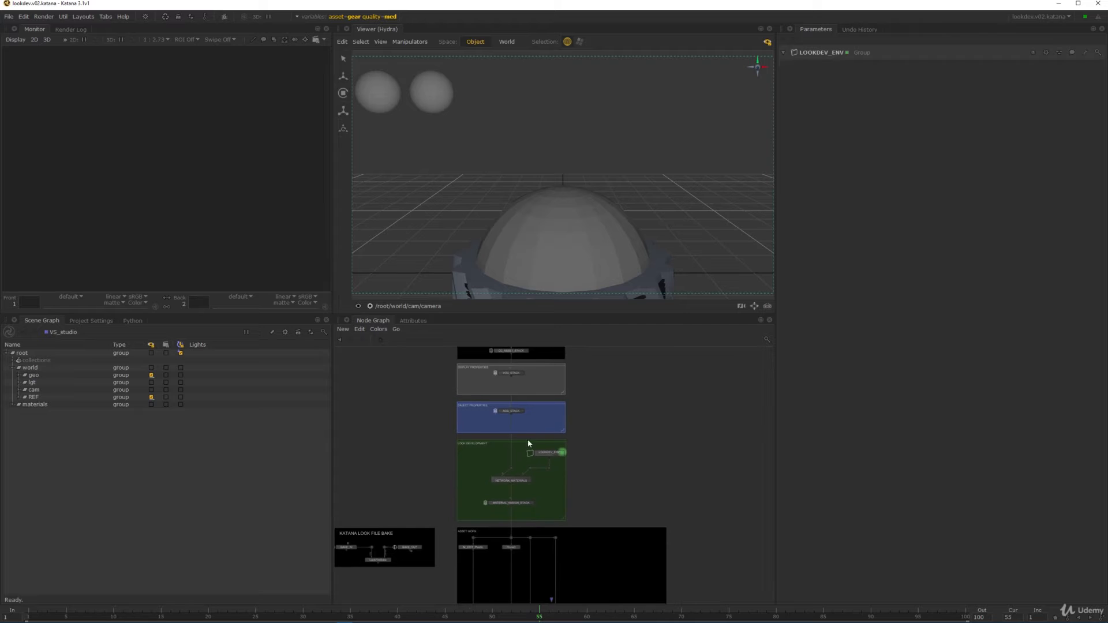
- Create an Importomatic node inside the DATA_IN group
{"action": "middle_click_drag", "start_coordinate": [611, 365], "coordinate": [563, 429]}
{"action": "scroll", "coordinate": [550, 440], "scroll_direction": "up", "scroll_amount": 6}
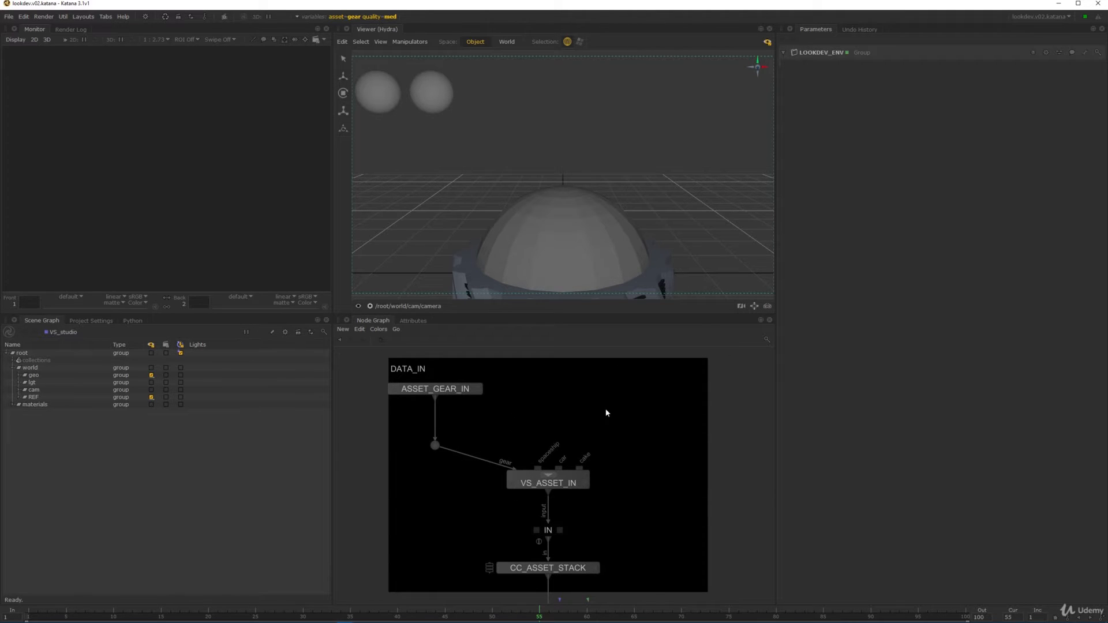
{"action": "key", "text": "Tab"}
{"action": "type", "text": "Importomatic"}
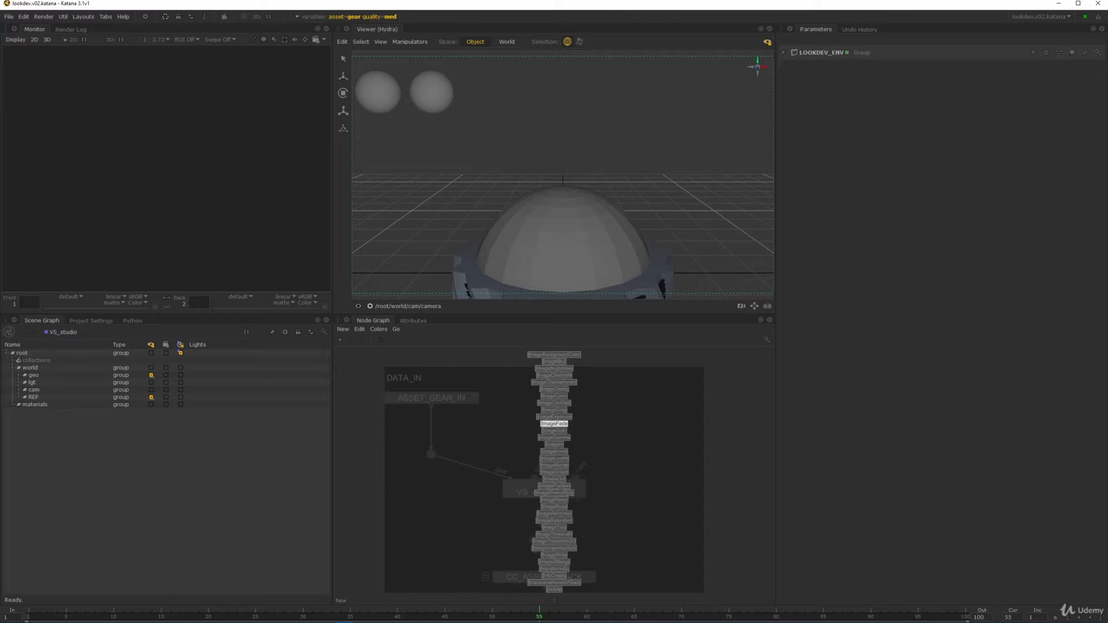
{"action": "key", "text": "Return"}
{"action": "left_click", "coordinate": [600, 401]}
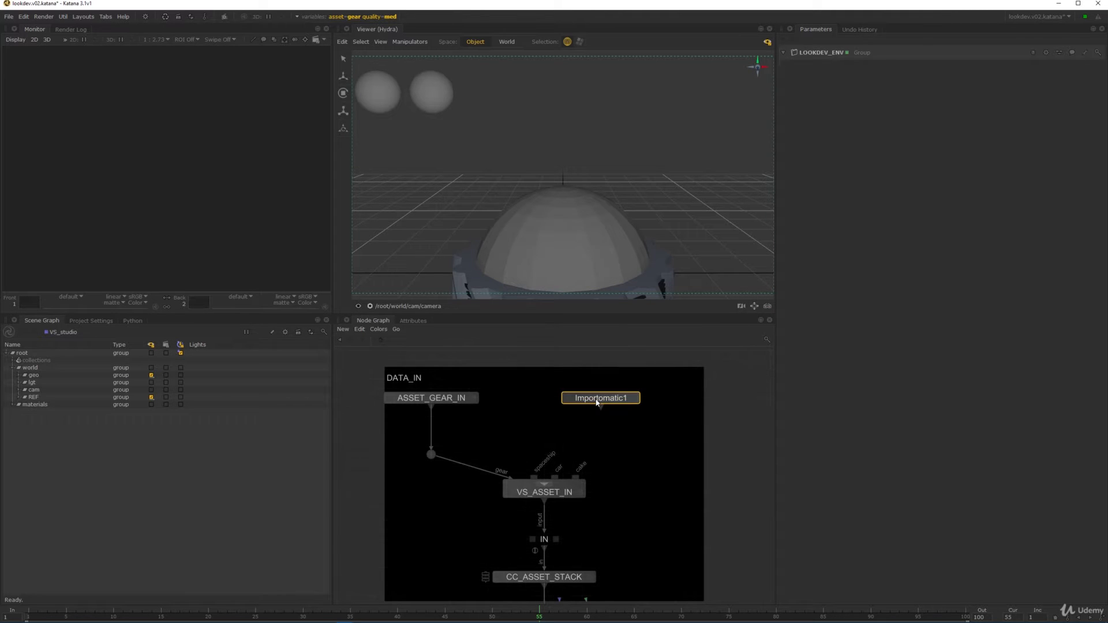
- Add lego.abc to Importomatic1 as an Alembic asset
{"action": "left_click", "coordinate": [791, 68]}
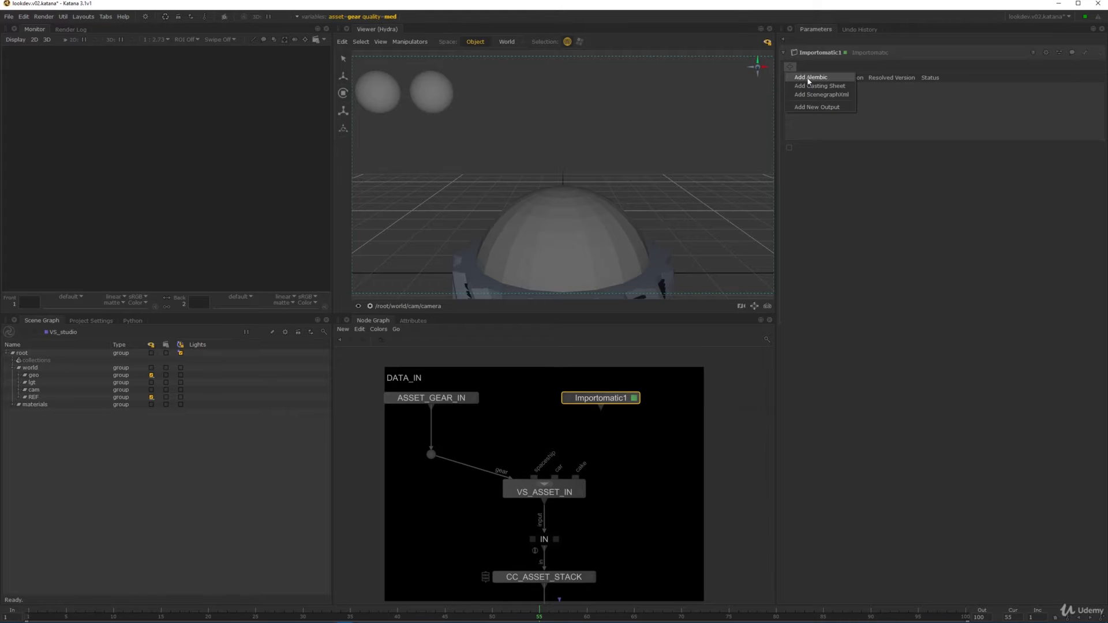
{"action": "left_click", "coordinate": [810, 77]}
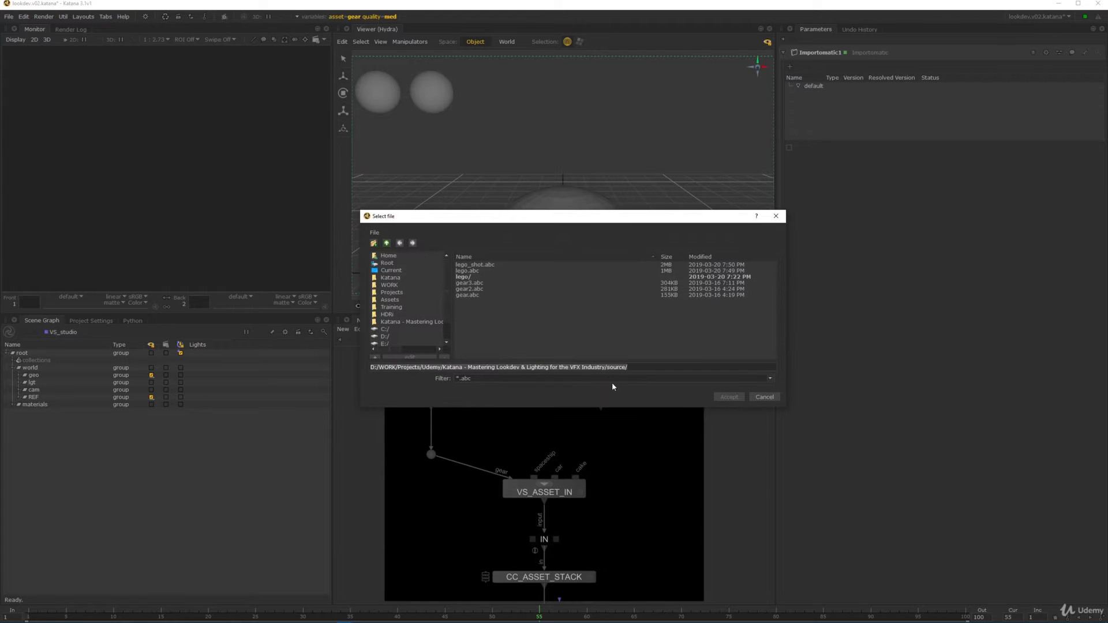
{"action": "left_click", "coordinate": [468, 271]}
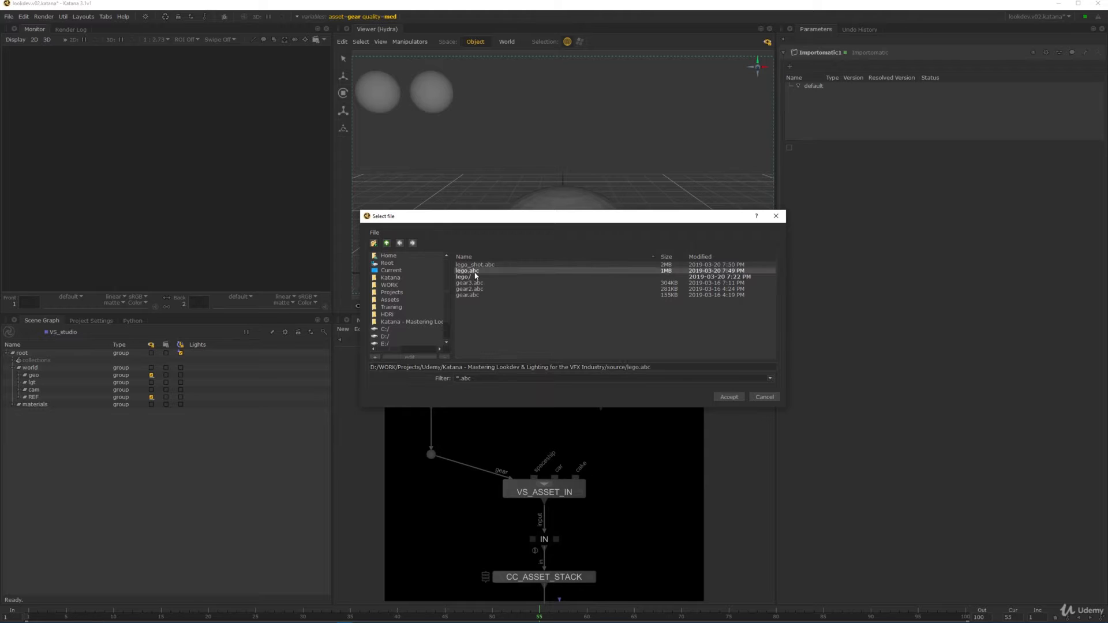
{"action": "left_click", "coordinate": [729, 397]}
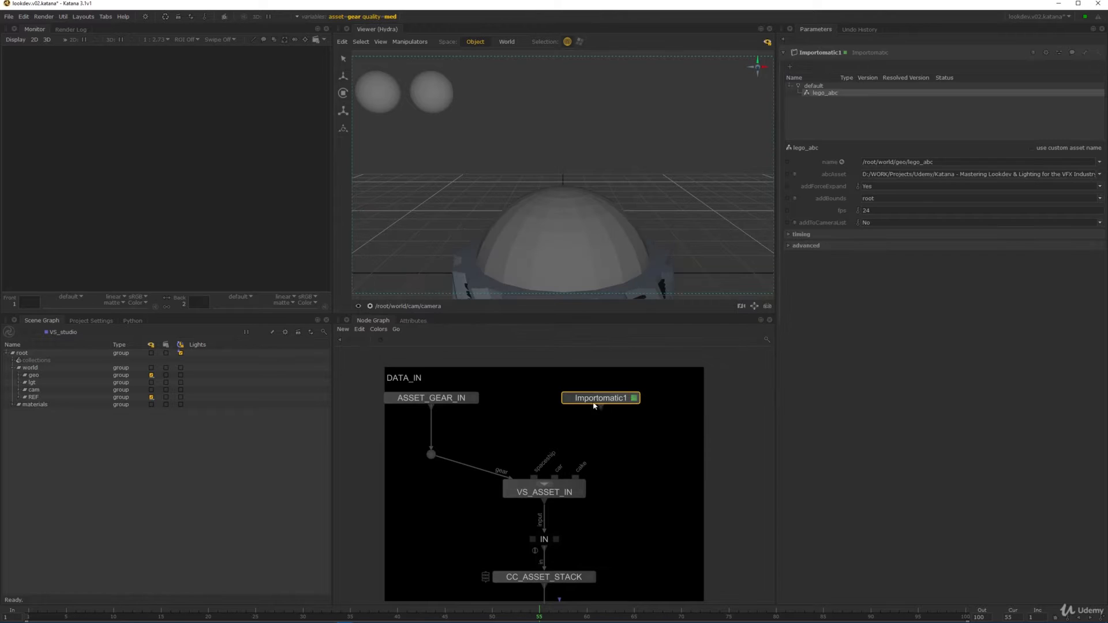
- Add a new input port pattern on VS_ASSET_IN and name it lego
{"action": "scroll", "coordinate": [645, 461], "scroll_direction": "up", "scroll_amount": 3}
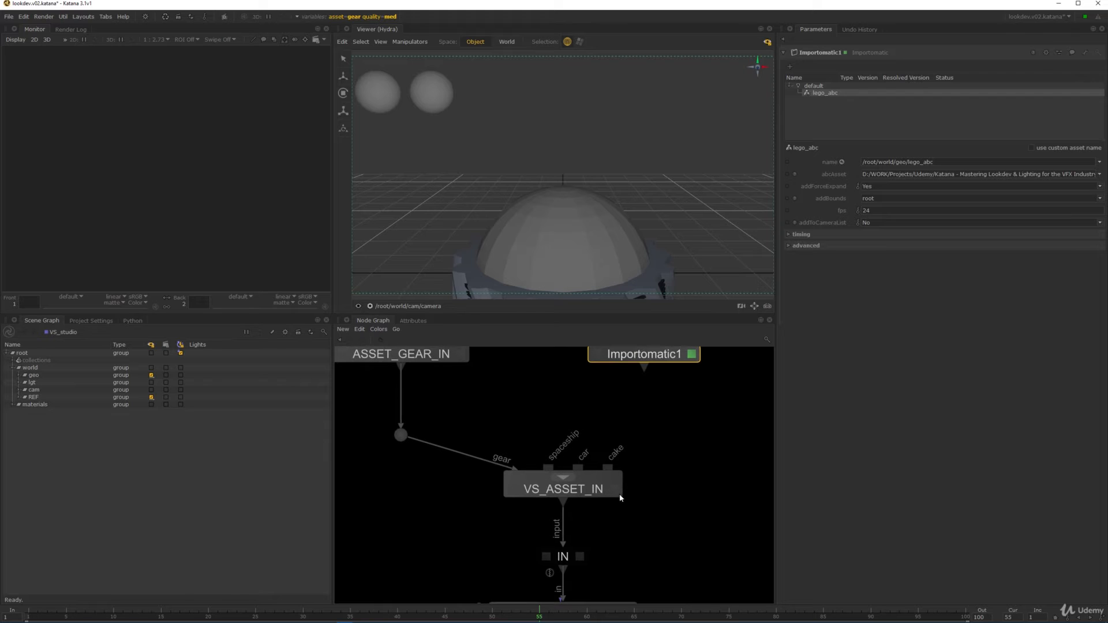
{"action": "scroll", "coordinate": [658, 463], "scroll_direction": "down", "scroll_amount": 2}
{"action": "scroll", "coordinate": [609, 496], "scroll_direction": "up", "scroll_amount": 3}
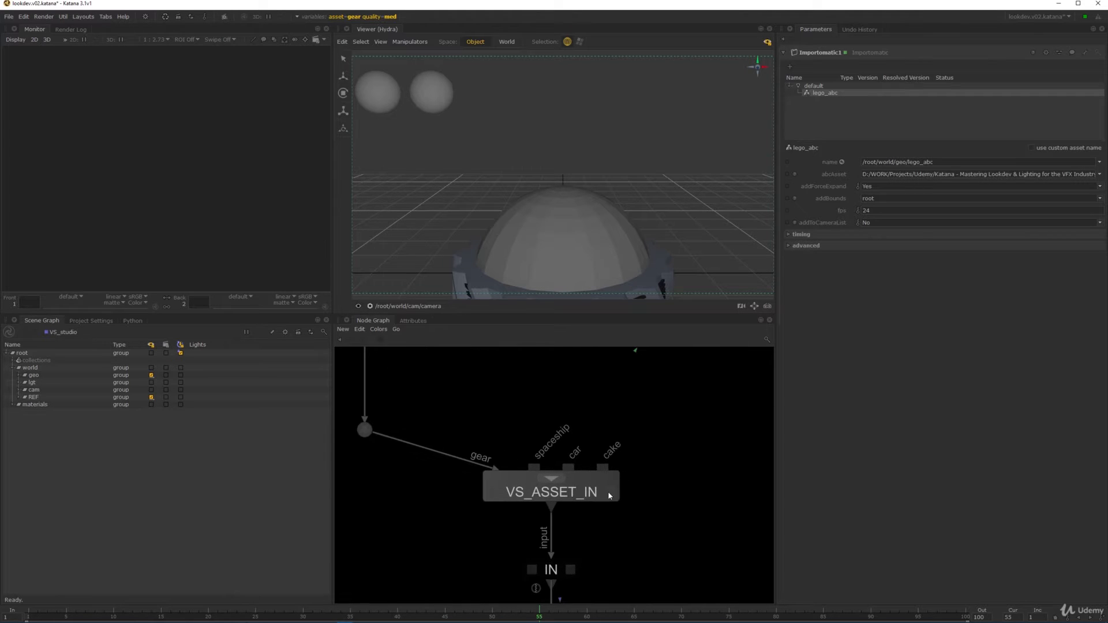
{"action": "key", "text": "e"}
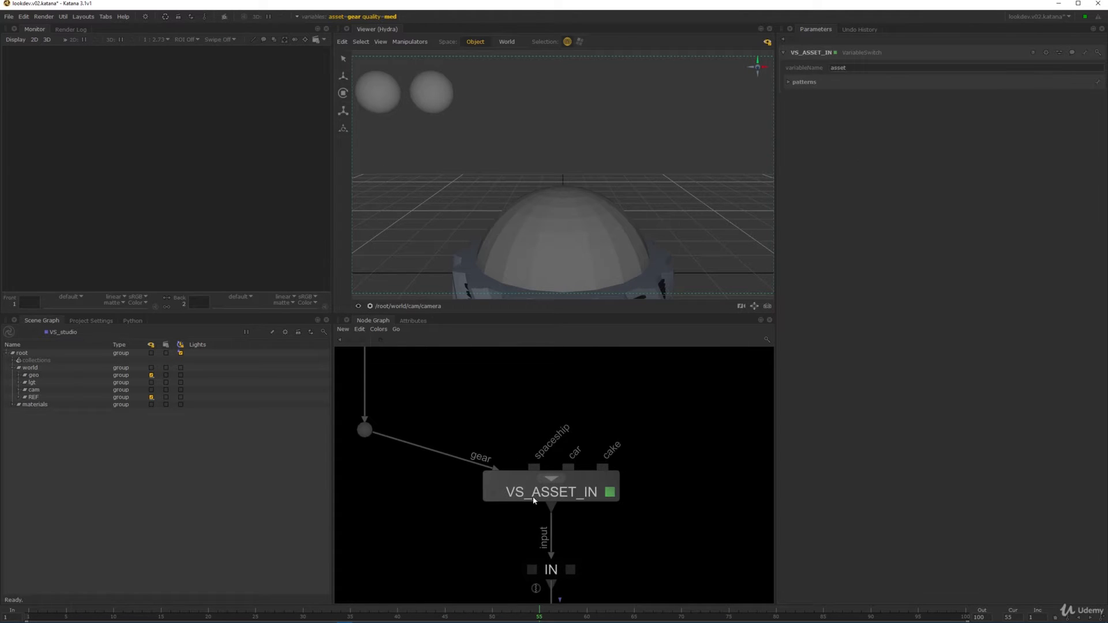
{"action": "left_click", "coordinate": [805, 83]}
{"action": "left_click", "coordinate": [1098, 82]}
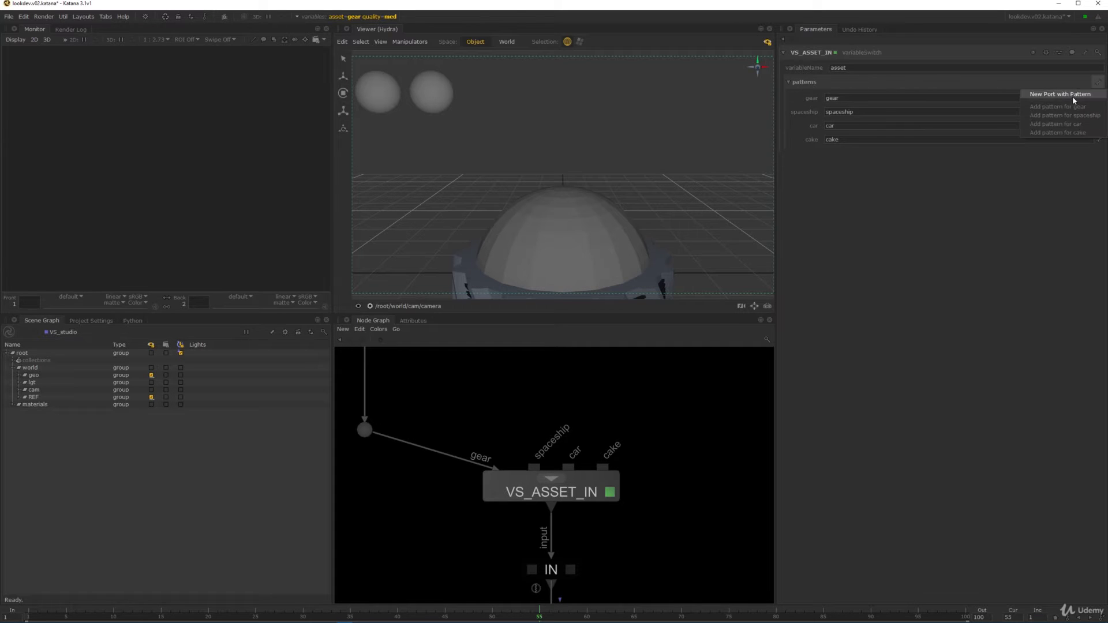
{"action": "left_click", "coordinate": [1061, 95]}
{"action": "left_click", "coordinate": [1098, 154]}
{"action": "left_click", "coordinate": [1074, 165]}
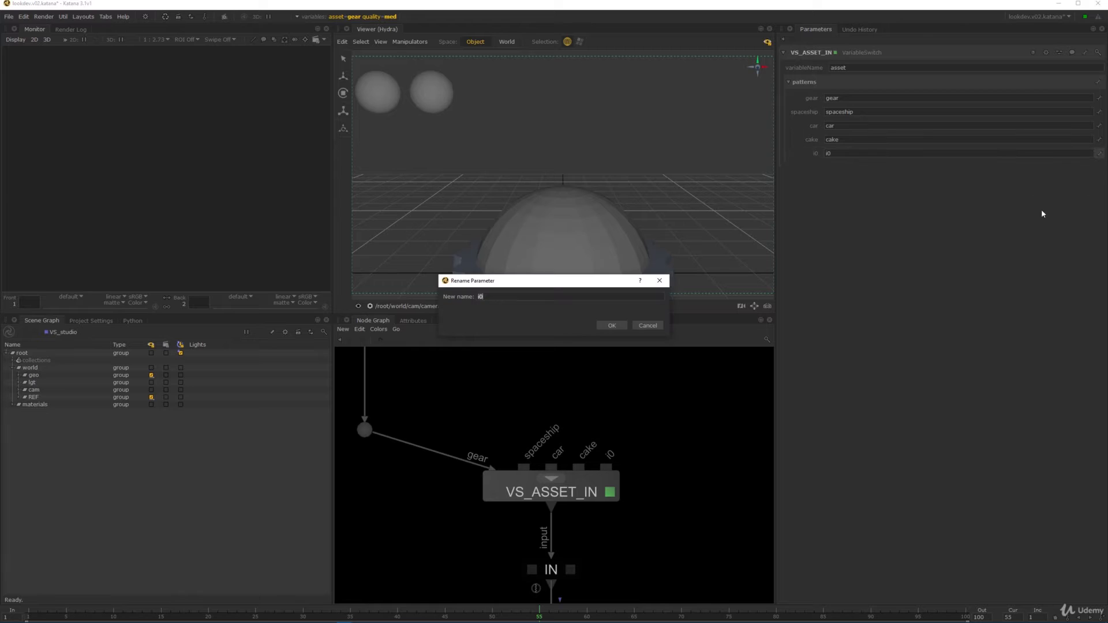
{"action": "type", "text": "lego"}
{"action": "key", "text": "Return"}
- Connect Importomatic1 to VS_ASSET_IN's lego input
{"action": "scroll", "coordinate": [605, 453], "scroll_direction": "down", "scroll_amount": 1}
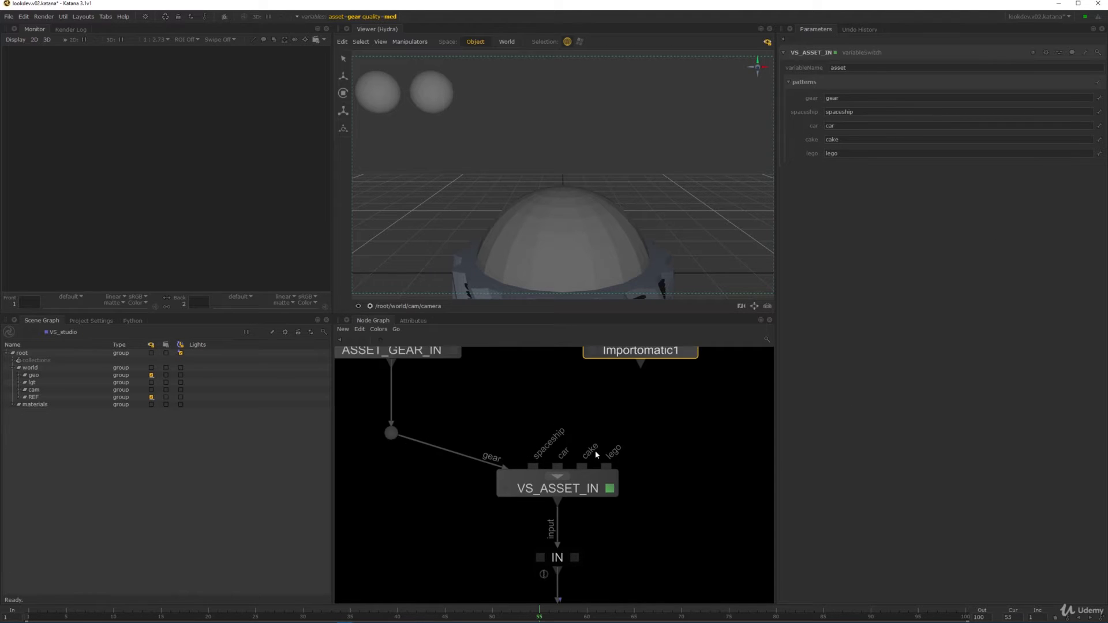
{"action": "middle_click_drag", "start_coordinate": [626, 414], "coordinate": [576, 460]}
{"action": "mouse_move", "coordinate": [589, 410]}
{"action": "left_mouse_down"}
{"action": "mouse_move", "coordinate": [558, 513]}
{"action": "mouse_move", "coordinate": [610, 405]}
{"action": "mouse_move", "coordinate": [594, 403]}
{"action": "left_mouse_up"}
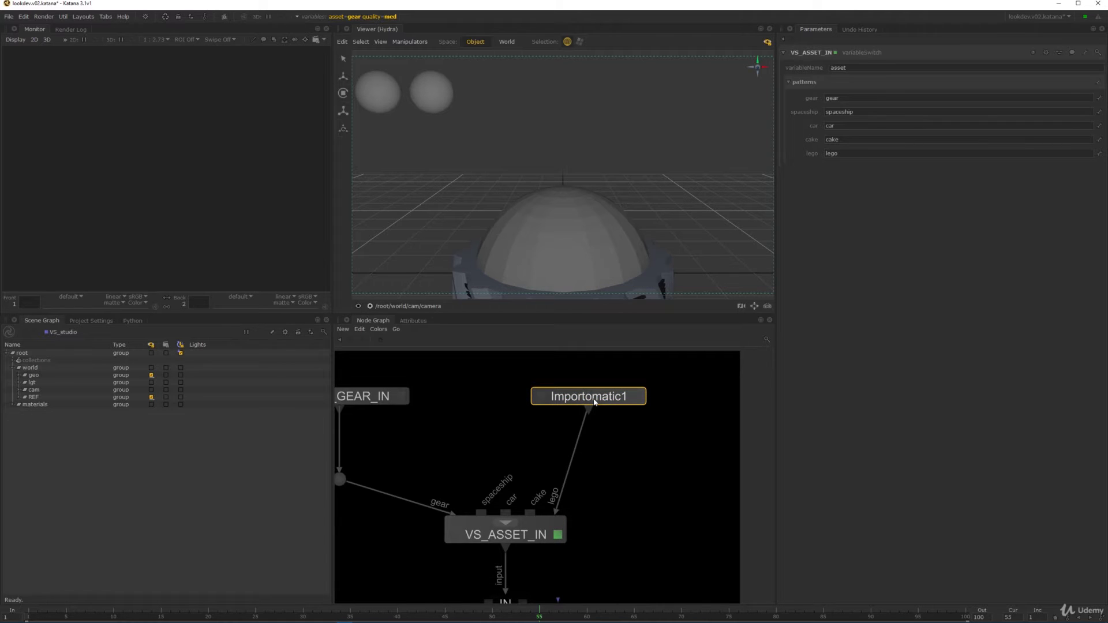
- Rename the Importomatic1 node to Importomatic_LEGO
{"action": "double_click", "coordinate": [594, 402]}
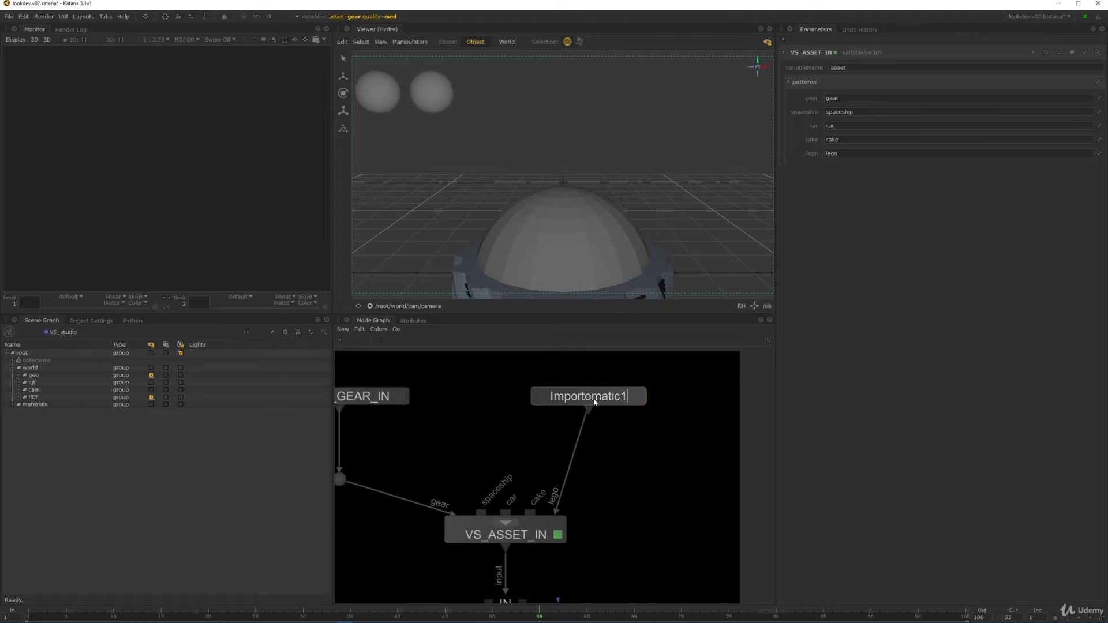
{"action": "key", "text": "BackSpace"}
{"action": "type", "text": "_LEGO"}
{"action": "key", "text": "Return"}
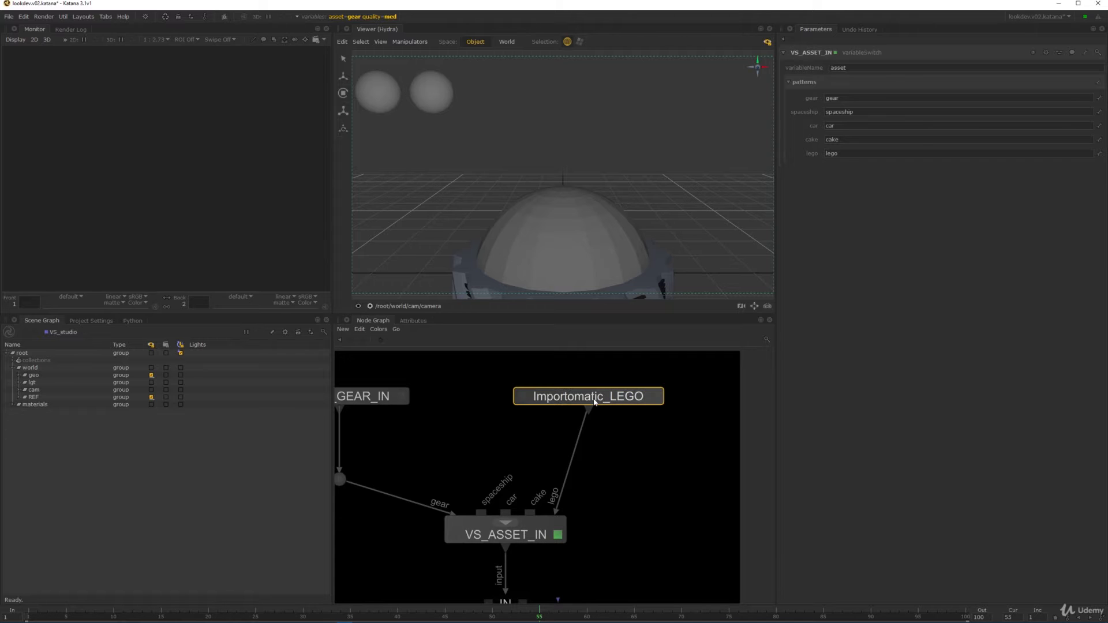
{"action": "scroll", "coordinate": [594, 402], "scroll_direction": "down", "scroll_amount": 10}
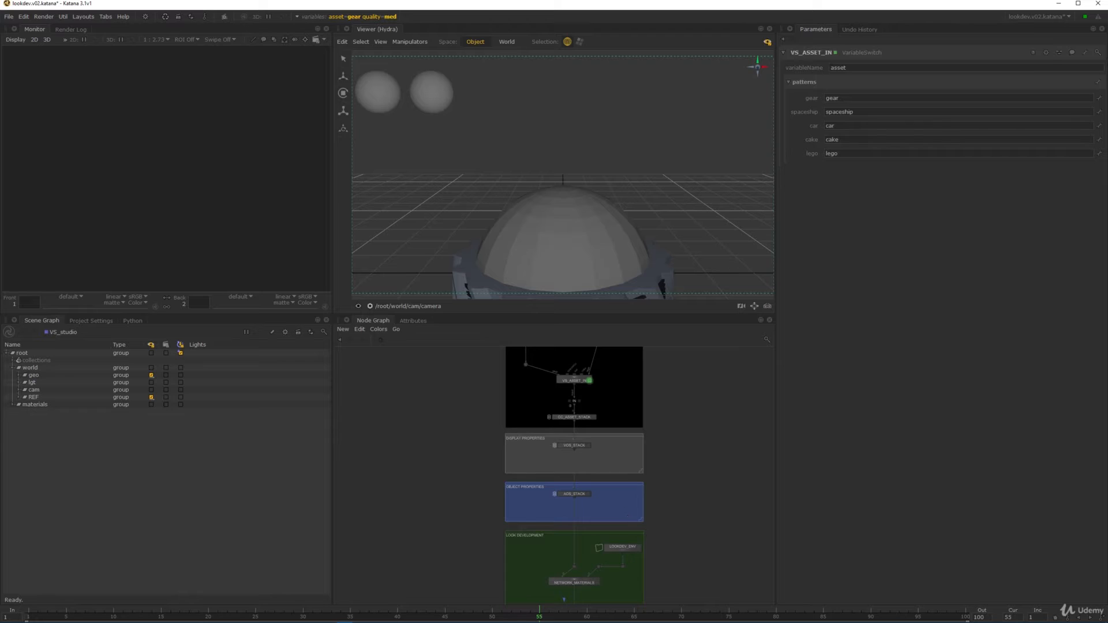
- Change the Project Settings asset variable from gear to lego
{"action": "scroll", "coordinate": [571, 450], "scroll_direction": "up", "scroll_amount": 3}
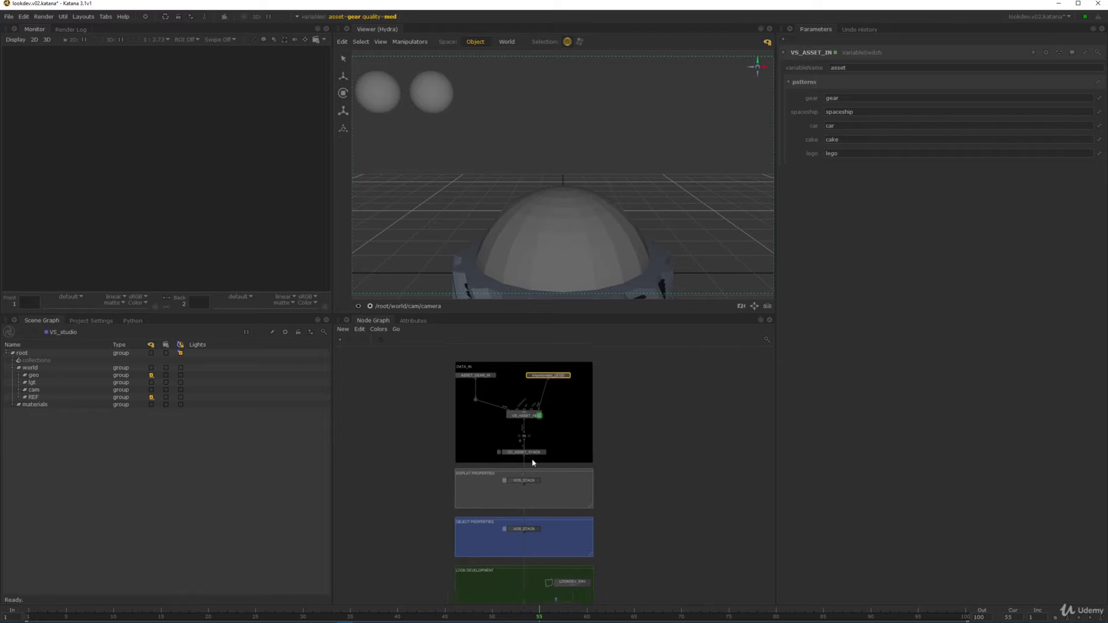
{"action": "left_click", "coordinate": [91, 321]}
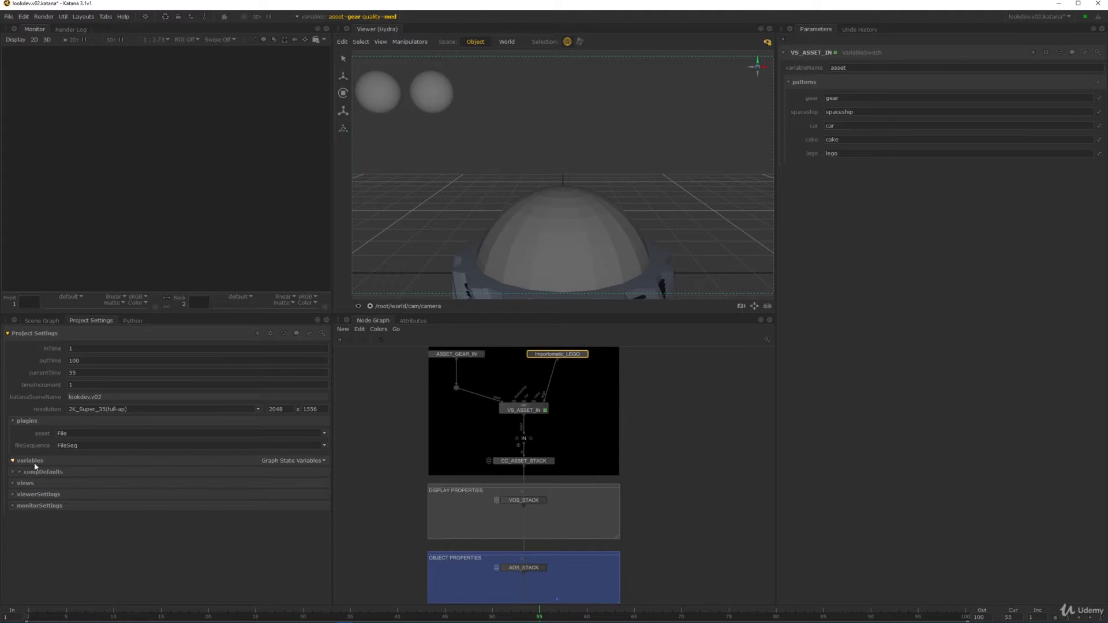
{"action": "left_click", "coordinate": [33, 462]}
{"action": "left_click_drag", "start_coordinate": [70, 475], "coordinate": [41, 475]}
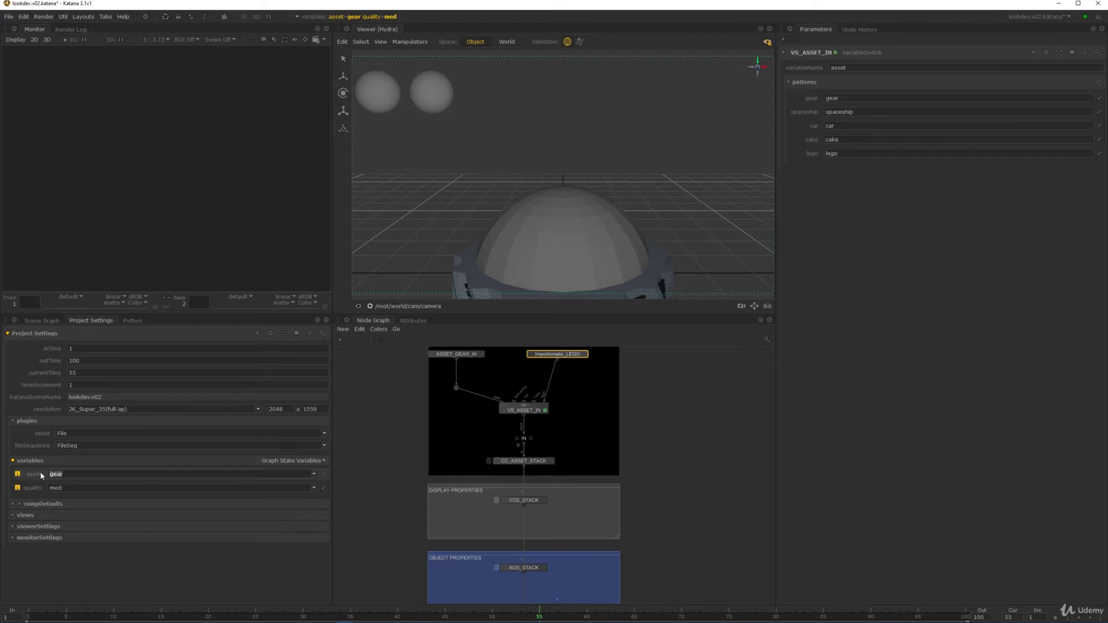
{"action": "type", "text": "lego"}
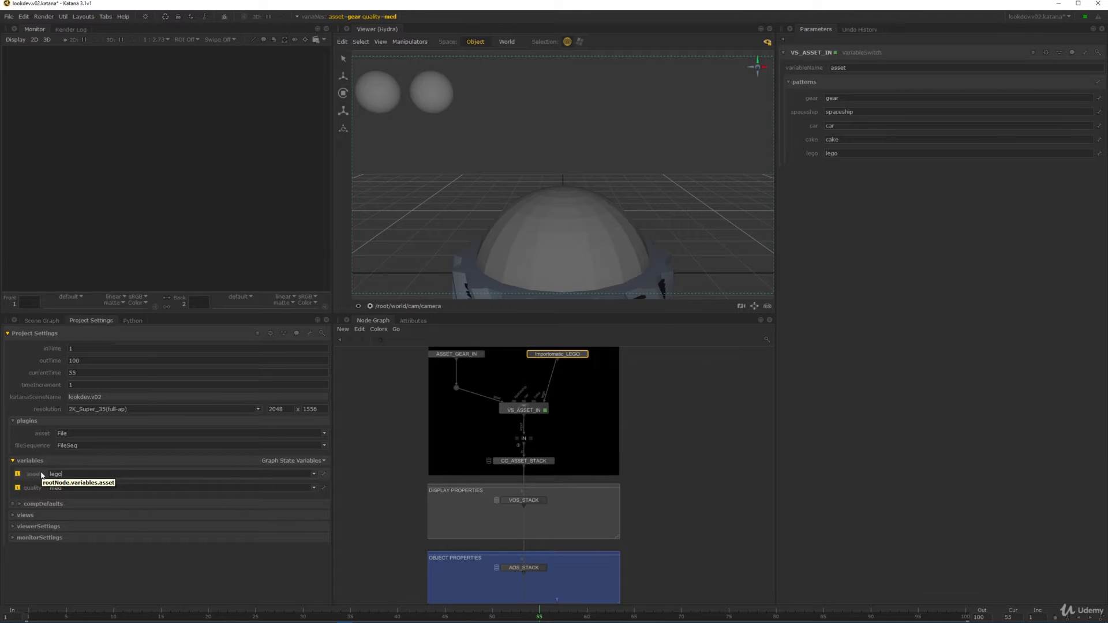
{"action": "key", "text": "Return"}
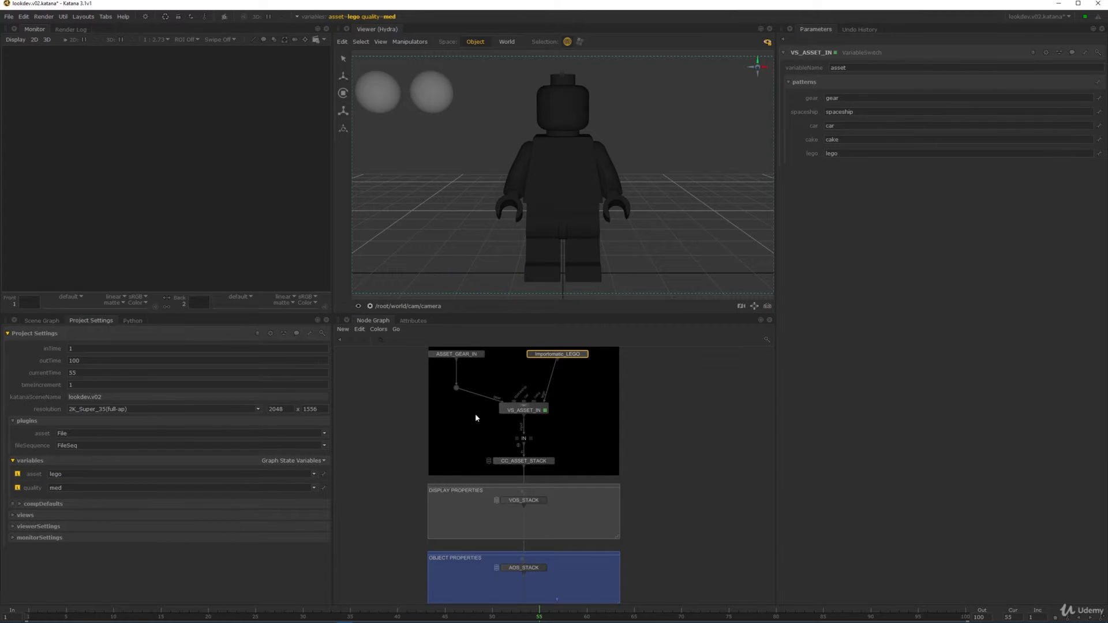
{"action": "middle_click_drag", "start_coordinate": [654, 518], "coordinate": [609, 397]}
{"action": "scroll", "coordinate": [635, 484], "scroll_direction": "down", "scroll_amount": 3}
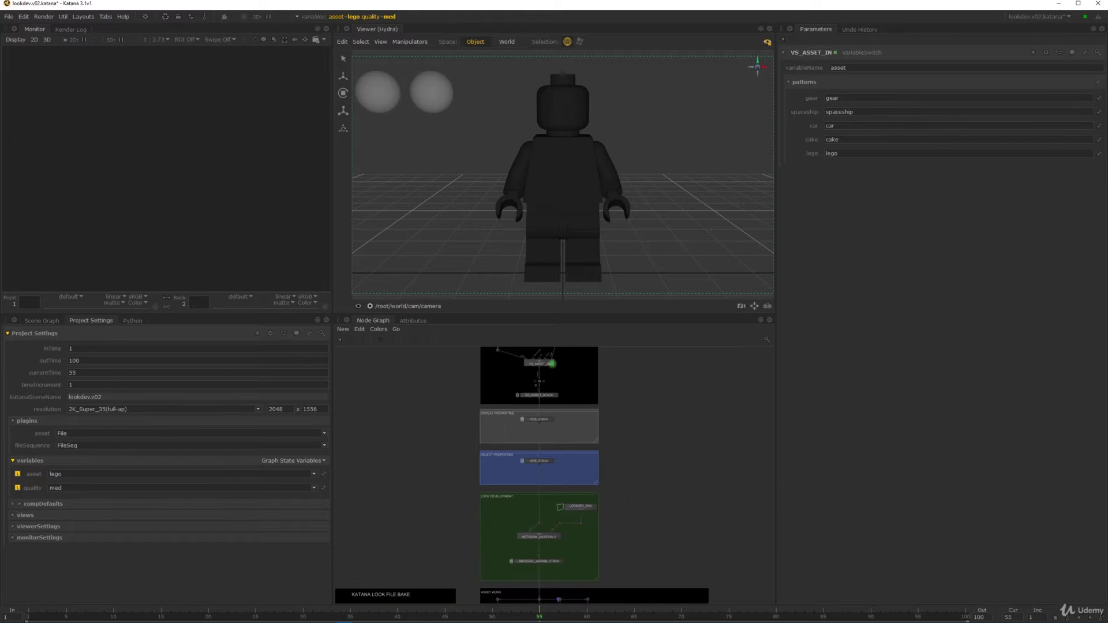
{"action": "middle_click_drag", "start_coordinate": [634, 485], "coordinate": [633, 395]}
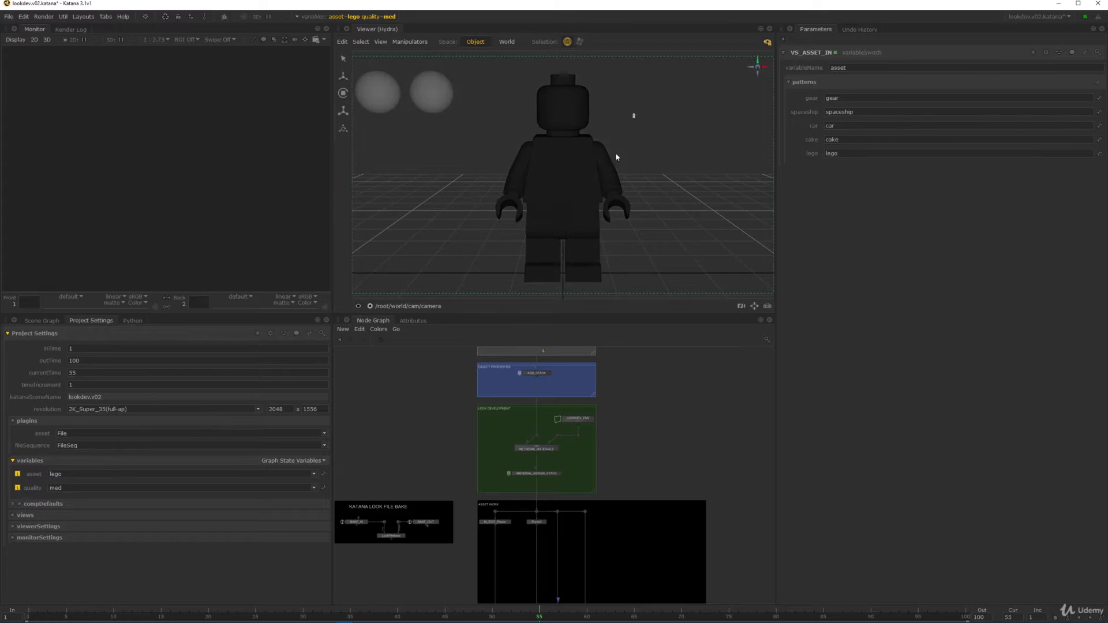
- Expand geo > lego_abc > LEGO > LGO1 > hip > Hip_PLASTIC_SDM to locate the hip polymesh
{"action": "left_click", "coordinate": [42, 321]}
{"action": "left_click", "coordinate": [19, 375]}
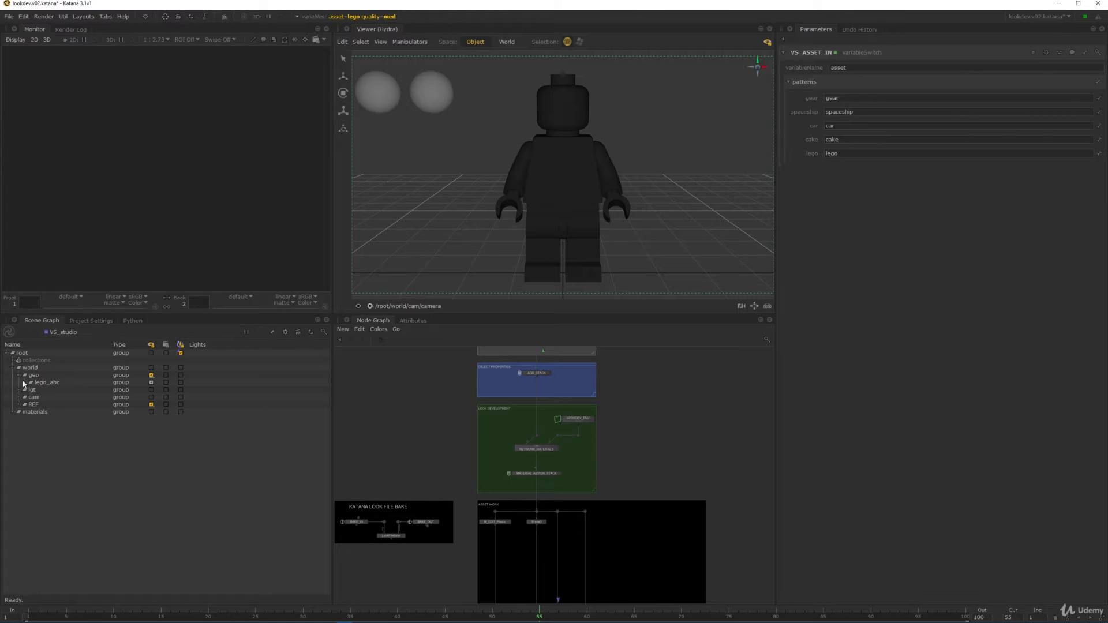
{"action": "left_click", "coordinate": [25, 382]}
{"action": "left_click", "coordinate": [31, 389]}
{"action": "left_click", "coordinate": [37, 397]}
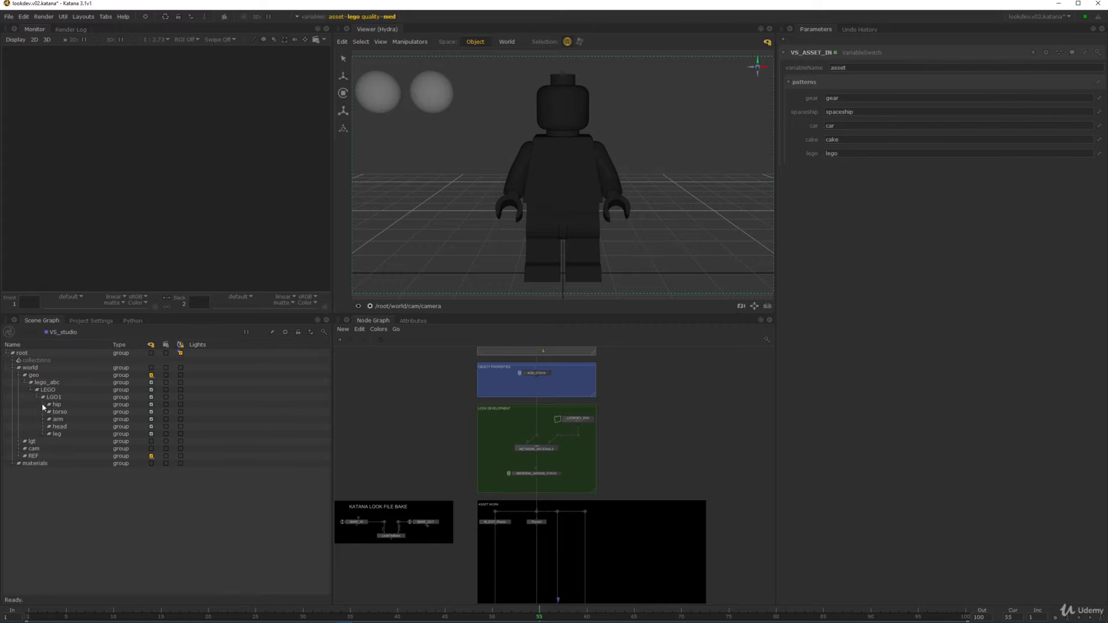
{"action": "left_click", "coordinate": [49, 405]}
{"action": "left_click", "coordinate": [55, 411]}
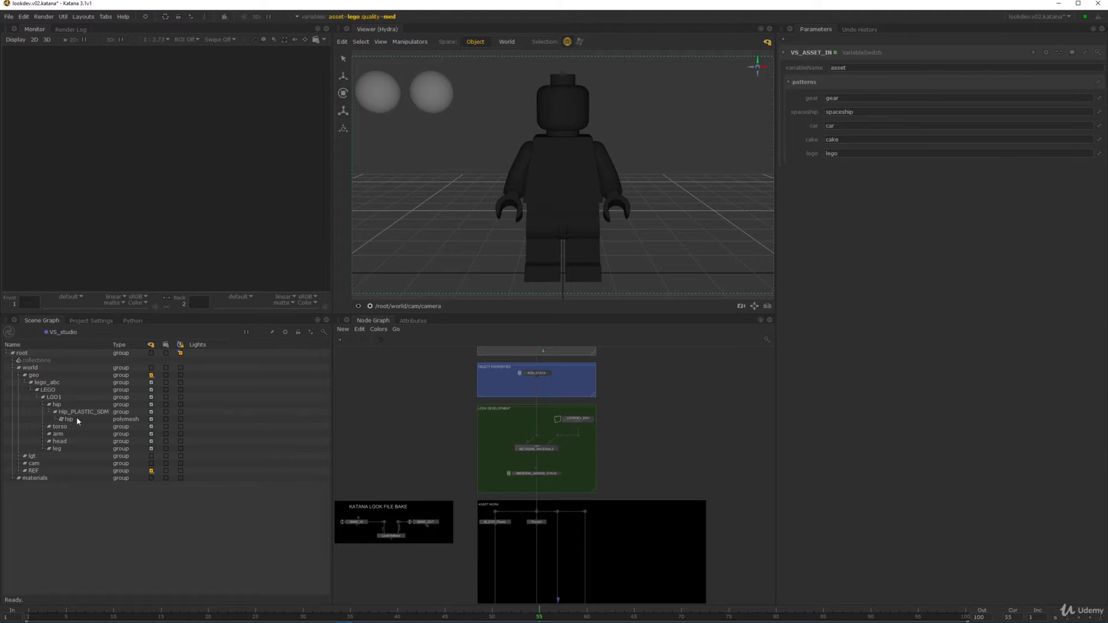
{"action": "left_click", "coordinate": [75, 412]}
{"action": "left_click", "coordinate": [81, 420]}
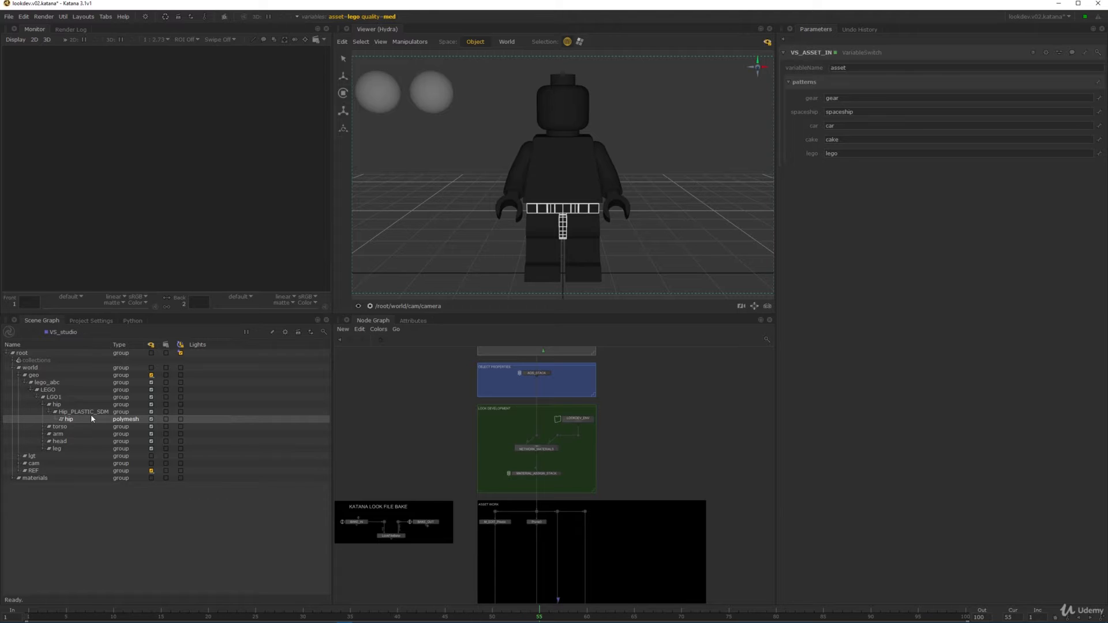
{"action": "left_click", "coordinate": [701, 128]}
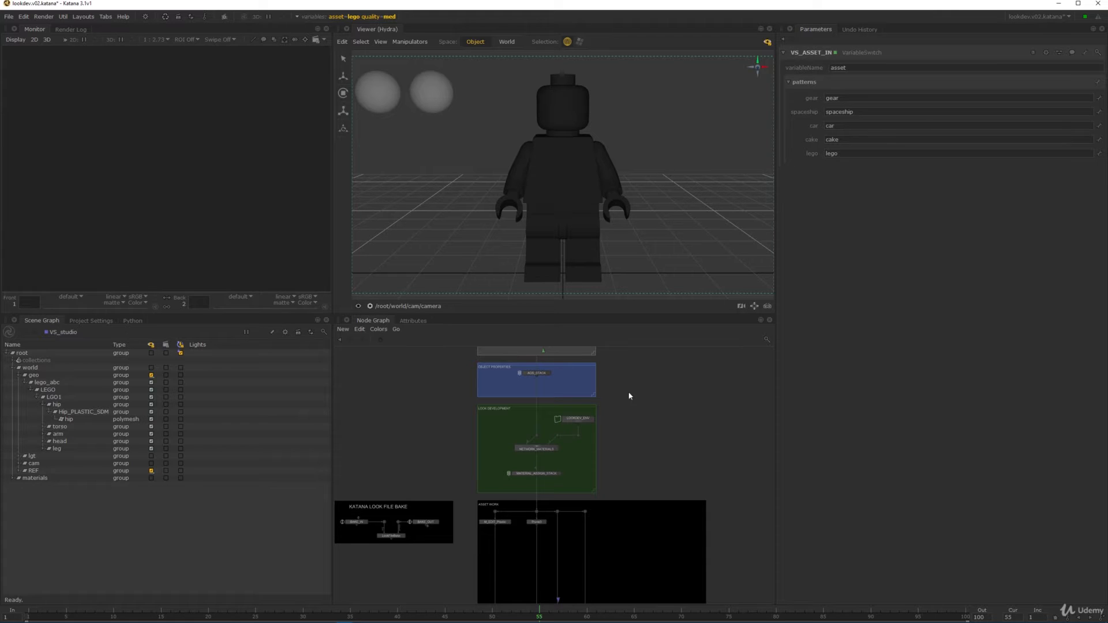
- Enter the LOOKDEV_ENV group and start a Preview Render of the scene
{"action": "middle_click_drag", "start_coordinate": [592, 460], "coordinate": [582, 424]}
{"action": "scroll", "coordinate": [583, 424], "scroll_direction": "down", "scroll_amount": 4}
{"action": "middle_click_drag", "start_coordinate": [620, 537], "coordinate": [610, 435]}
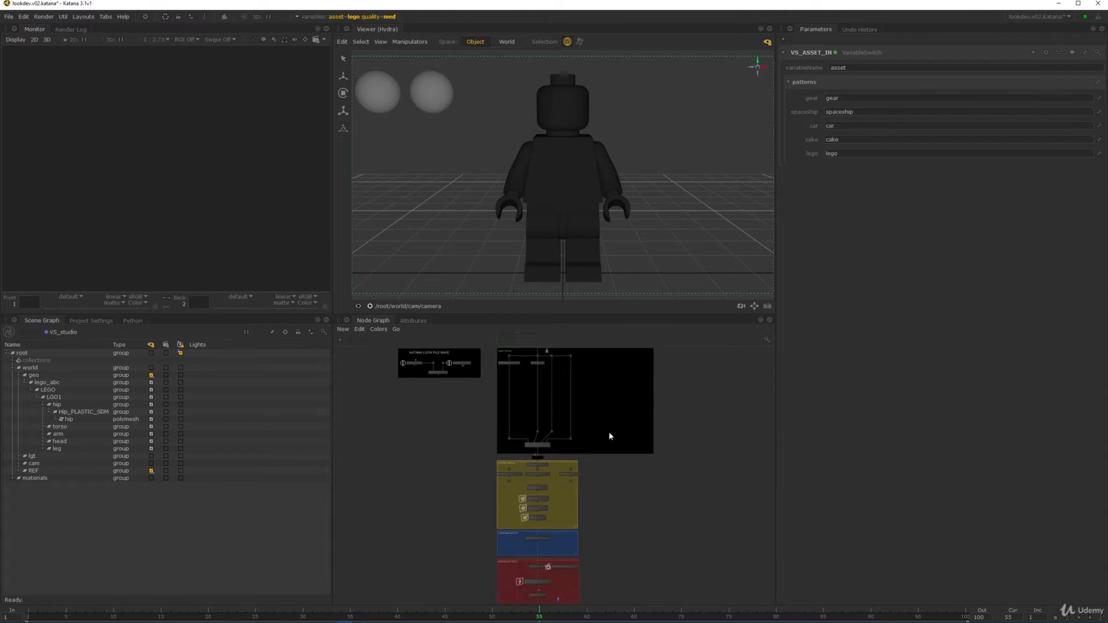
{"action": "middle_click_drag", "start_coordinate": [575, 375], "coordinate": [587, 430]}
{"action": "scroll", "coordinate": [587, 432], "scroll_direction": "up", "scroll_amount": 4}
{"action": "middle_click_drag", "start_coordinate": [574, 369], "coordinate": [596, 443]}
{"action": "scroll", "coordinate": [574, 442], "scroll_direction": "up", "scroll_amount": 6}
{"action": "middle_click", "coordinate": [584, 460], "text": "ctrl"}
{"action": "scroll", "coordinate": [598, 448], "scroll_direction": "up", "scroll_amount": 3}
{"action": "scroll", "coordinate": [620, 451], "scroll_direction": "up", "scroll_amount": 1}
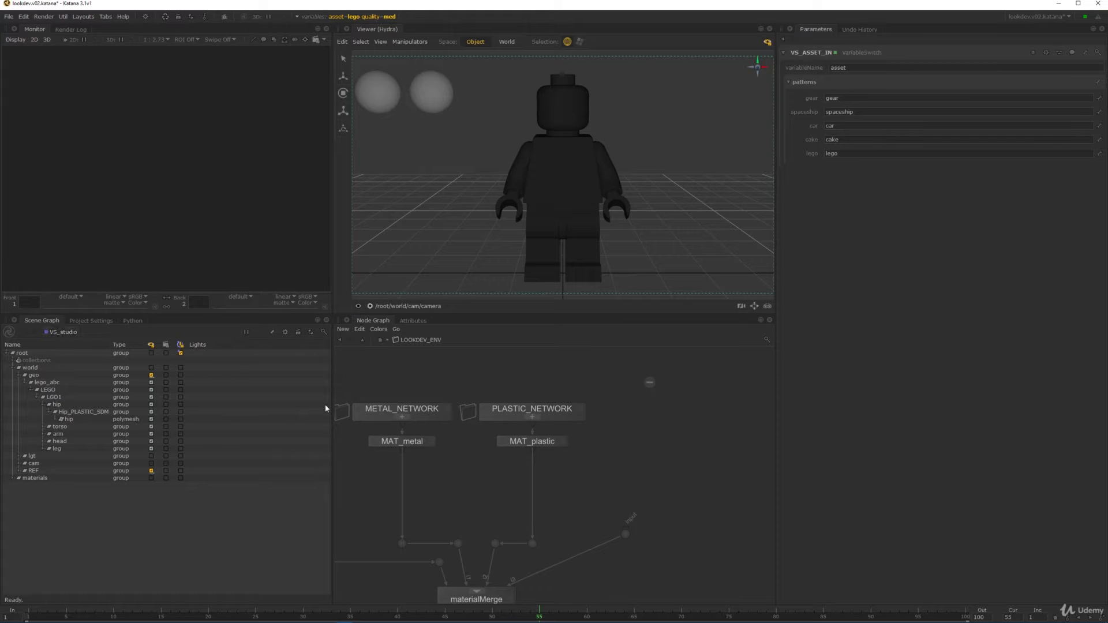
{"action": "right_click", "coordinate": [64, 341]}
{"action": "left_click", "coordinate": [88, 345]}
- Duplicate PLASTIC_NETWORK and MAT_plastic and place the copies to the right
{"action": "left_click_drag", "start_coordinate": [575, 449], "coordinate": [544, 420]}
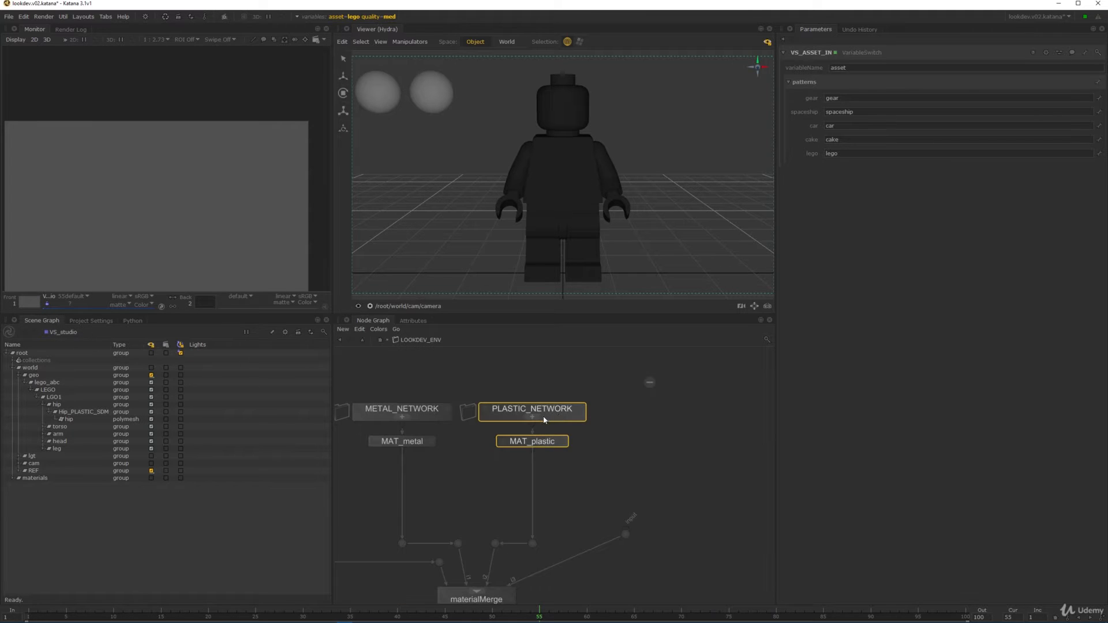
{"action": "key", "text": "ctrl+c"}
{"action": "key", "text": "ctrl+v"}
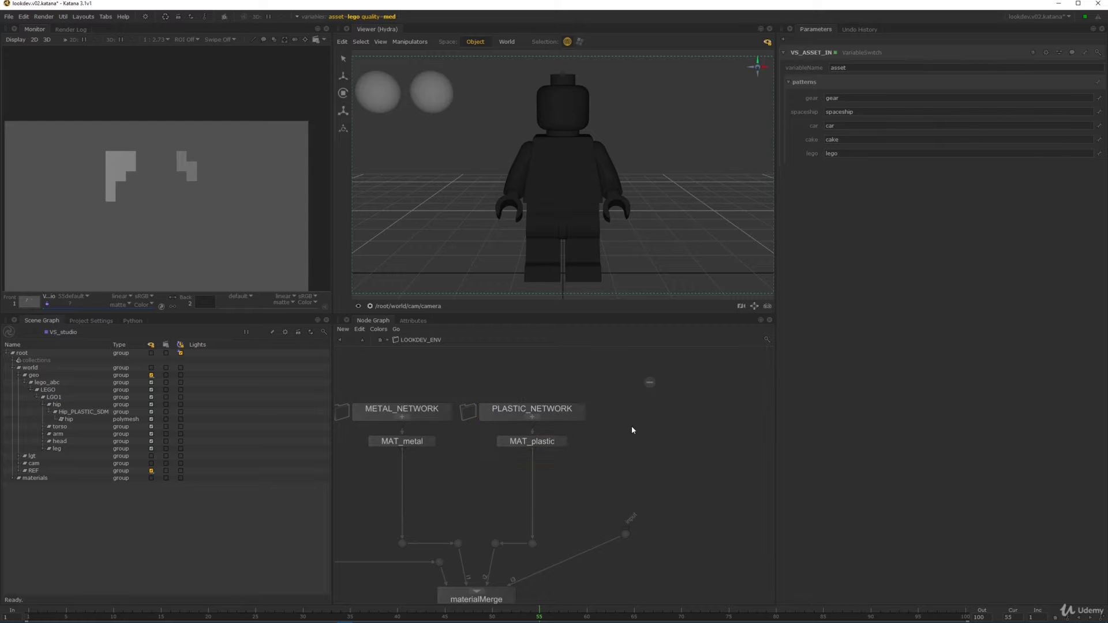
{"action": "left_click", "coordinate": [683, 437]}
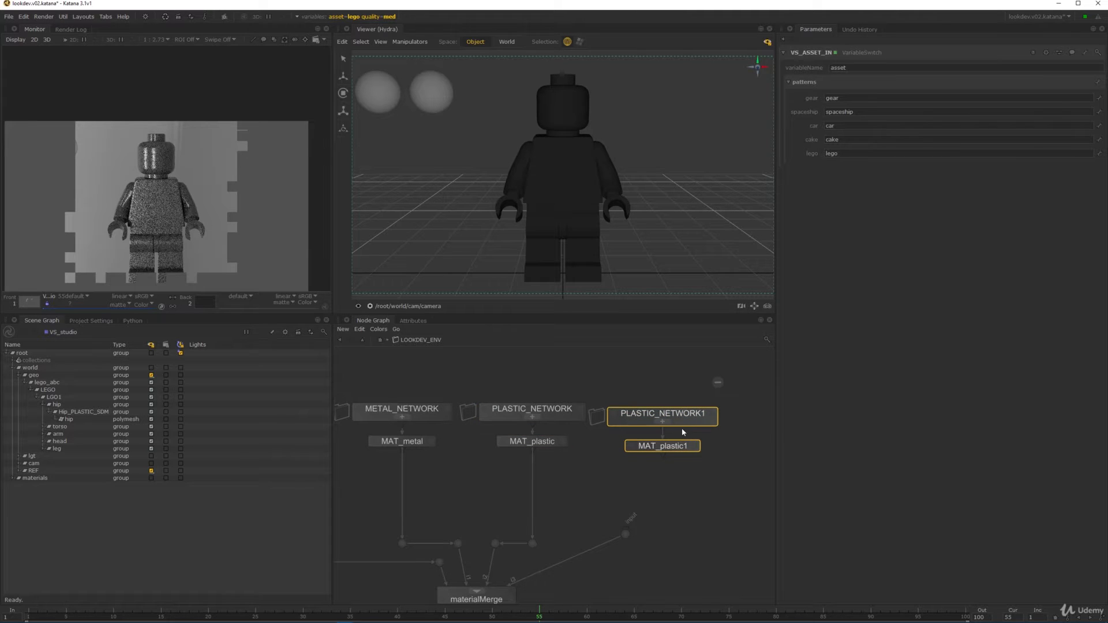
- Rename the copied PLASTIC_NETWORK1 to LEGO_NETWORK
{"action": "mouse_move", "coordinate": [686, 423]}
{"action": "left_mouse_down"}
{"action": "mouse_move", "coordinate": [688, 413]}
{"action": "mouse_move", "coordinate": [684, 422]}
{"action": "left_mouse_up"}
{"action": "double_click", "coordinate": [685, 419]}
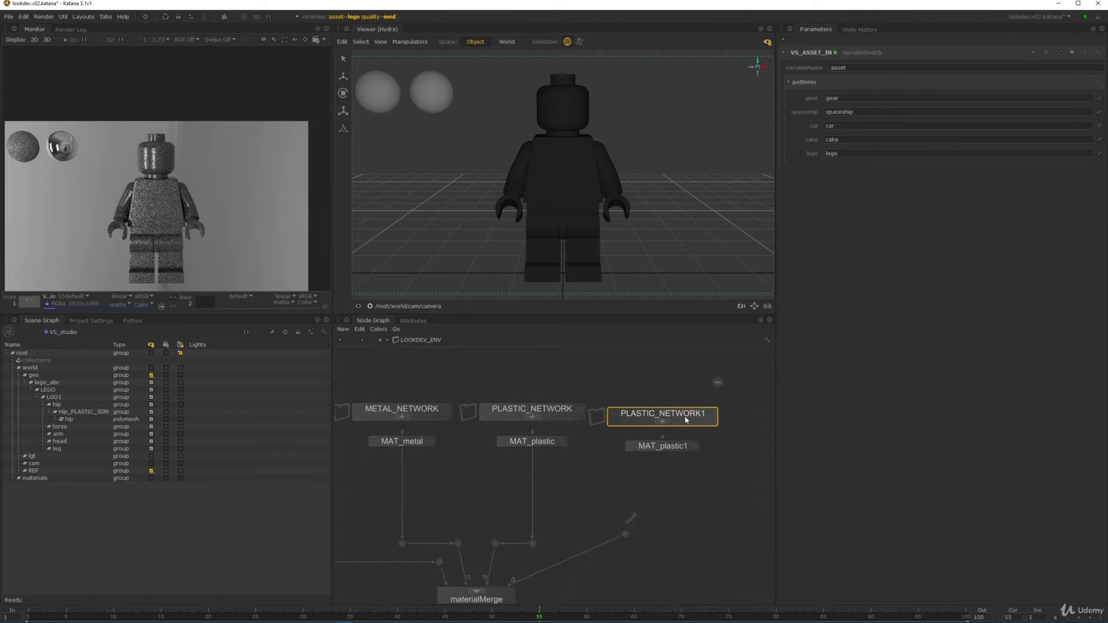
{"action": "key", "text": "Home"}
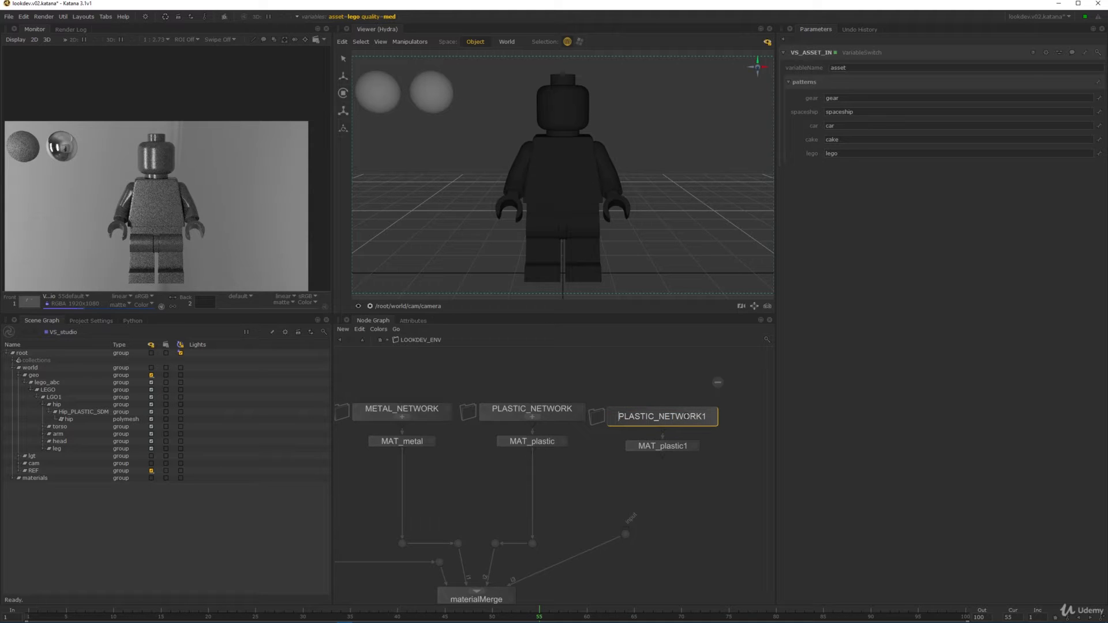
{"action": "key", "text": "Return"}
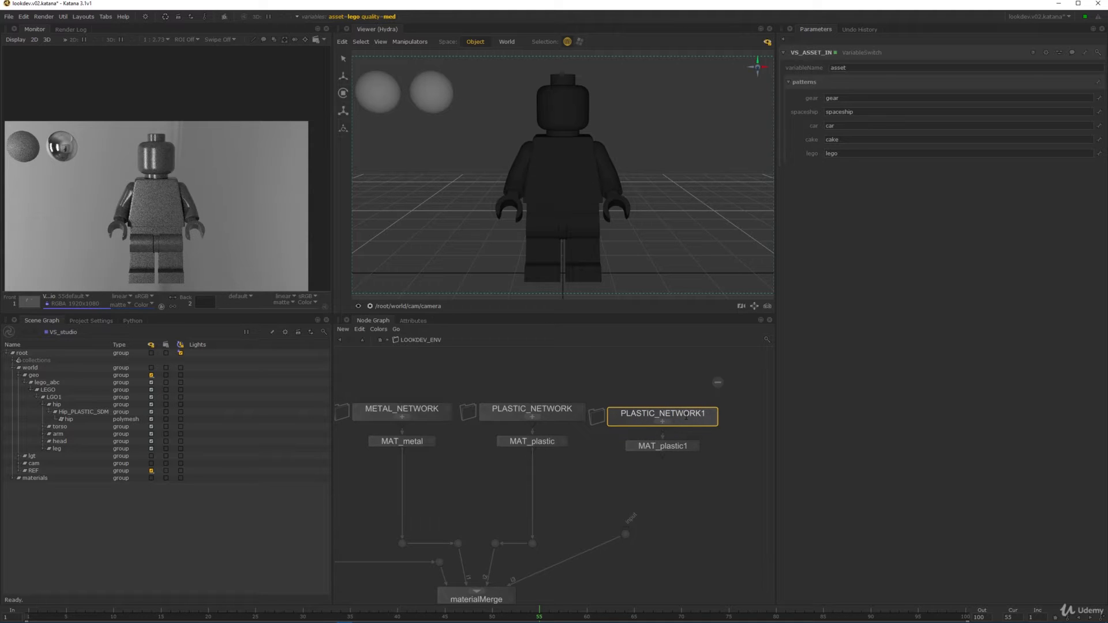
{"action": "double_click", "coordinate": [693, 415]}
{"action": "key", "text": "Home"}
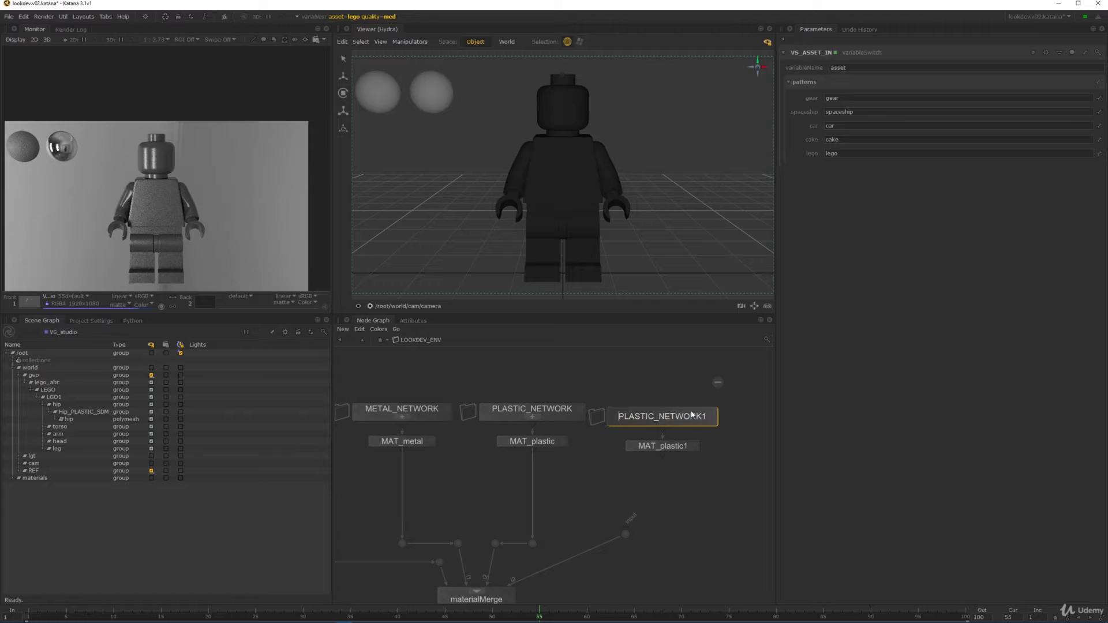
{"action": "key", "text": "Delete"}
{"action": "key", "text": "Delete"}
{"action": "key", "text": "Delete"}
{"action": "key", "text": "Delete"}
{"action": "key", "text": "Delete"}
{"action": "key", "text": "Delete"}
{"action": "key", "text": "Delete"}
{"action": "type", "text": "LEGO"}
{"action": "key", "text": "BackSpace"}
- Wire MAT_lego into the materialMerge and reposition the LEGO_NETWORK nodes
{"action": "left_click_drag", "start_coordinate": [663, 453], "coordinate": [625, 534]}
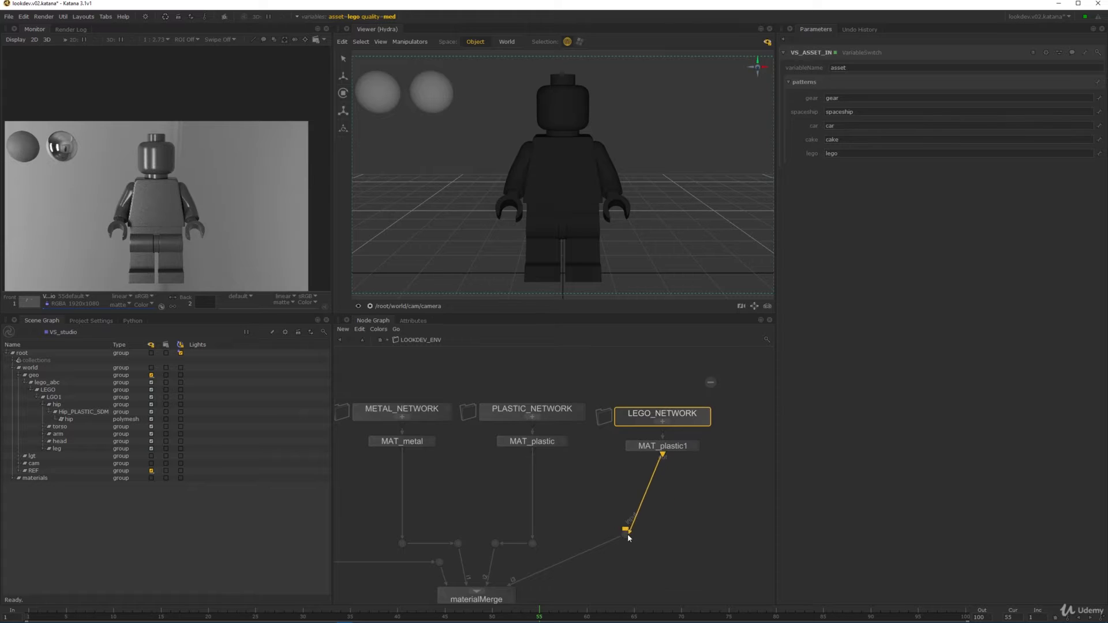
{"action": "key", "text": "Return"}
{"action": "left_click_drag", "start_coordinate": [652, 397], "coordinate": [686, 410]}
{"action": "left_click", "coordinate": [687, 503]}
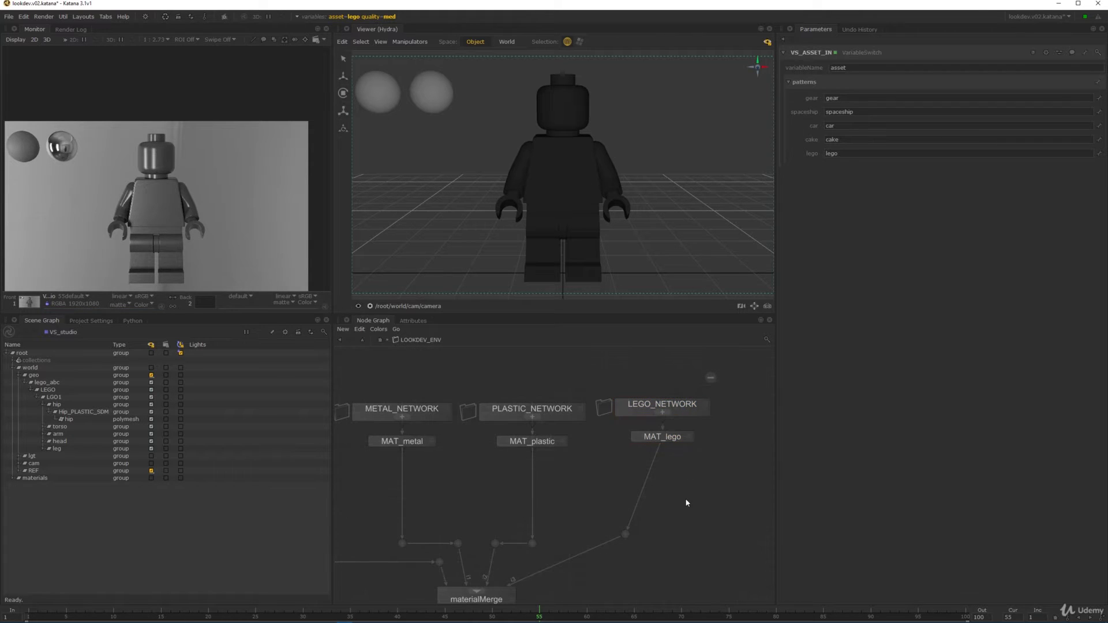
{"action": "middle_click", "coordinate": [679, 414], "text": "ctrl"}
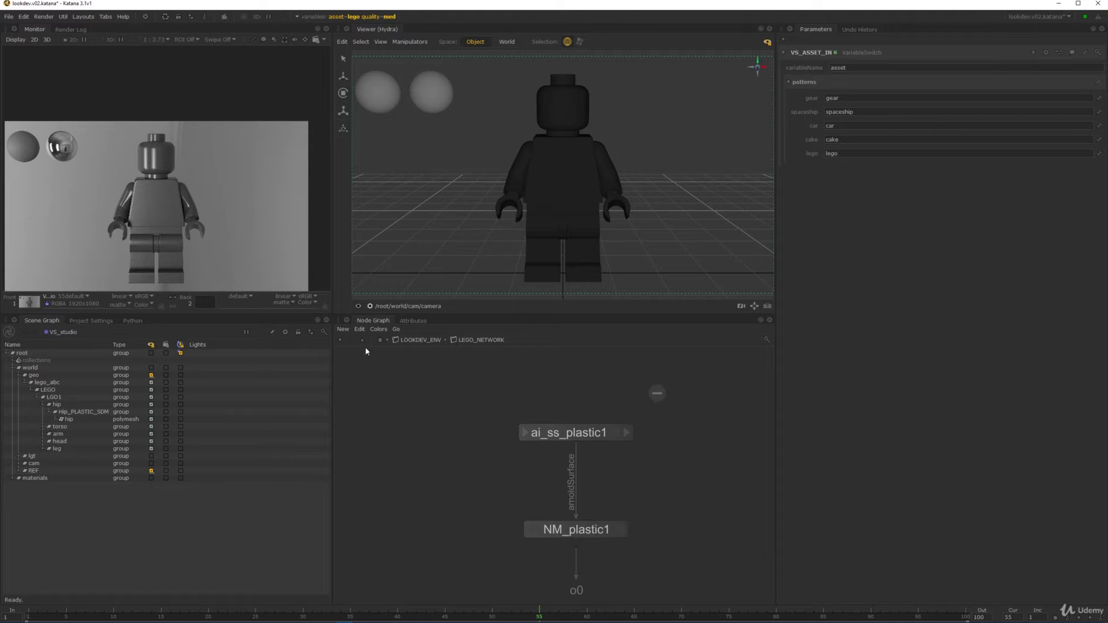
- Open the ai_ss_plastic1 shader inside LEGO_NETWORK for editing
{"action": "left_click", "coordinate": [363, 340]}
{"action": "left_click", "coordinate": [692, 404]}
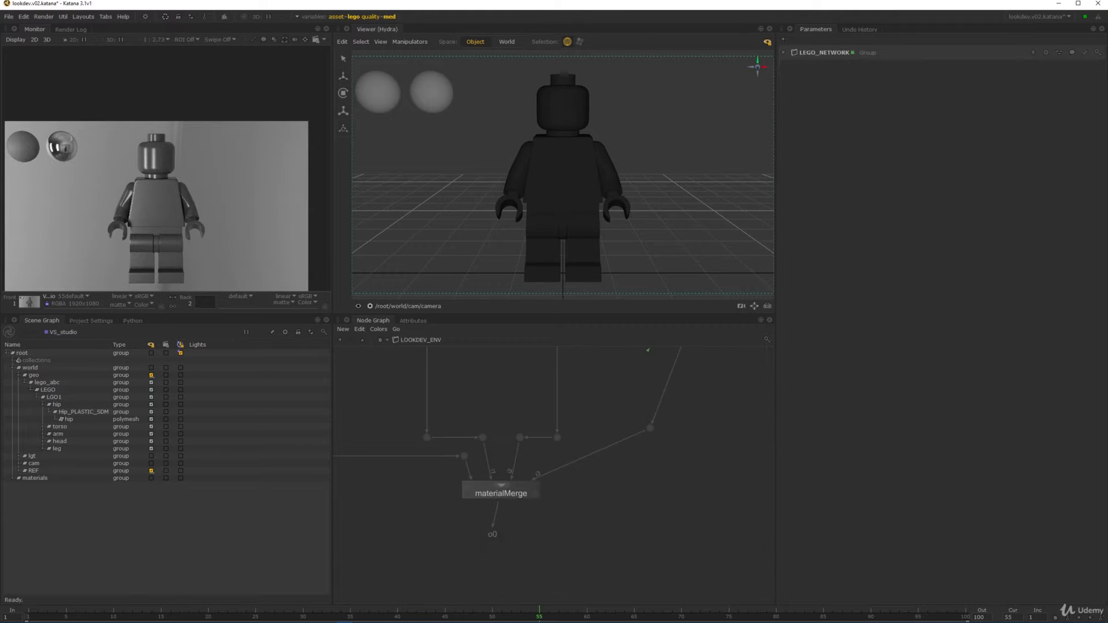
{"action": "middle_click", "coordinate": [664, 405], "text": "ctrl"}
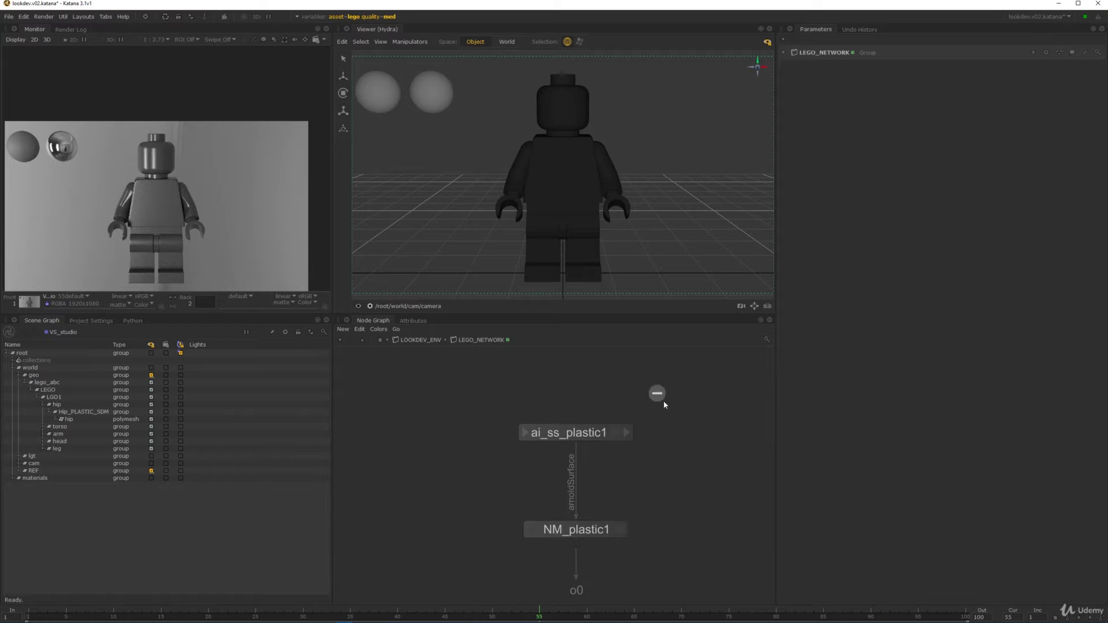
{"action": "double_click", "coordinate": [575, 432]}
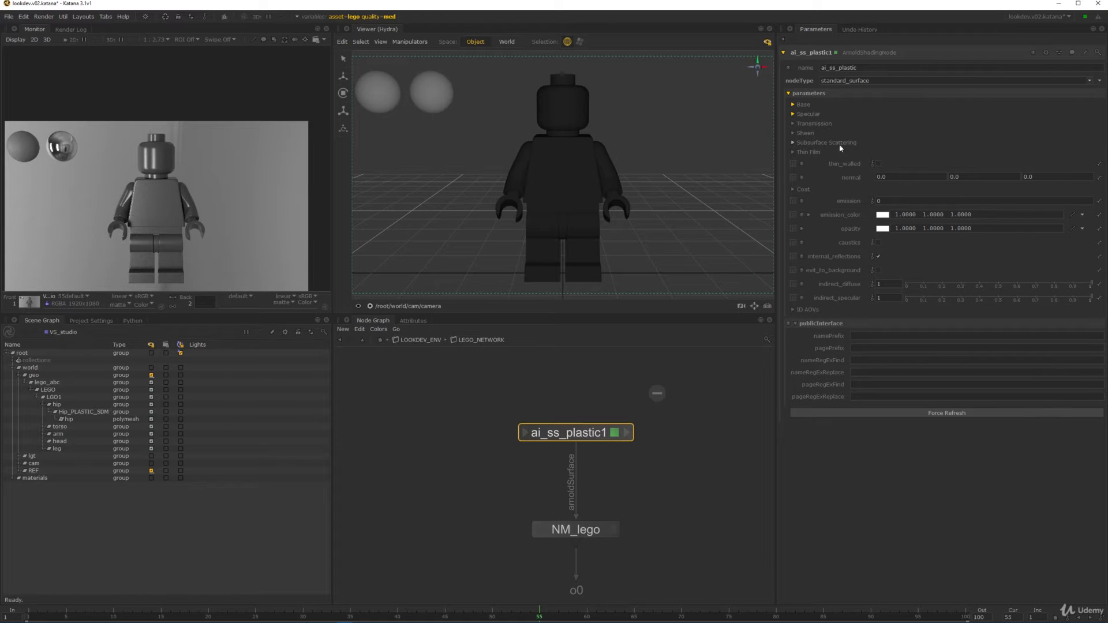
- Set the shader's base_color to yellow (0.4121, 0.3280, 0.0178) using the HSV picker
{"action": "left_click", "coordinate": [804, 105]}
{"action": "left_click", "coordinate": [883, 128]}
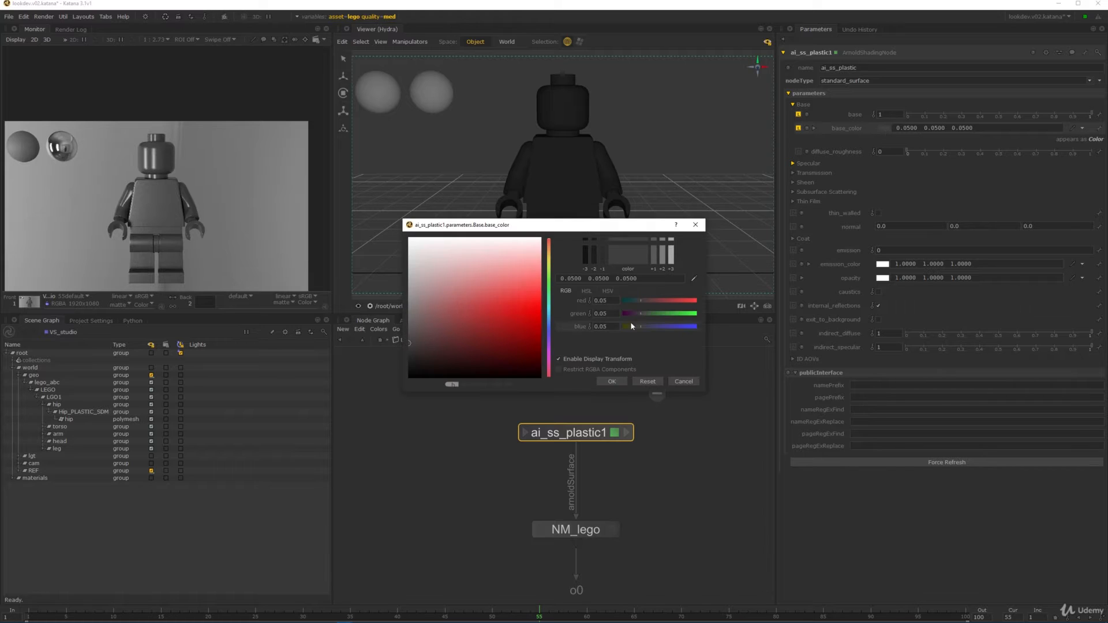
{"action": "left_click", "coordinate": [608, 291]}
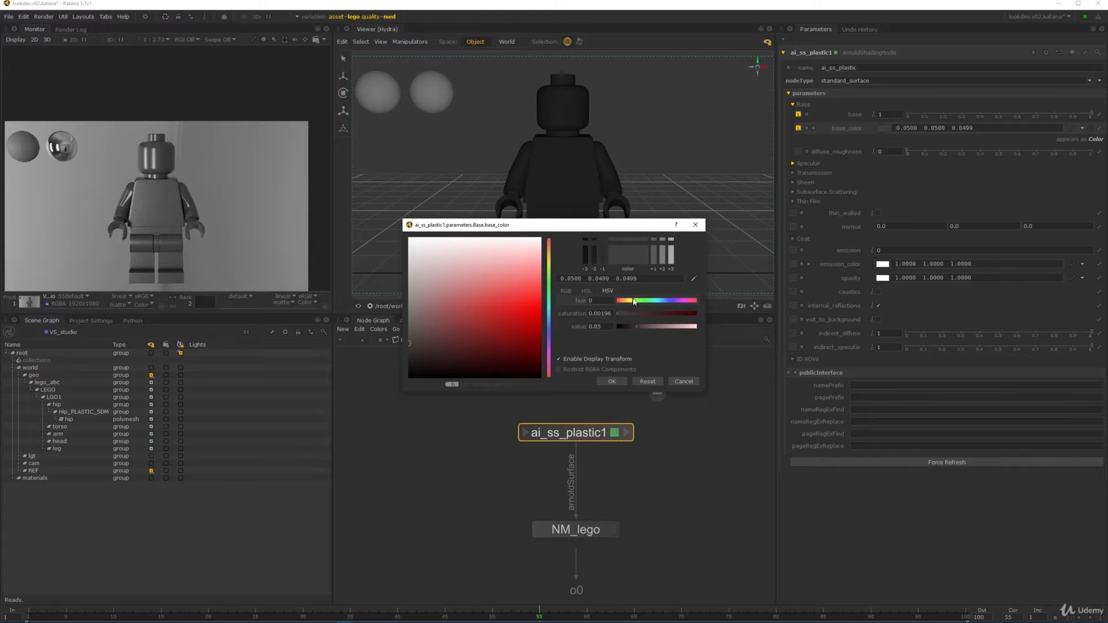
{"action": "left_click", "coordinate": [628, 300]}
{"action": "left_click", "coordinate": [650, 313]}
{"action": "left_click_drag", "start_coordinate": [653, 326], "coordinate": [660, 327]}
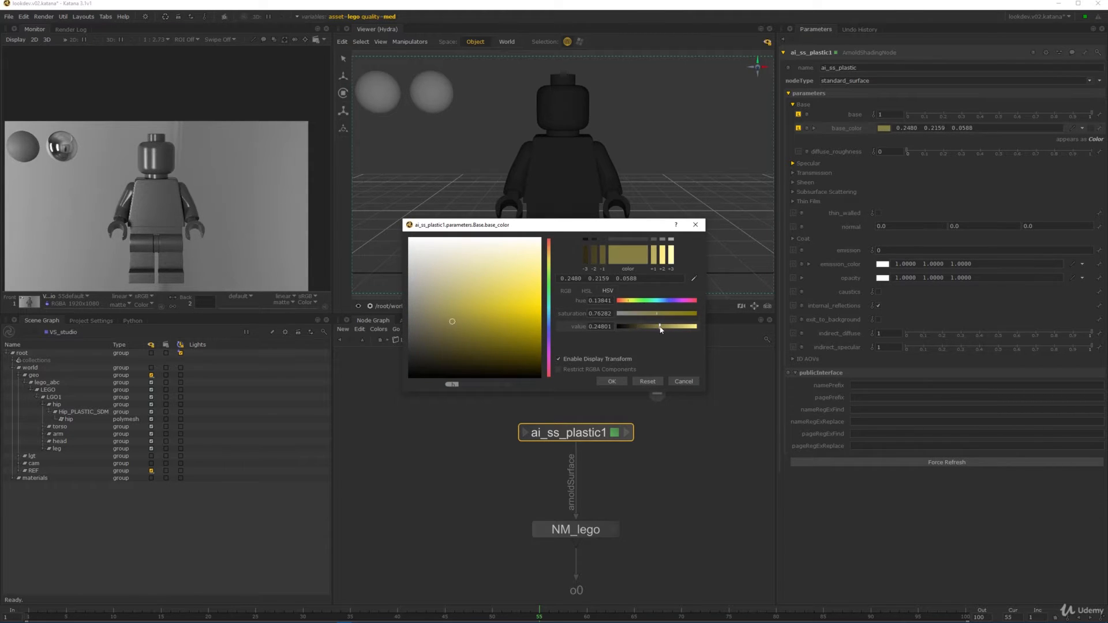
{"action": "left_click", "coordinate": [517, 325]}
{"action": "left_click_drag", "start_coordinate": [514, 325], "coordinate": [511, 326]}
{"action": "left_click", "coordinate": [611, 381]}
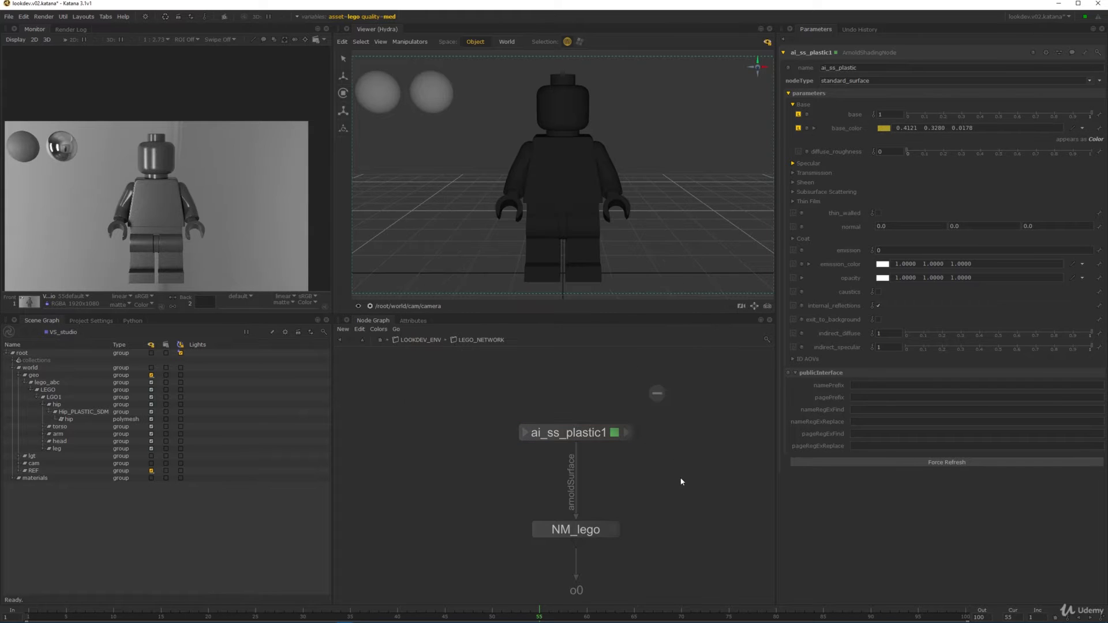
{"action": "left_click", "coordinate": [379, 341]}
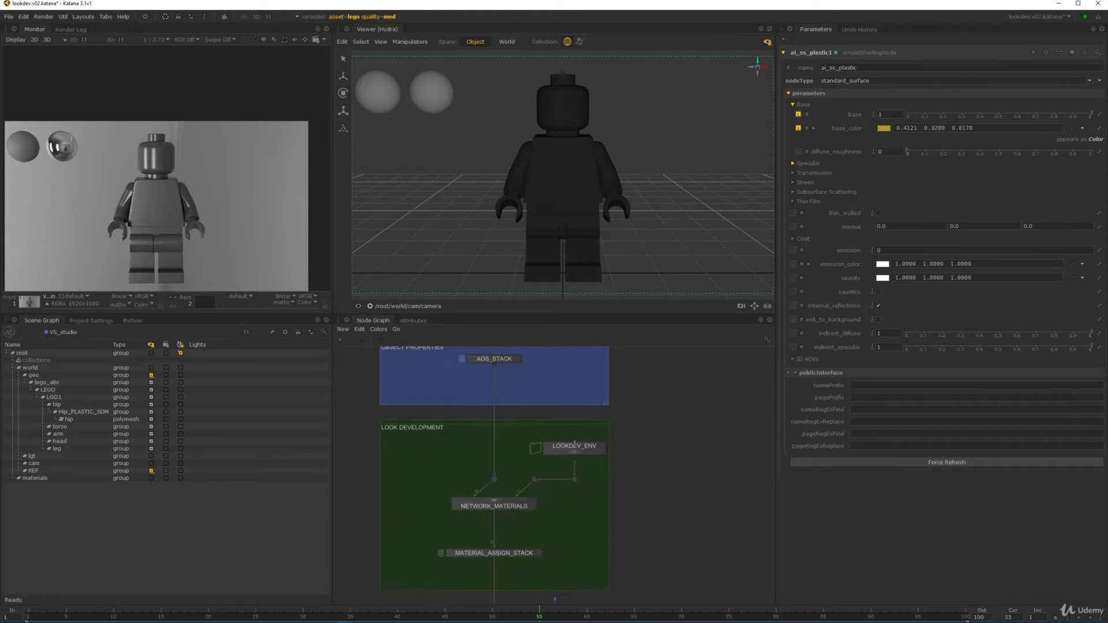
{"action": "scroll", "coordinate": [564, 475], "scroll_direction": "down", "scroll_amount": 2}
- Duplicate the MA_plastic assignment in MATERIAL_ASSIGN_STACK
{"action": "scroll", "coordinate": [530, 457], "scroll_direction": "up", "scroll_amount": 3}
{"action": "left_click", "coordinate": [533, 480]}
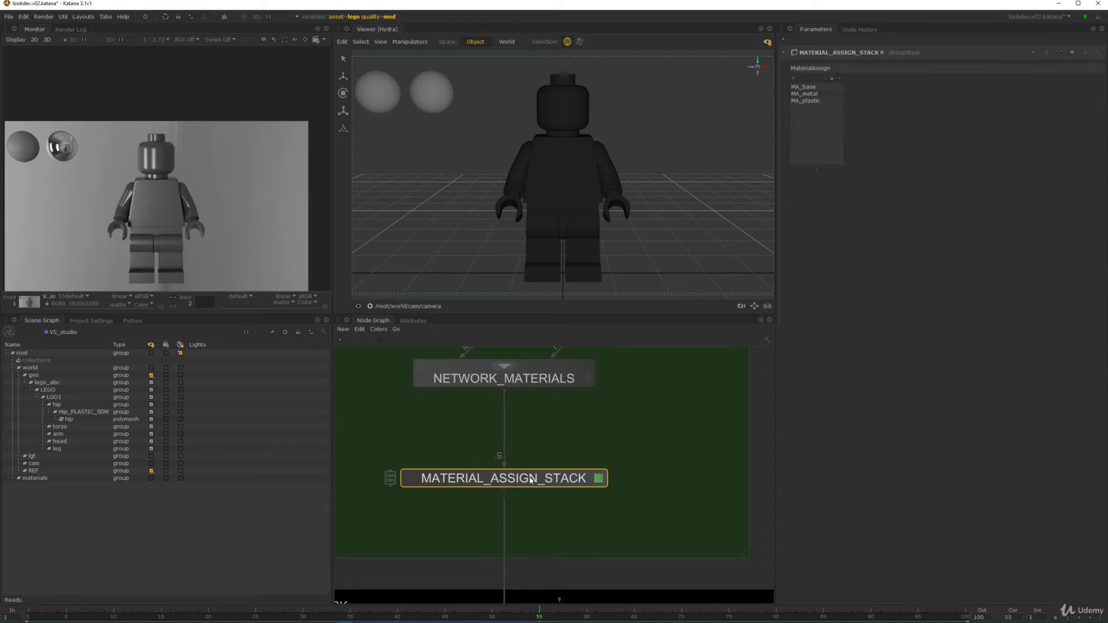
{"action": "left_click", "coordinate": [812, 102]}
{"action": "right_click", "coordinate": [809, 102]}
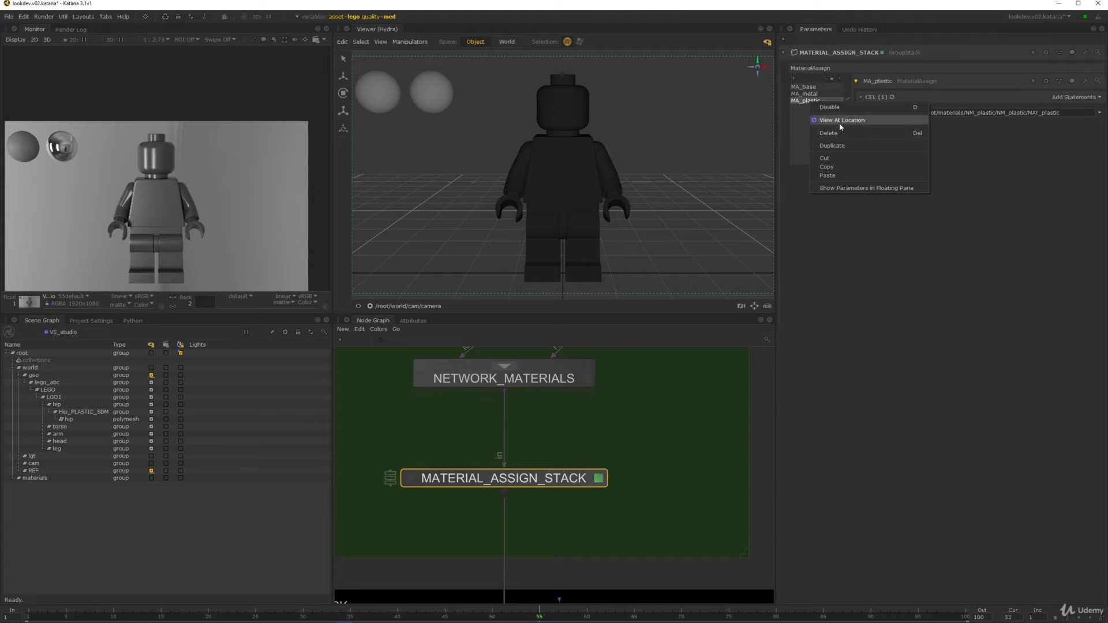
{"action": "left_click", "coordinate": [833, 147]}
- Rename the duplicated assignment to MA_lego
{"action": "left_click", "coordinate": [875, 83]}
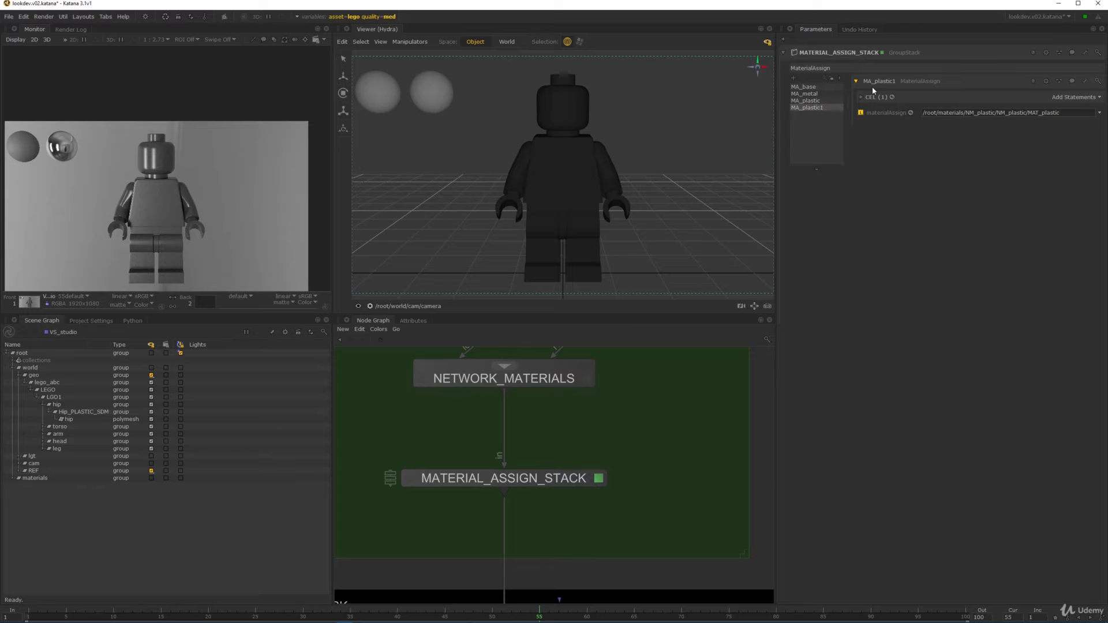
{"action": "type", "text": "MA_pl"}
{"action": "key", "text": "BackSpace"}
{"action": "key", "text": "BackSpace"}
{"action": "type", "text": "lgeo"}
{"action": "key", "text": "Return"}
{"action": "left_click", "coordinate": [875, 87]}
{"action": "type", "text": "MA_lego"}
{"action": "key", "text": "Return"}
- Assign MAT_lego from materials > NM_lego as MA_lego's material
{"action": "left_click", "coordinate": [13, 479]}
{"action": "left_click", "coordinate": [25, 510]}
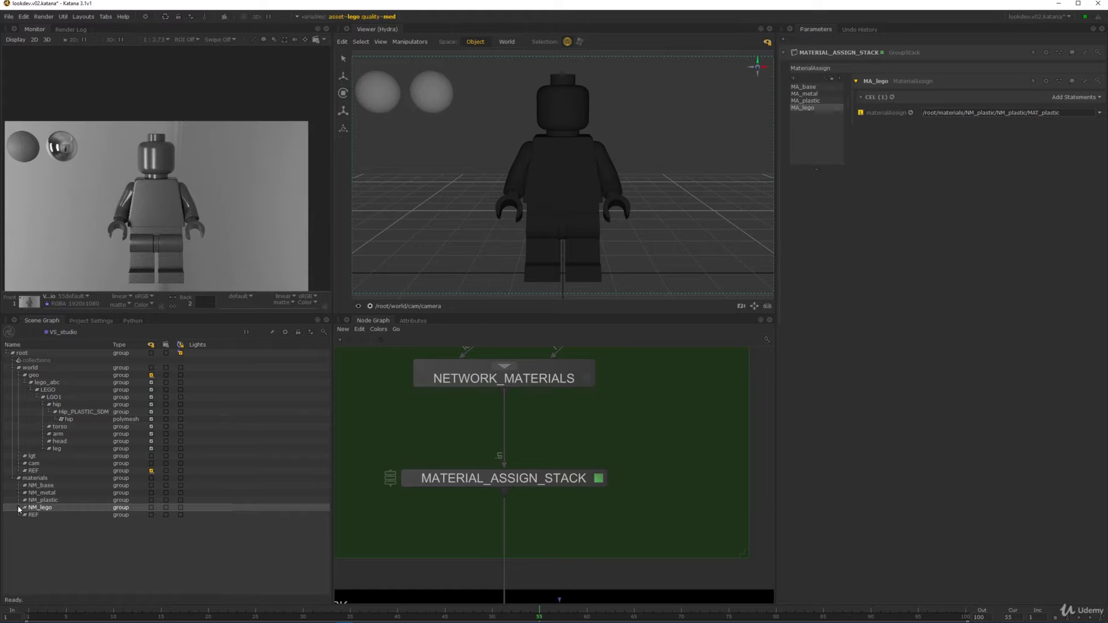
{"action": "left_click", "coordinate": [19, 507]}
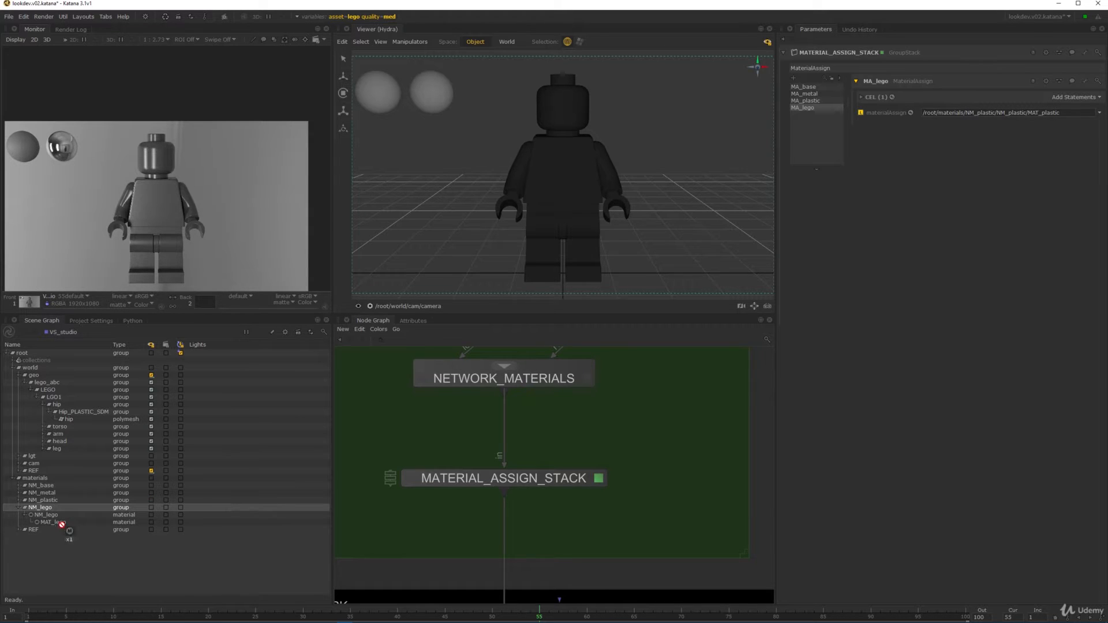
{"action": "left_click_drag", "start_coordinate": [57, 522], "coordinate": [877, 118]}
- Replace the CC_mat_plastic collection target with an empty Paths statement
{"action": "left_click", "coordinate": [861, 97]}
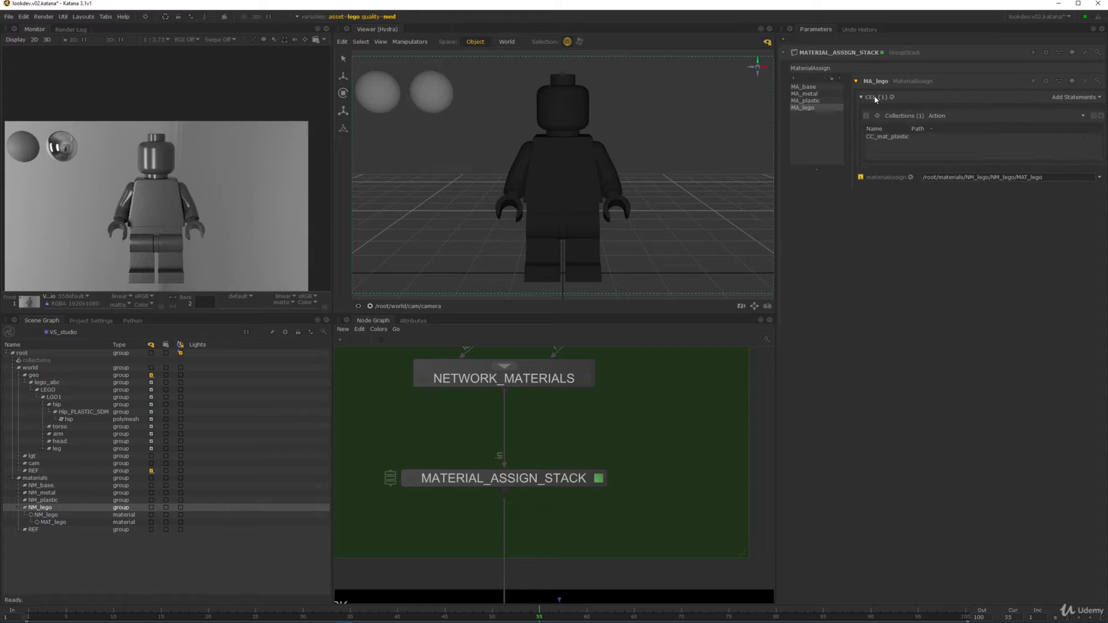
{"action": "left_click", "coordinate": [1101, 115]}
{"action": "left_click", "coordinate": [1071, 98]}
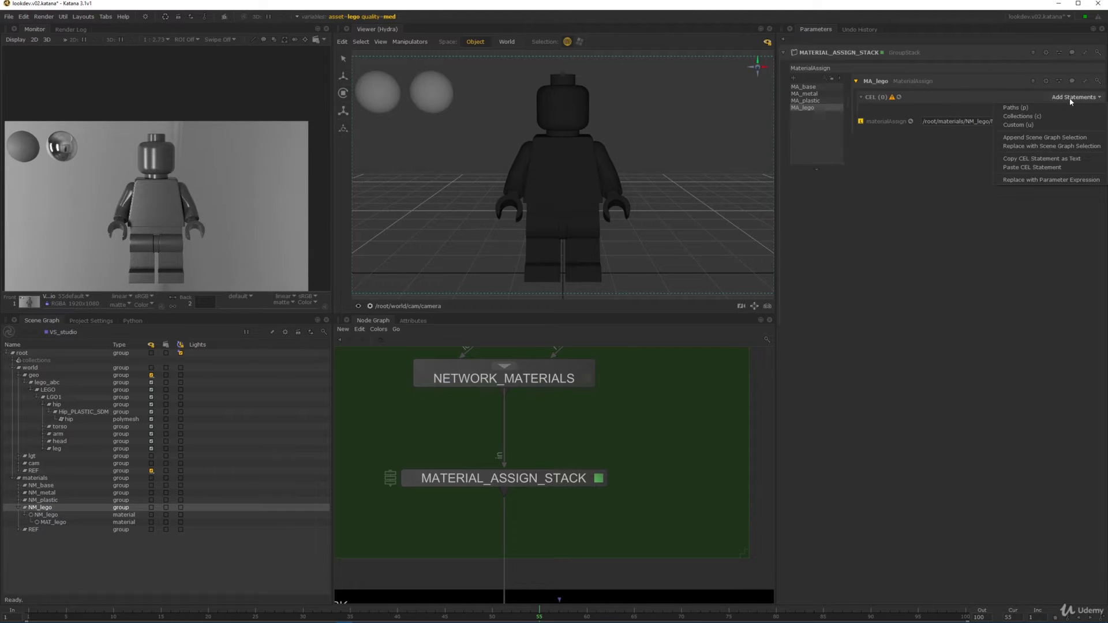
{"action": "left_click", "coordinate": [1033, 108]}
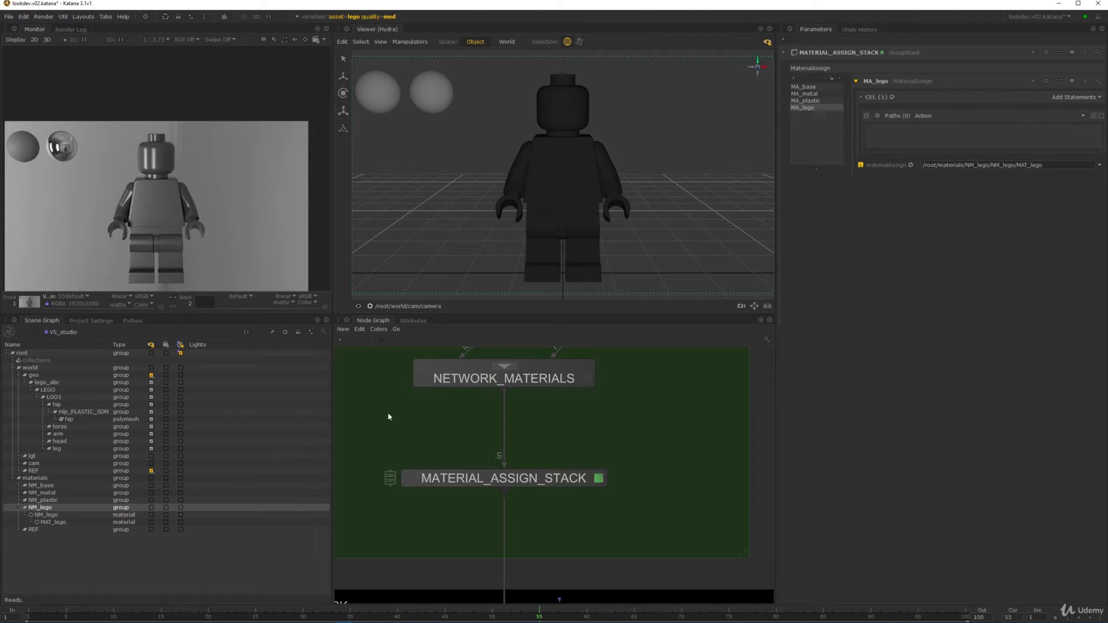
{"action": "left_click", "coordinate": [43, 403]}
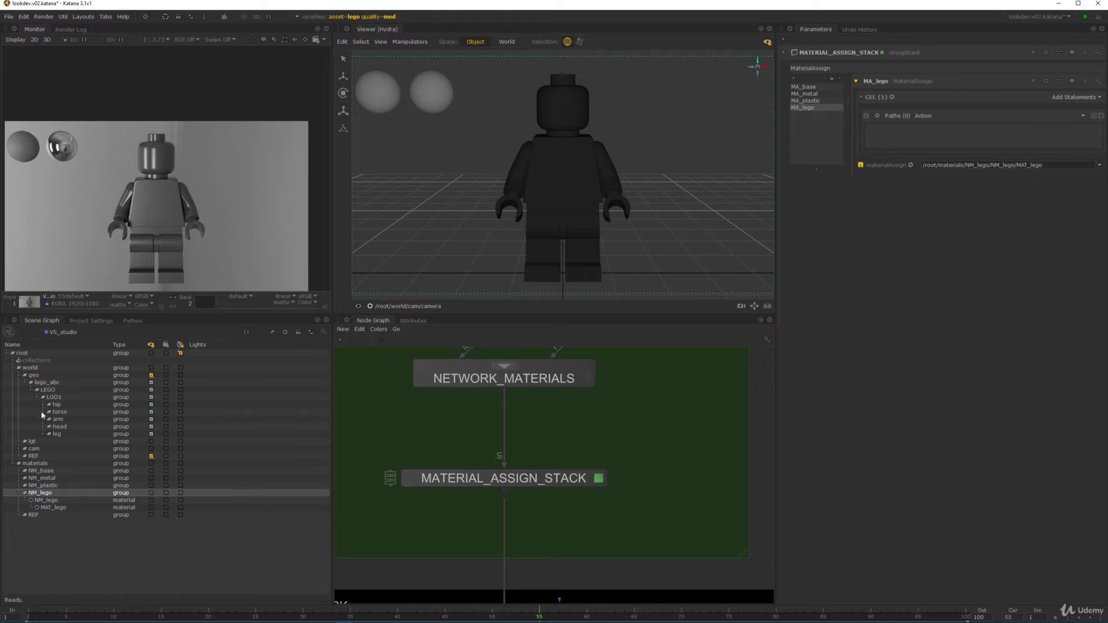
{"action": "left_click", "coordinate": [487, 484]}
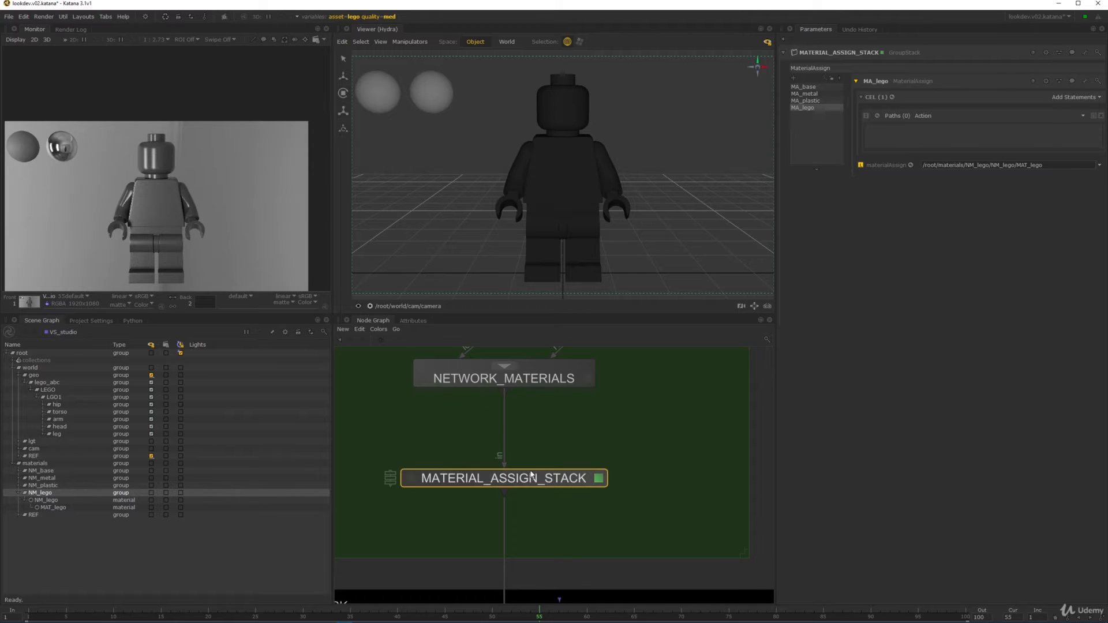
{"action": "left_click", "coordinate": [43, 405]}
{"action": "left_click", "coordinate": [49, 411]}
{"action": "left_click", "coordinate": [58, 412]}
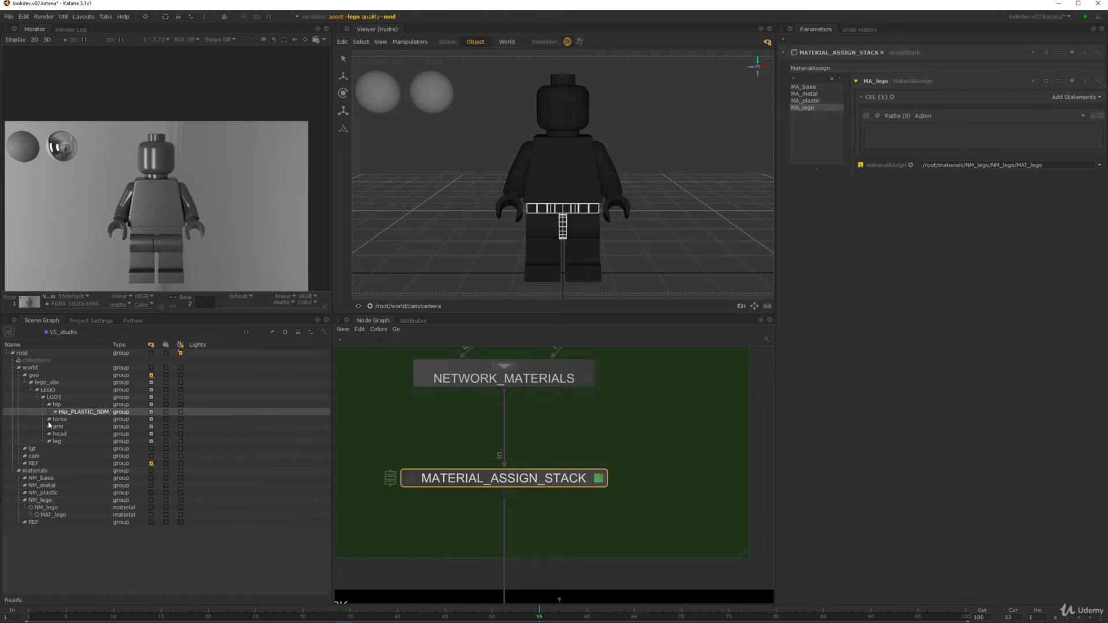
{"action": "left_click", "coordinate": [412, 321]}
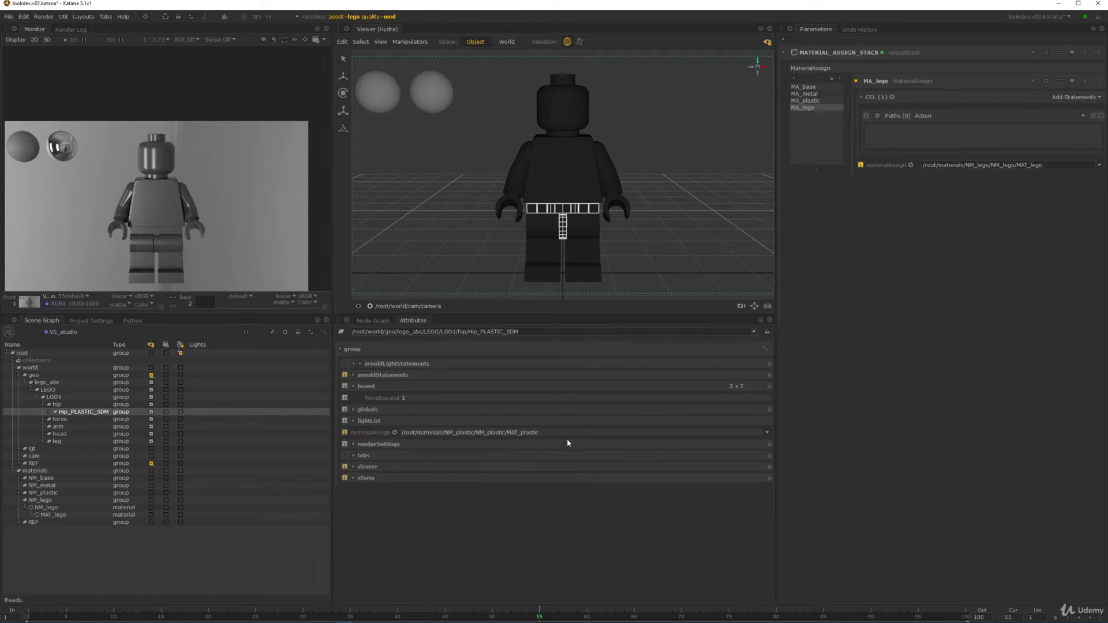
{"action": "left_click_drag", "start_coordinate": [530, 434], "coordinate": [409, 433]}
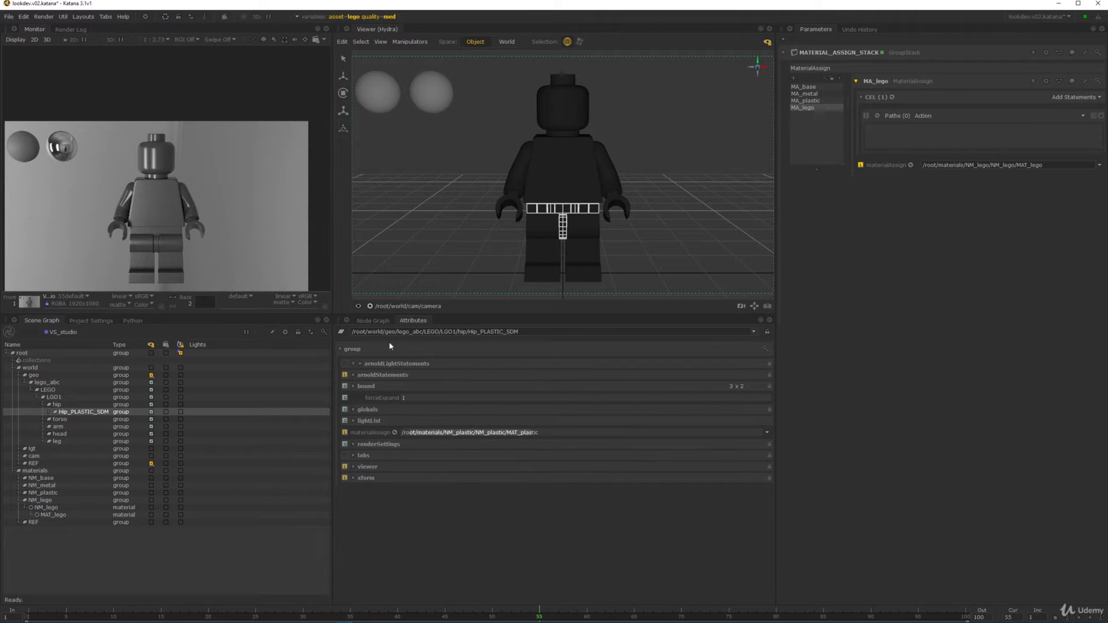
{"action": "left_click", "coordinate": [375, 322]}
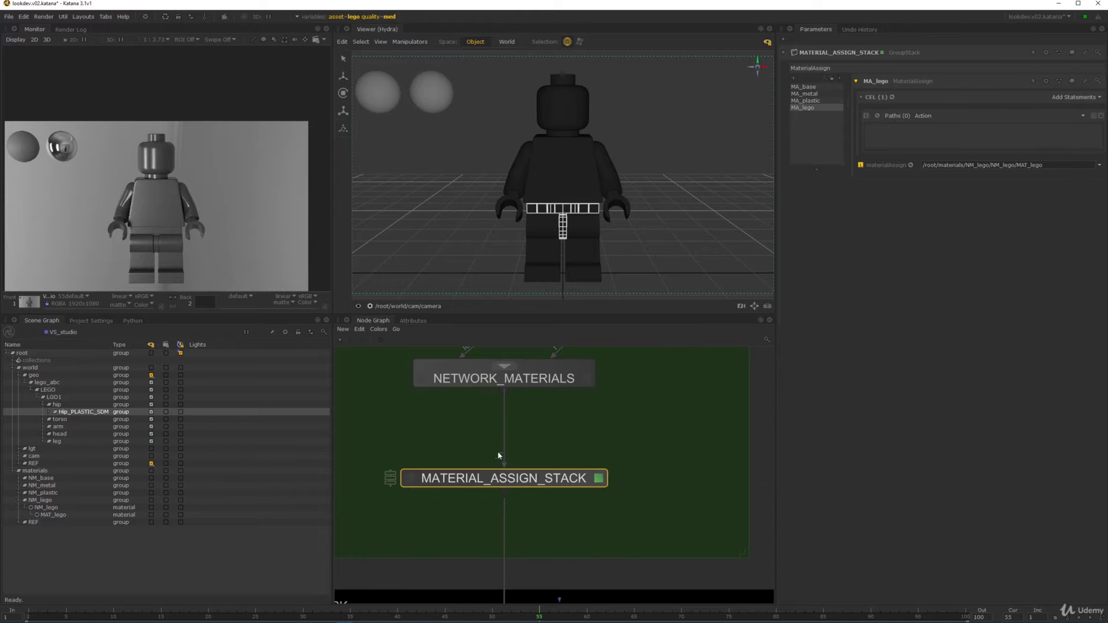
{"action": "left_click", "coordinate": [822, 100]}
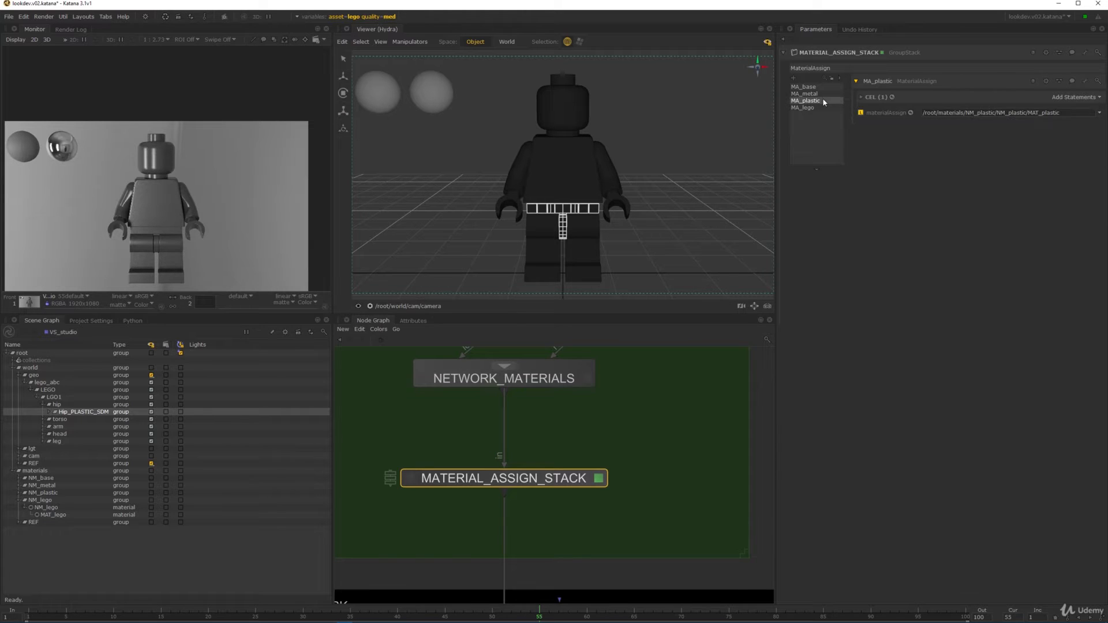
{"action": "left_click", "coordinate": [862, 97]}
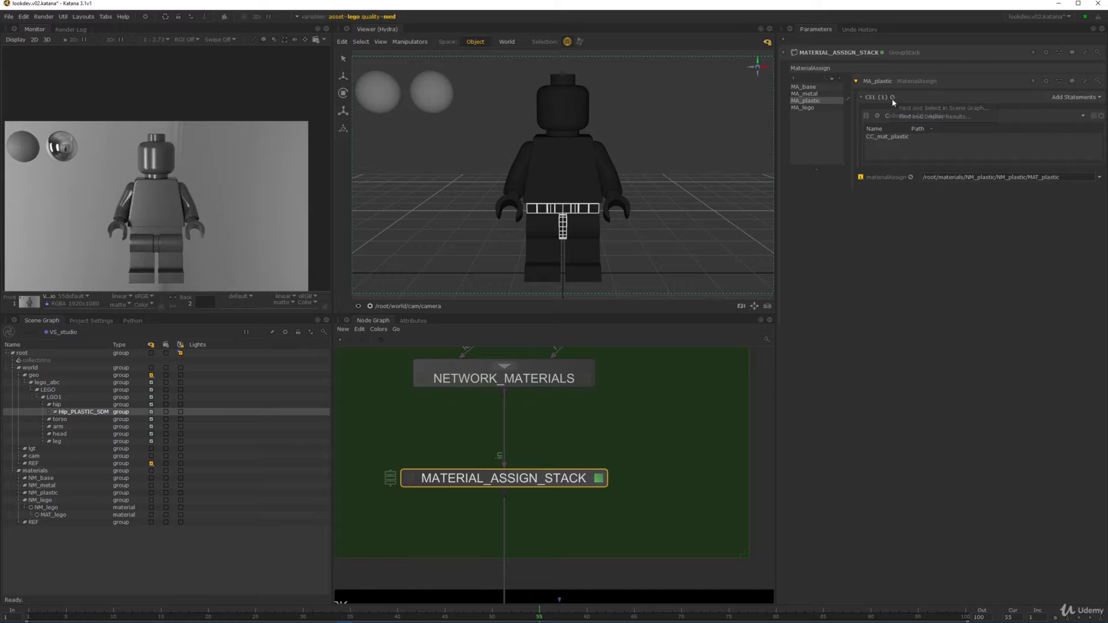
{"action": "left_click", "coordinate": [888, 115]}
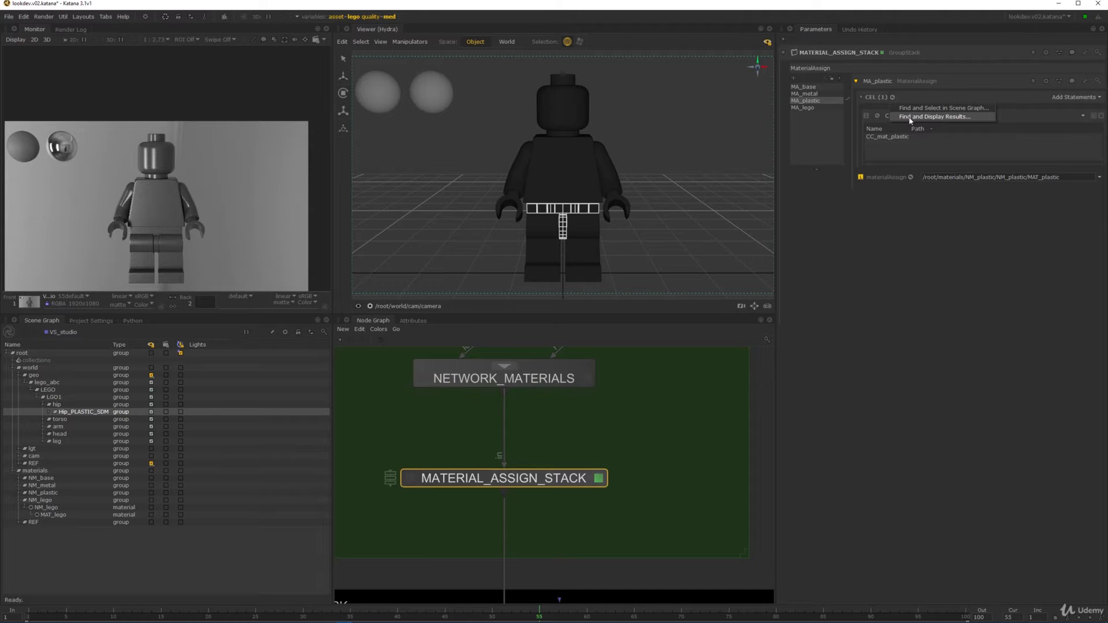
{"action": "left_click", "coordinate": [911, 118]}
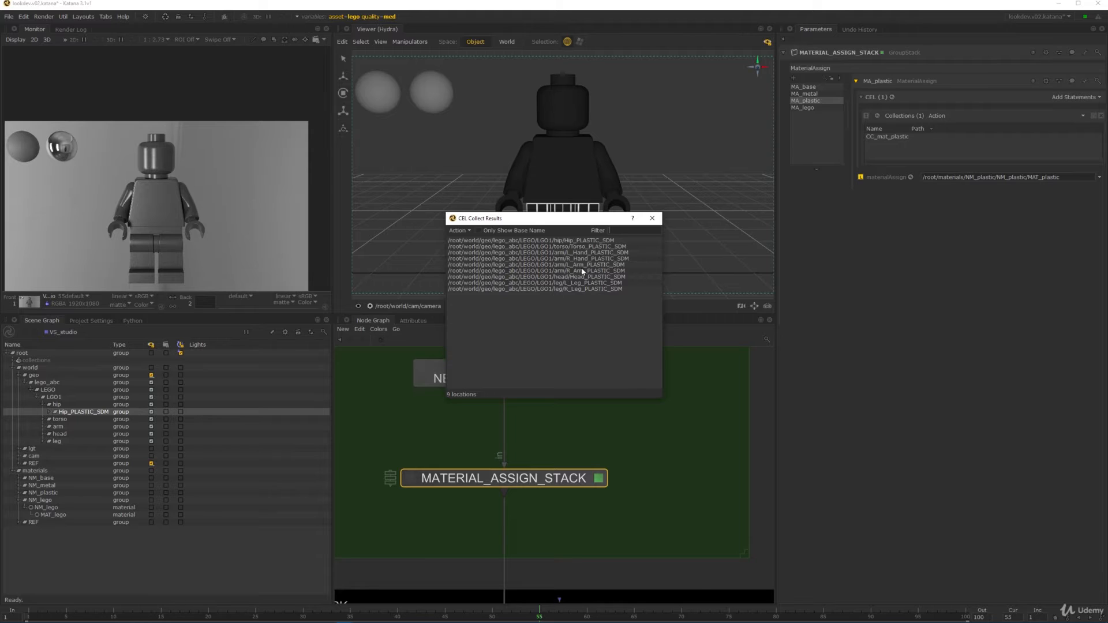
{"action": "left_click", "coordinate": [652, 218]}
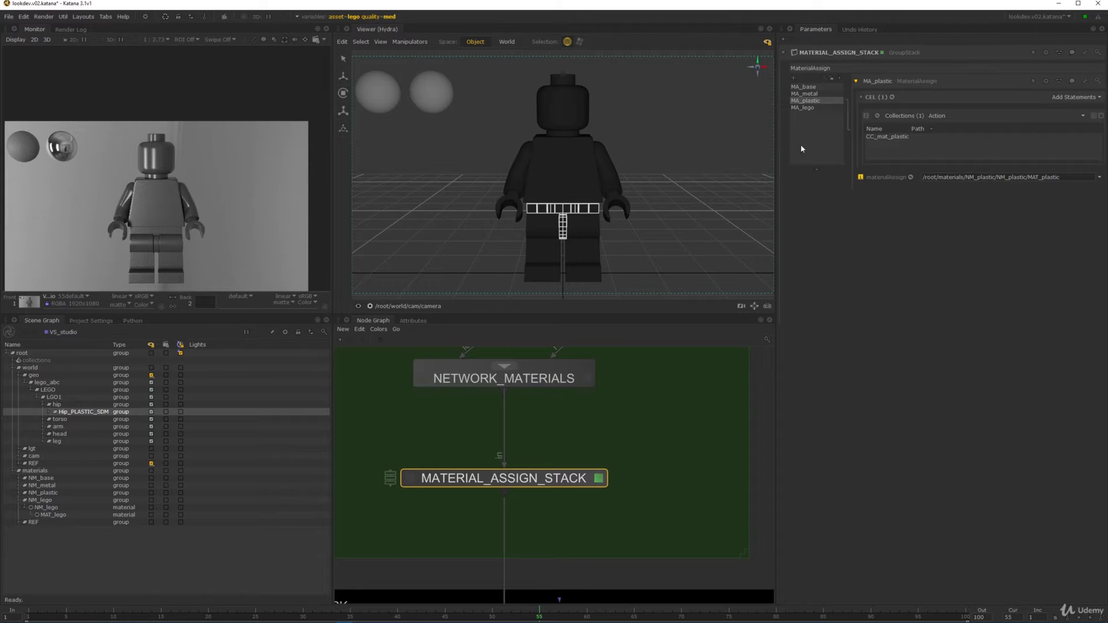
{"action": "left_click", "coordinate": [806, 109]}
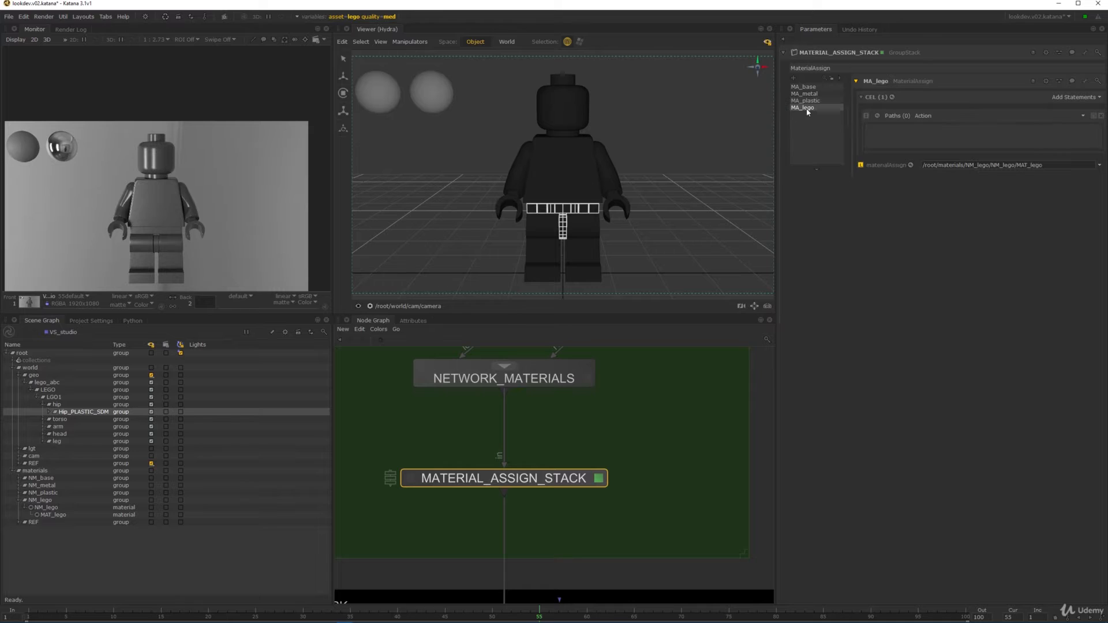
- Replace MA_lego's empty Paths statement with a Collections statement
{"action": "left_click", "coordinate": [1100, 116]}
{"action": "left_click", "coordinate": [1074, 97]}
{"action": "left_click", "coordinate": [1034, 122]}
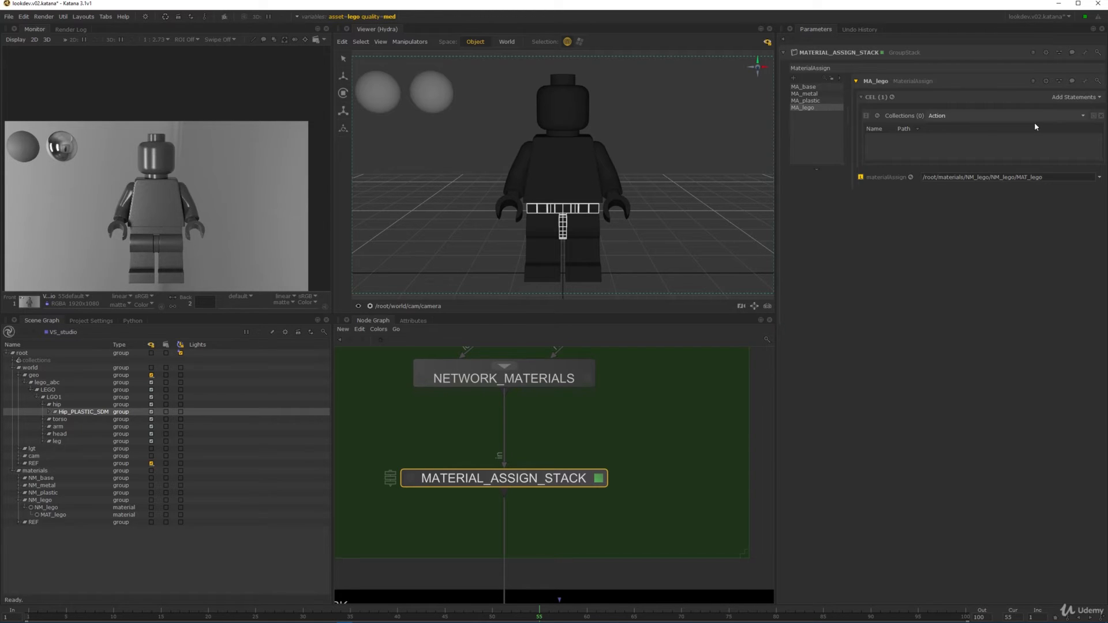
- Add the scene root collection CC_mat_plastic as MA_lego's target
{"action": "right_click", "coordinate": [905, 140]}
{"action": "left_click", "coordinate": [916, 155]}
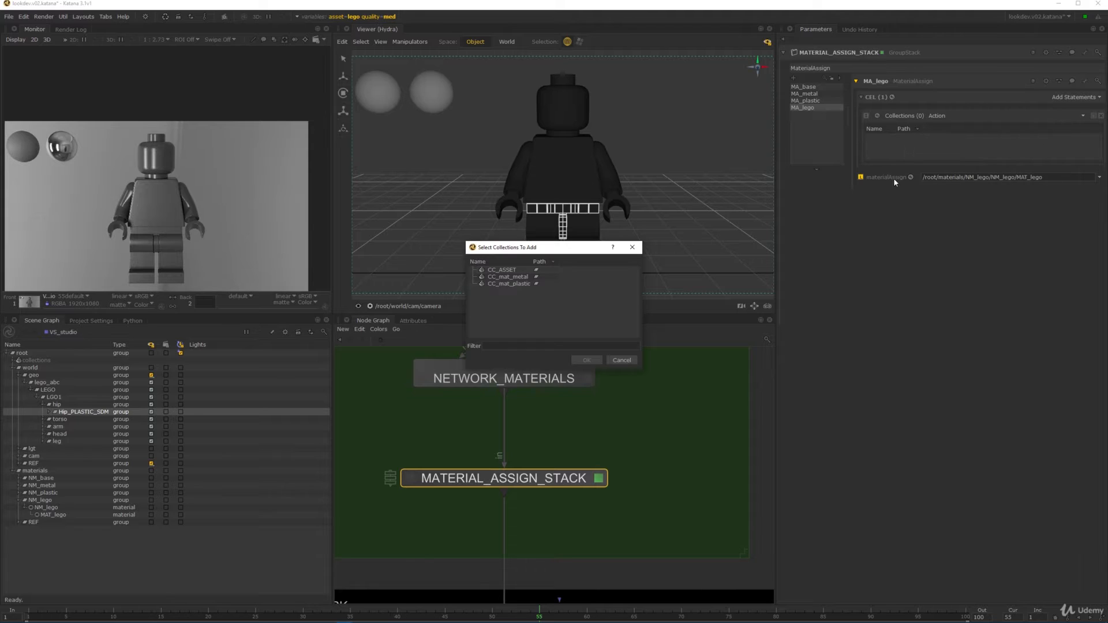
{"action": "left_click", "coordinate": [632, 247]}
{"action": "right_click", "coordinate": [933, 143]}
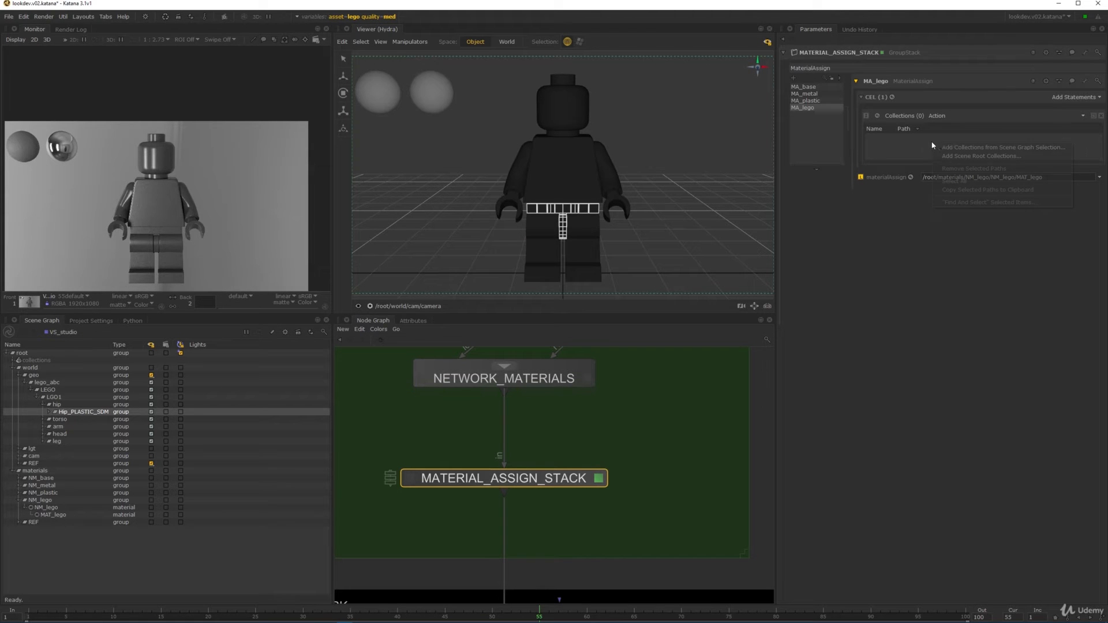
{"action": "left_click", "coordinate": [963, 155]}
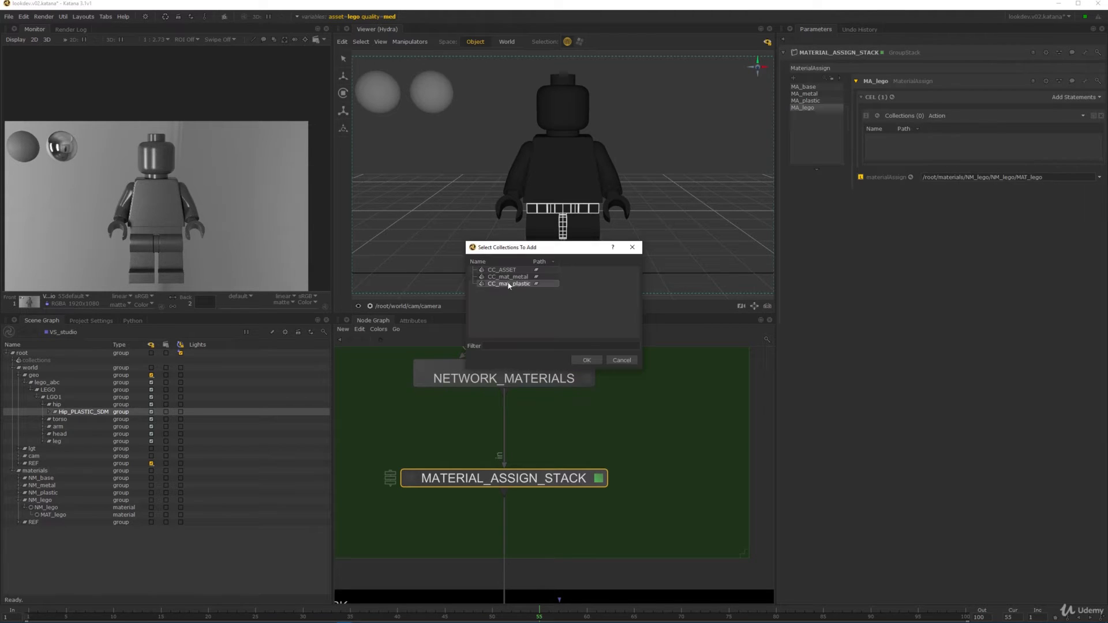
{"action": "left_click", "coordinate": [586, 360]}
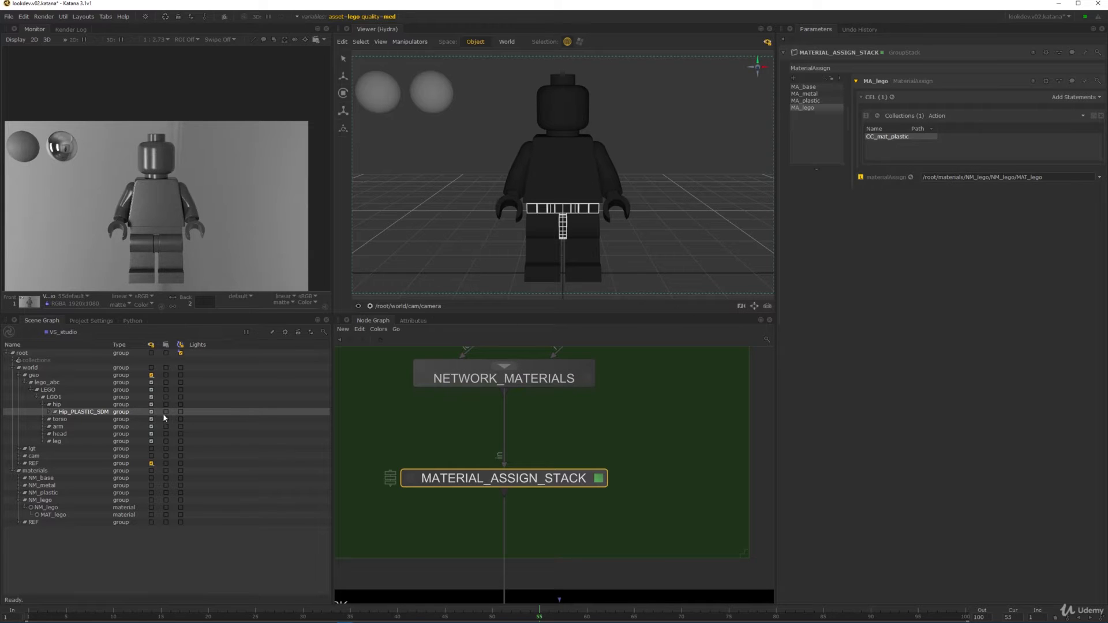
{"action": "left_click", "coordinate": [580, 441]}
{"action": "scroll", "coordinate": [596, 445], "scroll_direction": "down", "scroll_amount": 2}
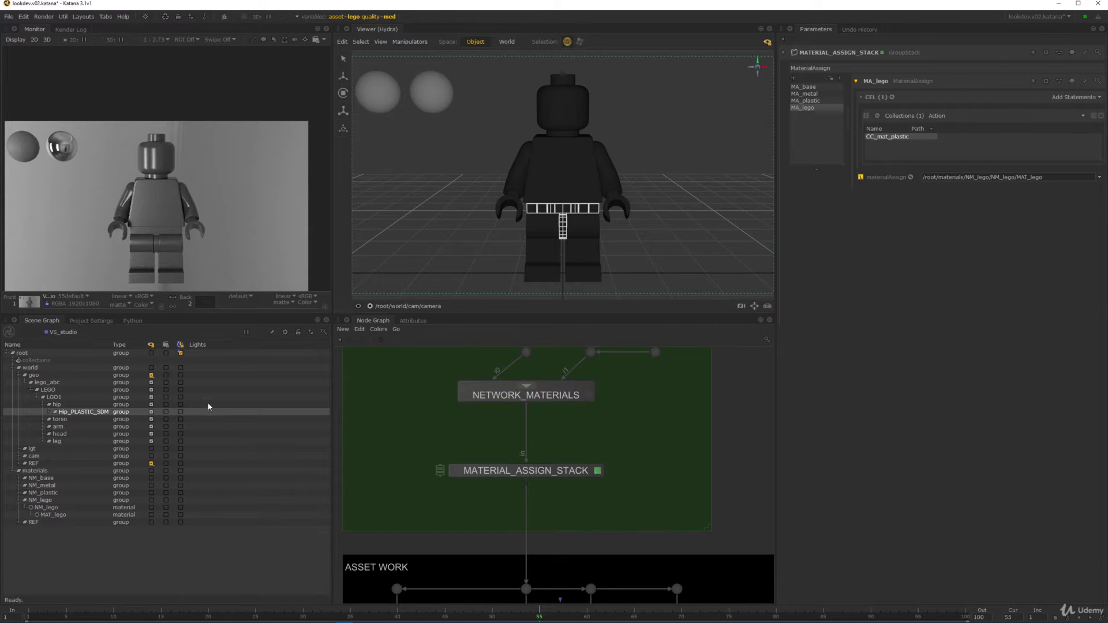
- Open Katana's Preferences on the scenegraph page and enlarge the window
{"action": "left_click", "coordinate": [24, 16]}
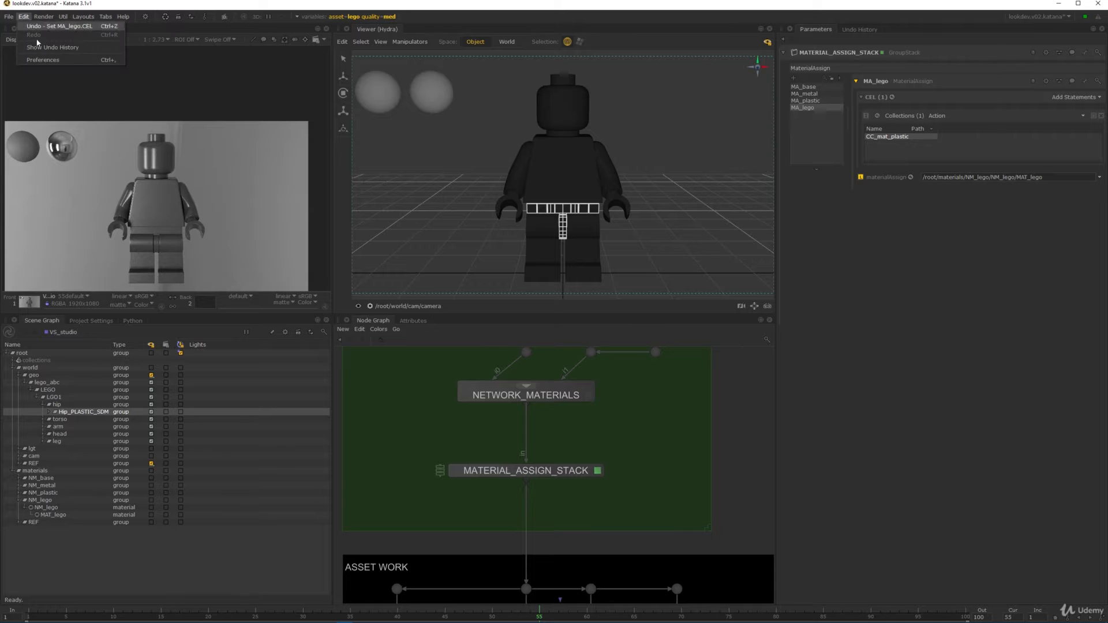
{"action": "left_click", "coordinate": [43, 60]}
{"action": "left_click", "coordinate": [24, 16]}
{"action": "left_click", "coordinate": [42, 60]}
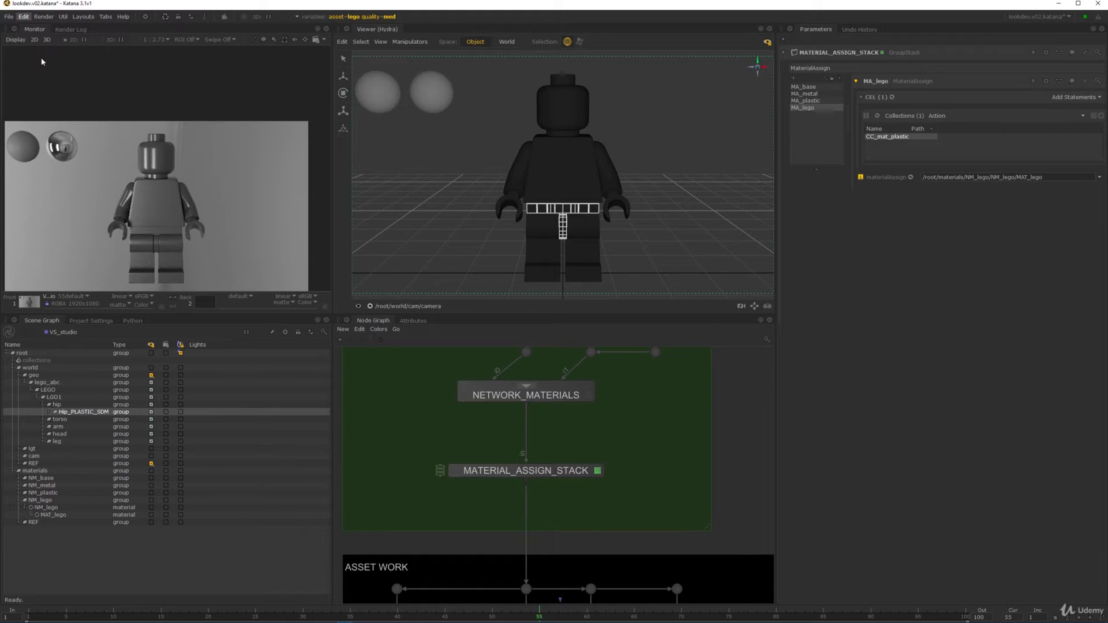
{"action": "left_click", "coordinate": [425, 324]}
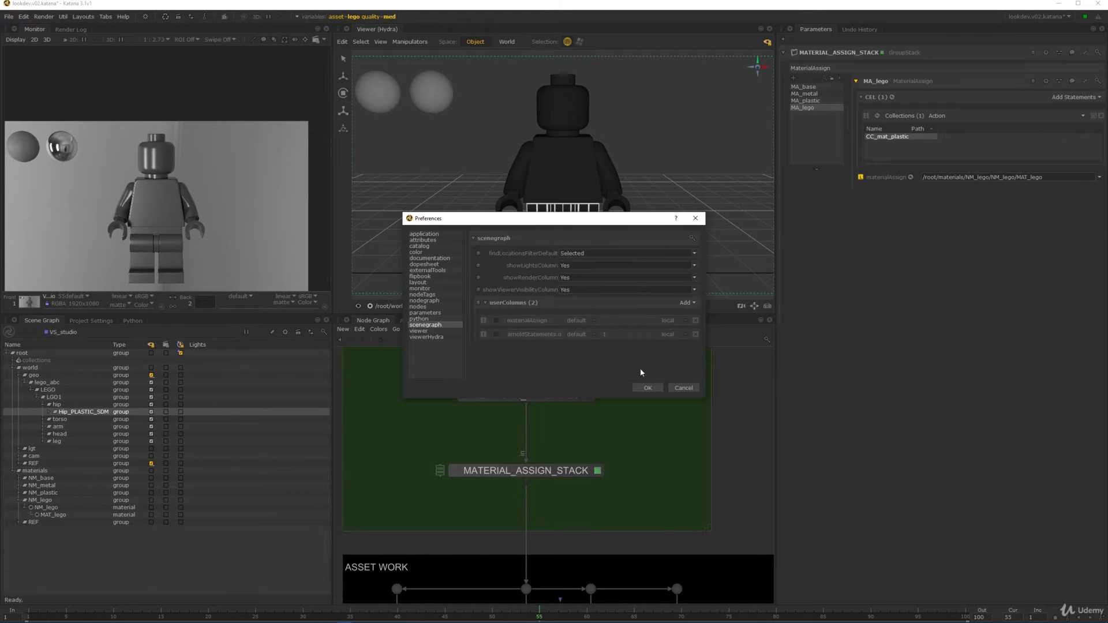
{"action": "left_click_drag", "start_coordinate": [704, 397], "coordinate": [858, 485]}
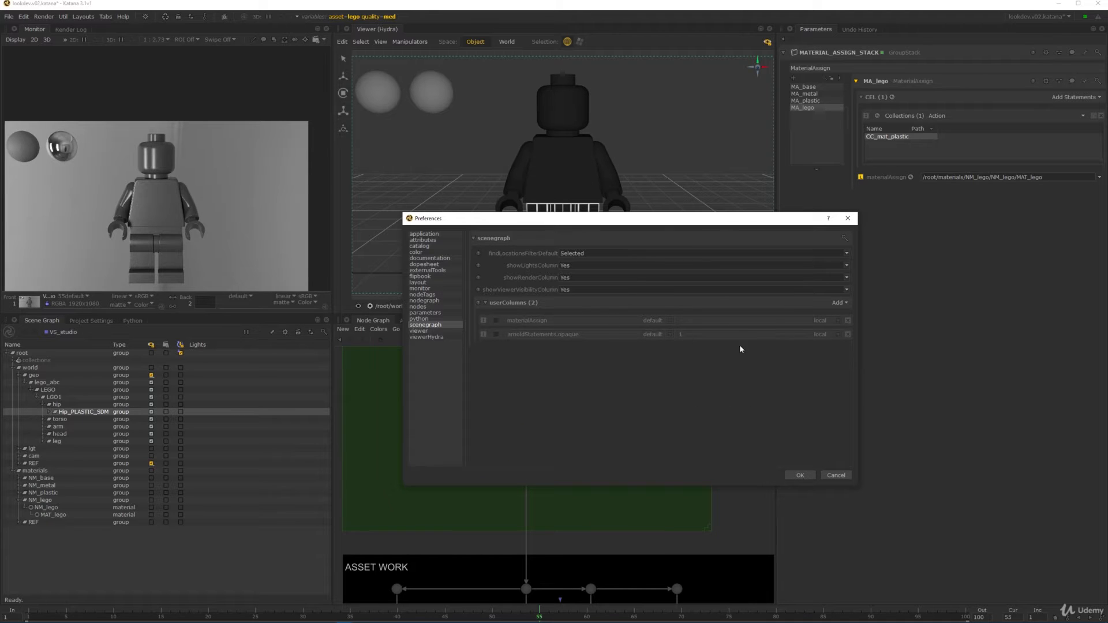
- Enable the materialAssign user column for the Scene Graph
{"action": "left_click", "coordinate": [838, 303]}
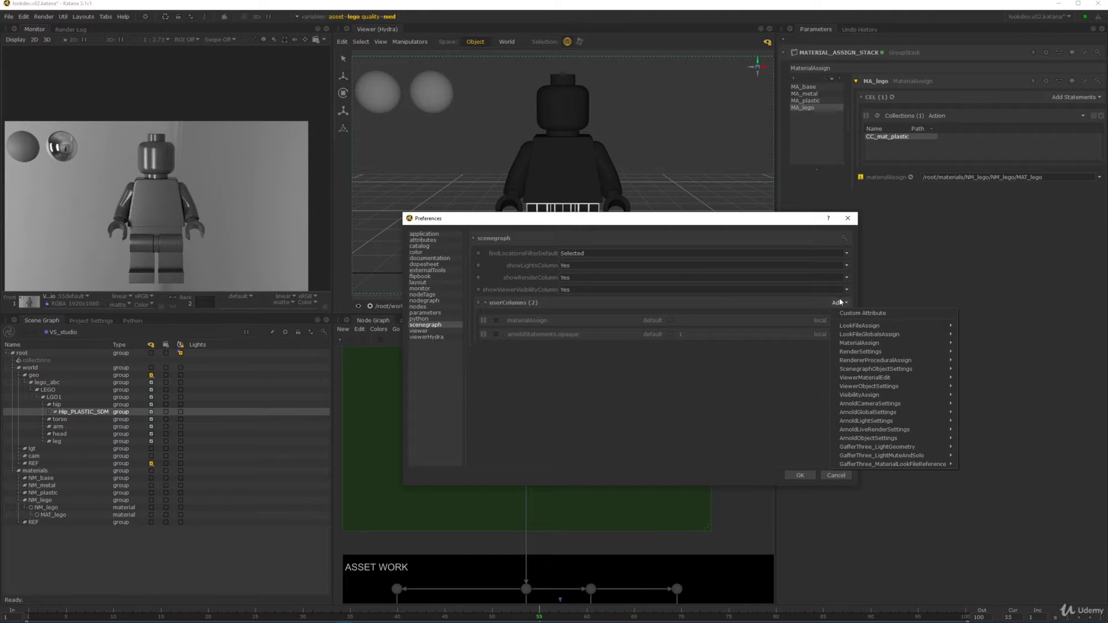
{"action": "mouse_move", "coordinate": [881, 344]}
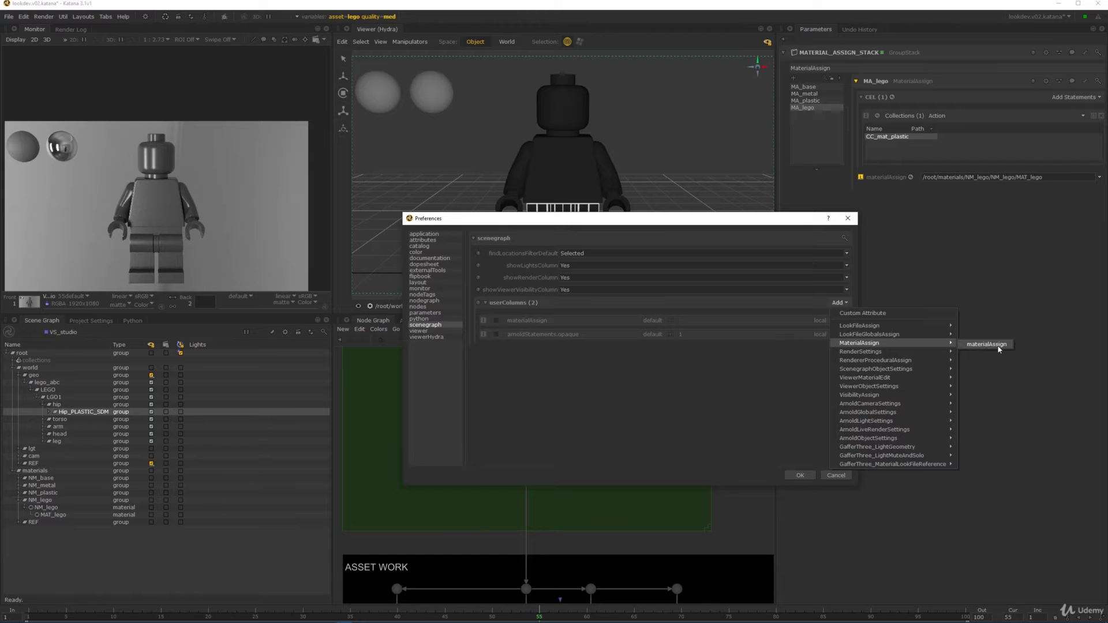
{"action": "left_click", "coordinate": [678, 417]}
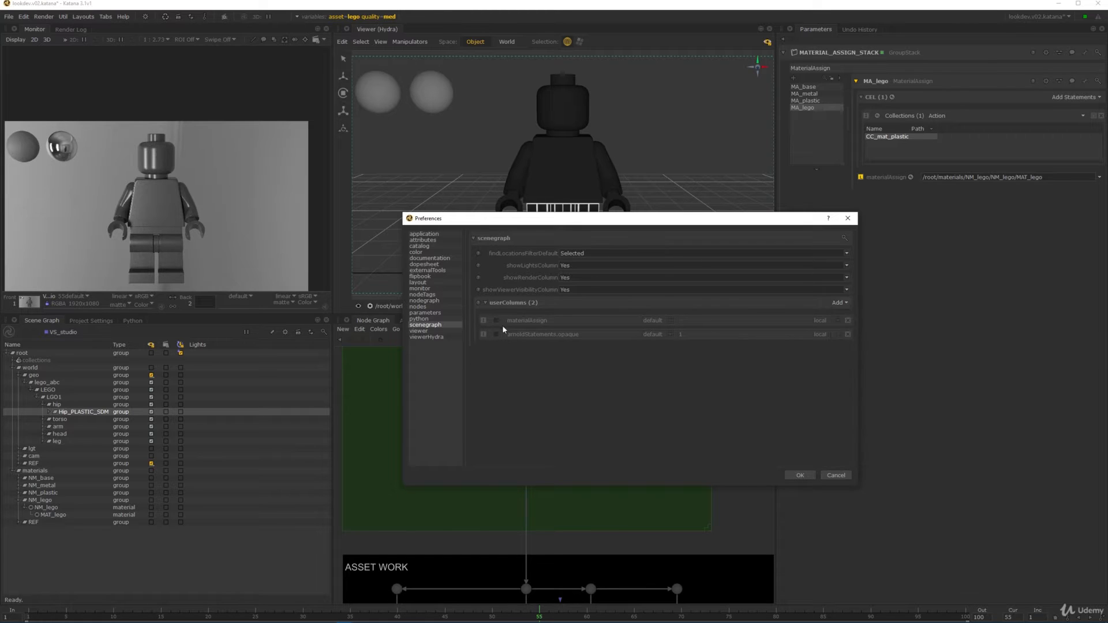
{"action": "left_click", "coordinate": [496, 321]}
- Set the materialAssign column display to default, confirm Preferences, and clear the hip selection
{"action": "left_click", "coordinate": [662, 320]}
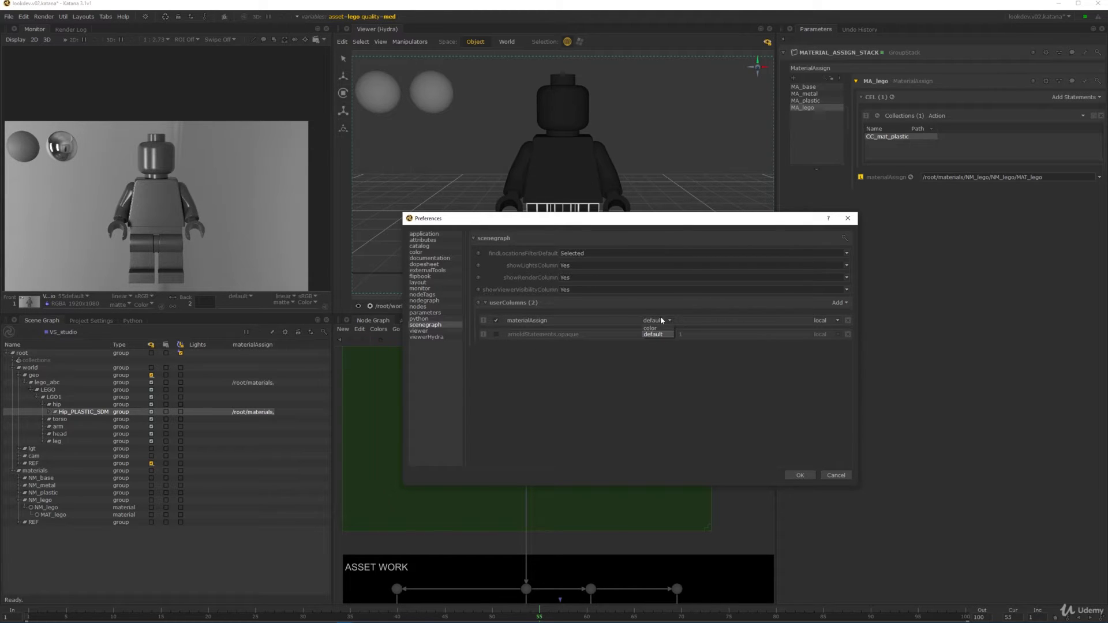
{"action": "left_click", "coordinate": [658, 328]}
{"action": "left_click", "coordinate": [664, 334]}
{"action": "left_click", "coordinate": [668, 323]}
{"action": "left_click", "coordinate": [724, 332]}
{"action": "left_click", "coordinate": [820, 320]}
{"action": "left_click", "coordinate": [687, 382]}
{"action": "left_click", "coordinate": [799, 475]}
{"action": "left_click", "coordinate": [238, 533]}
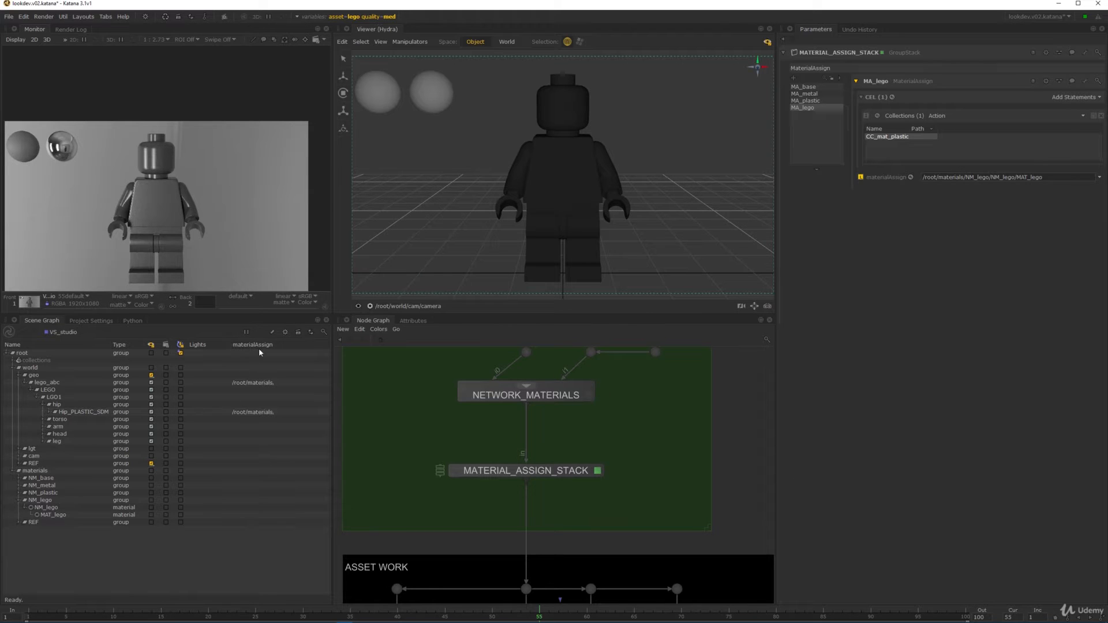
- Widen the materialAssign column to show full /root/materials paths, then start a fresh VS_studio render
{"action": "left_click_drag", "start_coordinate": [269, 346], "coordinate": [458, 350]}
{"action": "left_click_drag", "start_coordinate": [232, 591], "coordinate": [164, 588]}
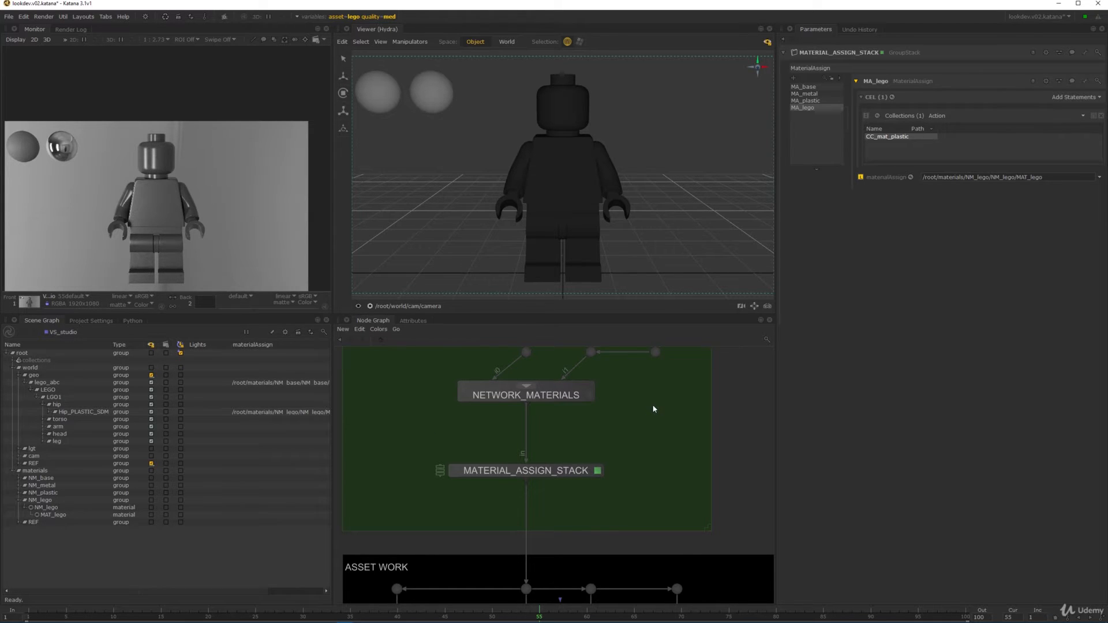
{"action": "scroll", "coordinate": [635, 418], "scroll_direction": "down", "scroll_amount": 3}
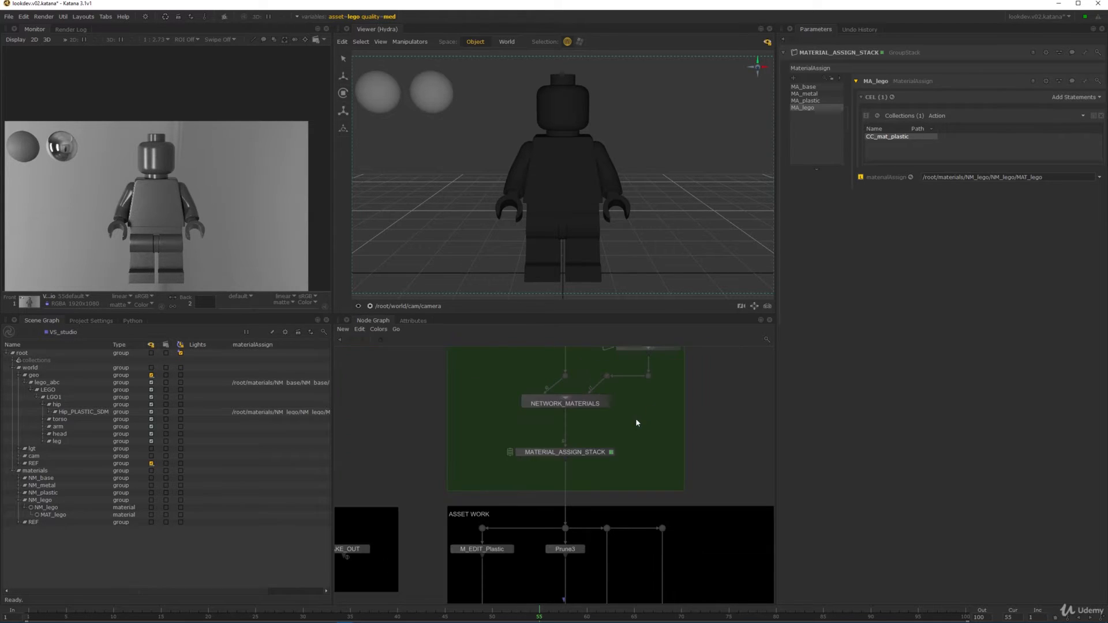
{"action": "right_click", "coordinate": [70, 333]}
{"action": "left_click", "coordinate": [83, 342]}
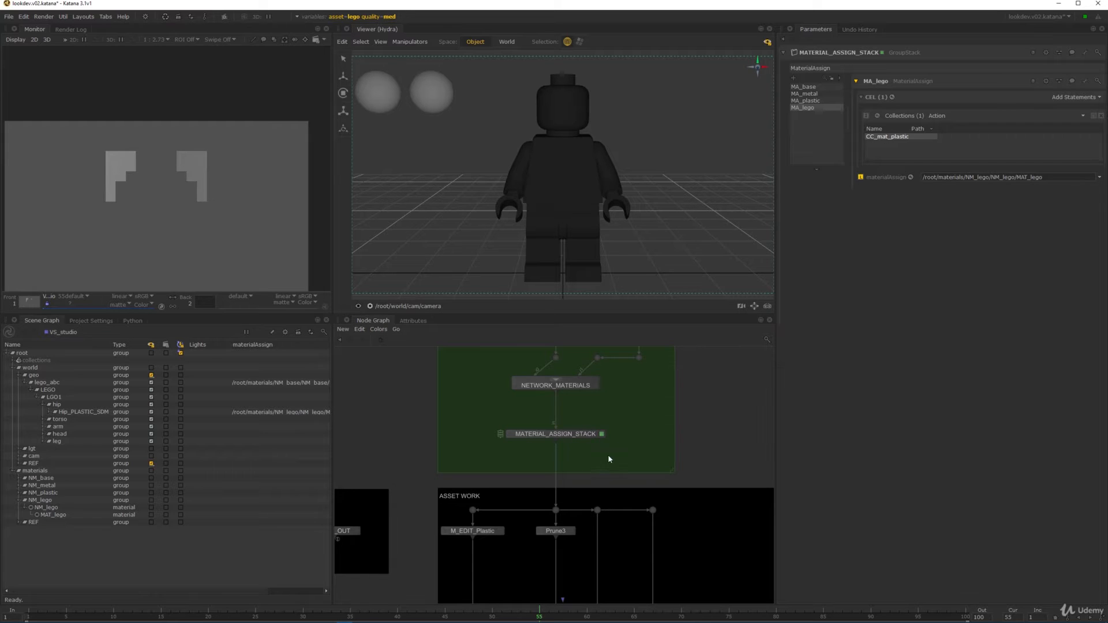
{"action": "scroll", "coordinate": [609, 450], "scroll_direction": "down", "scroll_amount": 5}
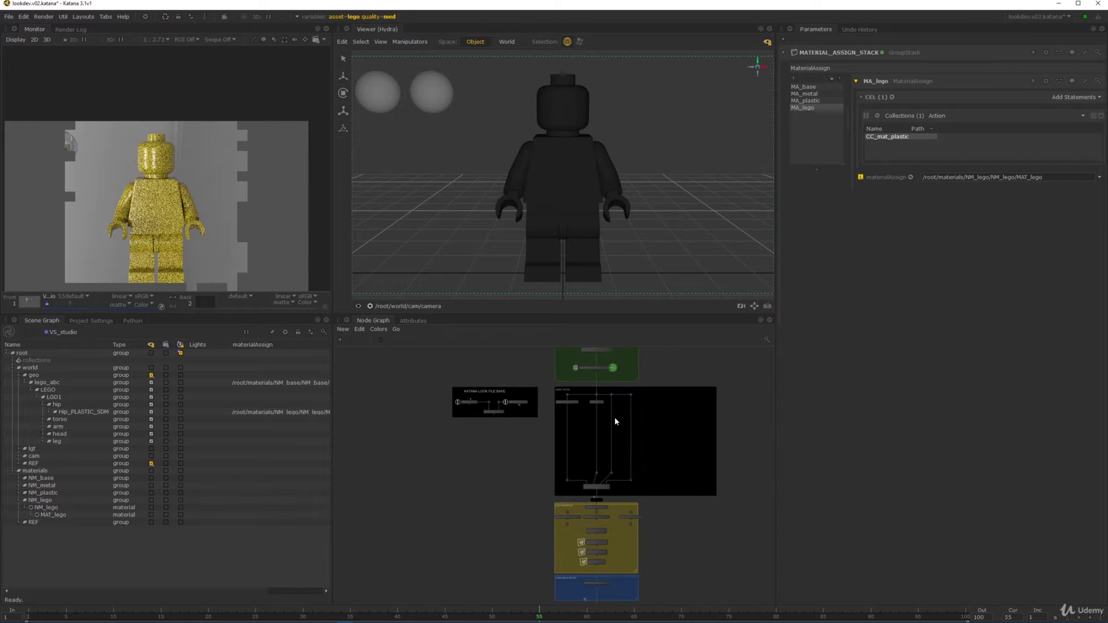
{"action": "middle_click_drag", "start_coordinate": [623, 400], "coordinate": [604, 453]}
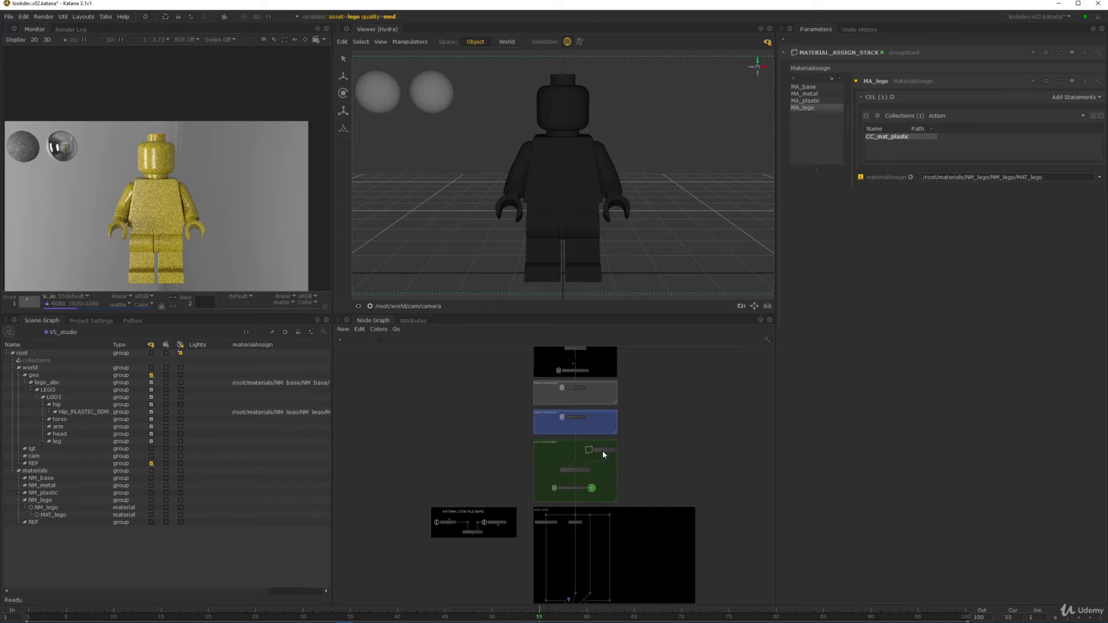
{"action": "scroll", "coordinate": [141, 177], "scroll_direction": "up", "scroll_amount": 4}
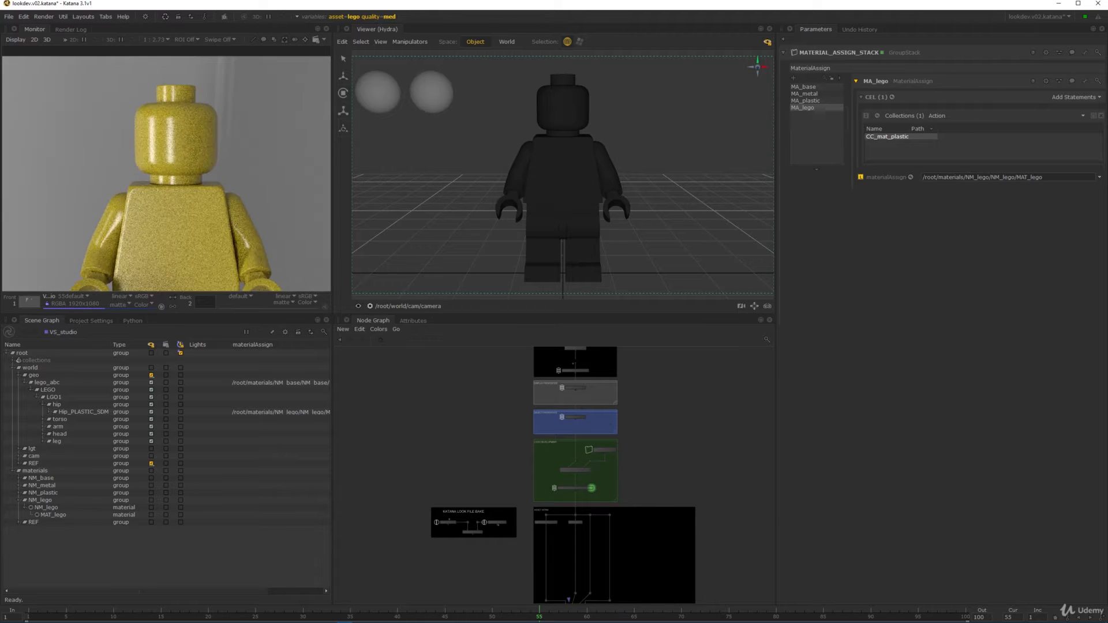
{"action": "scroll", "coordinate": [220, 185], "scroll_direction": "up", "scroll_amount": 4}
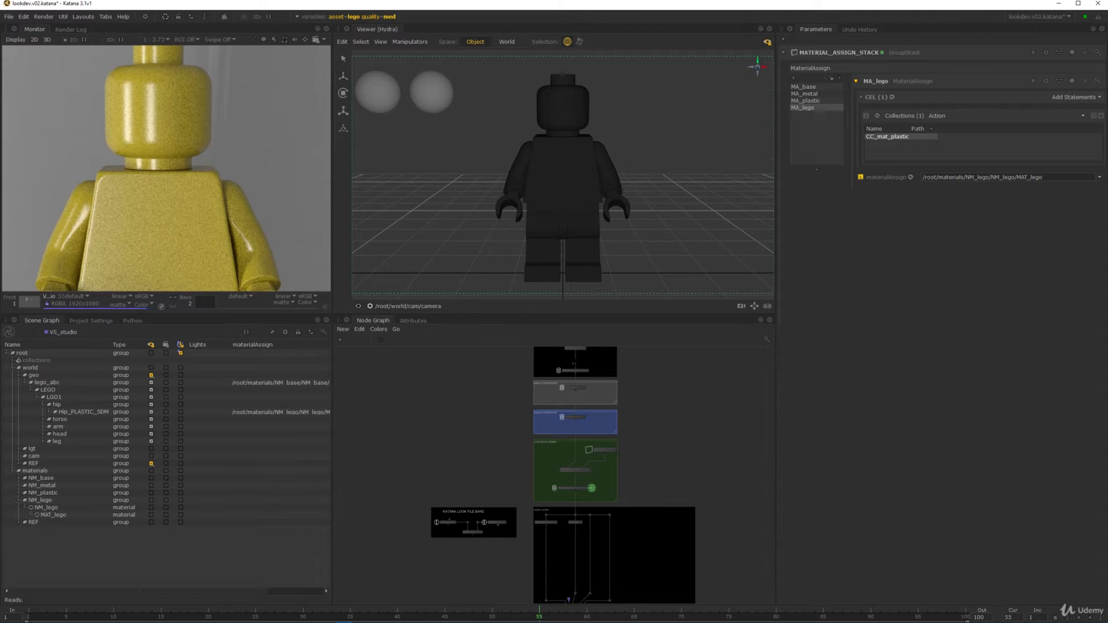
{"action": "scroll", "coordinate": [224, 175], "scroll_direction": "down", "scroll_amount": 4}
- Show the reference minifigure photo in Monitor buffer 2, framed on the head
{"action": "key", "text": "Tab"}
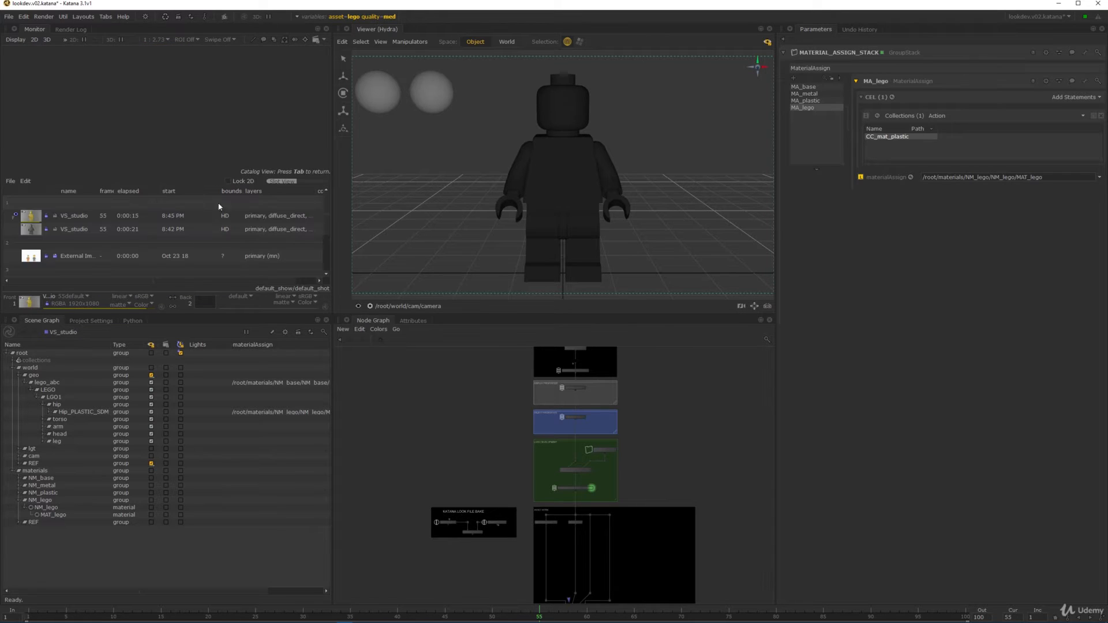
{"action": "scroll", "coordinate": [40, 254], "scroll_direction": "down", "scroll_amount": 1}
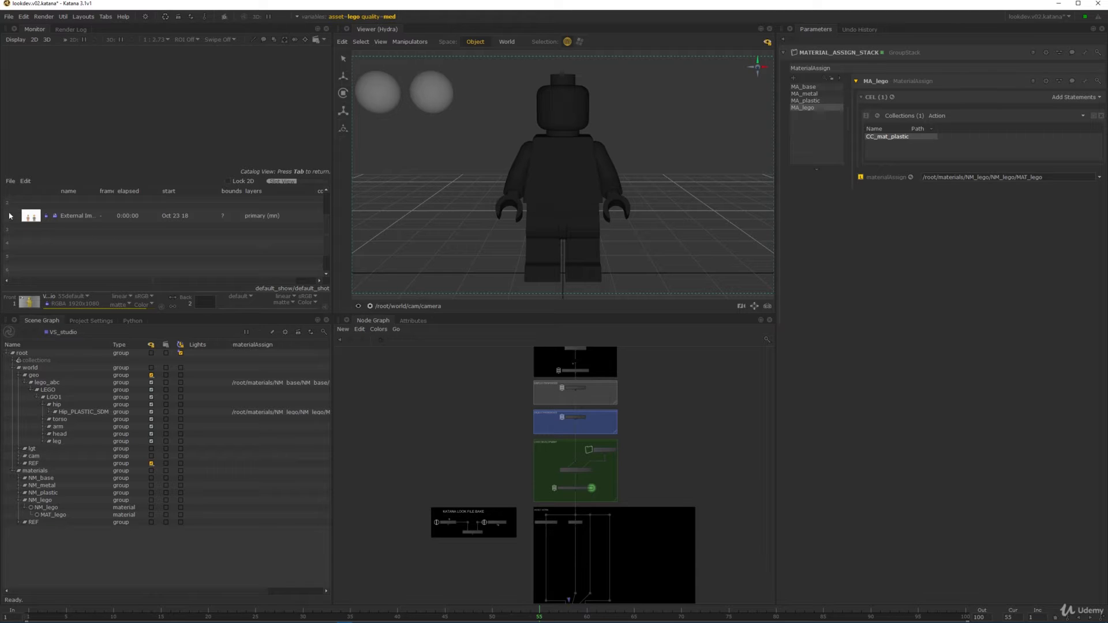
{"action": "key", "text": "Tab"}
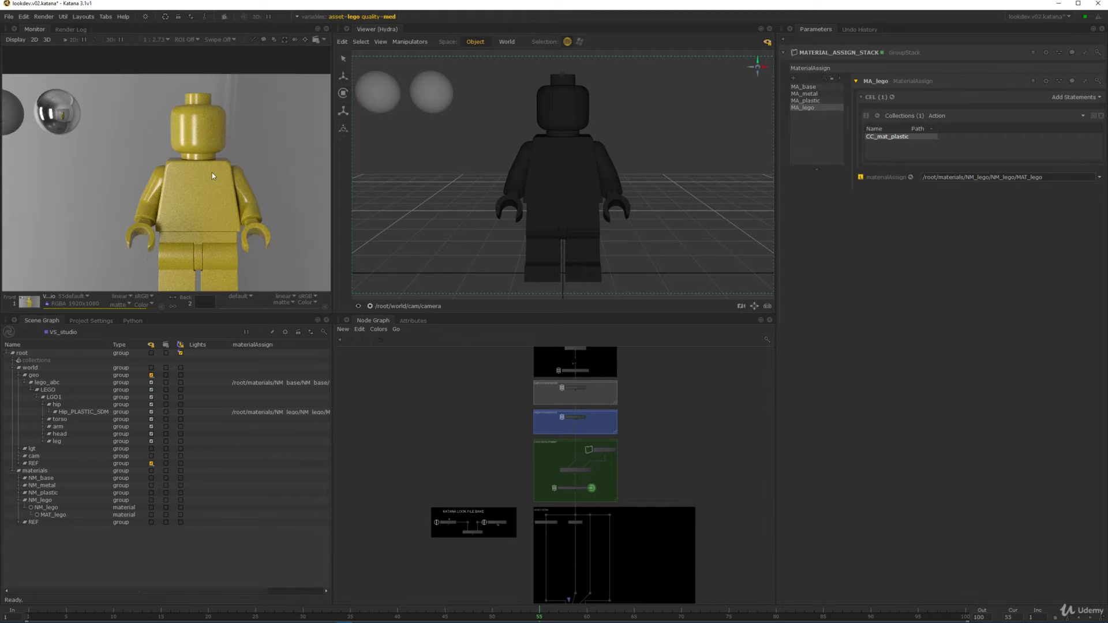
{"action": "key", "text": "2"}
{"action": "middle_click_drag", "start_coordinate": [324, 75], "coordinate": [194, 287]}
{"action": "middle_click_drag", "start_coordinate": [603, 335], "coordinate": [586, 420]}
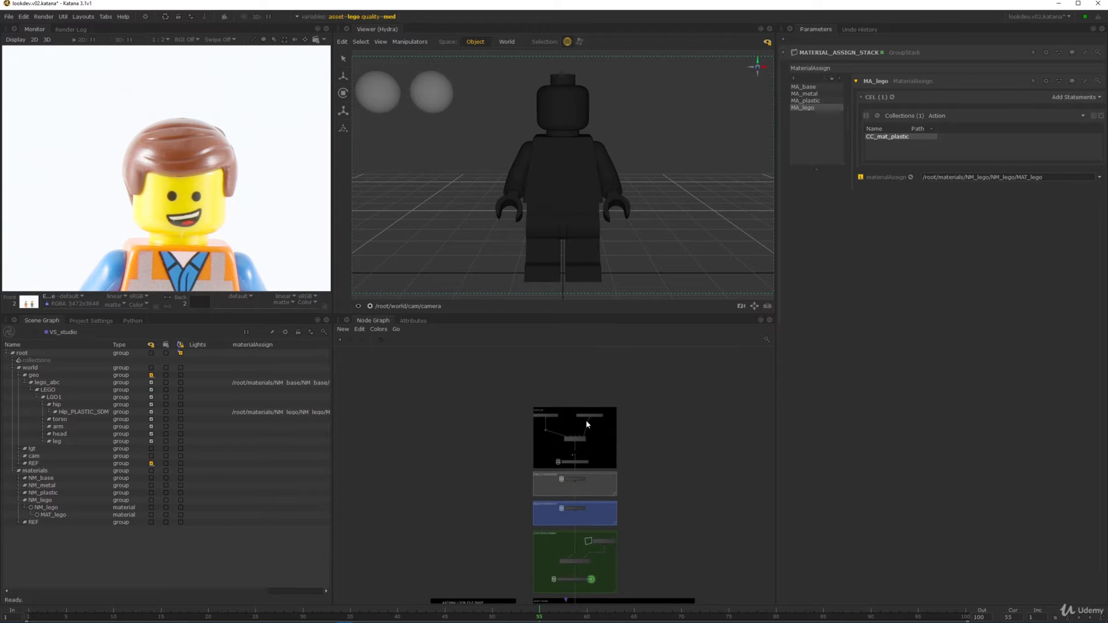
{"action": "scroll", "coordinate": [586, 421], "scroll_direction": "up", "scroll_amount": 10}
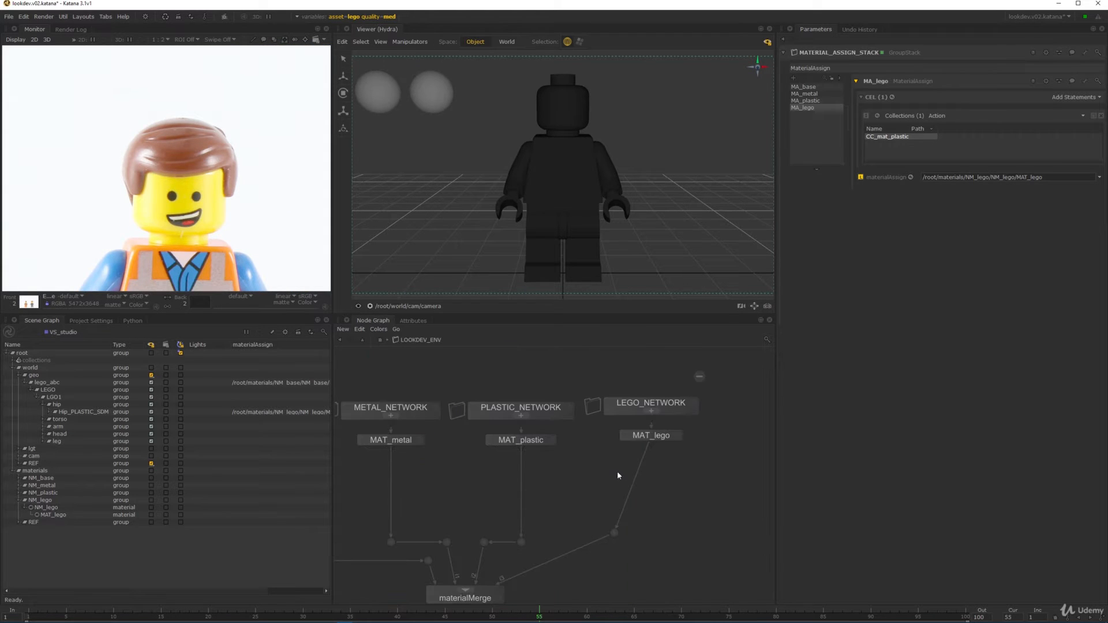
- Step inside the LEGO_NETWORK group to reach its surface shader
{"action": "left_click_drag", "start_coordinate": [662, 417], "coordinate": [678, 423]}
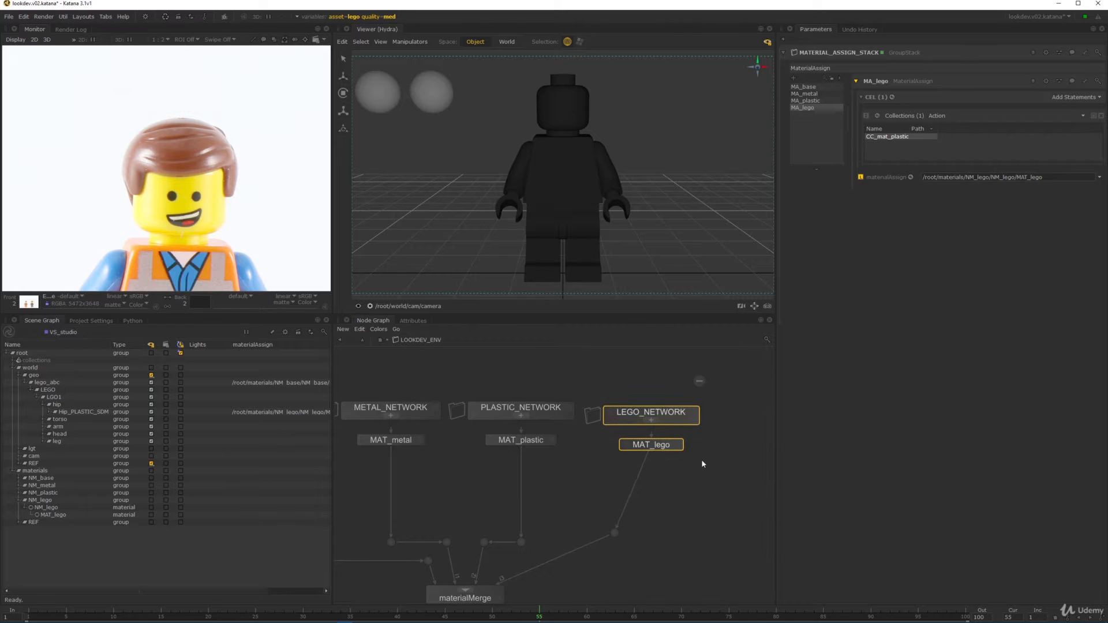
{"action": "middle_click", "coordinate": [678, 423], "text": "ctrl"}
{"action": "double_click", "coordinate": [596, 434]}
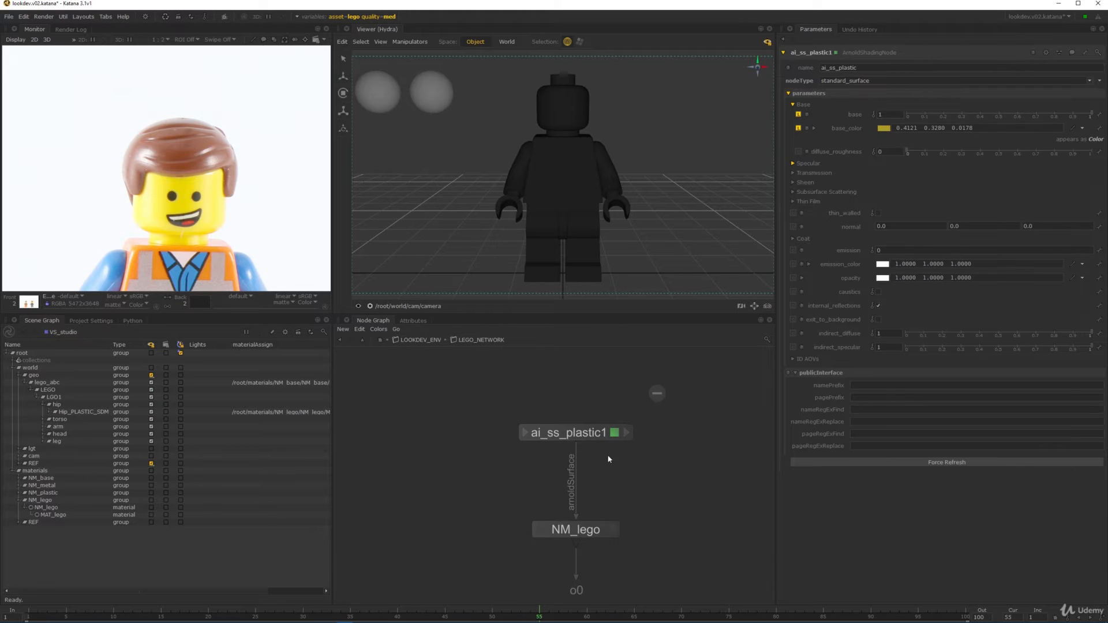
- Rename the ai_ss_plastic1 node to ai_ss_lego
{"action": "double_click", "coordinate": [597, 435]}
{"action": "key", "text": "BackSpace"}
{"action": "key", "text": "BackSpace"}
{"action": "key", "text": "BackSpace"}
{"action": "key", "text": "BackSpace"}
{"action": "key", "text": "BackSpace"}
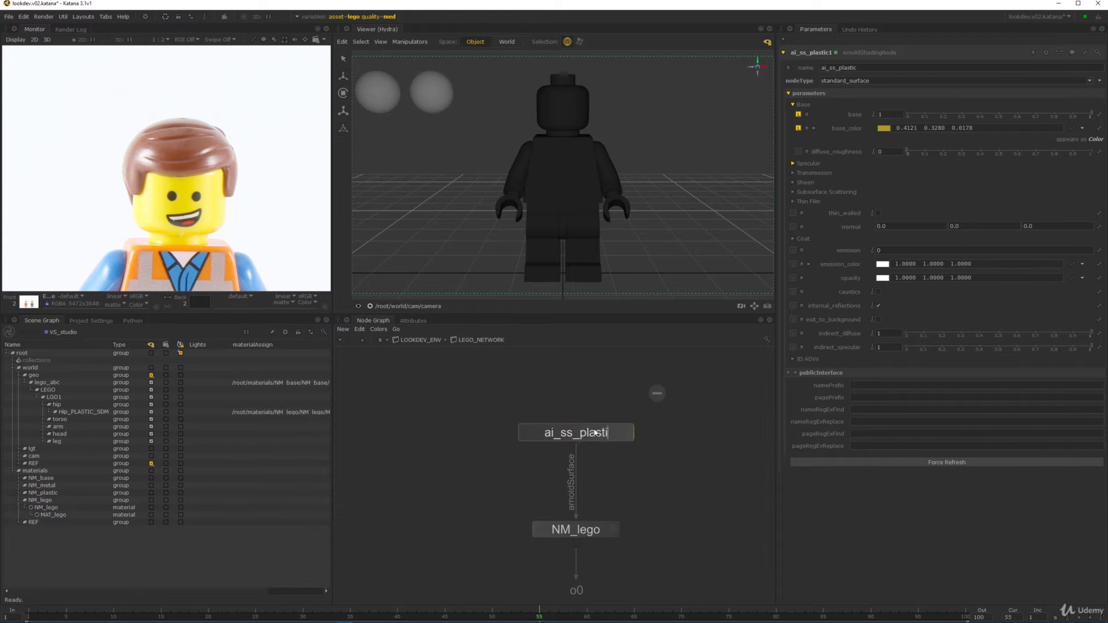
{"action": "key", "text": "BackSpace"}
{"action": "key", "text": "BackSpace"}
{"action": "key", "text": "BackSpace"}
{"action": "type", "text": "lego"}
{"action": "key", "text": "Return"}
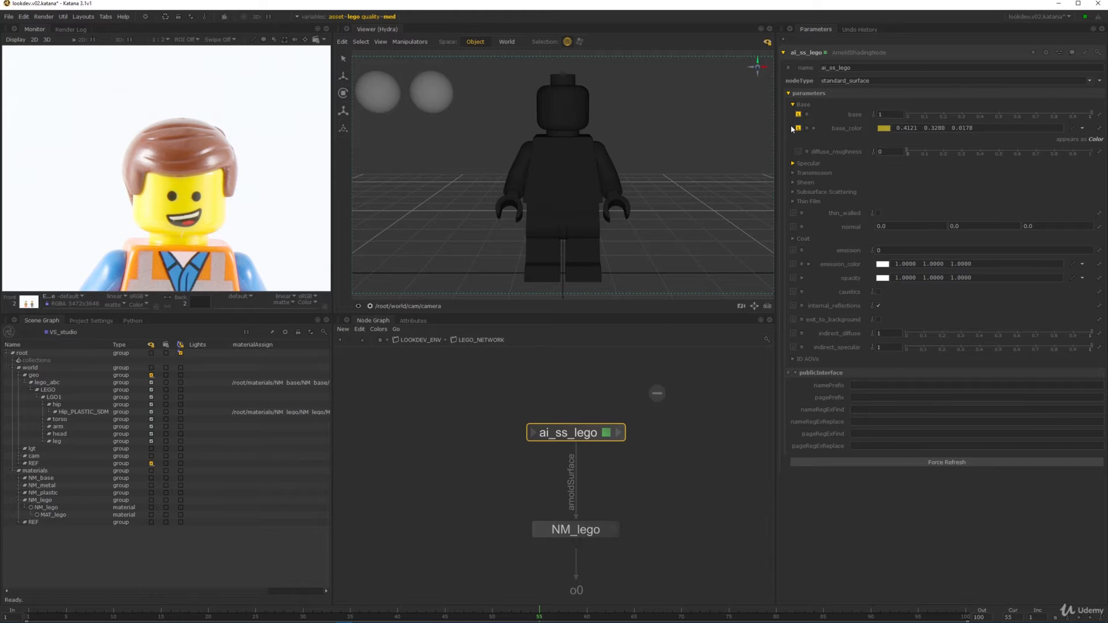
- Eyedrop the reference photo's yellow into base_color, then desaturate and darken it to 0.6603 0.4791 0.0154
{"action": "left_click", "coordinate": [884, 128]}
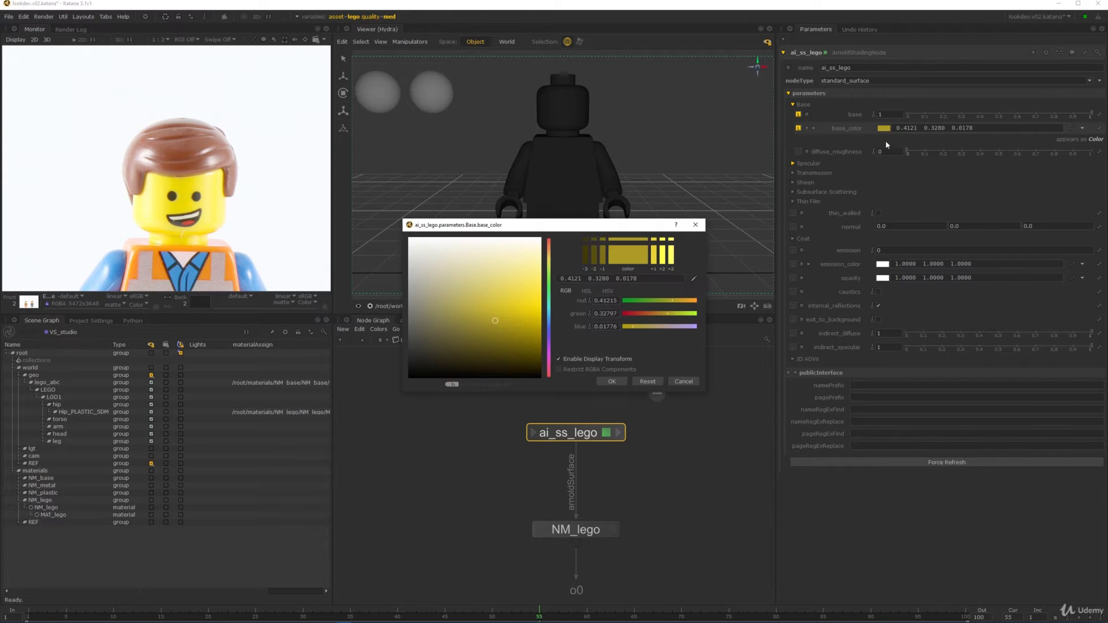
{"action": "left_click", "coordinate": [694, 279]}
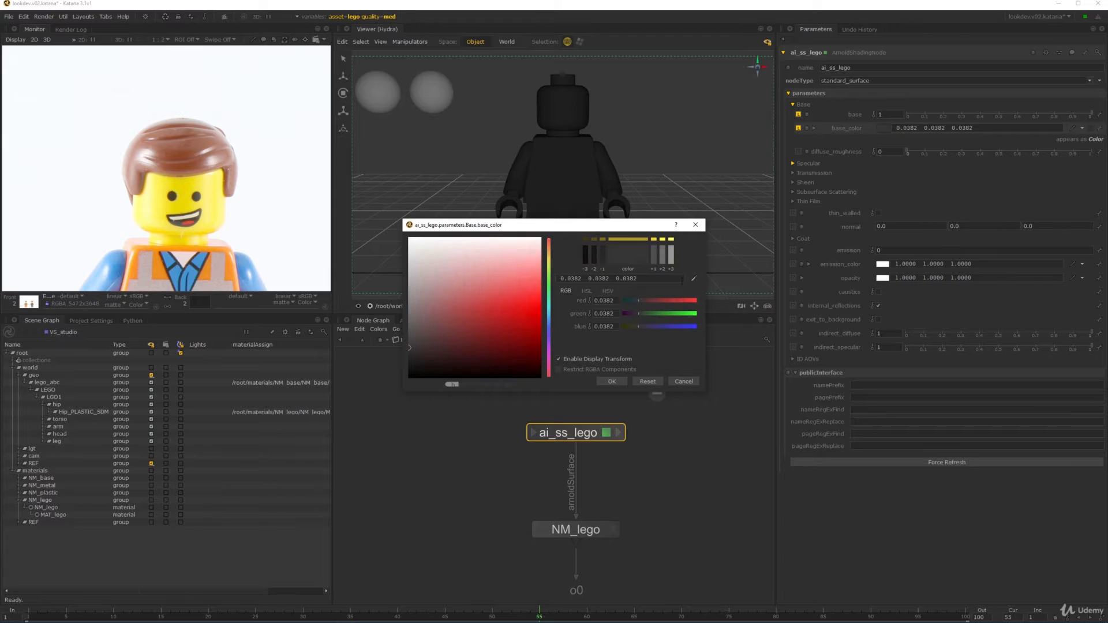
{"action": "left_click", "coordinate": [693, 280]}
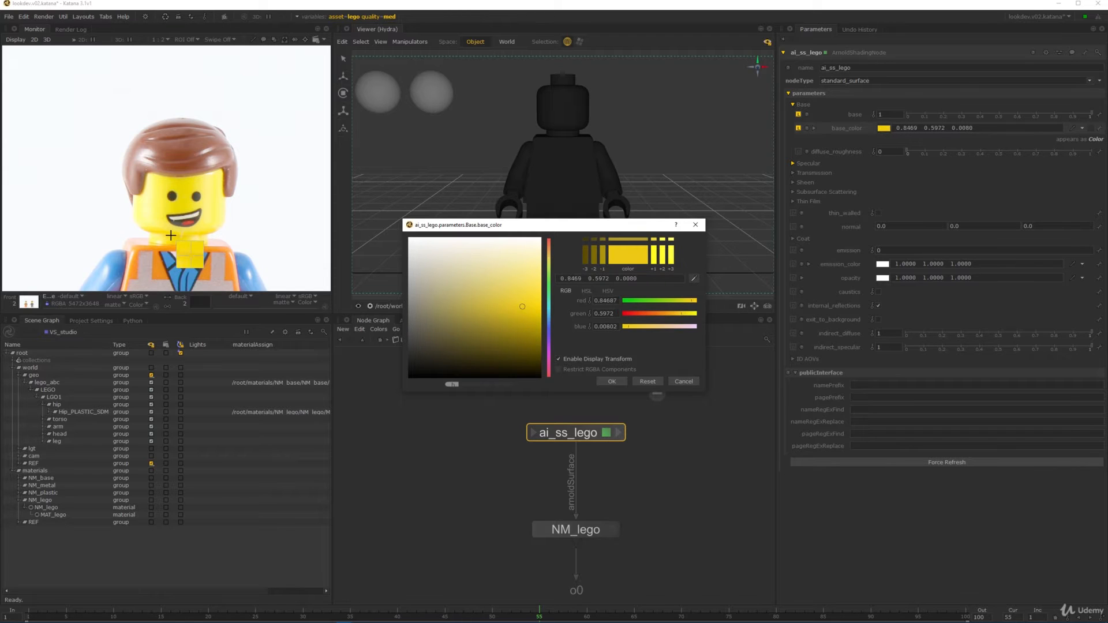
{"action": "left_click", "coordinate": [171, 235]}
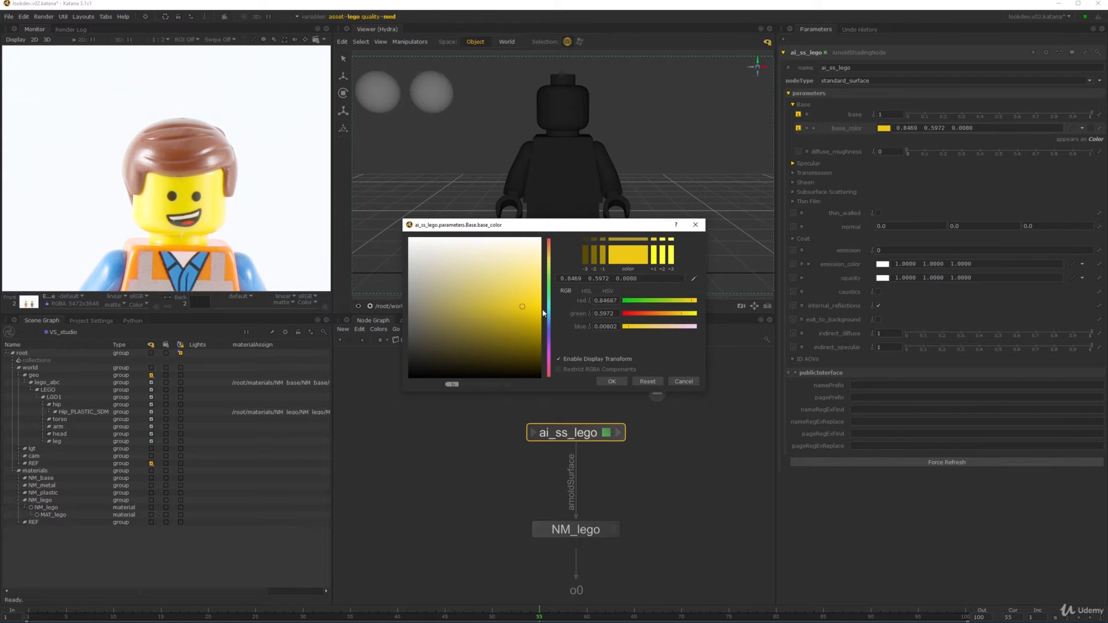
{"action": "left_click", "coordinate": [607, 291]}
{"action": "left_click_drag", "start_coordinate": [689, 315], "coordinate": [682, 328]}
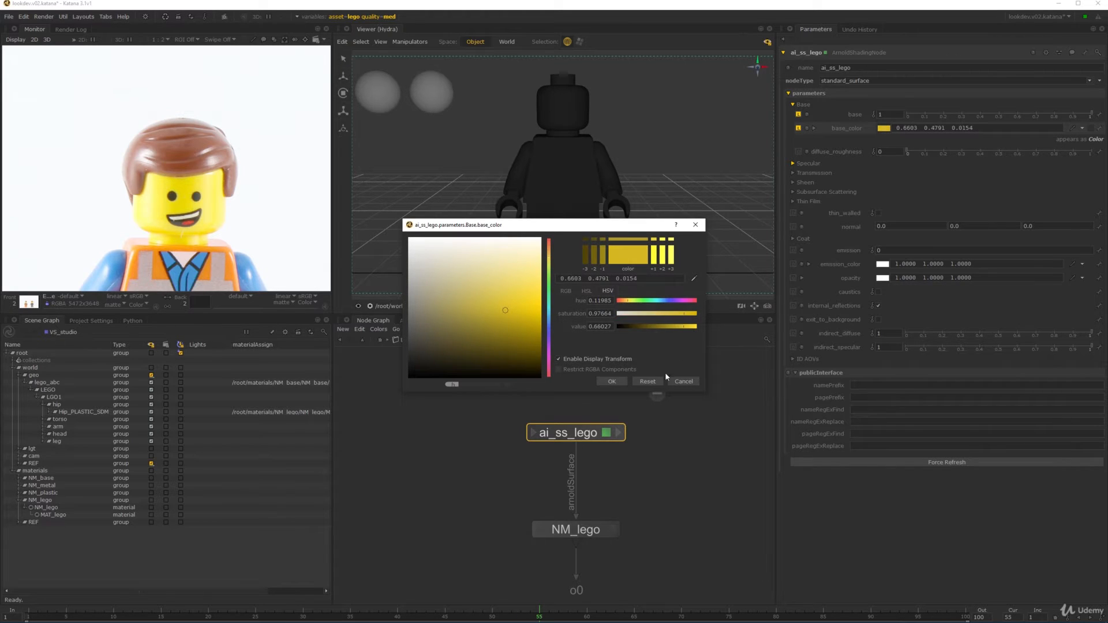
{"action": "left_click", "coordinate": [611, 382]}
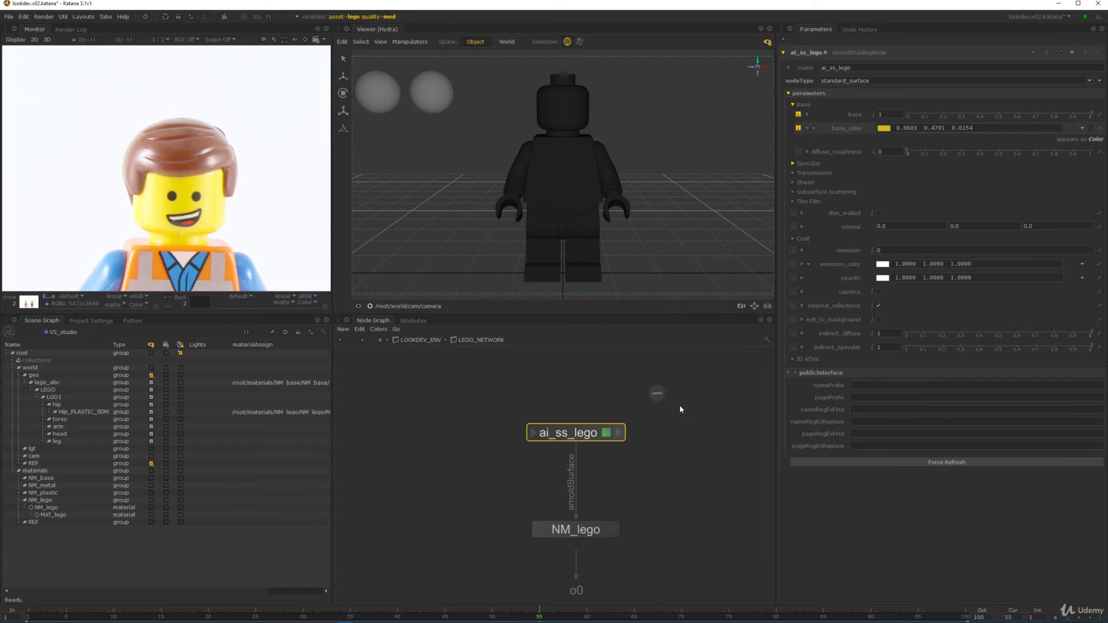
- Leave LEGO_NETWORK, unflag root in the Scene Graph, and flag only MAT_lego and LGO1
{"action": "left_click", "coordinate": [383, 340]}
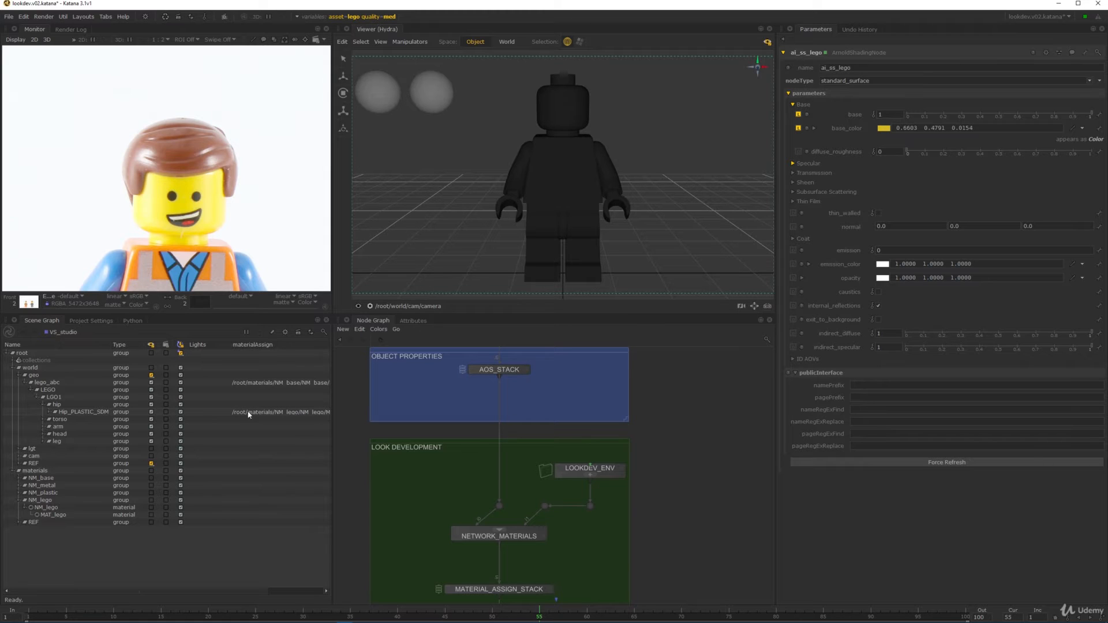
{"action": "left_click", "coordinate": [181, 354]}
{"action": "left_click", "coordinate": [151, 501]}
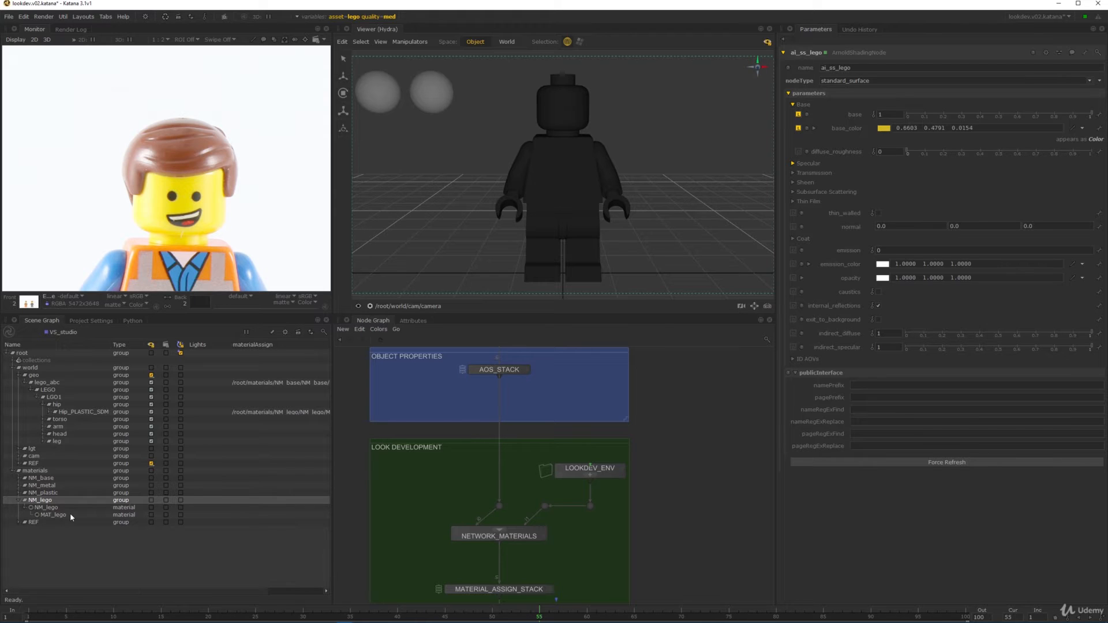
{"action": "left_click", "coordinate": [181, 514]}
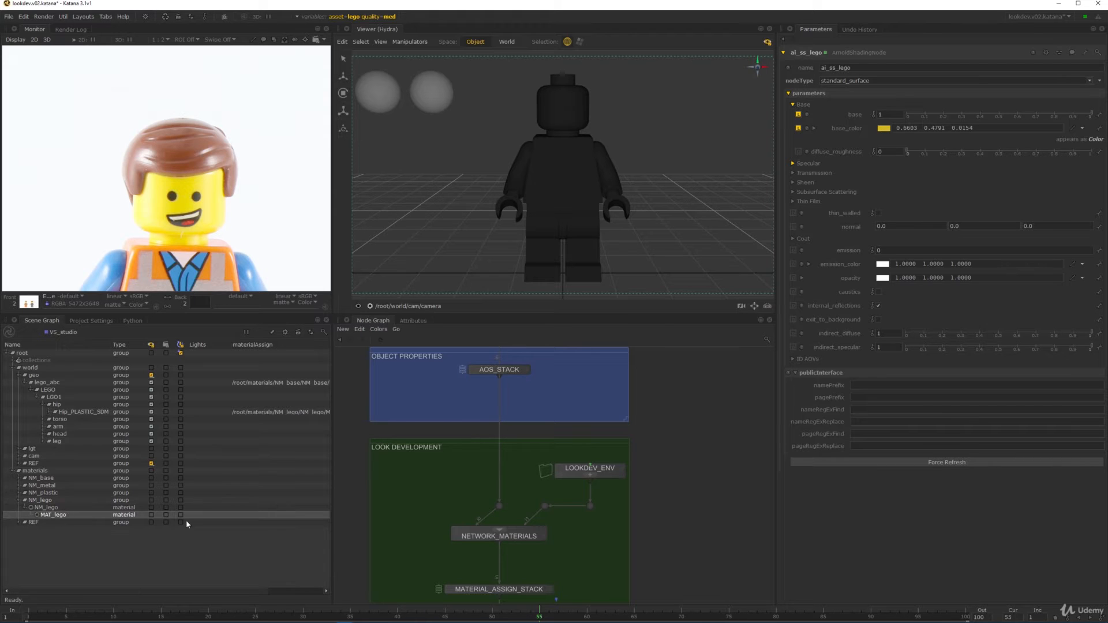
{"action": "left_click", "coordinate": [45, 405]}
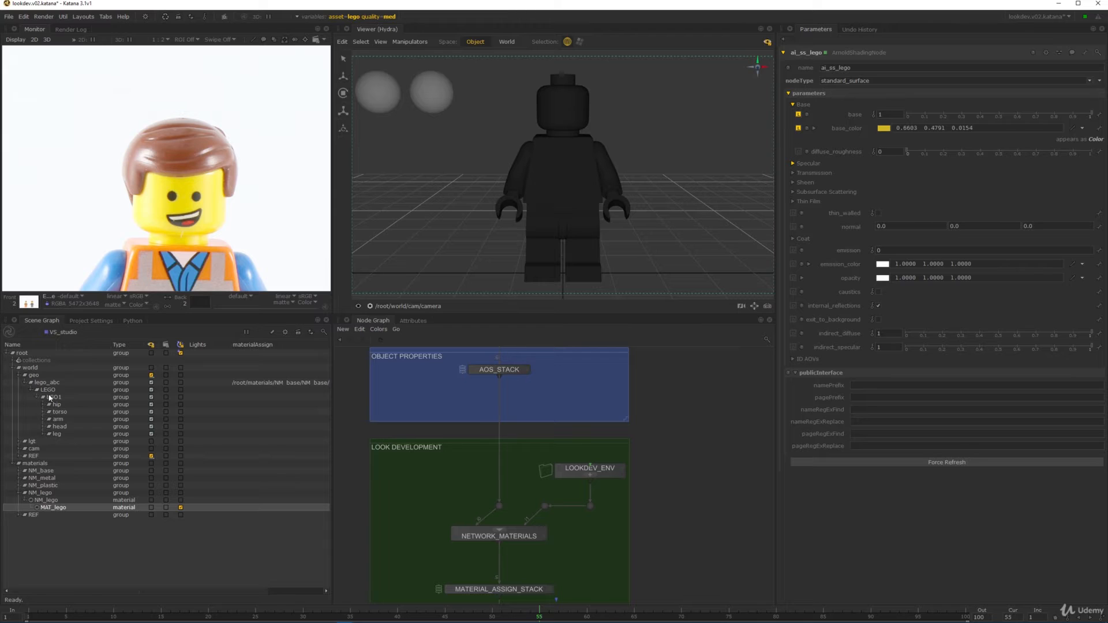
{"action": "left_click", "coordinate": [52, 397]}
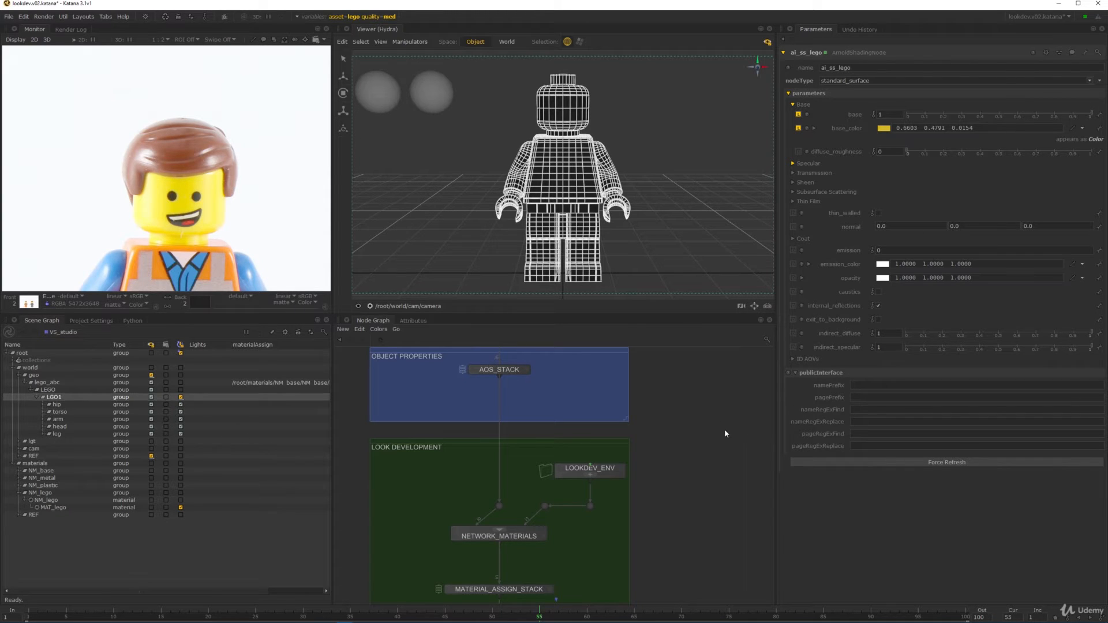
{"action": "left_click", "coordinate": [684, 226]}
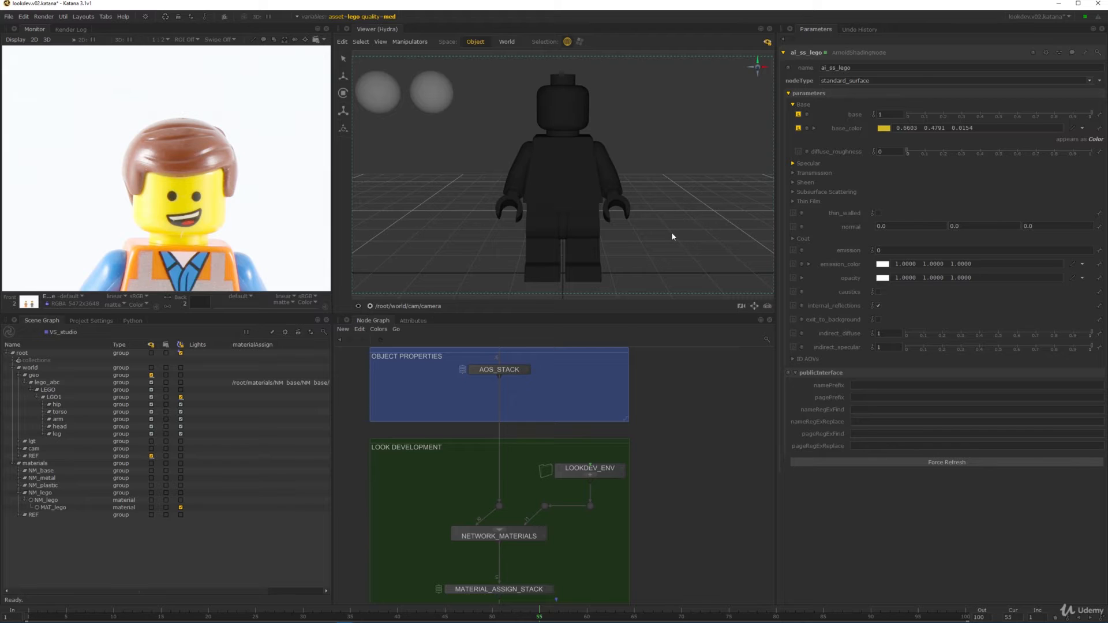
- Save the scene and start a live render from VS_studio
{"action": "key", "text": "1"}
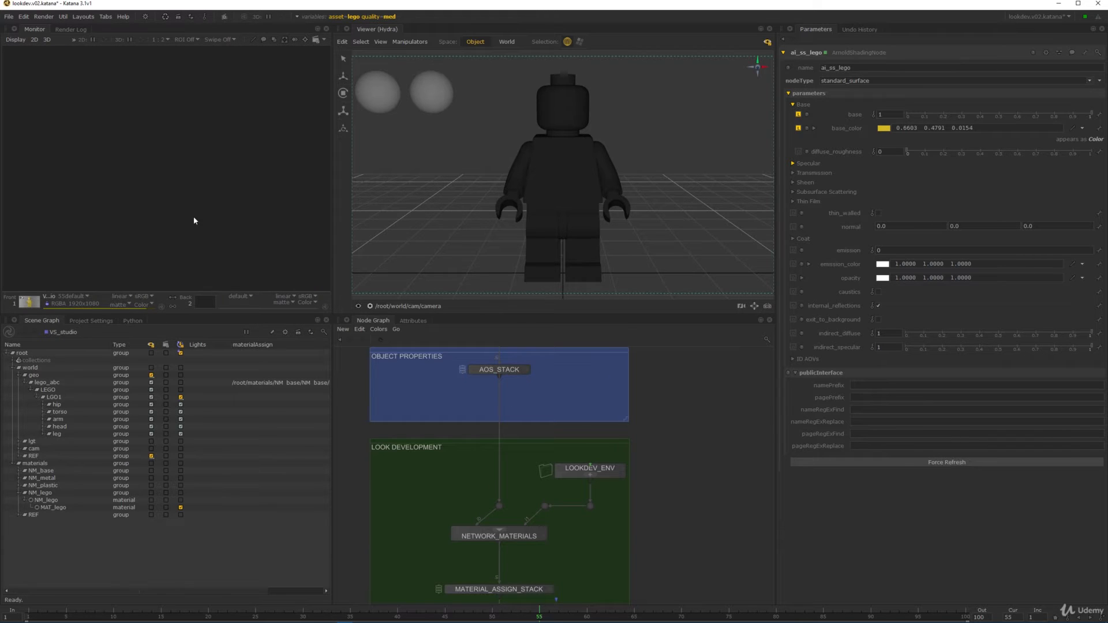
{"action": "key", "text": "f"}
{"action": "middle_click_drag", "start_coordinate": [589, 500], "coordinate": [580, 466]}
{"action": "key", "text": "ctrl+s"}
{"action": "middle_click_drag", "start_coordinate": [647, 540], "coordinate": [619, 470]}
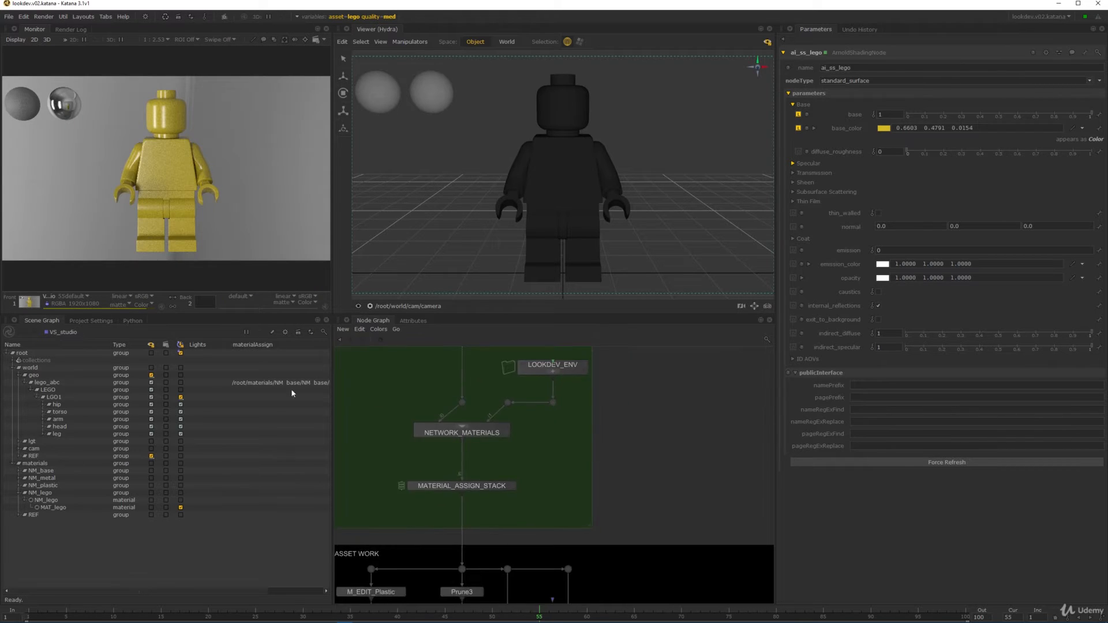
{"action": "scroll", "coordinate": [493, 476], "scroll_direction": "down", "scroll_amount": 6}
{"action": "middle_click_drag", "start_coordinate": [519, 582], "coordinate": [546, 543]}
{"action": "scroll", "coordinate": [544, 566], "scroll_direction": "up", "scroll_amount": 6}
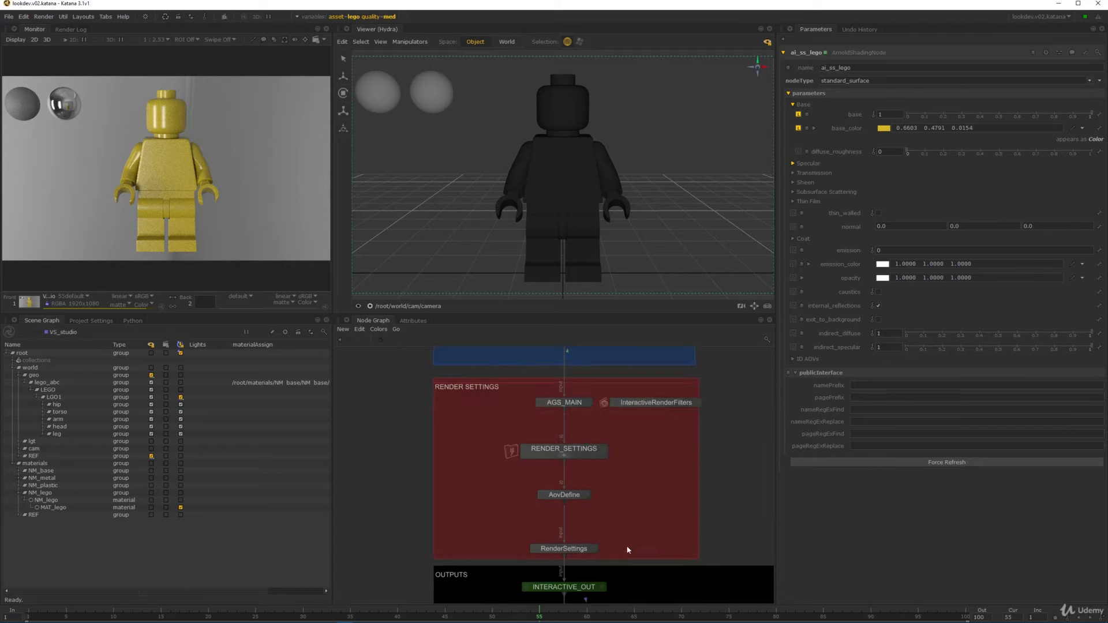
{"action": "middle_click_drag", "start_coordinate": [628, 549], "coordinate": [554, 336]}
{"action": "middle_click_drag", "start_coordinate": [571, 449], "coordinate": [565, 283]}
{"action": "scroll", "coordinate": [566, 455], "scroll_direction": "up", "scroll_amount": 2}
{"action": "right_click", "coordinate": [566, 436]}
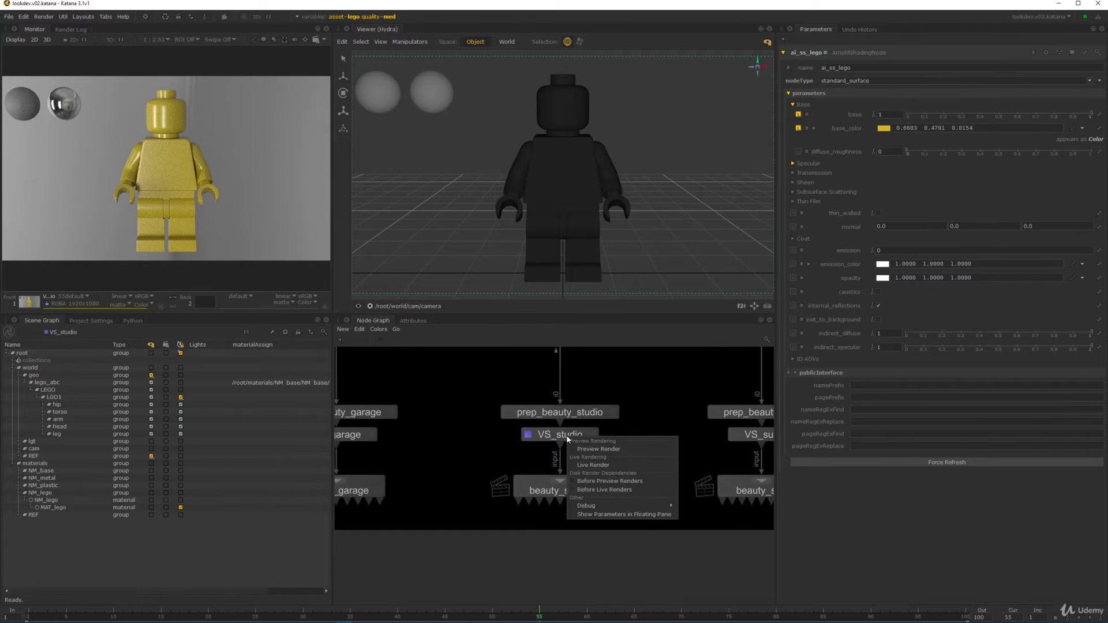
{"action": "left_click", "coordinate": [594, 465]}
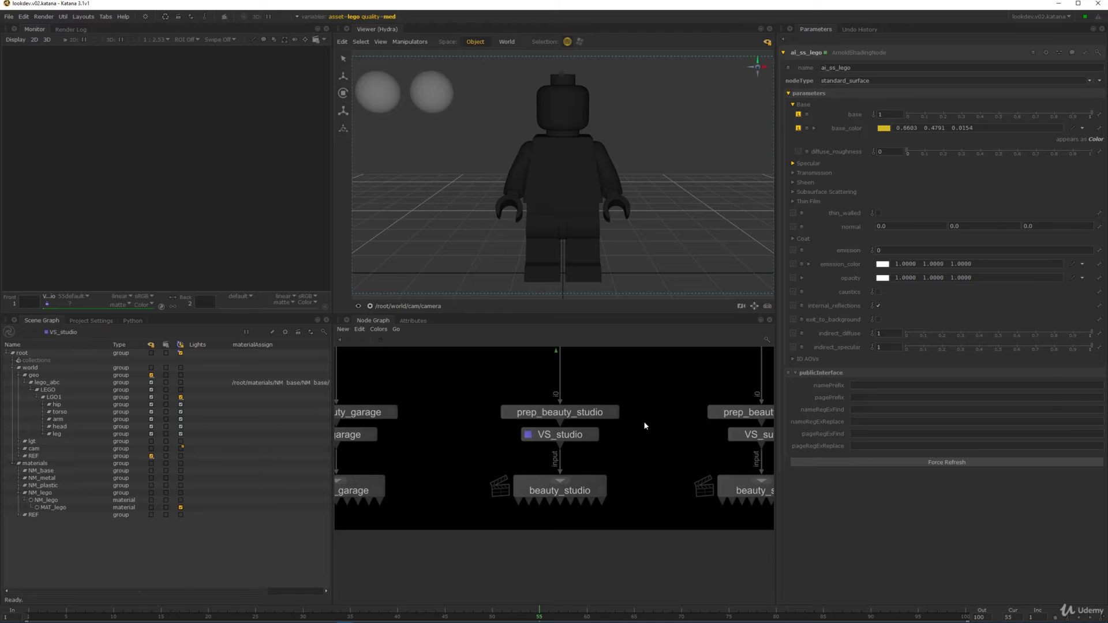
- Colour the VS_garage, VS_studio and VS_sun nodes Classic green
{"action": "scroll", "coordinate": [645, 426], "scroll_direction": "down", "scroll_amount": 3}
{"action": "left_click_drag", "start_coordinate": [372, 446], "coordinate": [748, 436]}
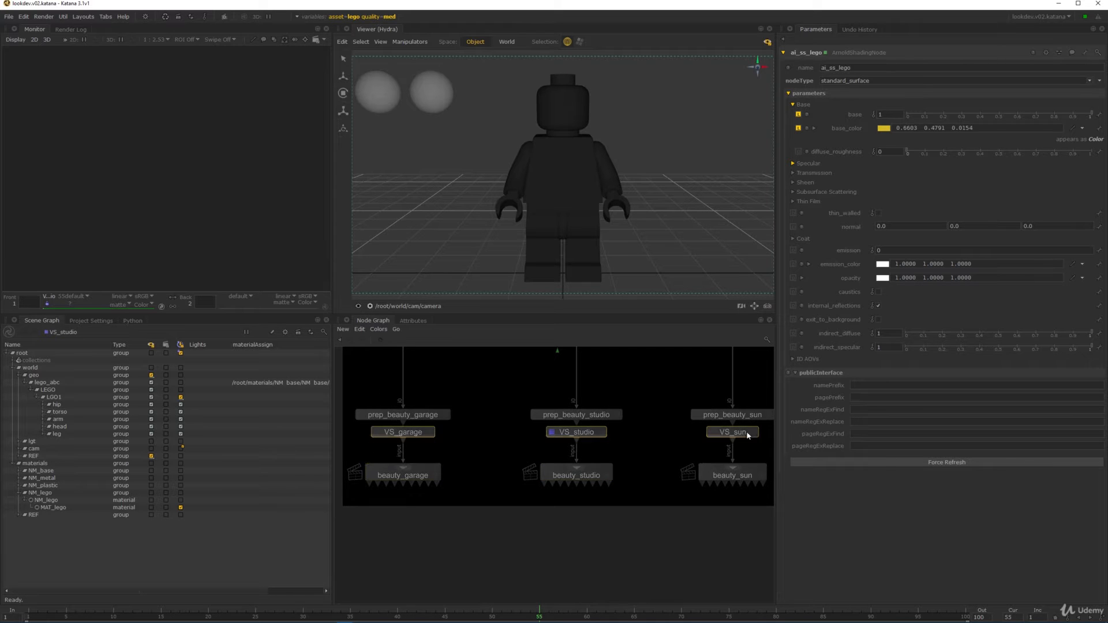
{"action": "left_click", "coordinate": [384, 330]}
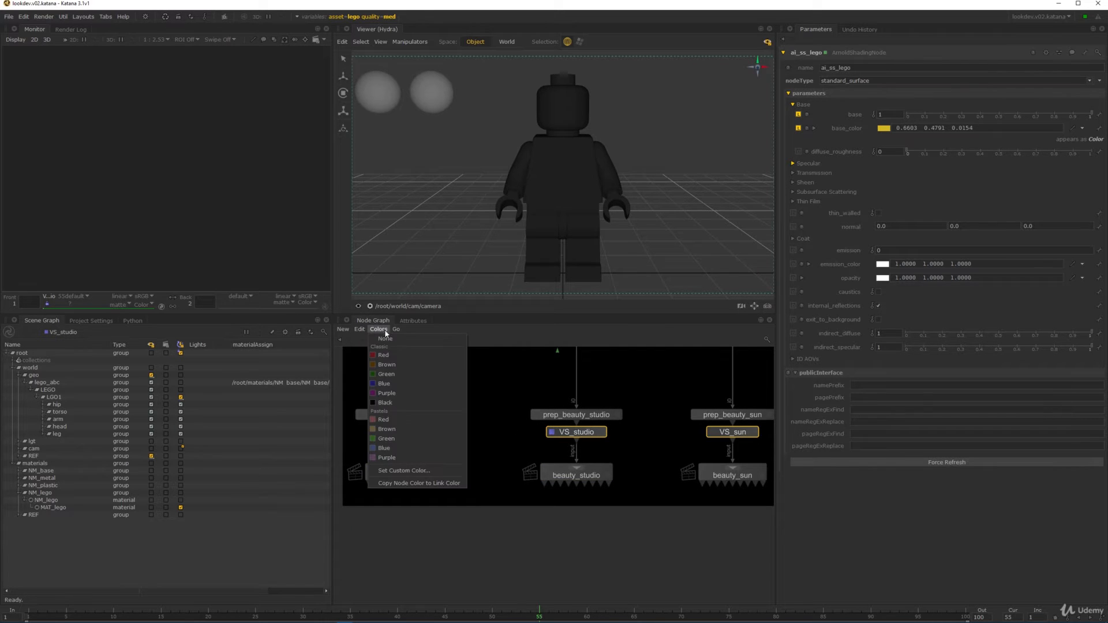
{"action": "left_click", "coordinate": [386, 374]}
{"action": "left_click", "coordinate": [495, 379]}
{"action": "scroll", "coordinate": [657, 416], "scroll_direction": "up", "scroll_amount": 1}
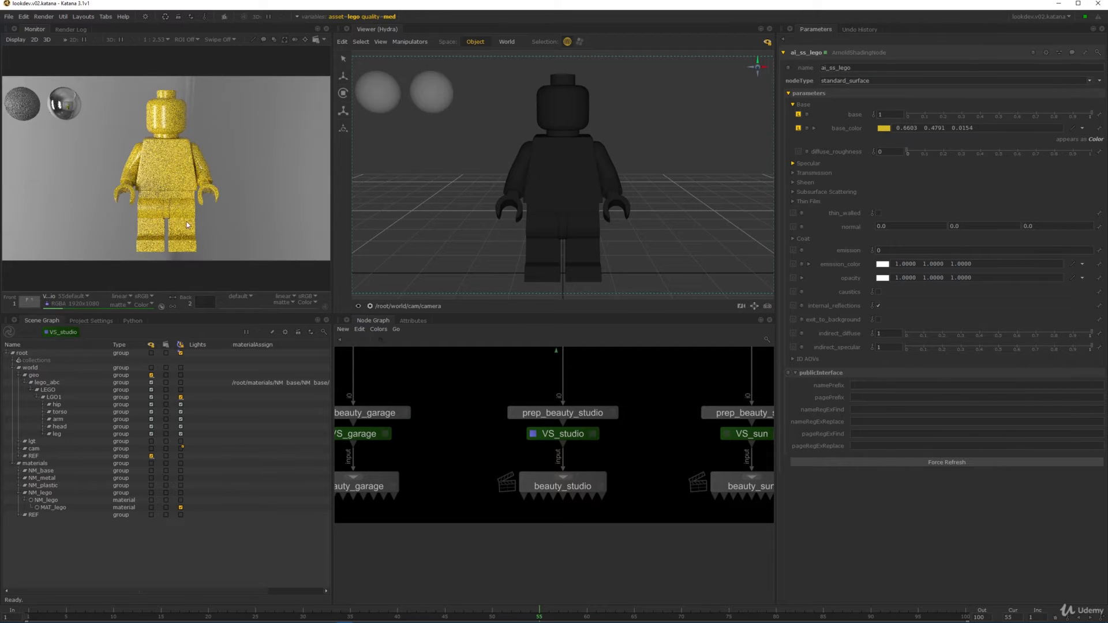
- Set the ai_ss_lego base weight to 0.2
{"action": "scroll", "coordinate": [190, 128], "scroll_direction": "up", "scroll_amount": 5}
{"action": "scroll", "coordinate": [179, 118], "scroll_direction": "down", "scroll_amount": 3}
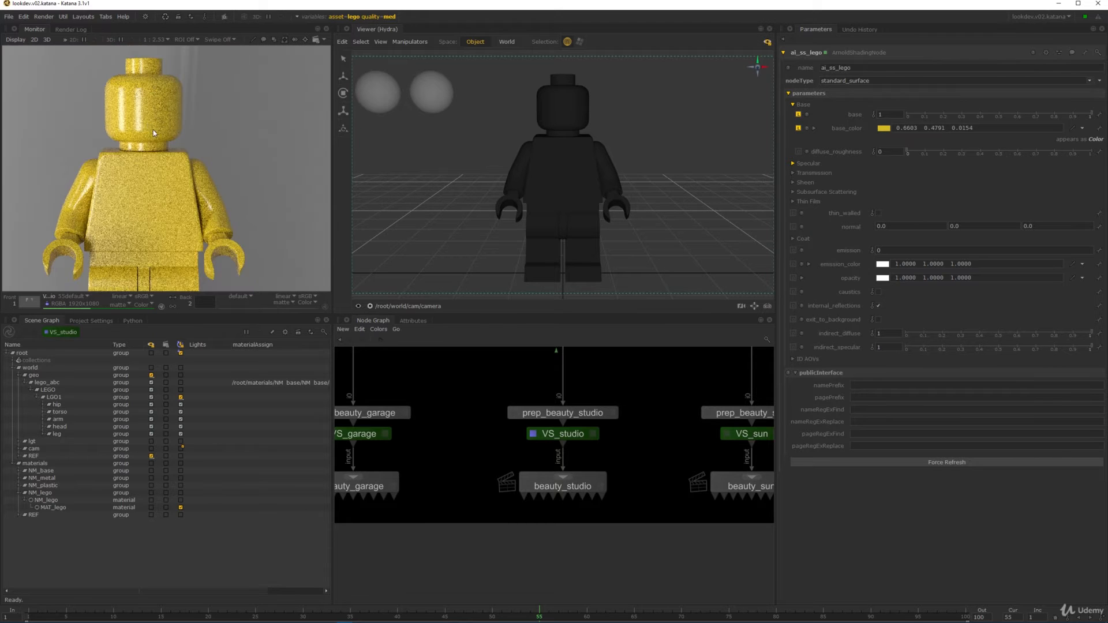
{"action": "middle_click_drag", "start_coordinate": [172, 106], "coordinate": [188, 130]}
{"action": "scroll", "coordinate": [208, 143], "scroll_direction": "up", "scroll_amount": 2}
{"action": "scroll", "coordinate": [208, 143], "scroll_direction": "up", "scroll_amount": 2}
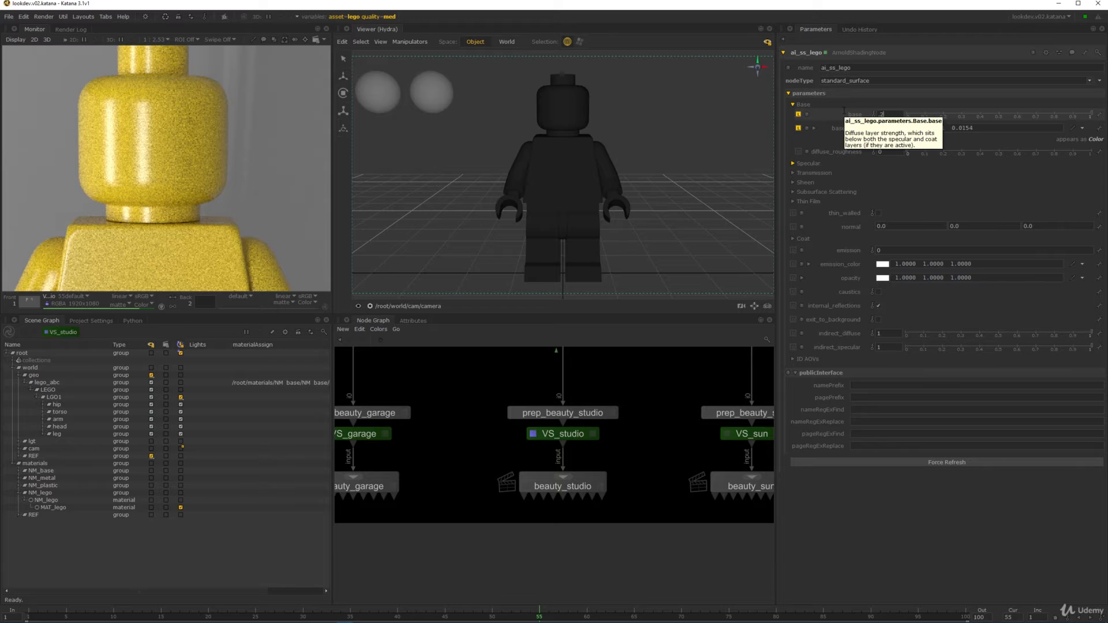
{"action": "type", "text": "0.2"}
{"action": "key", "text": "Return"}
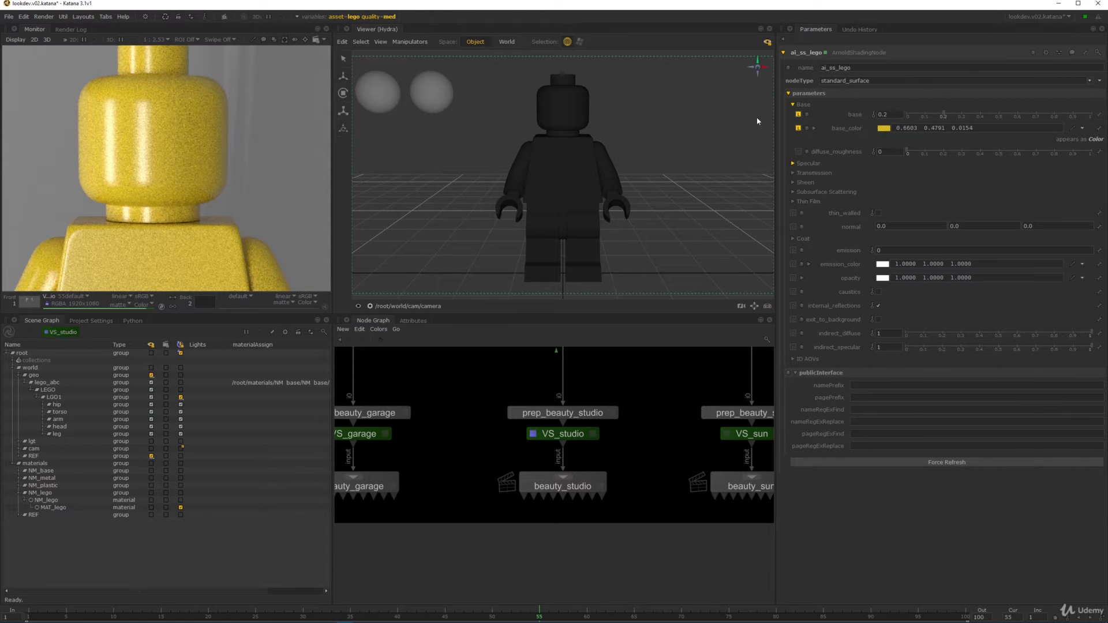
- Select NM_lego and draw a render region around the figure's head
{"action": "middle_click_drag", "start_coordinate": [612, 366], "coordinate": [573, 539]}
{"action": "scroll", "coordinate": [577, 477], "scroll_direction": "down", "scroll_amount": 4}
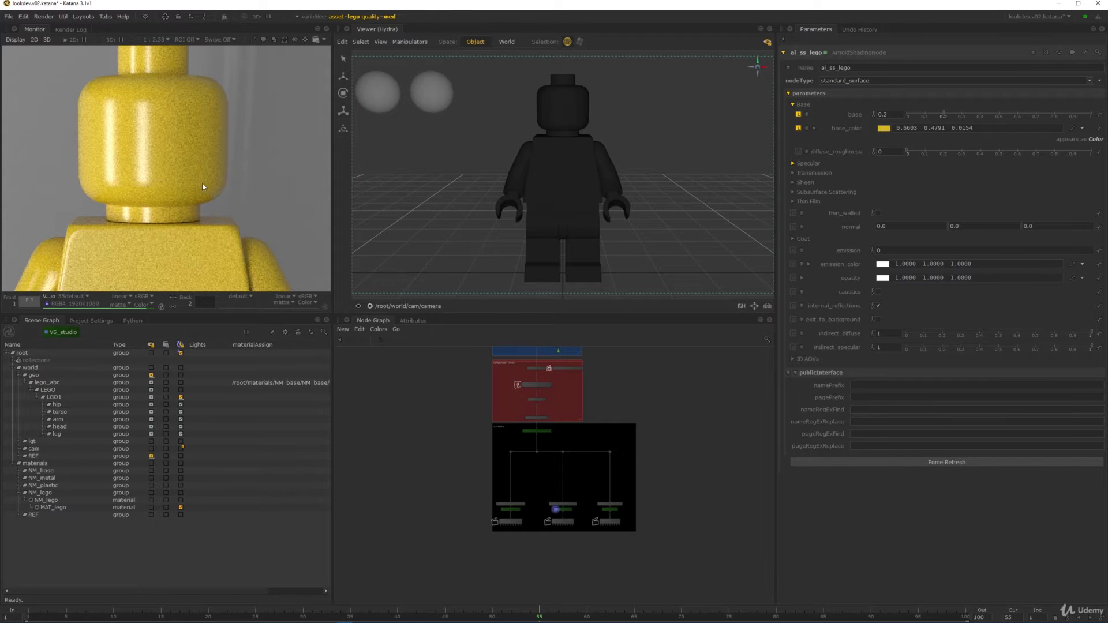
{"action": "scroll", "coordinate": [203, 186], "scroll_direction": "down", "scroll_amount": 5}
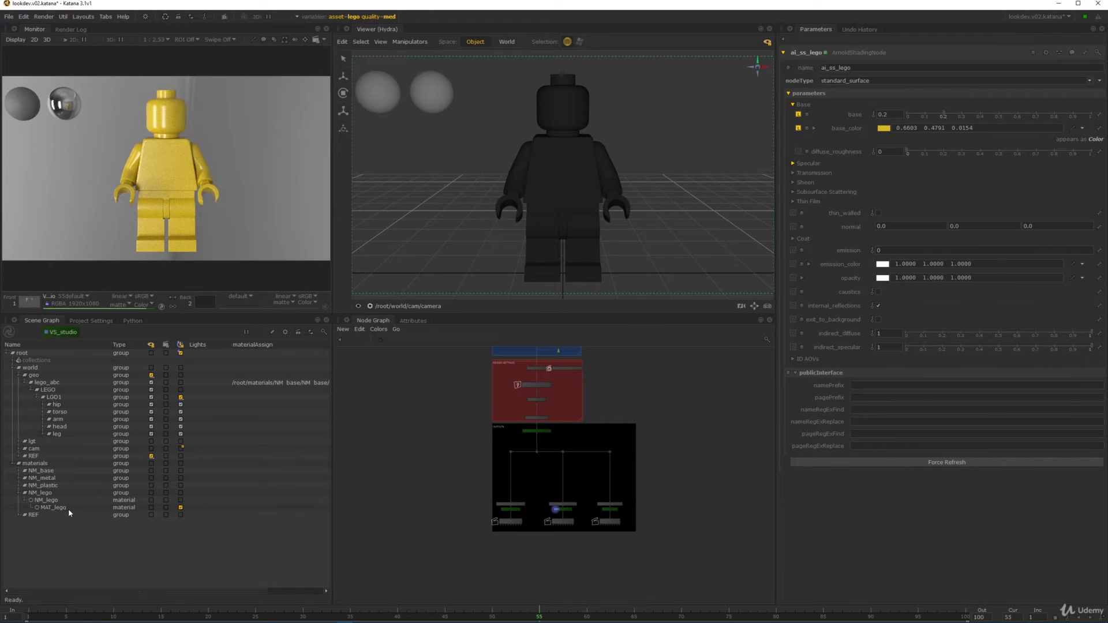
{"action": "left_click", "coordinate": [41, 494]}
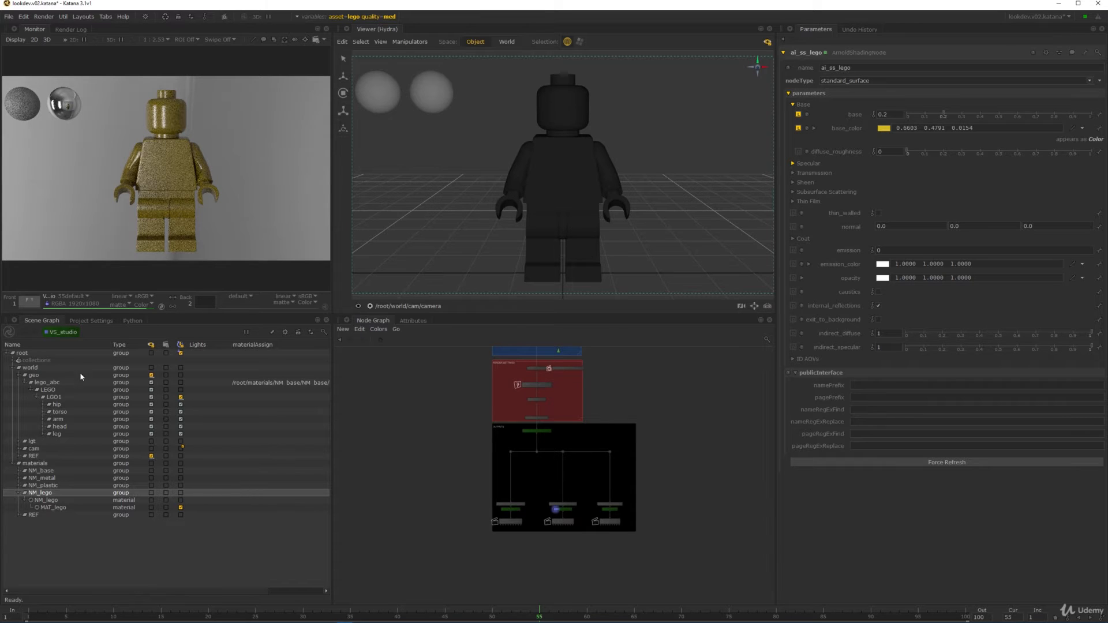
{"action": "mouse_move", "coordinate": [206, 147]}
{"action": "middle_mouse_down"}
{"action": "mouse_move", "coordinate": [95, 138]}
{"action": "mouse_move", "coordinate": [171, 147]}
{"action": "middle_mouse_up"}
{"action": "scroll", "coordinate": [168, 144], "scroll_direction": "down", "scroll_amount": 2}
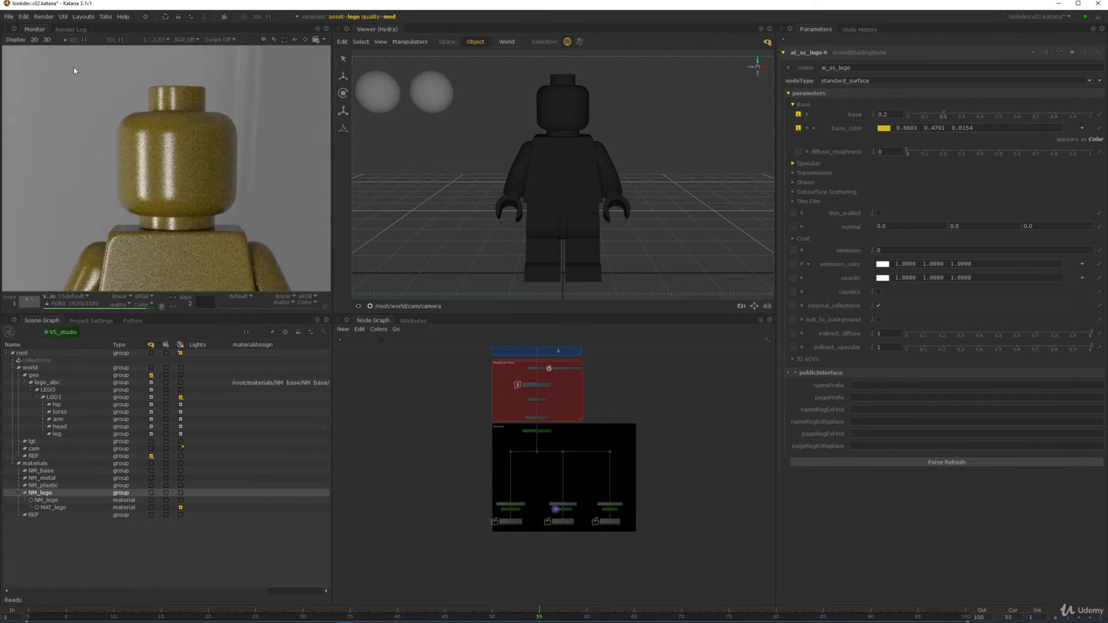
{"action": "left_click_drag", "start_coordinate": [73, 67], "coordinate": [279, 255], "text": "shift"}
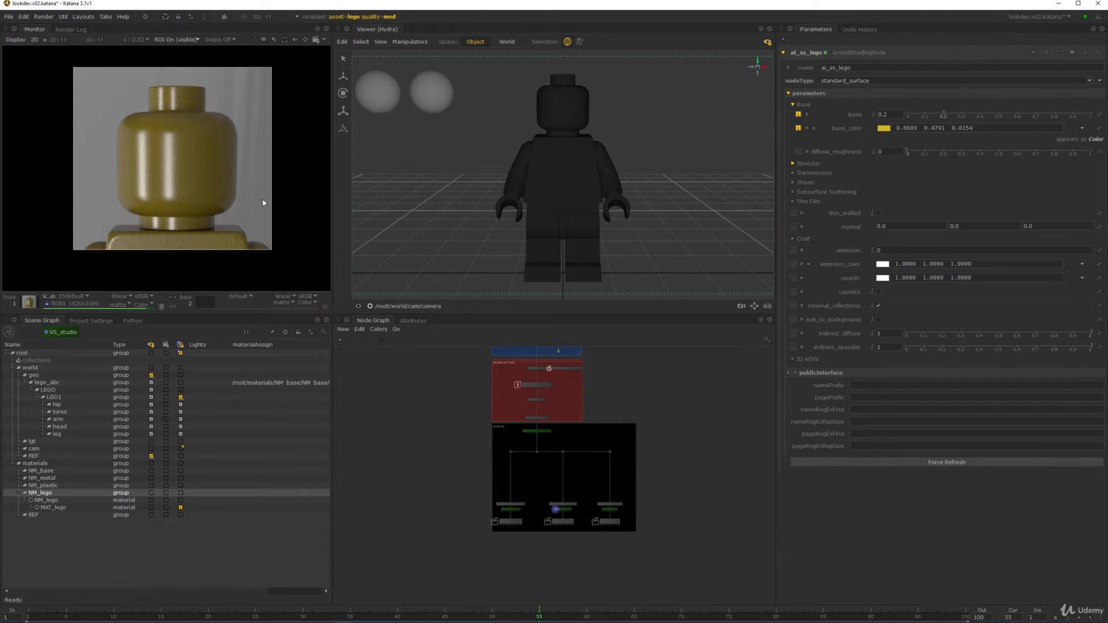
- Set the ai_ss_lego base weight back to 1
{"action": "left_click_drag", "start_coordinate": [942, 108], "coordinate": [985, 113]}
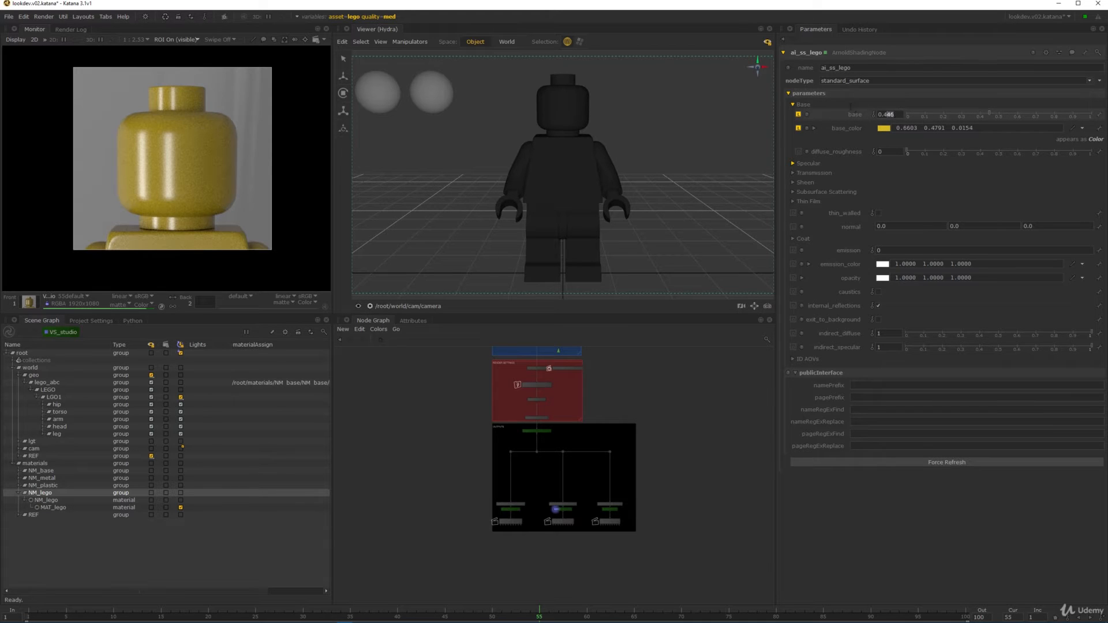
{"action": "type", "text": "1"}
{"action": "key", "text": "Return"}
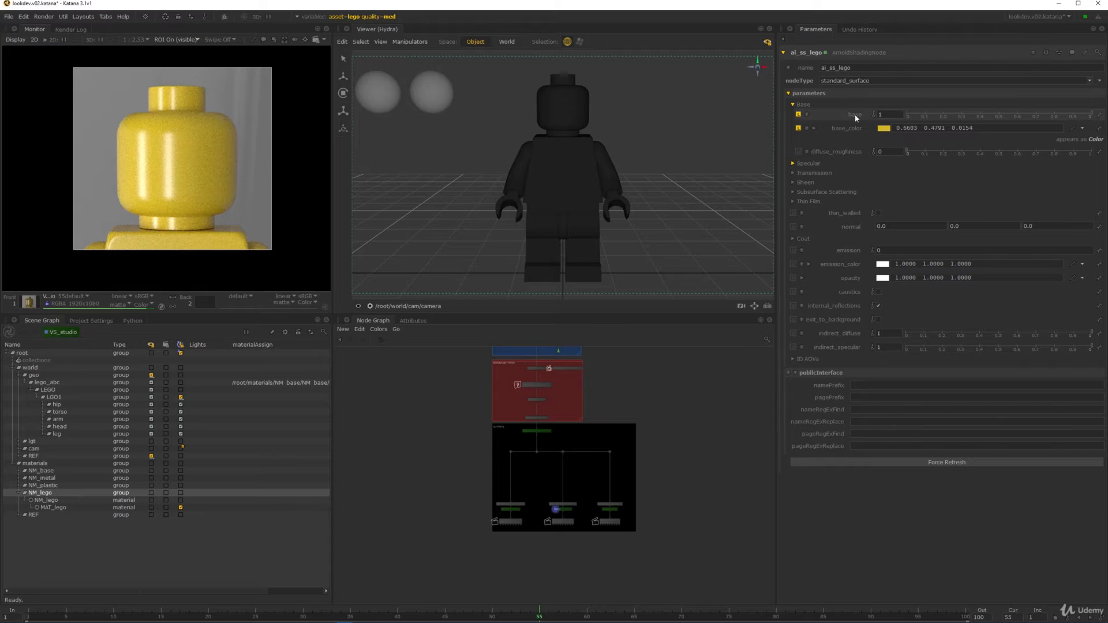
- Compare the head render with the reference photo by toggling Monitor buffers 1 and 2
{"action": "middle_click_drag", "start_coordinate": [207, 178], "coordinate": [209, 169]}
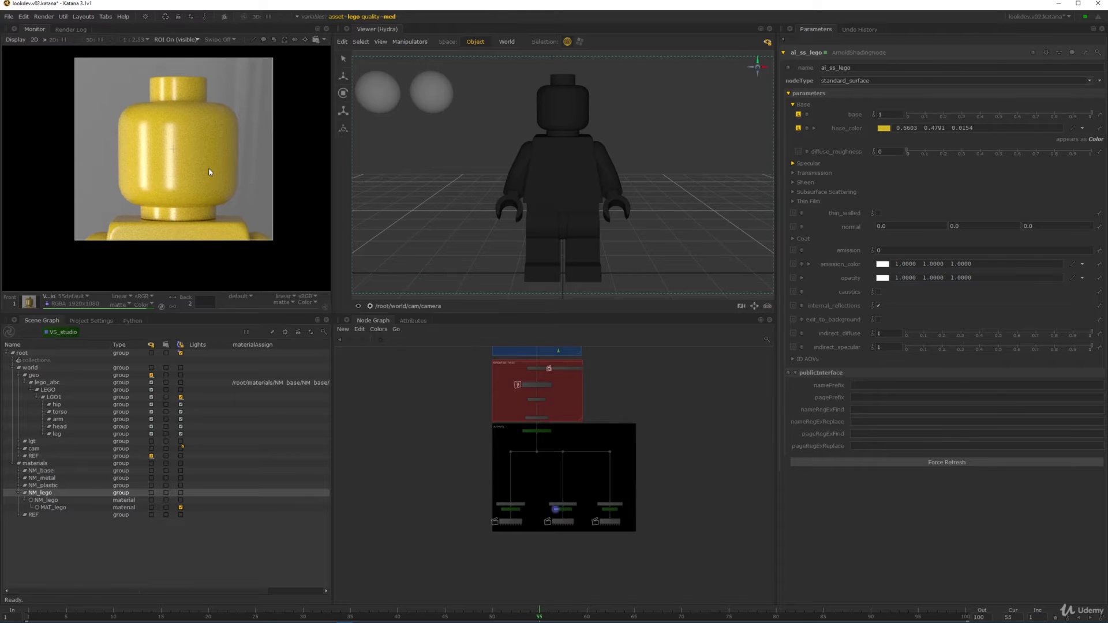
{"action": "key", "text": "2"}
{"action": "middle_click_drag", "start_coordinate": [279, 133], "coordinate": [195, 150]}
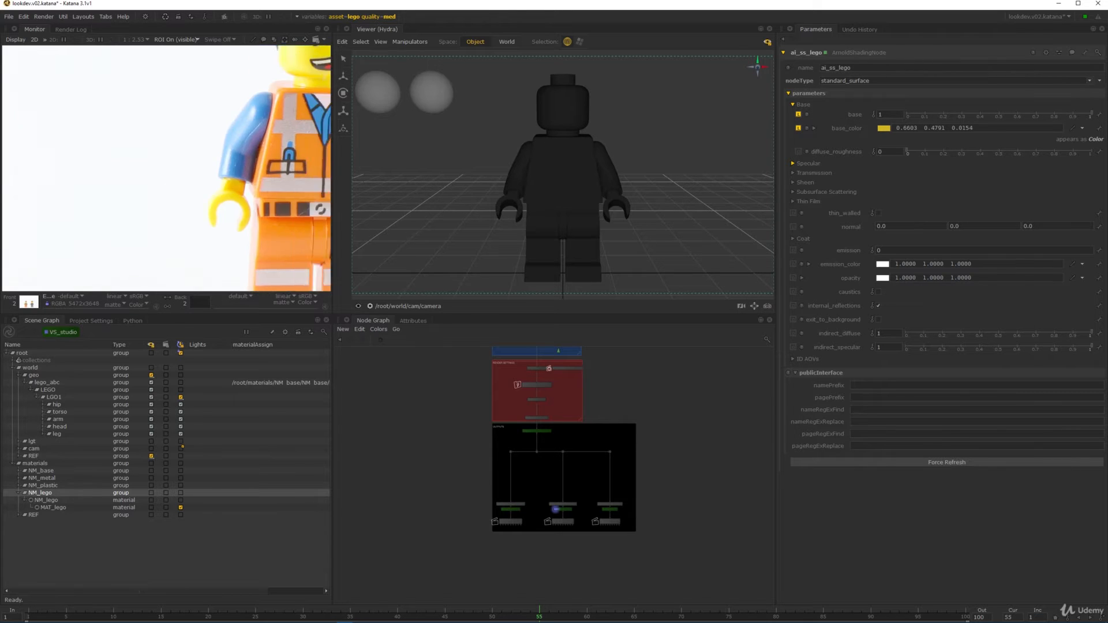
{"action": "middle_click_drag", "start_coordinate": [248, 115], "coordinate": [133, 202]}
{"action": "scroll", "coordinate": [259, 196], "scroll_direction": "up", "scroll_amount": 2}
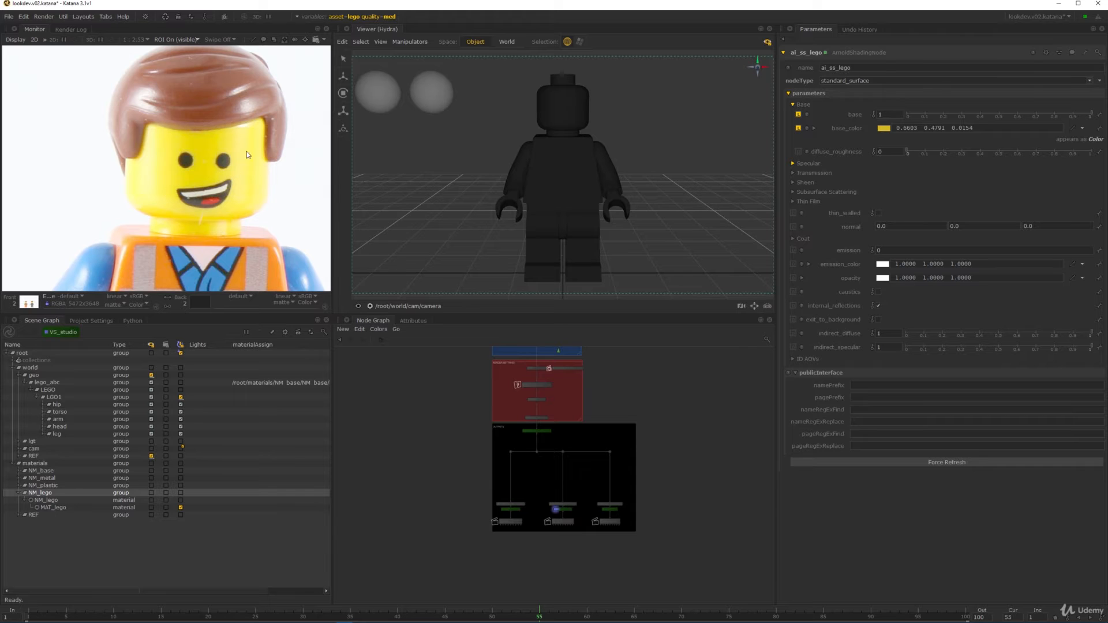
{"action": "key", "text": "1"}
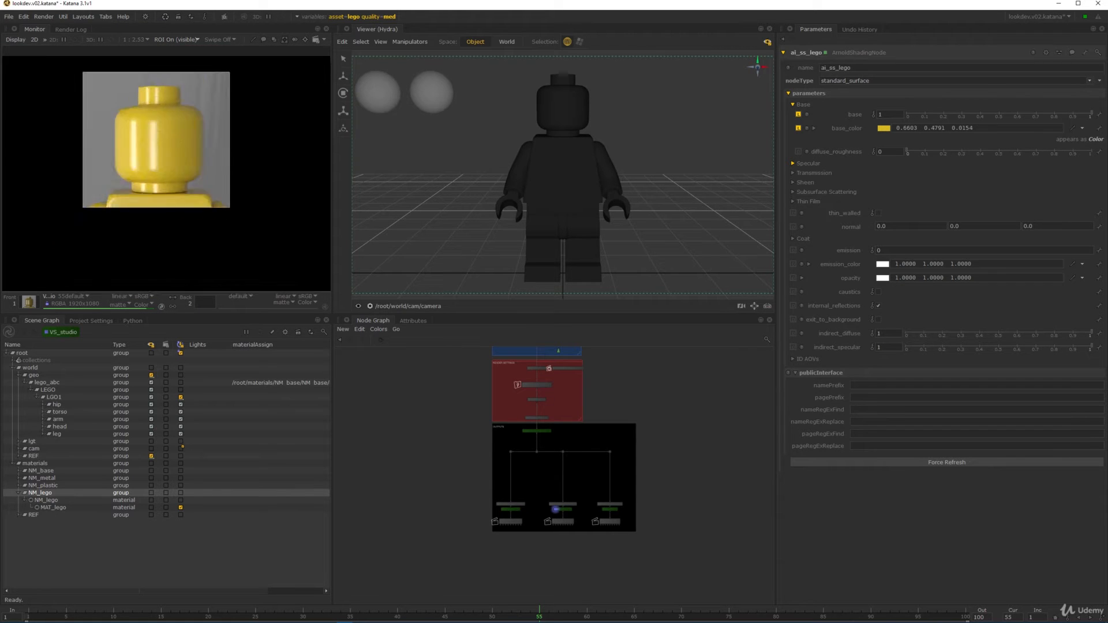
{"action": "scroll", "coordinate": [208, 160], "scroll_direction": "up", "scroll_amount": 3}
{"action": "scroll", "coordinate": [208, 160], "scroll_direction": "down", "scroll_amount": 1}
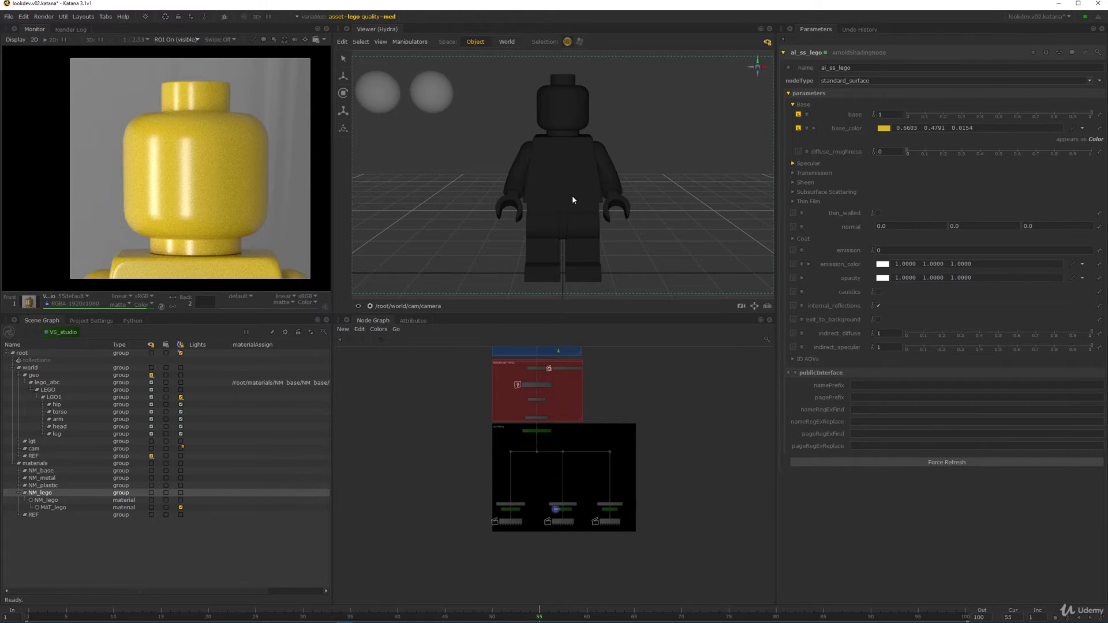
{"action": "middle_click_drag", "start_coordinate": [193, 153], "coordinate": [200, 129]}
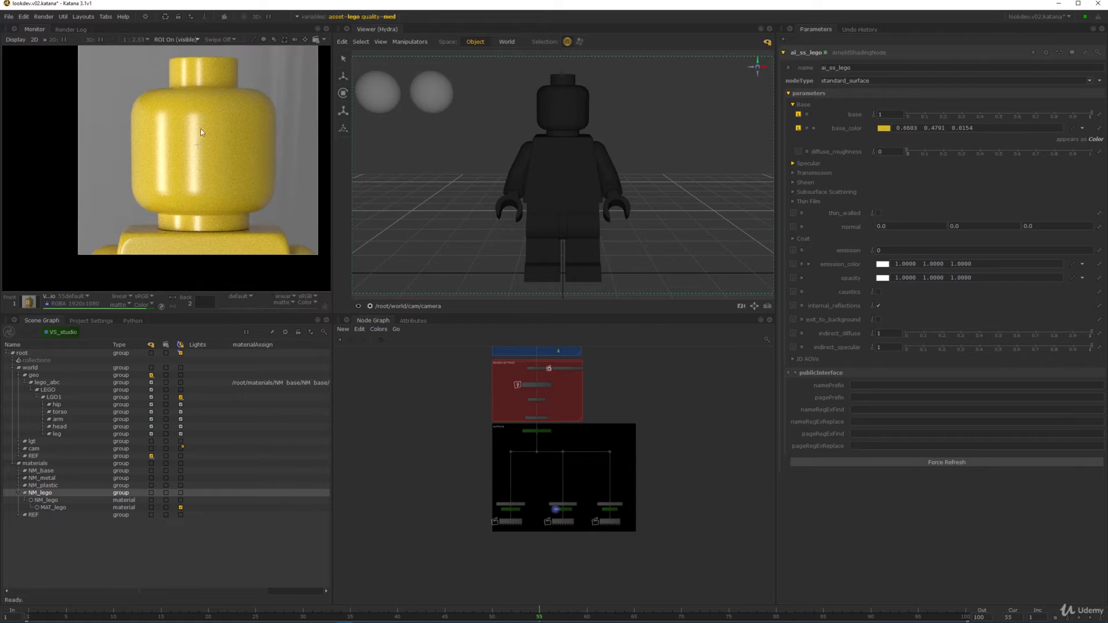
{"action": "scroll", "coordinate": [200, 129], "scroll_direction": "up", "scroll_amount": 2}
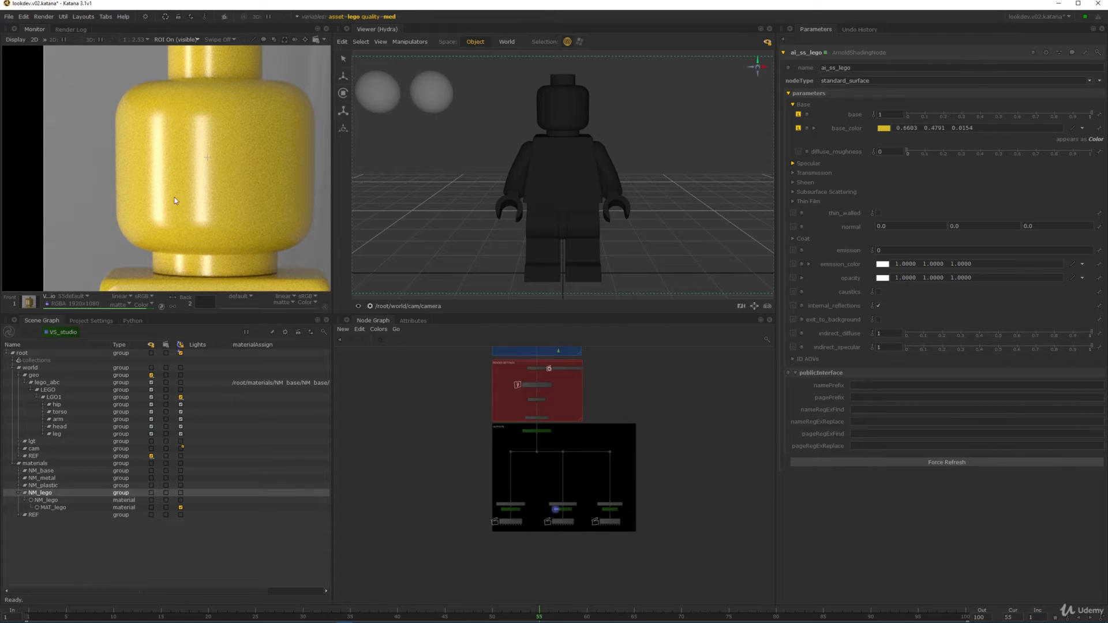
- Expand Specular and set specular_roughness to 0.15
{"action": "left_click", "coordinate": [839, 164]}
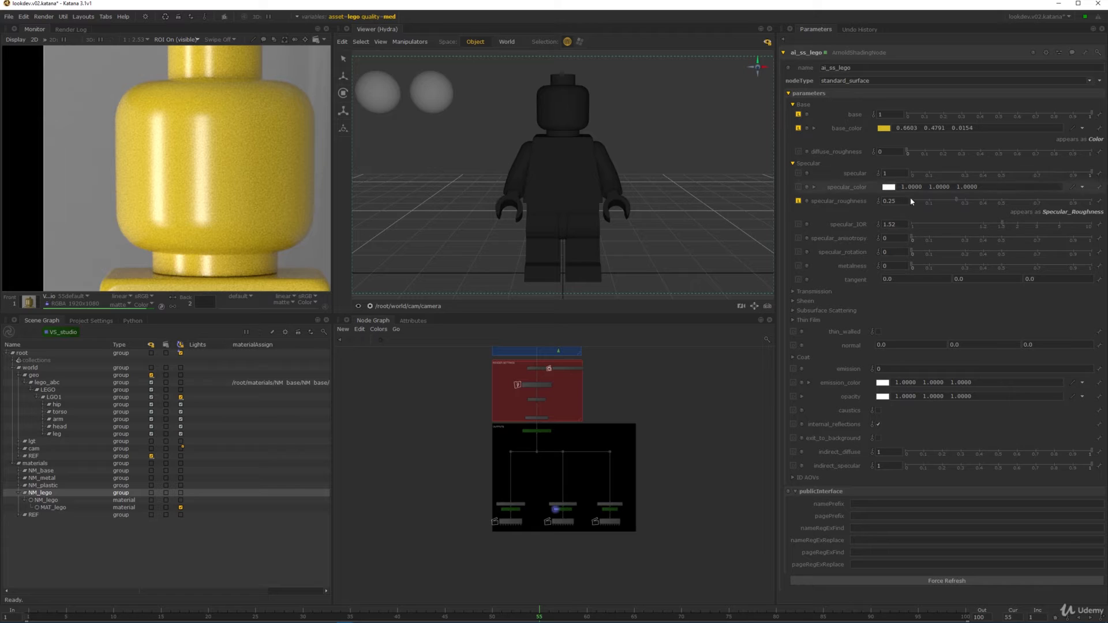
{"action": "double_click", "coordinate": [892, 201]}
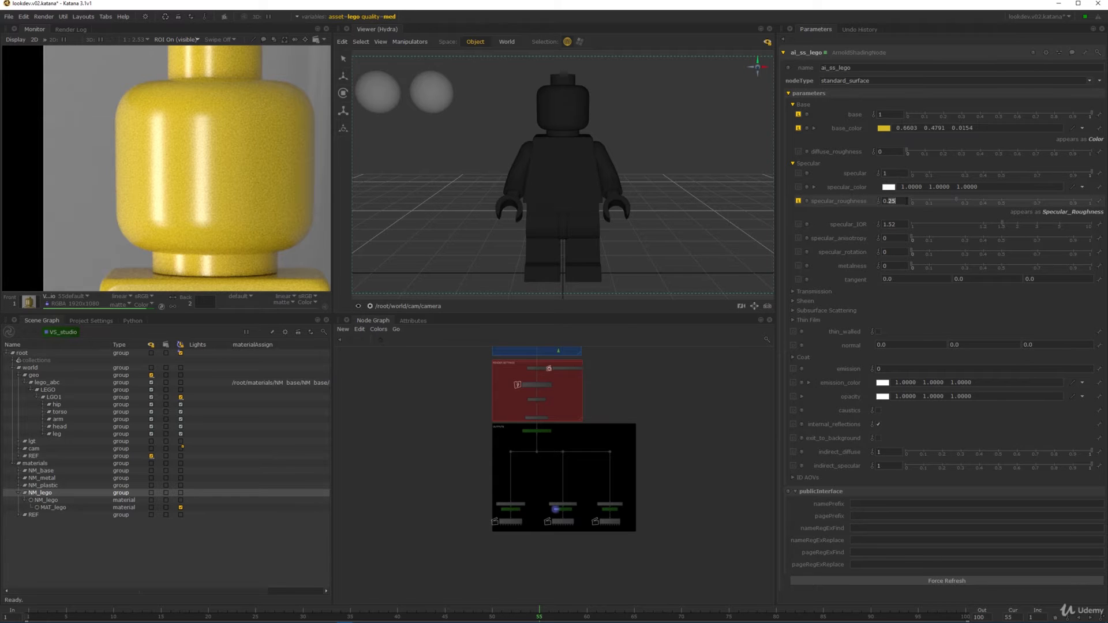
{"action": "type", "text": "15"}
{"action": "key", "text": "Return"}
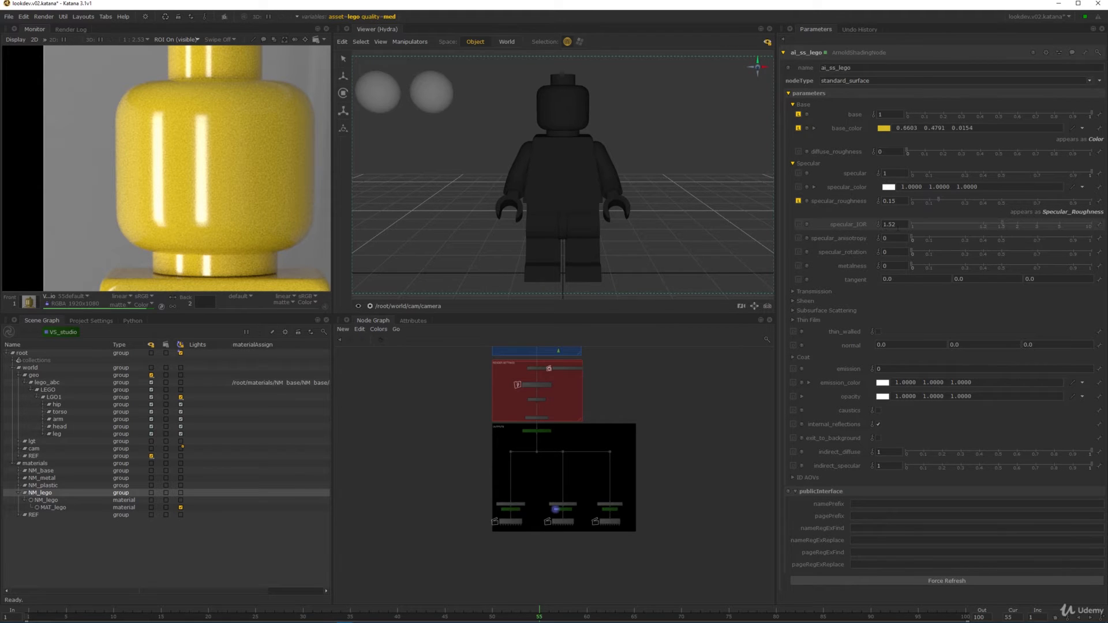
- Set specular_IOR to 1.4
{"action": "left_click", "coordinate": [892, 225]}
{"action": "type", "text": "1.47"}
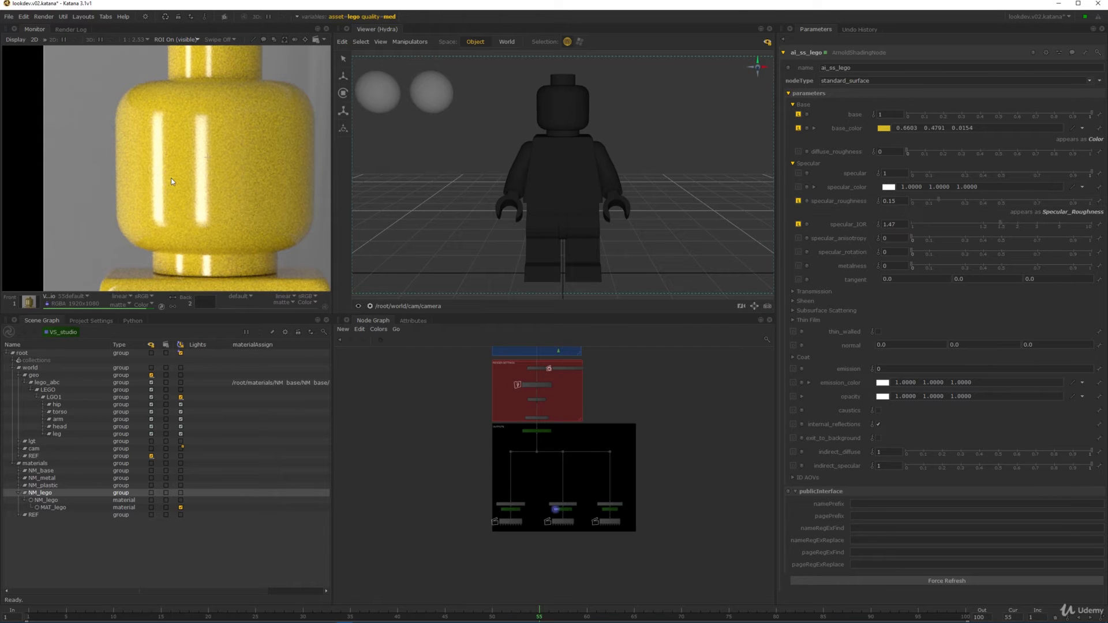
{"action": "left_click", "coordinate": [893, 224]}
{"action": "left_click", "coordinate": [904, 225]}
{"action": "key", "text": "BackSpace"}
{"action": "key", "text": "BackSpace"}
{"action": "type", "text": "2"}
- Replace the head-only render region with one around the full figure
{"action": "middle_click_drag", "start_coordinate": [206, 158], "coordinate": [224, 134]}
{"action": "scroll", "coordinate": [207, 187], "scroll_direction": "down", "scroll_amount": 4}
{"action": "scroll", "coordinate": [224, 134], "scroll_direction": "up", "scroll_amount": 2}
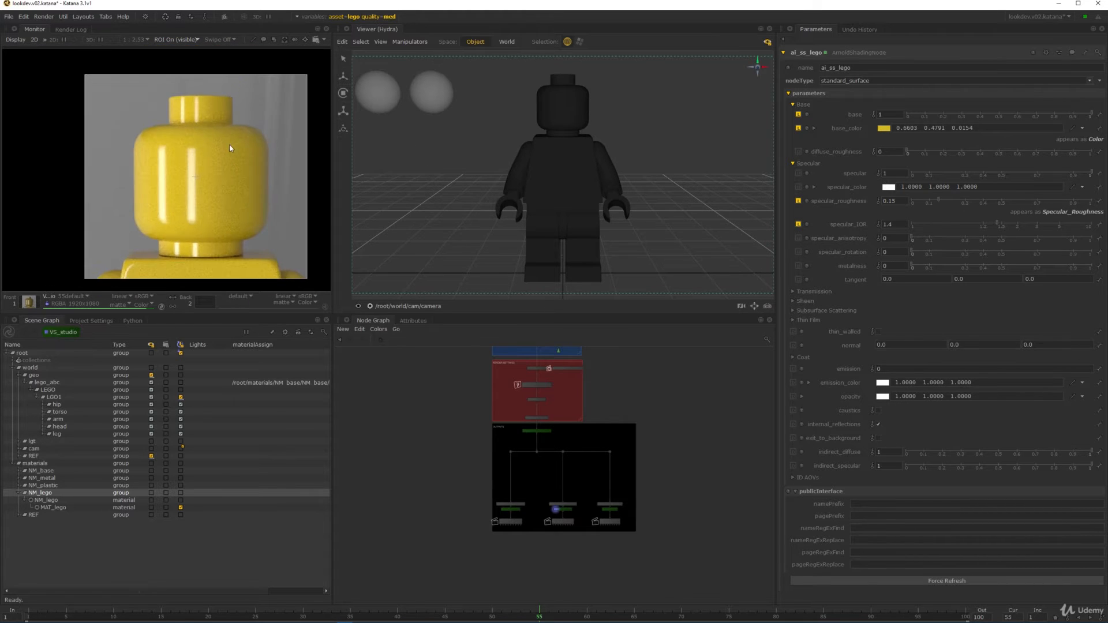
{"action": "middle_click_drag", "start_coordinate": [256, 193], "coordinate": [242, 158]}
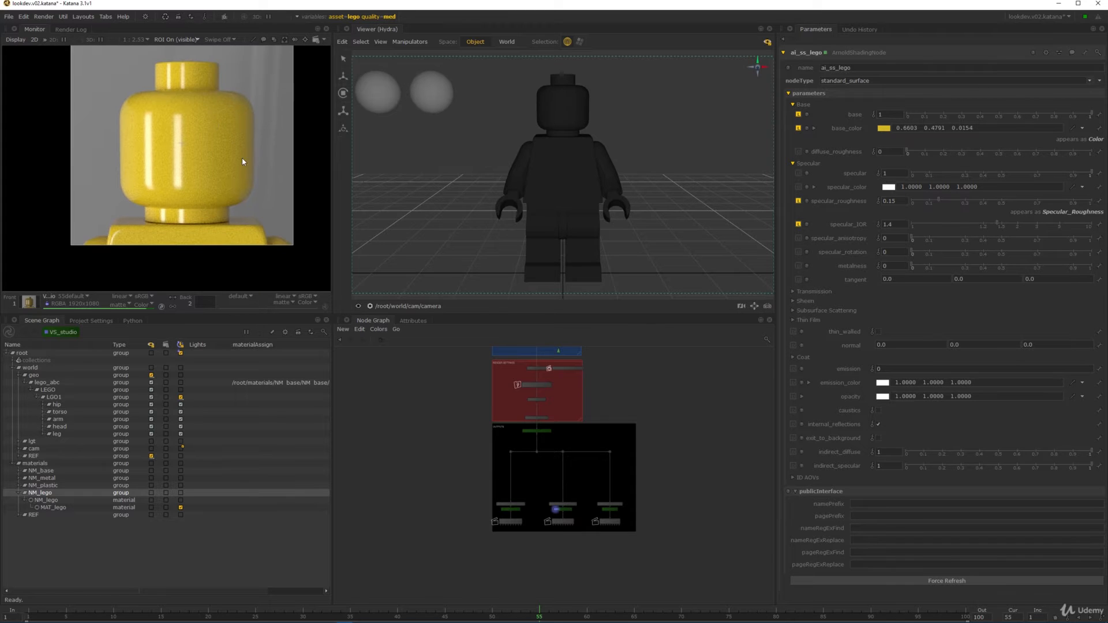
{"action": "scroll", "coordinate": [252, 172], "scroll_direction": "down", "scroll_amount": 4}
{"action": "middle_click_drag", "start_coordinate": [270, 247], "coordinate": [234, 170]}
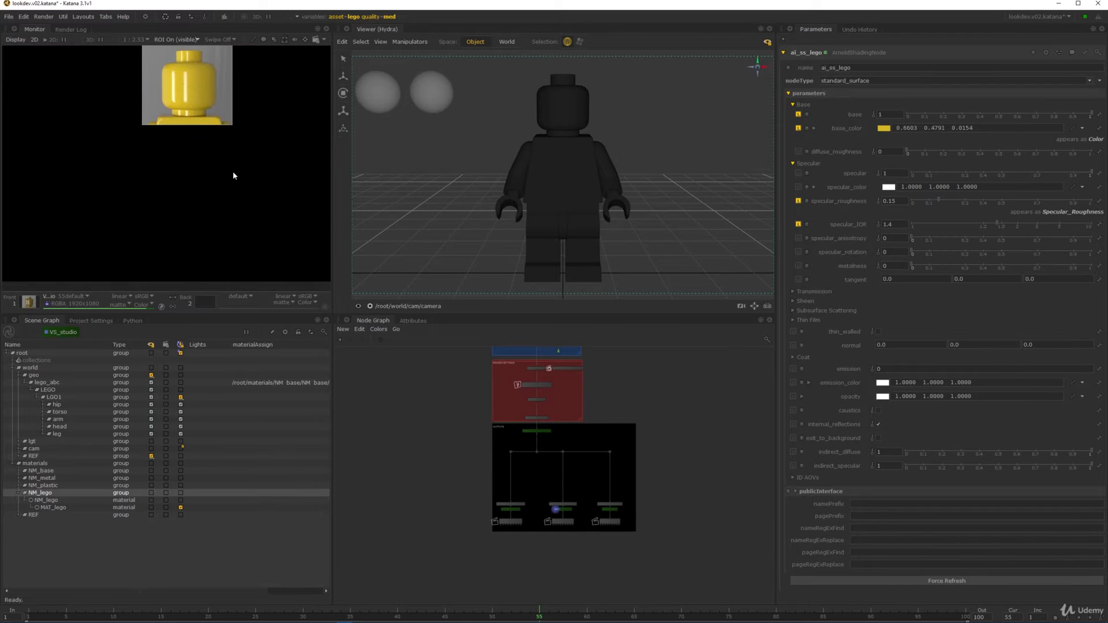
{"action": "key", "text": "r"}
{"action": "left_click_drag", "start_coordinate": [151, 65], "coordinate": [294, 248]}
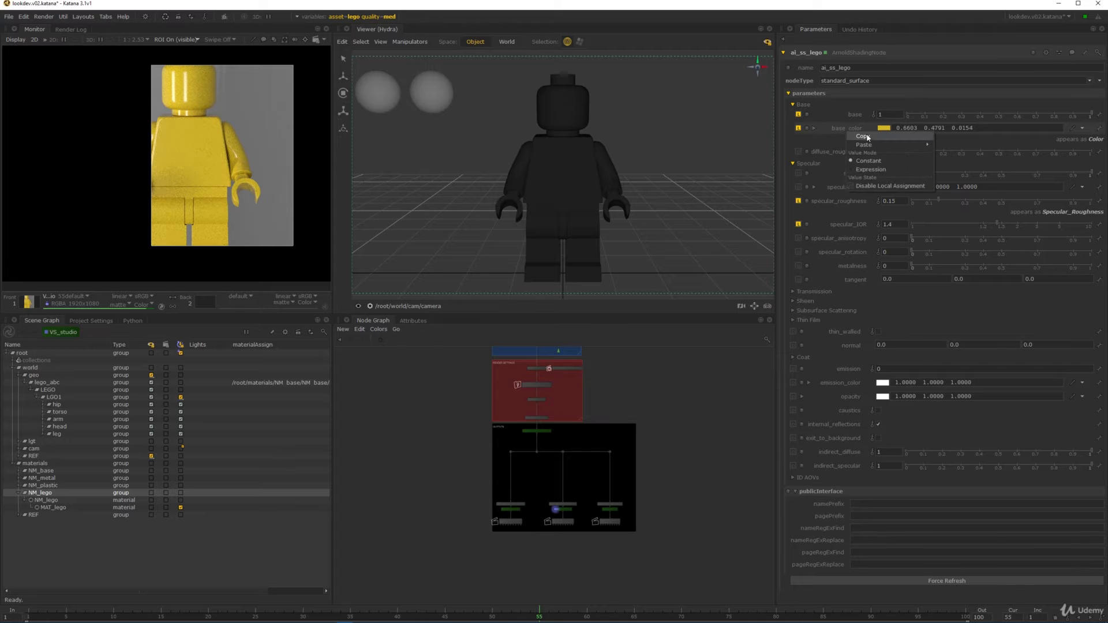
- Paste the yellow base colour into the Lego shader's subsurface colour
{"action": "left_click", "coordinate": [817, 311]}
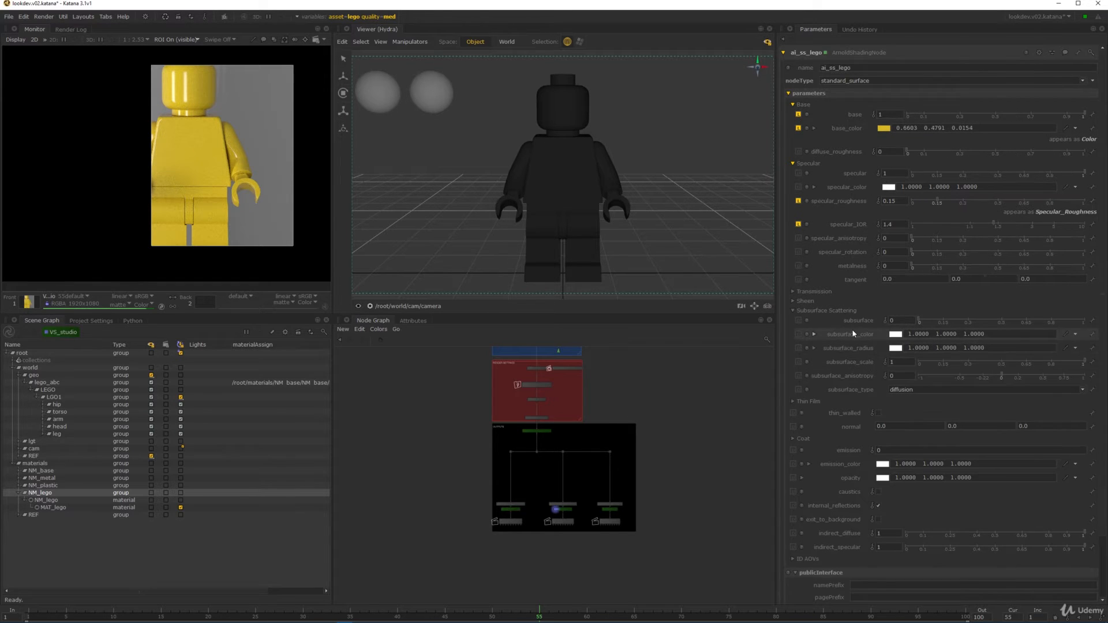
{"action": "right_click", "coordinate": [840, 335]}
{"action": "mouse_move", "coordinate": [877, 348]}
{"action": "left_click", "coordinate": [940, 348]}
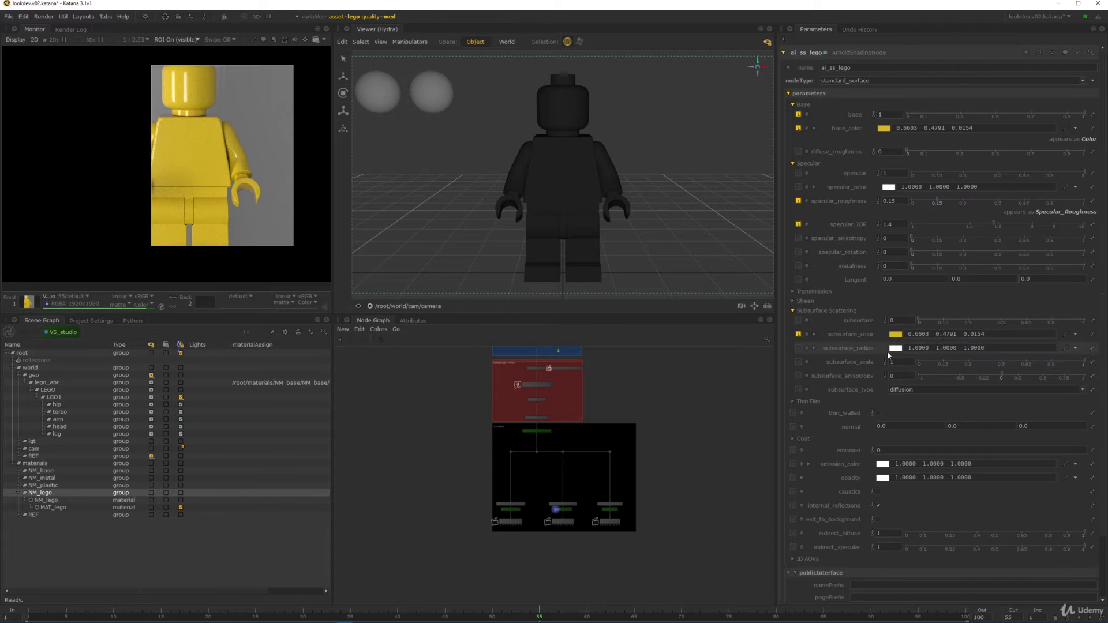
- Frame the render on the figure's hand and limit rendering to a region around it
{"action": "scroll", "coordinate": [226, 189], "scroll_direction": "up", "scroll_amount": 3}
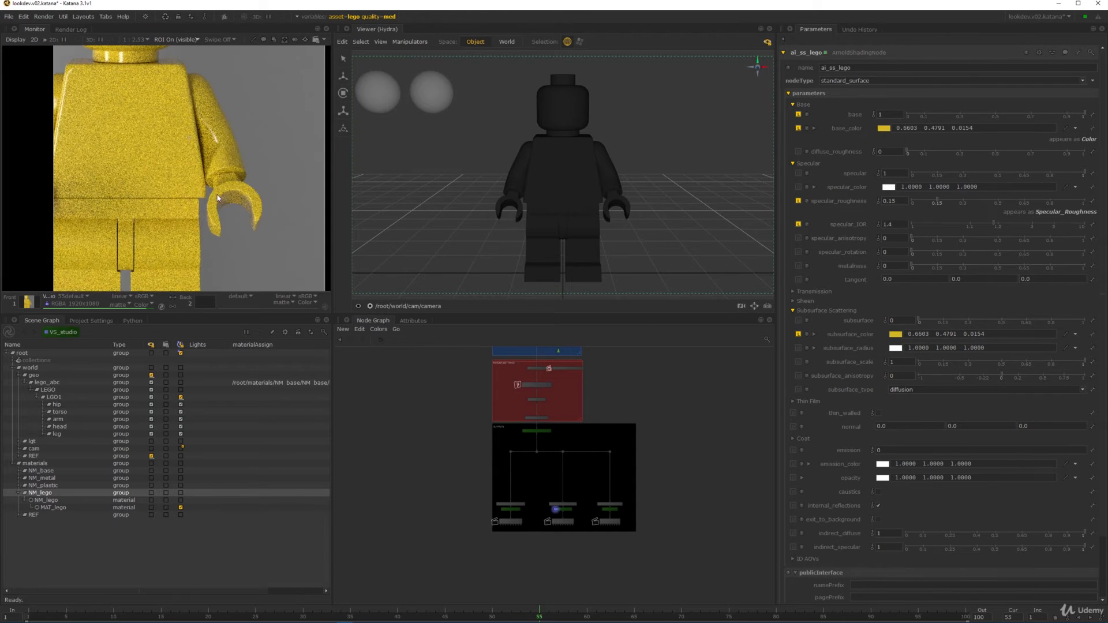
{"action": "scroll", "coordinate": [222, 199], "scroll_direction": "up", "scroll_amount": 2}
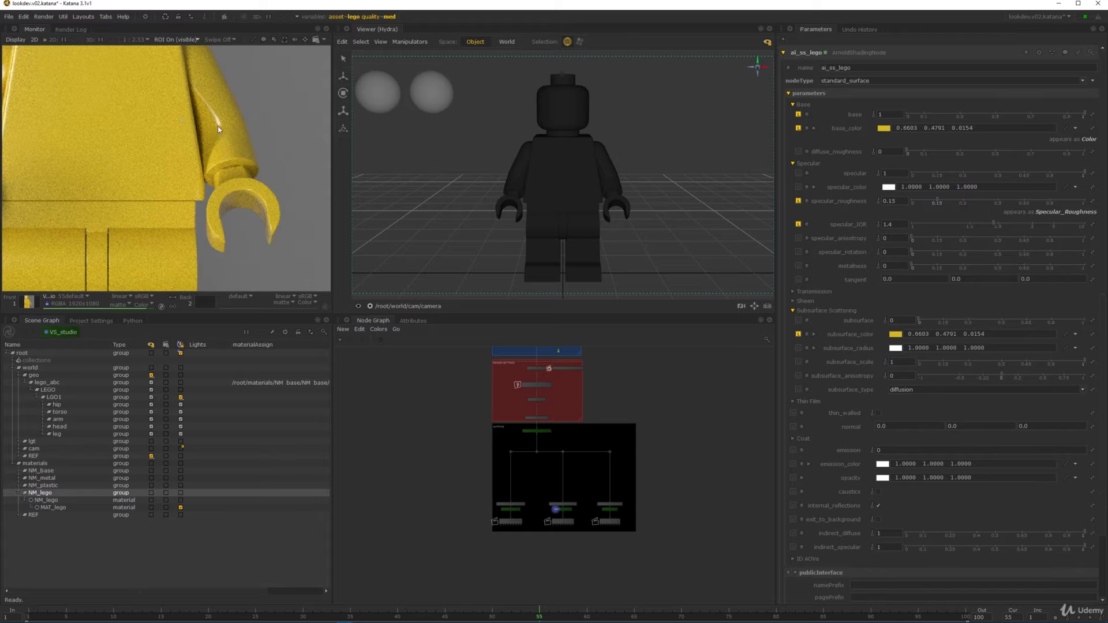
{"action": "middle_click_drag", "start_coordinate": [218, 127], "coordinate": [217, 153]}
{"action": "middle_click_drag", "start_coordinate": [248, 209], "coordinate": [241, 148]}
{"action": "scroll", "coordinate": [241, 147], "scroll_direction": "up", "scroll_amount": 1}
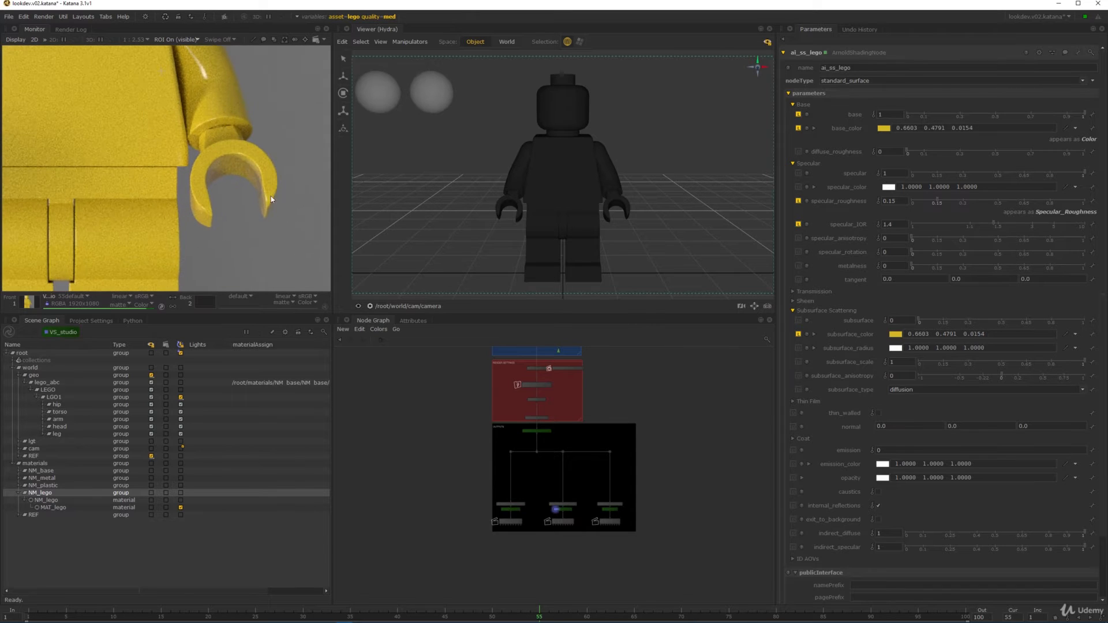
{"action": "scroll", "coordinate": [230, 156], "scroll_direction": "down", "scroll_amount": 3}
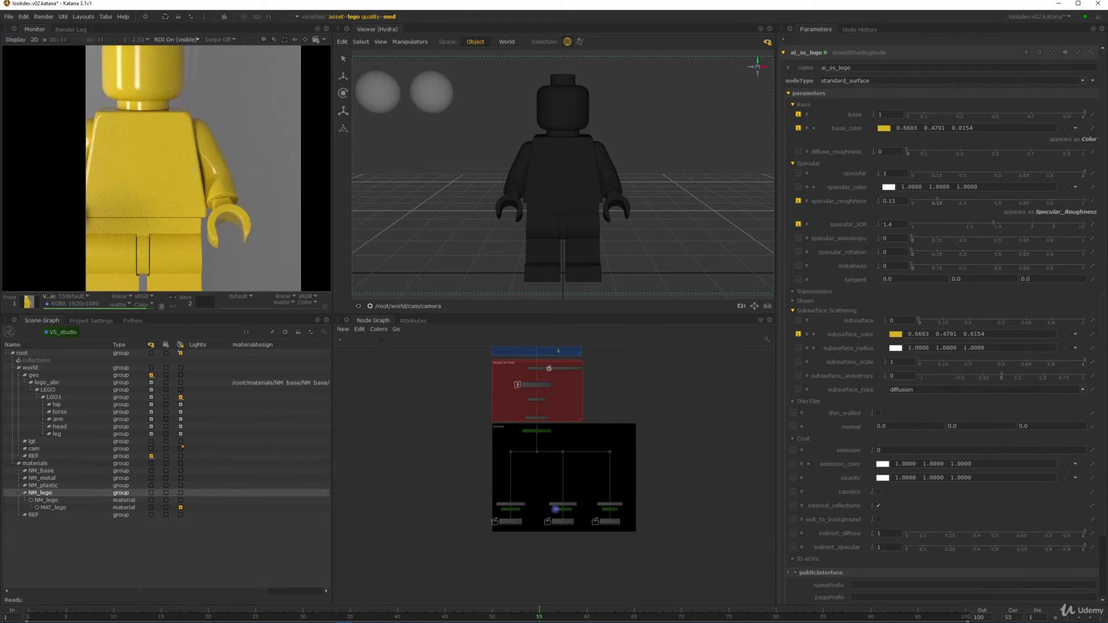
{"action": "scroll", "coordinate": [274, 182], "scroll_direction": "up", "scroll_amount": 2}
{"action": "left_click_drag", "start_coordinate": [282, 94], "coordinate": [150, 252]}
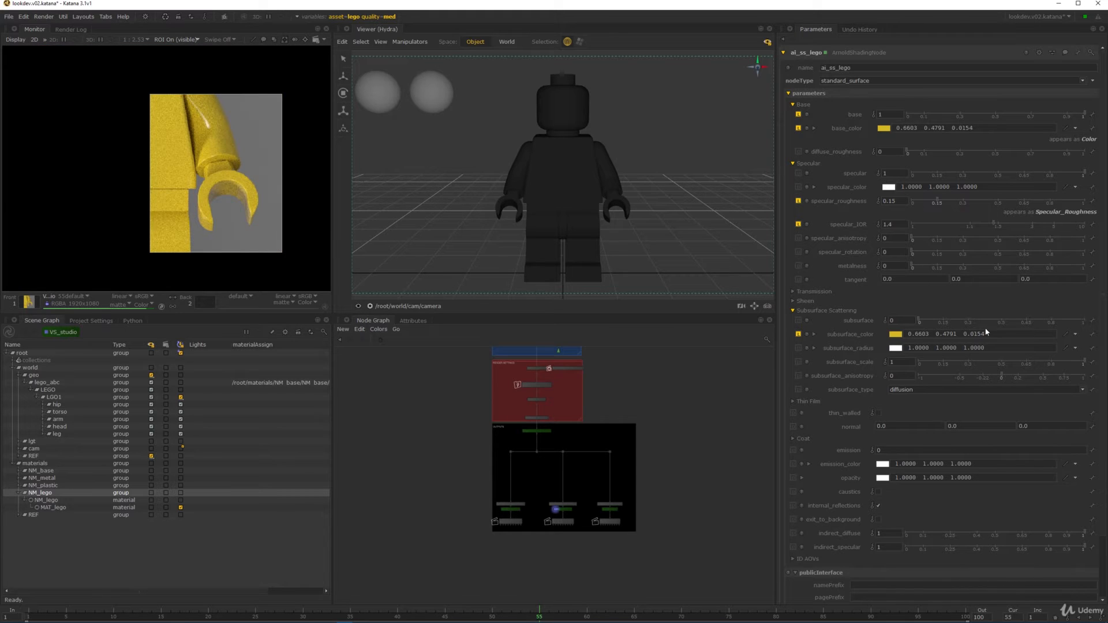
- Set the subsurface weight to 1 and centre the re-render on the hand
{"action": "left_click_drag", "start_coordinate": [898, 321], "coordinate": [858, 320]}
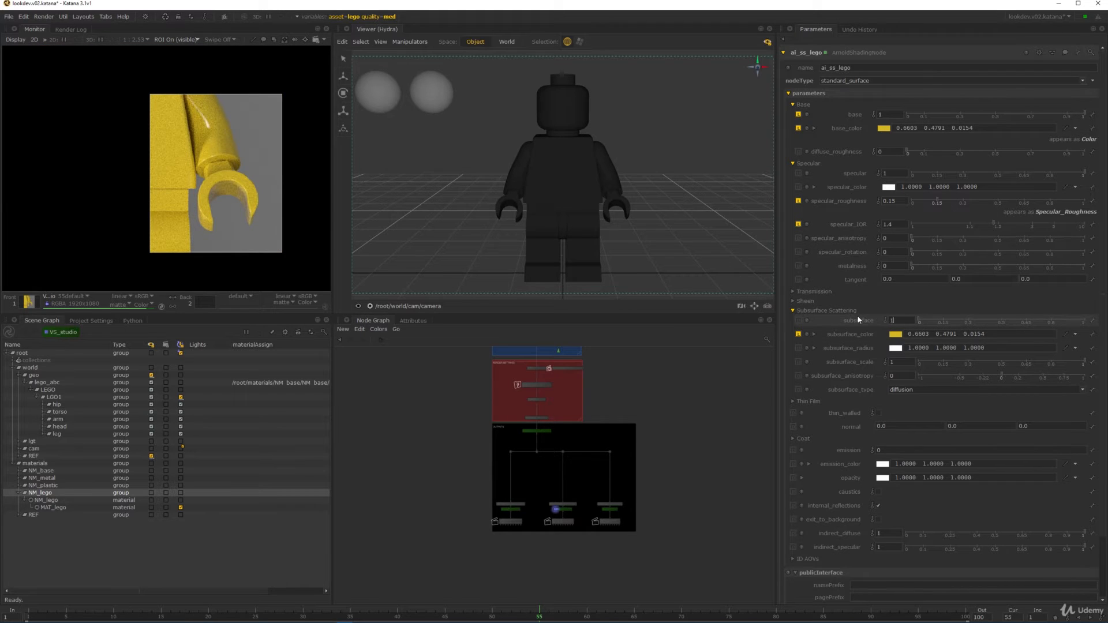
{"action": "type", "text": "1"}
{"action": "key", "text": "Return"}
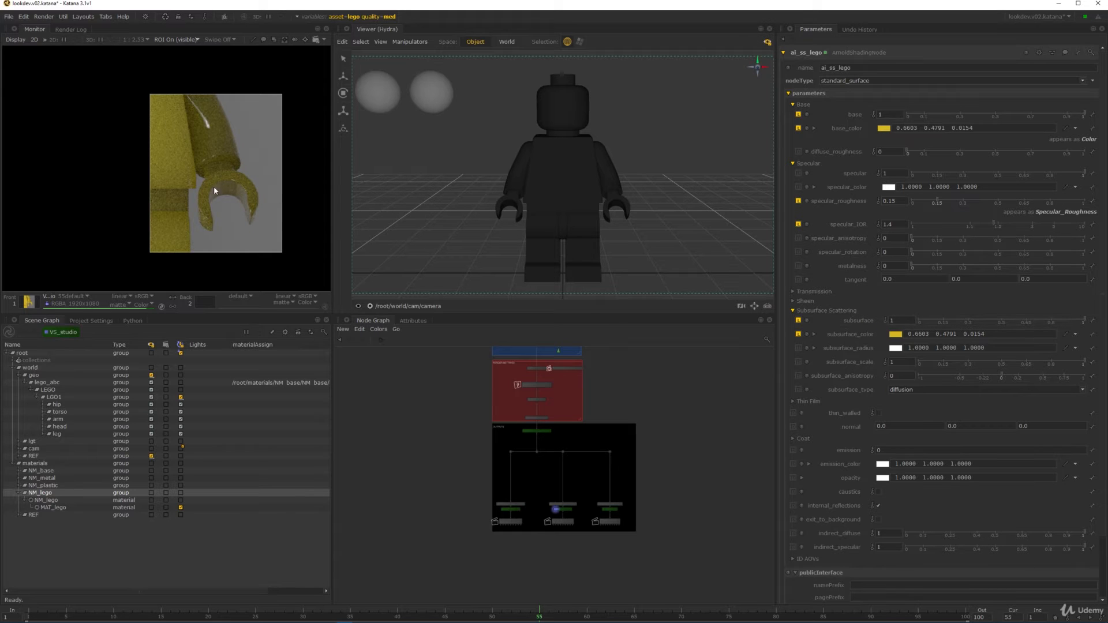
{"action": "mouse_move", "coordinate": [208, 182]}
{"action": "right_mouse_down", "text": "alt"}
{"action": "mouse_move", "coordinate": [236, 187]}
{"action": "mouse_move", "coordinate": [228, 188]}
{"action": "right_mouse_up", "text": "alt"}
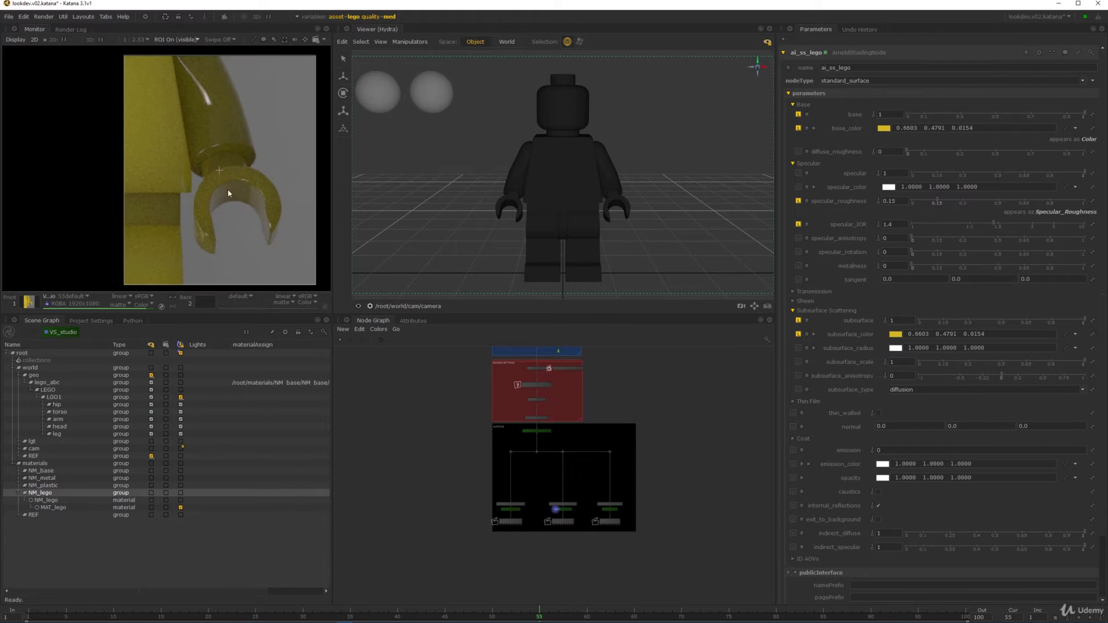
{"action": "middle_click_drag", "start_coordinate": [227, 188], "coordinate": [219, 169], "text": "alt"}
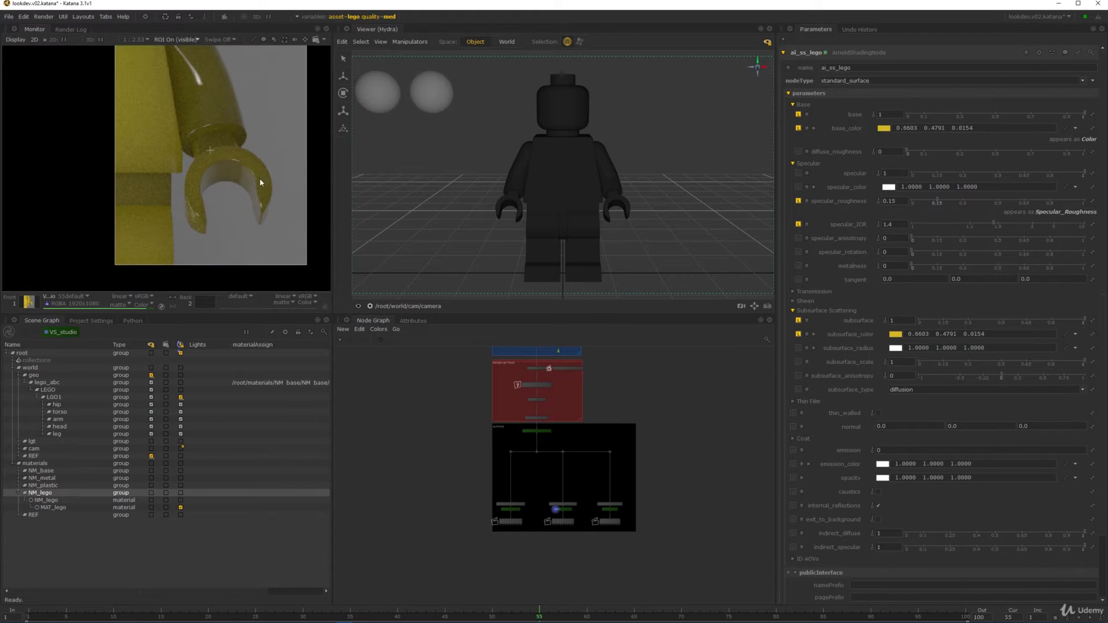
- Switch subsurface type to randomwalk and set the subsurface scale to 0.1
{"action": "left_click", "coordinate": [914, 390]}
{"action": "left_click", "coordinate": [916, 403]}
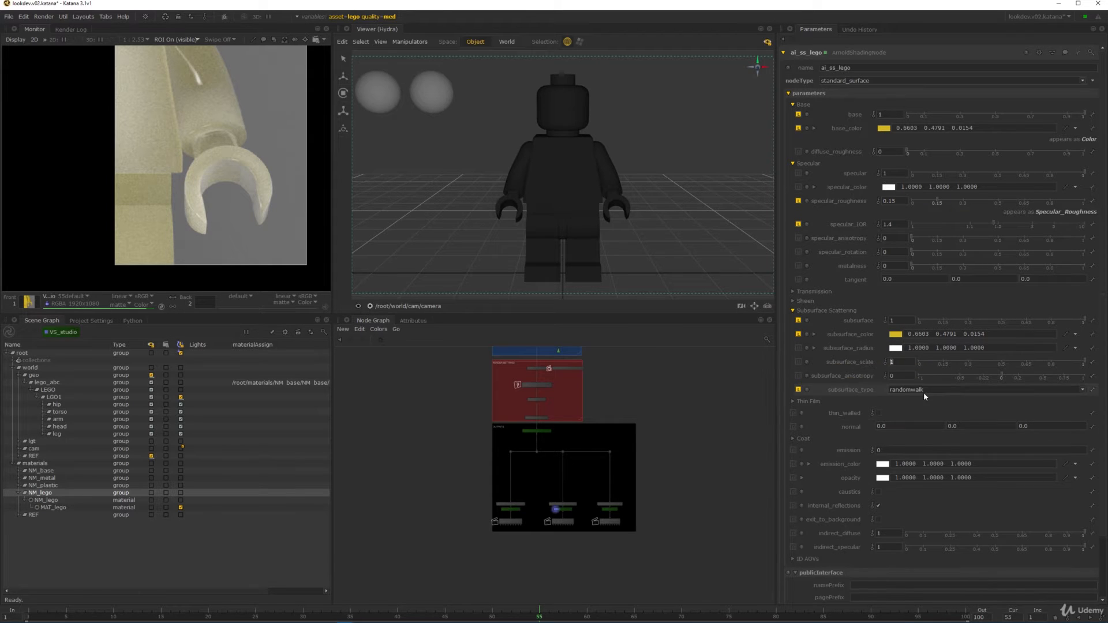
{"action": "type", "text": "1"}
{"action": "key", "text": "Return"}
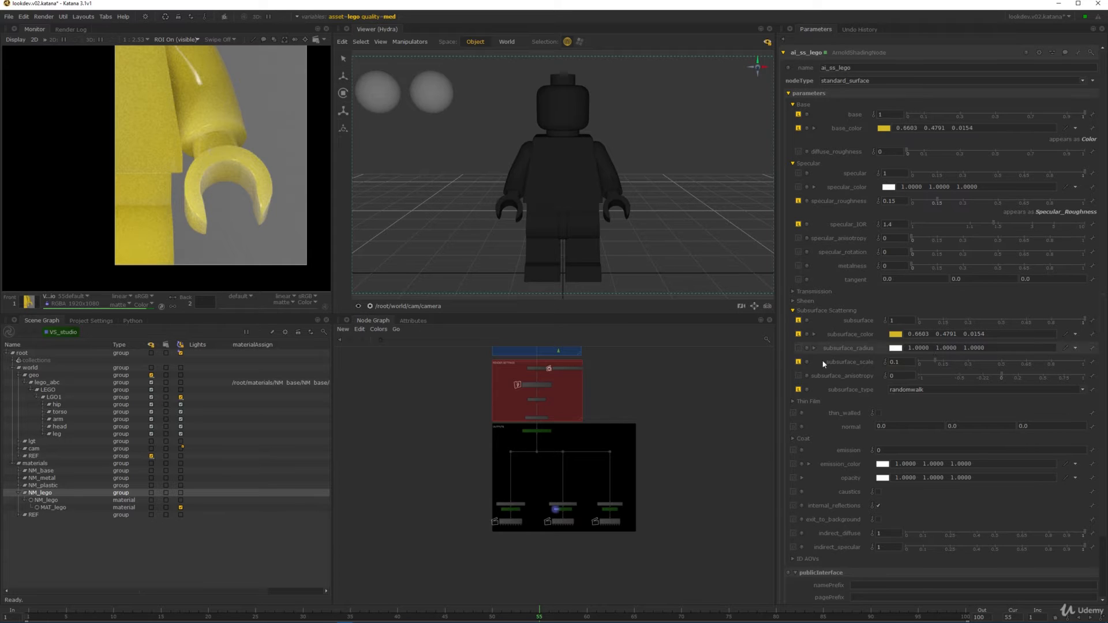
{"action": "left_click_drag", "start_coordinate": [1024, 347], "coordinate": [898, 343]}
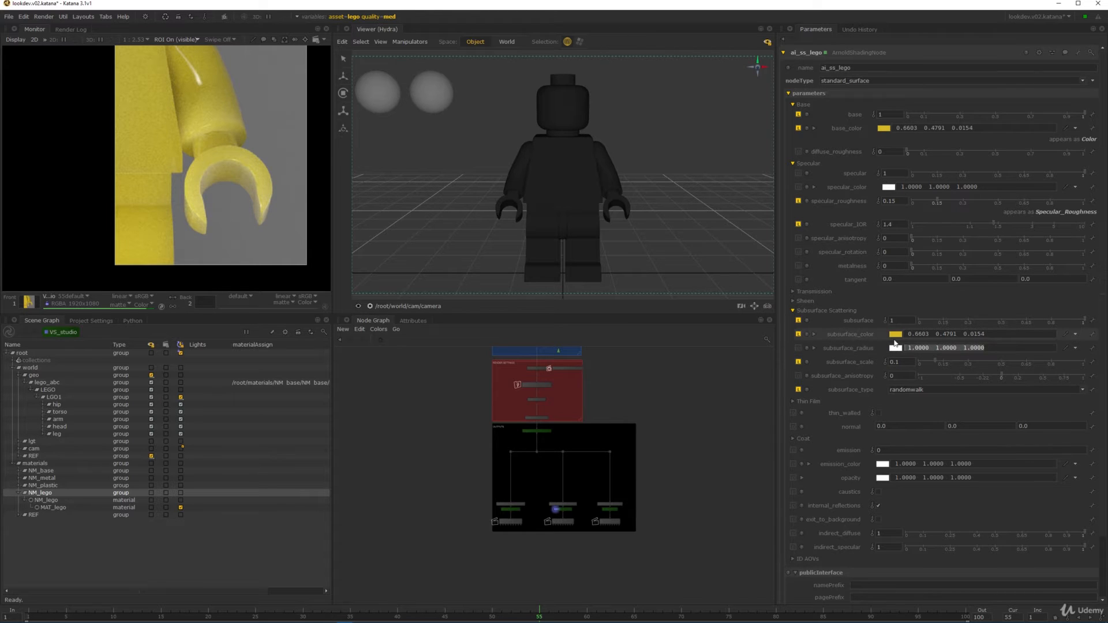
- Copy the subsurface colour values into the subsurface radius
{"action": "right_click", "coordinate": [859, 335]}
{"action": "left_click", "coordinate": [876, 341]}
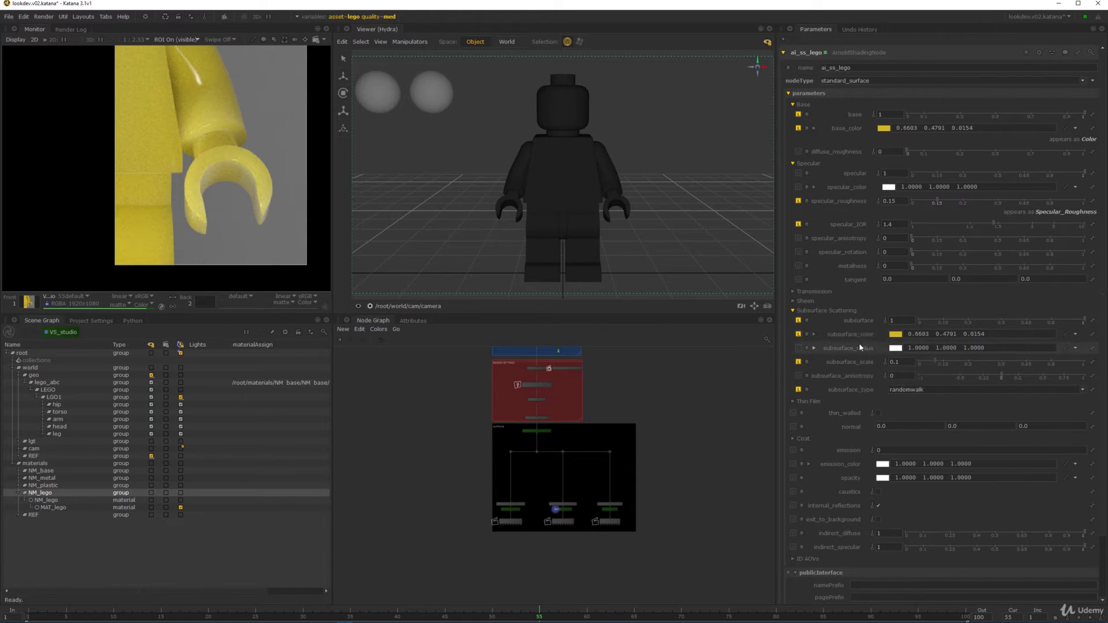
{"action": "right_click", "coordinate": [860, 345]}
{"action": "left_click", "coordinate": [937, 359]}
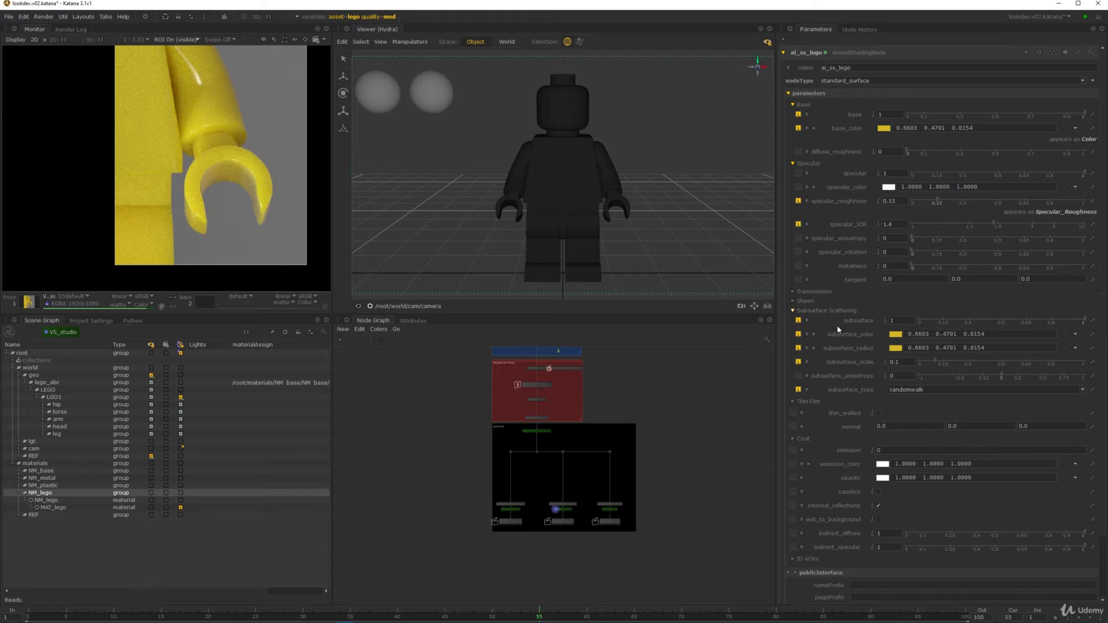
- Shift the radius hue, saturation and value to a darker orange, 0.2481 0.1519 0.0284
{"action": "left_click", "coordinate": [814, 348]}
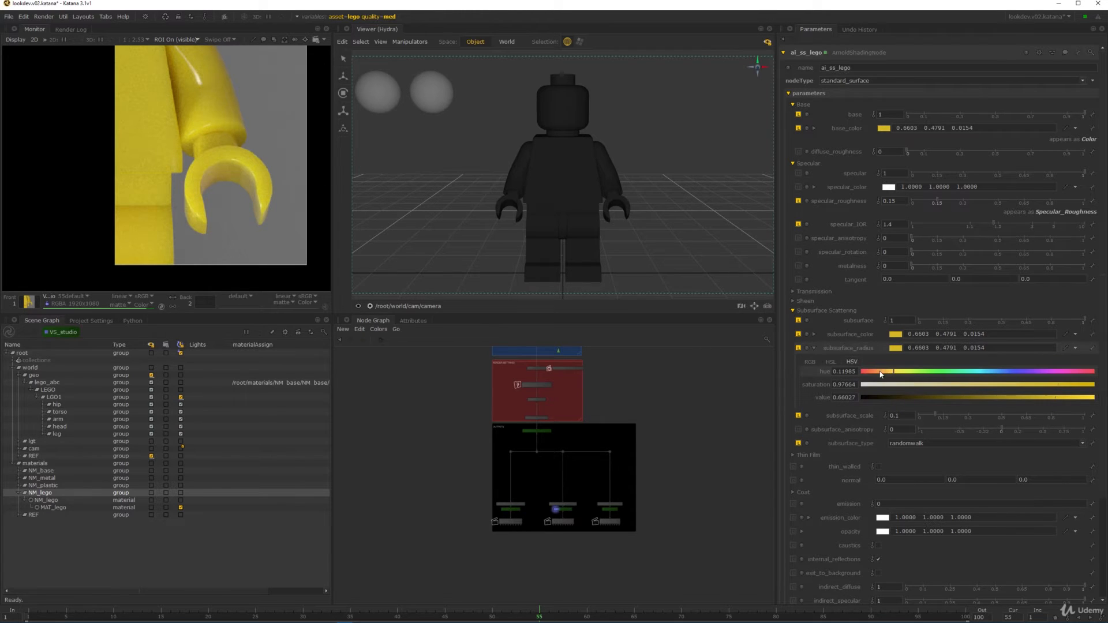
{"action": "left_click_drag", "start_coordinate": [890, 375], "coordinate": [888, 375]}
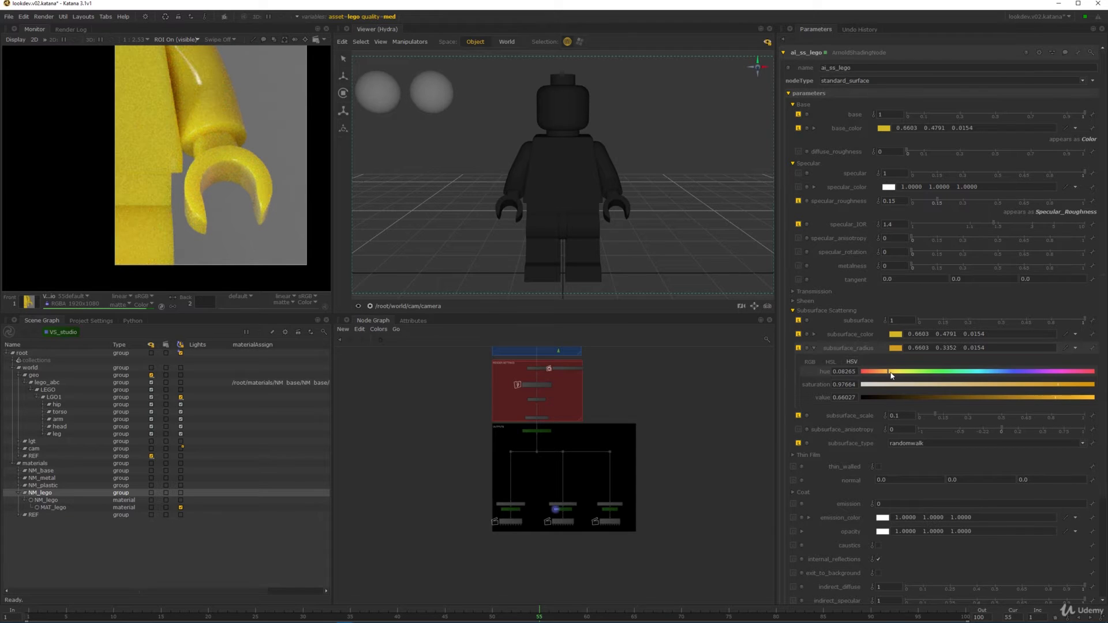
{"action": "left_click_drag", "start_coordinate": [1057, 385], "coordinate": [1016, 386]}
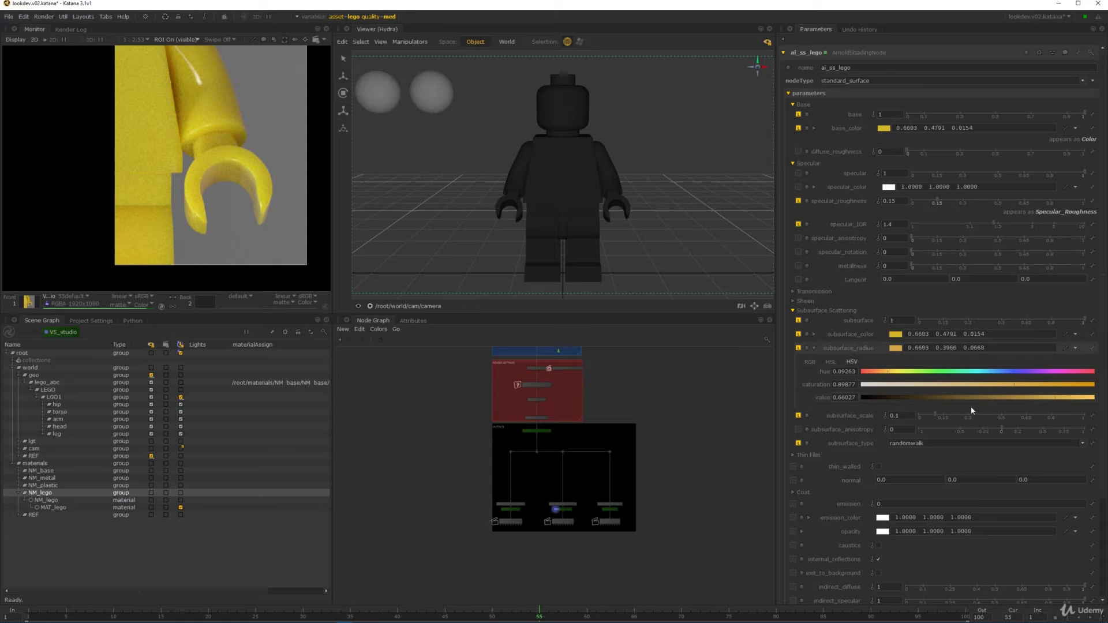
{"action": "left_click", "coordinate": [986, 397]}
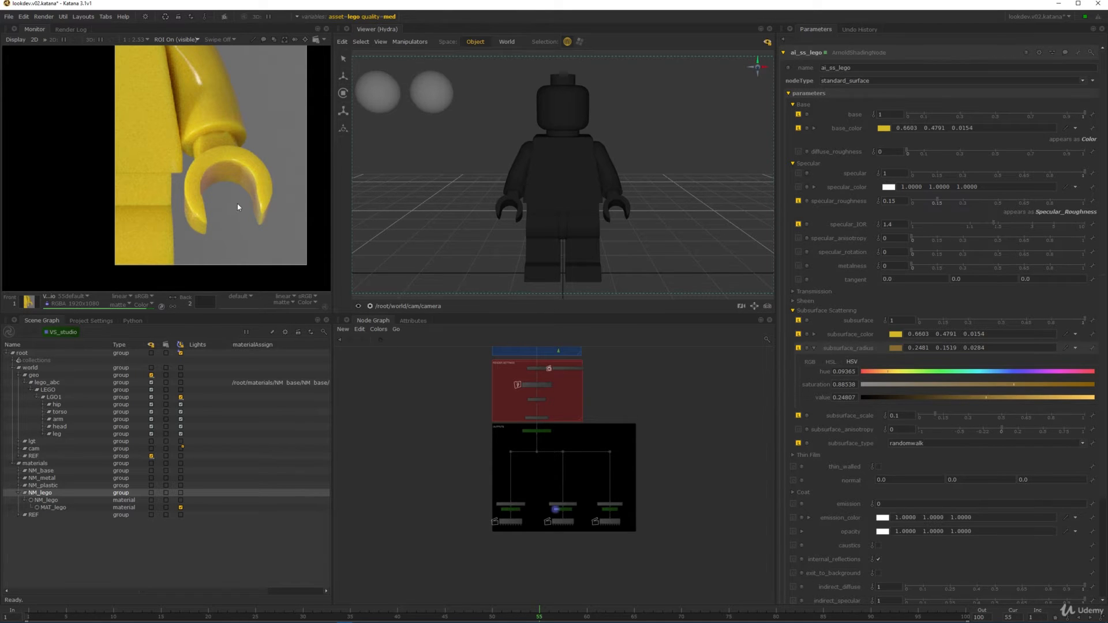
{"action": "scroll", "coordinate": [206, 147], "scroll_direction": "down", "scroll_amount": 3}
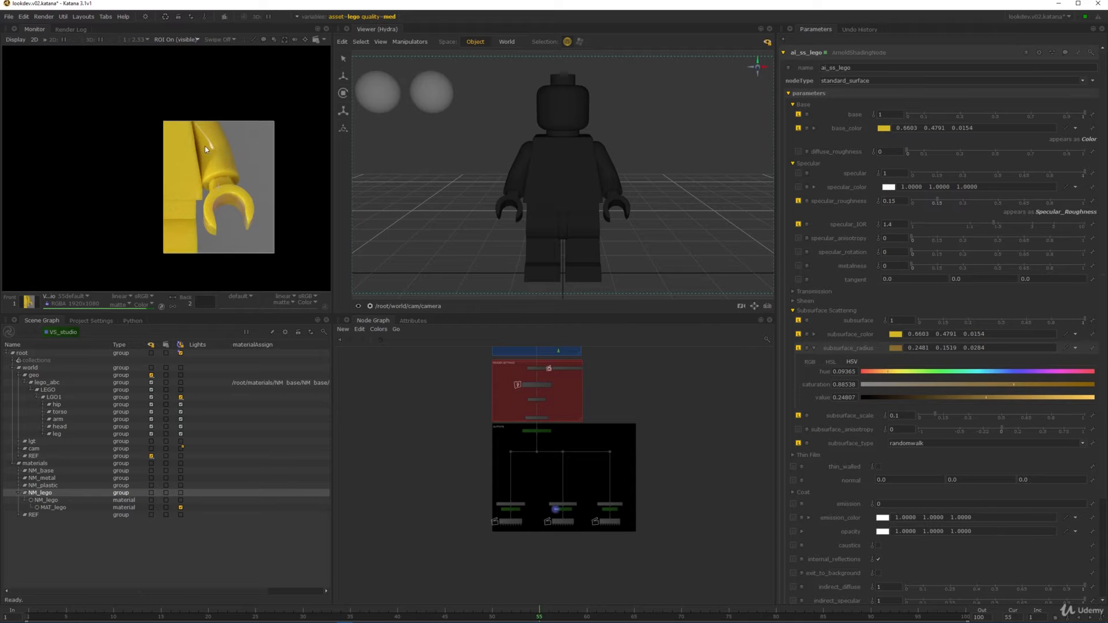
- Turn off the render region, collapse NM_lego, and show the lgt lights in the viewer
{"action": "key", "text": "r"}
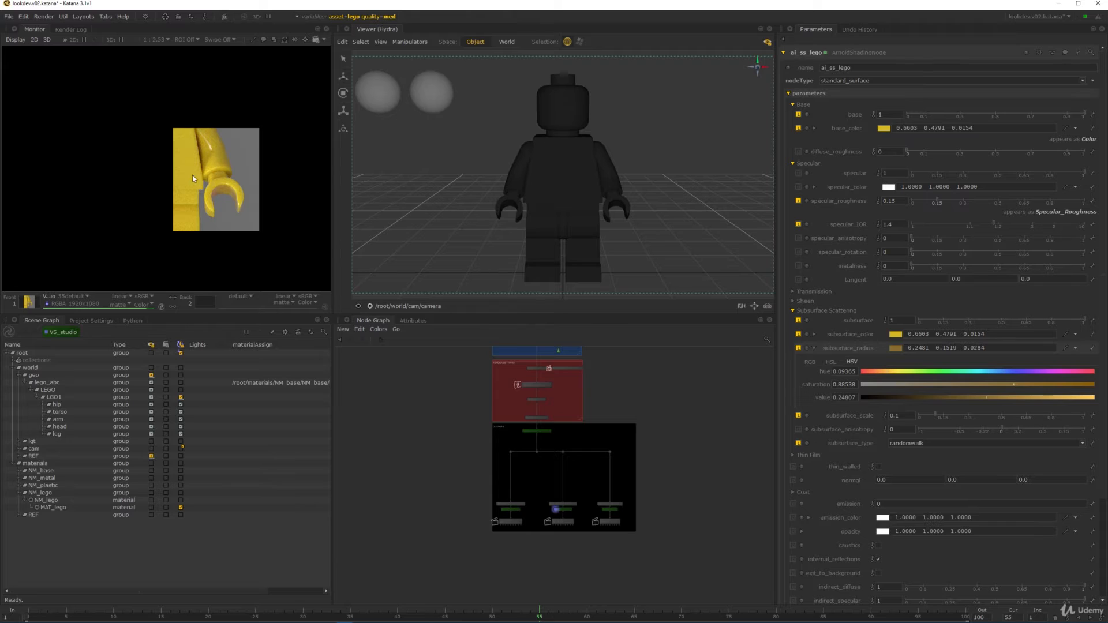
{"action": "left_click", "coordinate": [17, 494]}
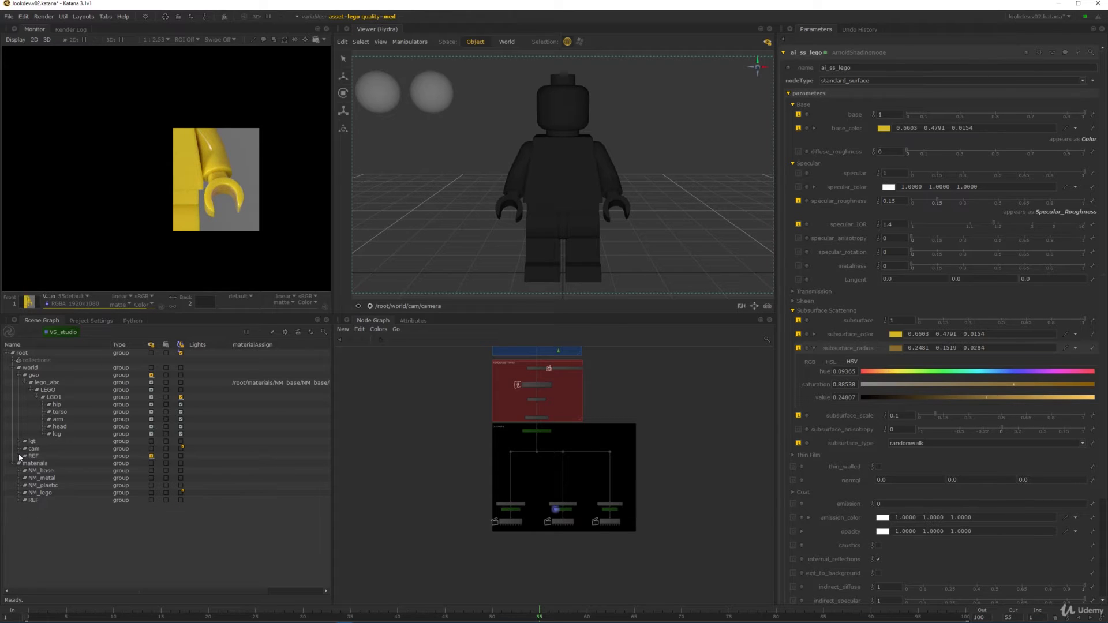
{"action": "left_click", "coordinate": [31, 443]}
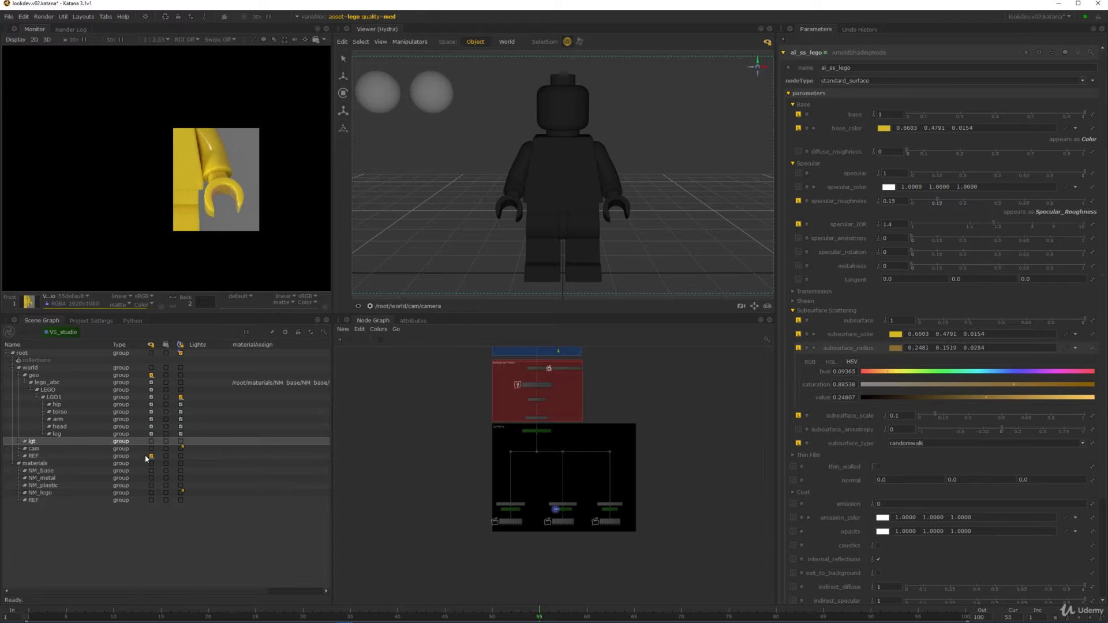
{"action": "left_click", "coordinate": [151, 442]}
{"action": "left_click", "coordinate": [628, 237]}
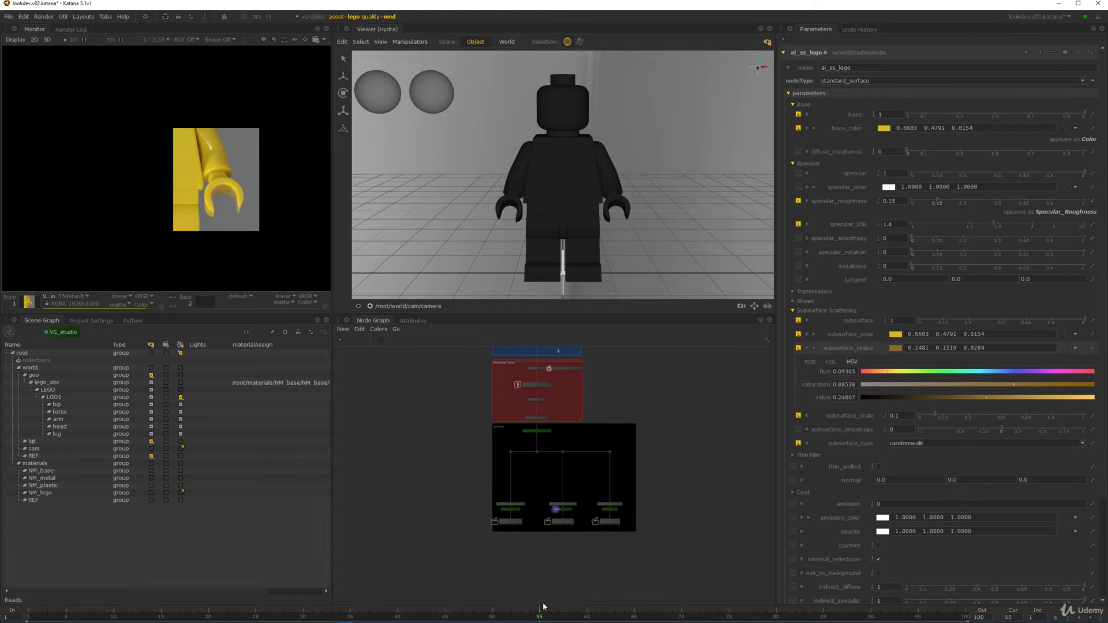
- Advance the timeline to frame 80 and start a Preview Render of VS_studio
{"action": "left_click_drag", "start_coordinate": [543, 607], "coordinate": [734, 554]}
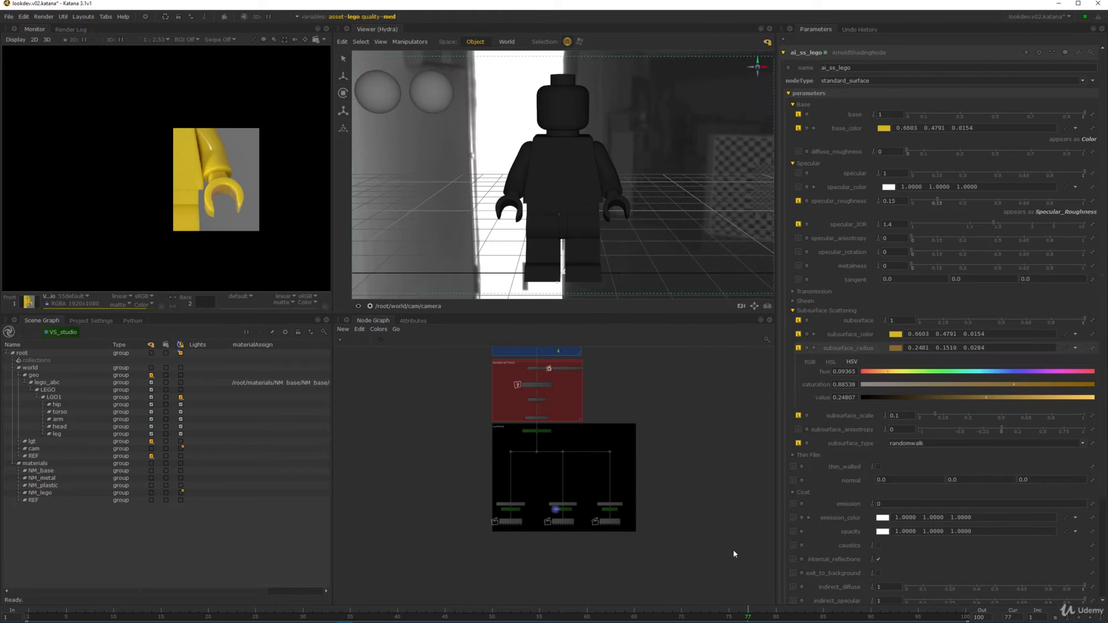
{"action": "left_click_drag", "start_coordinate": [750, 613], "coordinate": [776, 615]}
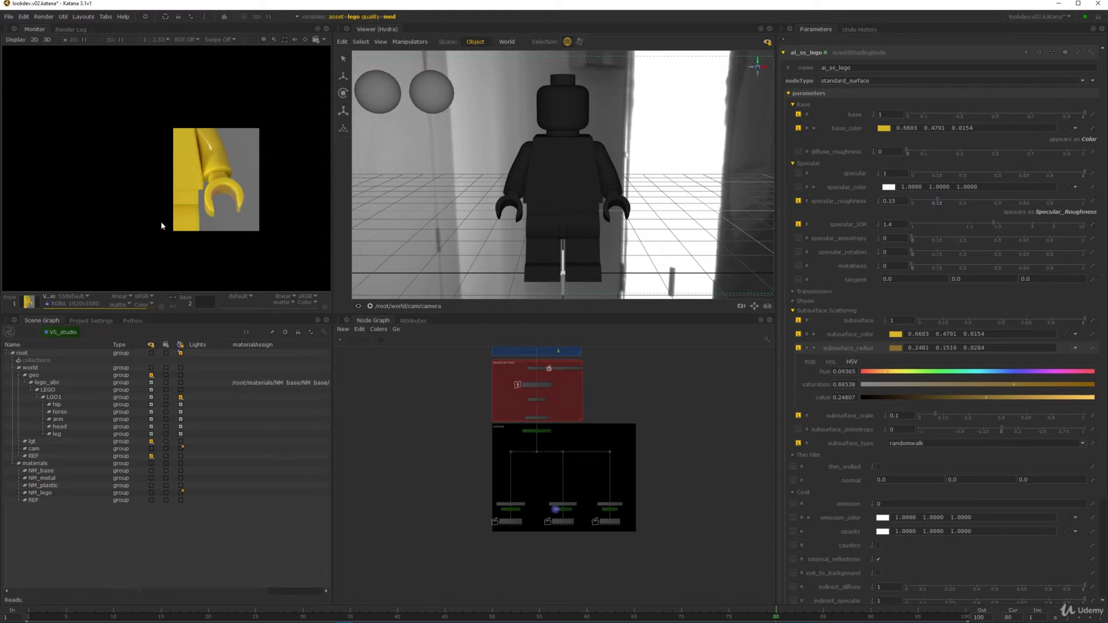
{"action": "scroll", "coordinate": [594, 510], "scroll_direction": "up", "scroll_amount": 5}
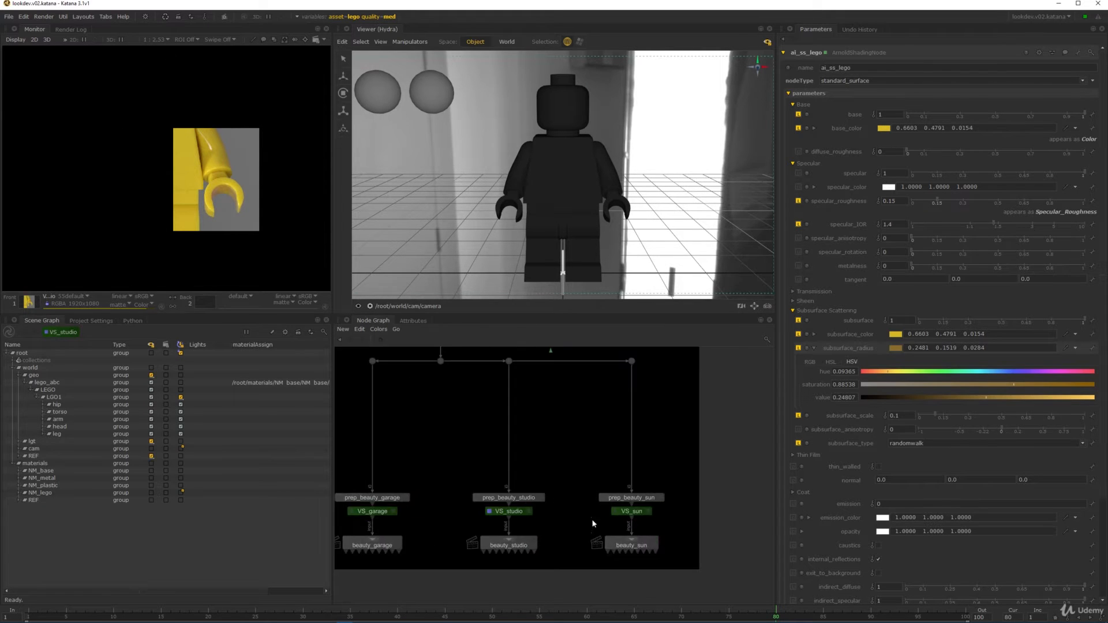
{"action": "right_click", "coordinate": [509, 512]}
{"action": "left_click", "coordinate": [531, 543]}
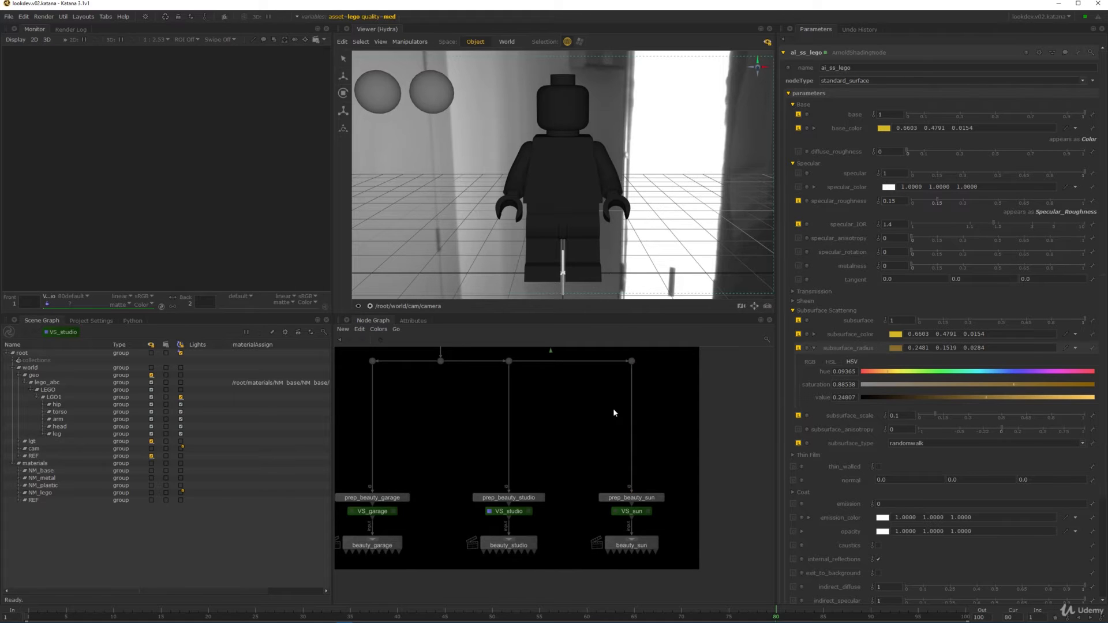
- Inspect the frame-80 render up close across the torso, legs, right hand and hip
{"action": "middle_click_drag", "start_coordinate": [613, 408], "coordinate": [599, 564]}
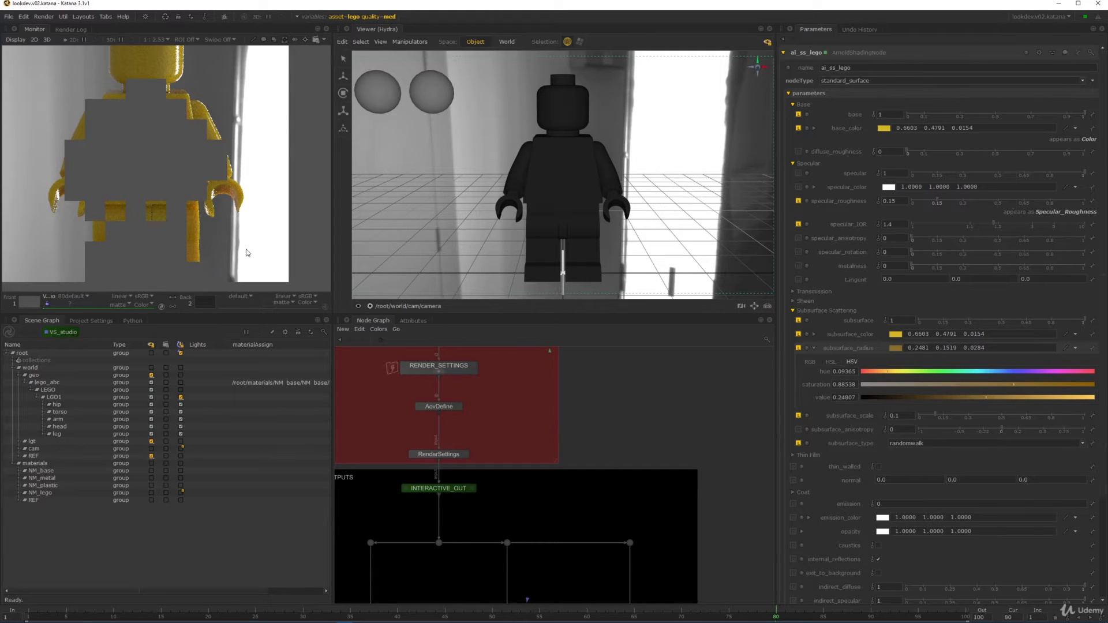
{"action": "mouse_move", "coordinate": [226, 237]}
{"action": "middle_mouse_down"}
{"action": "mouse_move", "coordinate": [226, 165]}
{"action": "mouse_move", "coordinate": [226, 239]}
{"action": "middle_mouse_up"}
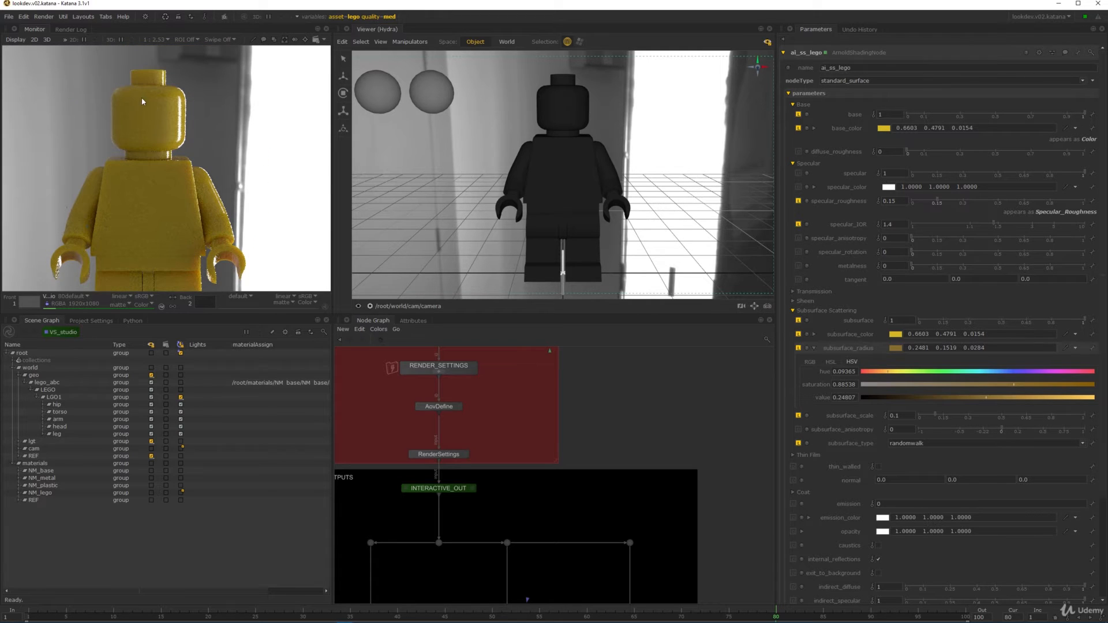
{"action": "middle_click_drag", "start_coordinate": [167, 237], "coordinate": [164, 154]}
{"action": "right_click_drag", "start_coordinate": [219, 207], "coordinate": [291, 195], "text": "alt"}
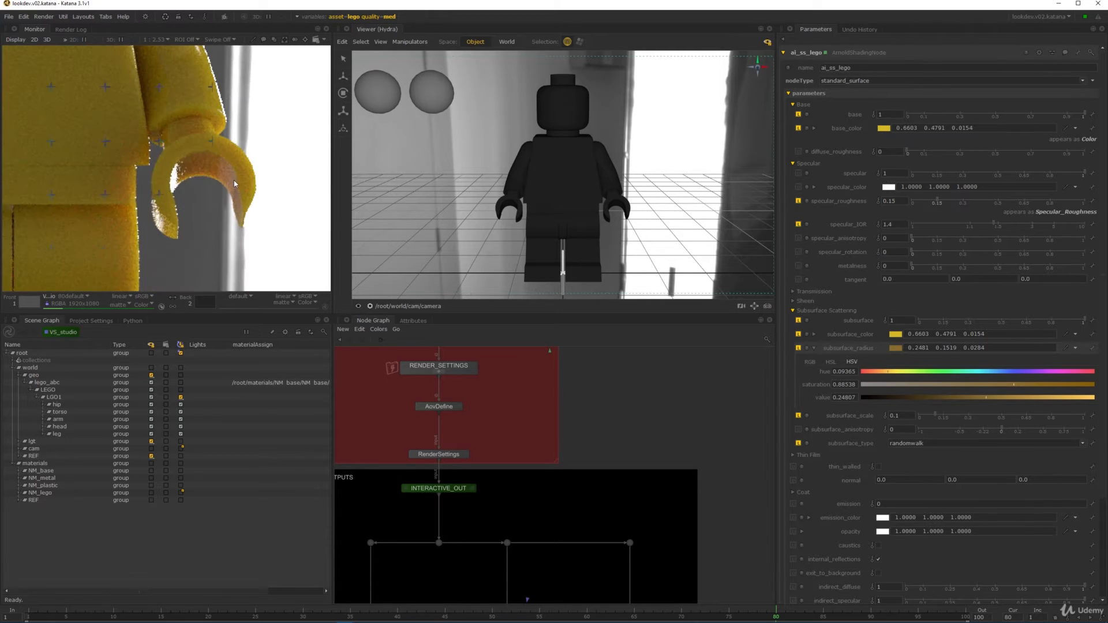
{"action": "right_click_drag", "start_coordinate": [159, 168], "coordinate": [125, 168], "text": "alt"}
{"action": "middle_click_drag", "start_coordinate": [110, 202], "coordinate": [179, 129]}
{"action": "right_click_drag", "start_coordinate": [157, 139], "coordinate": [235, 143], "text": "alt"}
{"action": "middle_click_drag", "start_coordinate": [258, 128], "coordinate": [167, 225]}
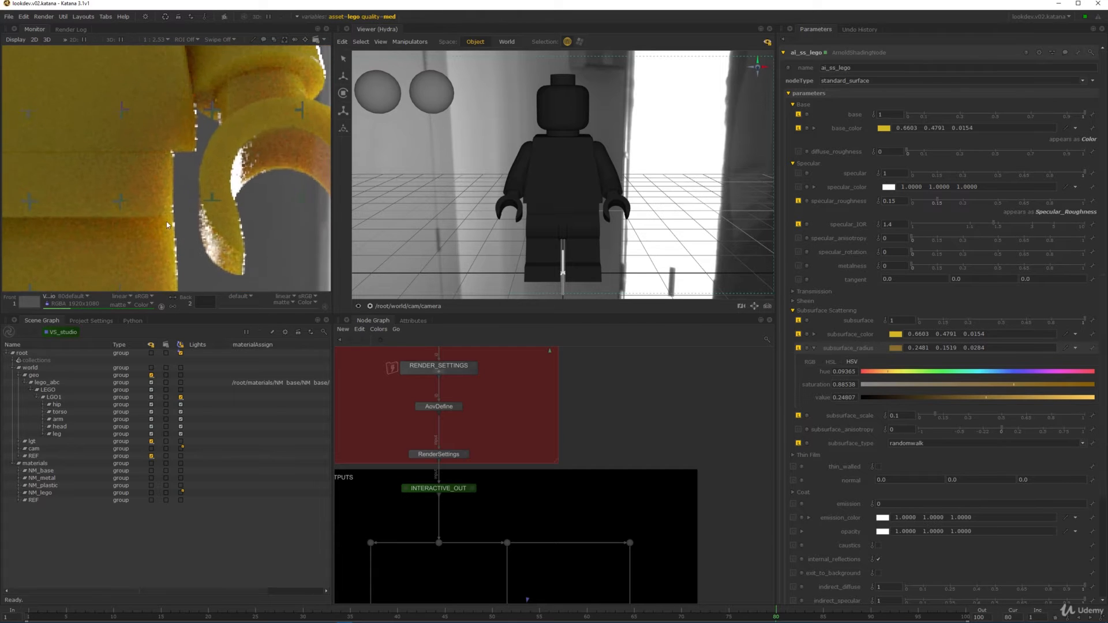
- Review the whole figure, then show the orange Lego reference photo in slot 2
{"action": "right_click_drag", "start_coordinate": [167, 225], "coordinate": [129, 223], "text": "alt"}
{"action": "right_click_drag", "start_coordinate": [217, 214], "coordinate": [106, 198], "text": "alt"}
{"action": "right_click_drag", "start_coordinate": [192, 222], "coordinate": [254, 215], "text": "alt"}
{"action": "middle_click_drag", "start_coordinate": [257, 189], "coordinate": [195, 139]}
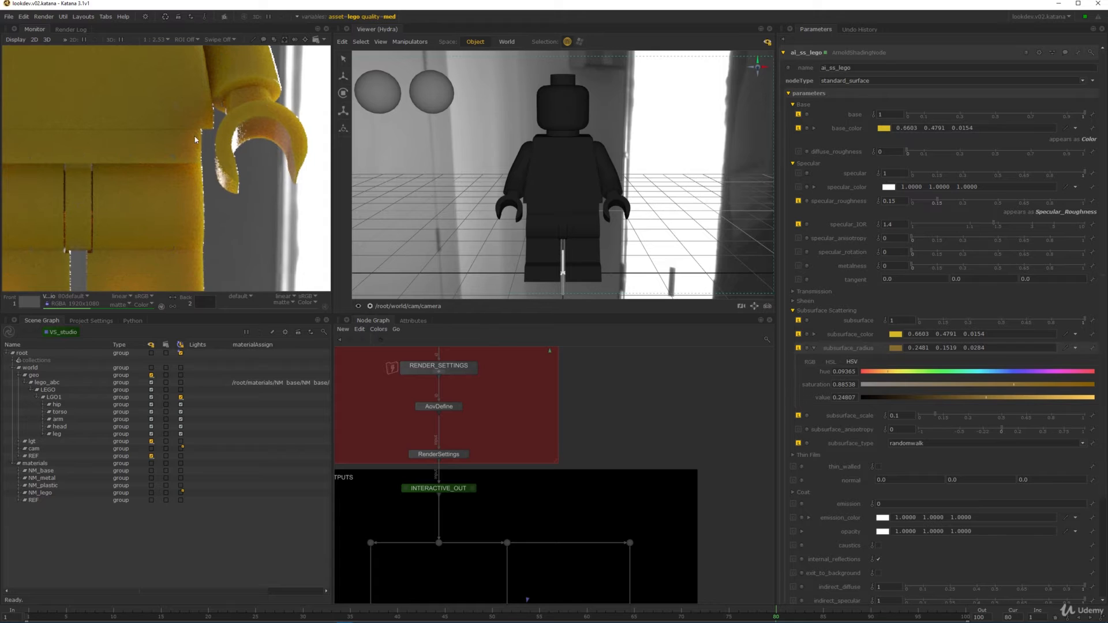
{"action": "scroll", "coordinate": [204, 162], "scroll_direction": "down", "scroll_amount": 3}
{"action": "mouse_move", "coordinate": [219, 176]}
{"action": "middle_mouse_down"}
{"action": "mouse_move", "coordinate": [200, 143]}
{"action": "mouse_move", "coordinate": [224, 190]}
{"action": "middle_mouse_up"}
{"action": "key", "text": "2"}
{"action": "scroll", "coordinate": [149, 159], "scroll_direction": "down", "scroll_amount": 3}
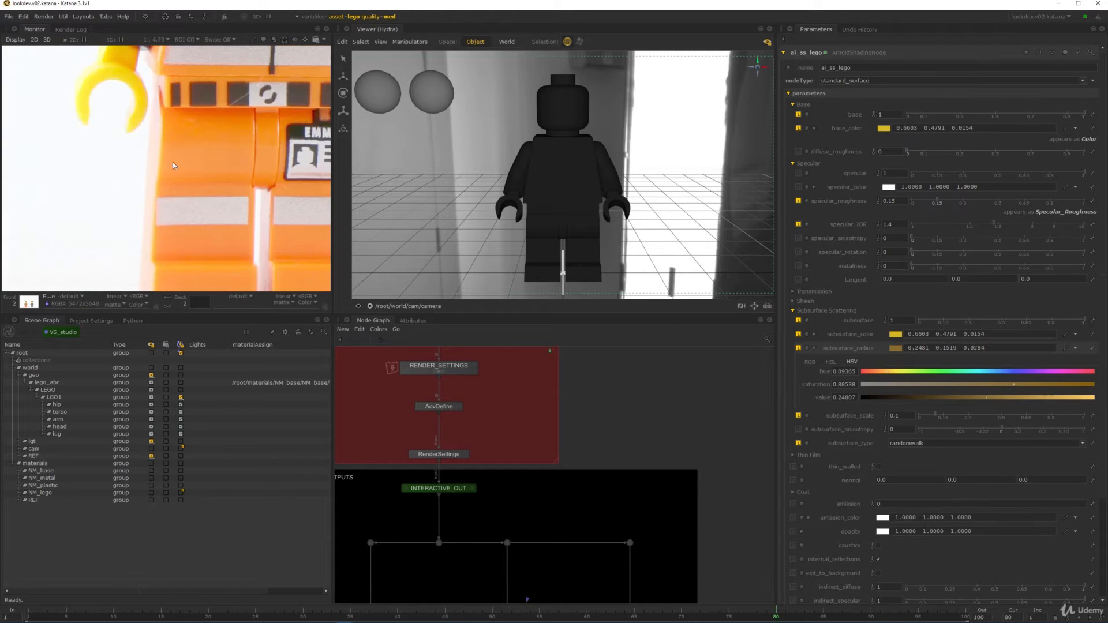
- Pan the orange Emmet reference photo across both hands and the blue arm, then shrink it
{"action": "scroll", "coordinate": [196, 167], "scroll_direction": "down", "scroll_amount": 7}
{"action": "middle_click_drag", "start_coordinate": [97, 218], "coordinate": [225, 137]}
{"action": "scroll", "coordinate": [247, 147], "scroll_direction": "up", "scroll_amount": 6}
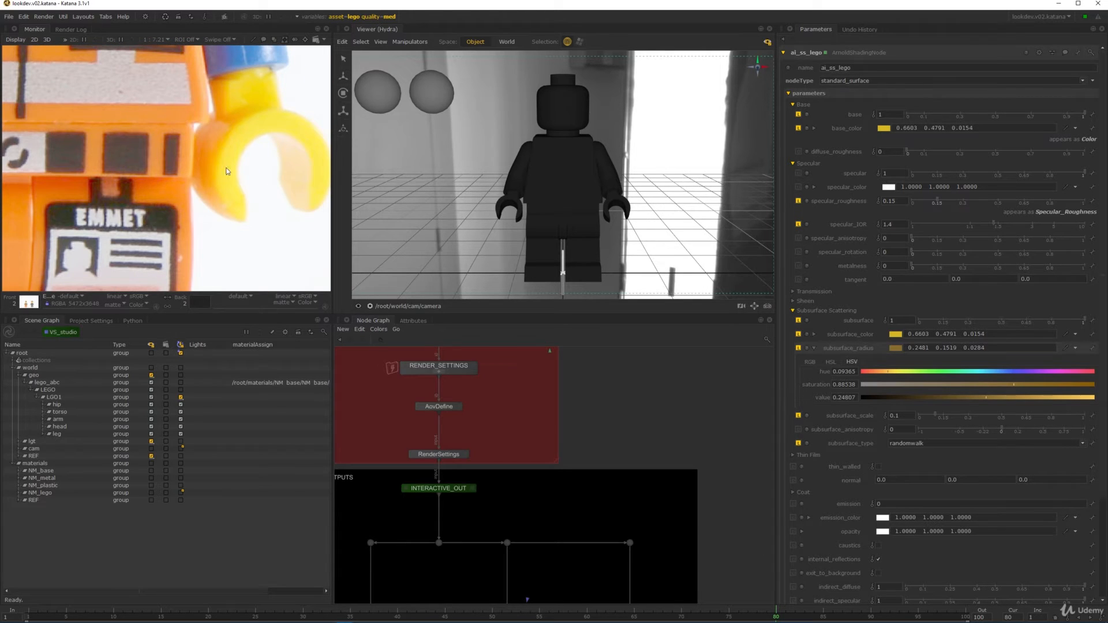
{"action": "middle_click_drag", "start_coordinate": [75, 168], "coordinate": [254, 171]}
{"action": "middle_click_drag", "start_coordinate": [70, 173], "coordinate": [280, 171]}
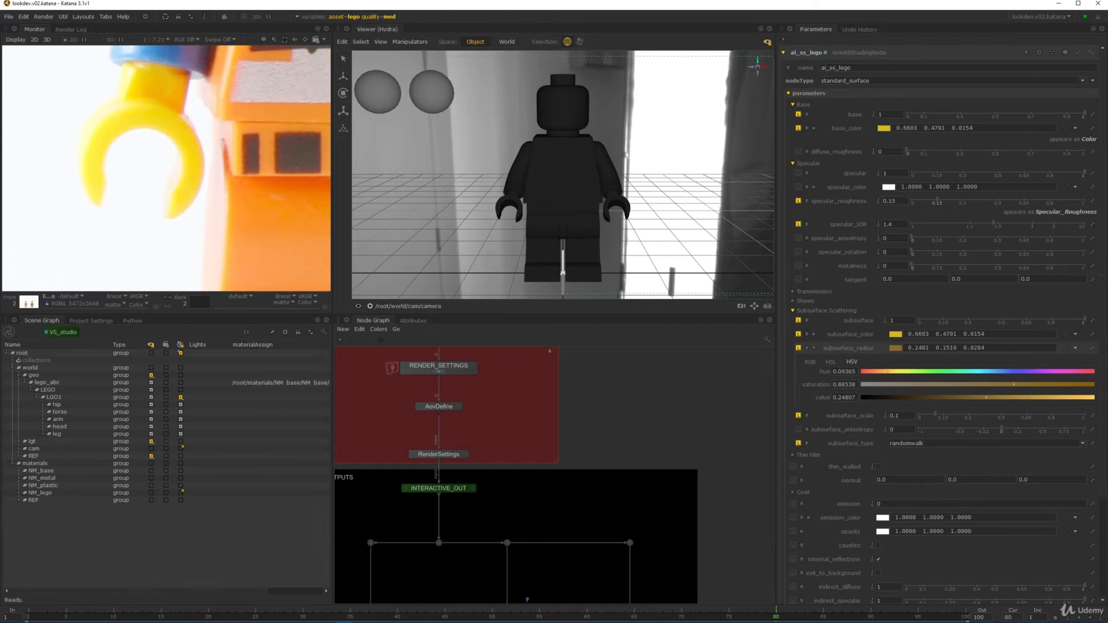
{"action": "middle_click_drag", "start_coordinate": [254, 115], "coordinate": [225, 137]}
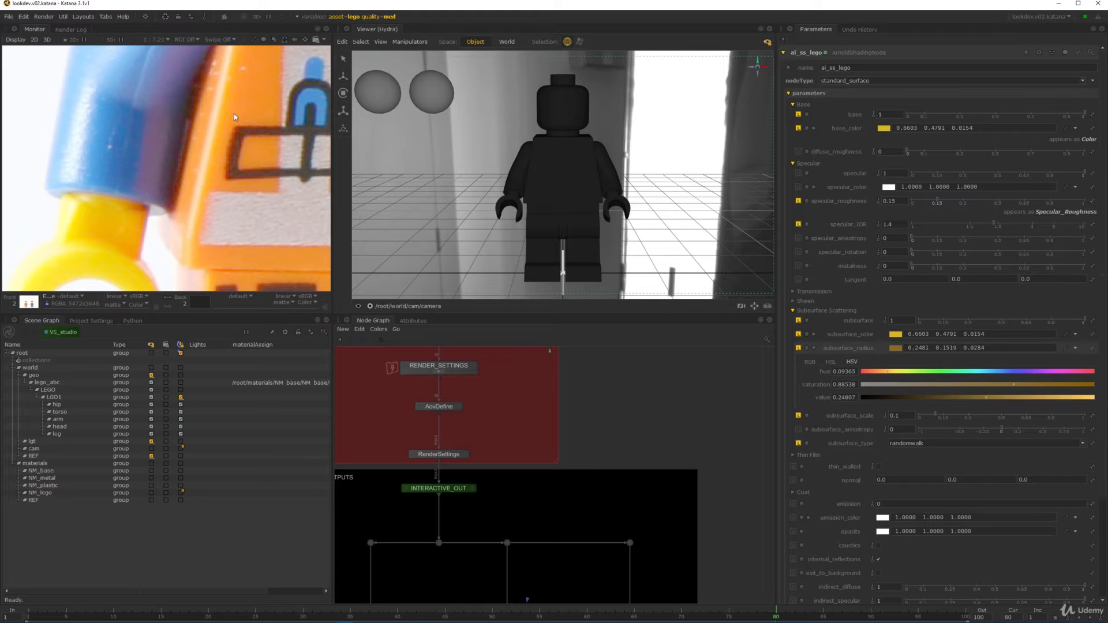
{"action": "scroll", "coordinate": [261, 109], "scroll_direction": "down", "scroll_amount": 5}
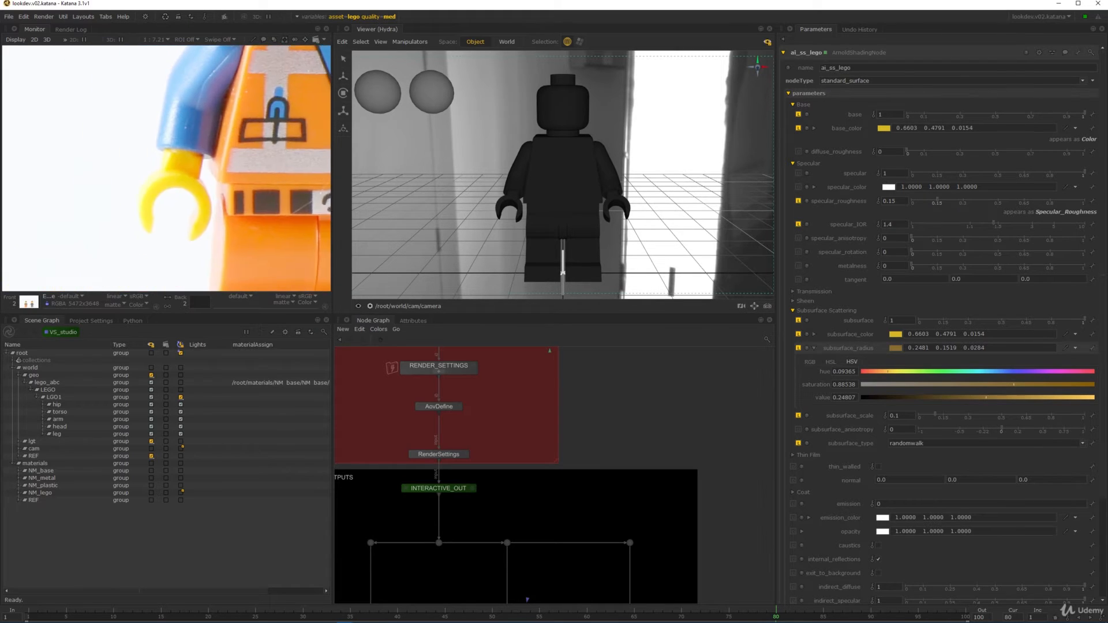
{"action": "scroll", "coordinate": [167, 154], "scroll_direction": "down", "scroll_amount": 1}
{"action": "middle_click_drag", "start_coordinate": [167, 154], "coordinate": [196, 110]}
- Switch the Monitor back to the render and inspect the hand, hips and yellow head
{"action": "key", "text": "1"}
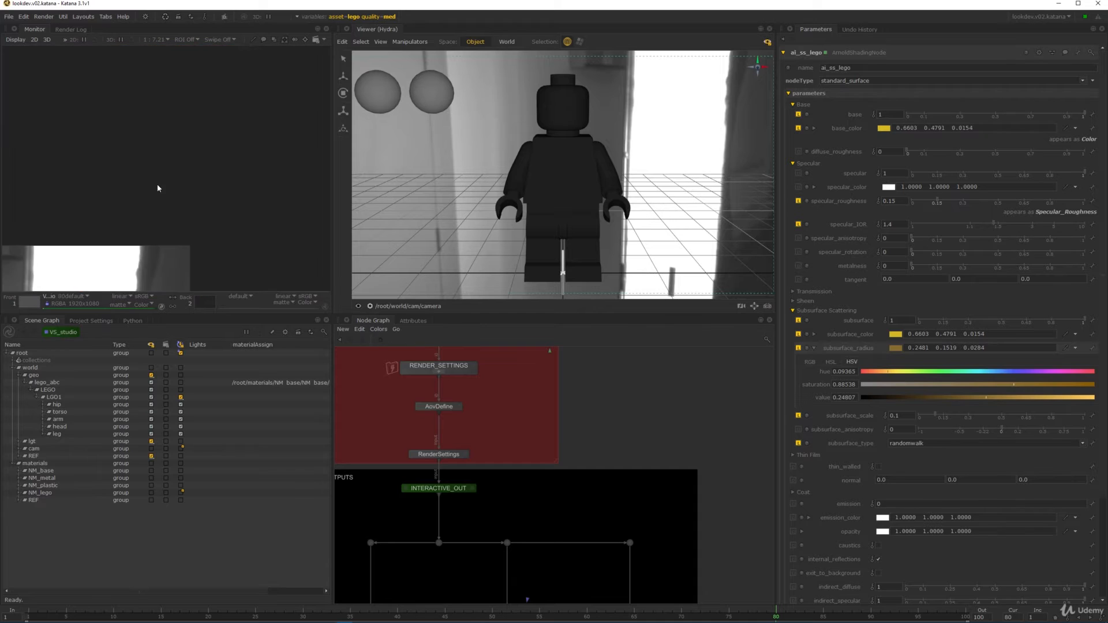
{"action": "middle_click_drag", "start_coordinate": [158, 188], "coordinate": [254, 49]}
{"action": "middle_click_drag", "start_coordinate": [173, 215], "coordinate": [257, 145]}
{"action": "scroll", "coordinate": [160, 198], "scroll_direction": "up", "scroll_amount": 3}
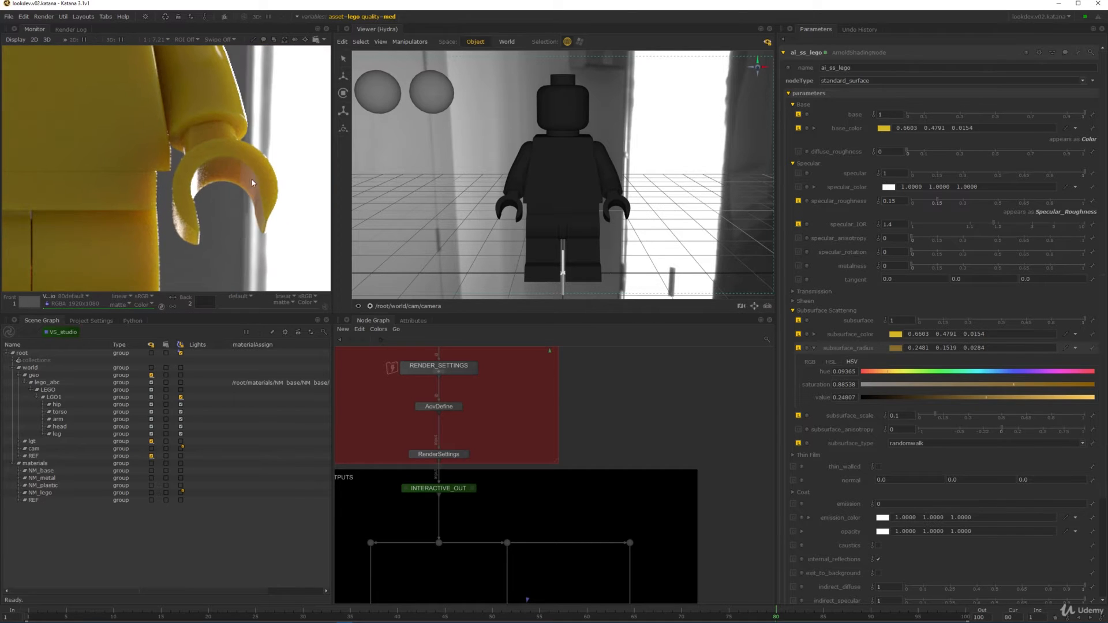
{"action": "middle_click_drag", "start_coordinate": [154, 215], "coordinate": [208, 174]}
{"action": "scroll", "coordinate": [207, 173], "scroll_direction": "down", "scroll_amount": 1}
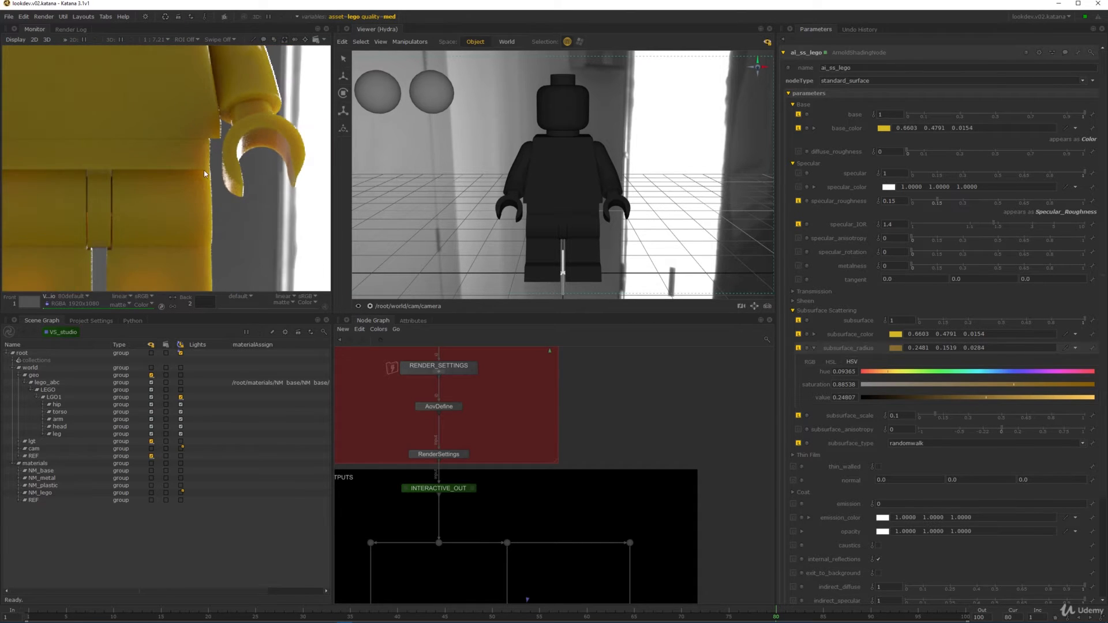
{"action": "scroll", "coordinate": [209, 174], "scroll_direction": "up", "scroll_amount": 1}
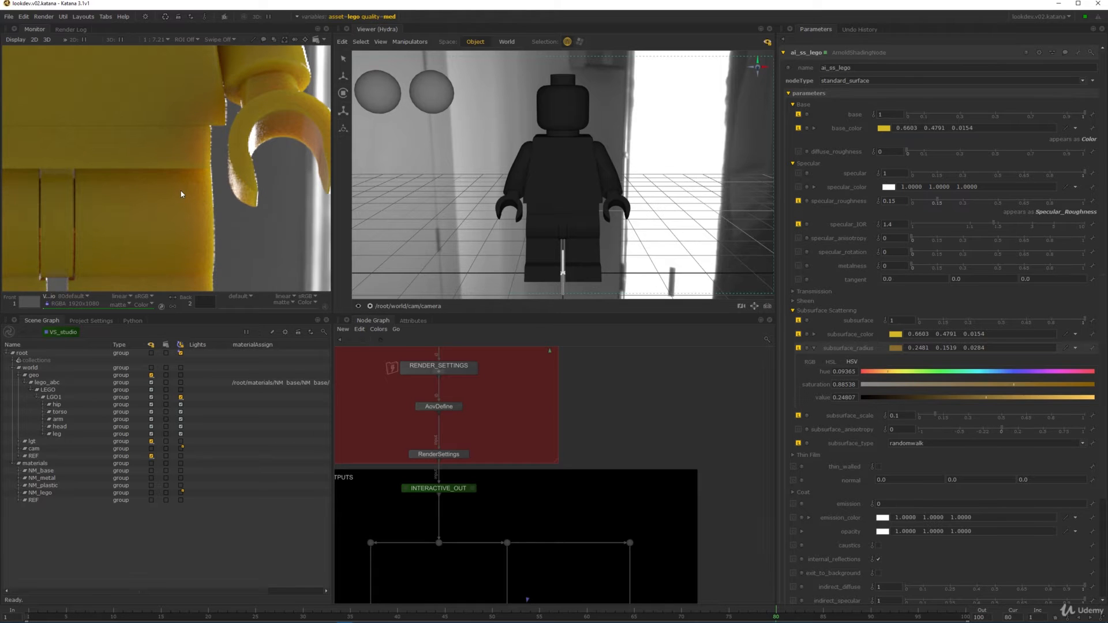
{"action": "scroll", "coordinate": [200, 185], "scroll_direction": "down", "scroll_amount": 2}
{"action": "middle_click_drag", "start_coordinate": [161, 129], "coordinate": [166, 253]}
{"action": "scroll", "coordinate": [188, 179], "scroll_direction": "up", "scroll_amount": 1}
{"action": "scroll", "coordinate": [185, 140], "scroll_direction": "up", "scroll_amount": 2}
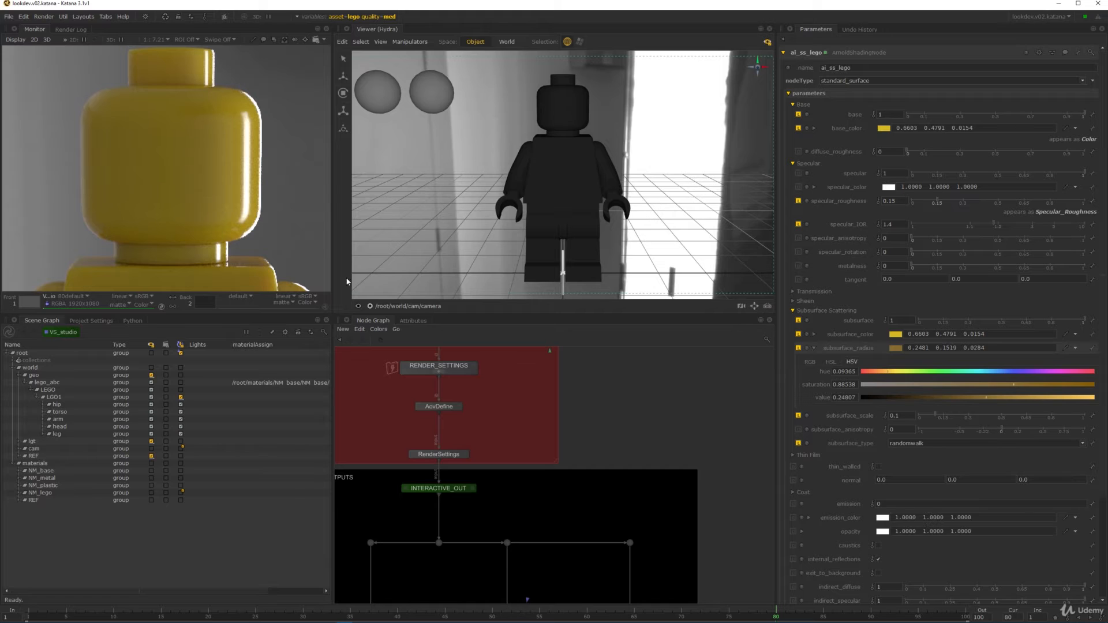
- Pan the Node Graph down to the LOOKDEV_ENV backdrop
{"action": "middle_click_drag", "start_coordinate": [527, 390], "coordinate": [538, 477]}
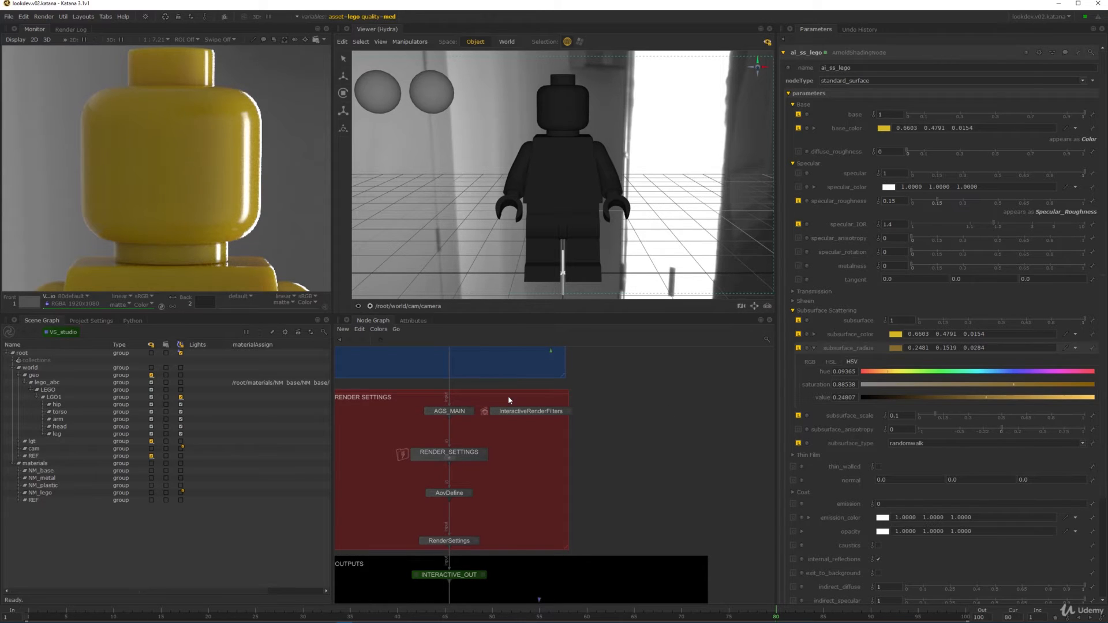
{"action": "scroll", "coordinate": [562, 451], "scroll_direction": "down", "scroll_amount": 4}
{"action": "middle_click_drag", "start_coordinate": [559, 408], "coordinate": [535, 498]}
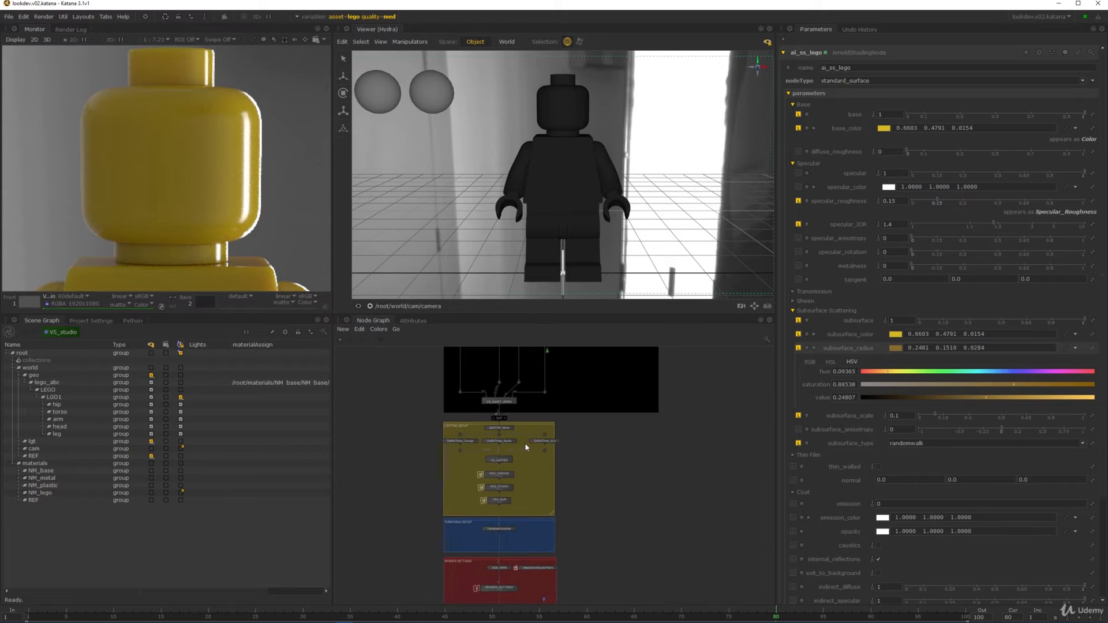
{"action": "middle_click_drag", "start_coordinate": [528, 443], "coordinate": [540, 588]}
{"action": "middle_click_drag", "start_coordinate": [557, 414], "coordinate": [550, 505]}
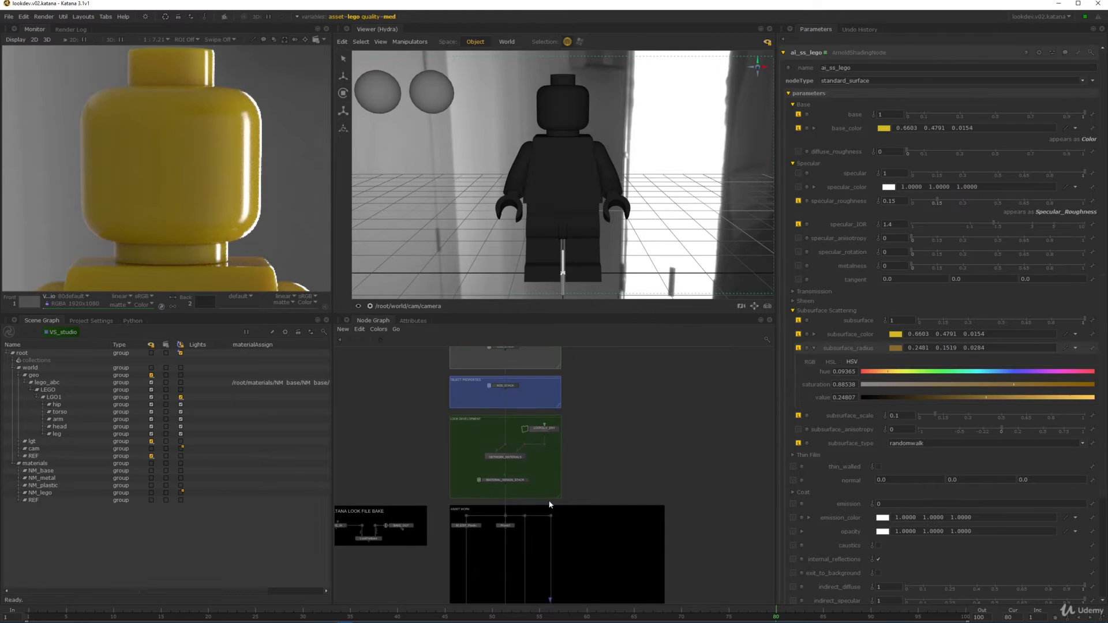
{"action": "scroll", "coordinate": [547, 435], "scroll_direction": "up", "scroll_amount": 7}
- Enter LOOKDEV_ENV and LEGO_NETWORK, moving ai_ss_lego higher to make room
{"action": "middle_click", "coordinate": [561, 405], "text": "ctrl"}
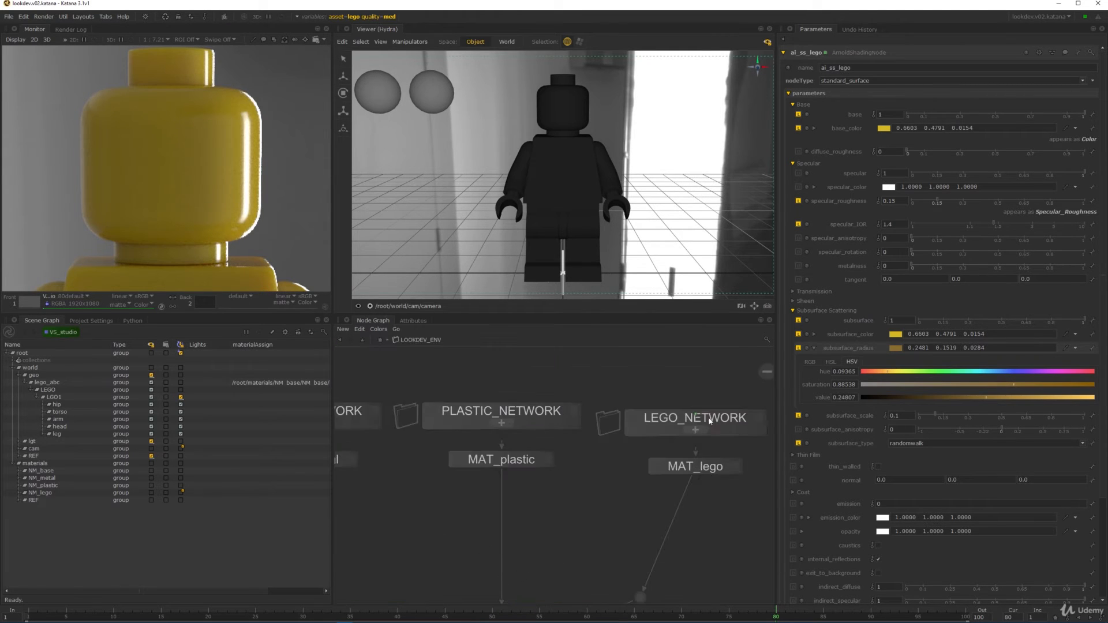
{"action": "middle_click", "coordinate": [578, 411], "text": "ctrl"}
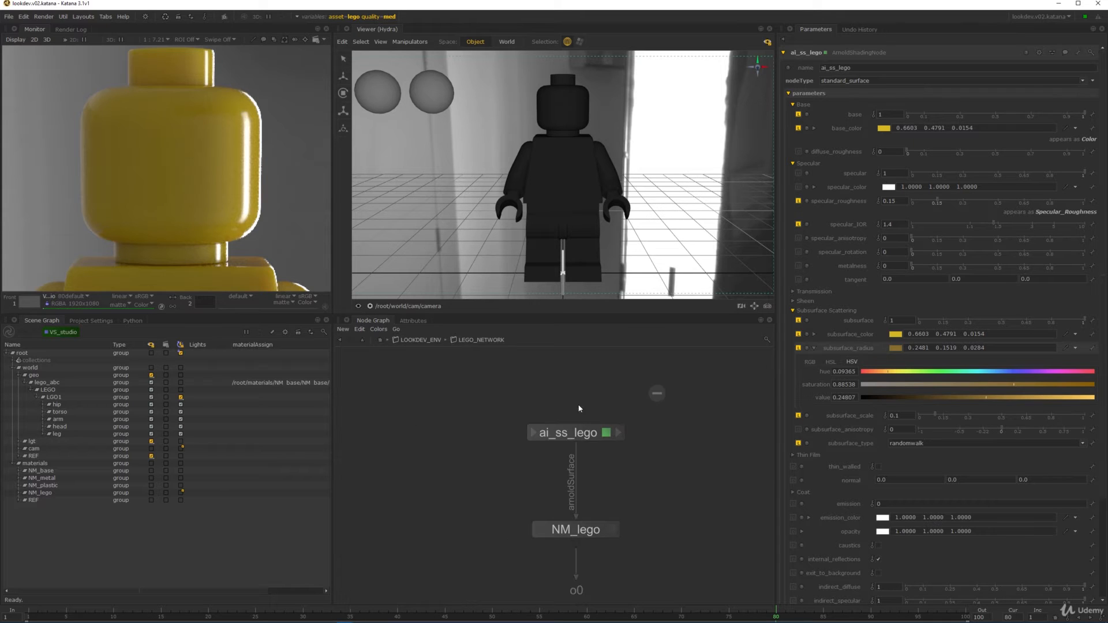
{"action": "left_click_drag", "start_coordinate": [541, 427], "coordinate": [541, 377]}
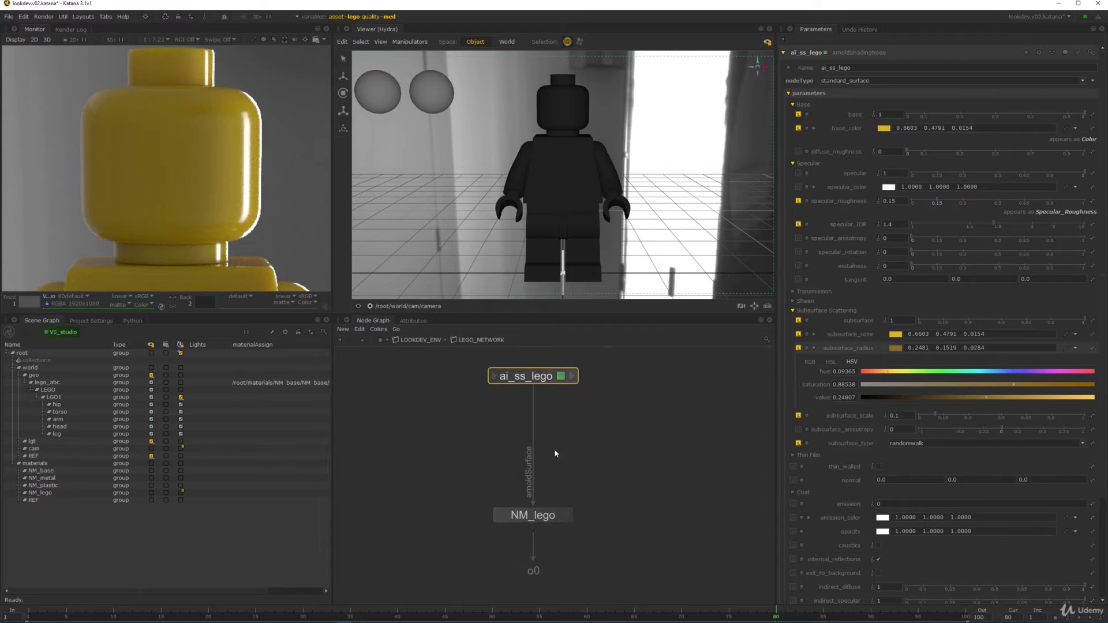
{"action": "middle_click_drag", "start_coordinate": [511, 483], "coordinate": [575, 522]}
- Create a noise node and place it left of ai_ss_lego
{"action": "key", "text": "Tab"}
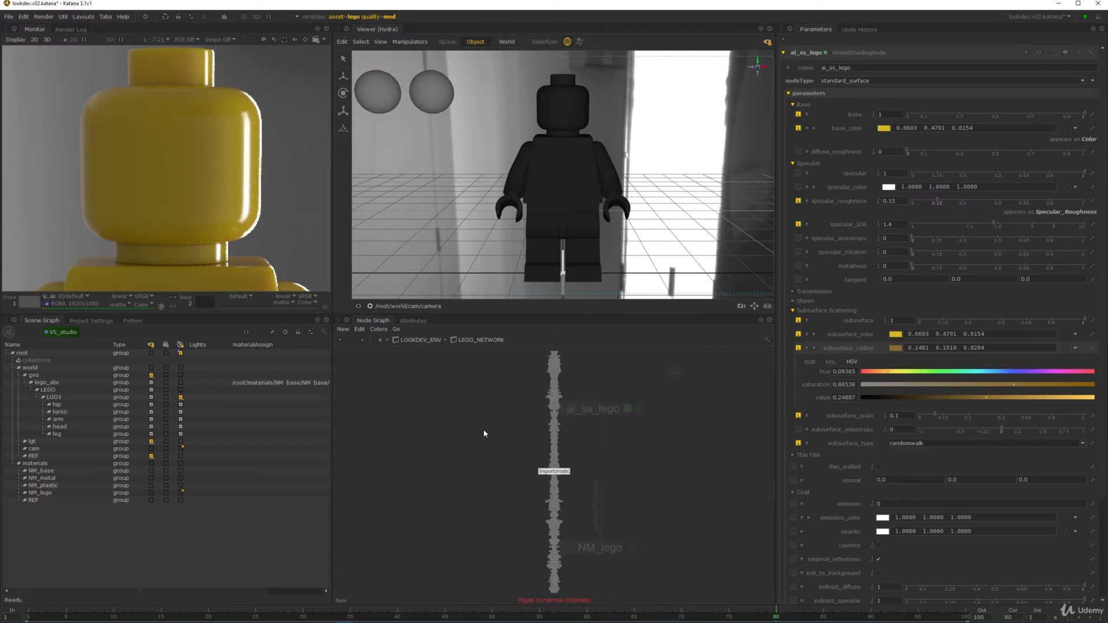
{"action": "key", "text": "Escape"}
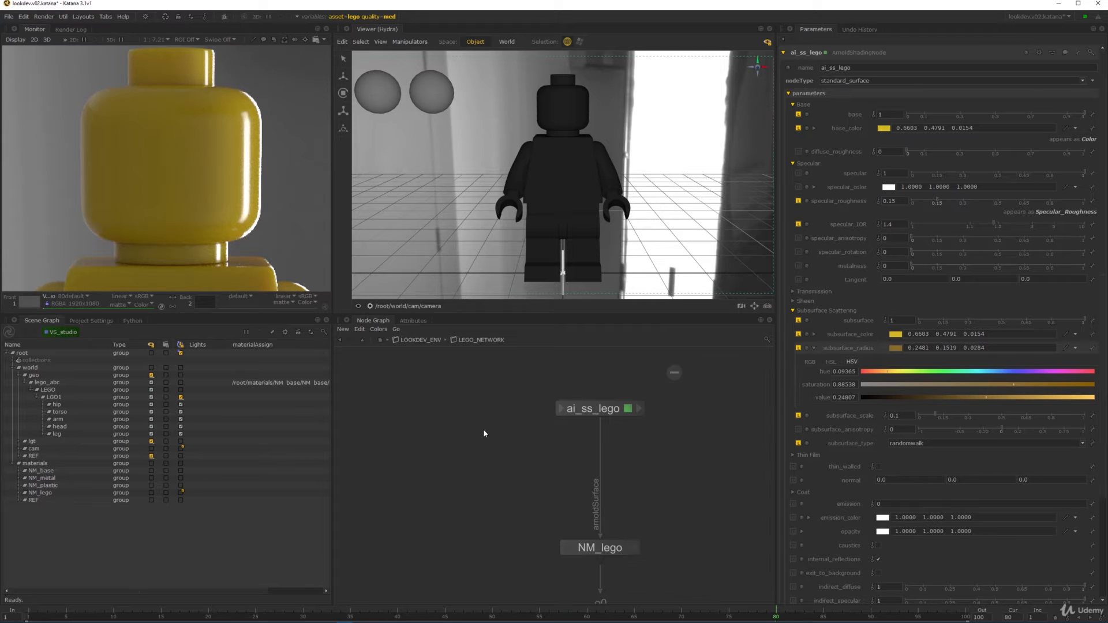
{"action": "key", "text": "Tab"}
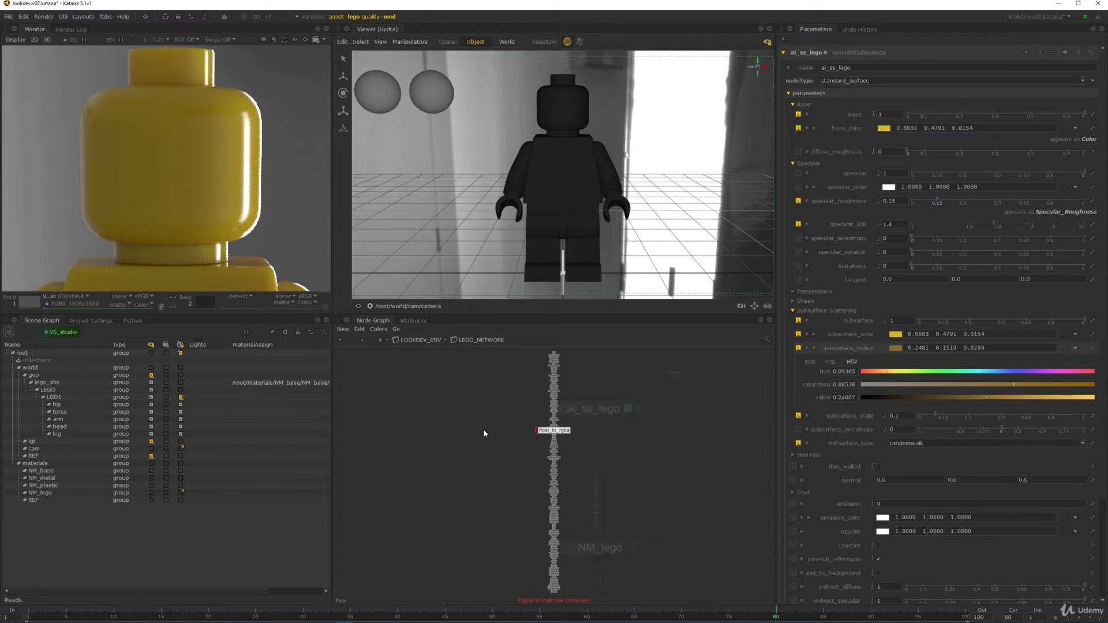
{"action": "type", "text": "noi"}
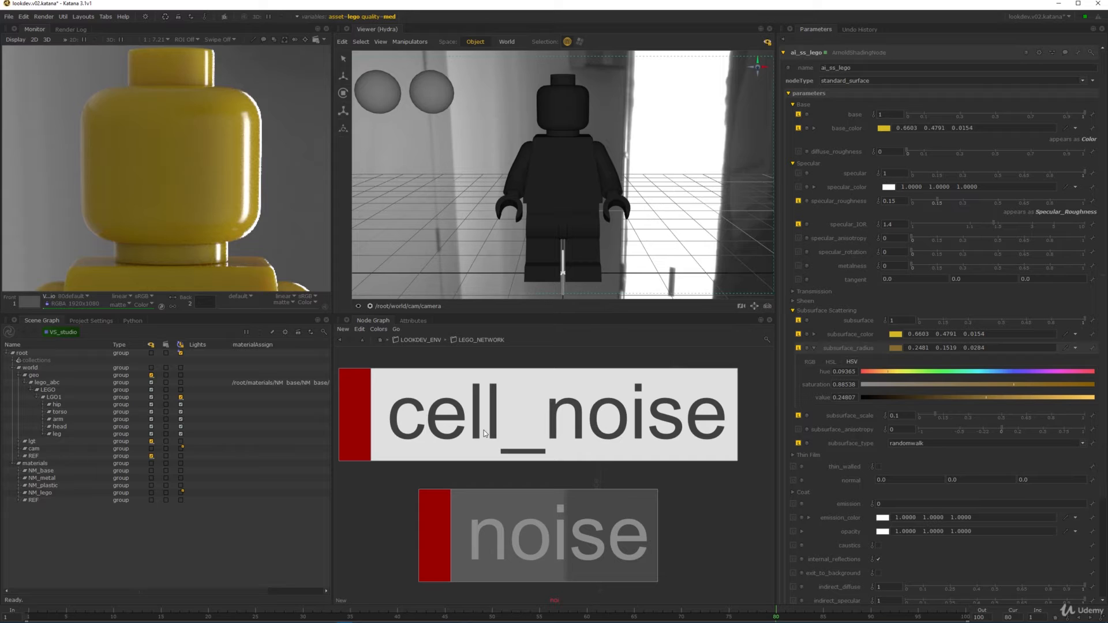
{"action": "key", "text": "Down"}
{"action": "key", "text": "Return"}
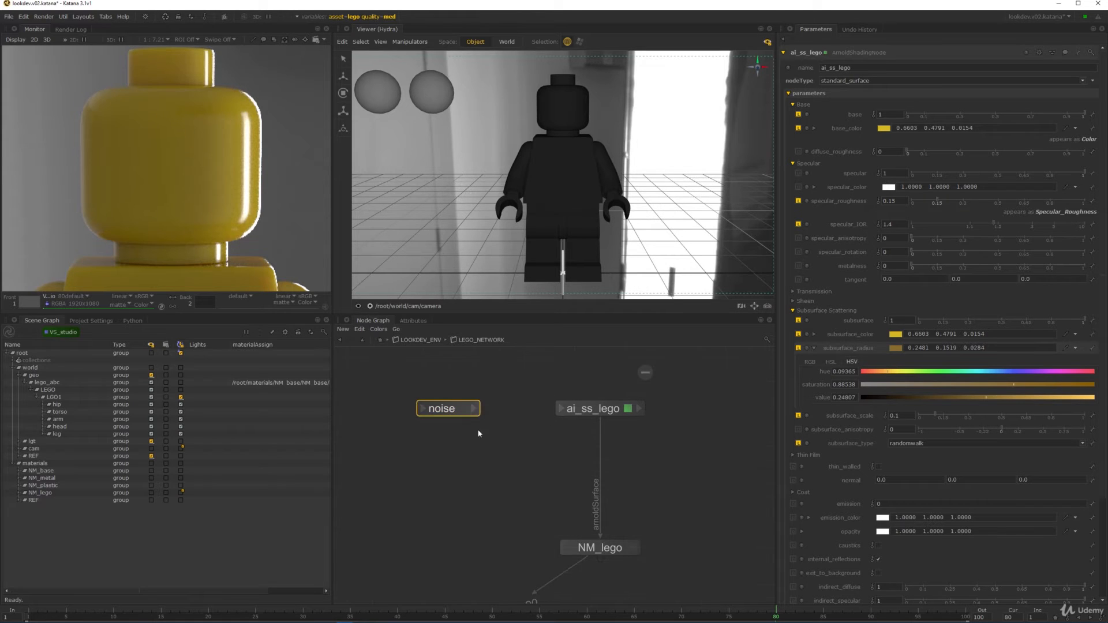
{"action": "left_click", "coordinate": [500, 496]}
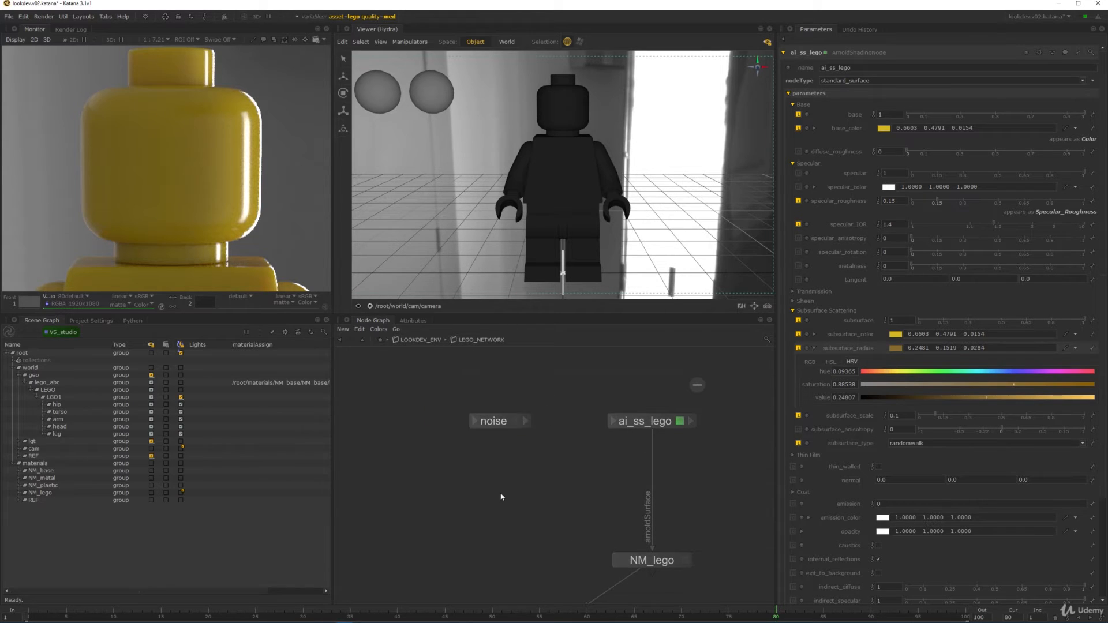
- Create a new ArnoldShadingNode in the network
{"action": "key", "text": "Tab"}
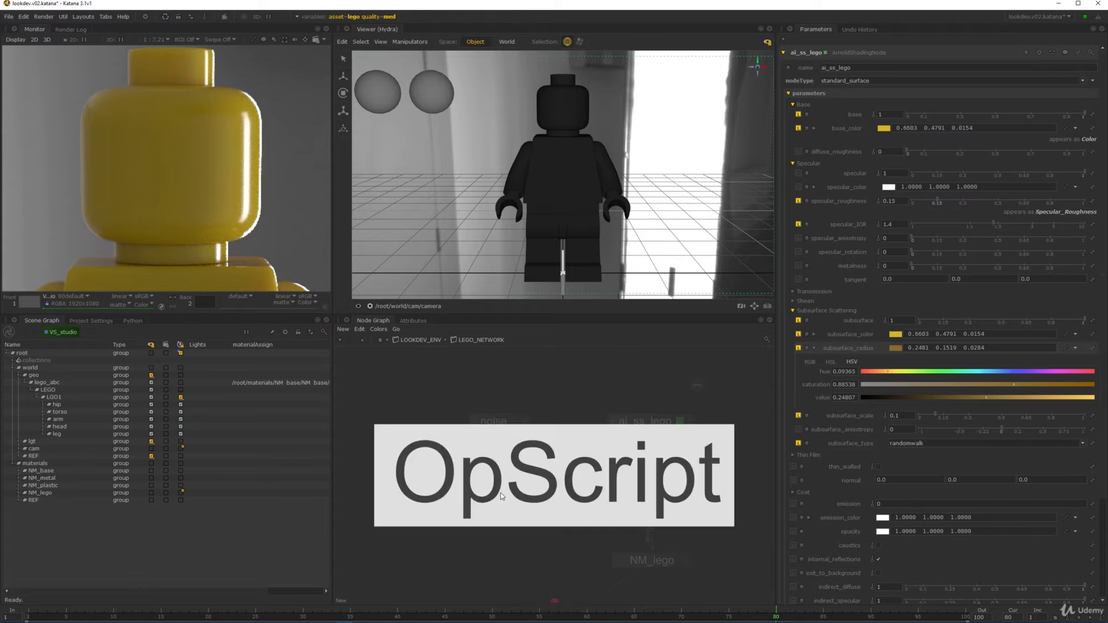
{"action": "type", "text": "osn"}
{"action": "key", "text": "BackSpace"}
{"action": "key", "text": "BackSpace"}
{"action": "key", "text": "BackSpace"}
{"action": "type", "text": "a"}
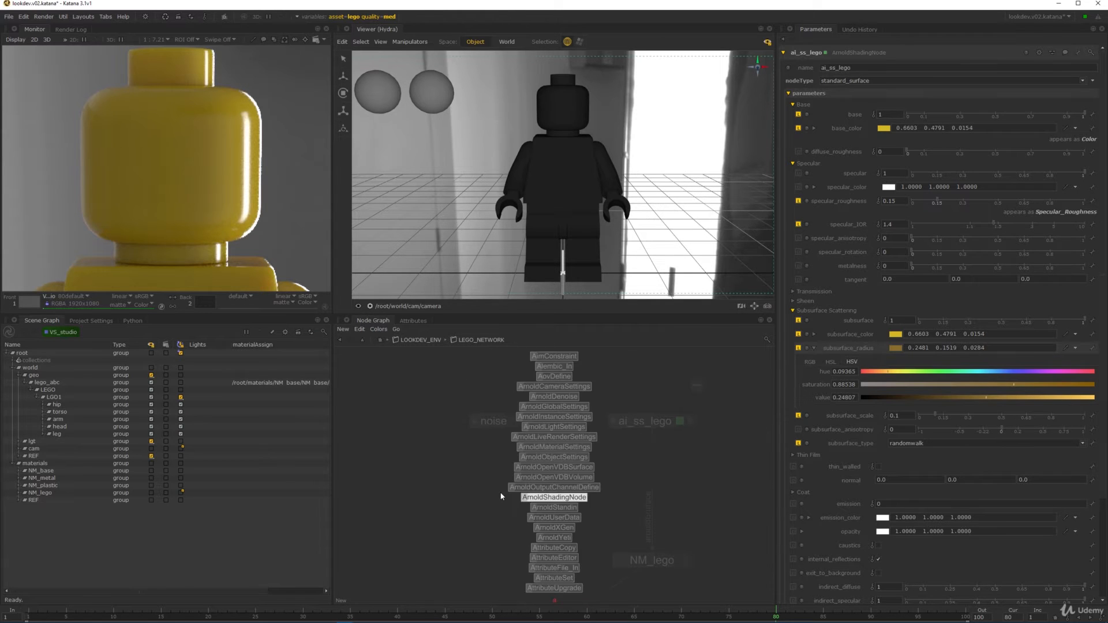
{"action": "key", "text": "Return"}
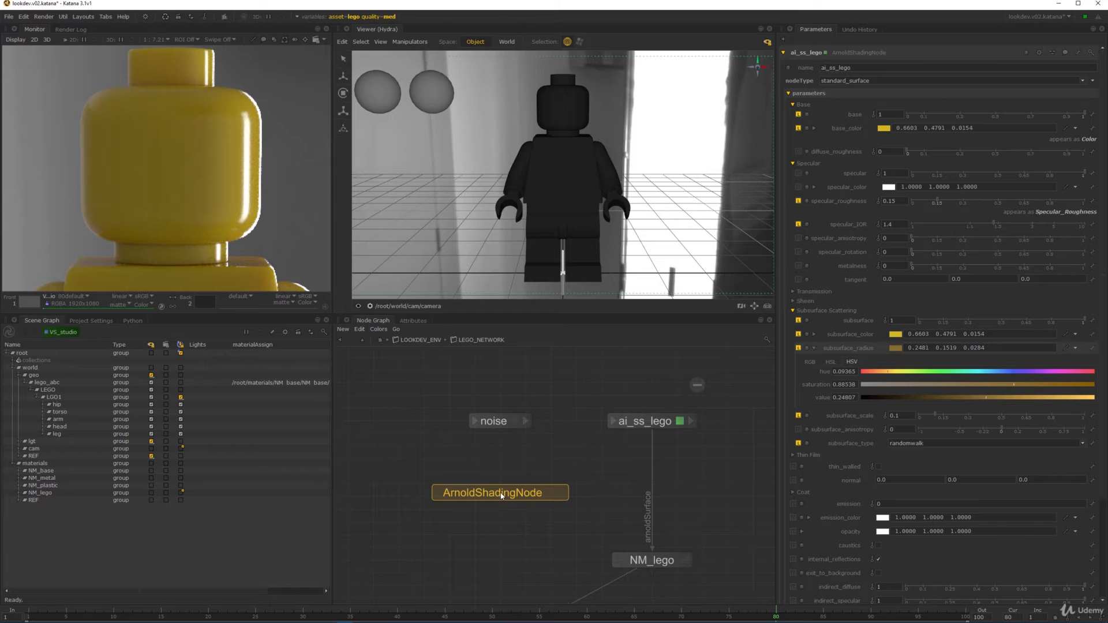
- Place the ArnoldShadingNode, set its type to noise, then delete it
{"action": "left_click", "coordinate": [511, 471]}
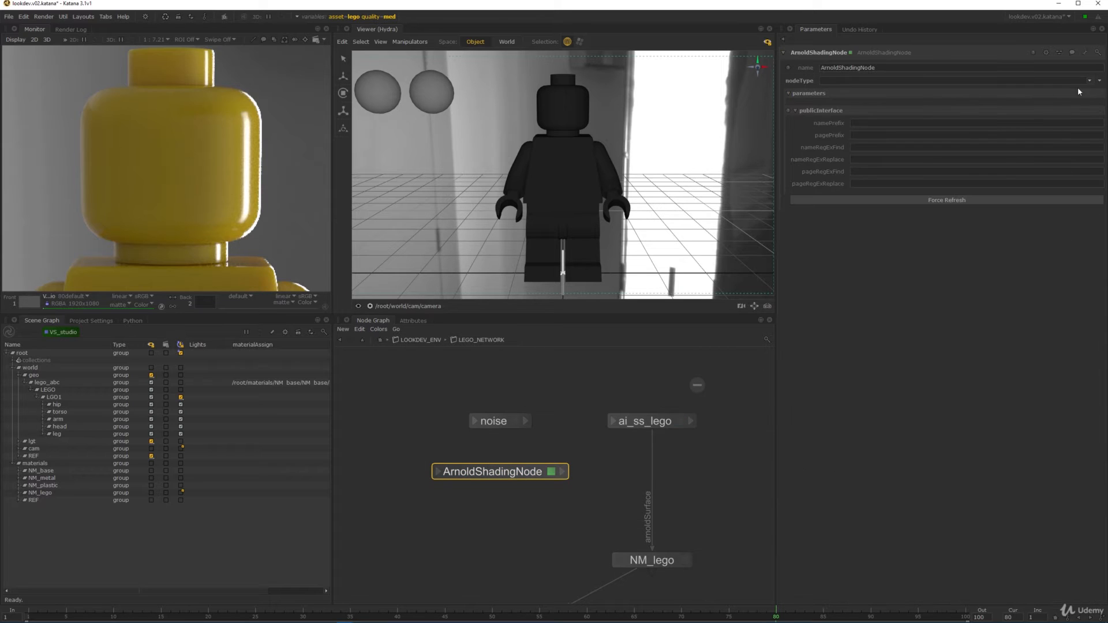
{"action": "left_click", "coordinate": [1083, 82]}
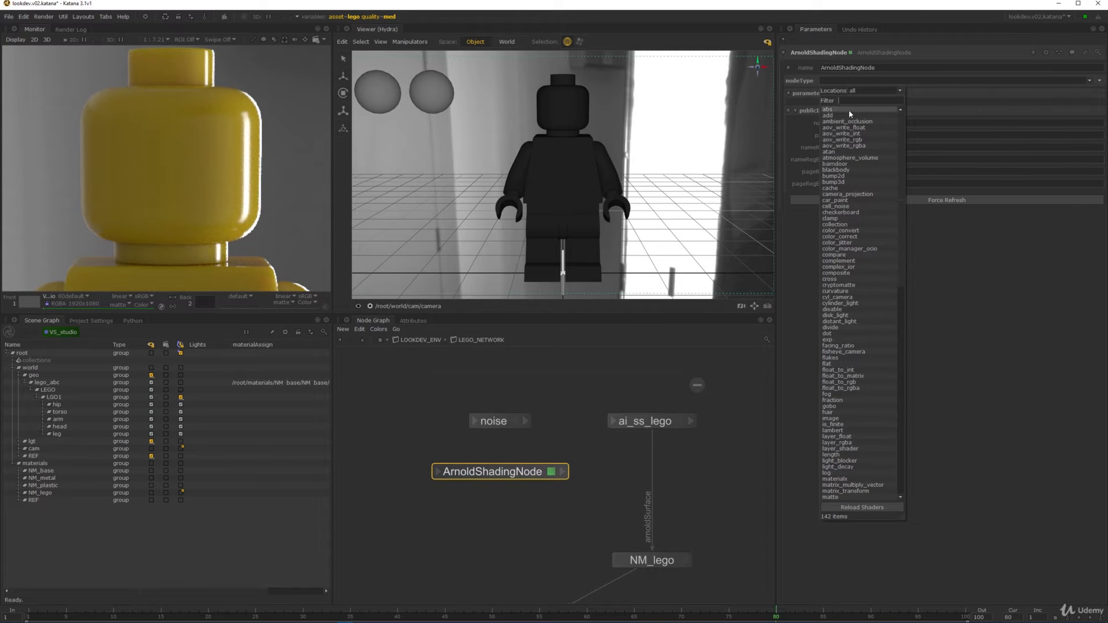
{"action": "type", "text": "no"}
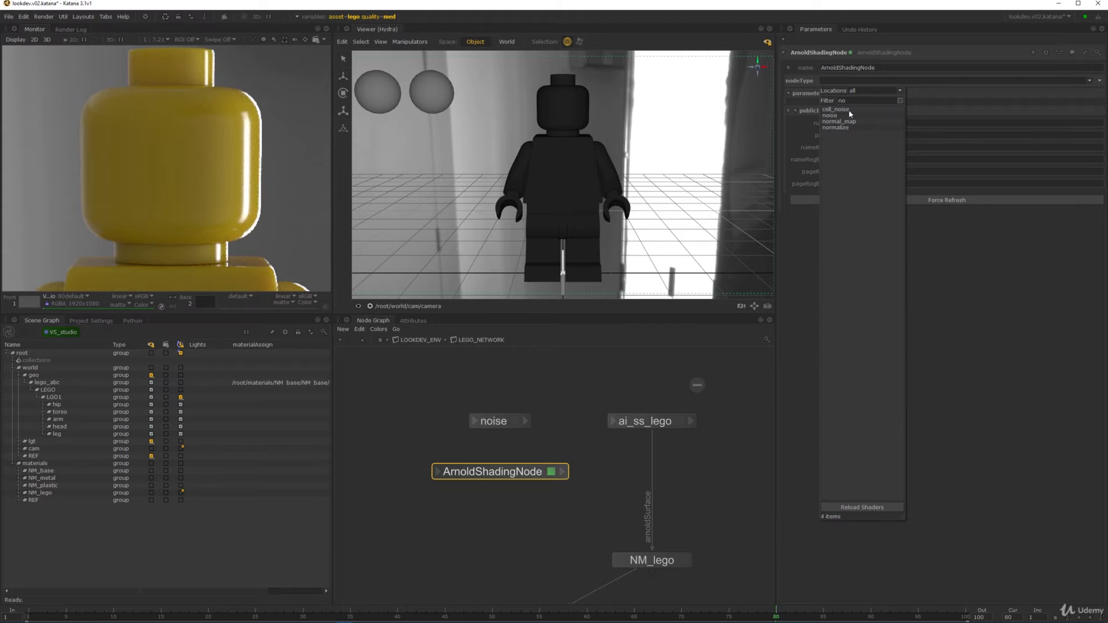
{"action": "left_click", "coordinate": [852, 115]}
{"action": "left_click_drag", "start_coordinate": [473, 476], "coordinate": [448, 475]}
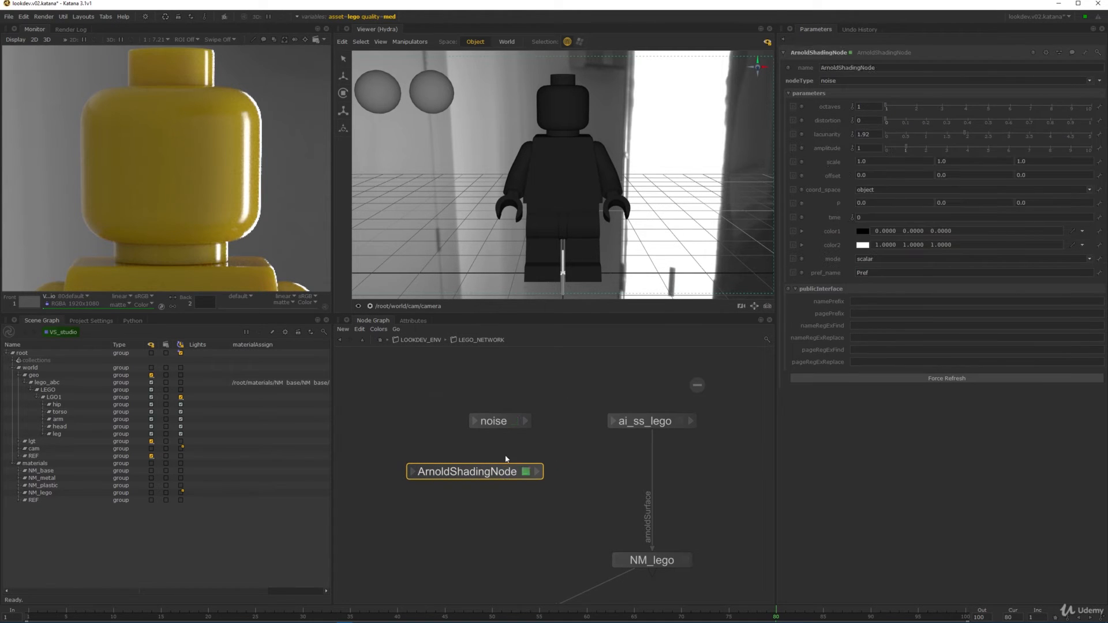
{"action": "key", "text": "Delete"}
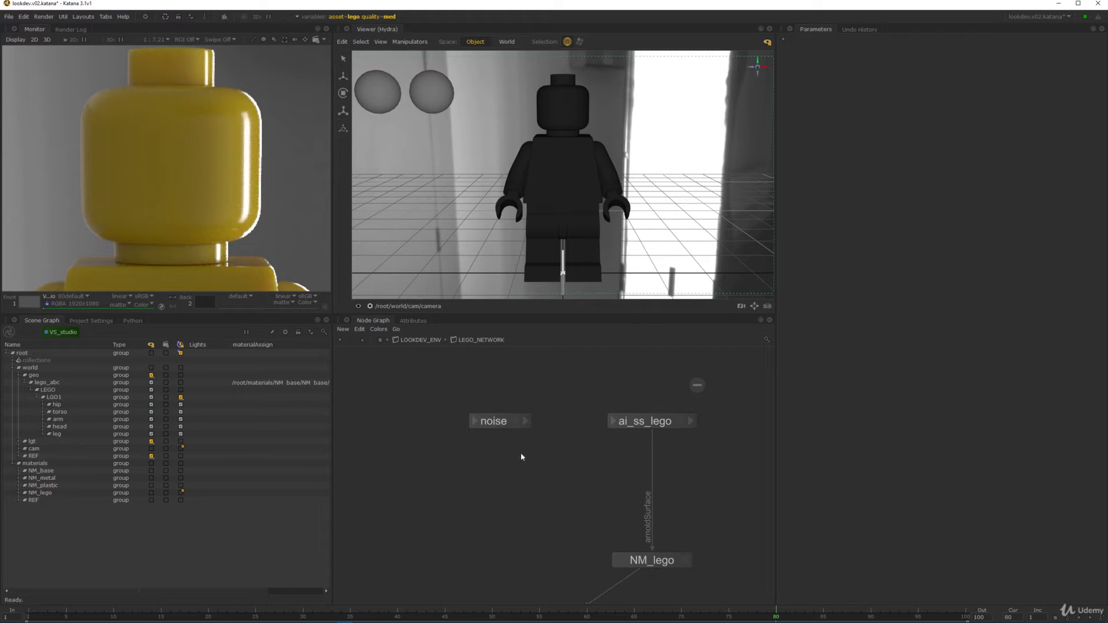
- Add a bump2d node below the noise node and restrict rendering to a rectangle on the head
{"action": "key", "text": "Tab"}
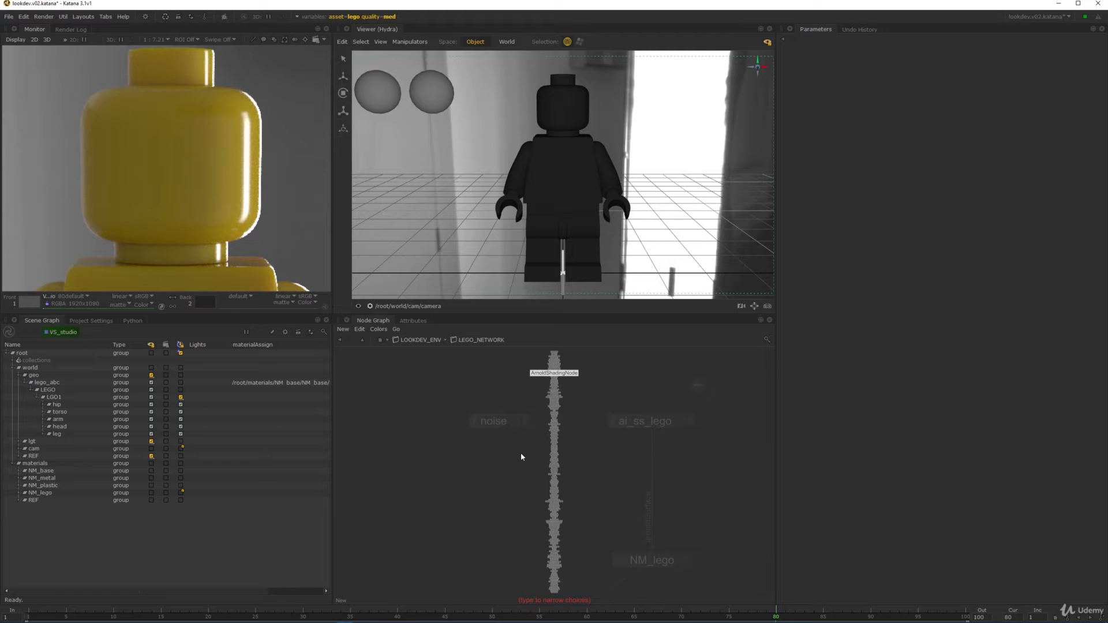
{"action": "type", "text": "bump"}
{"action": "key", "text": "BackSpace"}
{"action": "key", "text": "BackSpace"}
{"action": "key", "text": "BackSpace"}
{"action": "key", "text": "BackSpace"}
{"action": "key", "text": "Escape"}
{"action": "key", "text": "Tab"}
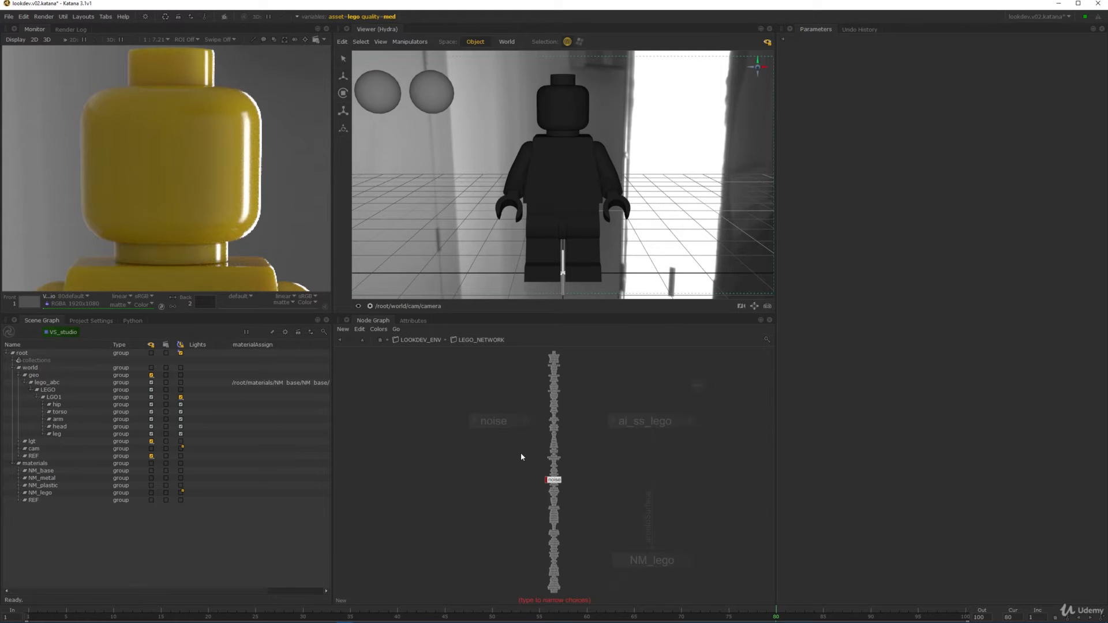
{"action": "type", "text": "bum"}
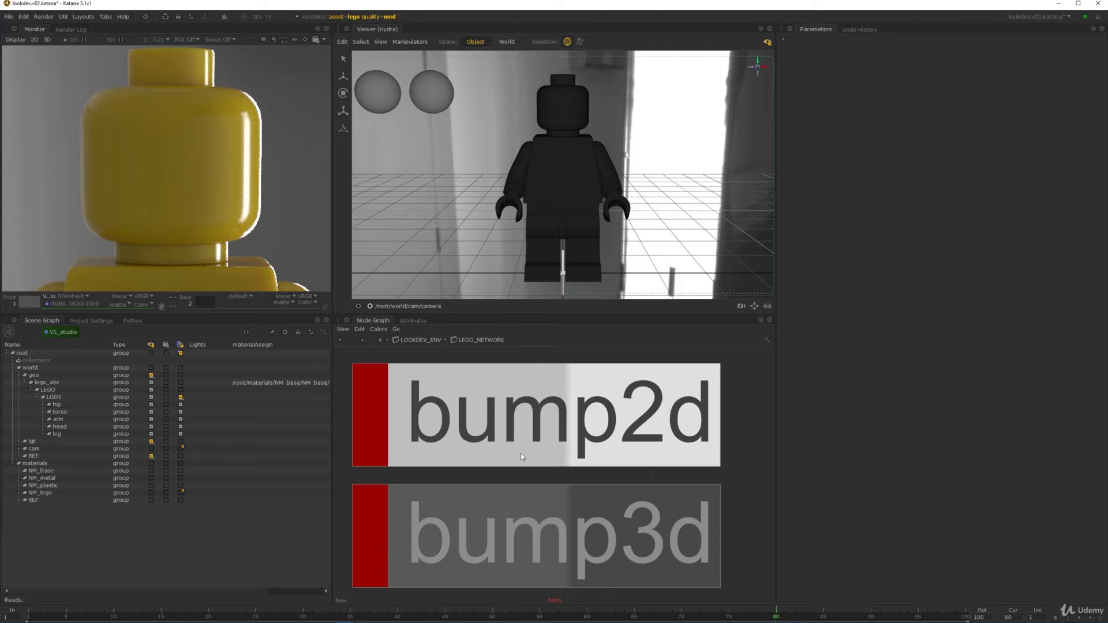
{"action": "left_click", "coordinate": [590, 407]}
{"action": "left_click", "coordinate": [505, 473]}
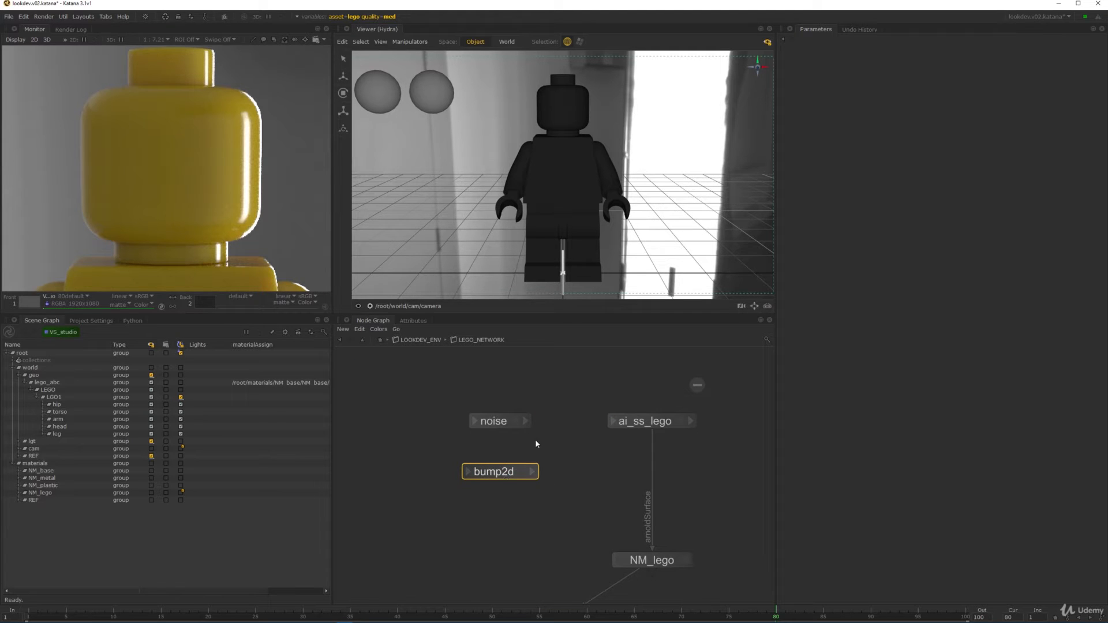
{"action": "mouse_move", "coordinate": [297, 69]}
{"action": "left_mouse_down", "text": "shift"}
{"action": "mouse_move", "coordinate": [240, 154]}
{"action": "mouse_move", "coordinate": [119, 256]}
{"action": "left_mouse_up", "text": "shift"}
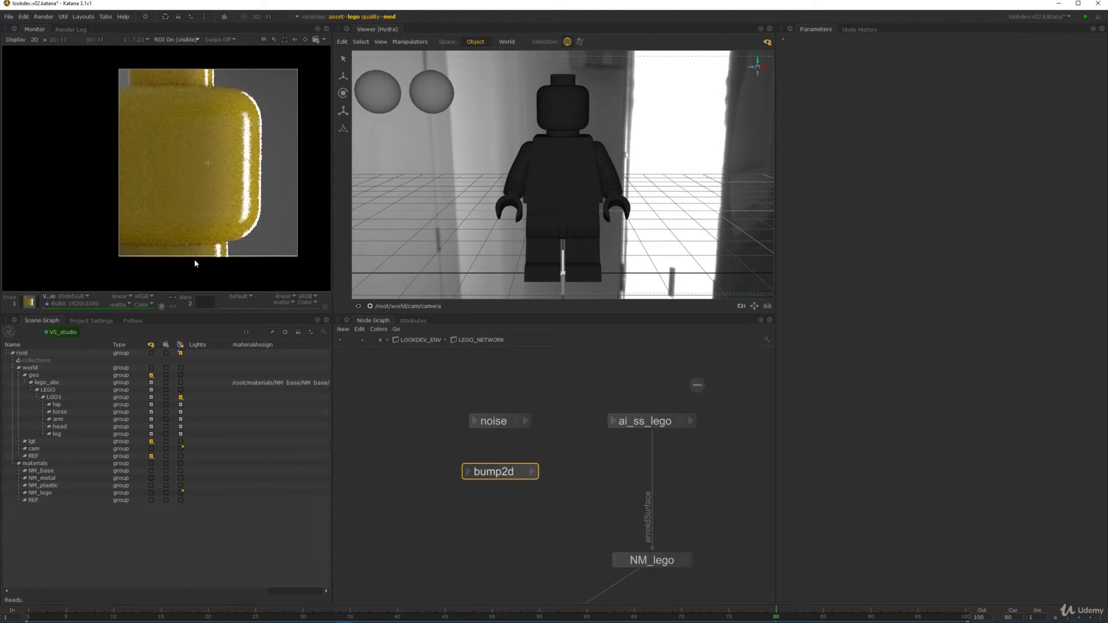
- Connect the noise node's output to bump2d's bump input
{"action": "left_click", "coordinate": [525, 422]}
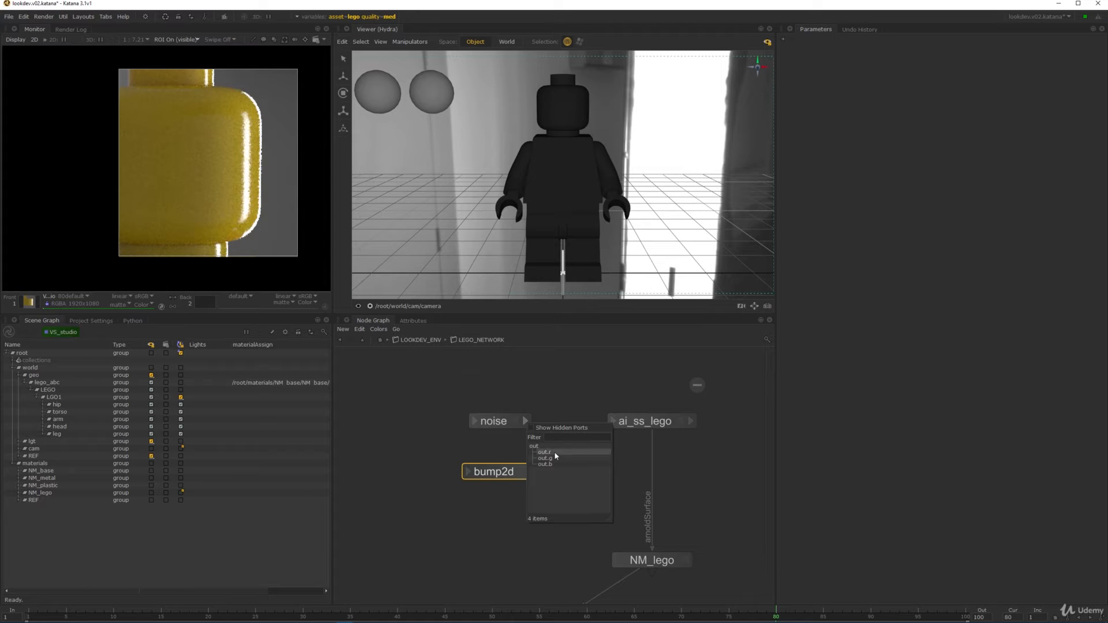
{"action": "left_click", "coordinate": [554, 453]}
{"action": "left_click", "coordinate": [470, 476]}
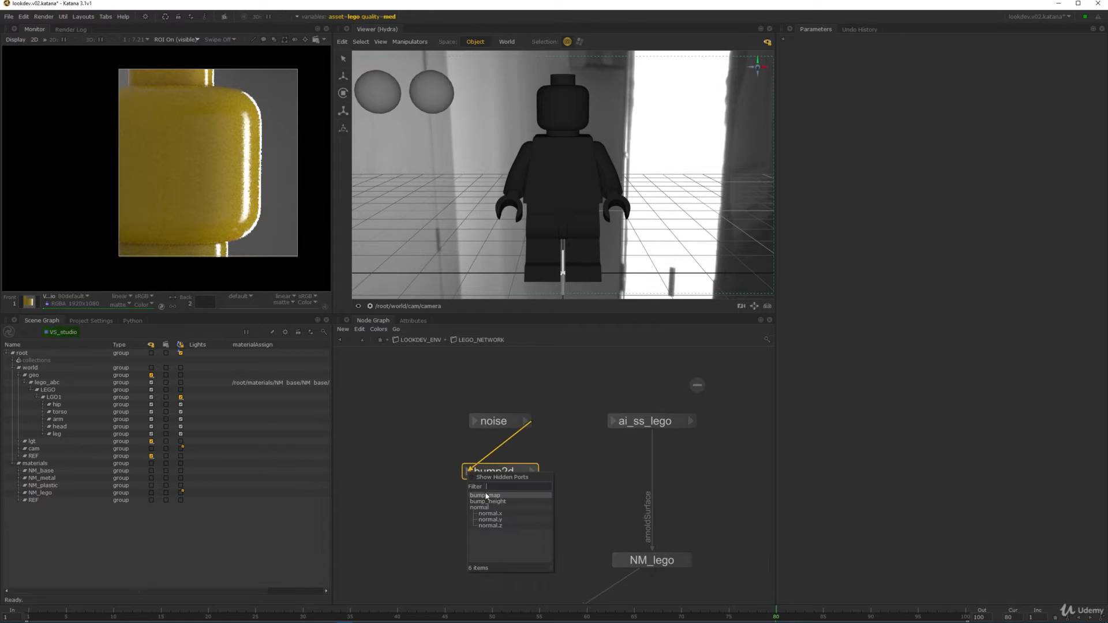
{"action": "left_click", "coordinate": [496, 494]}
- Wire bump2d's output into the ai_ss_lego shader's normal input
{"action": "left_click", "coordinate": [532, 472]}
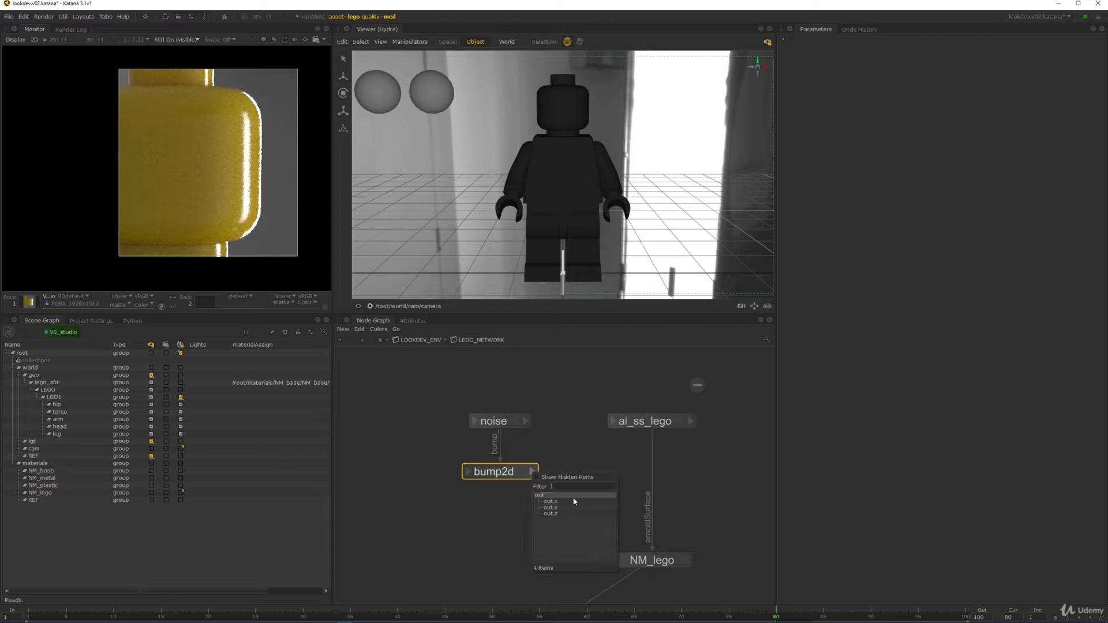
{"action": "left_click", "coordinate": [566, 495]}
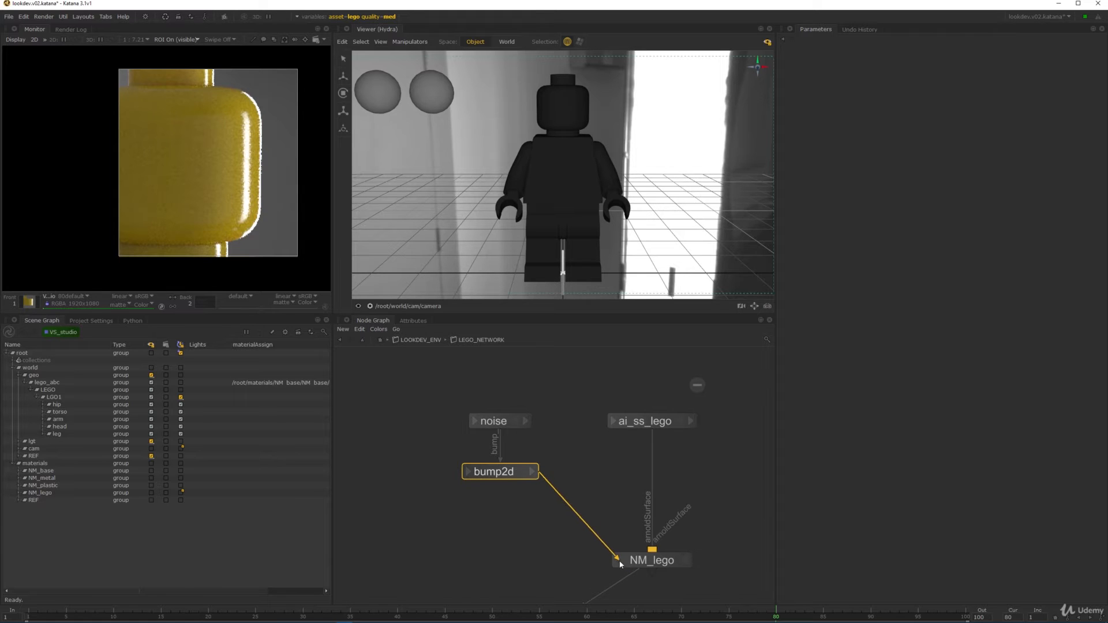
{"action": "left_click", "coordinate": [612, 423]}
{"action": "scroll", "coordinate": [652, 450], "scroll_direction": "down", "scroll_amount": 20}
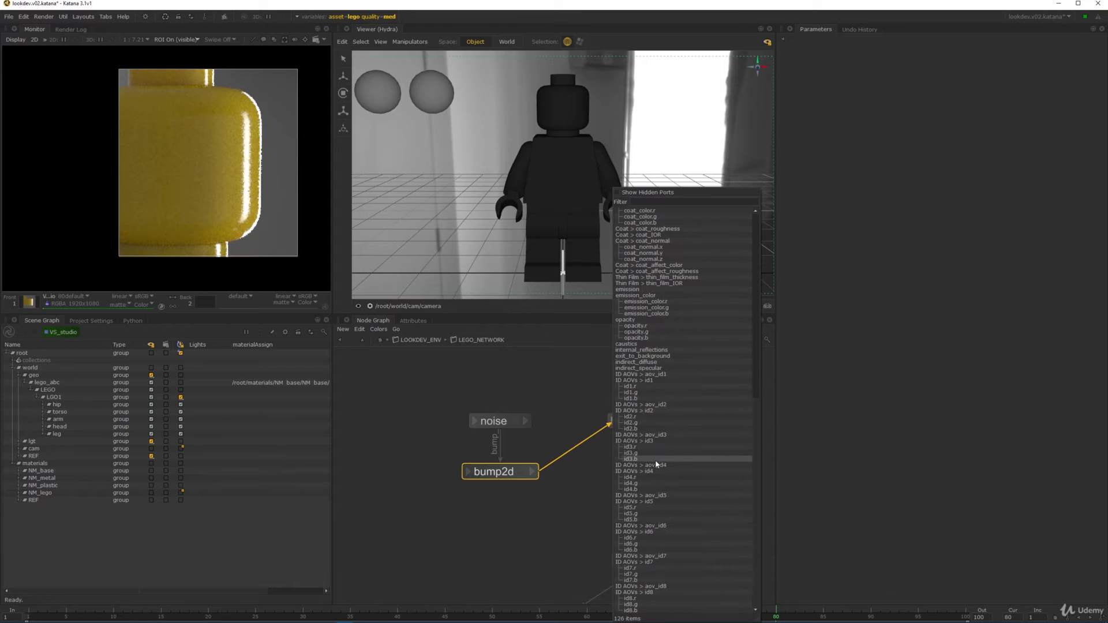
{"action": "scroll", "coordinate": [651, 427], "scroll_direction": "up", "scroll_amount": 4}
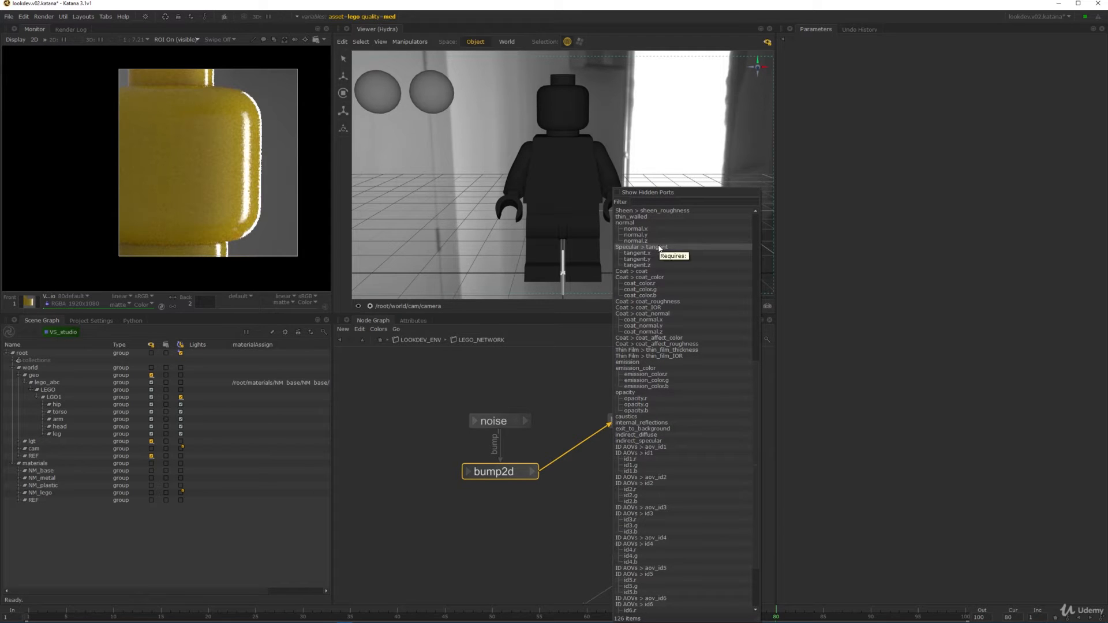
{"action": "type", "text": "nor"}
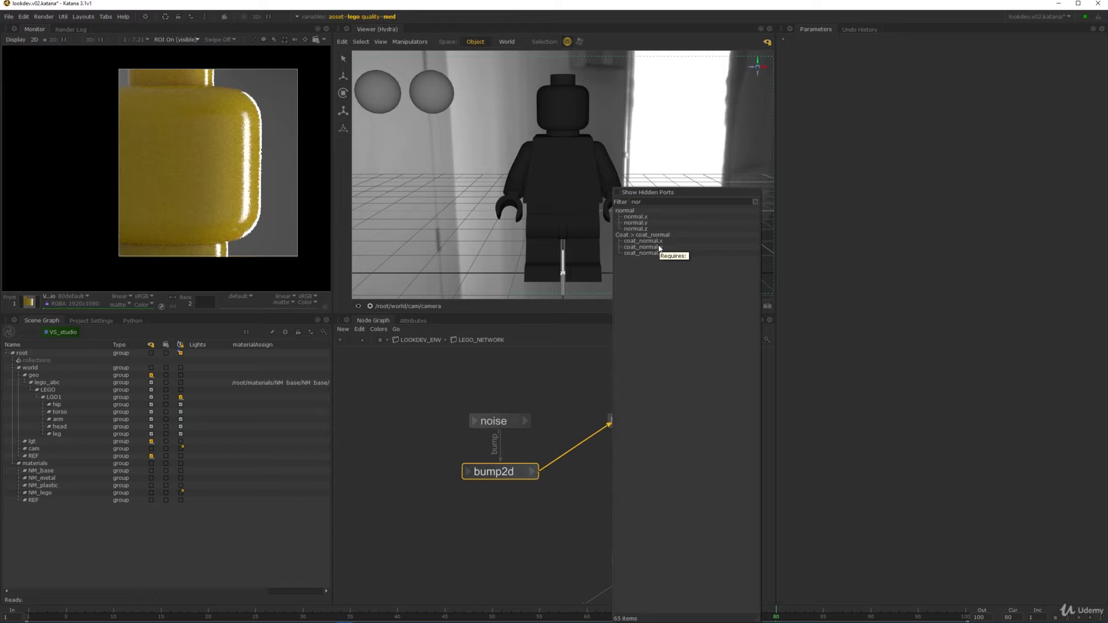
{"action": "left_click", "coordinate": [640, 210]}
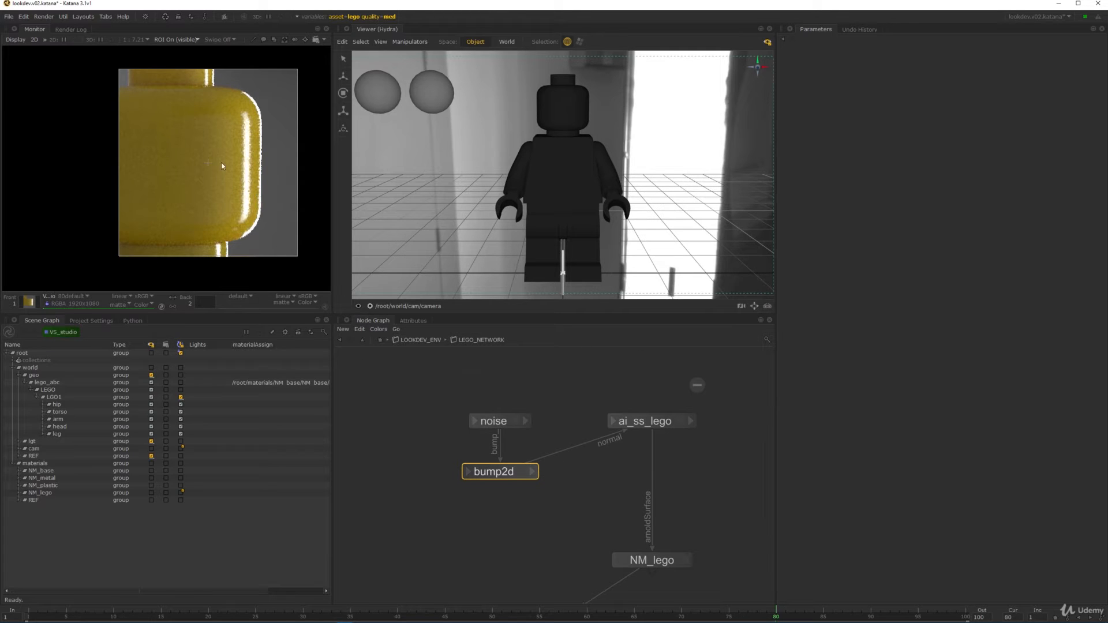
- Move the noise and bump2d nodes together above the shader
{"action": "middle_click_drag", "start_coordinate": [555, 441], "coordinate": [552, 490]}
{"action": "left_click_drag", "start_coordinate": [554, 574], "coordinate": [471, 456]}
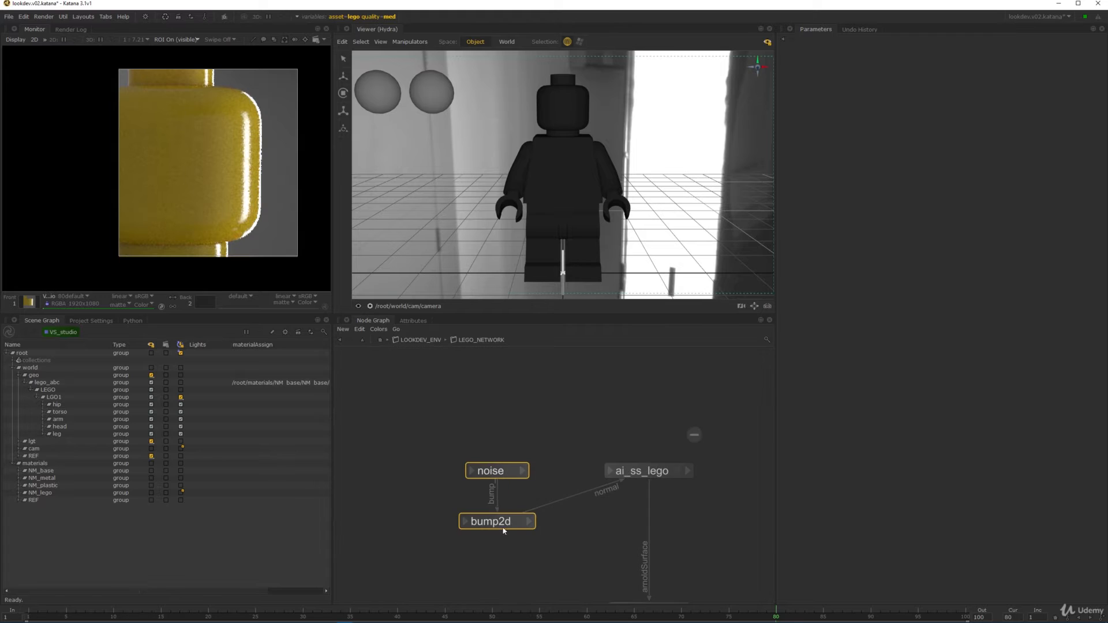
{"action": "left_click_drag", "start_coordinate": [502, 526], "coordinate": [481, 424]}
- Set bump2d's bump_height to 0.01 to soften the bump on the head
{"action": "left_click", "coordinate": [510, 481]}
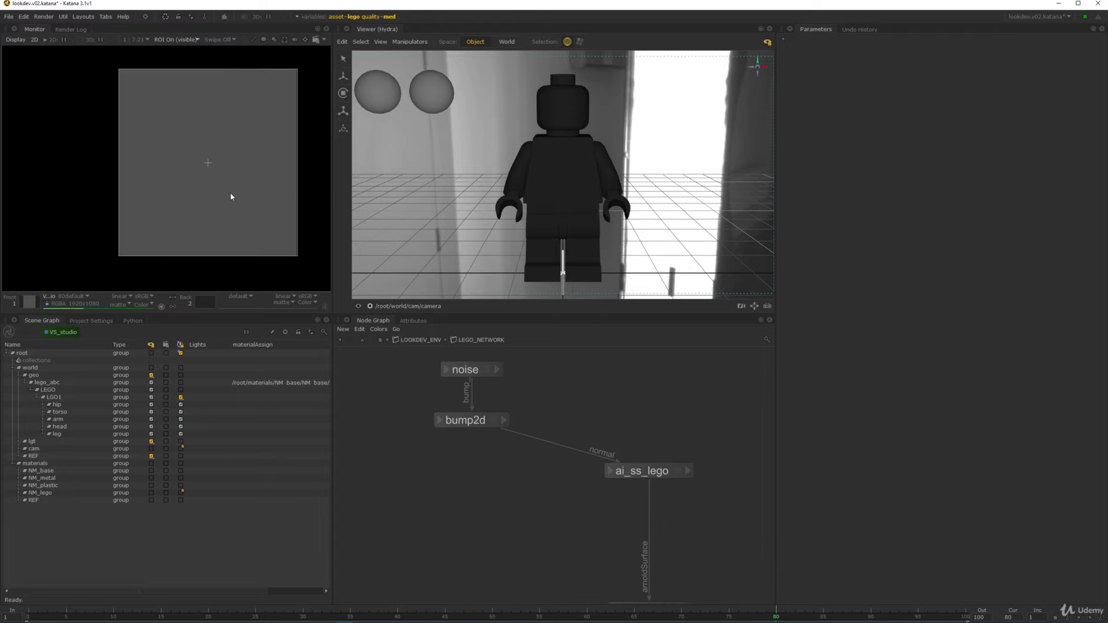
{"action": "mouse_move", "coordinate": [277, 135]}
{"action": "middle_mouse_down"}
{"action": "mouse_move", "coordinate": [297, 151]}
{"action": "mouse_move", "coordinate": [262, 149]}
{"action": "middle_mouse_up"}
{"action": "left_click", "coordinate": [494, 422]}
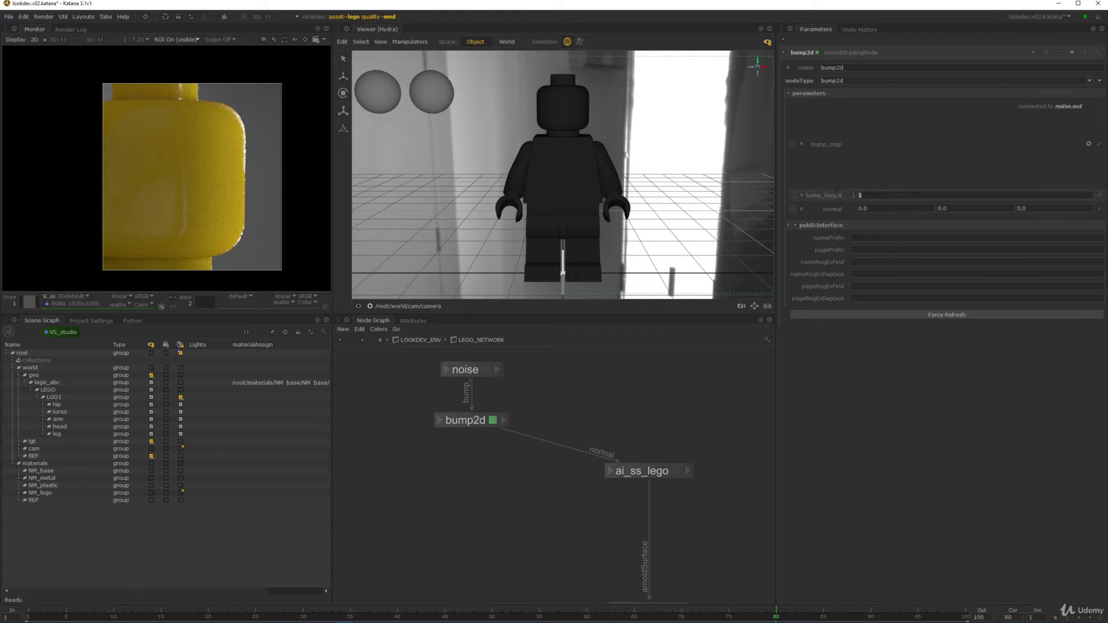
{"action": "type", "text": "0.01"}
{"action": "key", "text": "Return"}
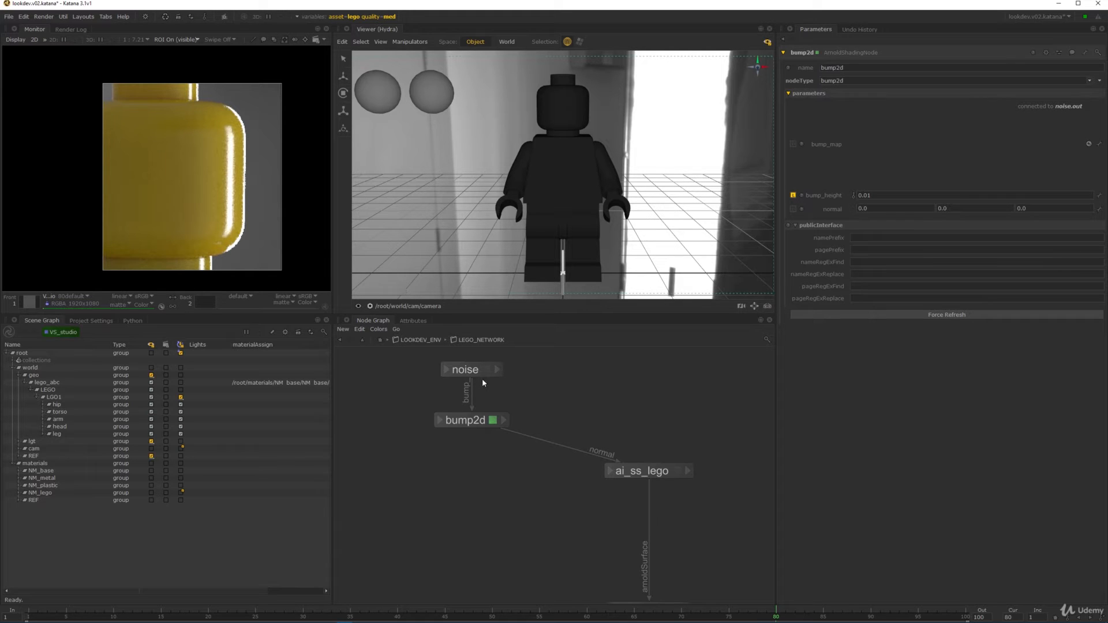
{"action": "middle_click_drag", "start_coordinate": [483, 378], "coordinate": [455, 430]}
{"action": "double_click", "coordinate": [466, 421]}
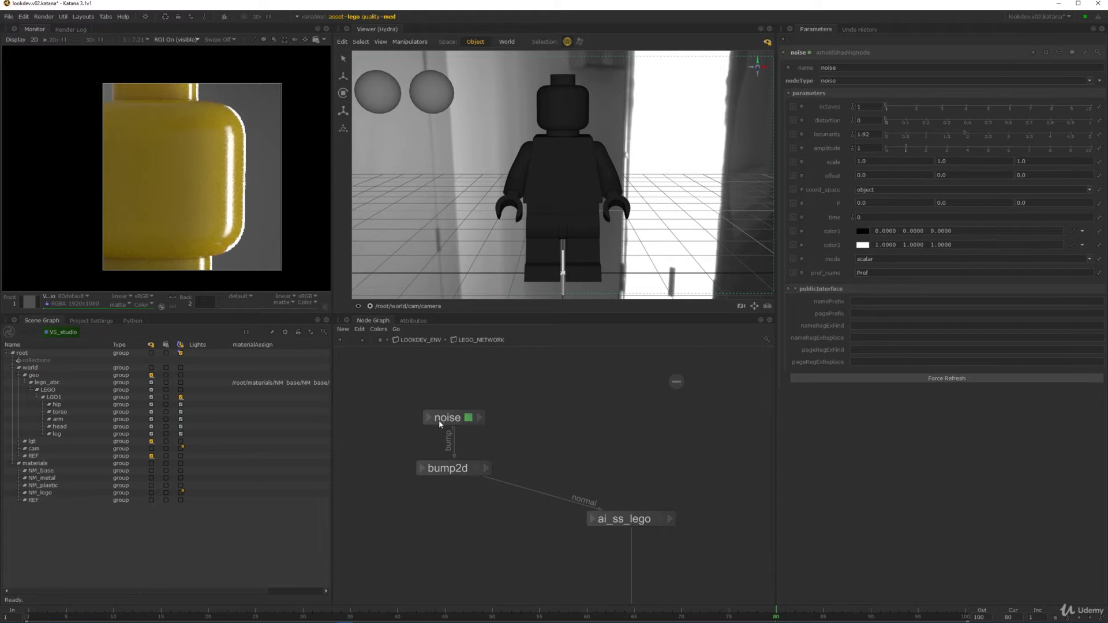
- Raise the noise node and set its scale to 60 on every axis
{"action": "left_click_drag", "start_coordinate": [466, 421], "coordinate": [467, 382]}
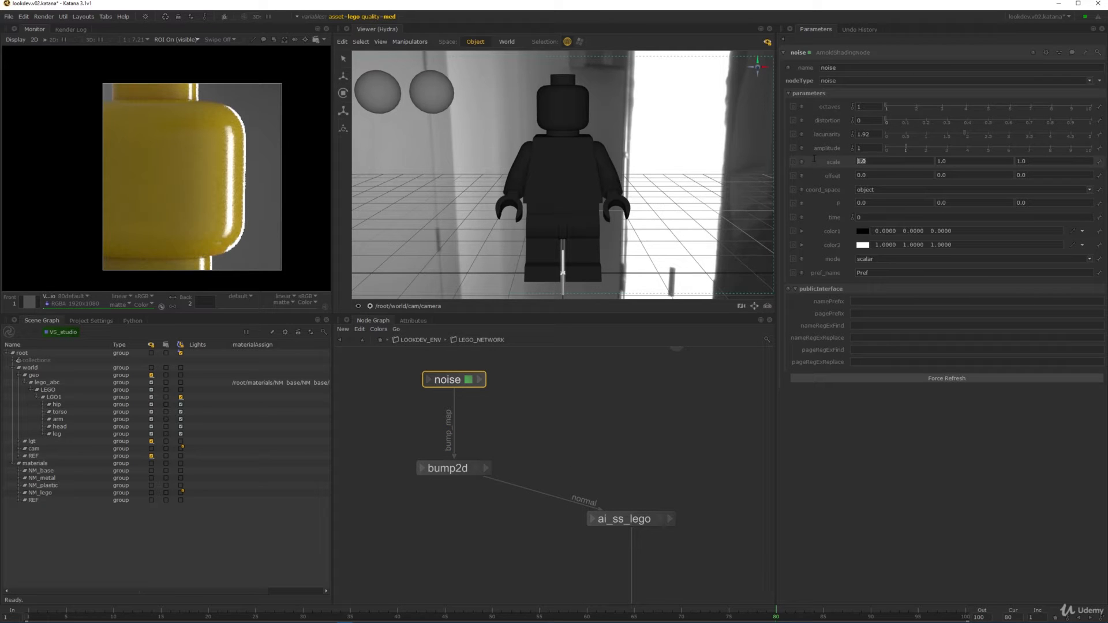
{"action": "type", "text": "60"}
{"action": "key", "text": "Tab"}
{"action": "type", "text": "60"}
{"action": "key", "text": "Tab"}
{"action": "type", "text": "60"}
{"action": "key", "text": "Return"}
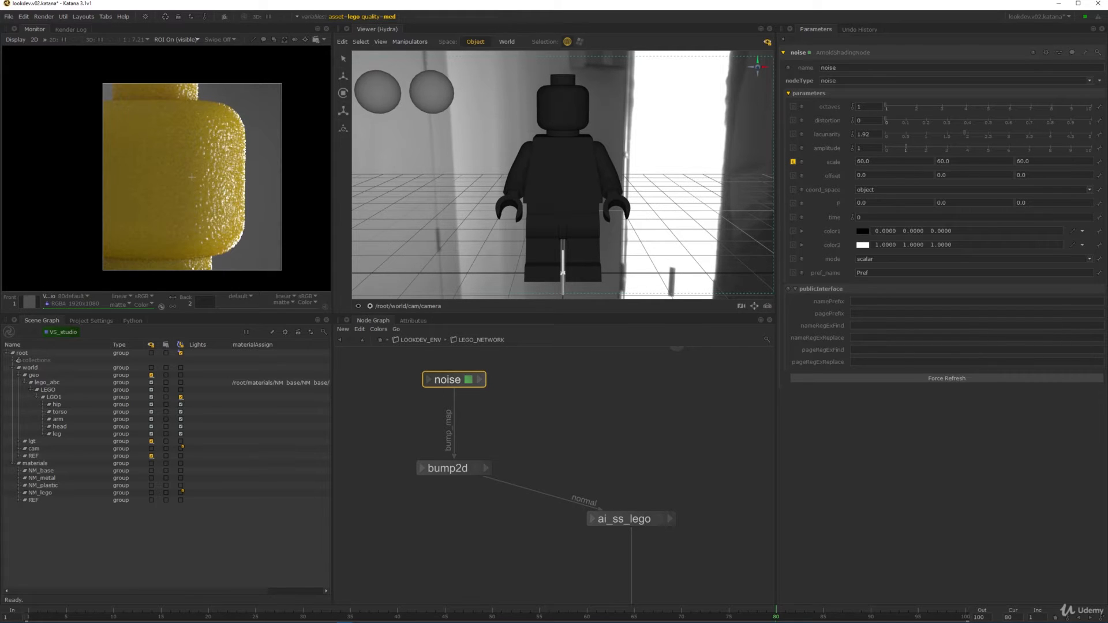
- Check the head render, then increase the noise scale to 80
{"action": "scroll", "coordinate": [202, 198], "scroll_direction": "up", "scroll_amount": 3}
{"action": "scroll", "coordinate": [206, 170], "scroll_direction": "down", "scroll_amount": 3}
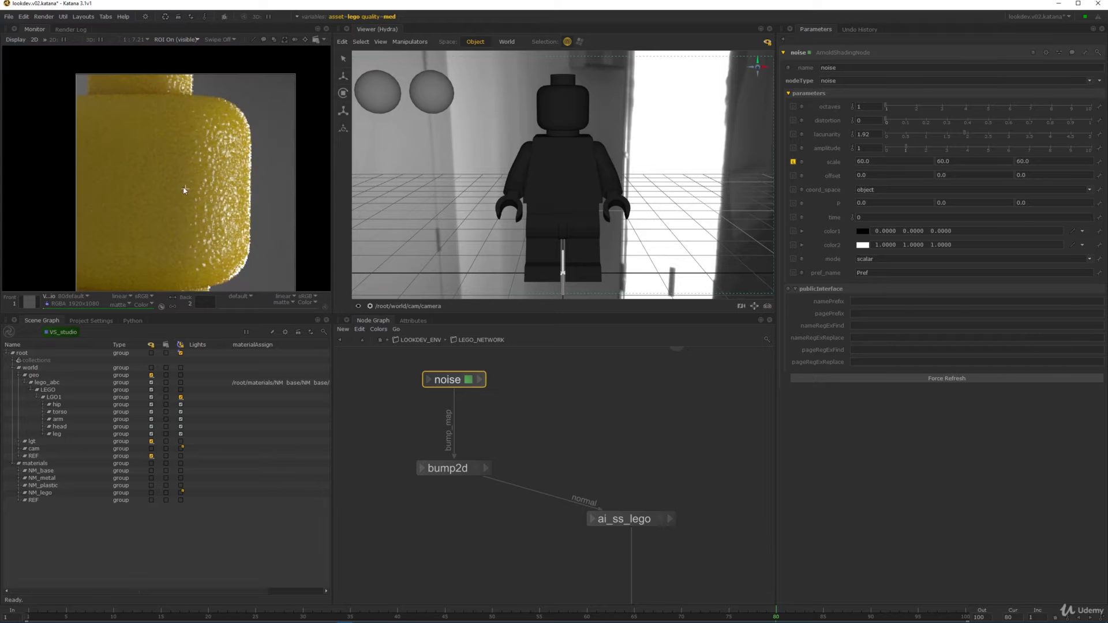
{"action": "middle_click_drag", "start_coordinate": [250, 119], "coordinate": [252, 85]}
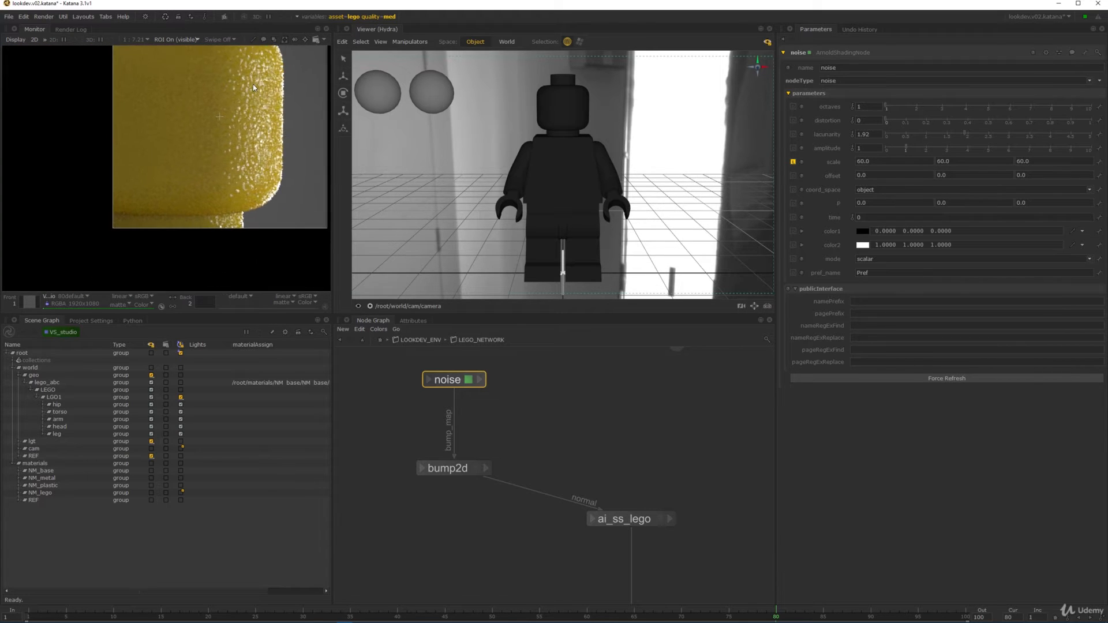
{"action": "scroll", "coordinate": [253, 84], "scroll_direction": "up", "scroll_amount": 2}
{"action": "left_click", "coordinate": [889, 165]}
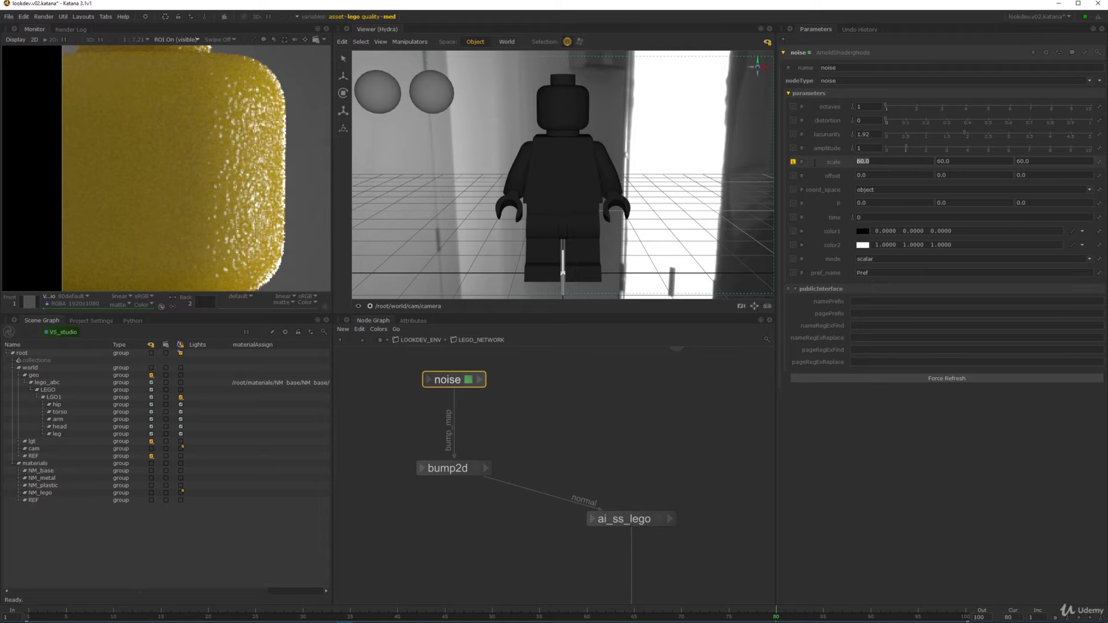
{"action": "type", "text": "80"}
{"action": "key", "text": "Return"}
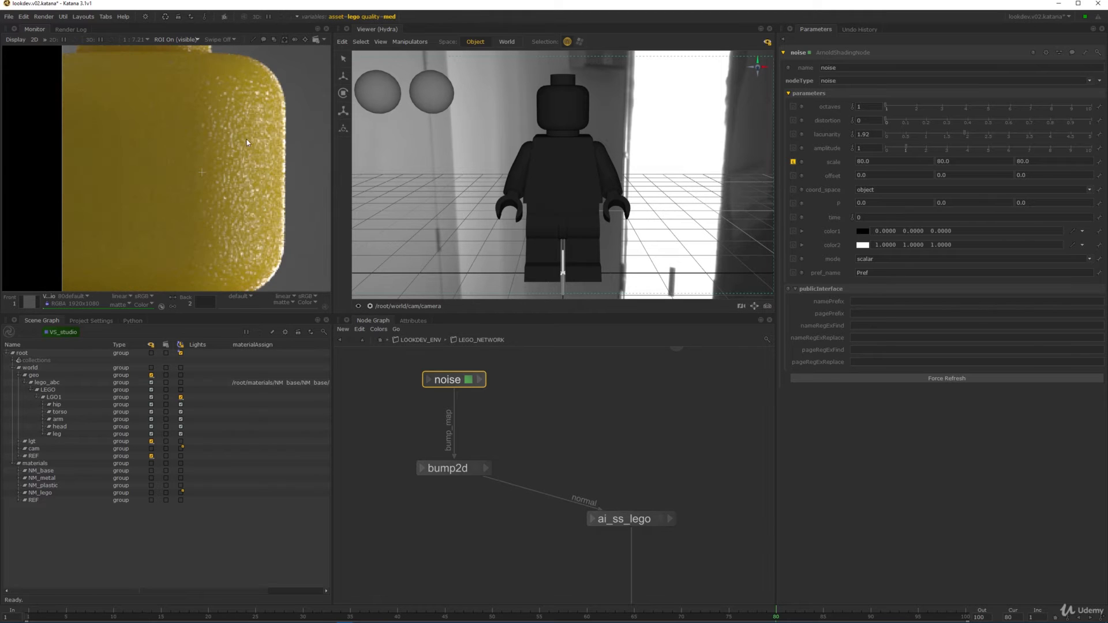
{"action": "scroll", "coordinate": [213, 117], "scroll_direction": "down", "scroll_amount": 5}
{"action": "middle_click_drag", "start_coordinate": [260, 195], "coordinate": [215, 157]}
{"action": "scroll", "coordinate": [215, 153], "scroll_direction": "up", "scroll_amount": 3}
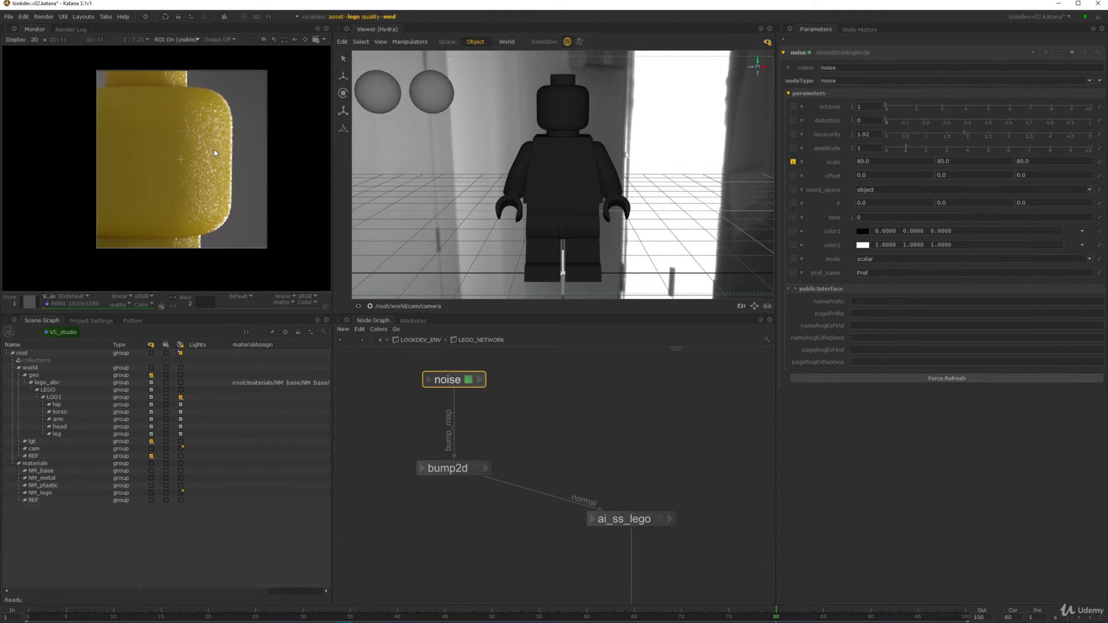
{"action": "left_click", "coordinate": [478, 467]}
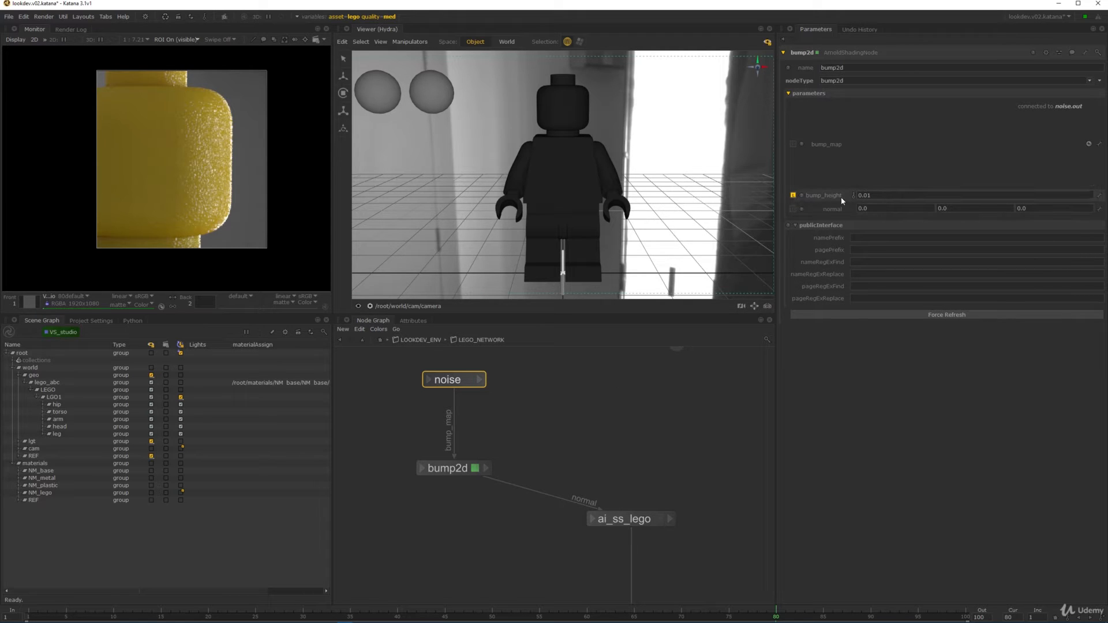
- Revert bump2d's bump_height from 0.01 back to its default of 1
{"action": "left_click", "coordinate": [792, 195]}
{"action": "middle_click_drag", "start_coordinate": [496, 426], "coordinate": [618, 411]}
{"action": "scroll", "coordinate": [616, 414], "scroll_direction": "up", "scroll_amount": 2}
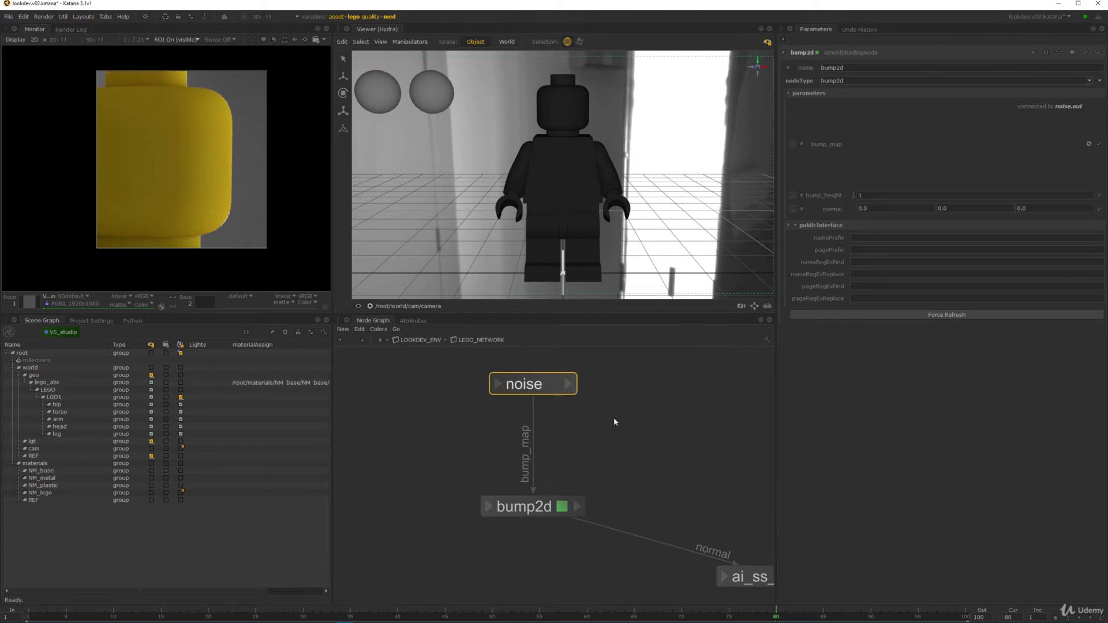
{"action": "left_click", "coordinate": [560, 389]}
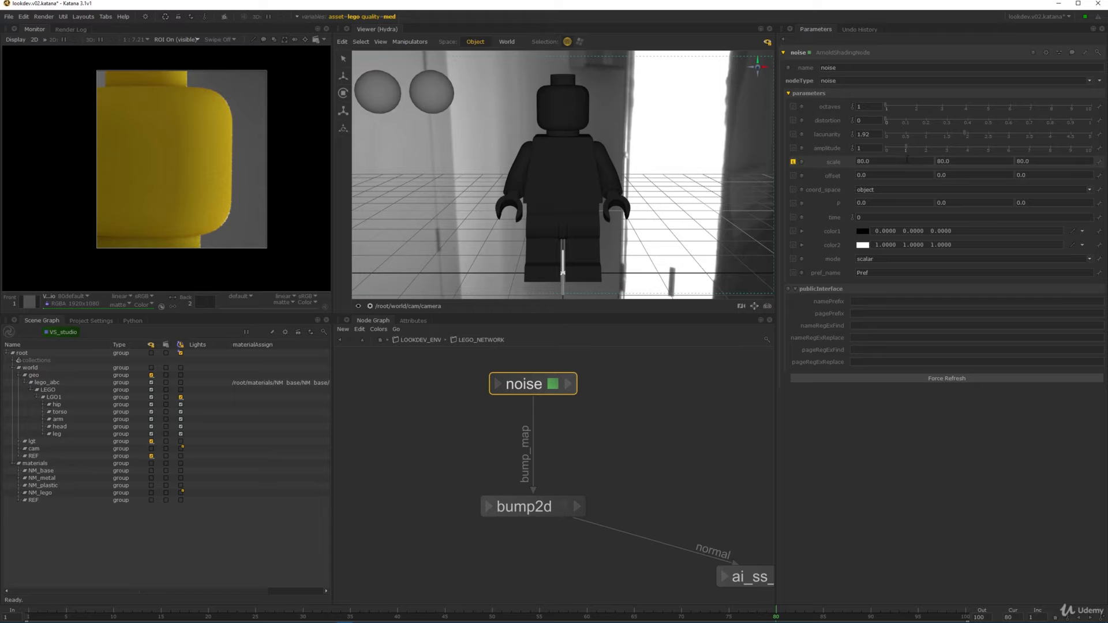
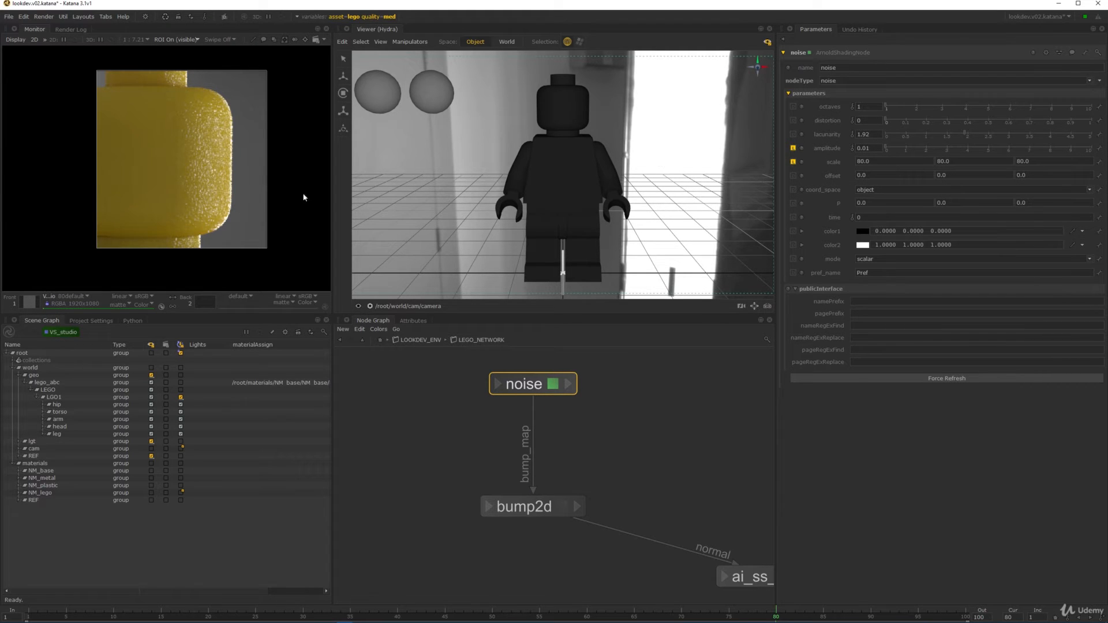
- Lower the noise amplitude to 0.001 by dividing it by 10
{"action": "middle_click_drag", "start_coordinate": [193, 139], "coordinate": [248, 133]}
{"action": "scroll", "coordinate": [249, 133], "scroll_direction": "up", "scroll_amount": 2}
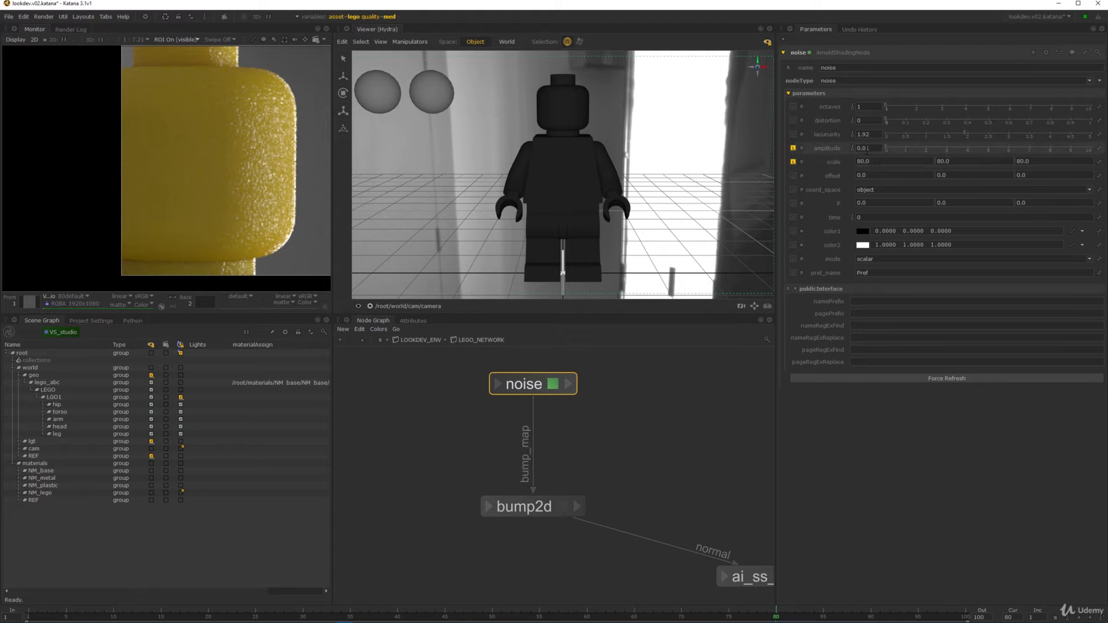
{"action": "left_click", "coordinate": [875, 149]}
{"action": "type", "text": "/10"}
{"action": "key", "text": "Return"}
- Inspect the smoother bump in the render and set the noise octaves to 2
{"action": "middle_click_drag", "start_coordinate": [244, 144], "coordinate": [218, 127]}
{"action": "scroll", "coordinate": [205, 205], "scroll_direction": "down", "scroll_amount": 3}
{"action": "scroll", "coordinate": [256, 145], "scroll_direction": "up", "scroll_amount": 4}
{"action": "scroll", "coordinate": [274, 213], "scroll_direction": "down", "scroll_amount": 6}
{"action": "middle_click_drag", "start_coordinate": [273, 225], "coordinate": [267, 193]}
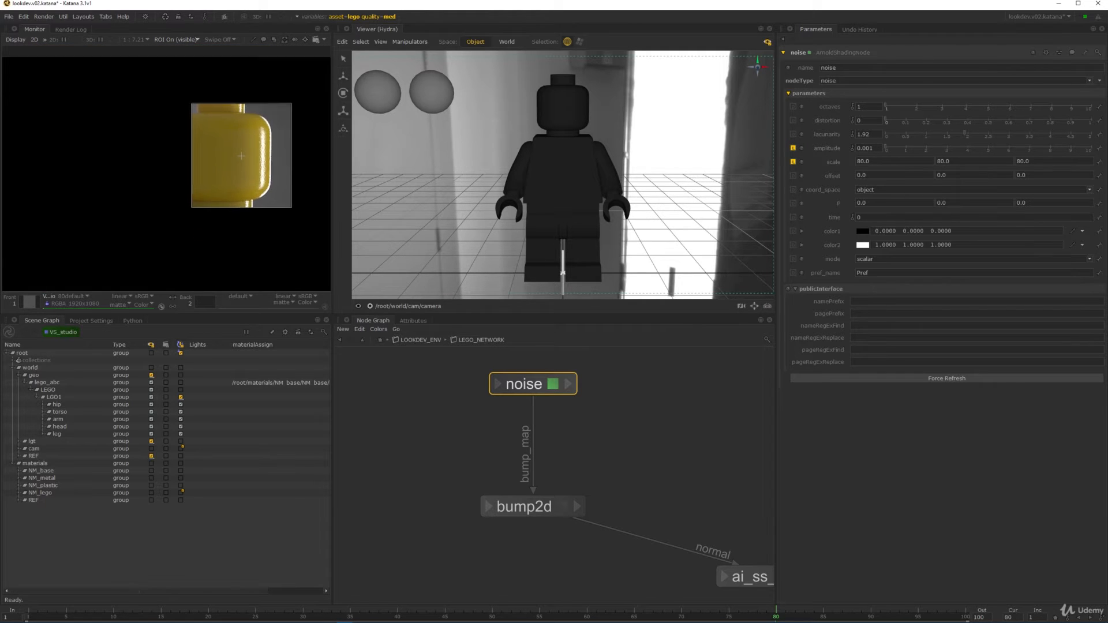
{"action": "scroll", "coordinate": [278, 157], "scroll_direction": "up", "scroll_amount": 3}
{"action": "scroll", "coordinate": [267, 178], "scroll_direction": "down", "scroll_amount": 5}
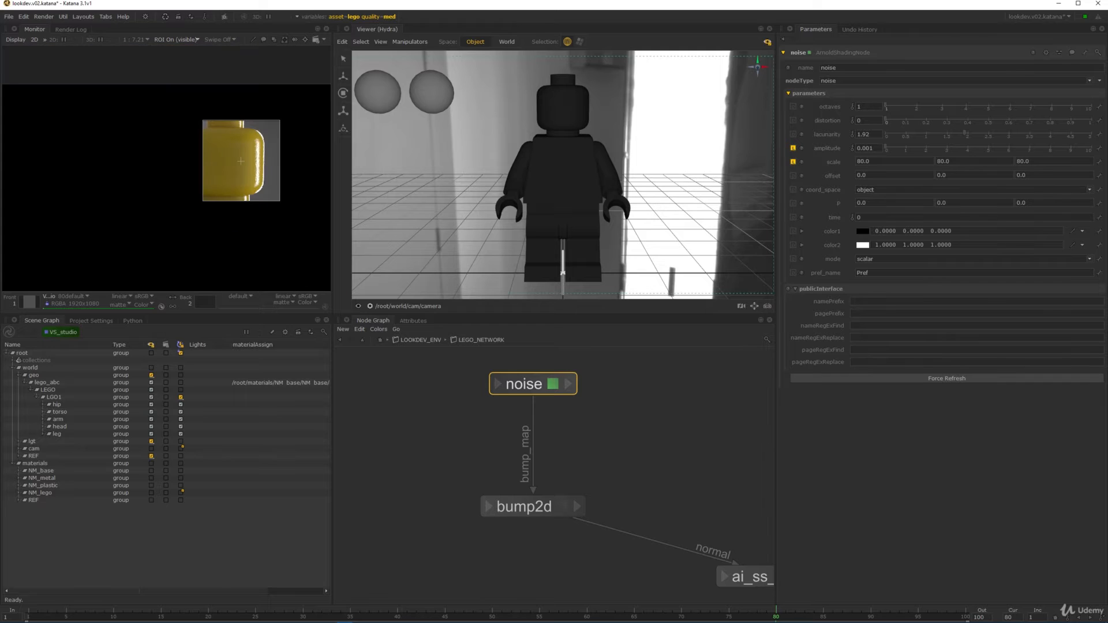
{"action": "scroll", "coordinate": [316, 142], "scroll_direction": "up", "scroll_amount": 3}
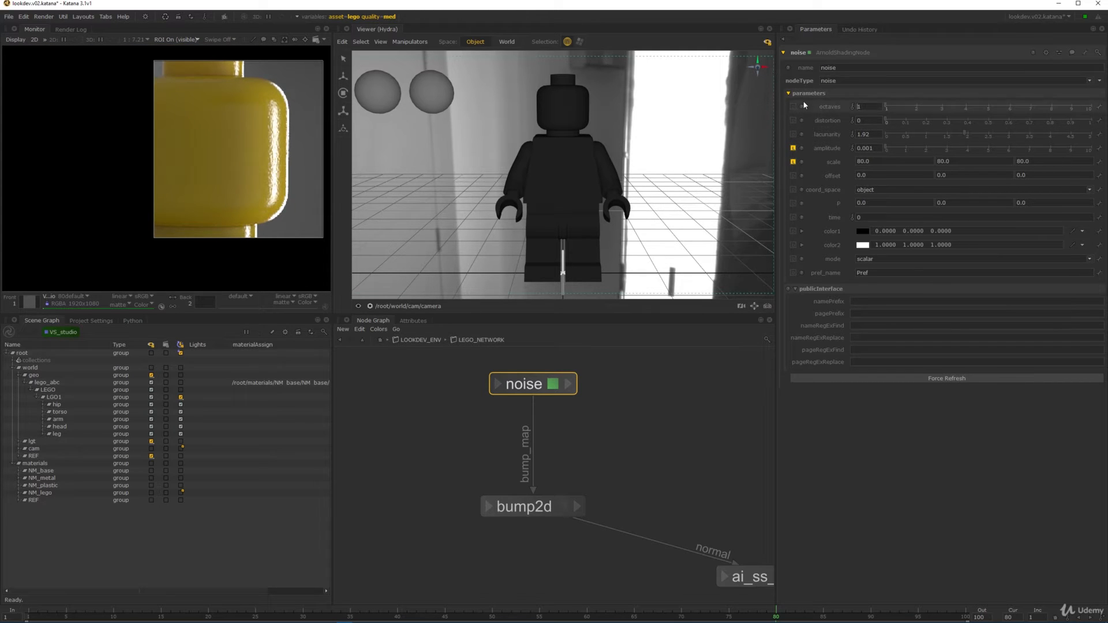
{"action": "type", "text": "2"}
{"action": "key", "text": "Tab"}
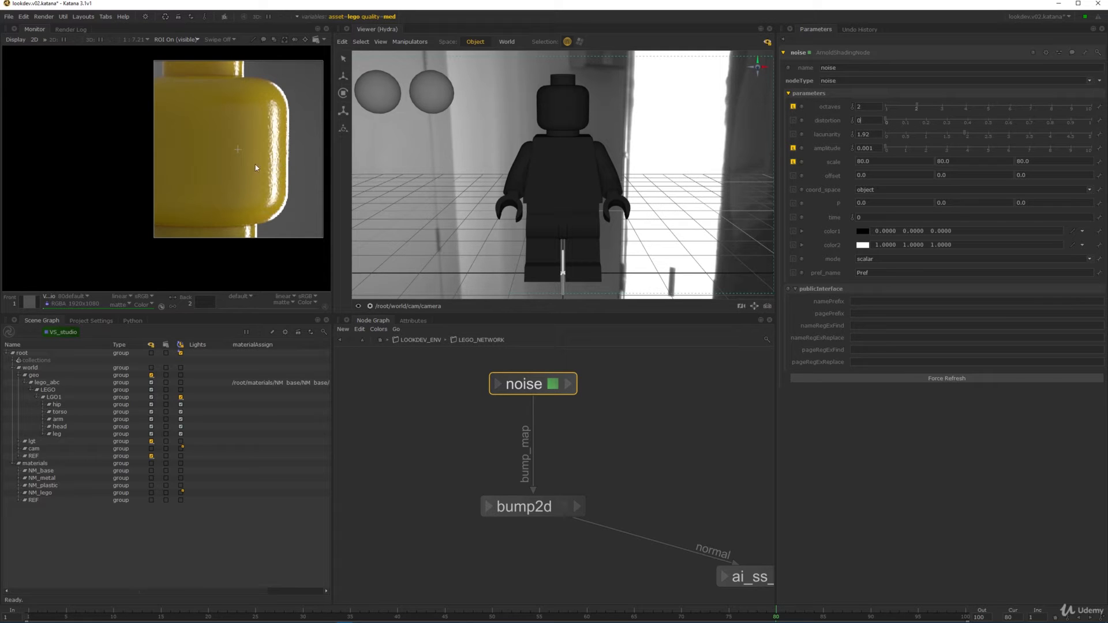
- Raise the noise octaves to 3 and review the finer bump in the render
{"action": "scroll", "coordinate": [269, 143], "scroll_direction": "up", "scroll_amount": 3}
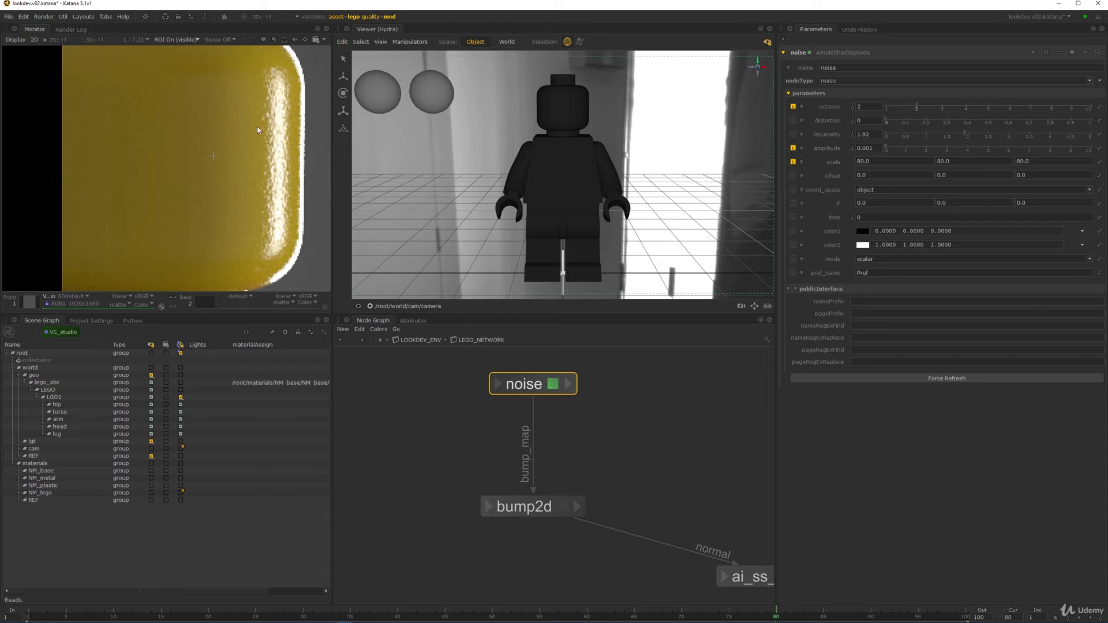
{"action": "double_click", "coordinate": [864, 107]}
{"action": "type", "text": "3"}
{"action": "scroll", "coordinate": [271, 130], "scroll_direction": "down", "scroll_amount": 6}
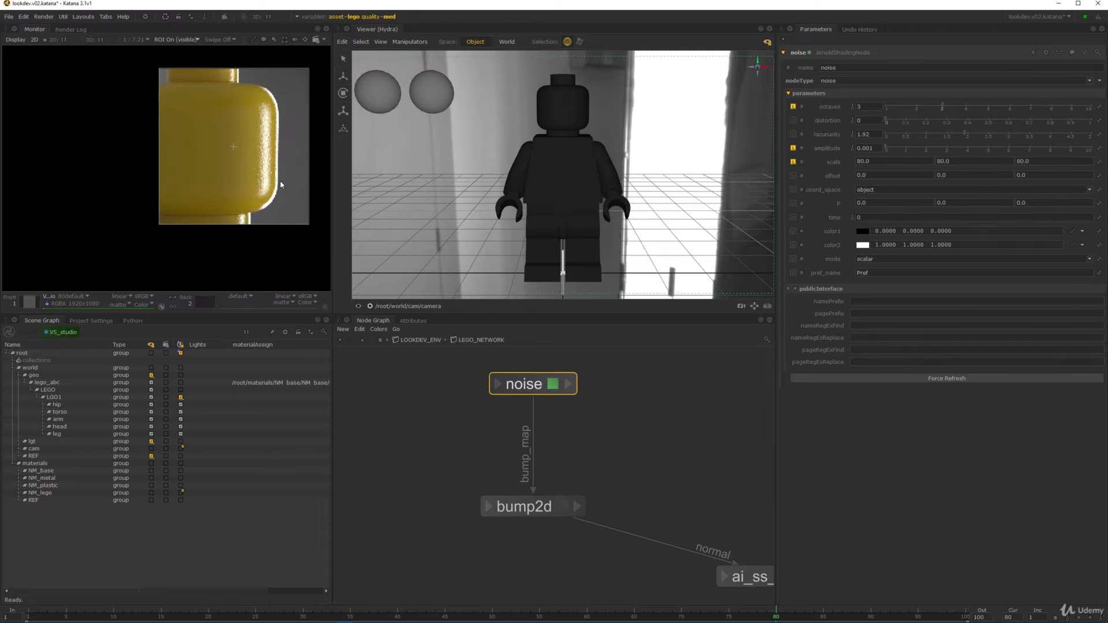
{"action": "scroll", "coordinate": [210, 148], "scroll_direction": "up", "scroll_amount": 6}
{"action": "scroll", "coordinate": [260, 161], "scroll_direction": "down", "scroll_amount": 4}
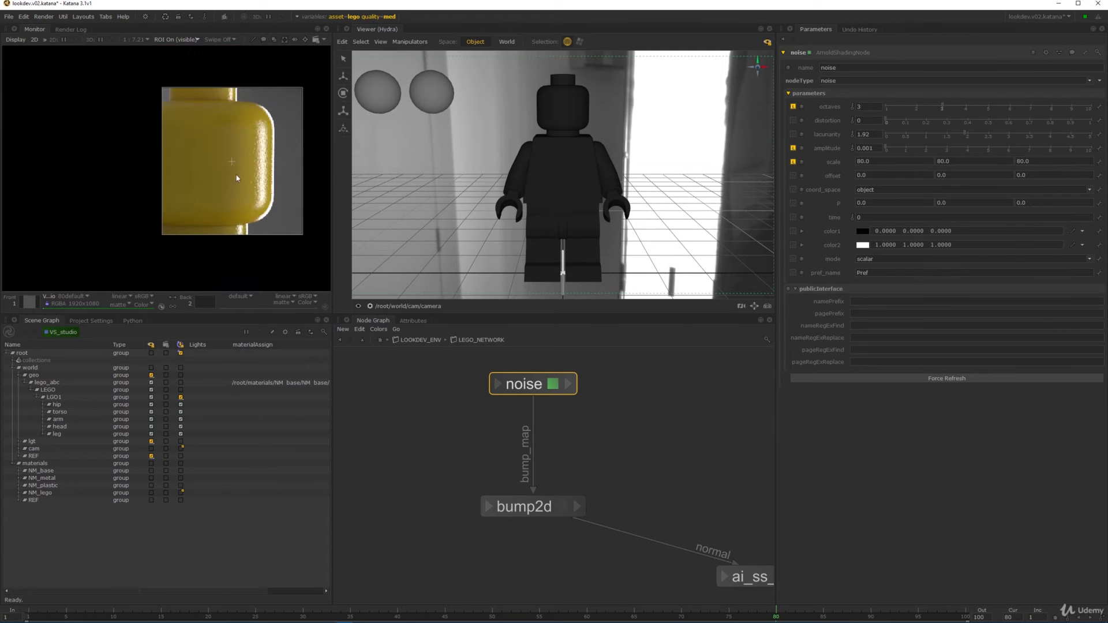
{"action": "scroll", "coordinate": [303, 180], "scroll_direction": "up", "scroll_amount": 3}
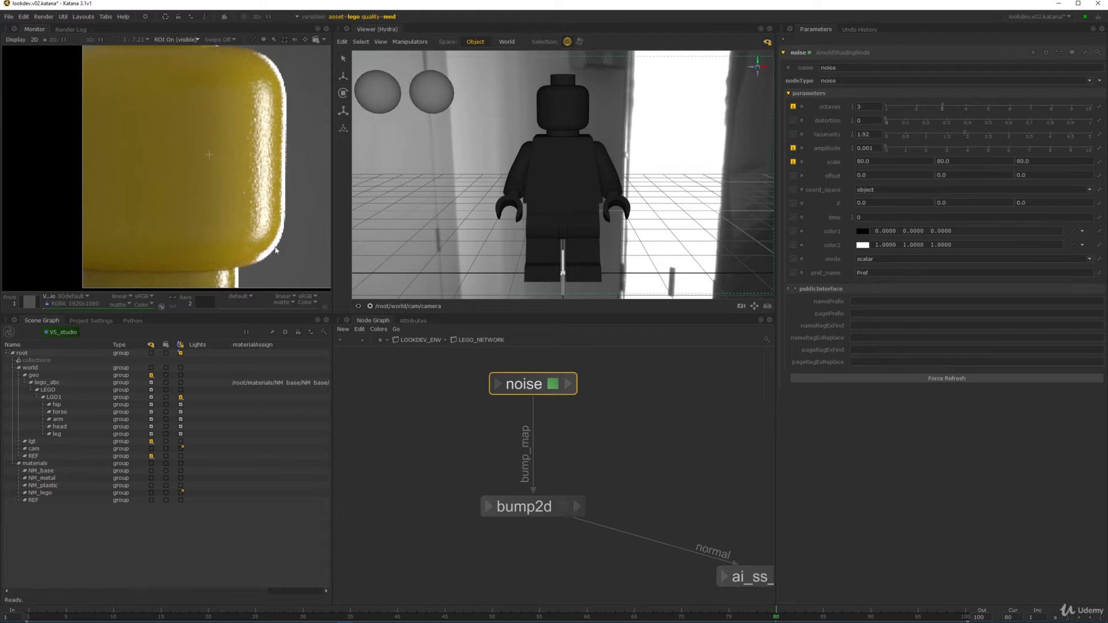
{"action": "mouse_move", "coordinate": [258, 199]}
{"action": "middle_mouse_down"}
{"action": "mouse_move", "coordinate": [266, 183]}
{"action": "mouse_move", "coordinate": [268, 207]}
{"action": "middle_mouse_up"}
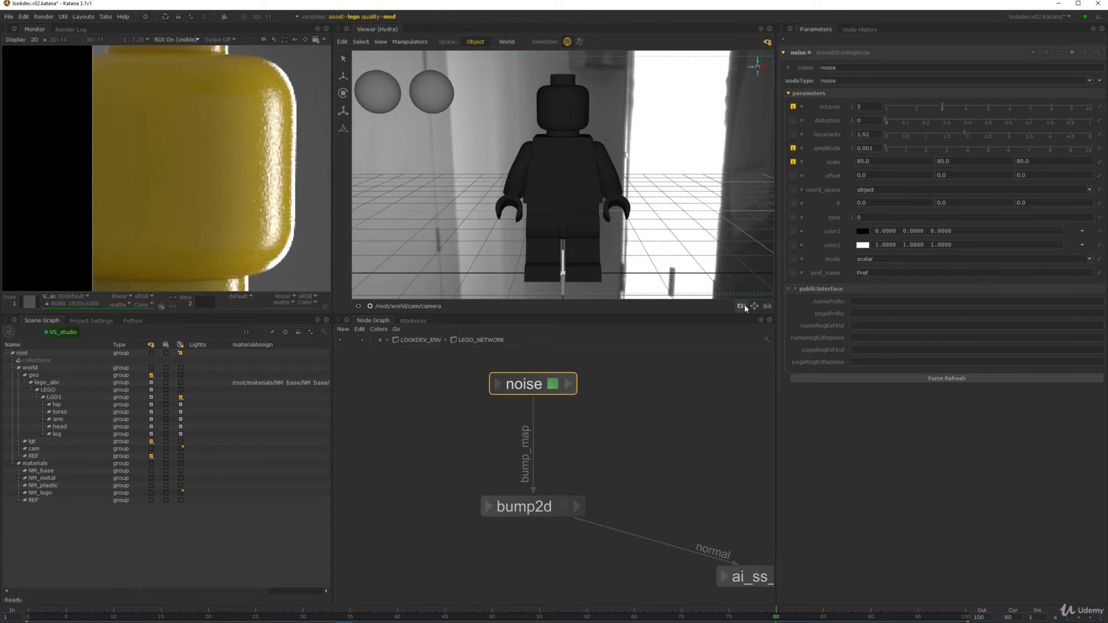
- Set bump2d's bump_height to 0.5 and check the render
{"action": "left_click", "coordinate": [562, 507]}
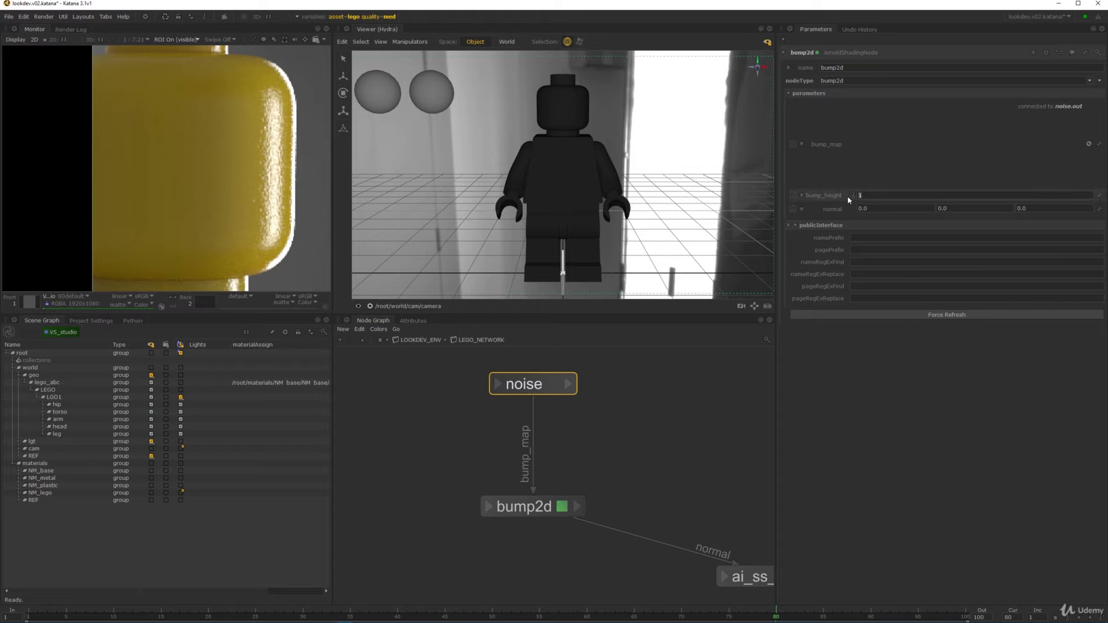
{"action": "type", "text": "0.5"}
{"action": "key", "text": "Return"}
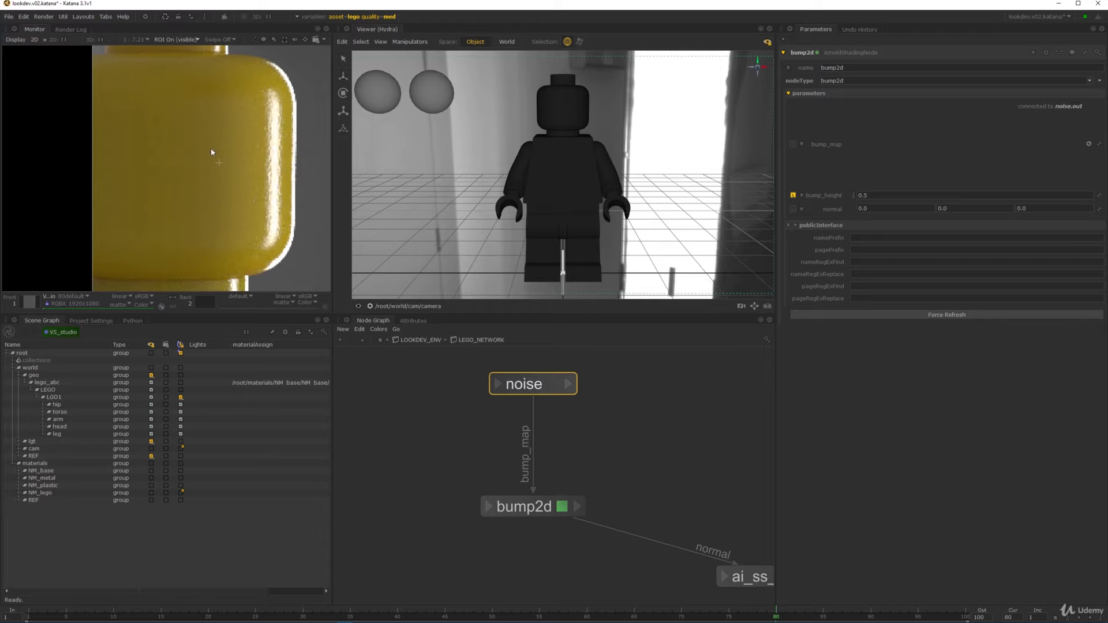
{"action": "scroll", "coordinate": [283, 154], "scroll_direction": "down", "scroll_amount": 3}
{"action": "scroll", "coordinate": [277, 155], "scroll_direction": "up", "scroll_amount": 5}
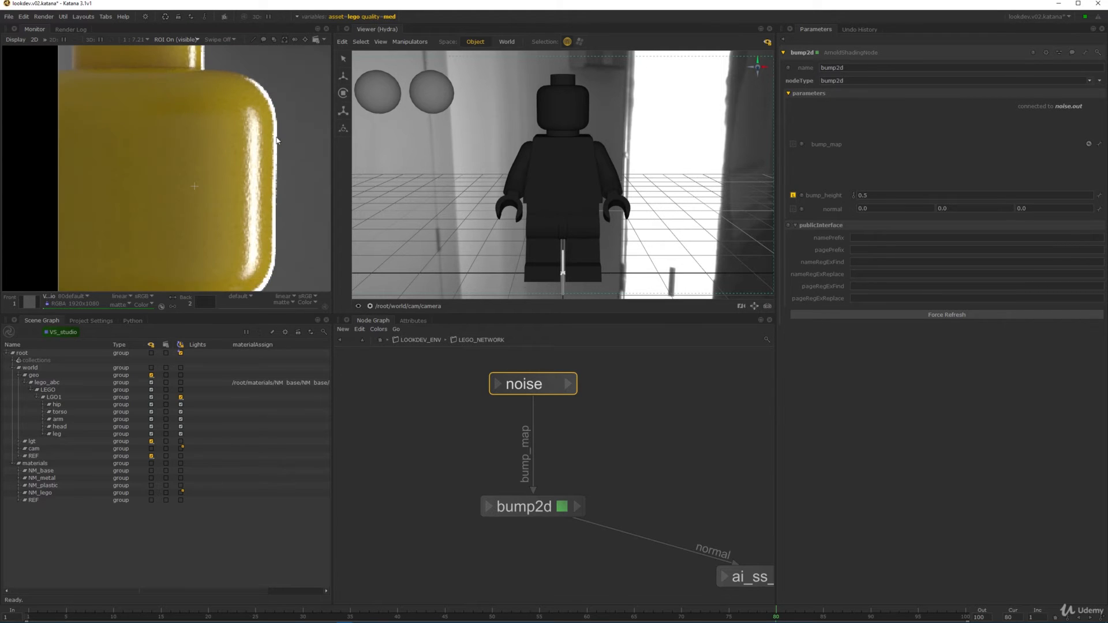
{"action": "scroll", "coordinate": [250, 154], "scroll_direction": "down", "scroll_amount": 4}
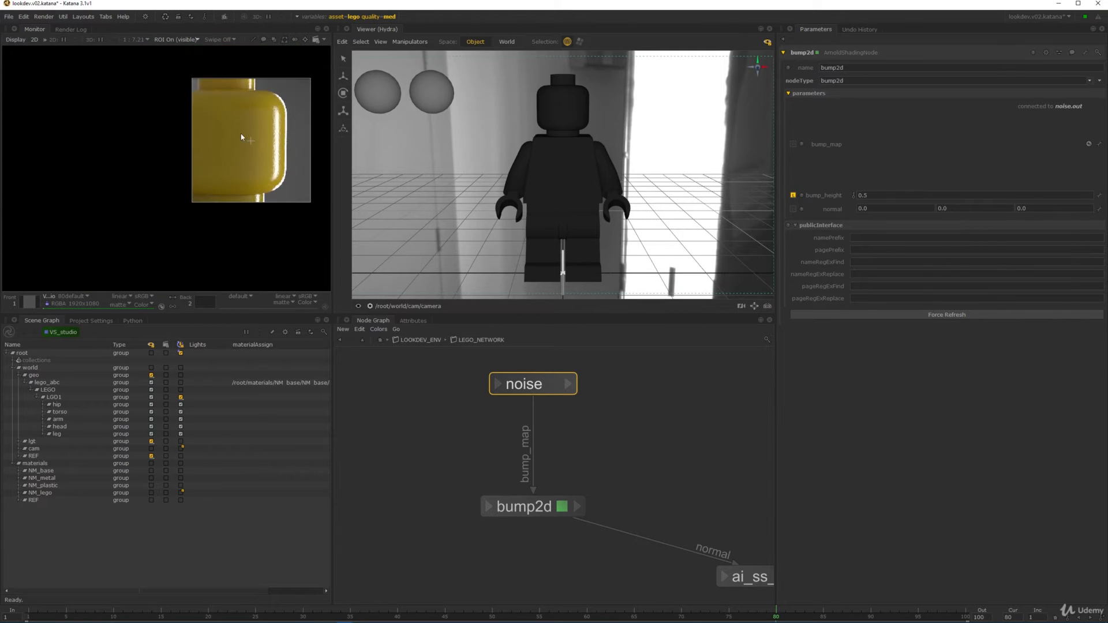
{"action": "middle_click_drag", "start_coordinate": [239, 171], "coordinate": [191, 189]}
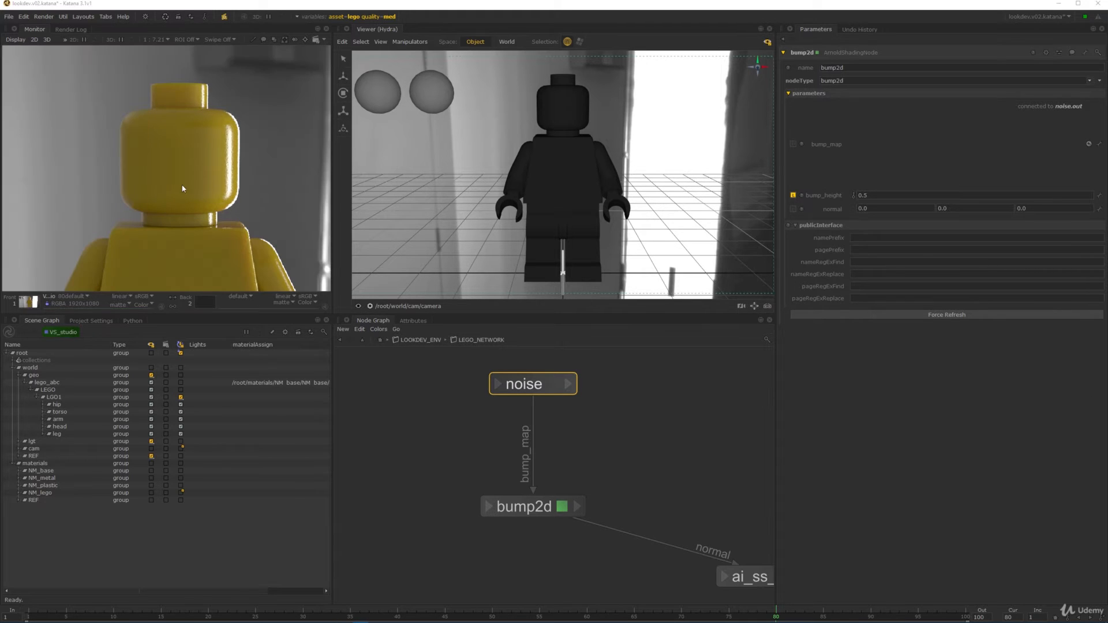
- Maximize the Monitor to inspect the whole figure's render at actual size, then restore the layout
{"action": "key", "text": "space"}
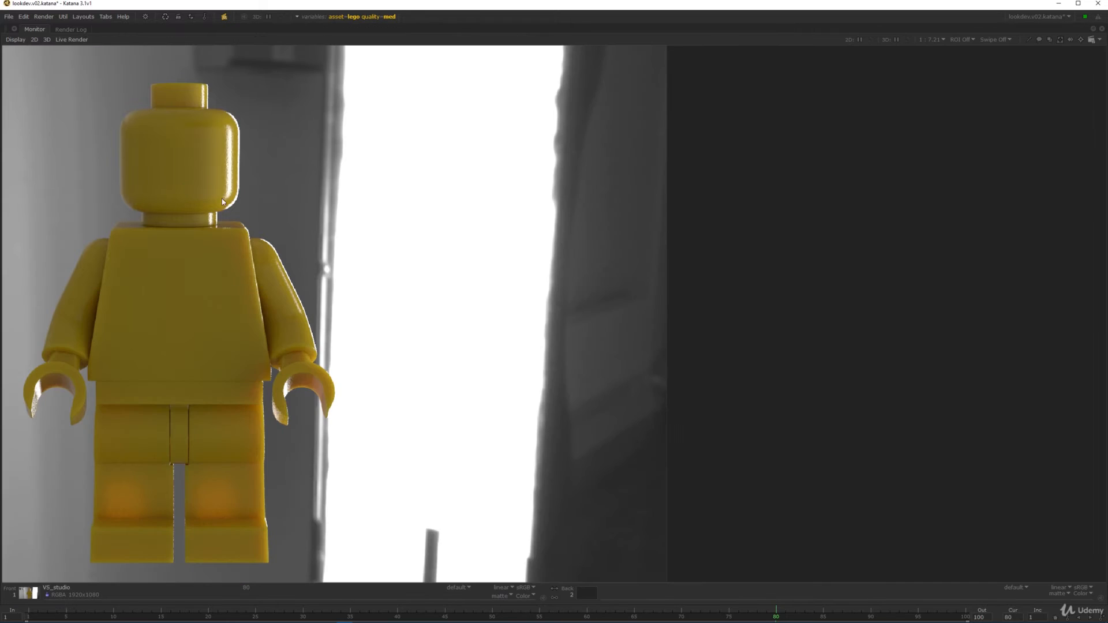
{"action": "middle_click_drag", "start_coordinate": [244, 202], "coordinate": [402, 199]}
{"action": "key", "text": "f"}
{"action": "scroll", "coordinate": [536, 226], "scroll_direction": "up", "scroll_amount": 1}
{"action": "middle_click_drag", "start_coordinate": [618, 301], "coordinate": [581, 314]}
{"action": "key", "text": "Home"}
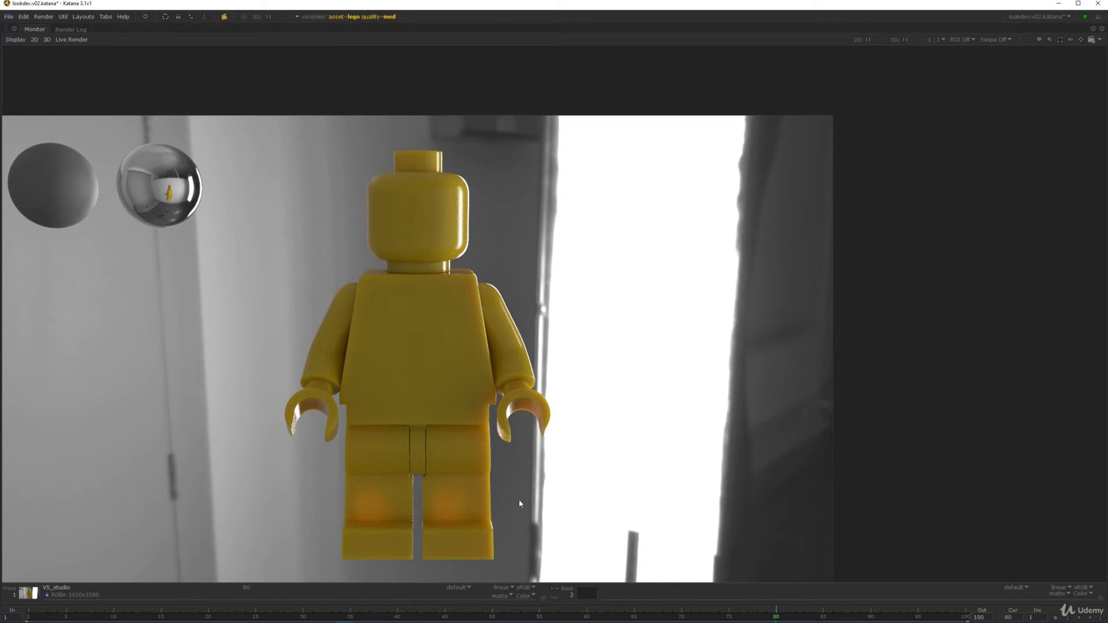
{"action": "scroll", "coordinate": [480, 455], "scroll_direction": "up", "scroll_amount": 2}
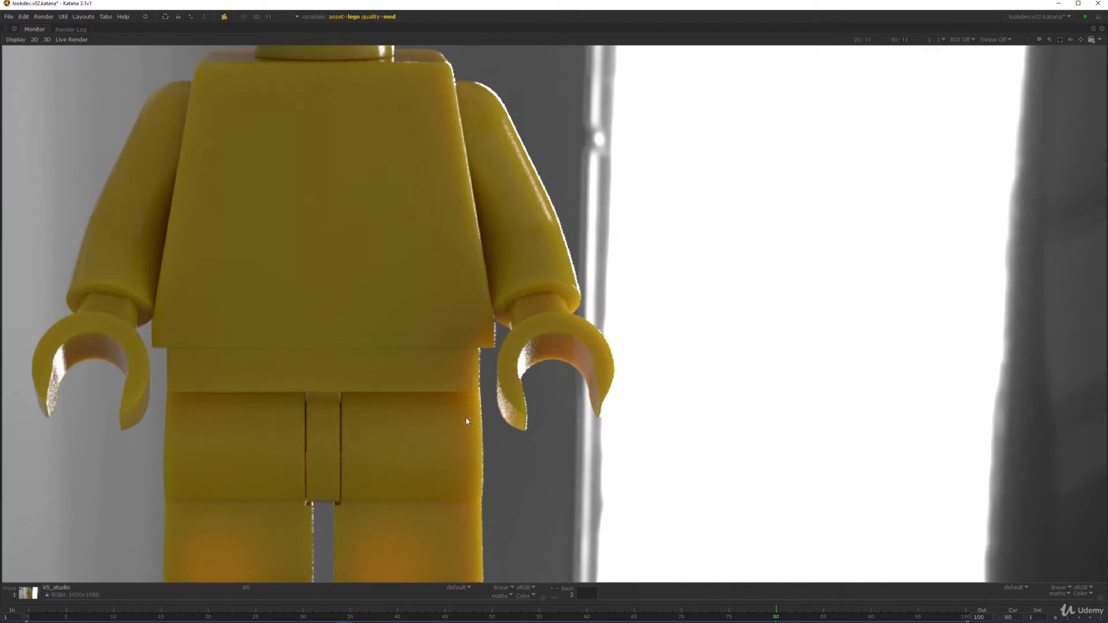
{"action": "scroll", "coordinate": [469, 485], "scroll_direction": "down", "scroll_amount": 2}
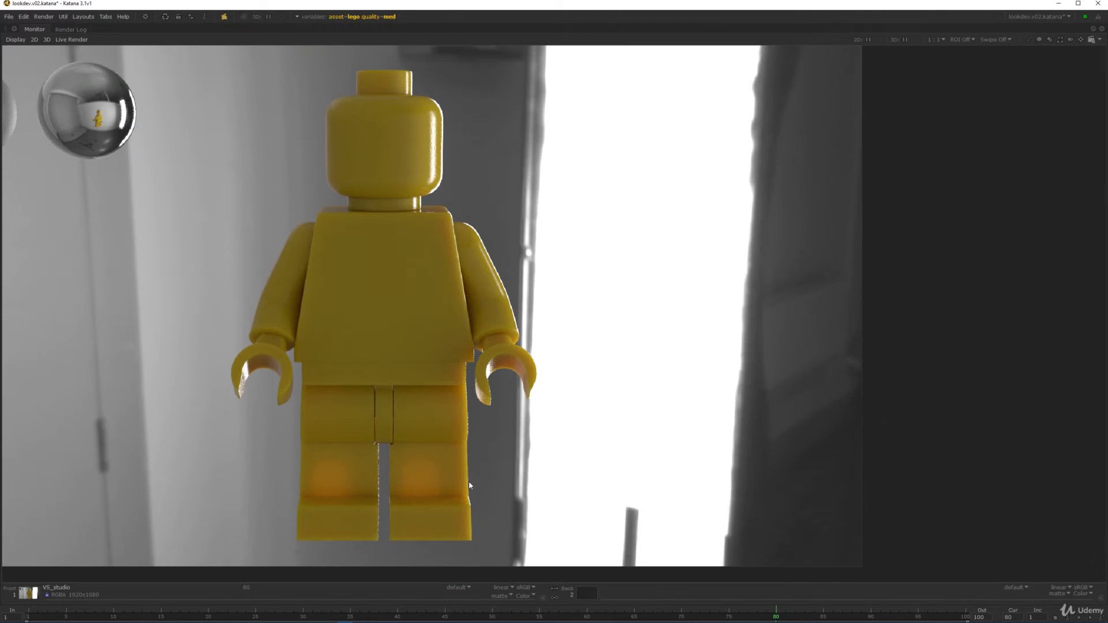
{"action": "scroll", "coordinate": [457, 212], "scroll_direction": "up", "scroll_amount": 3}
{"action": "scroll", "coordinate": [515, 243], "scroll_direction": "down", "scroll_amount": 2}
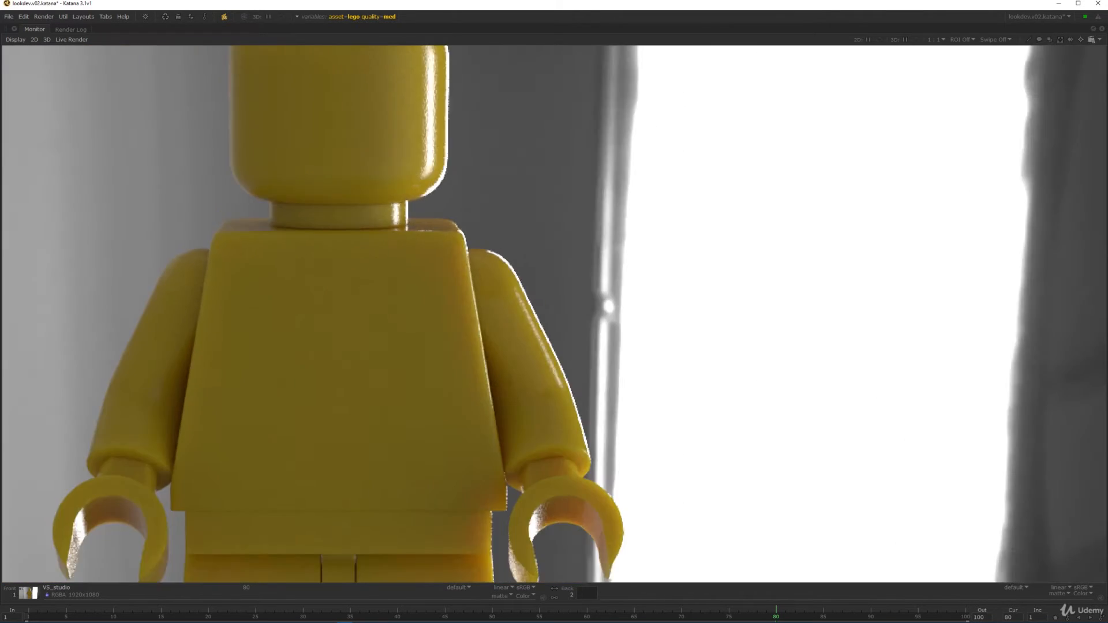
{"action": "key", "text": "space"}
{"action": "middle_click_drag", "start_coordinate": [765, 551], "coordinate": [606, 470]}
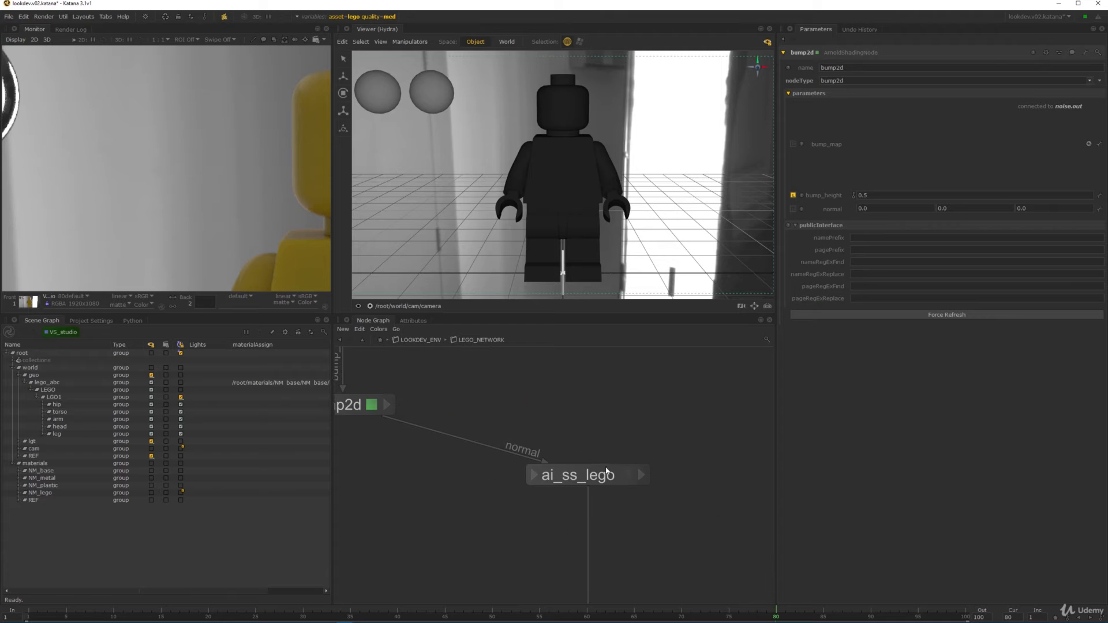
- Set ai_ss_lego's subsurface radius HSV value to 0.22
{"action": "left_click", "coordinate": [629, 475]}
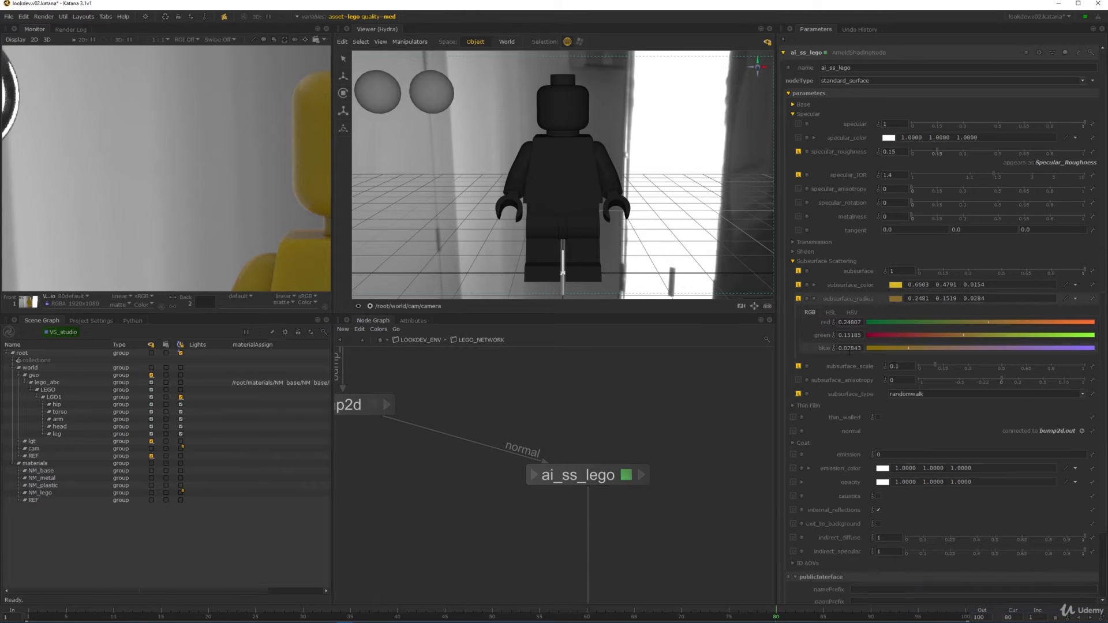
{"action": "left_click", "coordinate": [854, 315]}
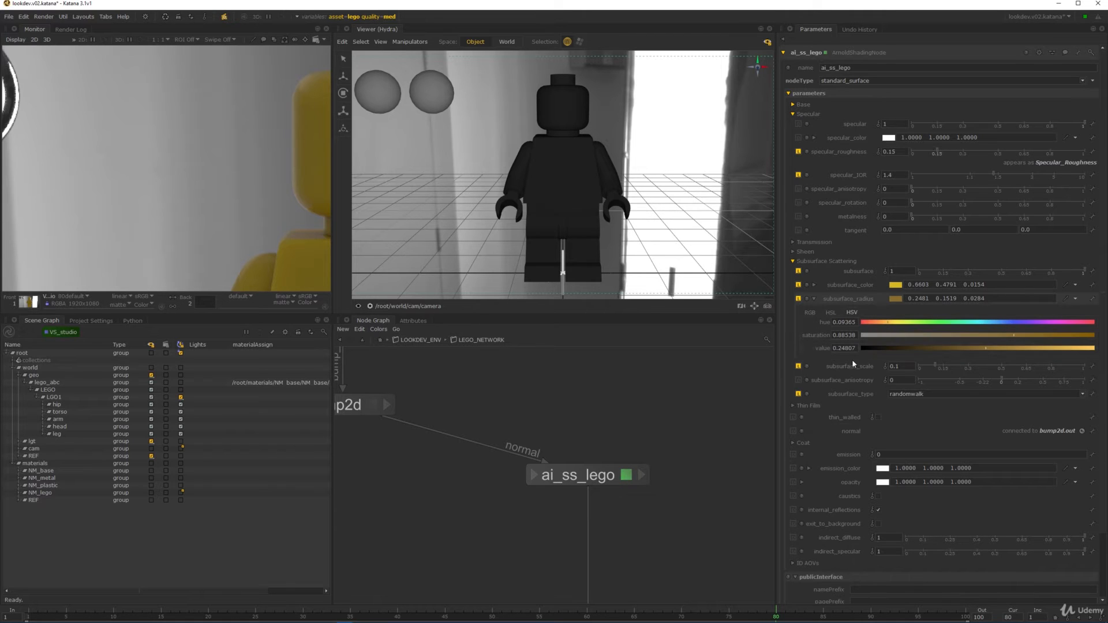
{"action": "left_click_drag", "start_coordinate": [840, 350], "coordinate": [857, 350]}
{"action": "type", "text": "22"}
{"action": "key", "text": "Return"}
{"action": "middle_click_drag", "start_coordinate": [300, 151], "coordinate": [165, 116]}
{"action": "scroll", "coordinate": [165, 116], "scroll_direction": "down", "scroll_amount": 4}
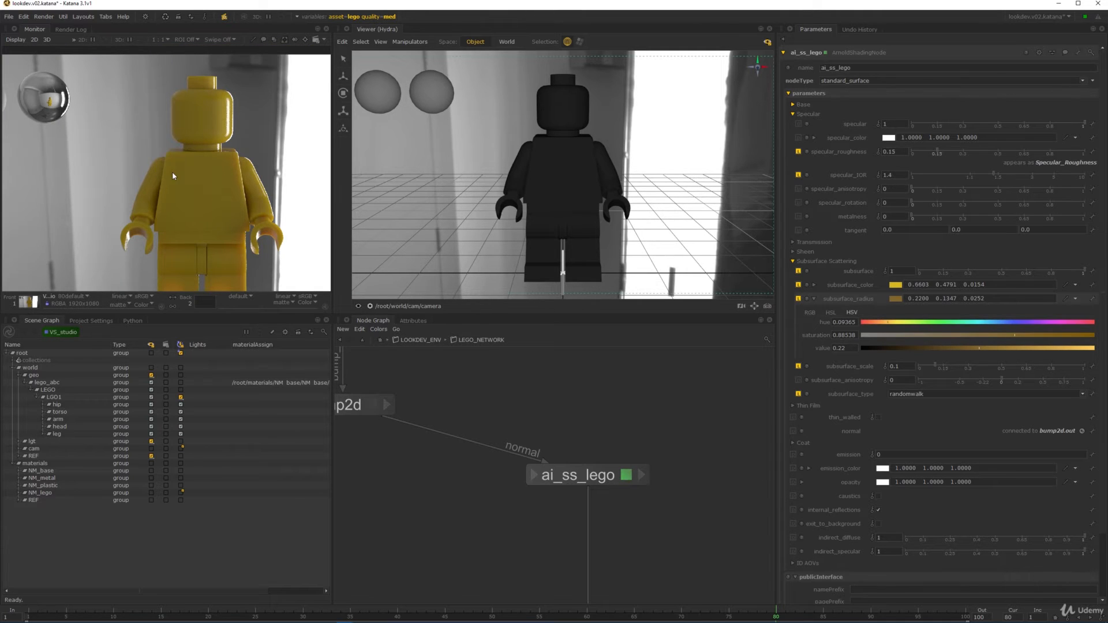
- Compare the lego render in slot 1 with the reference minifigure photo in slot 2
{"action": "key", "text": "Tab"}
{"action": "key", "text": "Tab"}
{"action": "key", "text": "2"}
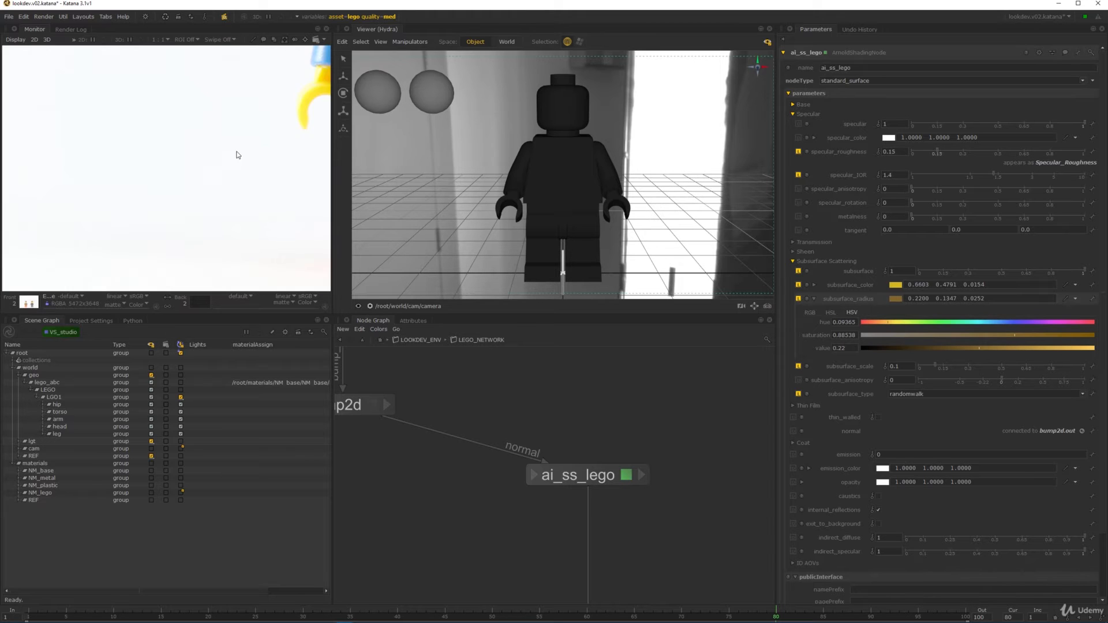
{"action": "scroll", "coordinate": [237, 153], "scroll_direction": "down", "scroll_amount": 2}
{"action": "middle_click_drag", "start_coordinate": [237, 153], "coordinate": [194, 256]}
{"action": "middle_click_drag", "start_coordinate": [257, 220], "coordinate": [229, 210]}
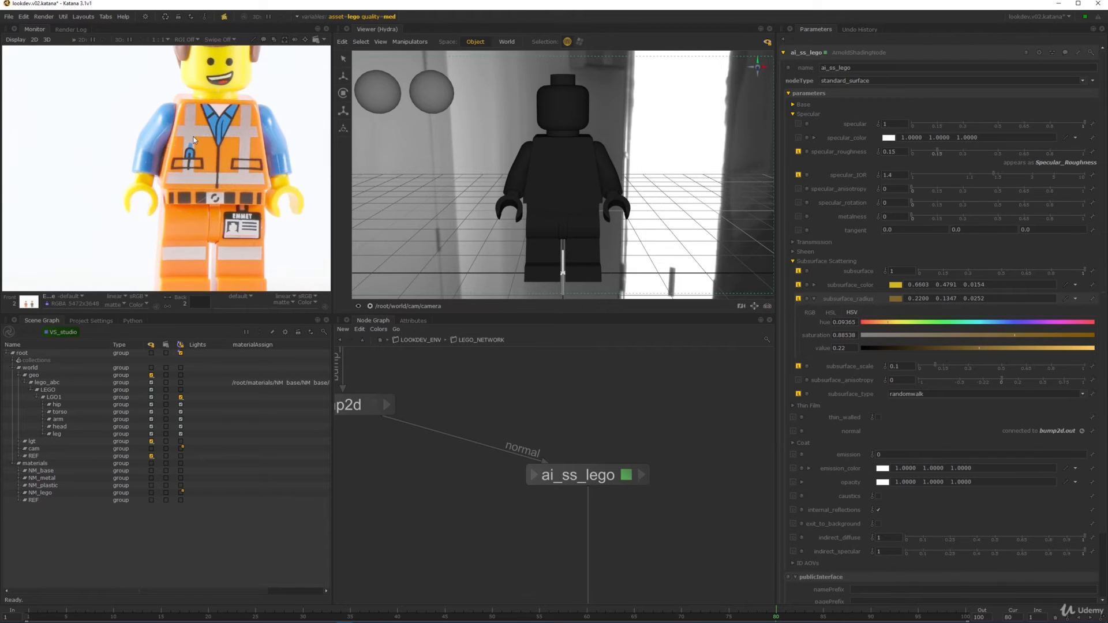
{"action": "middle_click_drag", "start_coordinate": [221, 138], "coordinate": [210, 161]}
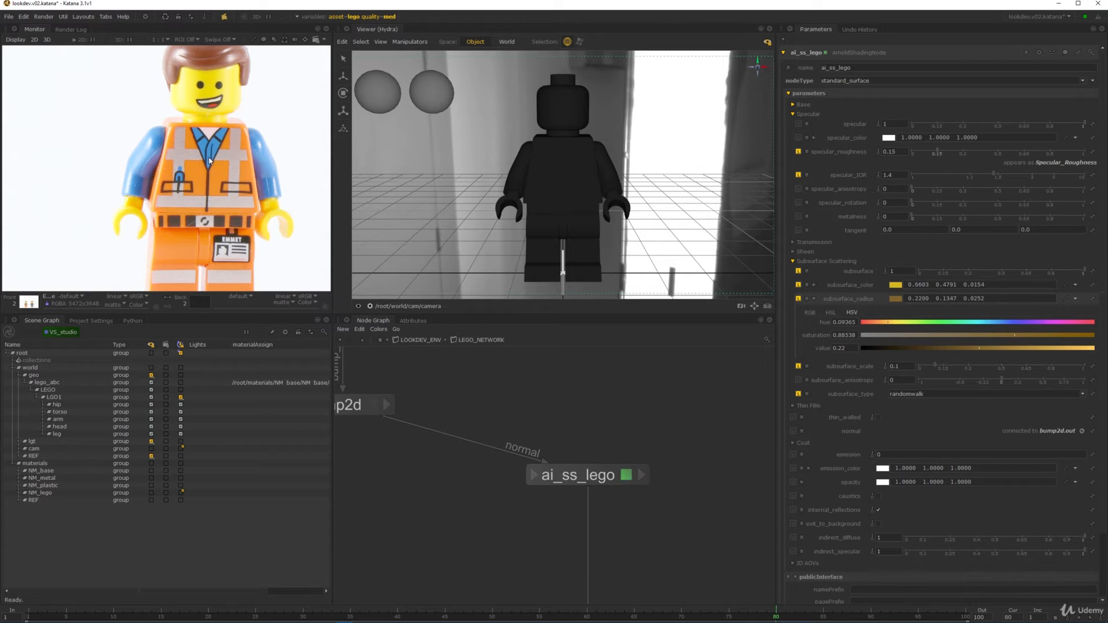
{"action": "key", "text": "1"}
{"action": "middle_click_drag", "start_coordinate": [16, 263], "coordinate": [99, 168]}
{"action": "scroll", "coordinate": [99, 173], "scroll_direction": "up", "scroll_amount": 2}
{"action": "middle_click_drag", "start_coordinate": [646, 405], "coordinate": [641, 305]}
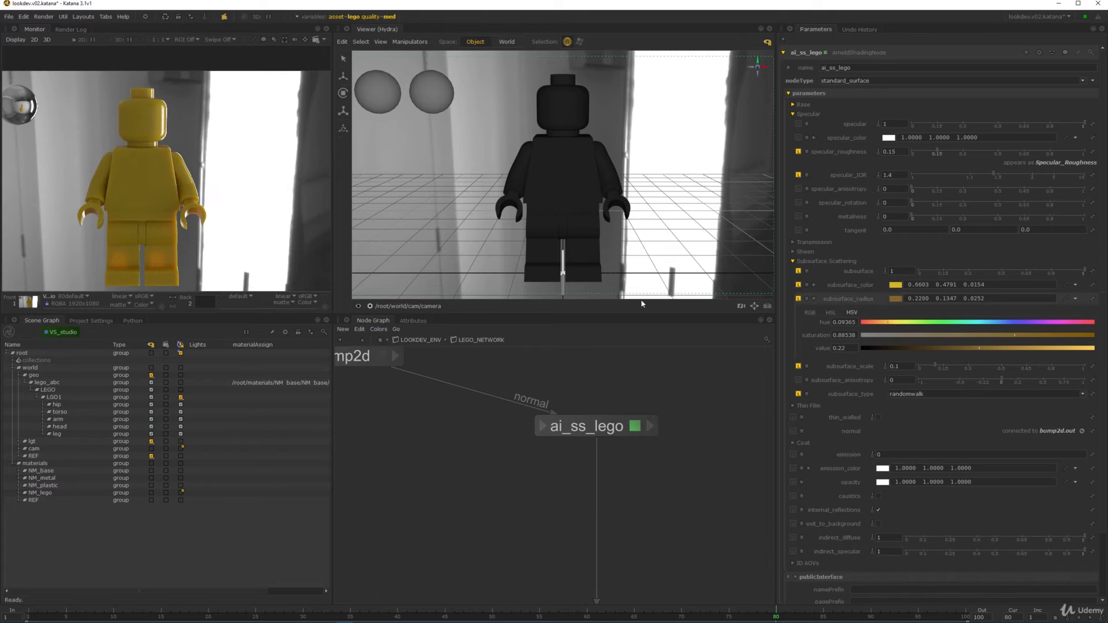
- Add a new pattern input named 'lego' to the VS_ASSET_WORK switch
{"action": "scroll", "coordinate": [632, 418], "scroll_direction": "down", "scroll_amount": 3}
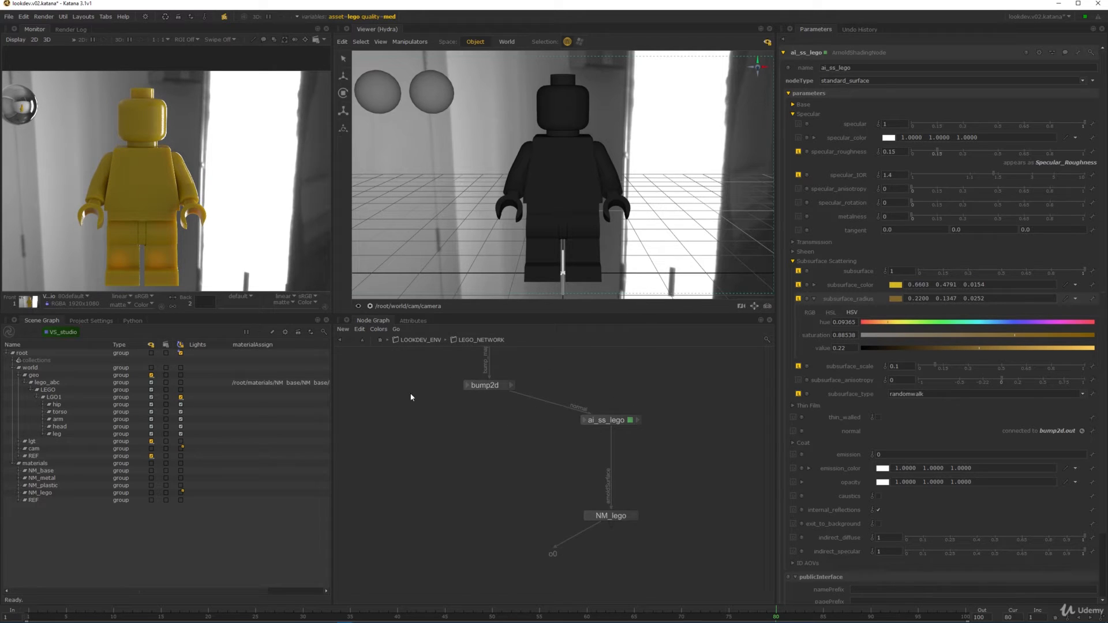
{"action": "left_click", "coordinate": [379, 342]}
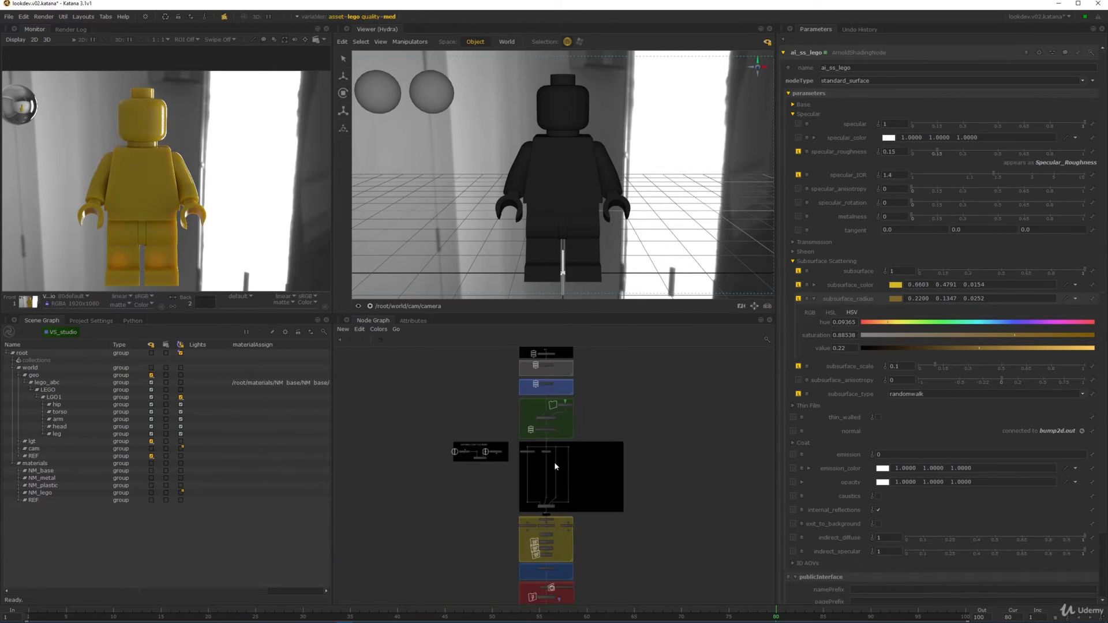
{"action": "scroll", "coordinate": [556, 464], "scroll_direction": "up", "scroll_amount": 5}
{"action": "middle_click_drag", "start_coordinate": [600, 474], "coordinate": [593, 326]}
{"action": "scroll", "coordinate": [534, 486], "scroll_direction": "up", "scroll_amount": 3}
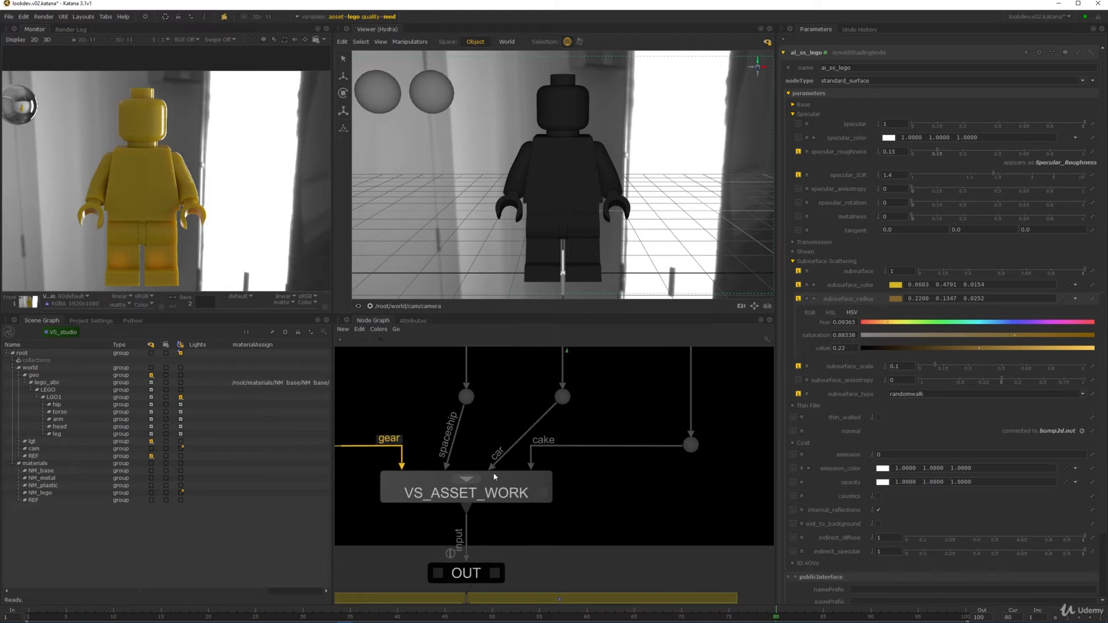
{"action": "scroll", "coordinate": [494, 476], "scroll_direction": "down", "scroll_amount": 5}
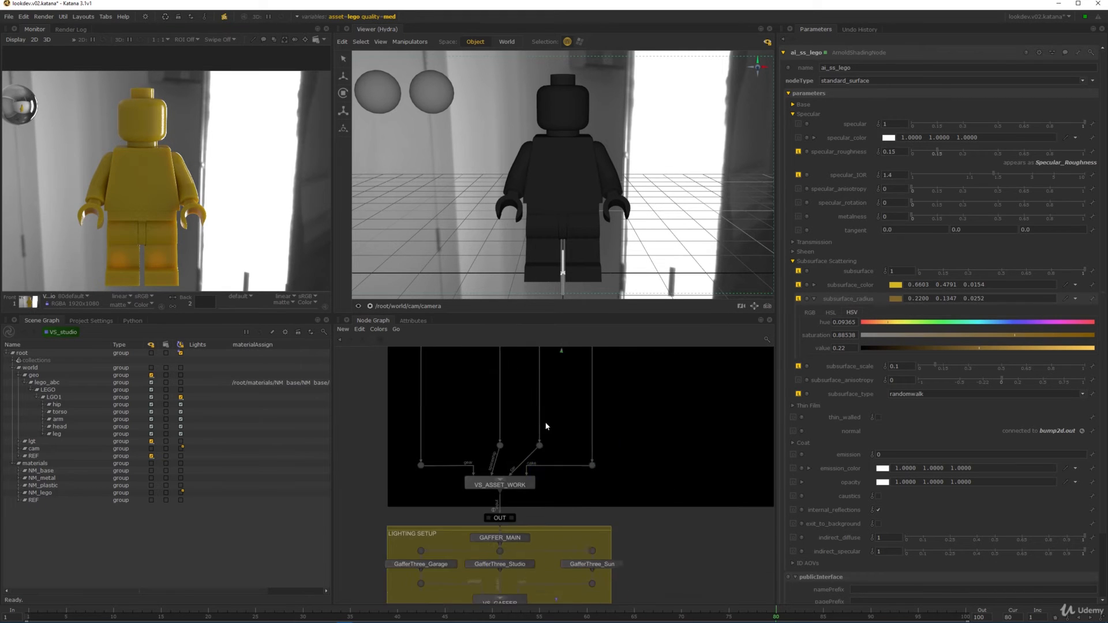
{"action": "scroll", "coordinate": [557, 505], "scroll_direction": "up", "scroll_amount": 3}
{"action": "double_click", "coordinate": [486, 465]}
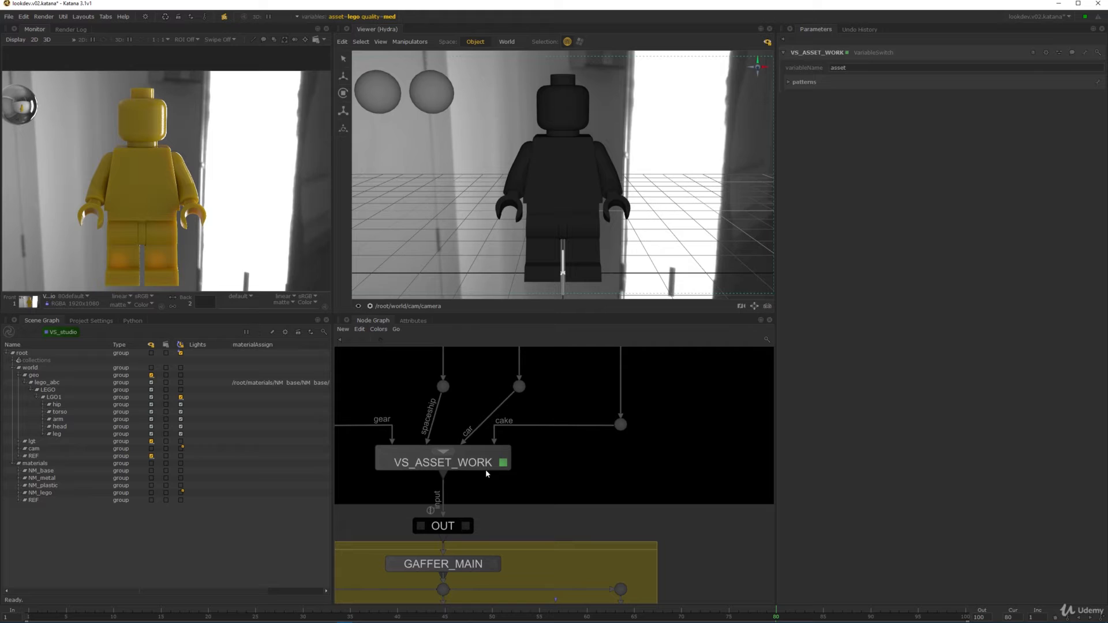
{"action": "left_click", "coordinate": [814, 81]}
{"action": "left_click", "coordinate": [1098, 82]}
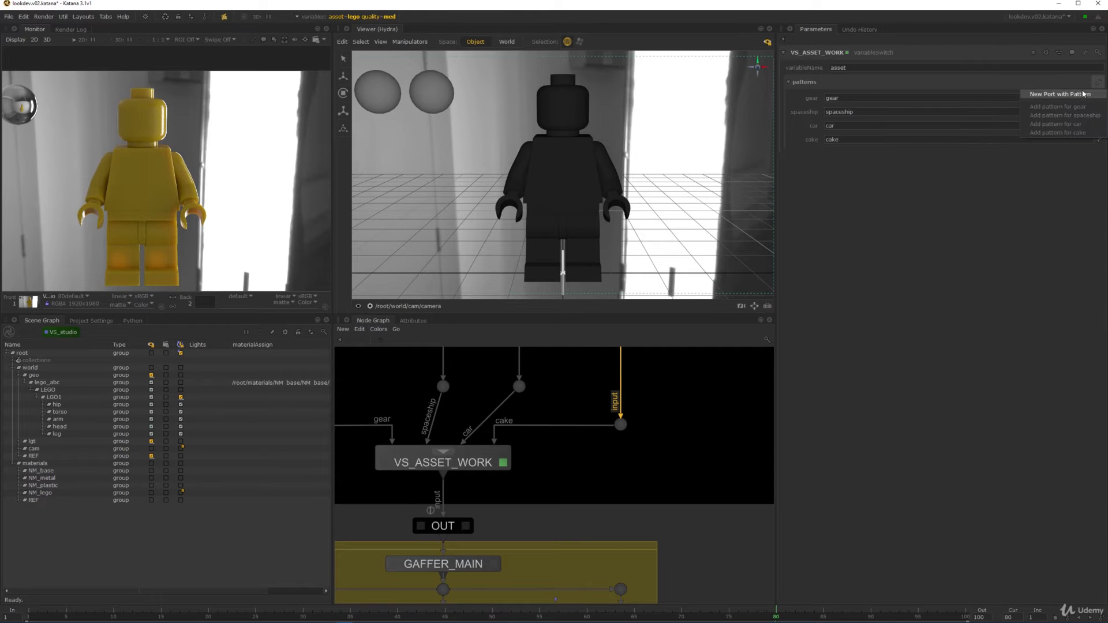
{"action": "left_click", "coordinate": [1083, 93]}
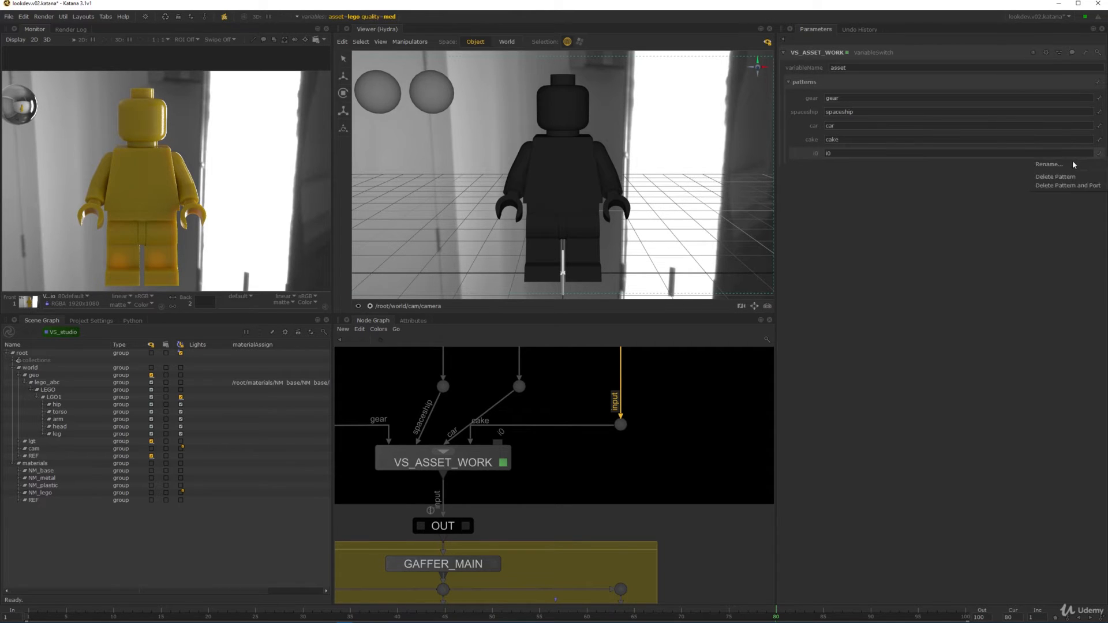
{"action": "left_click", "coordinate": [1071, 164]}
{"action": "type", "text": "lego"}
{"action": "key", "text": "Return"}
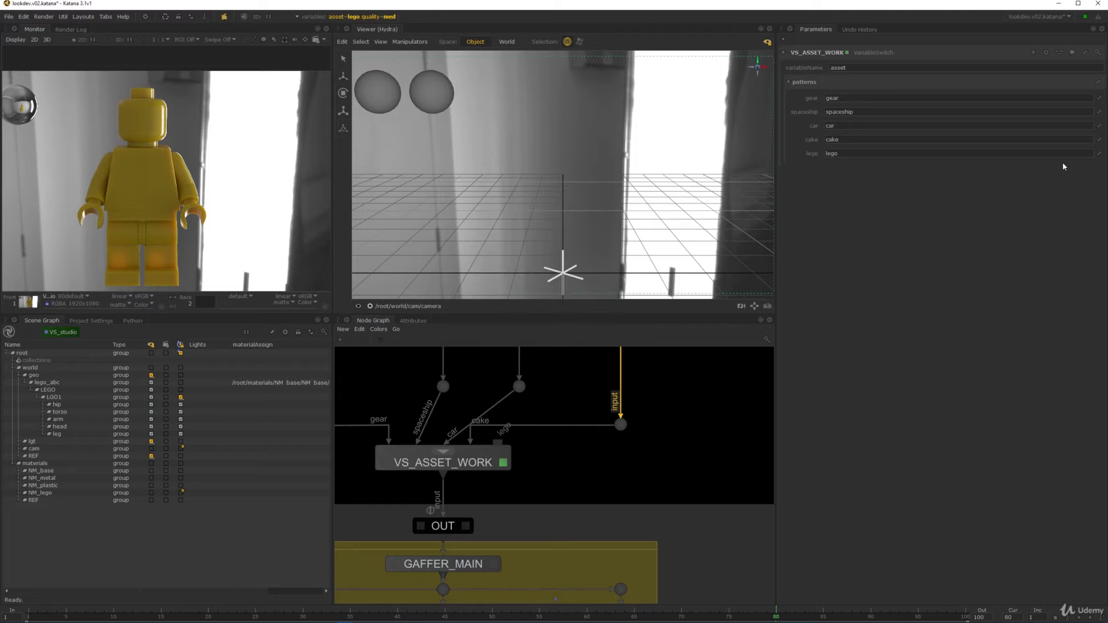
- Route the Lego branch through dots into VS_ASSET_WORK's lego input
{"action": "scroll", "coordinate": [678, 435], "scroll_direction": "down", "scroll_amount": 5}
{"action": "middle_click_drag", "start_coordinate": [636, 388], "coordinate": [572, 573]}
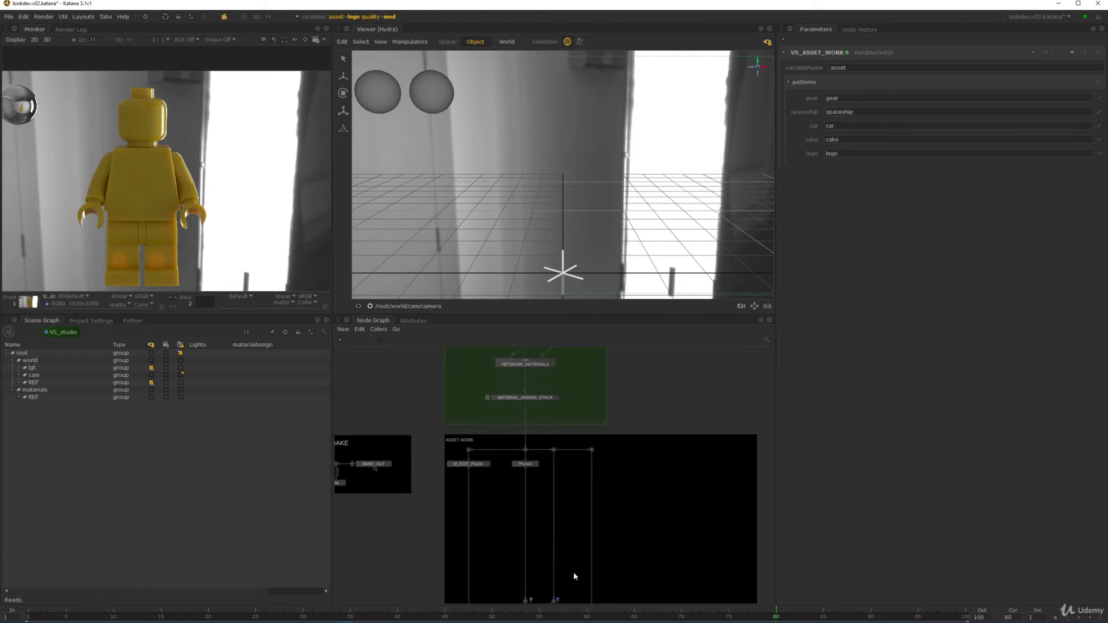
{"action": "middle_click_drag", "start_coordinate": [615, 519], "coordinate": [601, 372]}
{"action": "scroll", "coordinate": [574, 501], "scroll_direction": "up", "scroll_amount": 4}
{"action": "middle_click_drag", "start_coordinate": [589, 427], "coordinate": [568, 580]}
{"action": "middle_click_drag", "start_coordinate": [568, 370], "coordinate": [554, 508]}
{"action": "left_click_drag", "start_coordinate": [556, 433], "coordinate": [664, 434]}
{"action": "key", "text": "period"}
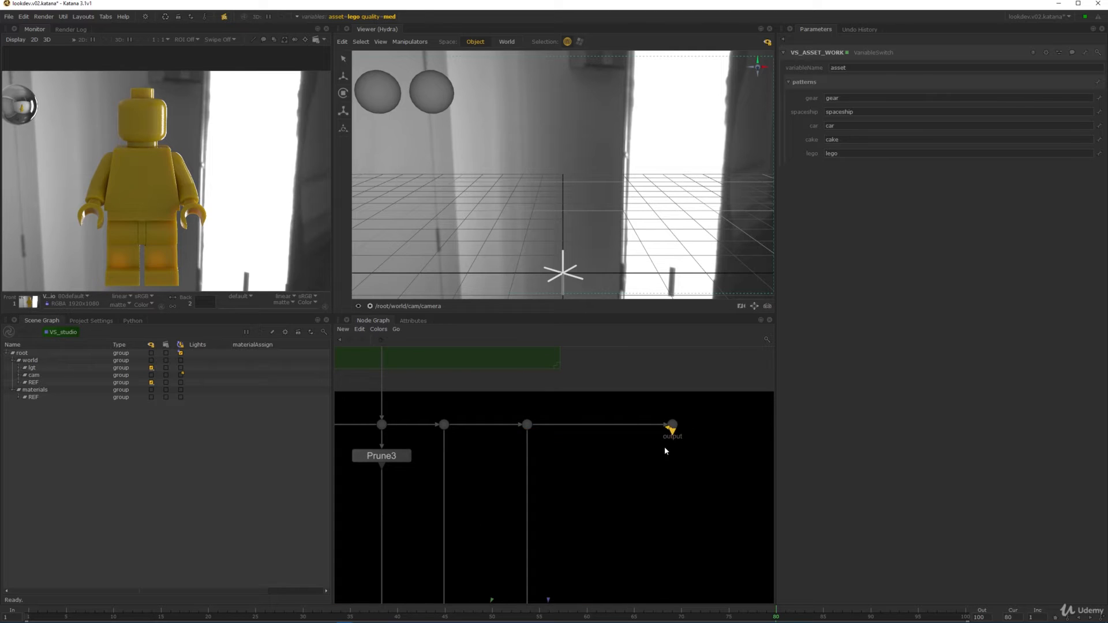
{"action": "middle_click_drag", "start_coordinate": [669, 542], "coordinate": [683, 439]}
{"action": "middle_click_drag", "start_coordinate": [701, 595], "coordinate": [695, 450]}
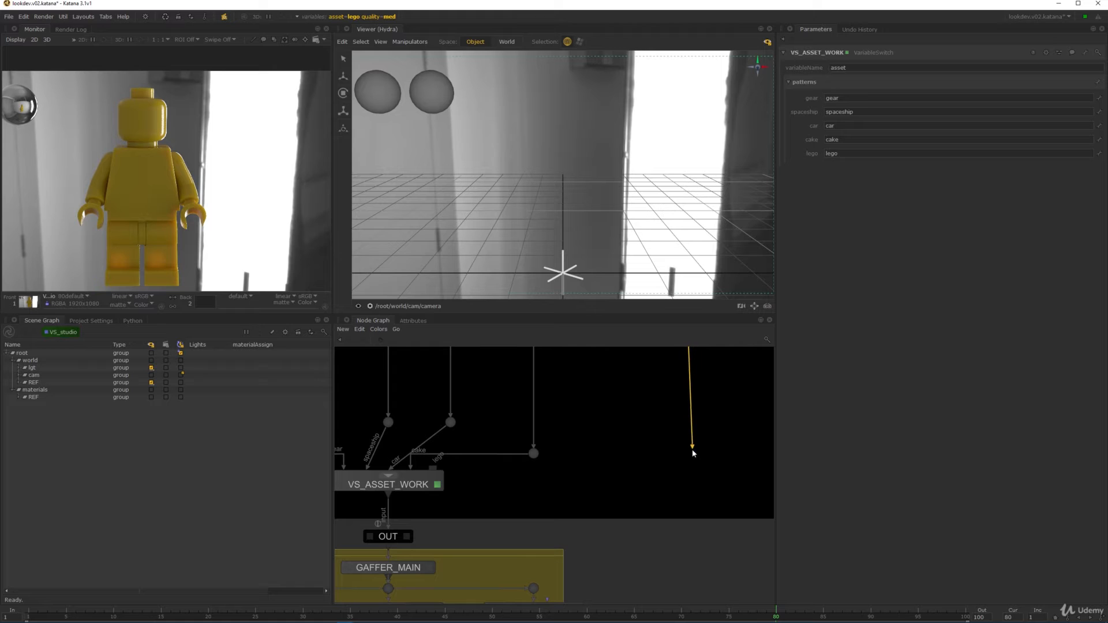
{"action": "key", "text": "period"}
{"action": "left_click", "coordinate": [433, 469]}
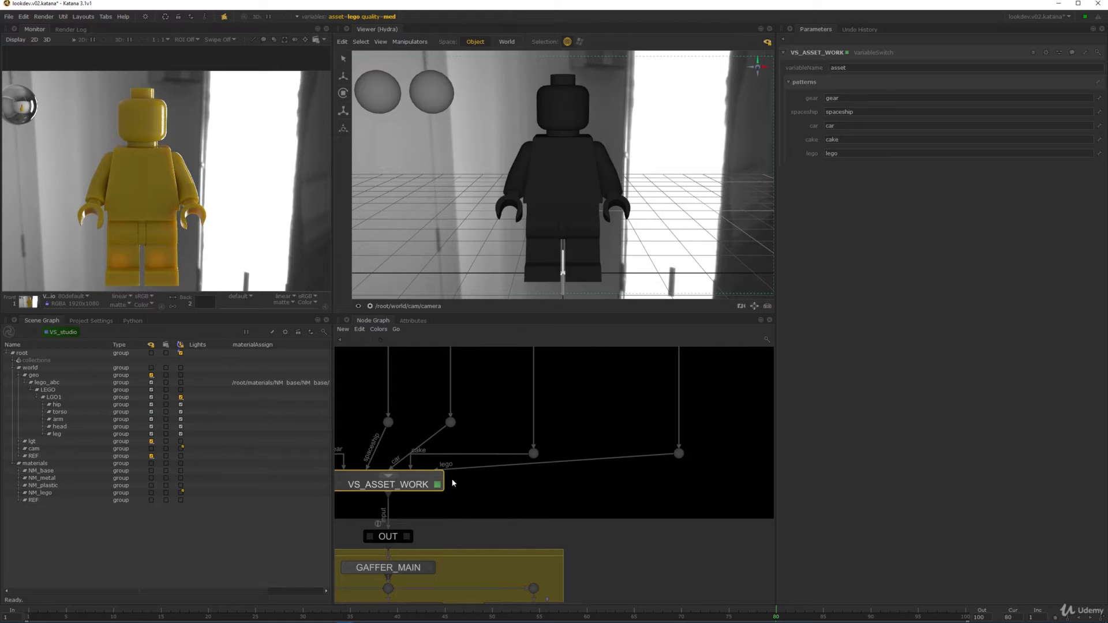
{"action": "key", "text": "a"}
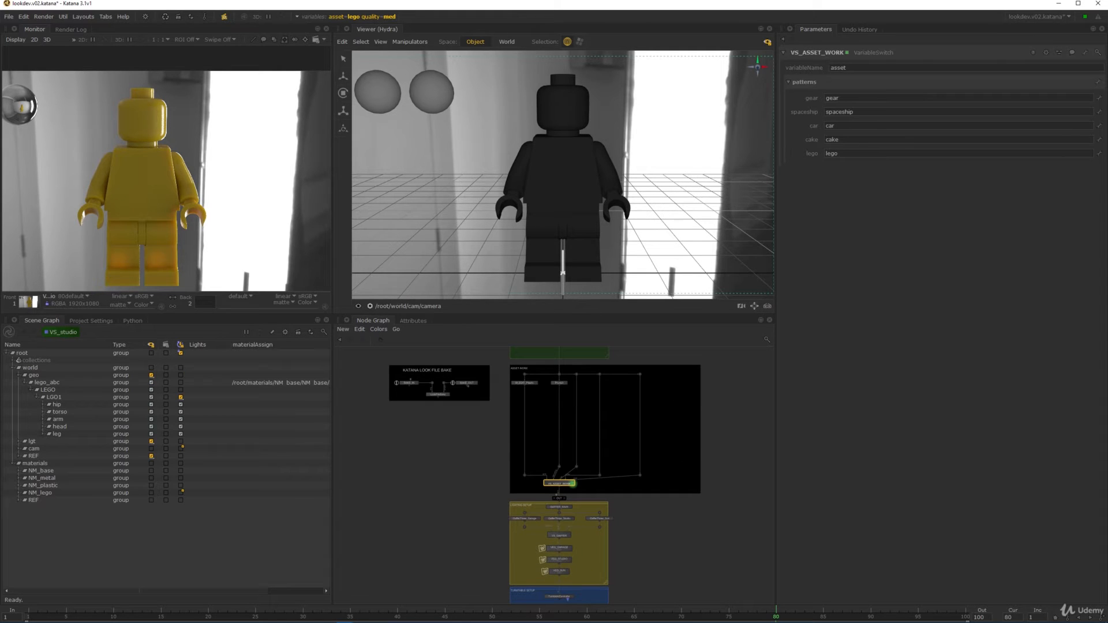
{"action": "middle_click_drag", "start_coordinate": [630, 433], "coordinate": [591, 445]}
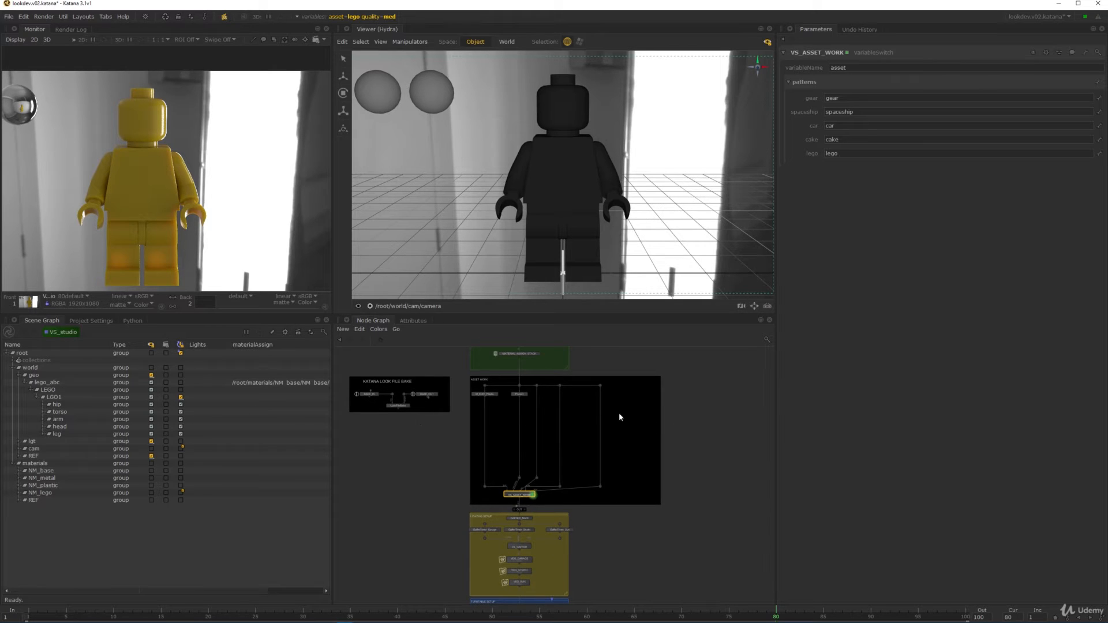
{"action": "scroll", "coordinate": [622, 419], "scroll_direction": "up", "scroll_amount": 5}
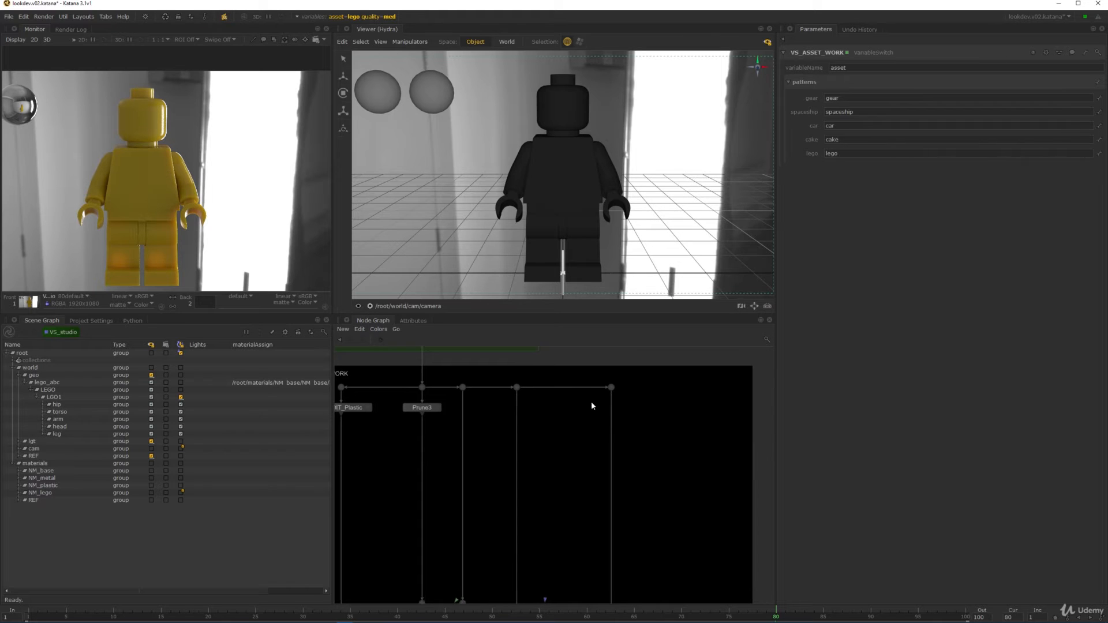
- Insert a Material6 node below the top dot and set its action to override materials
{"action": "scroll", "coordinate": [615, 410], "scroll_direction": "up", "scroll_amount": 2}
{"action": "key", "text": "Tab"}
{"action": "type", "text": "material"}
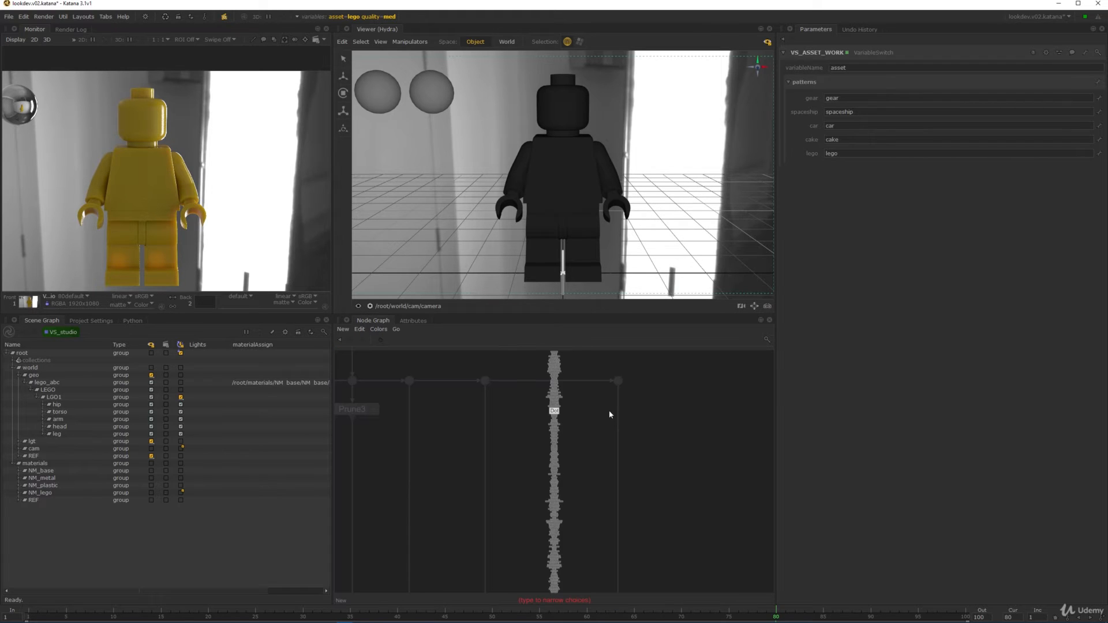
{"action": "key", "text": "Return"}
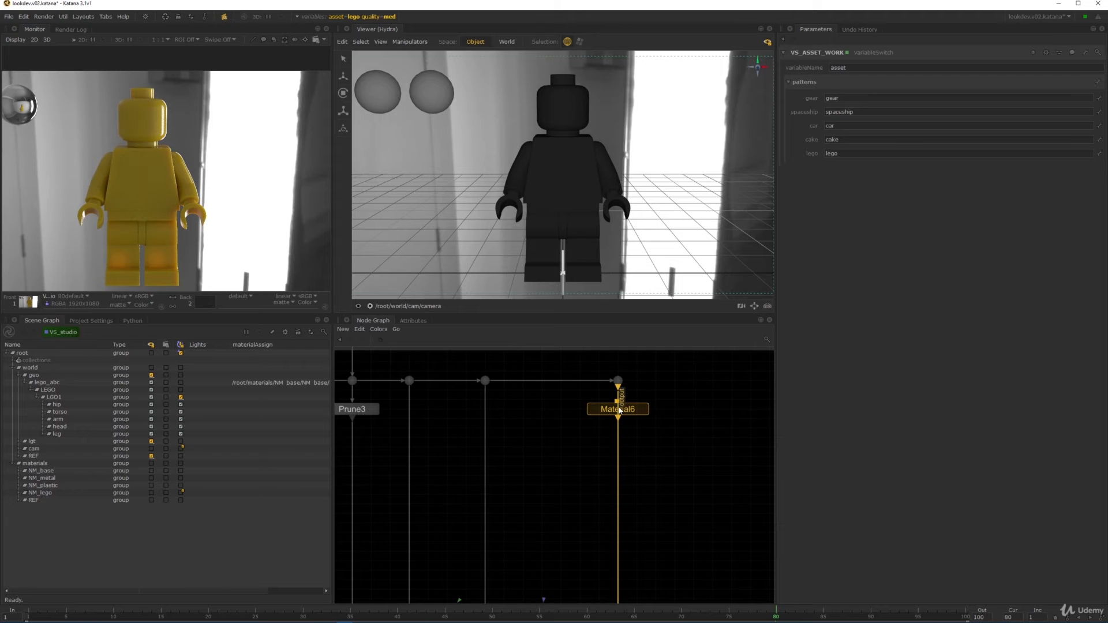
{"action": "left_click", "coordinate": [610, 419]}
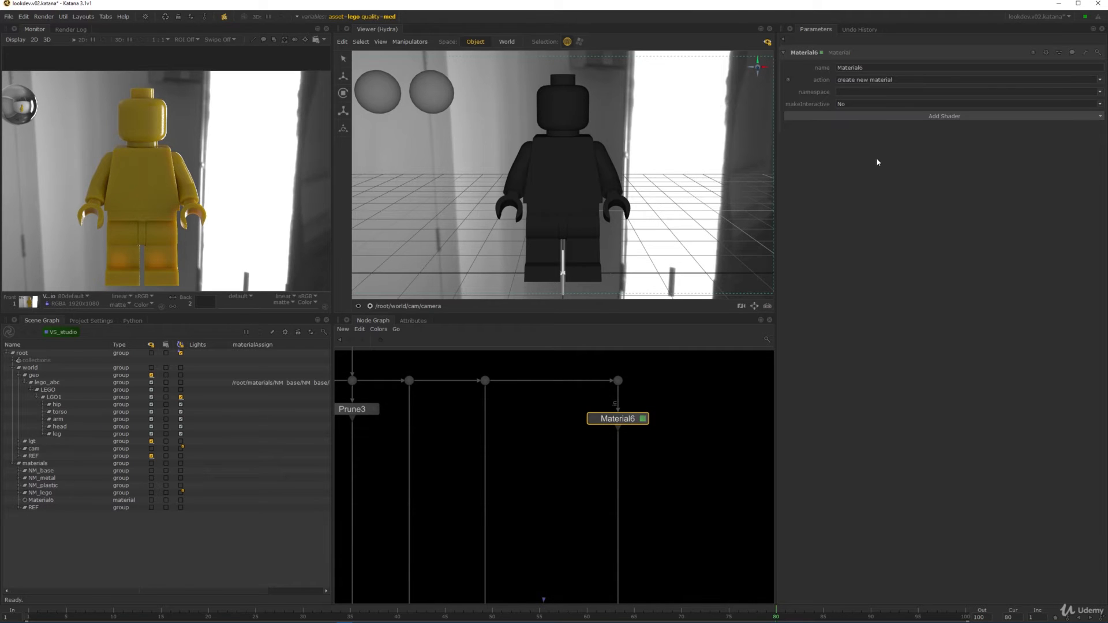
{"action": "left_click", "coordinate": [892, 80]}
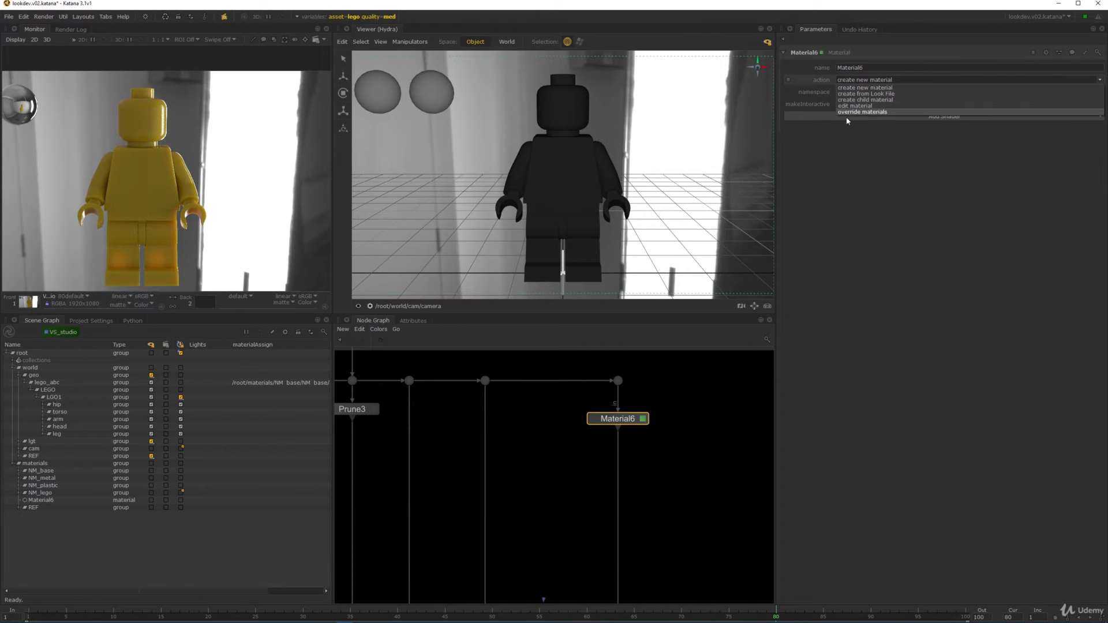
{"action": "left_click", "coordinate": [869, 112]}
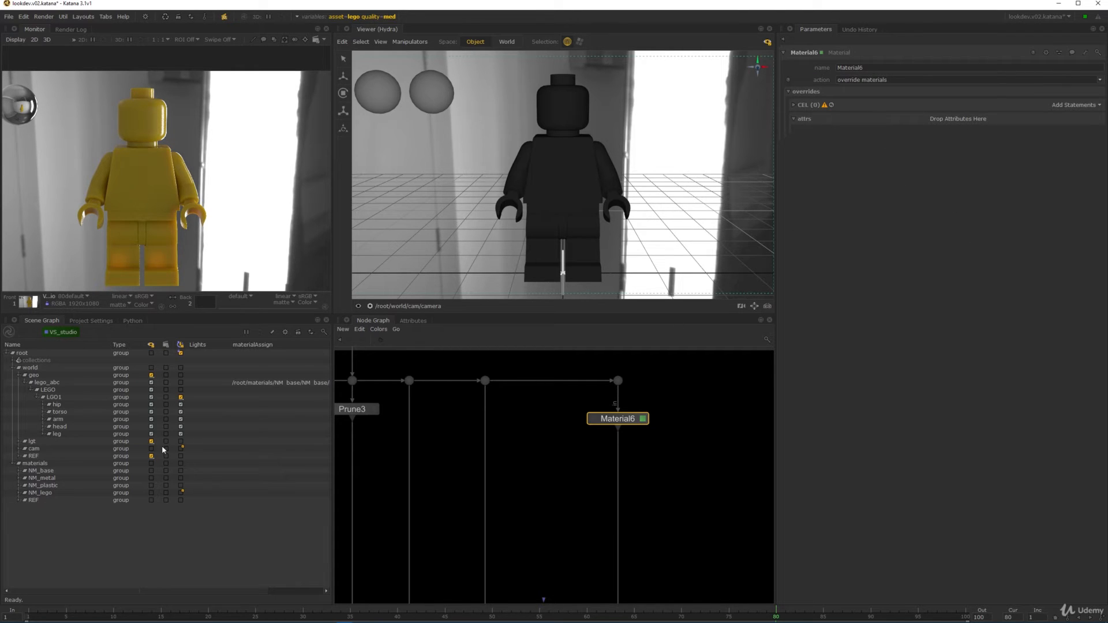
- Add the L_Arm and R_Arm PLASTIC_SDM locations to Material6's CEL as path statements
{"action": "left_click", "coordinate": [49, 420]}
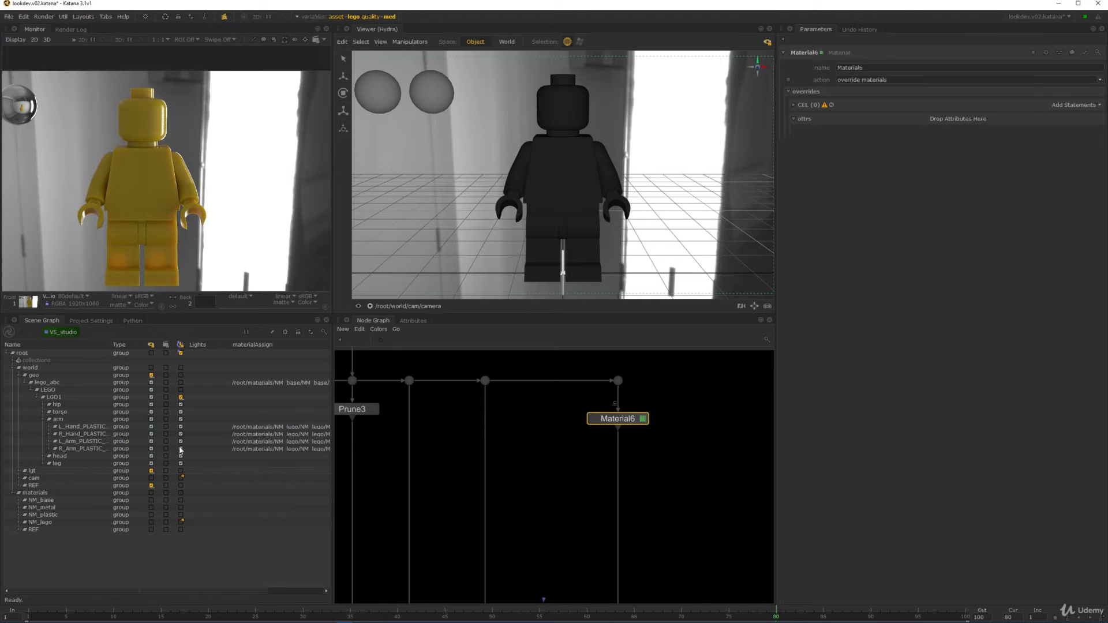
{"action": "left_click_drag", "start_coordinate": [280, 424], "coordinate": [277, 448]}
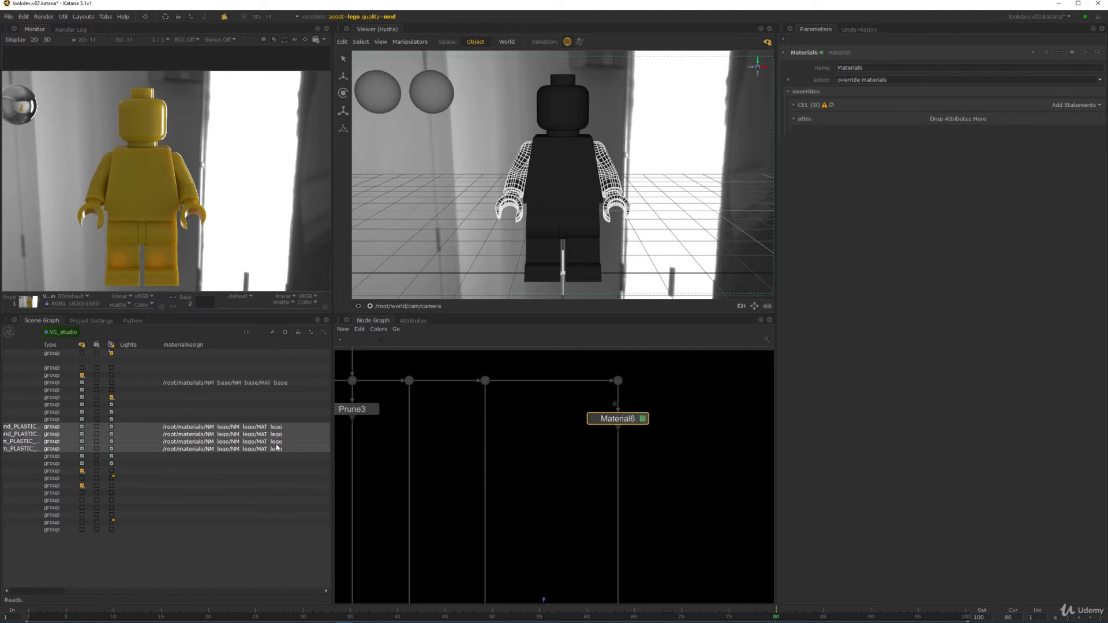
{"action": "left_click", "coordinate": [24, 442]}
{"action": "left_click", "coordinate": [25, 448]}
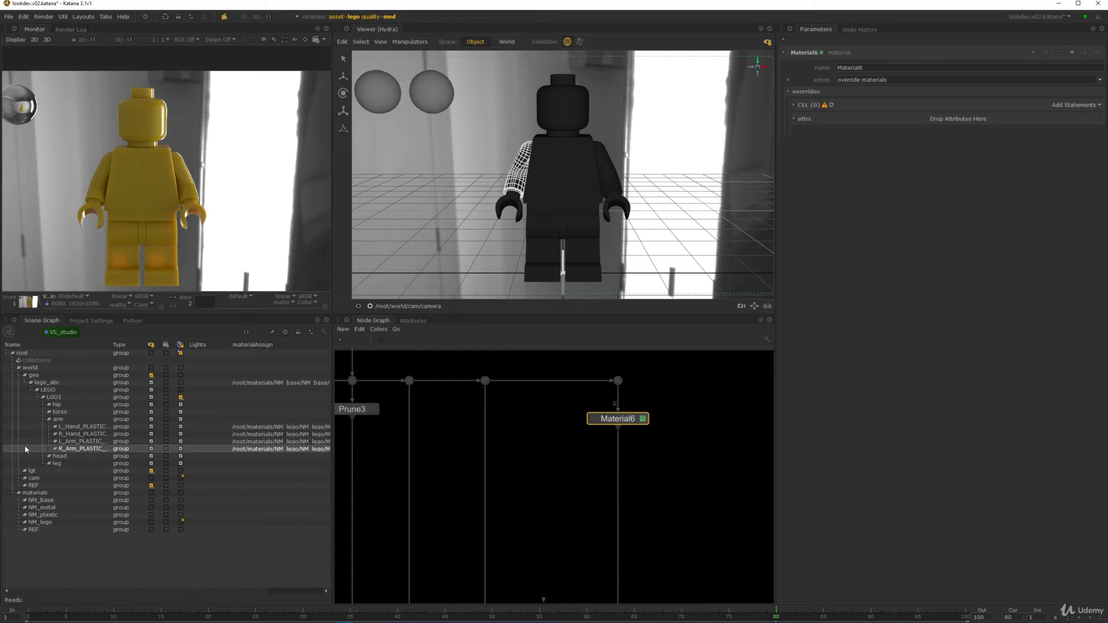
{"action": "left_click", "coordinate": [67, 442], "text": "ctrl"}
{"action": "left_click", "coordinate": [1074, 105]}
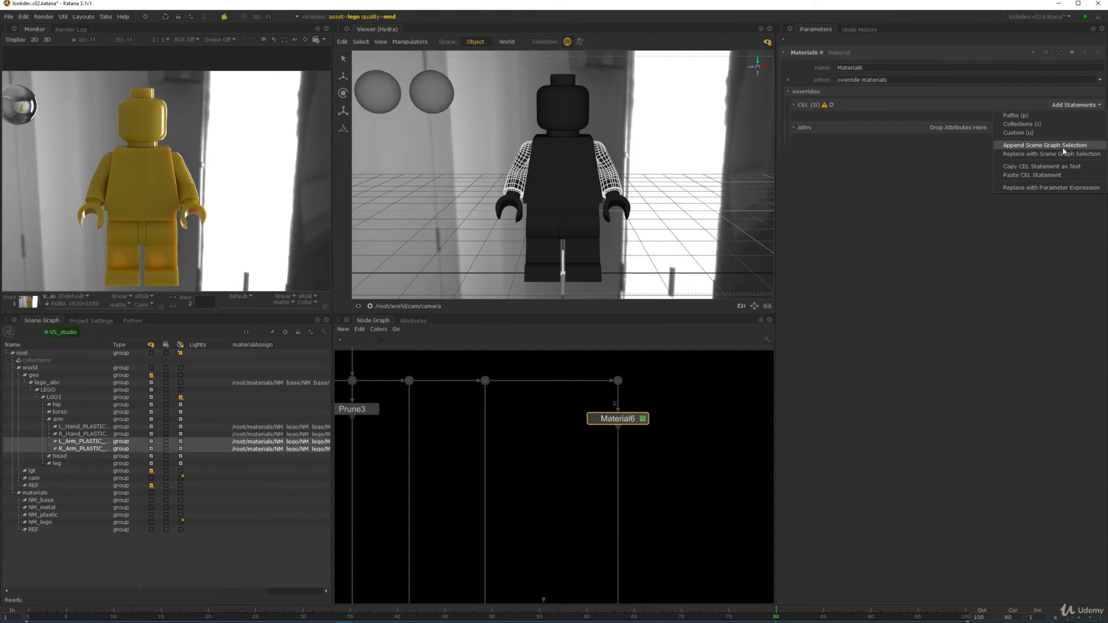
{"action": "left_click", "coordinate": [1044, 146]}
{"action": "left_click", "coordinate": [893, 143]}
{"action": "key", "text": "ctrl+a"}
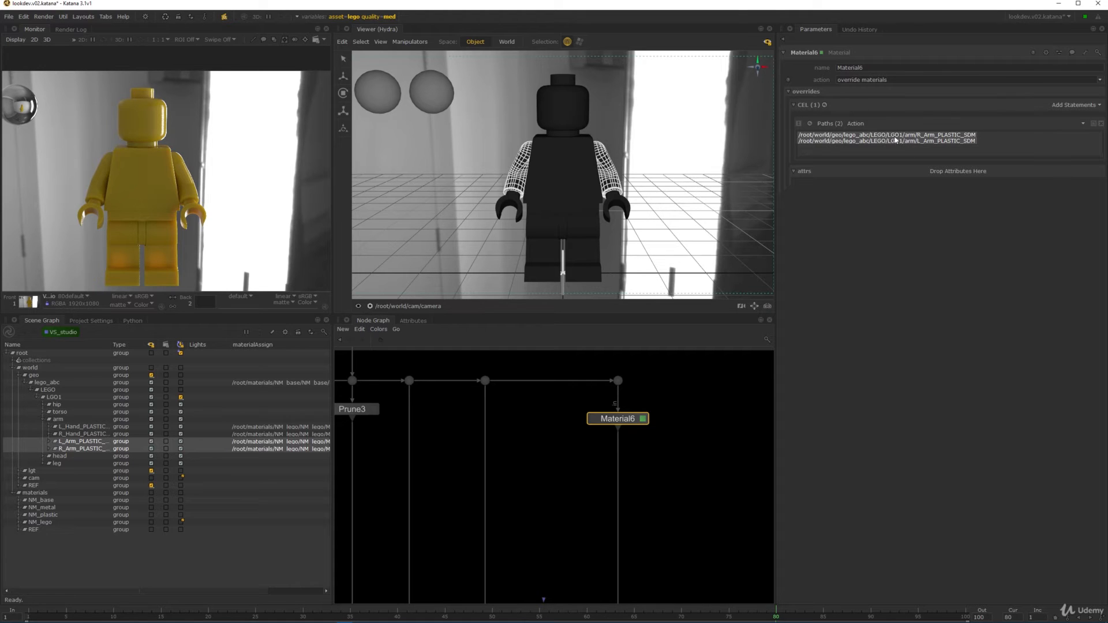
- Add a custom CEL rule ending in arm/*_Arm_PLASTIC_SDM and confirm it matches both arms
{"action": "left_click", "coordinate": [1072, 105]}
{"action": "left_click", "coordinate": [1017, 133]}
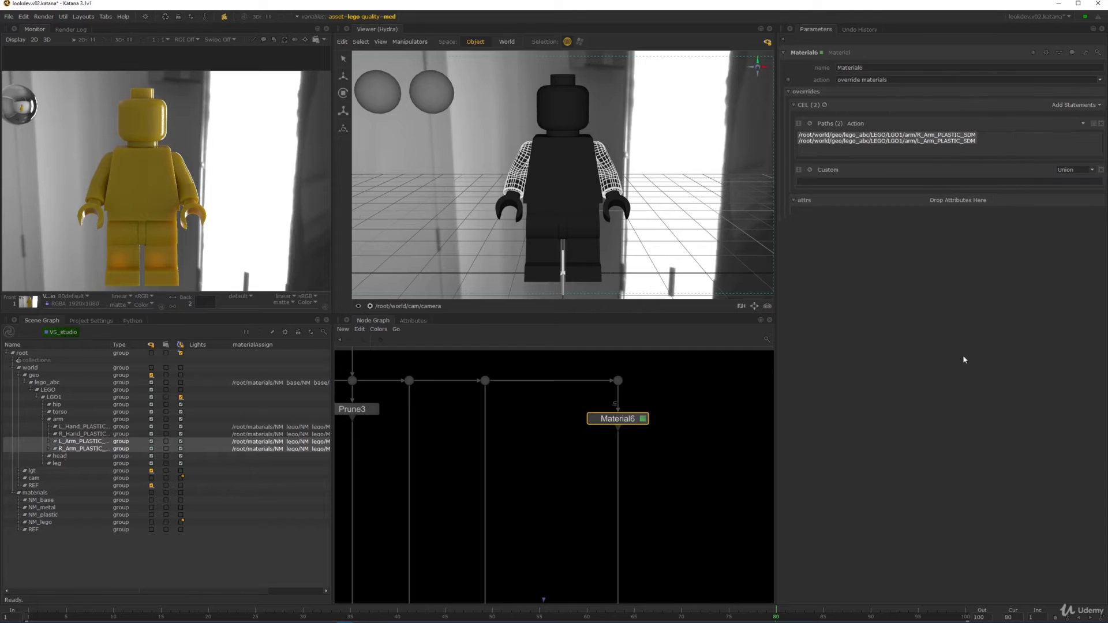
{"action": "left_click_drag", "start_coordinate": [80, 442], "coordinate": [825, 181]}
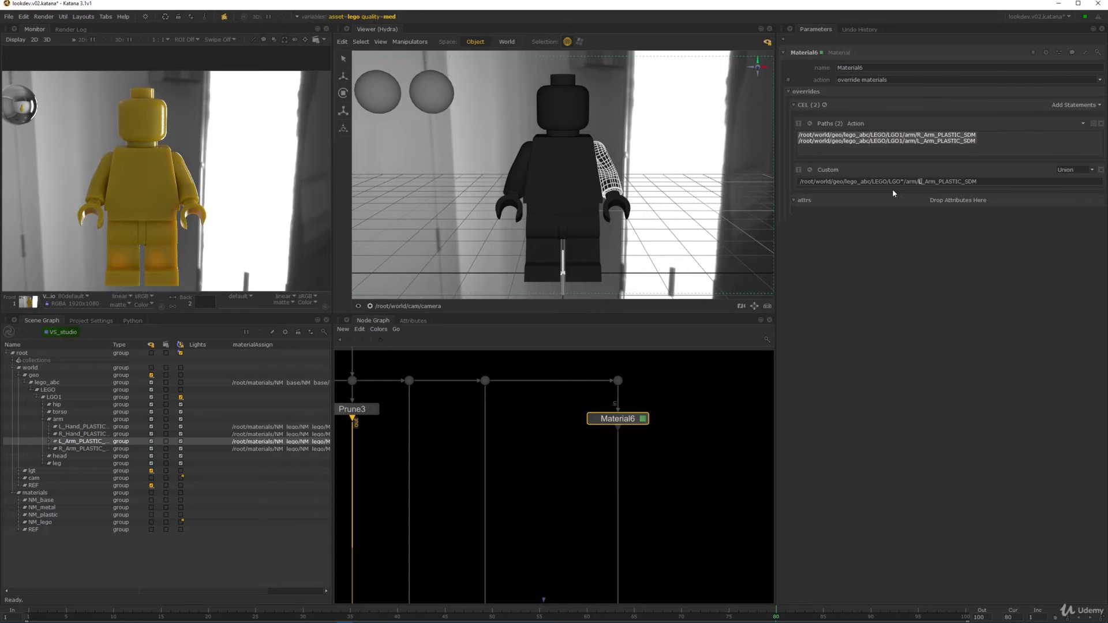
{"action": "left_click", "coordinate": [809, 169]}
{"action": "left_click", "coordinate": [823, 191]}
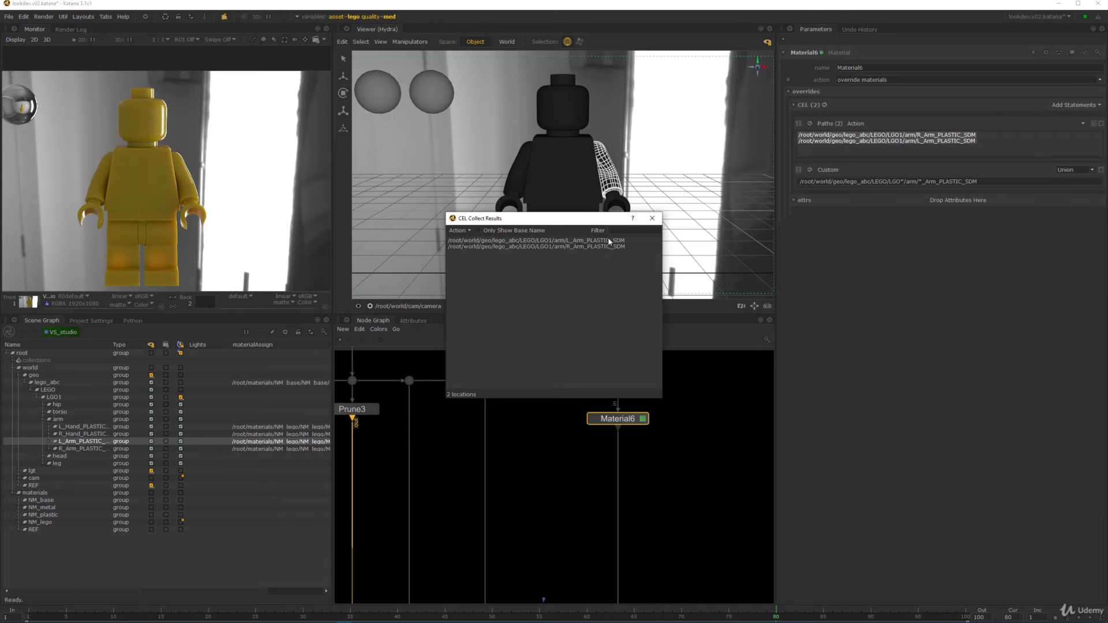
{"action": "left_click", "coordinate": [652, 218]}
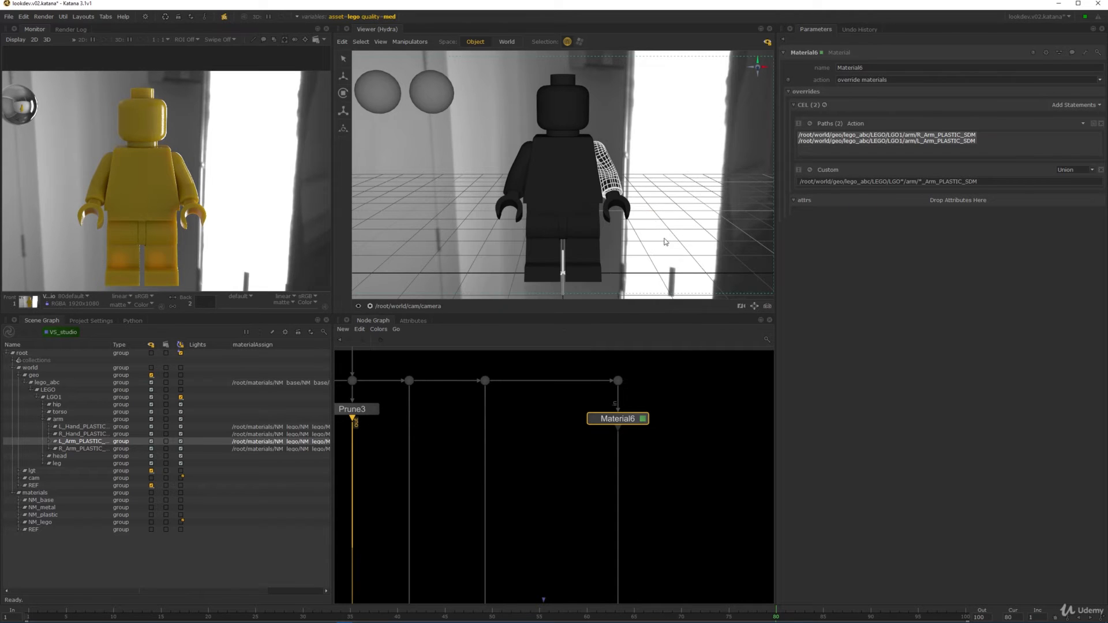
- Deselect Material6 and select lego_abc in the Scene Graph
{"action": "left_click", "coordinate": [735, 449]}
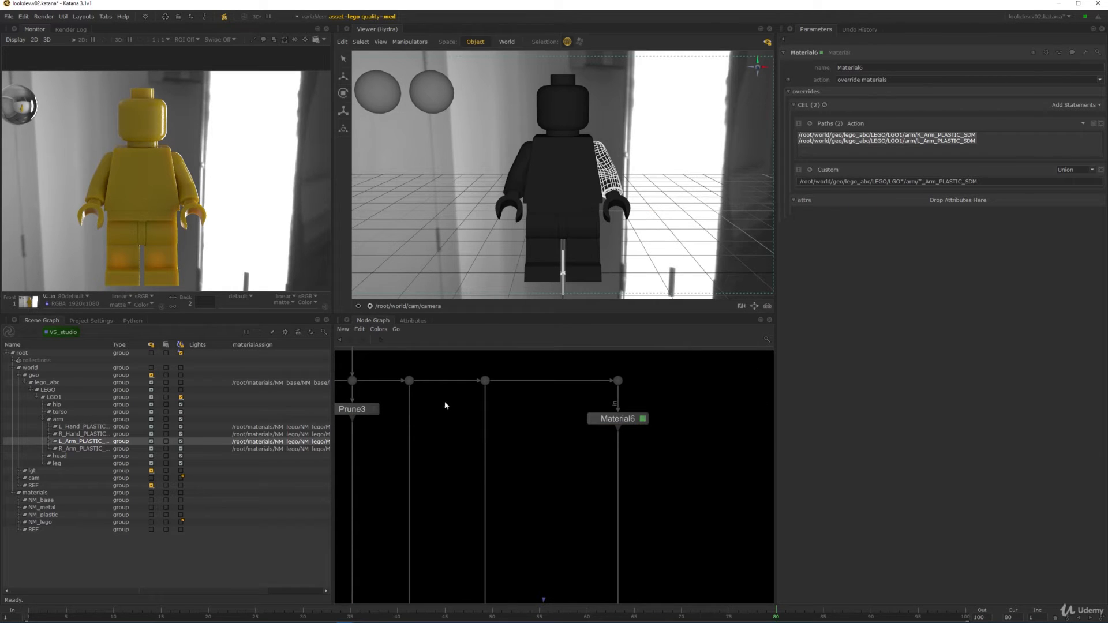
{"action": "left_click", "coordinate": [46, 382]}
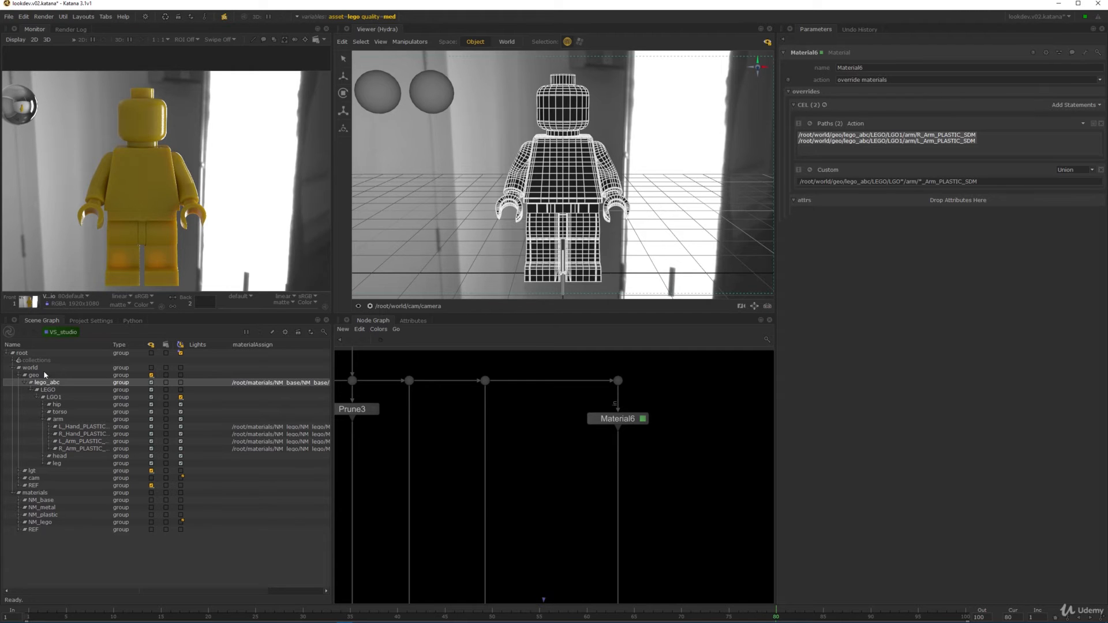
{"action": "scroll", "coordinate": [584, 441], "scroll_direction": "down", "scroll_amount": 6}
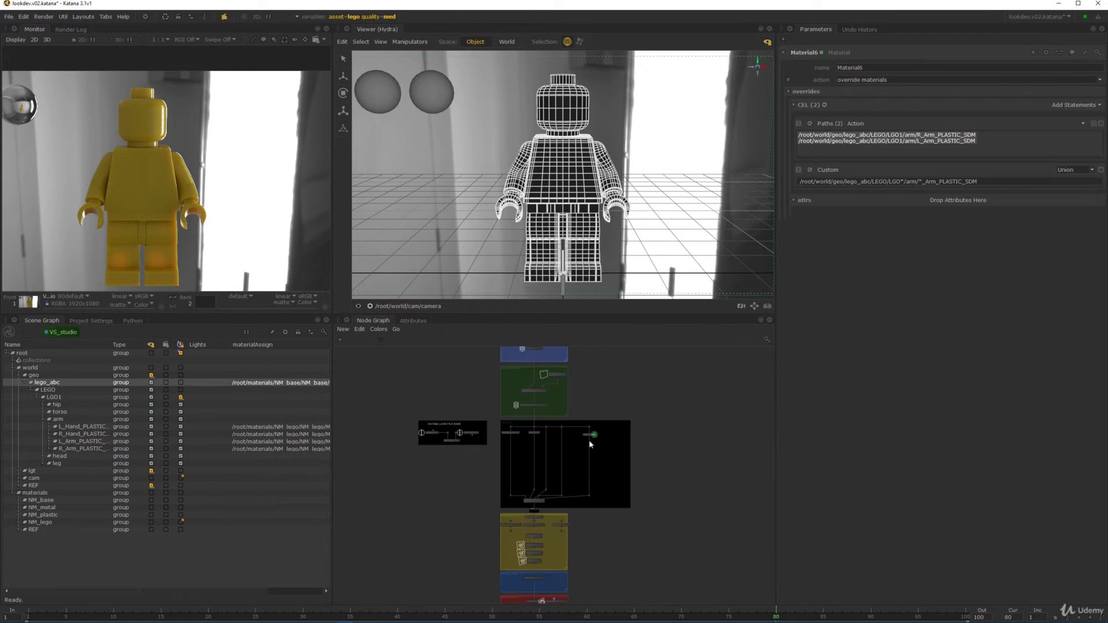
- Change Importomatic_LEGO's asset location from /root/world/geo/lego_abc to /root/world/geo
{"action": "middle_click_drag", "start_coordinate": [589, 441], "coordinate": [584, 495]}
{"action": "scroll", "coordinate": [585, 498], "scroll_direction": "up", "scroll_amount": 5}
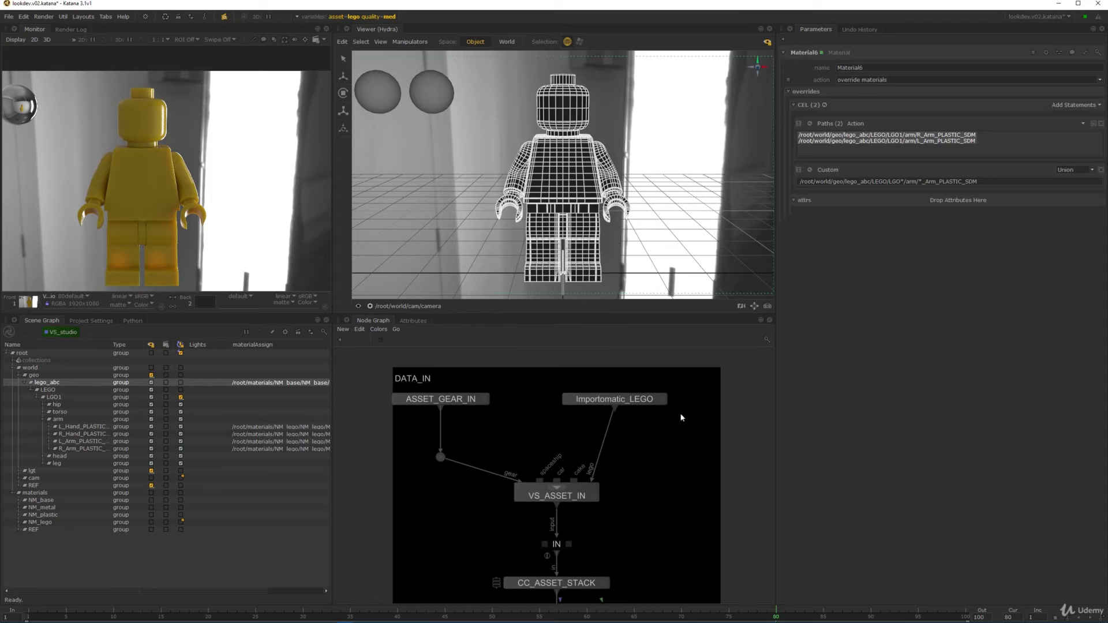
{"action": "left_click", "coordinate": [660, 399]}
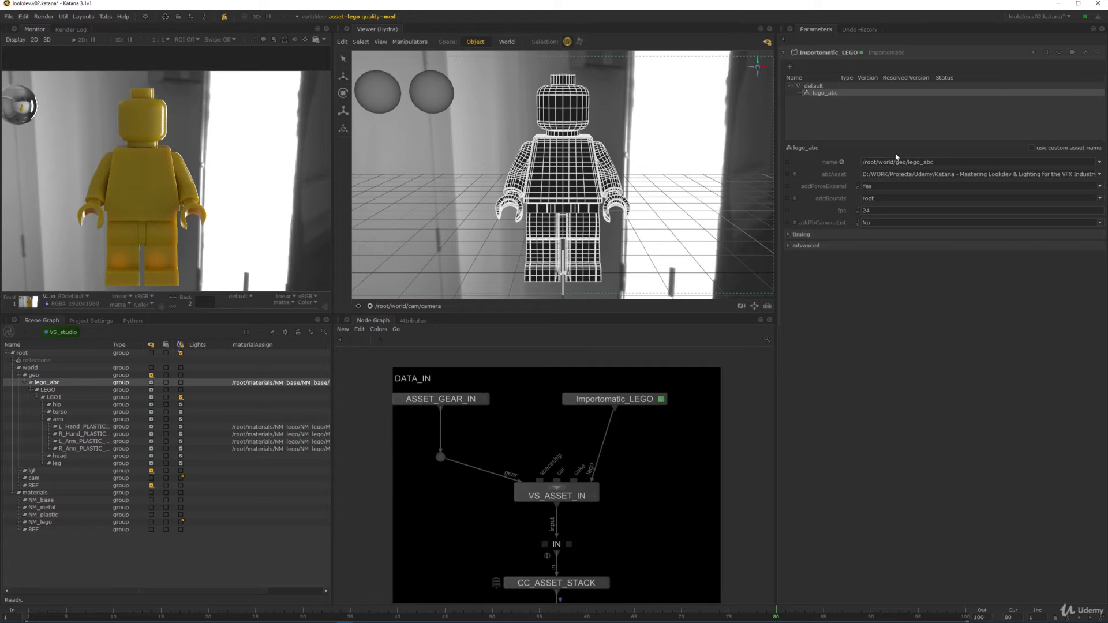
{"action": "left_click_drag", "start_coordinate": [906, 163], "coordinate": [953, 158]}
{"action": "key", "text": "BackSpace"}
{"action": "key", "text": "Return"}
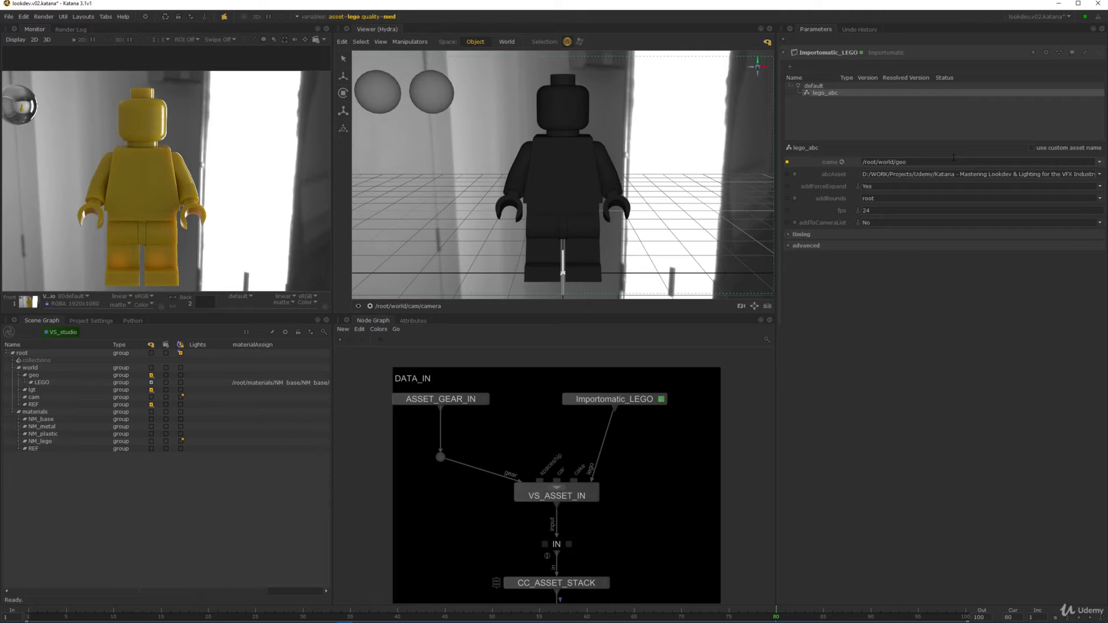
- Expand LEGO in the Scene Graph and pan the Node Graph to the material assignment stack
{"action": "left_click", "coordinate": [30, 383]}
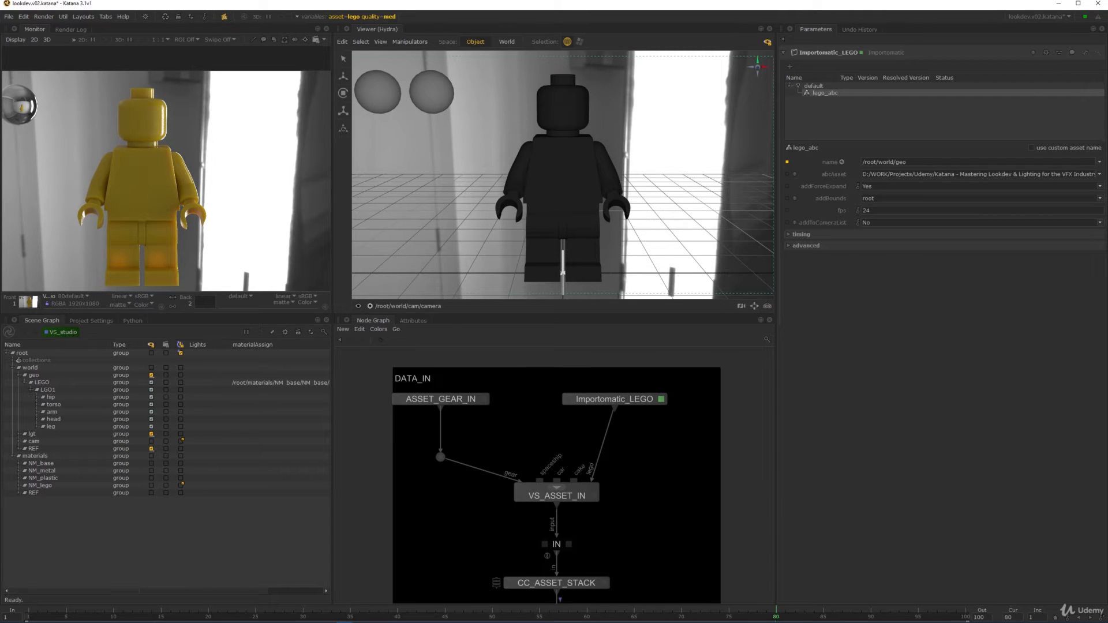
{"action": "scroll", "coordinate": [605, 492], "scroll_direction": "down", "scroll_amount": 7}
{"action": "middle_click_drag", "start_coordinate": [640, 453], "coordinate": [550, 410]}
{"action": "scroll", "coordinate": [598, 476], "scroll_direction": "up", "scroll_amount": 3}
{"action": "middle_click_drag", "start_coordinate": [600, 544], "coordinate": [595, 435]}
{"action": "middle_click_drag", "start_coordinate": [594, 592], "coordinate": [594, 407]}
{"action": "middle_click_drag", "start_coordinate": [600, 582], "coordinate": [610, 471]}
{"action": "middle_click_drag", "start_coordinate": [622, 353], "coordinate": [619, 486]}
{"action": "scroll", "coordinate": [620, 434], "scroll_direction": "up", "scroll_amount": 4}
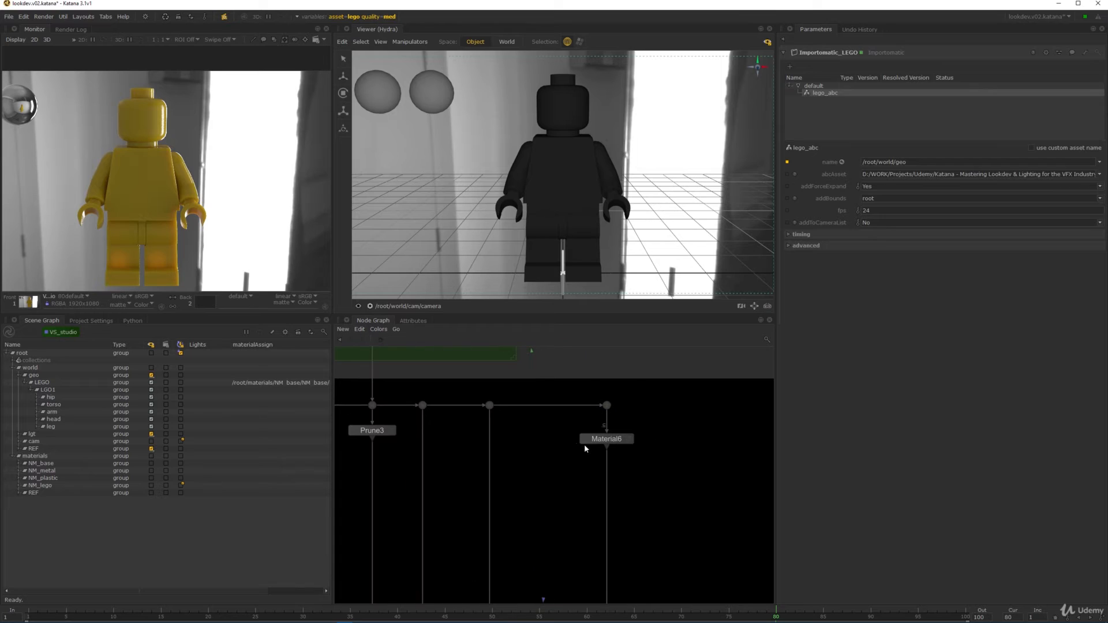
- Remove lego_abc from Material6's custom path and delete the explicit Paths statement
{"action": "left_click", "coordinate": [628, 437]}
{"action": "double_click", "coordinate": [860, 181]}
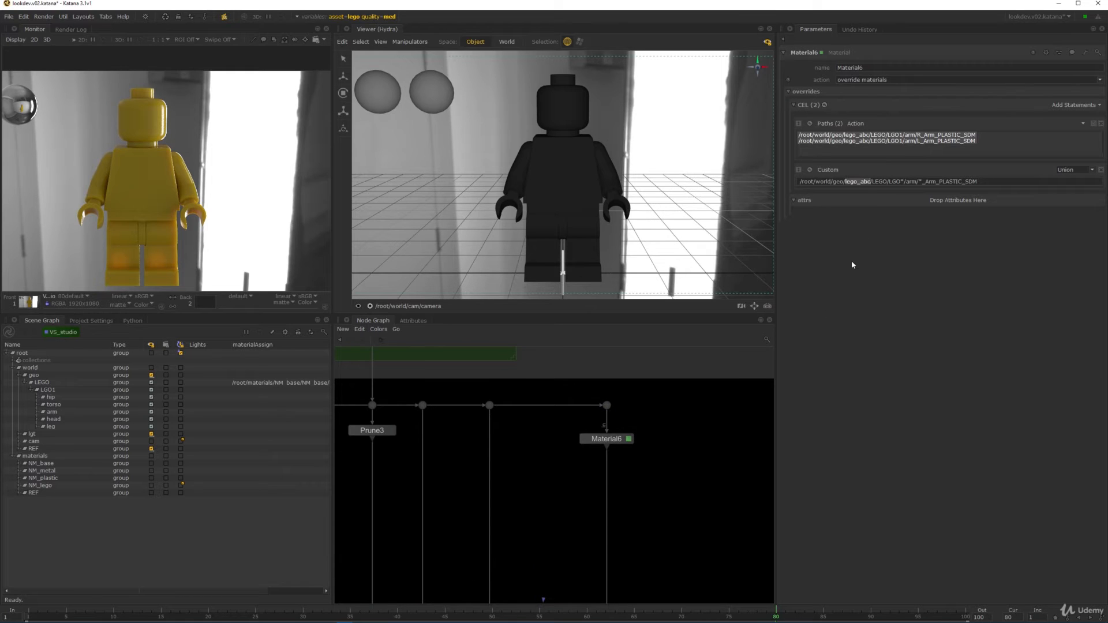
{"action": "key", "text": "BackSpace"}
{"action": "key", "text": "BackSpace"}
{"action": "left_click", "coordinate": [808, 171]}
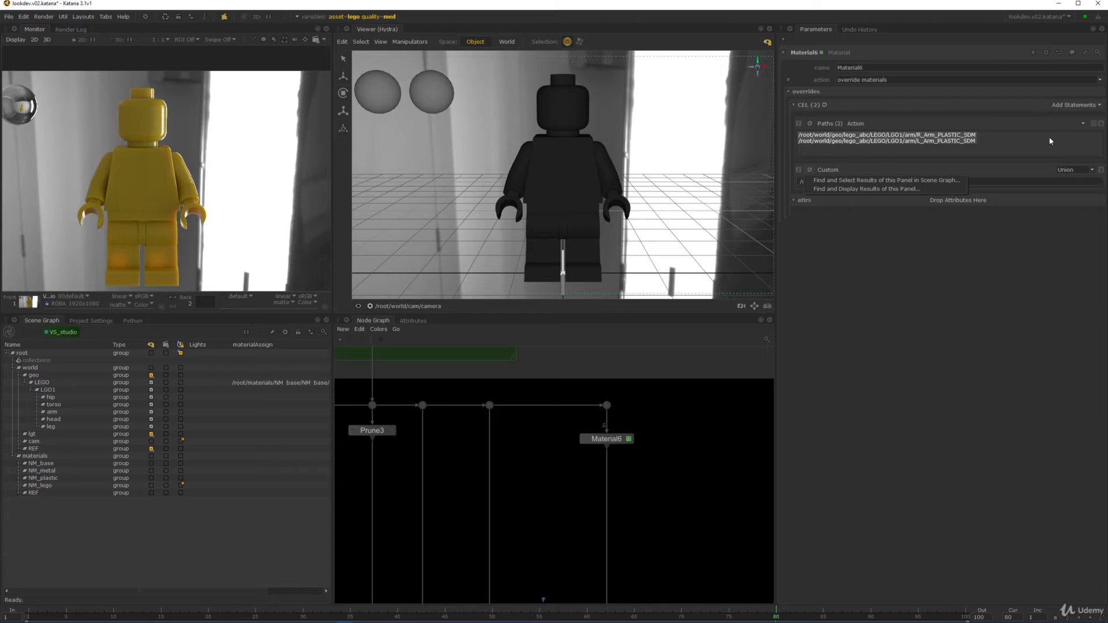
{"action": "left_click", "coordinate": [1101, 124]}
- Verify the custom rule /root/world/geo/LEGO/LGO*/arm/*_Arm_PLASTIC_SDM still matches both arm locations
{"action": "left_click", "coordinate": [810, 124]}
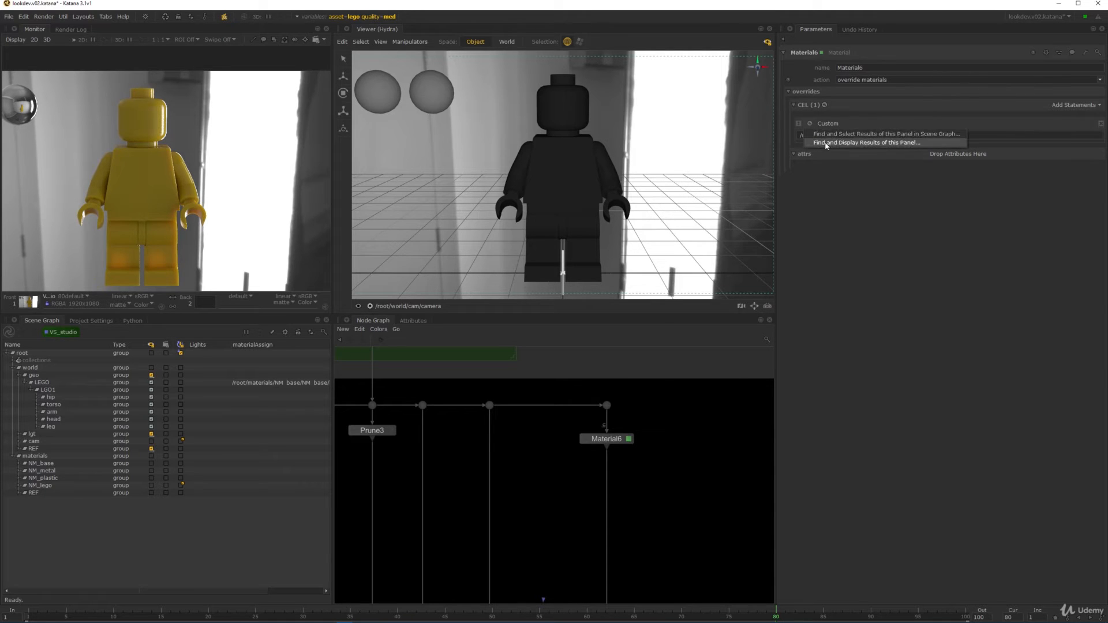
{"action": "left_click", "coordinate": [837, 144]}
{"action": "left_click_drag", "start_coordinate": [584, 241], "coordinate": [536, 269]}
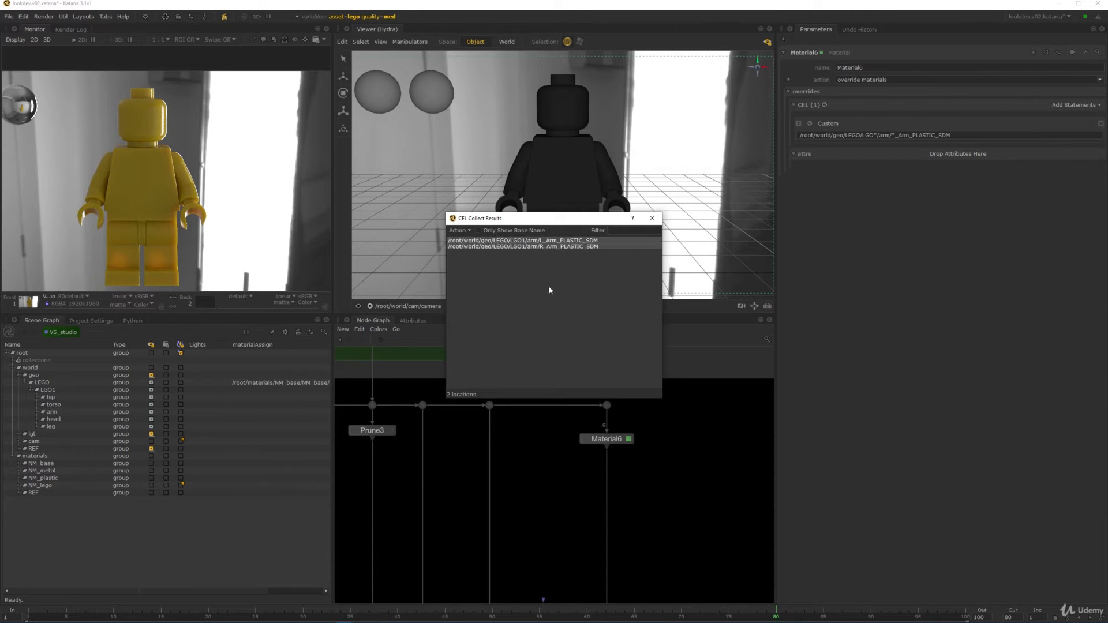
{"action": "left_click", "coordinate": [652, 218]}
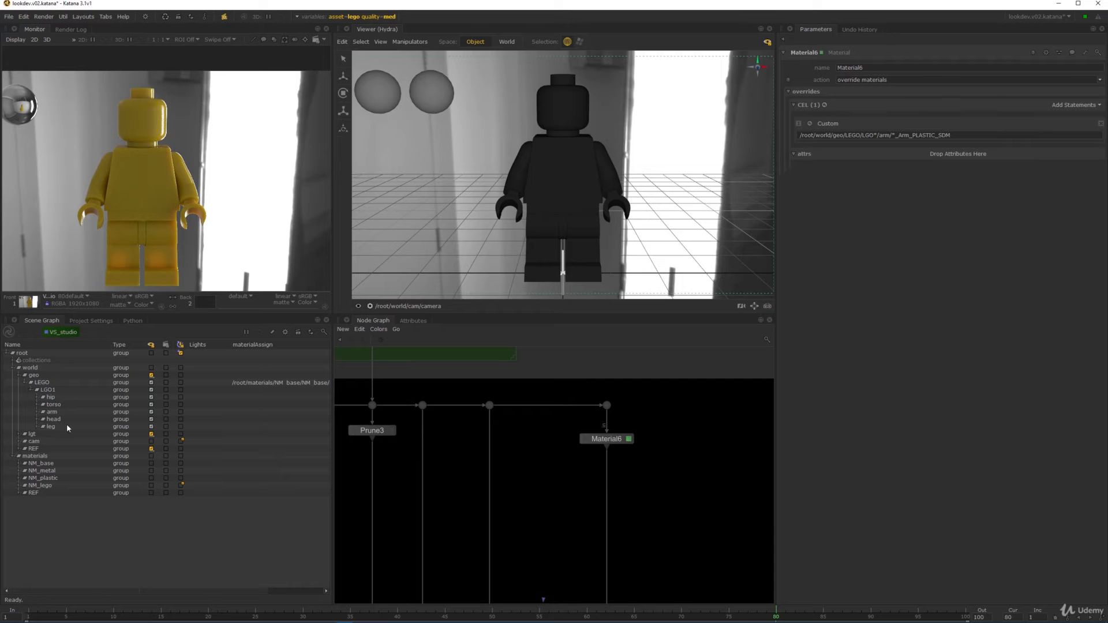
- Select L_Arm_PLASTIC_SDM and view its attributes with implicit resolvers turned on
{"action": "left_click", "coordinate": [42, 412]}
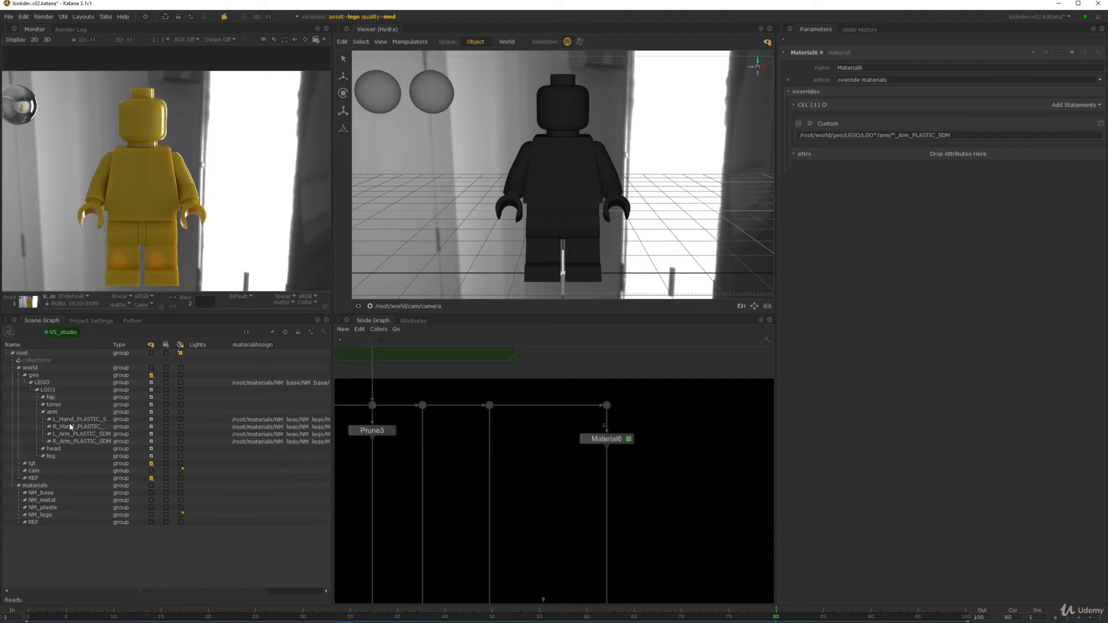
{"action": "left_click", "coordinate": [72, 427]}
{"action": "left_click", "coordinate": [81, 434]}
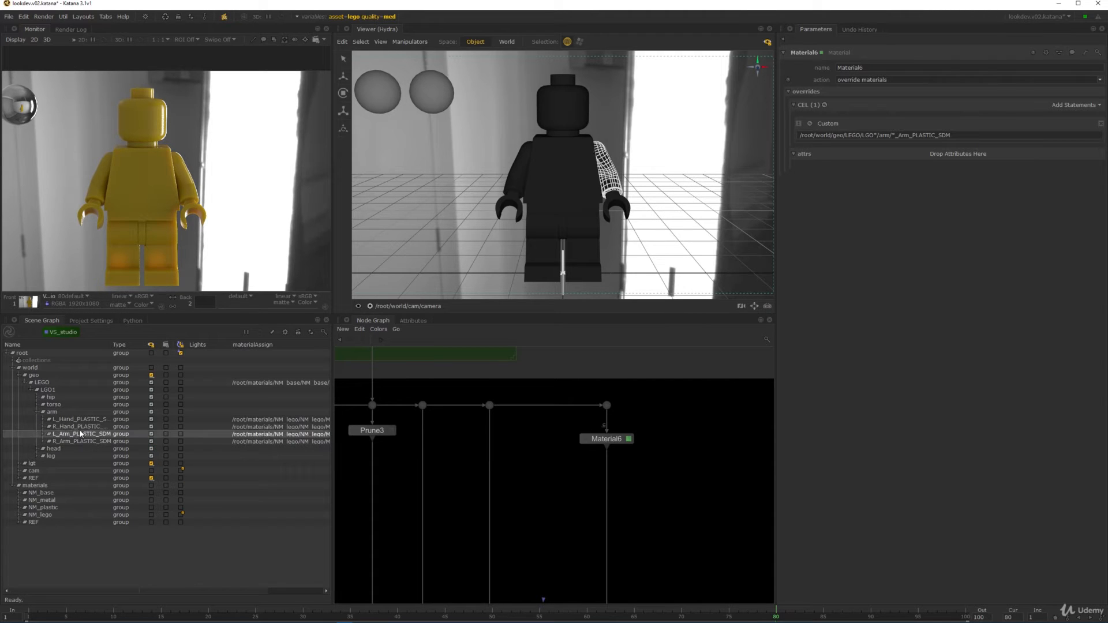
{"action": "left_click", "coordinate": [409, 321]}
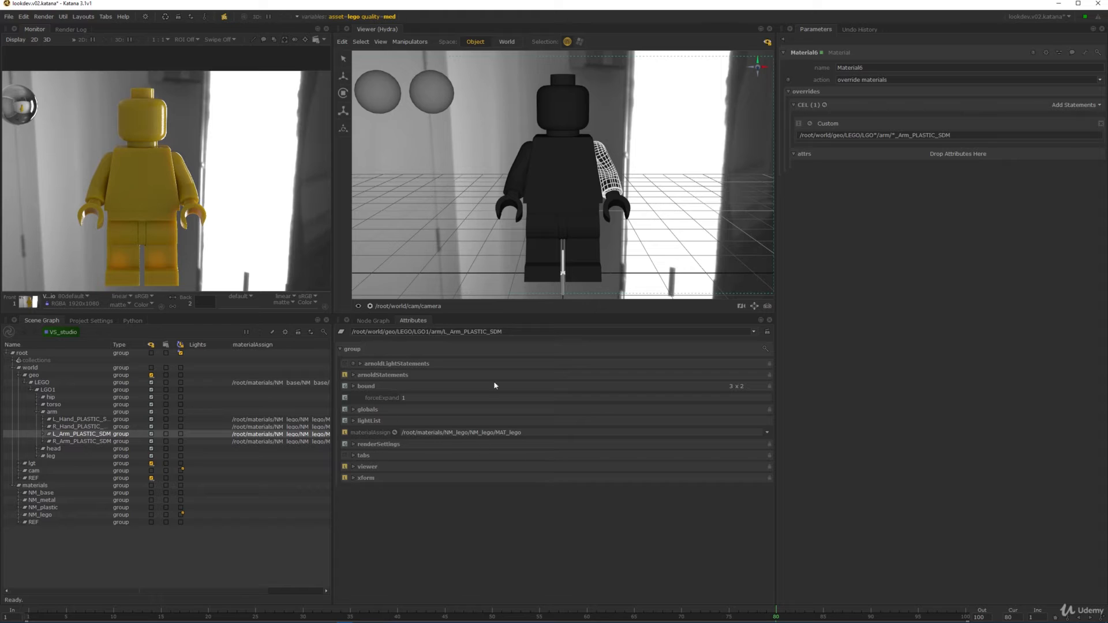
{"action": "left_click", "coordinate": [768, 333]}
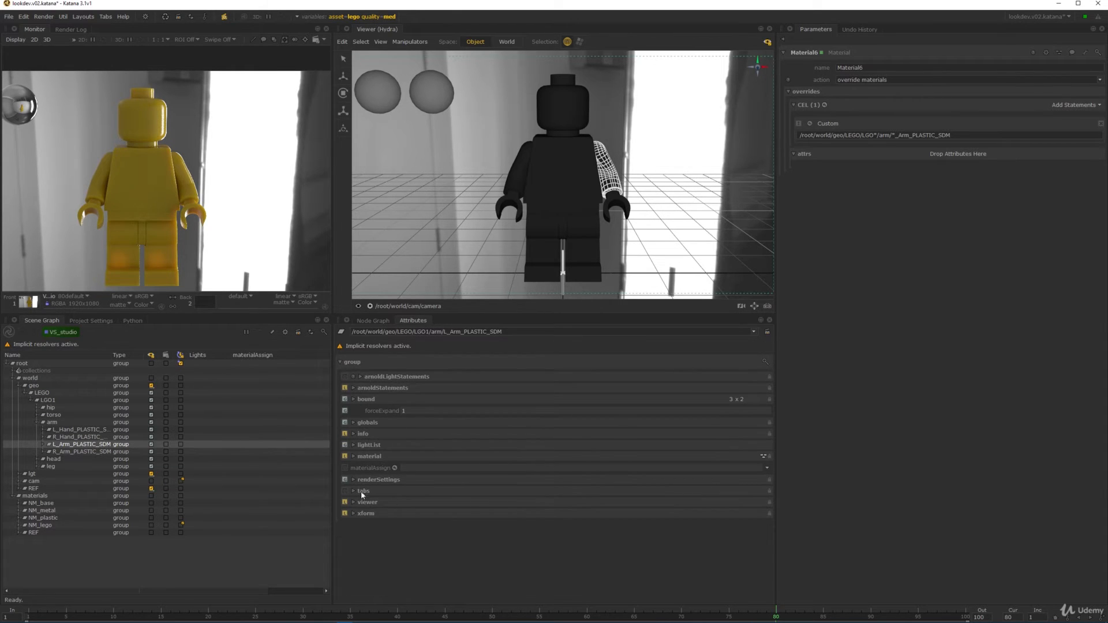
- Inspect its material's Base and Specular parameters, base colour 0.6603, 0.4791, 0.0154, then return to the Node Graph
{"action": "left_click", "coordinate": [369, 456]}
{"action": "left_click", "coordinate": [381, 468]}
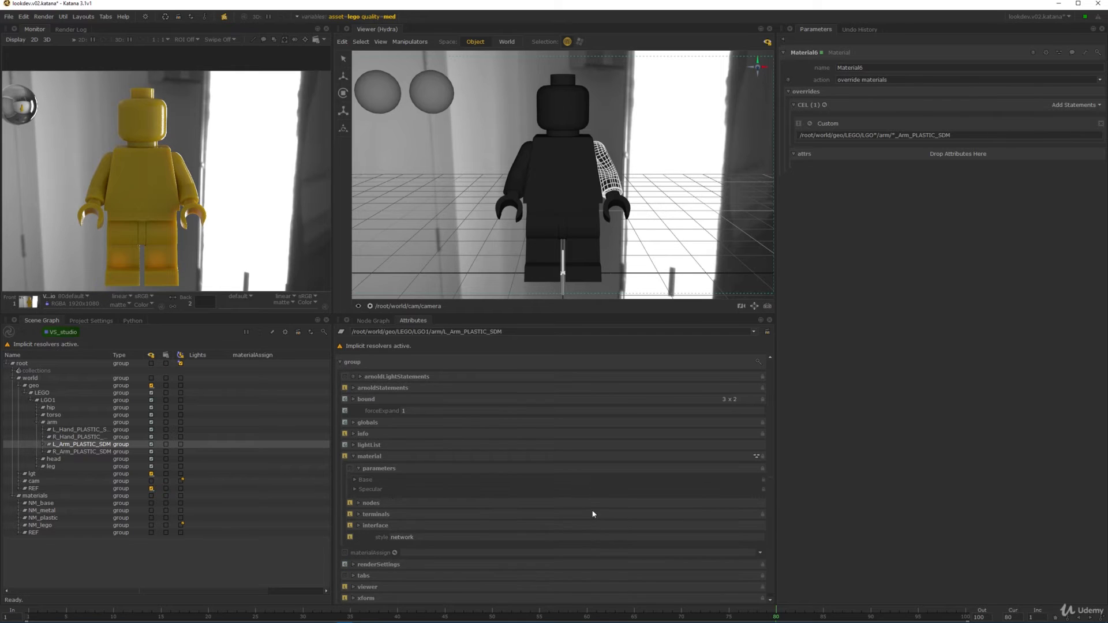
{"action": "left_click", "coordinate": [371, 489]}
{"action": "left_click", "coordinate": [365, 480]}
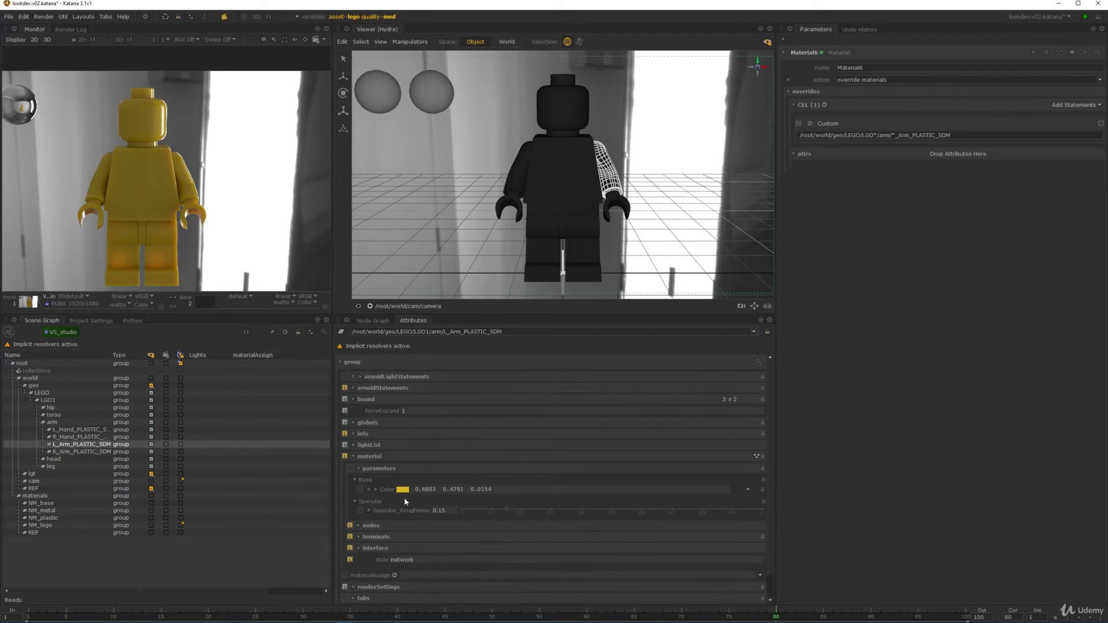
{"action": "scroll", "coordinate": [430, 514], "scroll_direction": "down", "scroll_amount": 1}
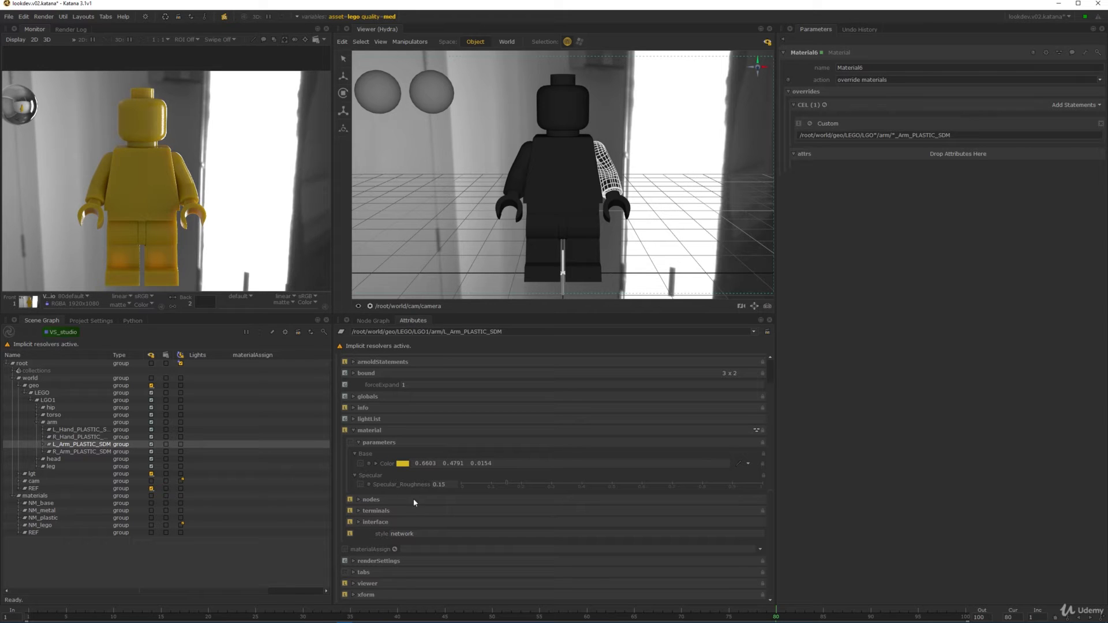
{"action": "left_click", "coordinate": [372, 320]}
{"action": "scroll", "coordinate": [569, 459], "scroll_direction": "down", "scroll_amount": 5}
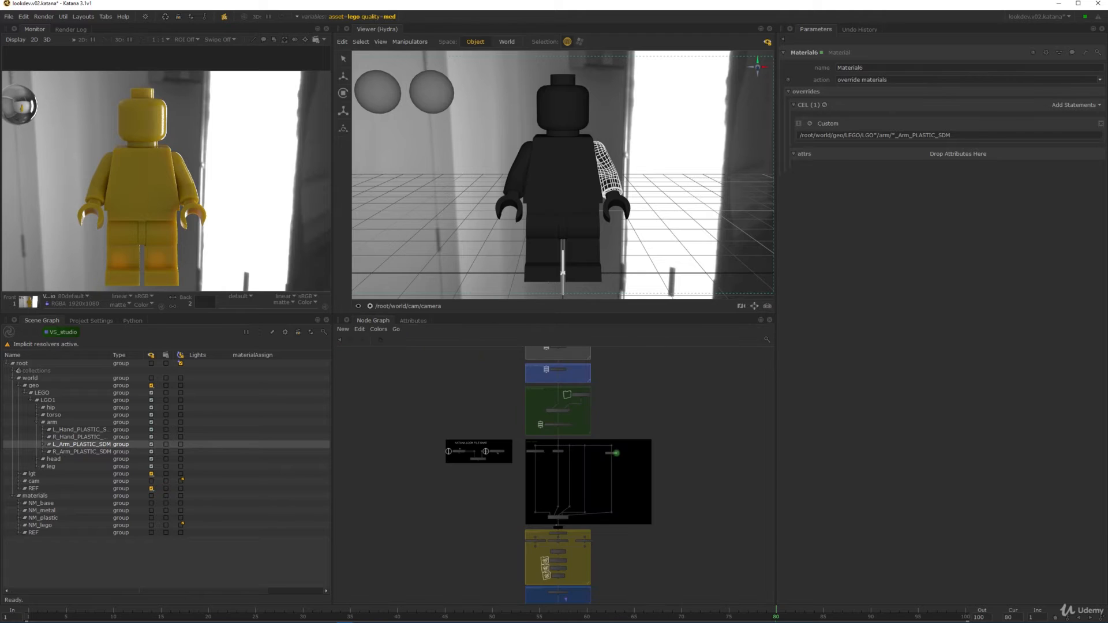
- In LEGO_NETWORK, expose ai_ss_lego's subsurface colour and radius as SSS_Color and SSS_Radius in group SSS
{"action": "scroll", "coordinate": [578, 523], "scroll_direction": "up", "scroll_amount": 6}
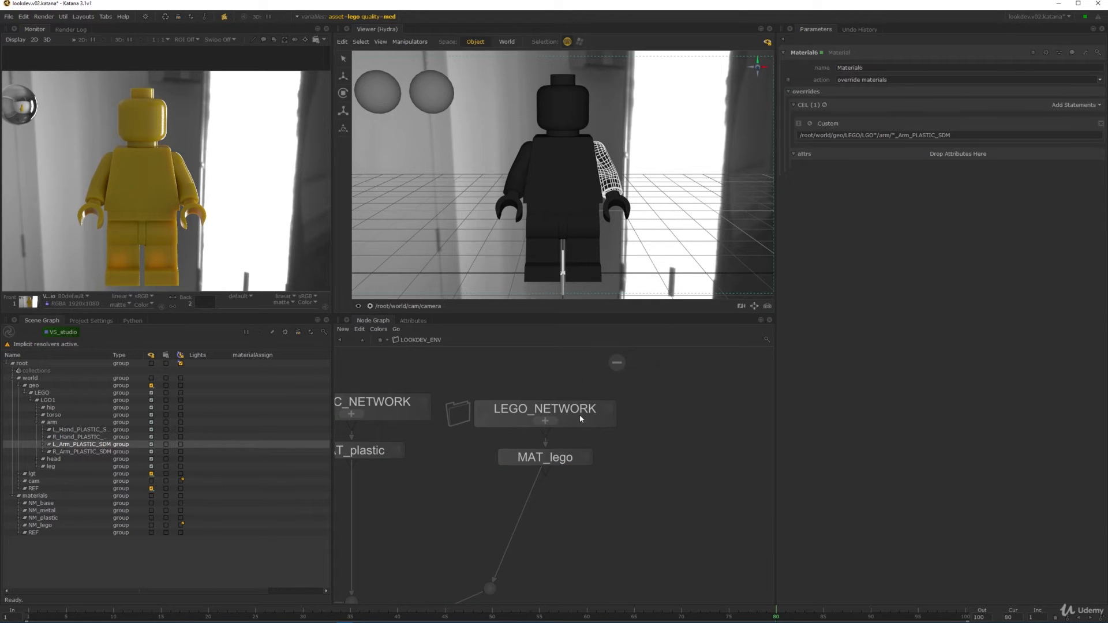
{"action": "middle_click", "coordinate": [581, 419], "text": "ctrl"}
{"action": "middle_click_drag", "start_coordinate": [621, 421], "coordinate": [613, 466]}
{"action": "key", "text": "e"}
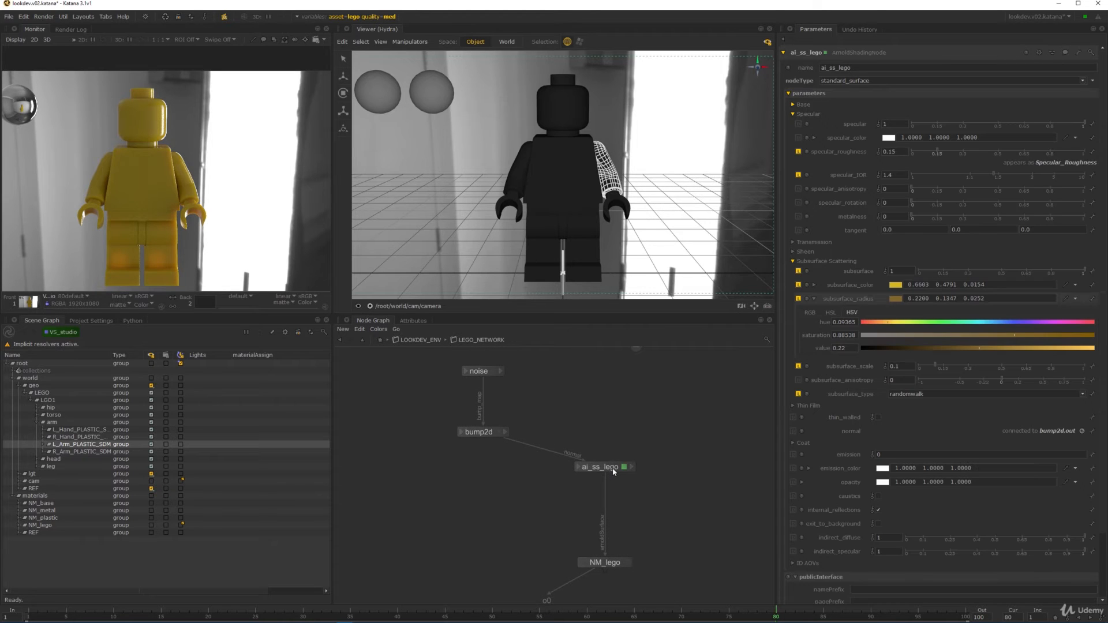
{"action": "left_click", "coordinate": [814, 299]}
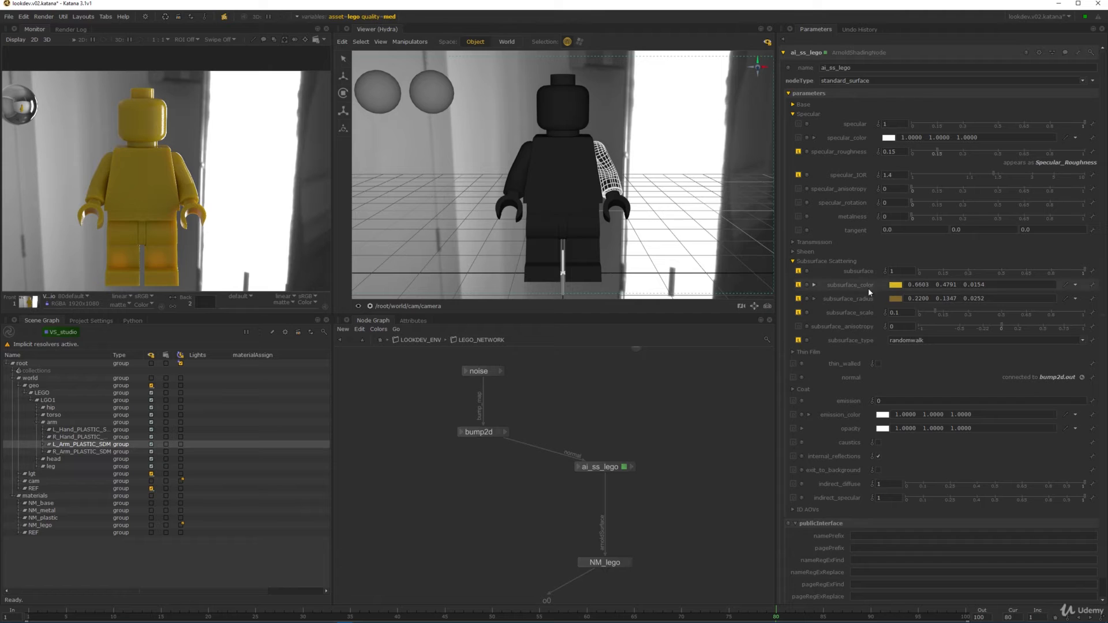
{"action": "left_click", "coordinate": [1092, 286]}
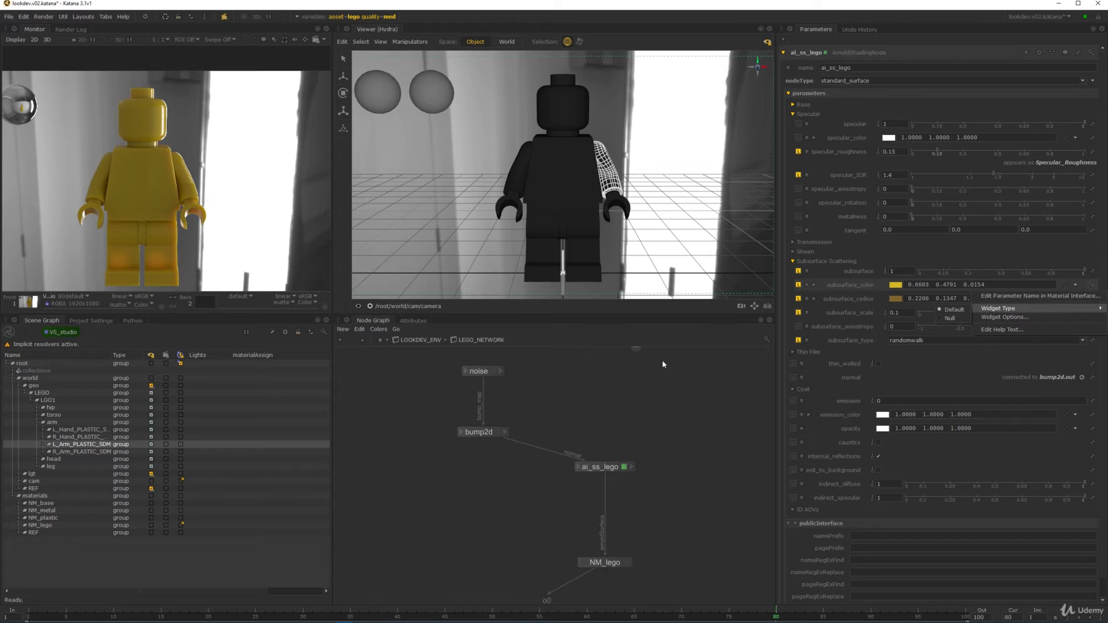
{"action": "left_click", "coordinate": [1033, 295]}
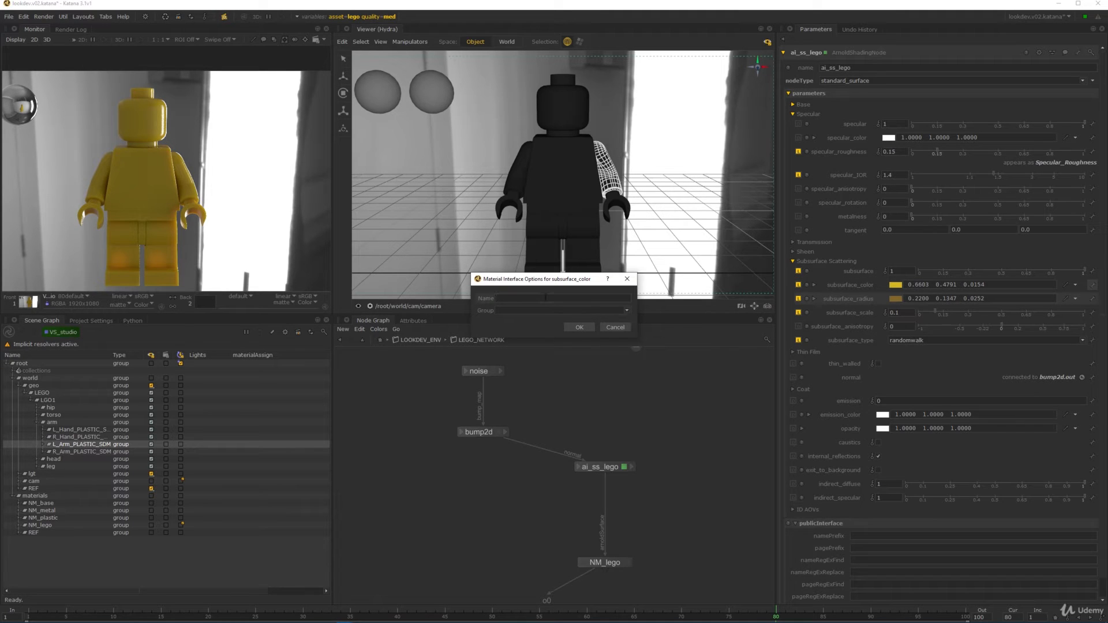
{"action": "type", "text": "SSS_Color"}
{"action": "left_click", "coordinate": [579, 327]}
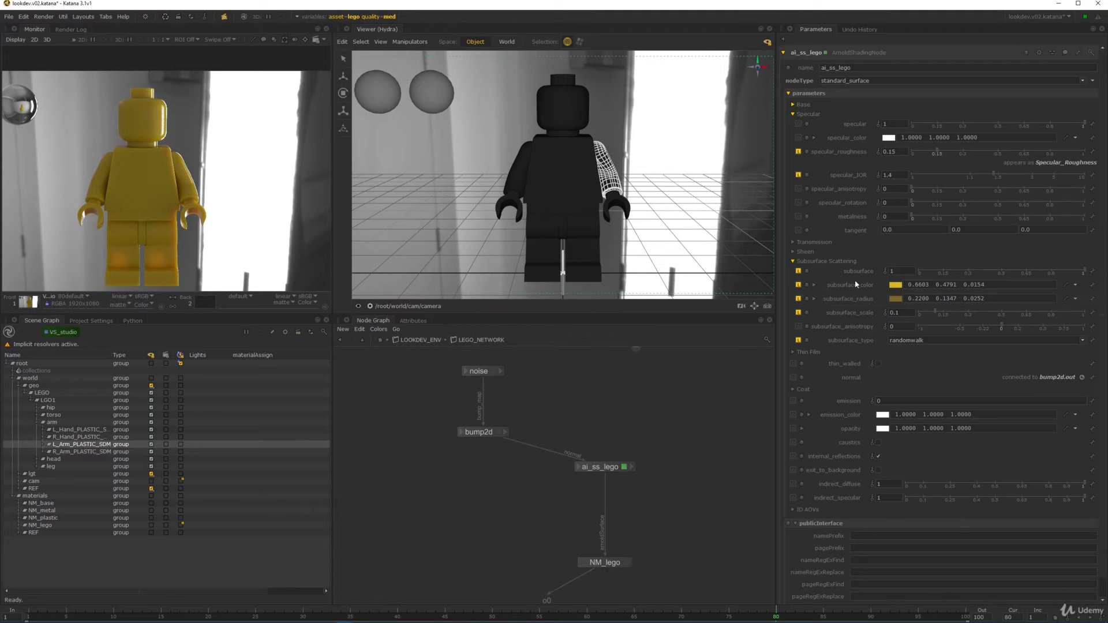
{"action": "left_click", "coordinate": [1092, 310]}
{"action": "left_click", "coordinate": [1016, 321]}
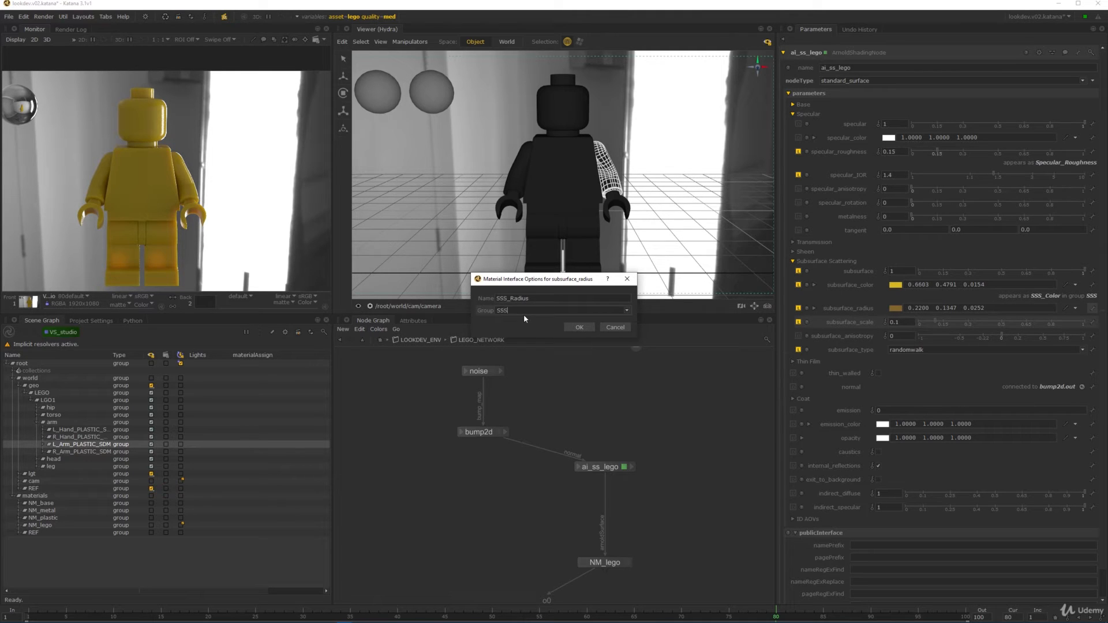
{"action": "left_click", "coordinate": [578, 327]}
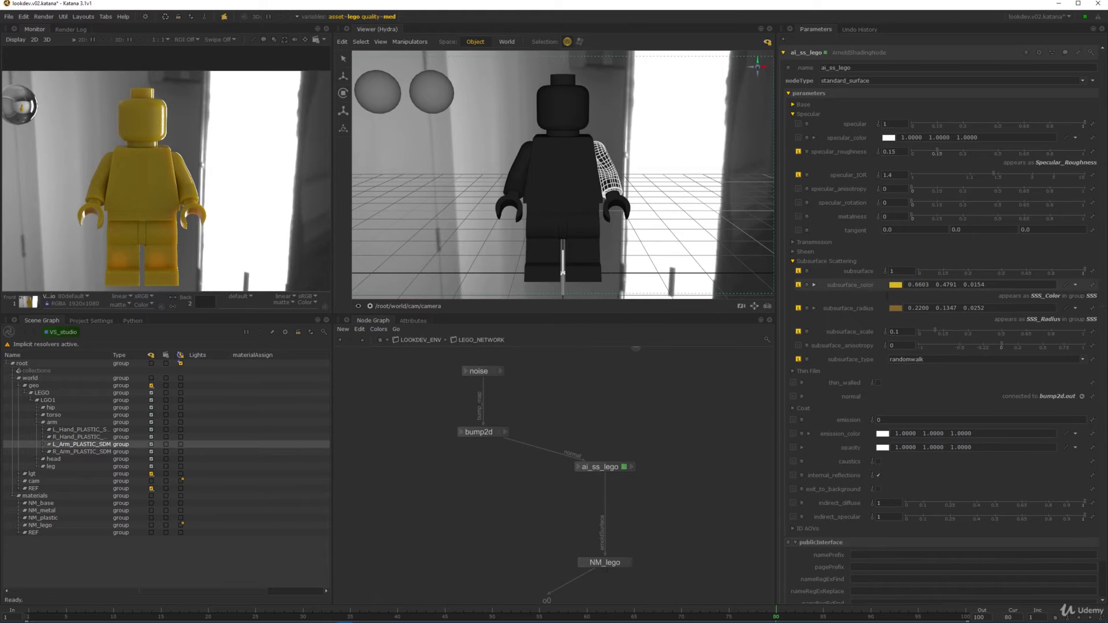
- Remove base_color from the material interface and set it to 0, 0, 0
{"action": "left_click", "coordinate": [794, 105]}
{"action": "left_click", "coordinate": [1092, 128]}
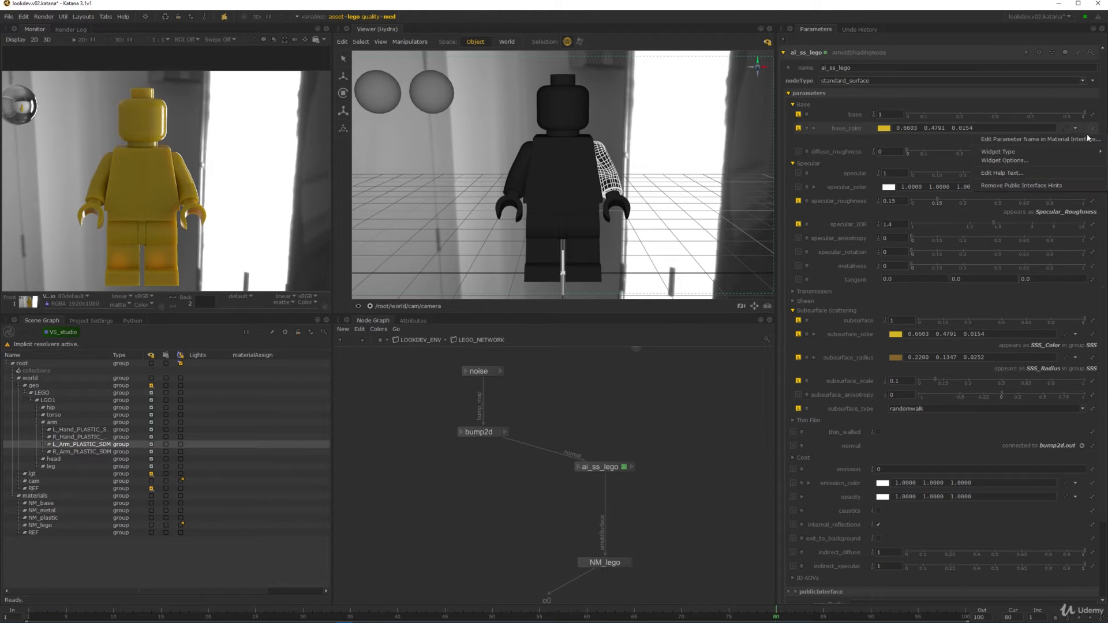
{"action": "left_click", "coordinate": [1021, 185]}
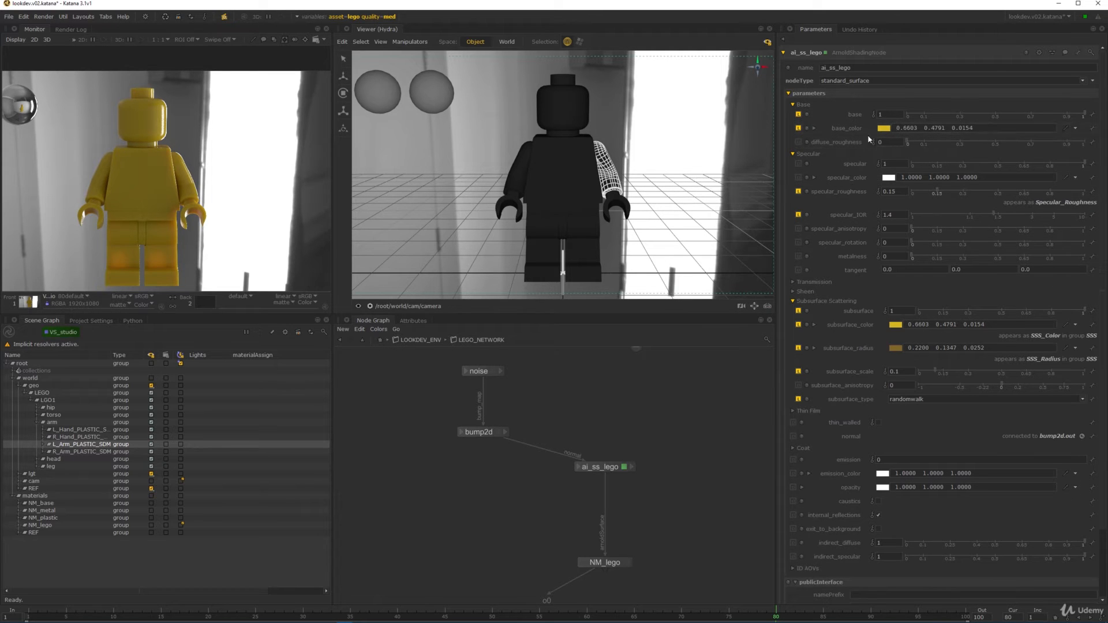
{"action": "left_click_drag", "start_coordinate": [975, 128], "coordinate": [807, 105]}
{"action": "type", "text": "0"}
{"action": "key", "text": "Return"}
{"action": "left_click", "coordinate": [802, 105]}
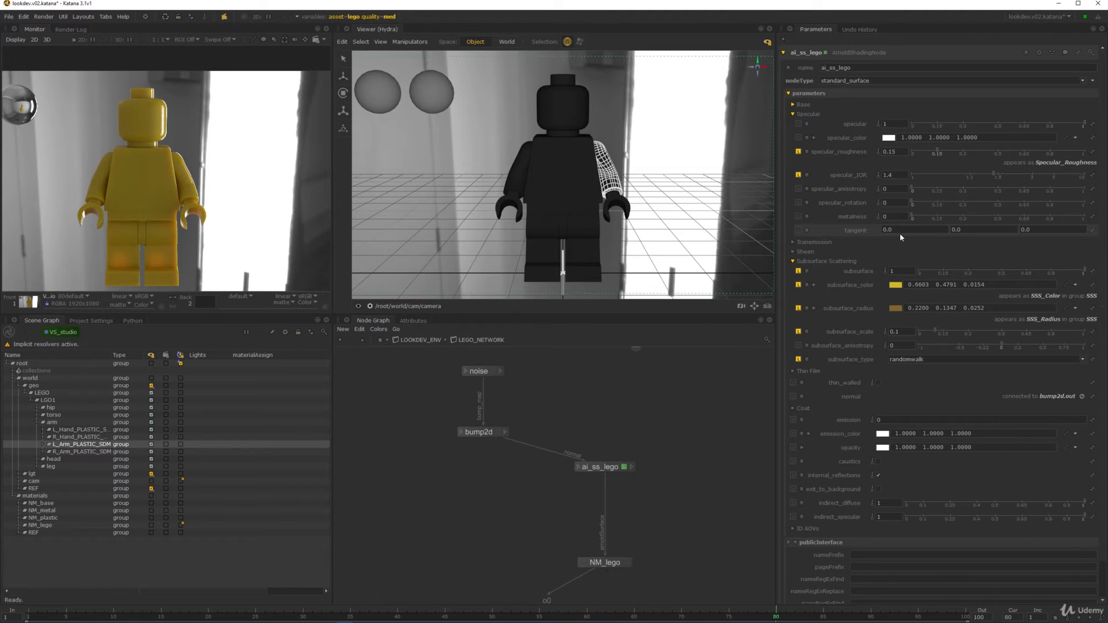
{"action": "scroll", "coordinate": [472, 323], "scroll_direction": "up", "scroll_amount": 2}
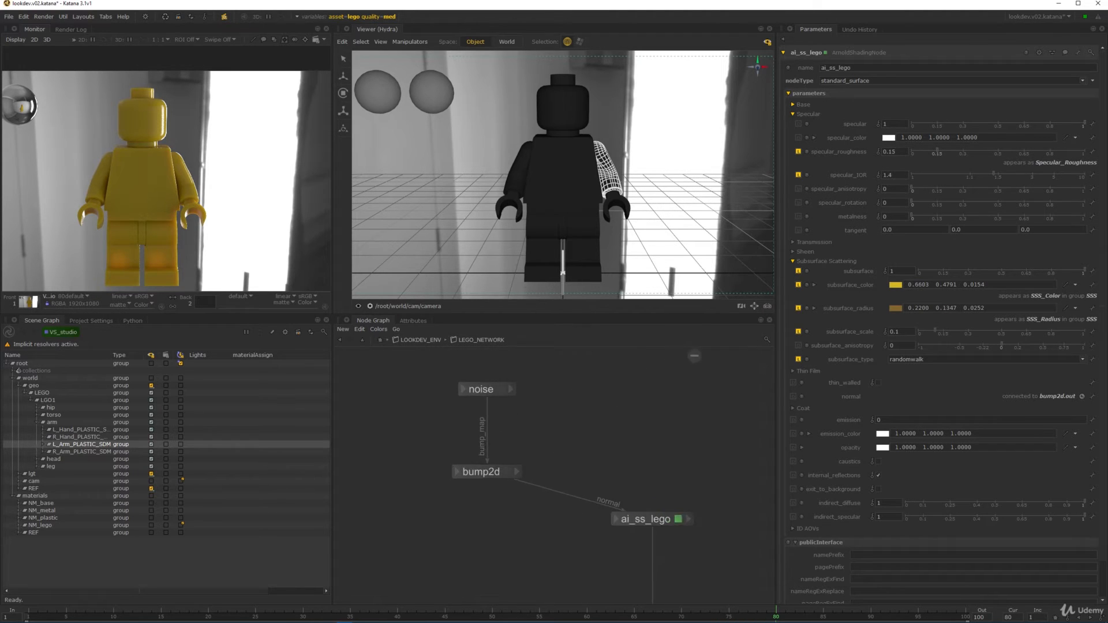
- Publish the bump2d node's bump_height as Bump_Height in the Bump group
{"action": "left_click", "coordinate": [507, 472]}
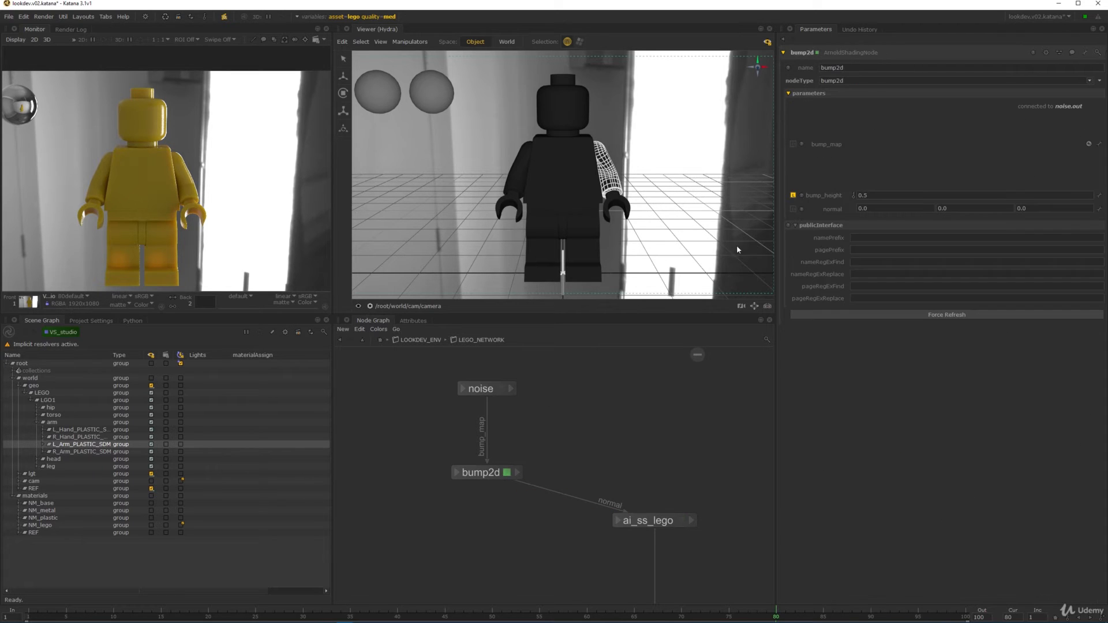
{"action": "left_click", "coordinate": [1099, 196]}
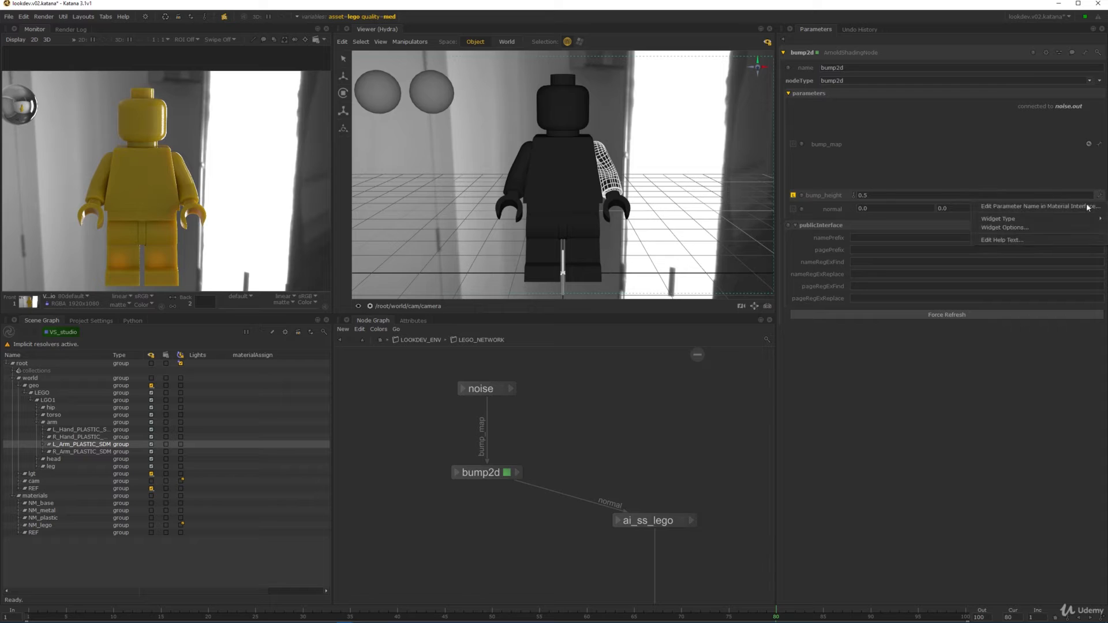
{"action": "left_click", "coordinate": [1082, 208]}
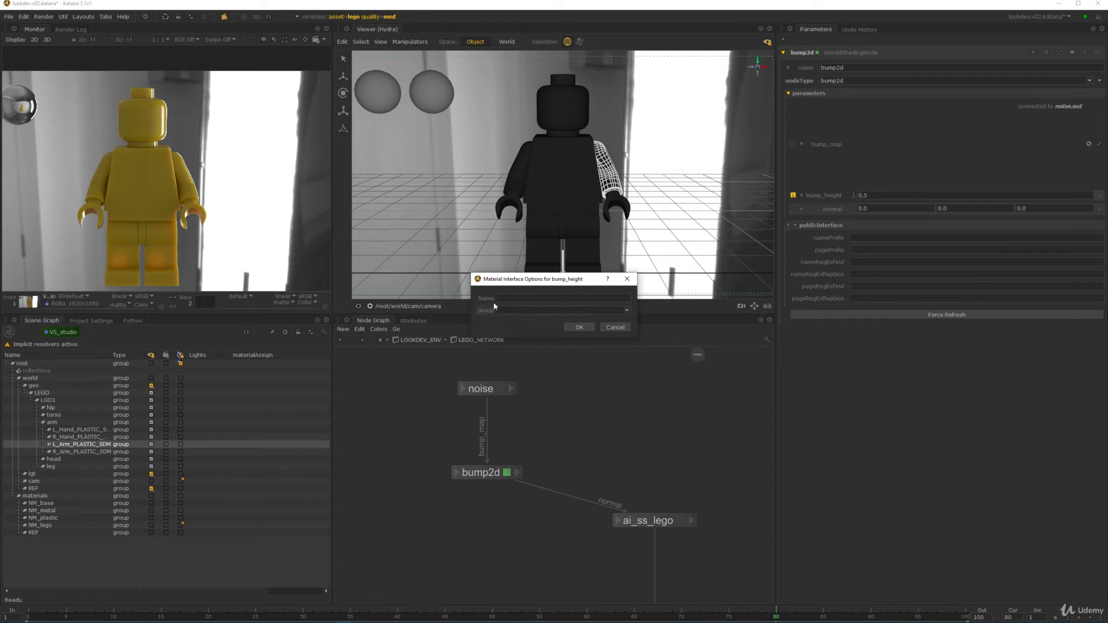
{"action": "left_click", "coordinate": [516, 299]}
{"action": "type", "text": "BUJM"}
{"action": "key", "text": "BackSpace"}
{"action": "type", "text": "ump_HEIGH"}
{"action": "key", "text": "BackSpace"}
{"action": "key", "text": "BackSpace"}
{"action": "key", "text": "BackSpace"}
{"action": "key", "text": "BackSpace"}
{"action": "type", "text": "eightBump"}
{"action": "left_click", "coordinate": [577, 327]}
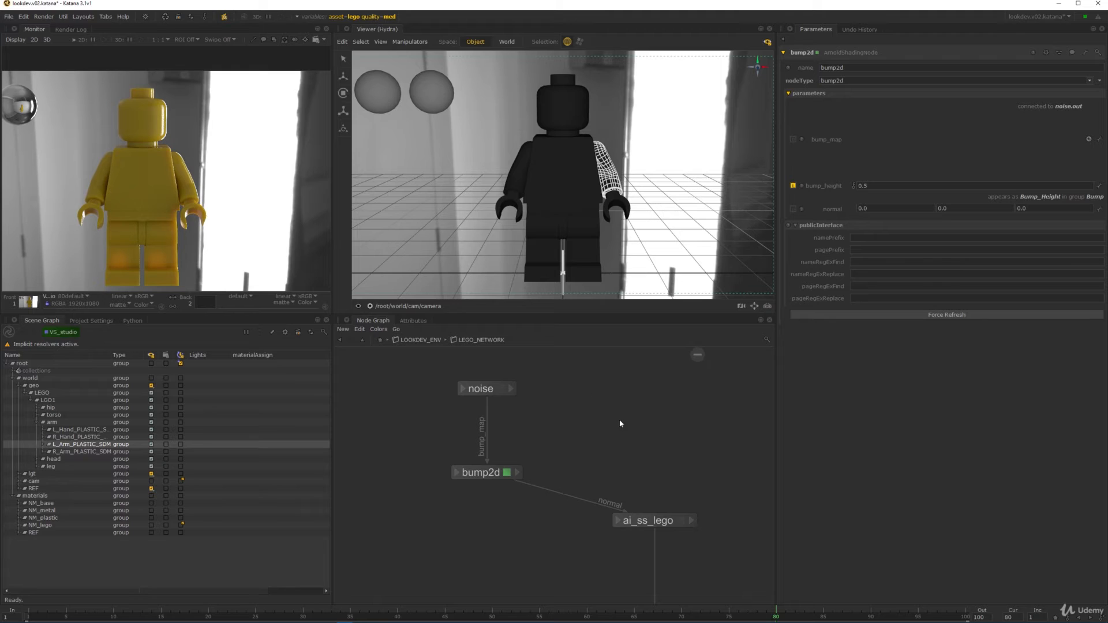
- Edit Material6 and show the arm's material attributes with SSS and Bump expanded
{"action": "scroll", "coordinate": [521, 394], "scroll_direction": "down", "scroll_amount": 5}
{"action": "left_click", "coordinate": [381, 341]}
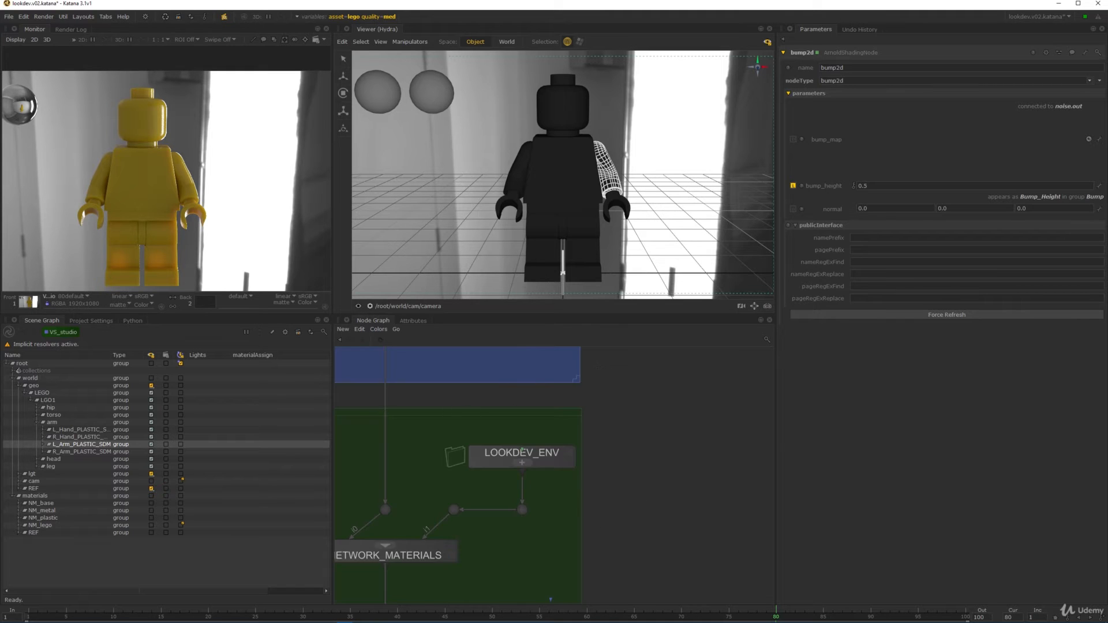
{"action": "scroll", "coordinate": [637, 410], "scroll_direction": "down", "scroll_amount": 5}
{"action": "middle_click_drag", "start_coordinate": [635, 496], "coordinate": [595, 379]}
{"action": "scroll", "coordinate": [634, 406], "scroll_direction": "up", "scroll_amount": 7}
{"action": "left_click", "coordinate": [679, 483]}
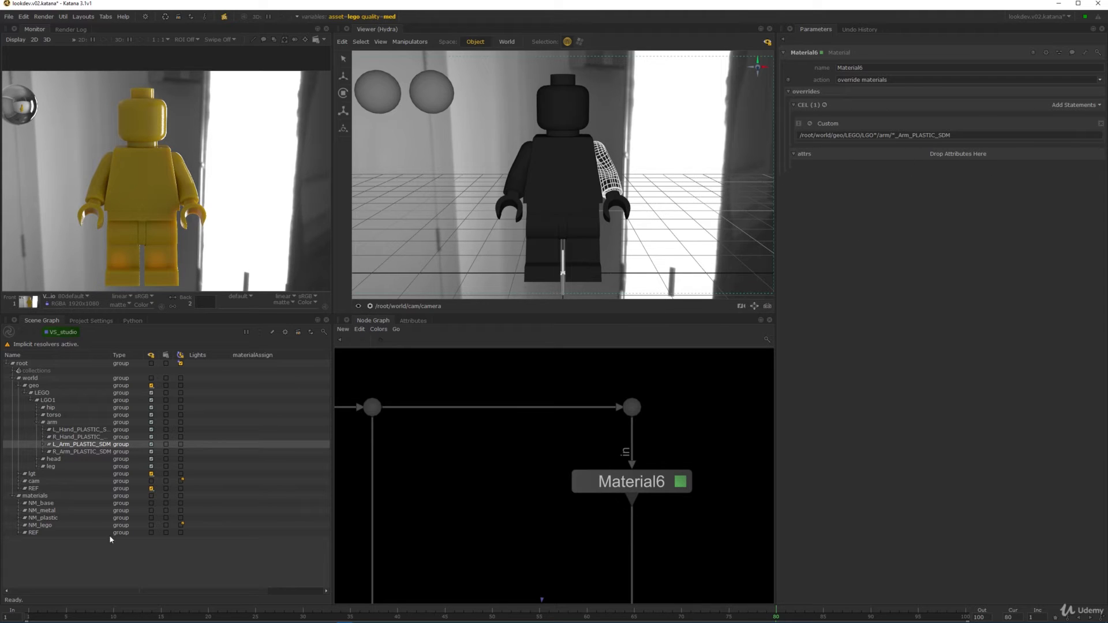
{"action": "left_click", "coordinate": [413, 321]}
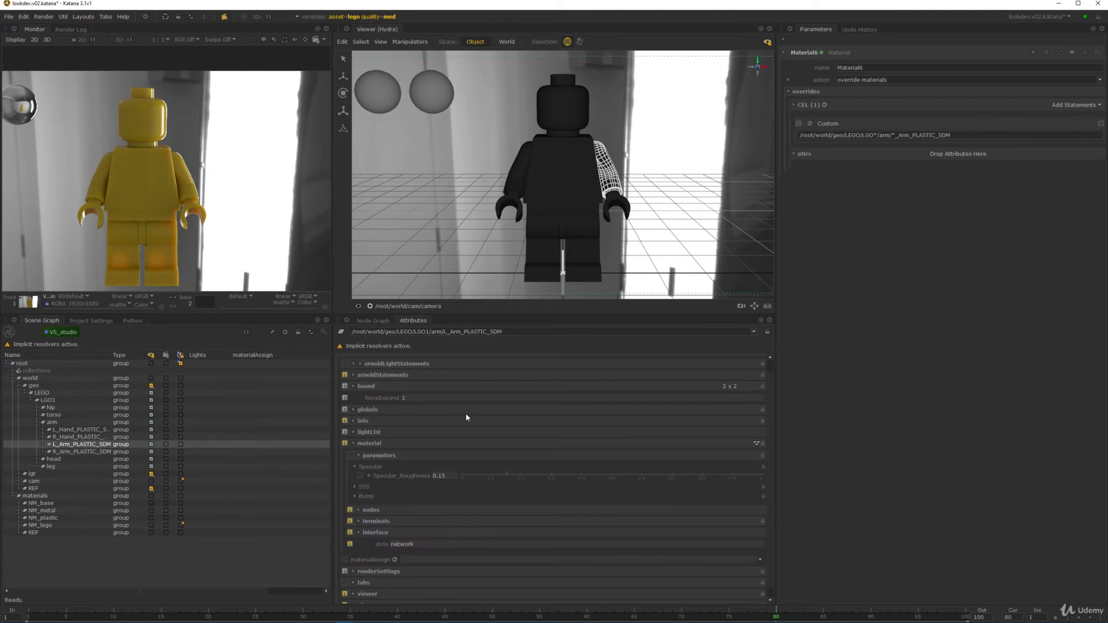
{"action": "left_click", "coordinate": [369, 497]}
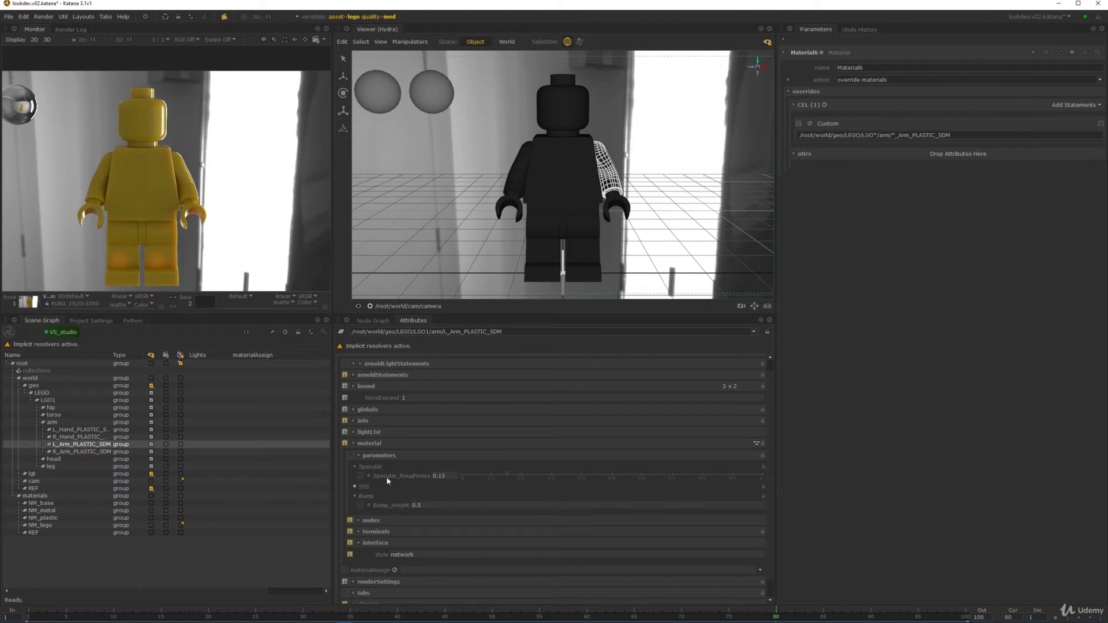
{"action": "left_click", "coordinate": [363, 487]}
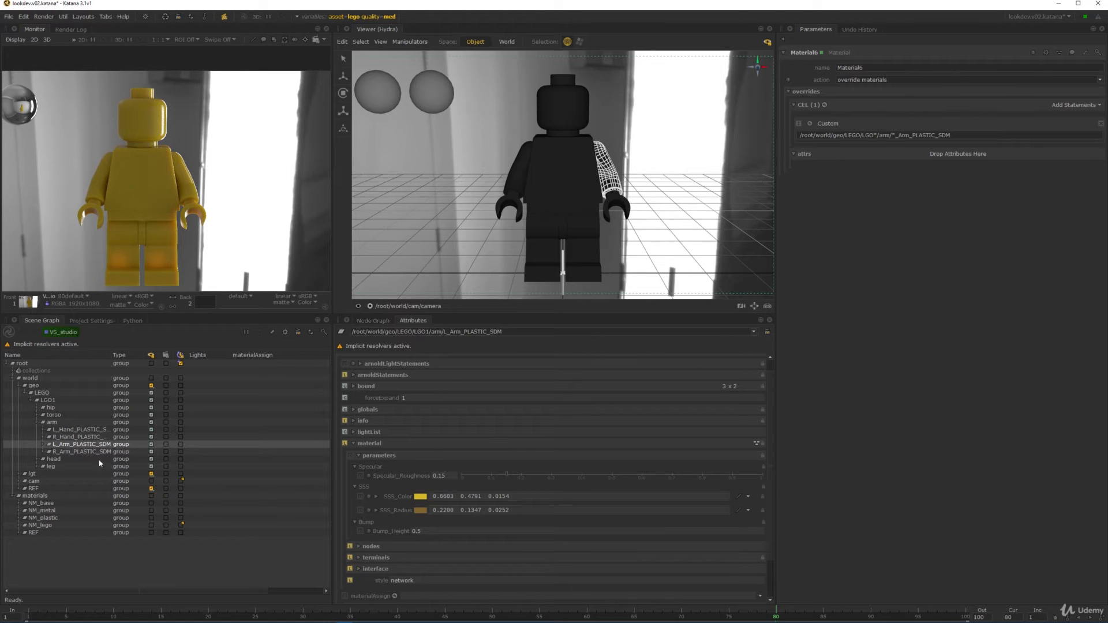
{"action": "scroll", "coordinate": [466, 377], "scroll_direction": "down", "scroll_amount": 2}
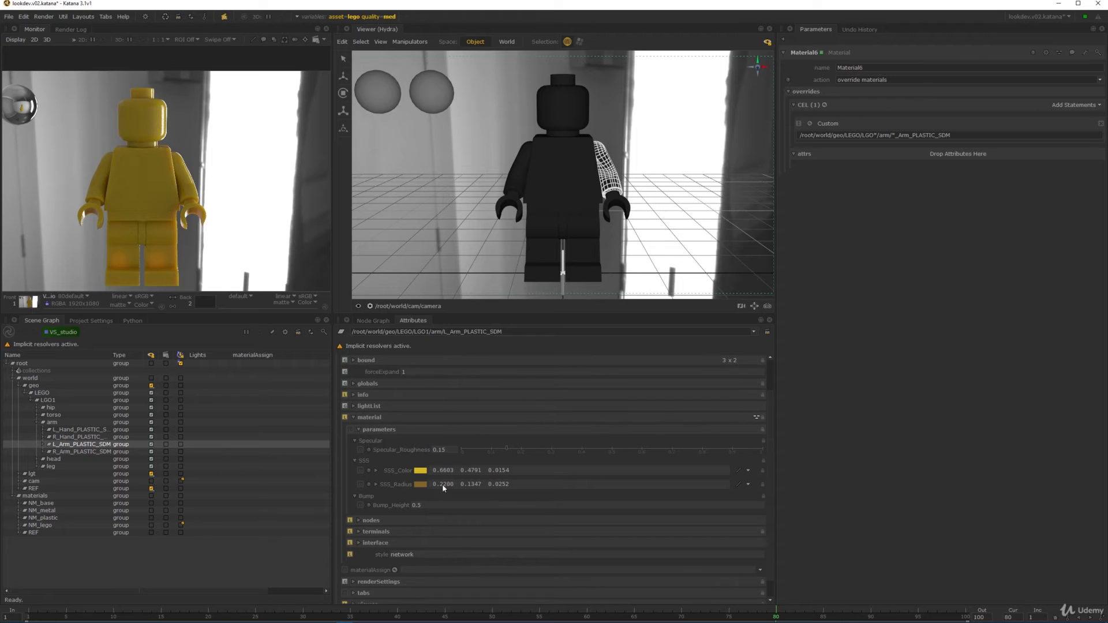
- Add SSS_Color, SSS_Radius and Bump_Height as overrides on Material6
{"action": "left_click_drag", "start_coordinate": [396, 474], "coordinate": [960, 156]}
{"action": "left_click_drag", "start_coordinate": [394, 510], "coordinate": [959, 156]}
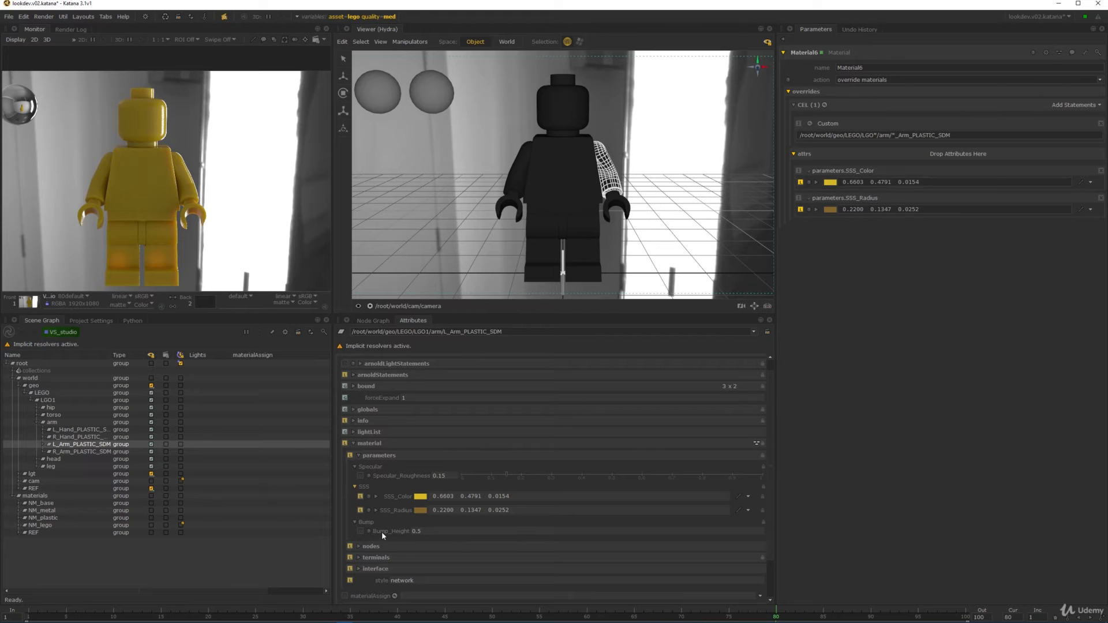
{"action": "left_click_drag", "start_coordinate": [382, 531], "coordinate": [959, 163]}
- Save the scene and start a preview render with NM_lego expanded
{"action": "left_click", "coordinate": [476, 256]}
{"action": "key", "text": "ctrl+s"}
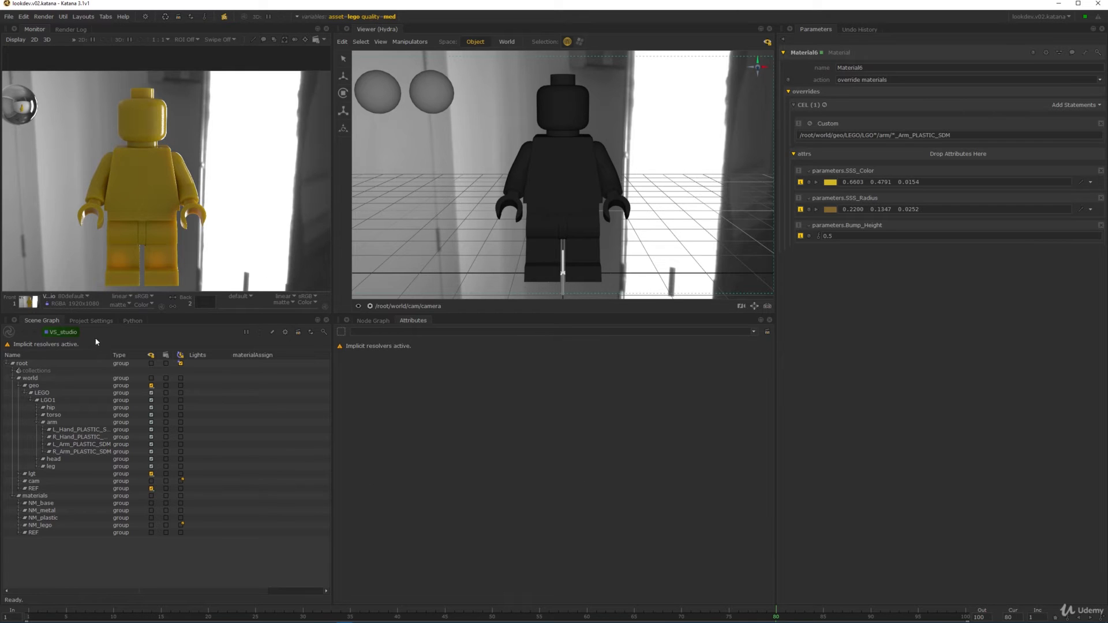
{"action": "left_click", "coordinate": [19, 525]}
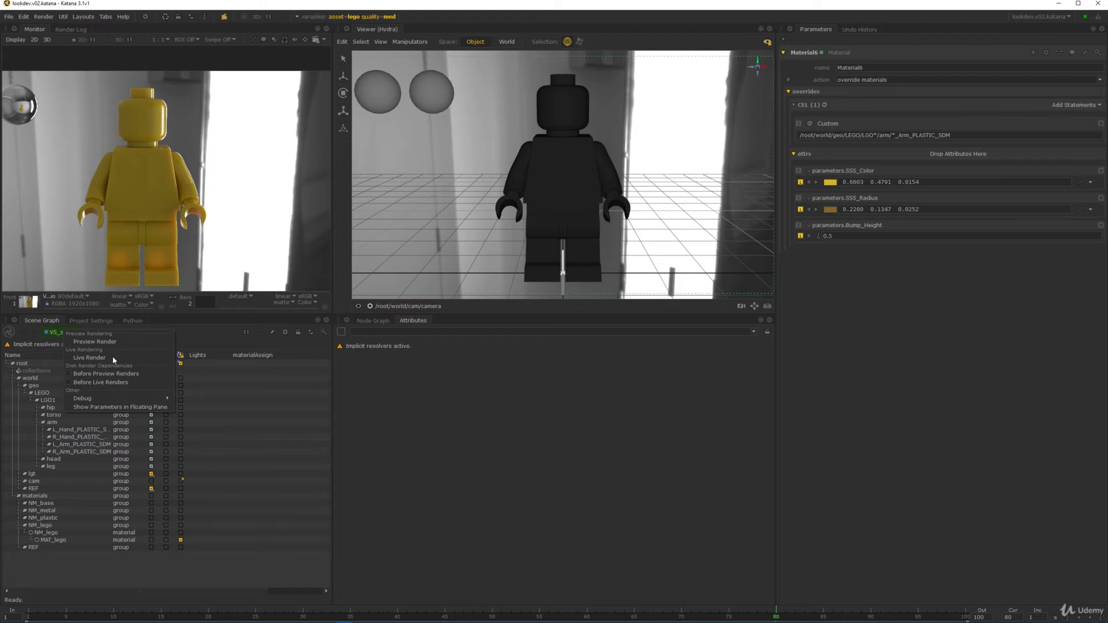
{"action": "left_click", "coordinate": [104, 358]}
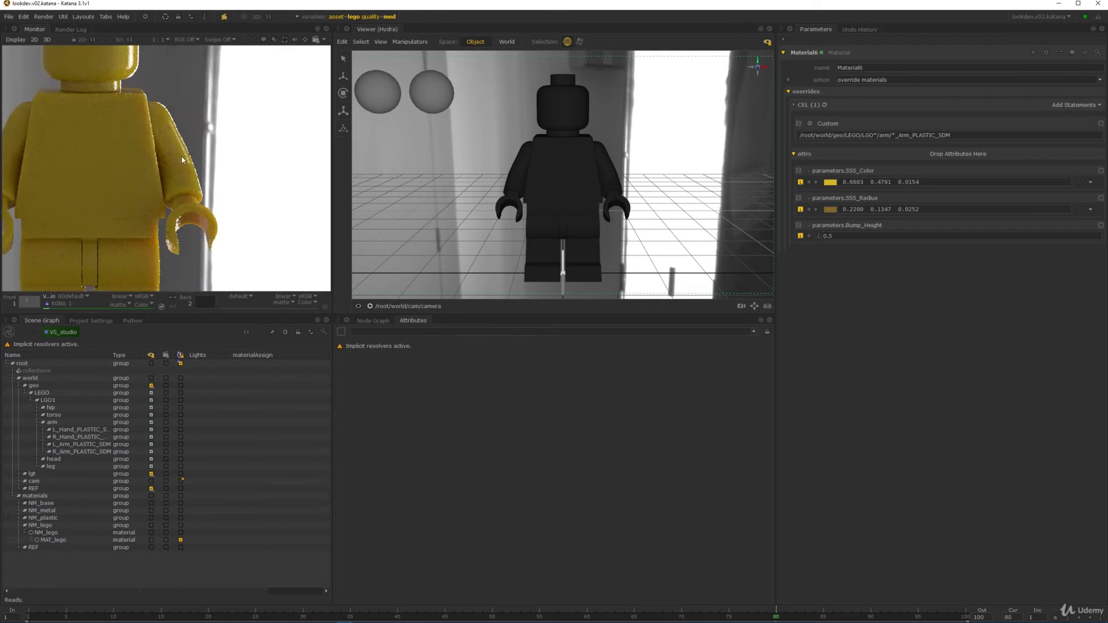
- Limit the render to a region of interest and centre it on the arm
{"action": "scroll", "coordinate": [168, 137], "scroll_direction": "down", "scroll_amount": 1}
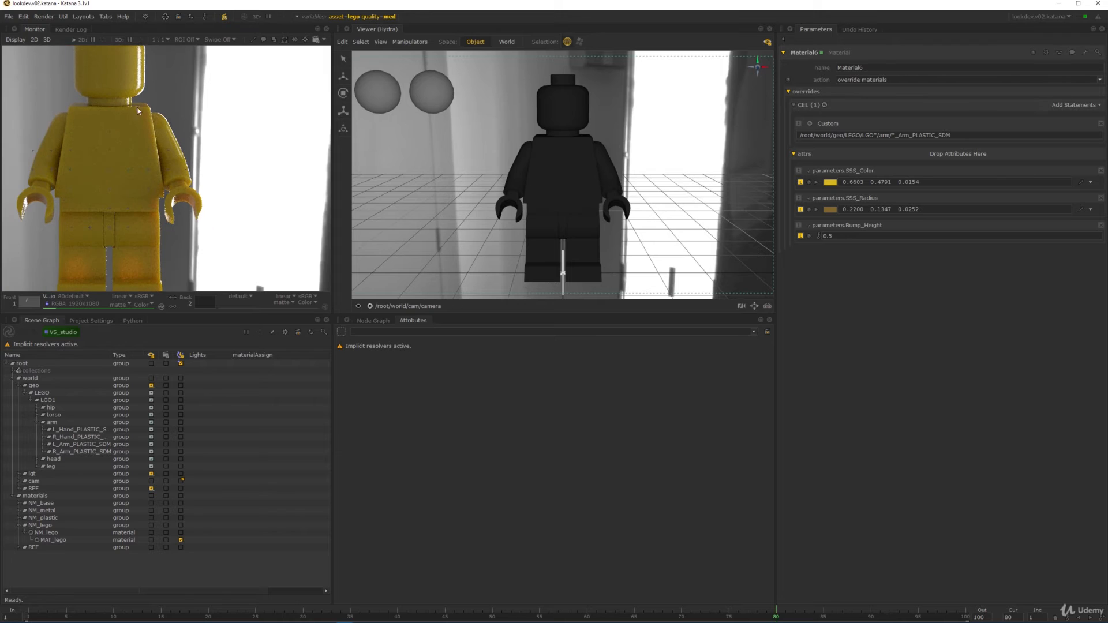
{"action": "key", "text": "r"}
{"action": "key", "text": "r"}
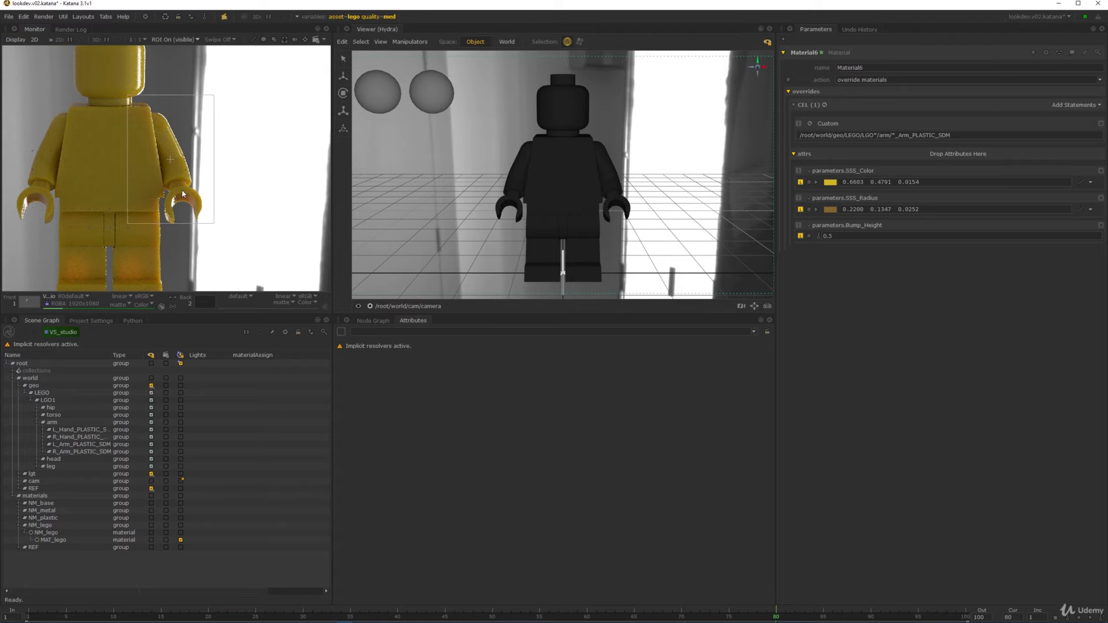
{"action": "key", "text": "Home"}
{"action": "middle_click_drag", "start_coordinate": [182, 190], "coordinate": [113, 157]}
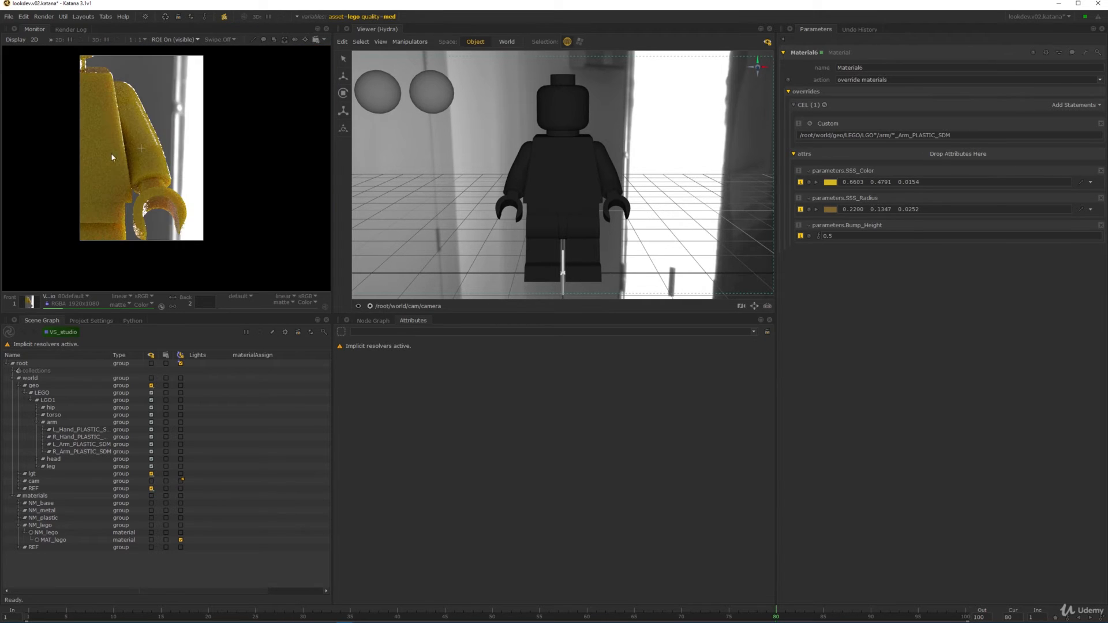
{"action": "middle_click_drag", "start_coordinate": [191, 117], "coordinate": [290, 115]}
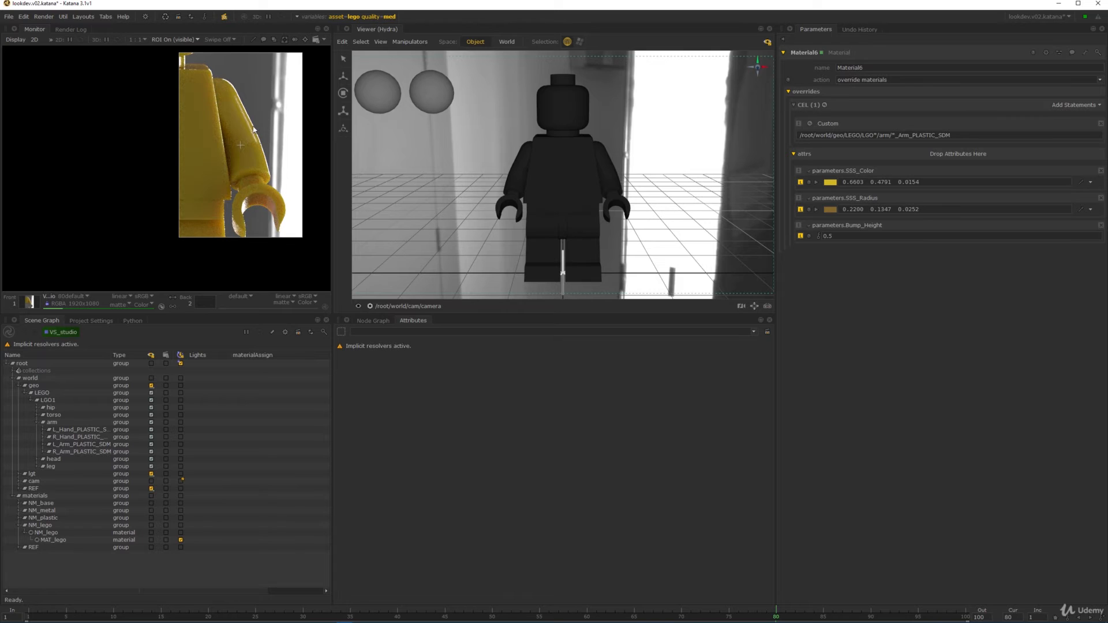
- Change the SSS_Color override from yellow to blue (0.0154, 0.0812, 0.6603)
{"action": "left_click", "coordinate": [816, 182]}
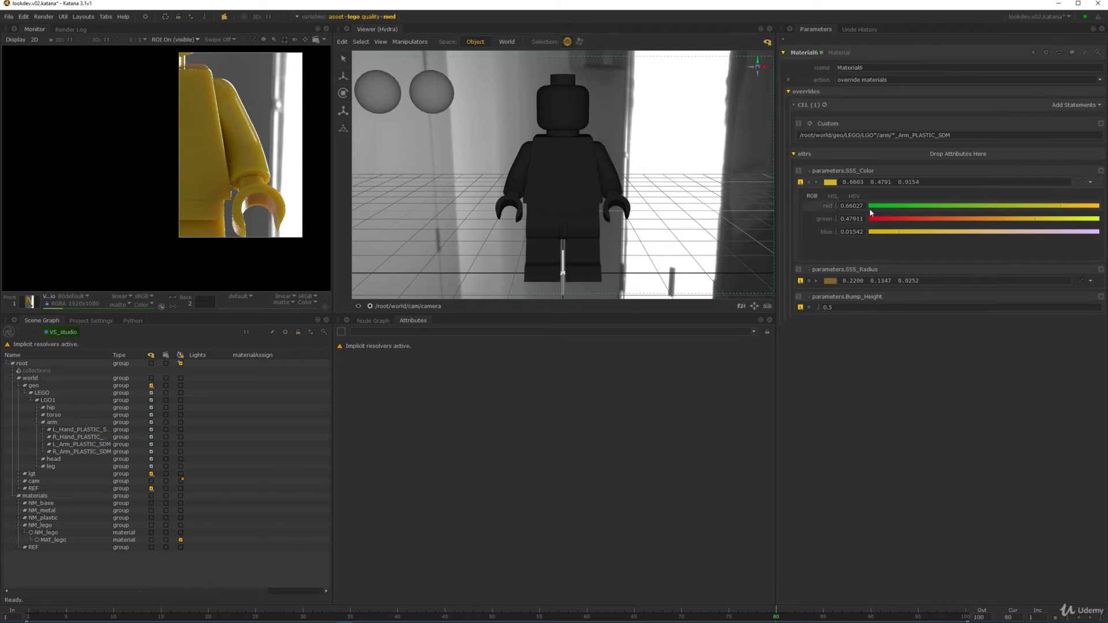
{"action": "left_click_drag", "start_coordinate": [1016, 207], "coordinate": [1011, 206]}
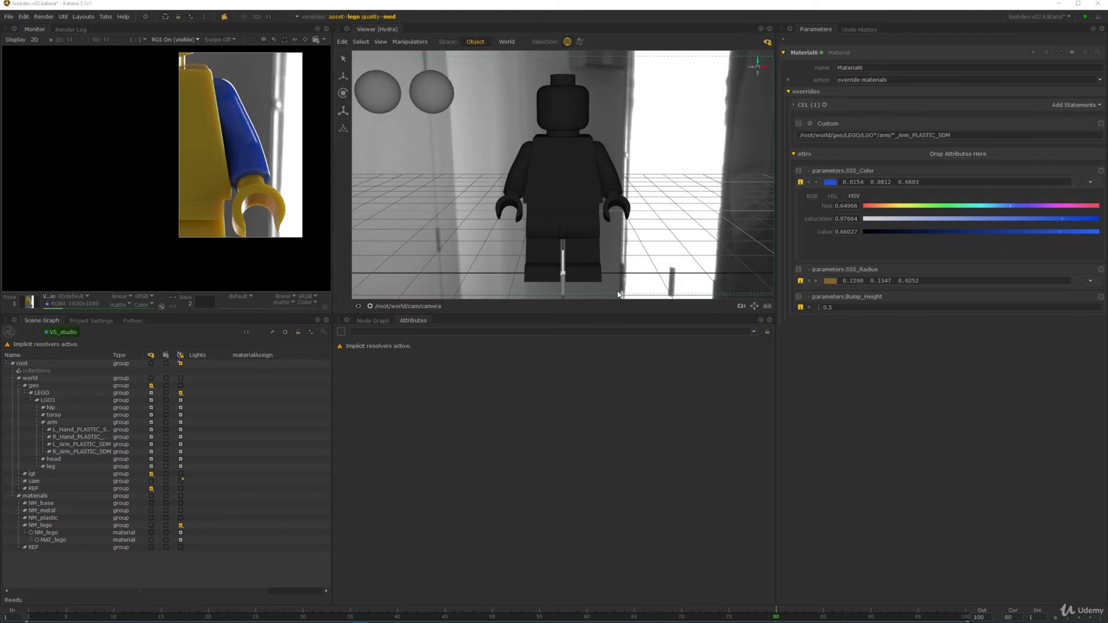
{"action": "middle_click_drag", "start_coordinate": [283, 182], "coordinate": [263, 195]}
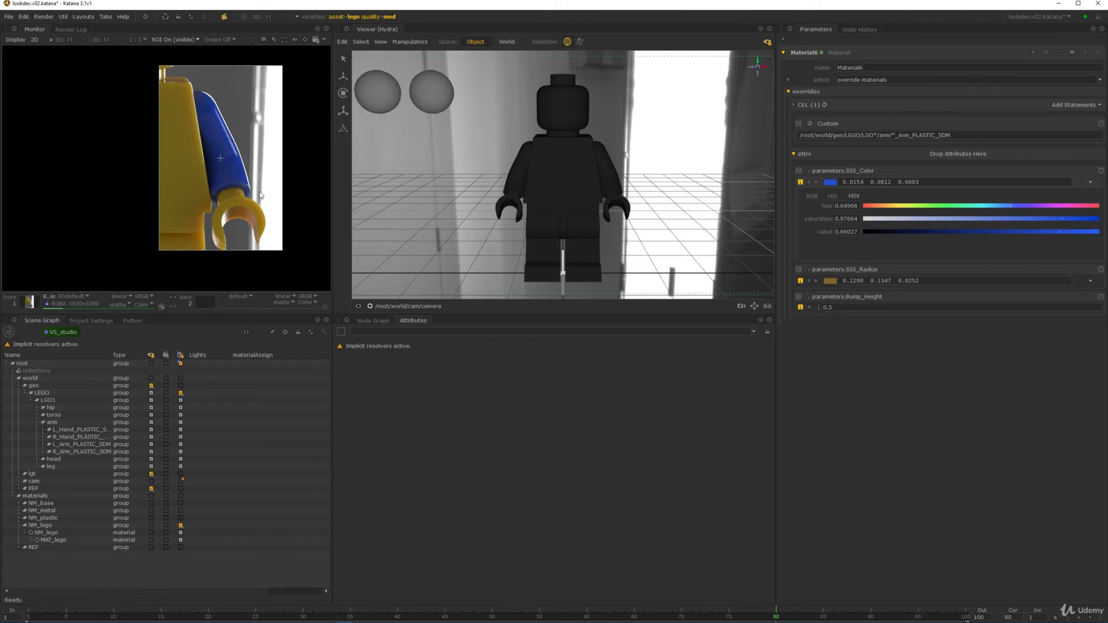
- Compare the blue-arm render against the reference photo in buffer 2, then return to buffer 1
{"action": "key", "text": "2"}
{"action": "middle_click_drag", "start_coordinate": [271, 50], "coordinate": [48, 189]}
{"action": "middle_click_drag", "start_coordinate": [203, 56], "coordinate": [269, 171]}
{"action": "scroll", "coordinate": [282, 197], "scroll_direction": "down", "scroll_amount": 2}
{"action": "scroll", "coordinate": [269, 171], "scroll_direction": "up", "scroll_amount": 1}
{"action": "mouse_move", "coordinate": [44, 181]}
{"action": "middle_mouse_down"}
{"action": "mouse_move", "coordinate": [140, 200]}
{"action": "mouse_move", "coordinate": [74, 171]}
{"action": "mouse_move", "coordinate": [37, 173]}
{"action": "middle_mouse_up"}
{"action": "key", "text": "1"}
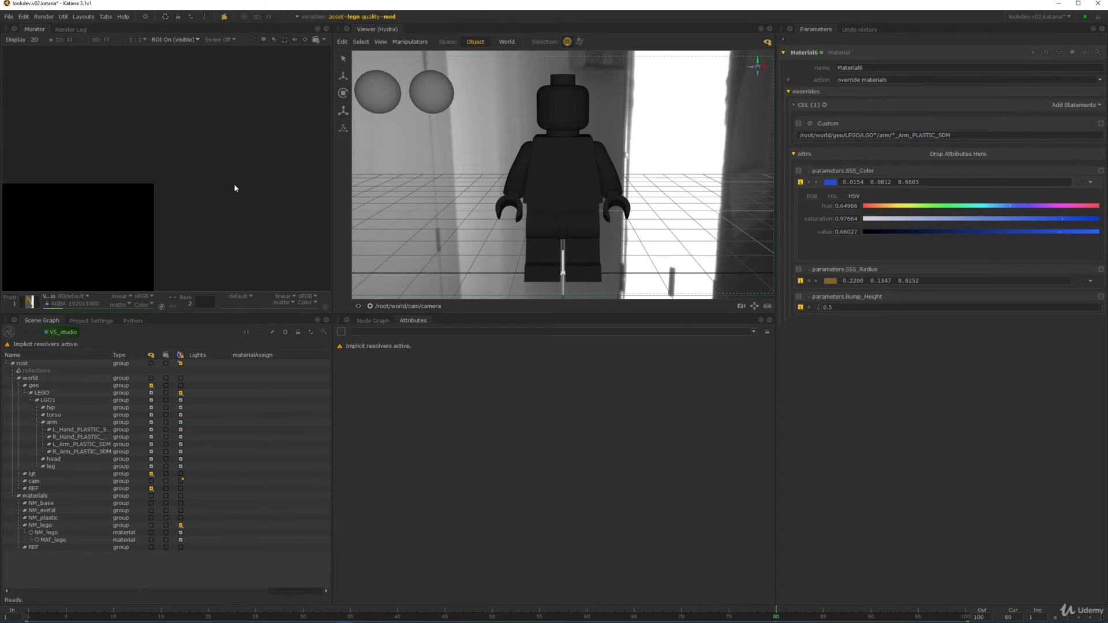
{"action": "scroll", "coordinate": [234, 184], "scroll_direction": "down", "scroll_amount": 1}
{"action": "middle_click_drag", "start_coordinate": [234, 183], "coordinate": [212, 133]}
{"action": "scroll", "coordinate": [213, 132], "scroll_direction": "down", "scroll_amount": 1}
{"action": "middle_click_drag", "start_coordinate": [146, 260], "coordinate": [177, 184]}
{"action": "scroll", "coordinate": [194, 159], "scroll_direction": "up", "scroll_amount": 1}
{"action": "scroll", "coordinate": [235, 144], "scroll_direction": "up", "scroll_amount": 3}
{"action": "middle_click_drag", "start_coordinate": [244, 152], "coordinate": [194, 173]}
{"action": "scroll", "coordinate": [254, 167], "scroll_direction": "up", "scroll_amount": 1}
{"action": "scroll", "coordinate": [265, 176], "scroll_direction": "down", "scroll_amount": 1}
{"action": "scroll", "coordinate": [210, 161], "scroll_direction": "down", "scroll_amount": 1}
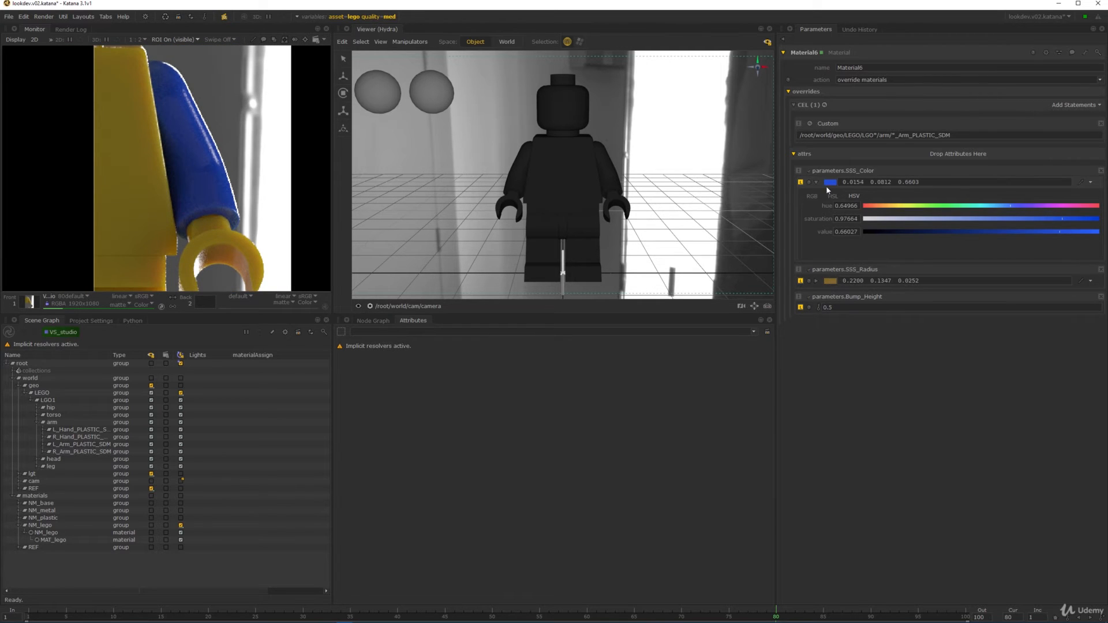
- Copy the SSS_Color value and paste it into SSS_Radius
{"action": "left_click", "coordinate": [816, 281]}
{"action": "right_click", "coordinate": [828, 264]}
{"action": "mouse_move", "coordinate": [868, 282]}
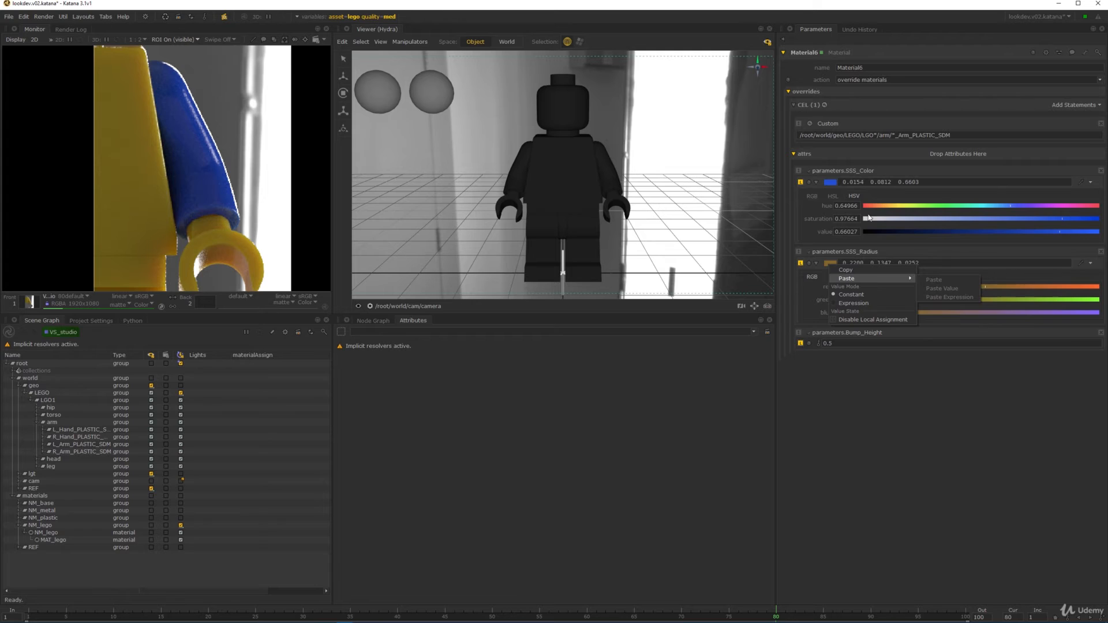
{"action": "right_click", "coordinate": [828, 184]}
{"action": "left_click", "coordinate": [836, 188]}
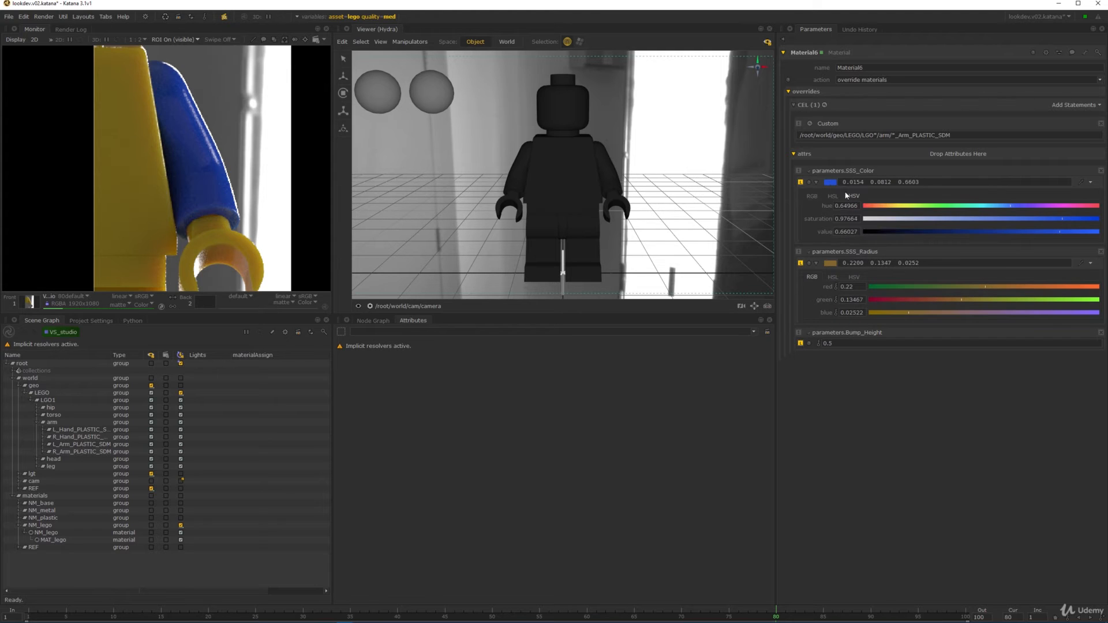
{"action": "right_click", "coordinate": [830, 262]}
{"action": "mouse_move", "coordinate": [871, 286]}
{"action": "left_click", "coordinate": [958, 278]}
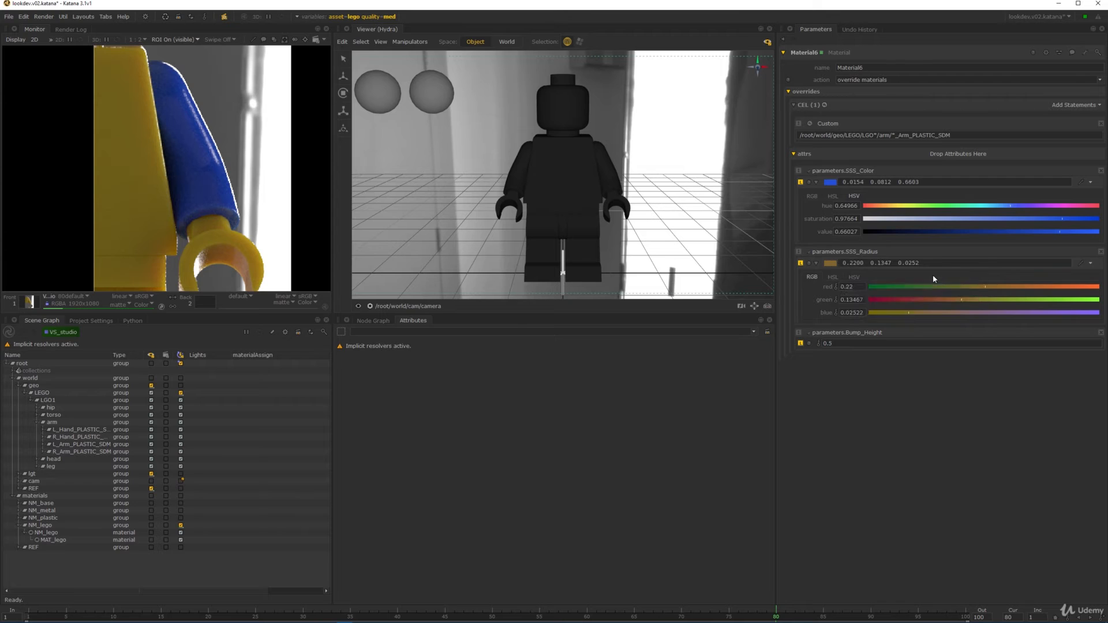
- In HSV, darken SSS_Radius to about 0.13 value; set SSS_Color saturation 0.94, value about 0.42
{"action": "left_click", "coordinate": [855, 278]}
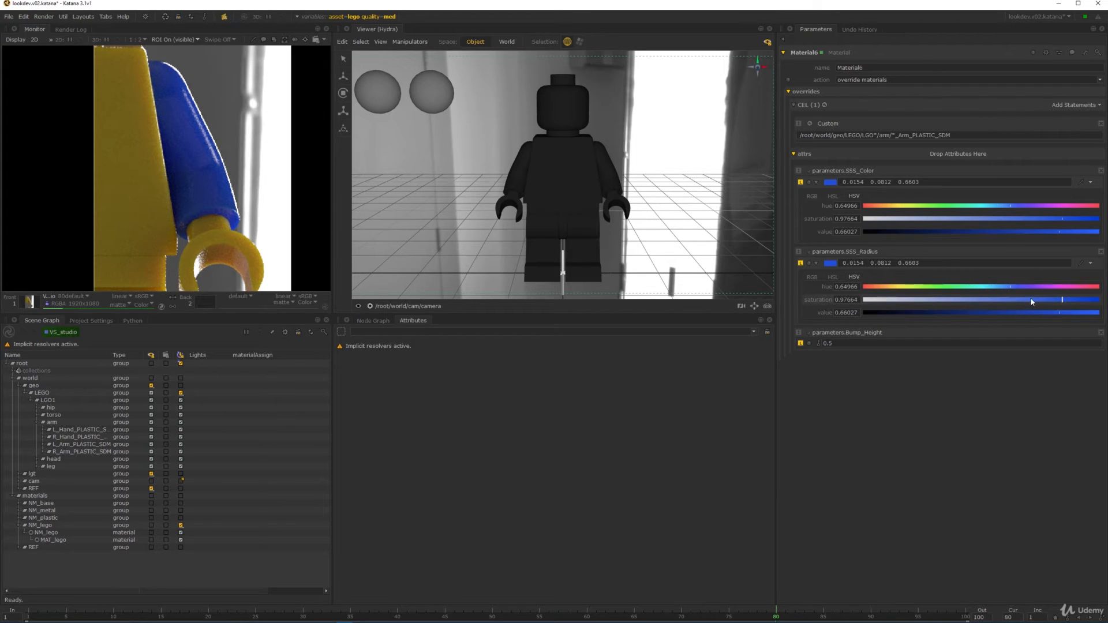
{"action": "left_click_drag", "start_coordinate": [1032, 300], "coordinate": [1009, 300]}
{"action": "left_click", "coordinate": [928, 312]}
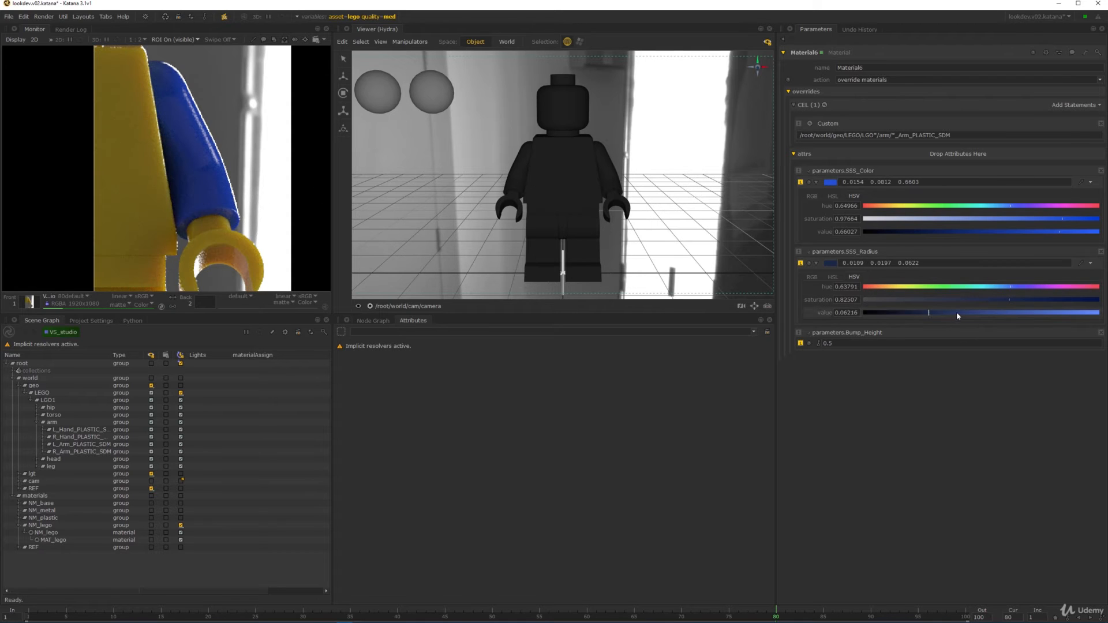
{"action": "middle_click_drag", "start_coordinate": [195, 142], "coordinate": [229, 128]}
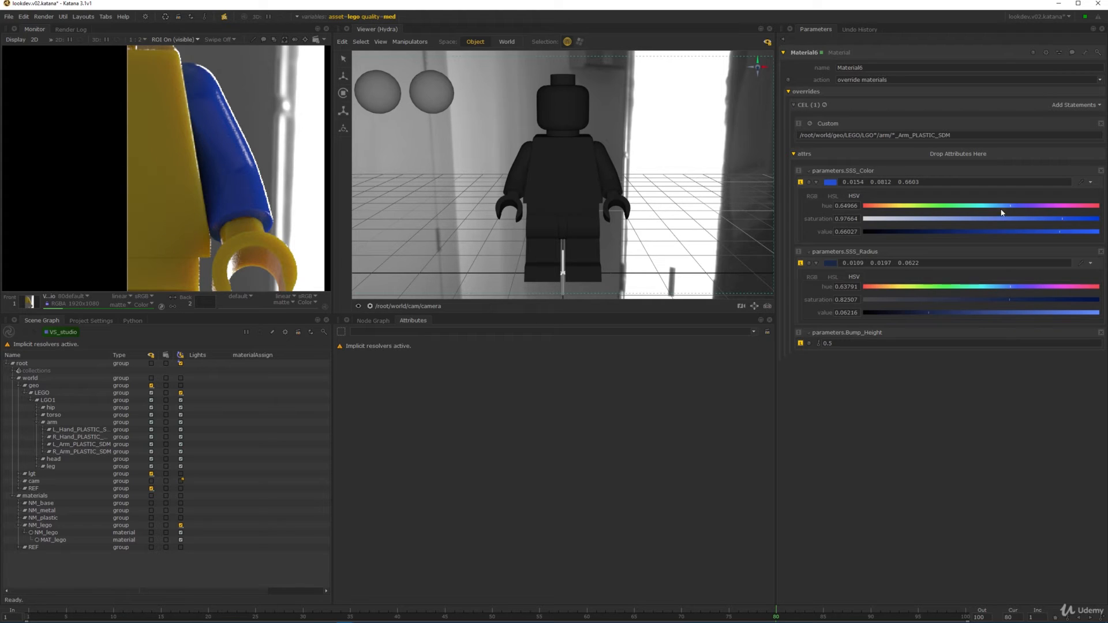
{"action": "left_click", "coordinate": [1038, 219]}
{"action": "left_click", "coordinate": [1010, 232]}
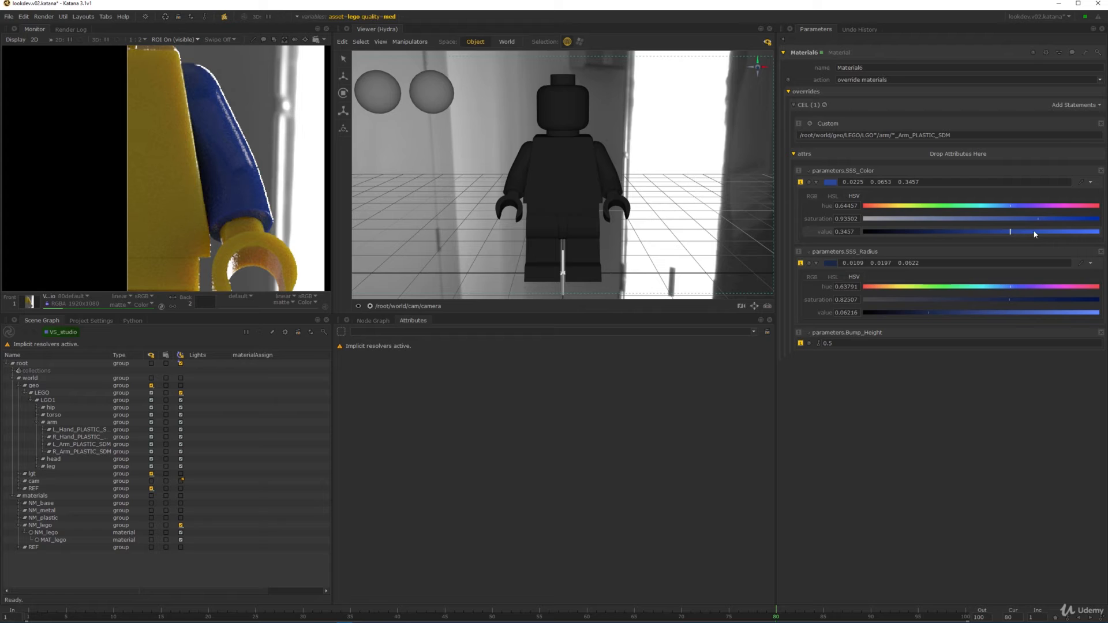
{"action": "left_click_drag", "start_coordinate": [1035, 234], "coordinate": [1024, 232]}
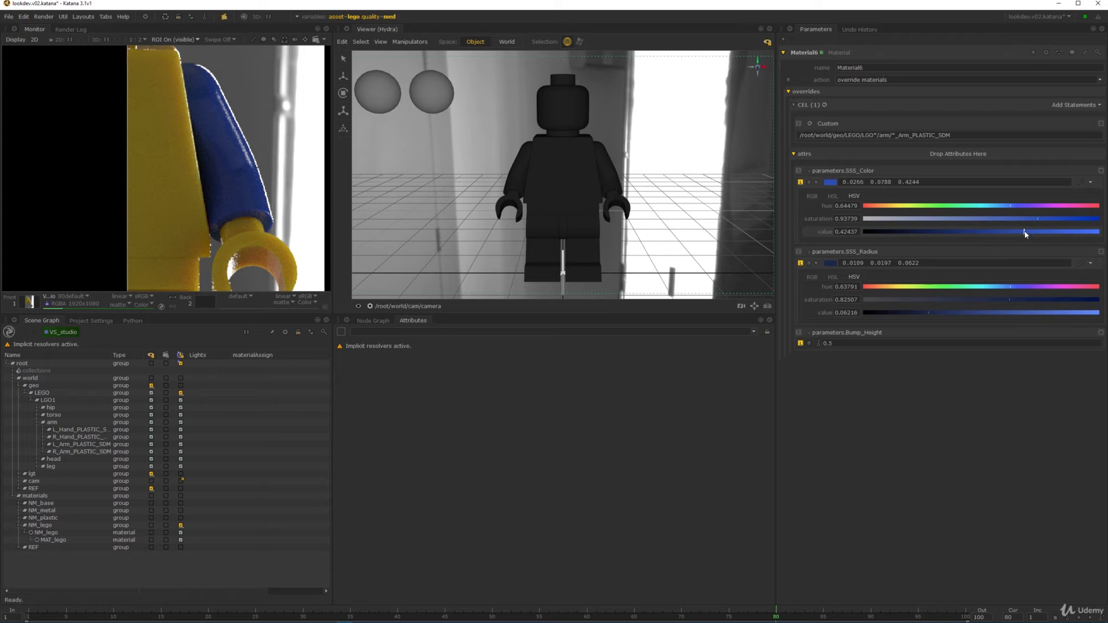
{"action": "left_click", "coordinate": [958, 312]}
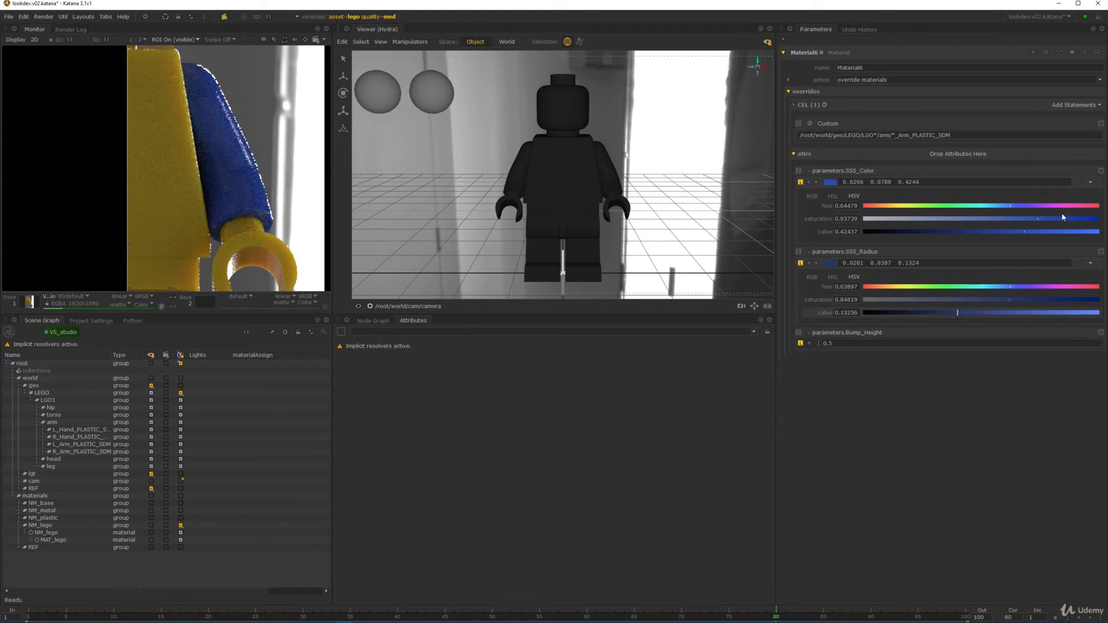
- Compare the arm render with the LEGO reference photo and reframe the render on the arm
{"action": "scroll", "coordinate": [240, 151], "scroll_direction": "down", "scroll_amount": 2}
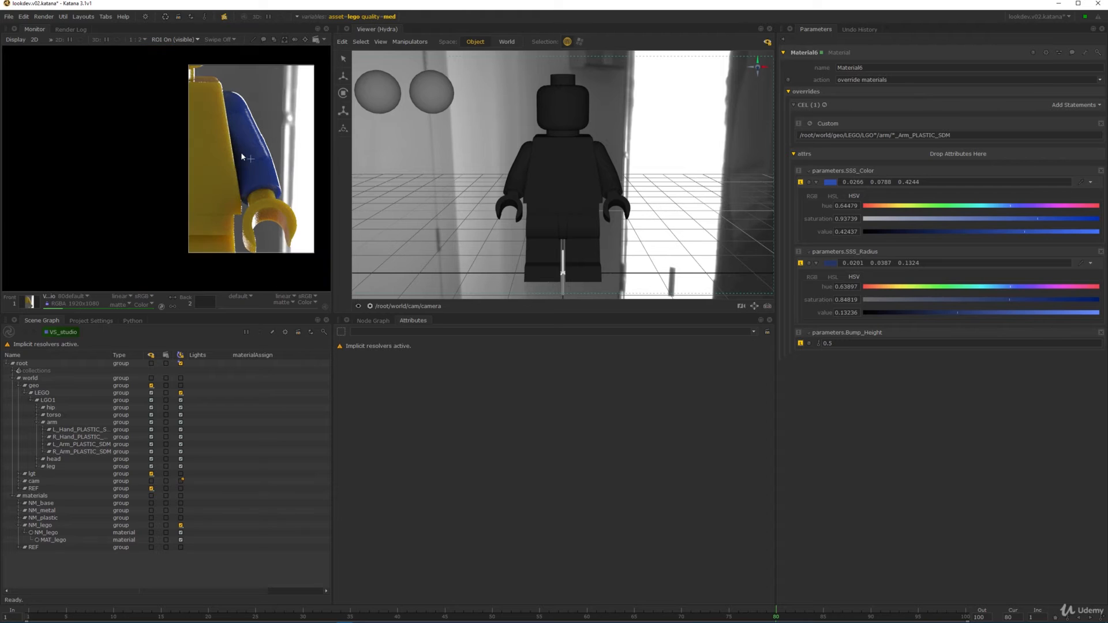
{"action": "scroll", "coordinate": [288, 145], "scroll_direction": "up", "scroll_amount": 2}
{"action": "scroll", "coordinate": [287, 144], "scroll_direction": "down", "scroll_amount": 5}
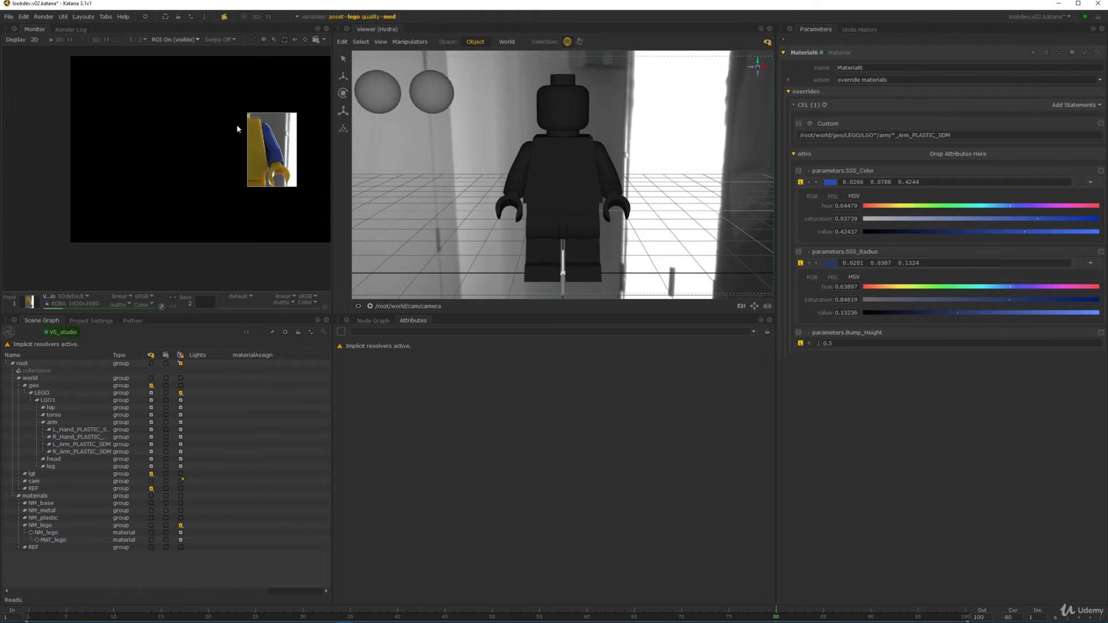
{"action": "middle_click_drag", "start_coordinate": [237, 128], "coordinate": [225, 152]}
{"action": "key", "text": "2"}
{"action": "middle_click_drag", "start_coordinate": [320, 137], "coordinate": [184, 238]}
{"action": "scroll", "coordinate": [221, 154], "scroll_direction": "up", "scroll_amount": 2}
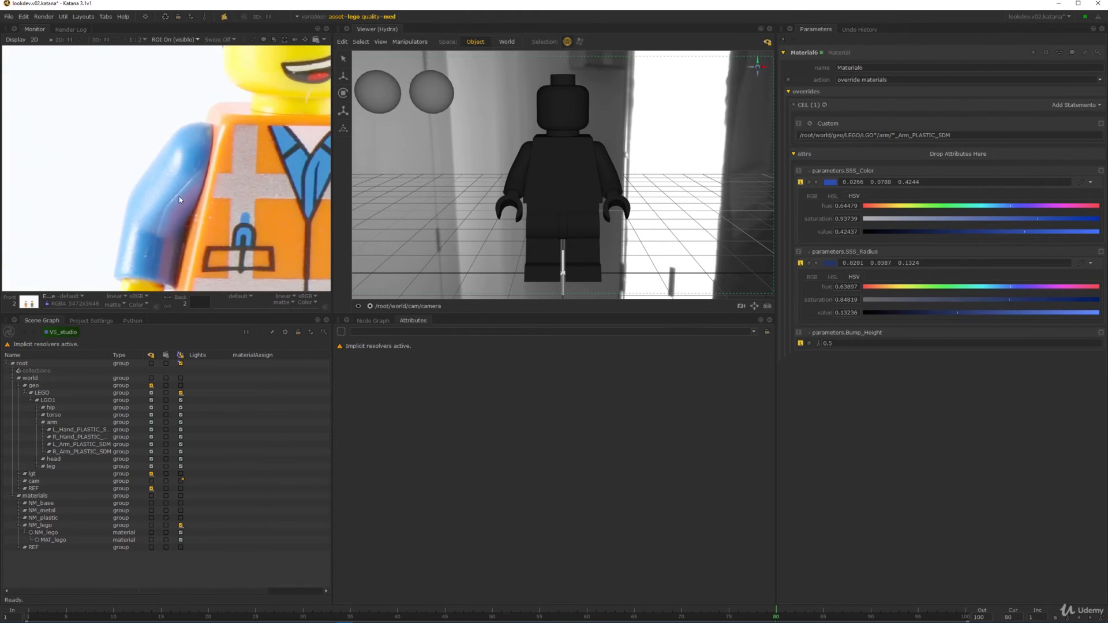
{"action": "scroll", "coordinate": [179, 197], "scroll_direction": "up", "scroll_amount": 4}
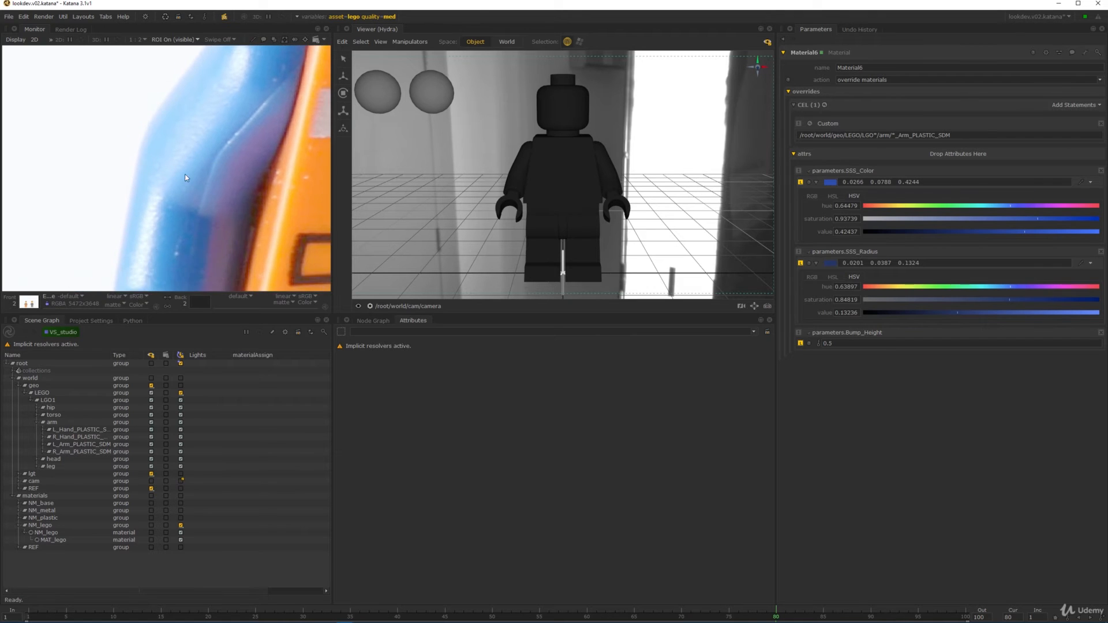
{"action": "scroll", "coordinate": [185, 178], "scroll_direction": "down", "scroll_amount": 4}
{"action": "key", "text": "1"}
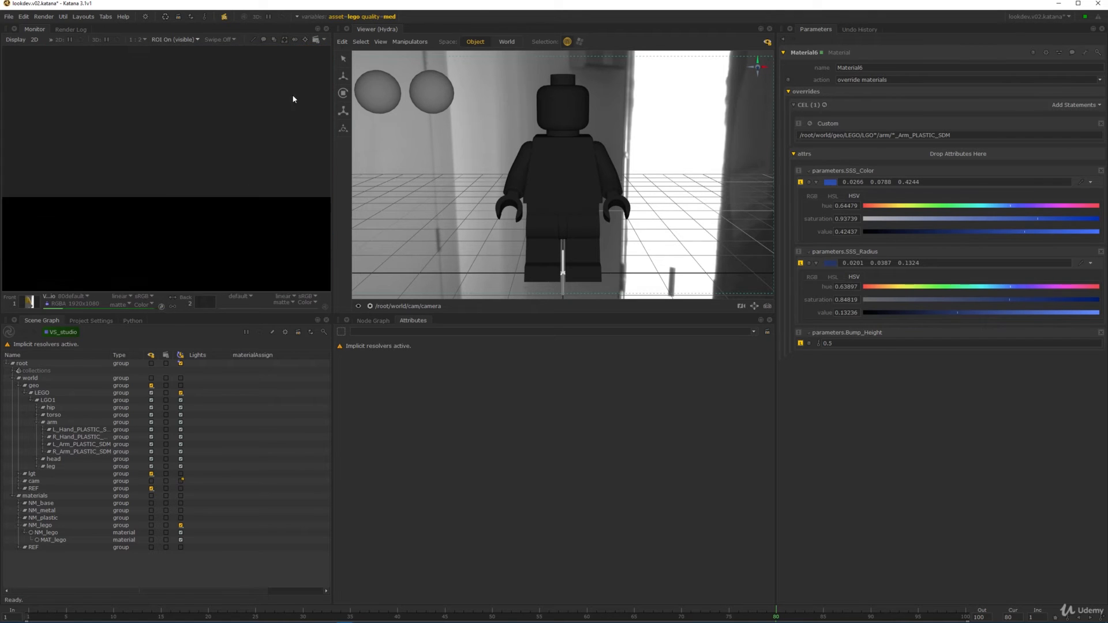
{"action": "scroll", "coordinate": [214, 163], "scroll_direction": "up", "scroll_amount": 5}
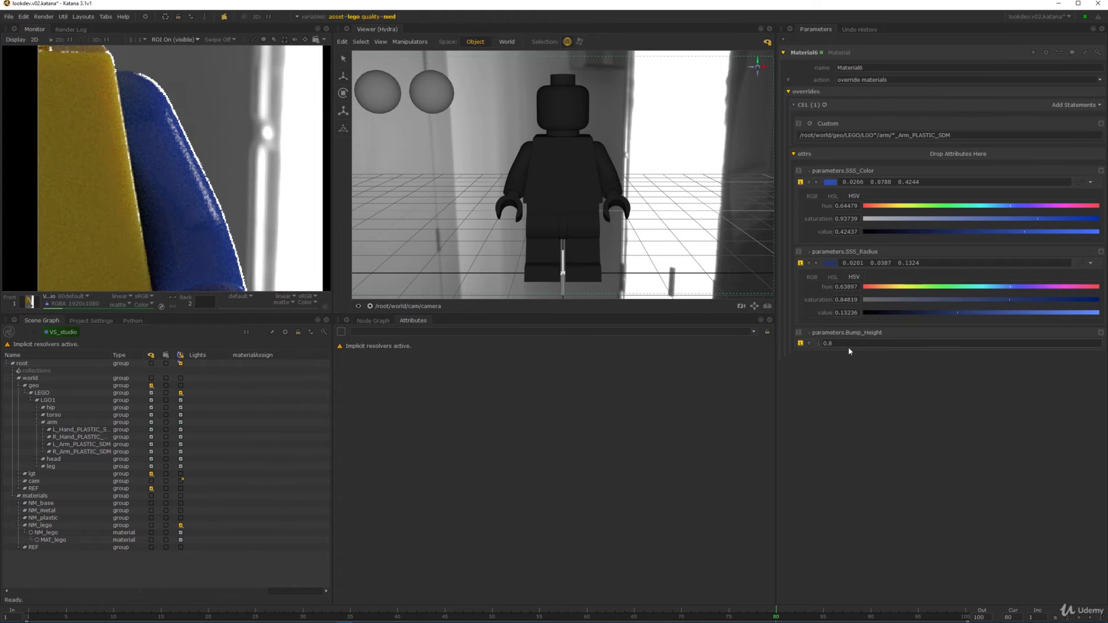
{"action": "middle_click_drag", "start_coordinate": [151, 166], "coordinate": [174, 148]}
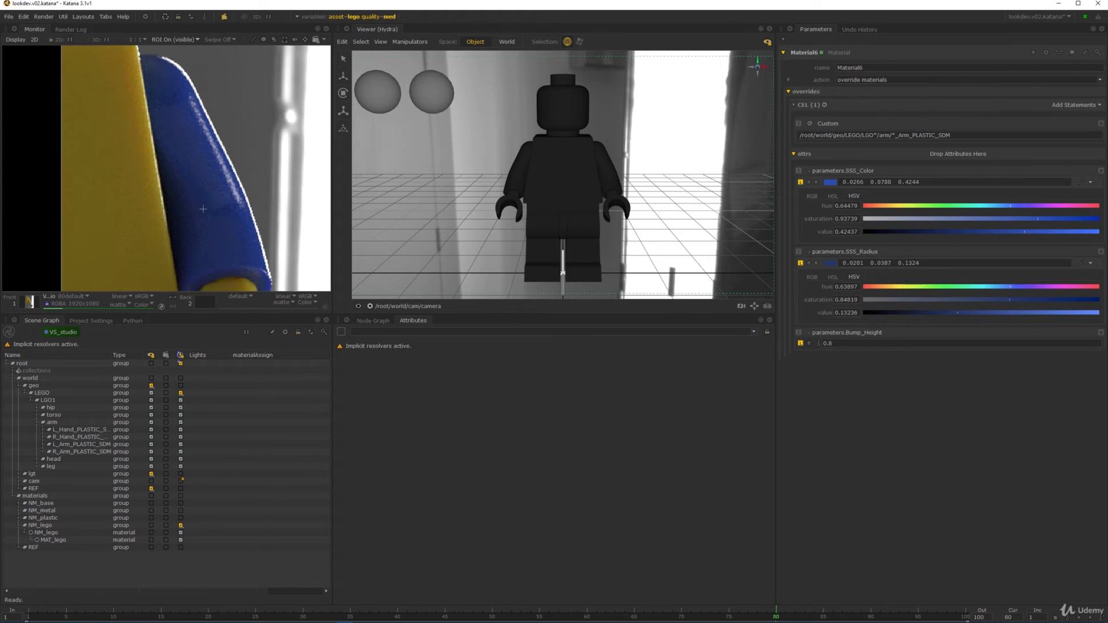
{"action": "scroll", "coordinate": [182, 123], "scroll_direction": "down", "scroll_amount": 2}
{"action": "middle_click_drag", "start_coordinate": [247, 83], "coordinate": [246, 173]}
{"action": "scroll", "coordinate": [240, 140], "scroll_direction": "up", "scroll_amount": 5}
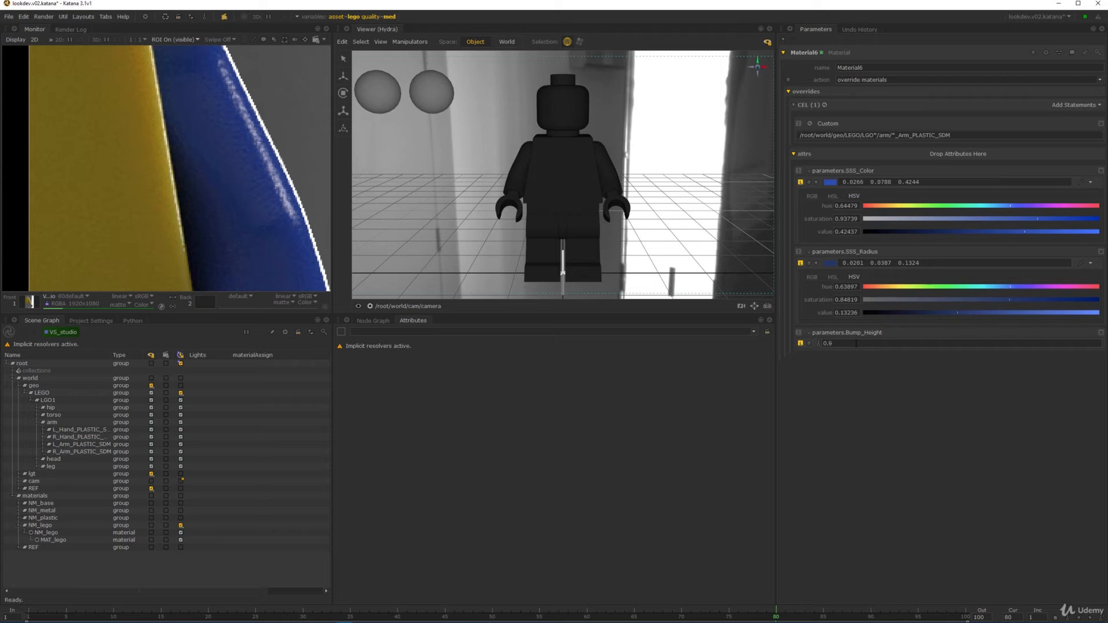
- Lower the SSS_Color hue to 0.625 for a deeper blue and check the arm render
{"action": "left_click", "coordinate": [1005, 206]}
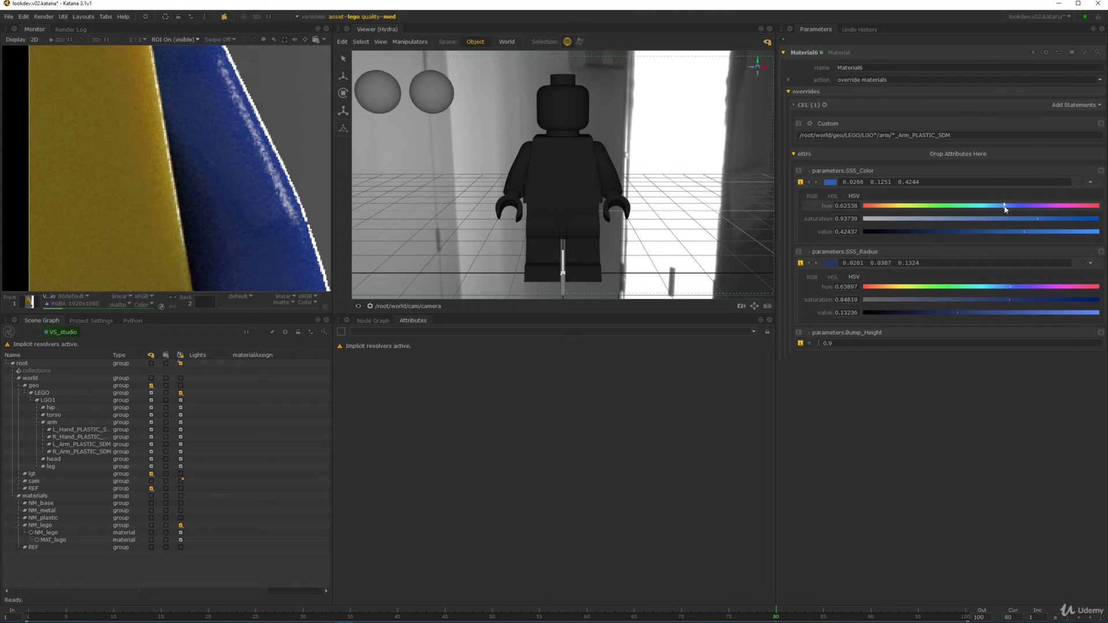
{"action": "right_click_drag", "start_coordinate": [250, 219], "coordinate": [214, 84], "text": "alt"}
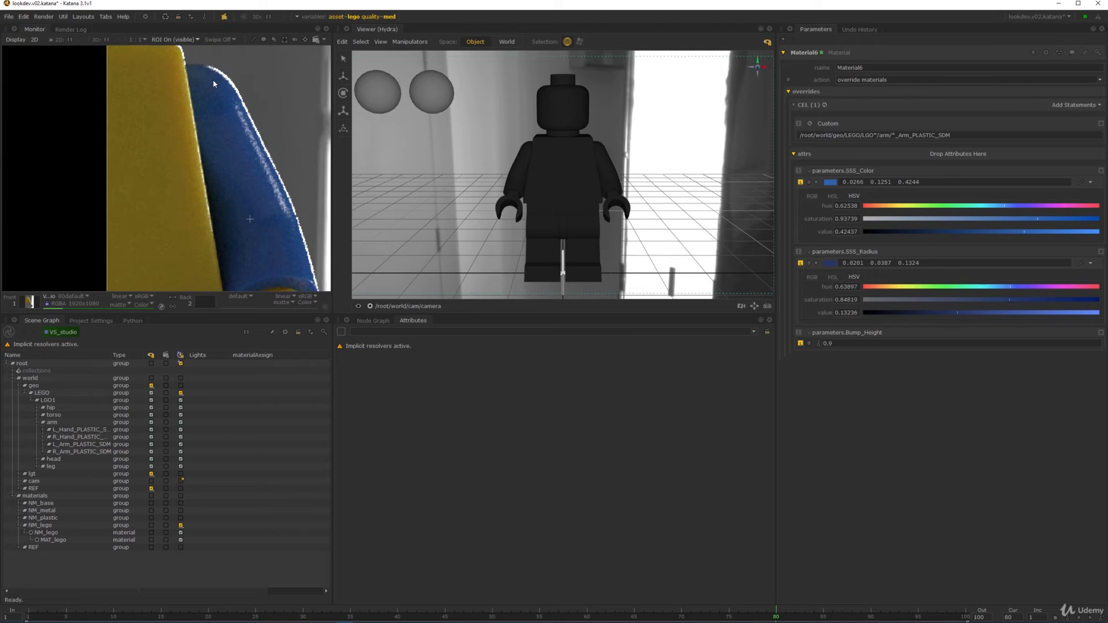
{"action": "middle_click_drag", "start_coordinate": [254, 227], "coordinate": [221, 119]}
{"action": "right_click_drag", "start_coordinate": [244, 103], "coordinate": [225, 147], "text": "alt"}
{"action": "scroll", "coordinate": [241, 118], "scroll_direction": "down", "scroll_amount": 4}
{"action": "middle_click_drag", "start_coordinate": [232, 134], "coordinate": [288, 147]}
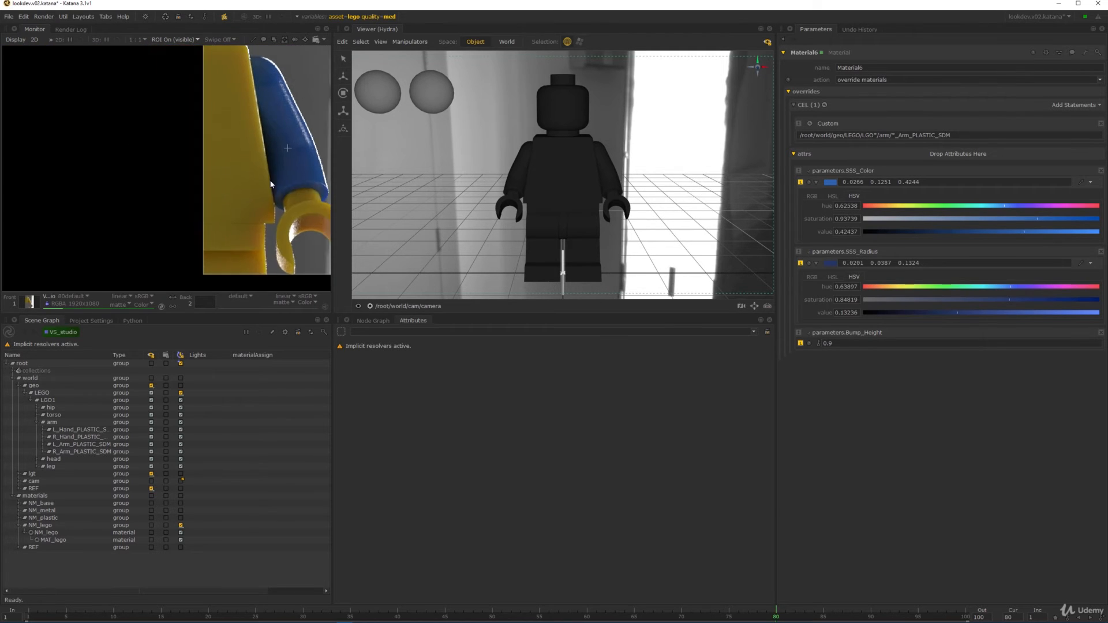
{"action": "left_click", "coordinate": [369, 321]}
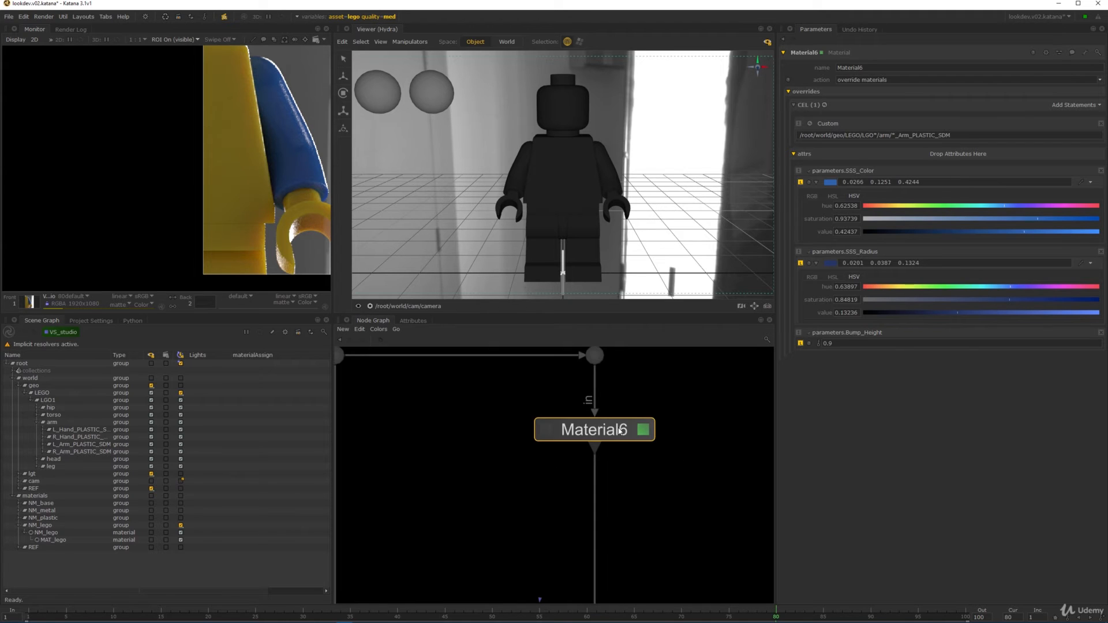
- Rename the Material6 node to MO_ARMS
{"action": "double_click", "coordinate": [620, 430]}
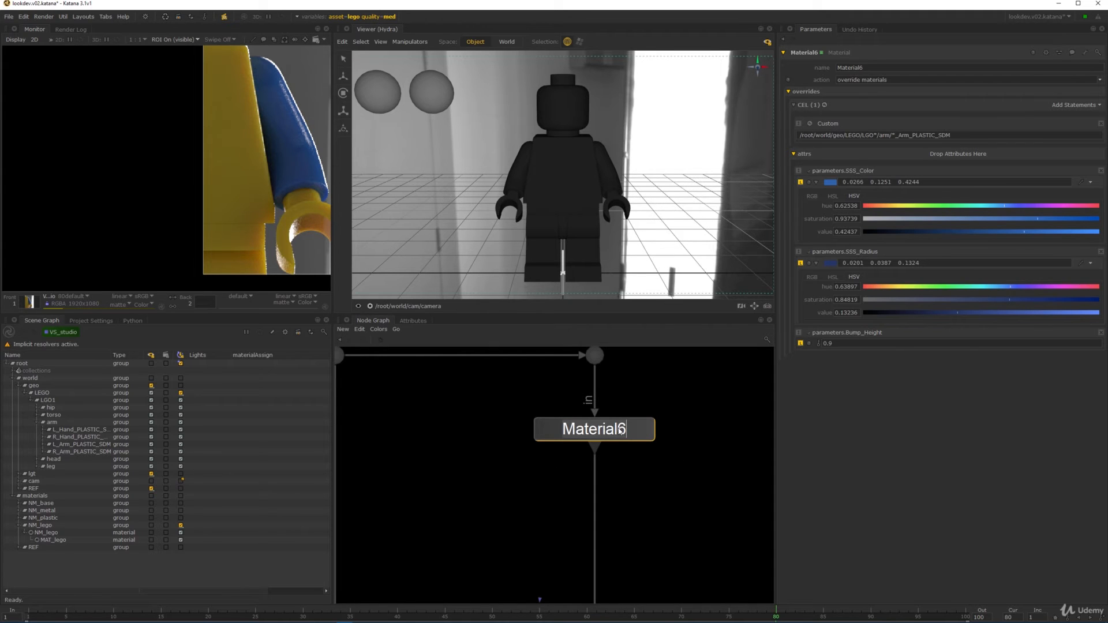
{"action": "type", "text": "MO_ARMS"}
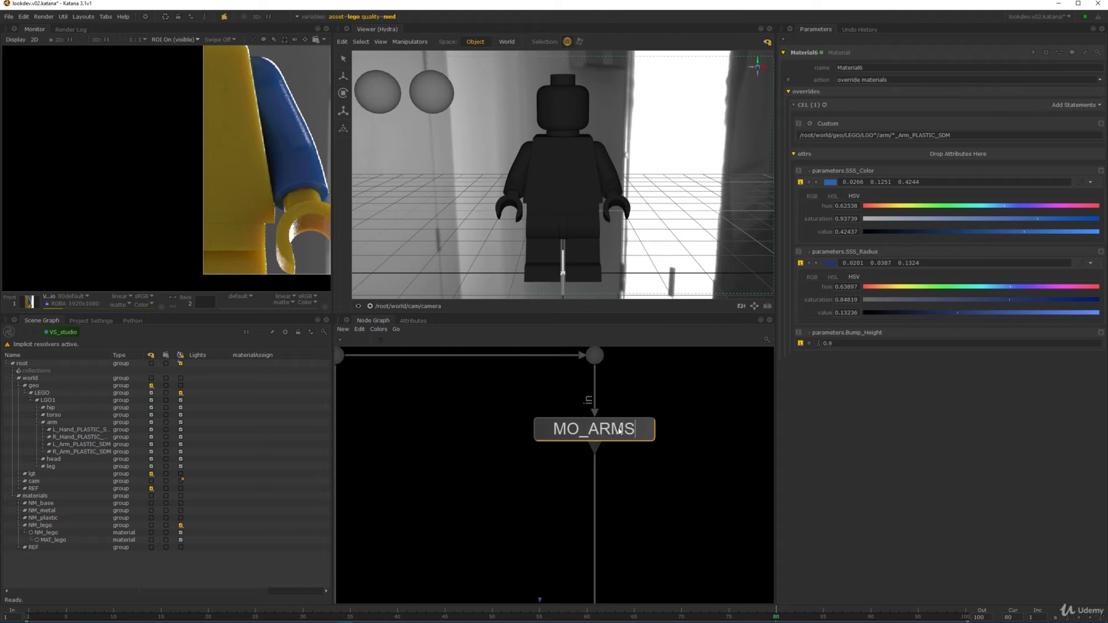
{"action": "key", "text": "Return"}
- Paste a copy below MO_ARMS, rename it MO_LEGS_TORSO and set it as edited
{"action": "key", "text": "ctrl+c"}
{"action": "key", "text": "ctrl+v"}
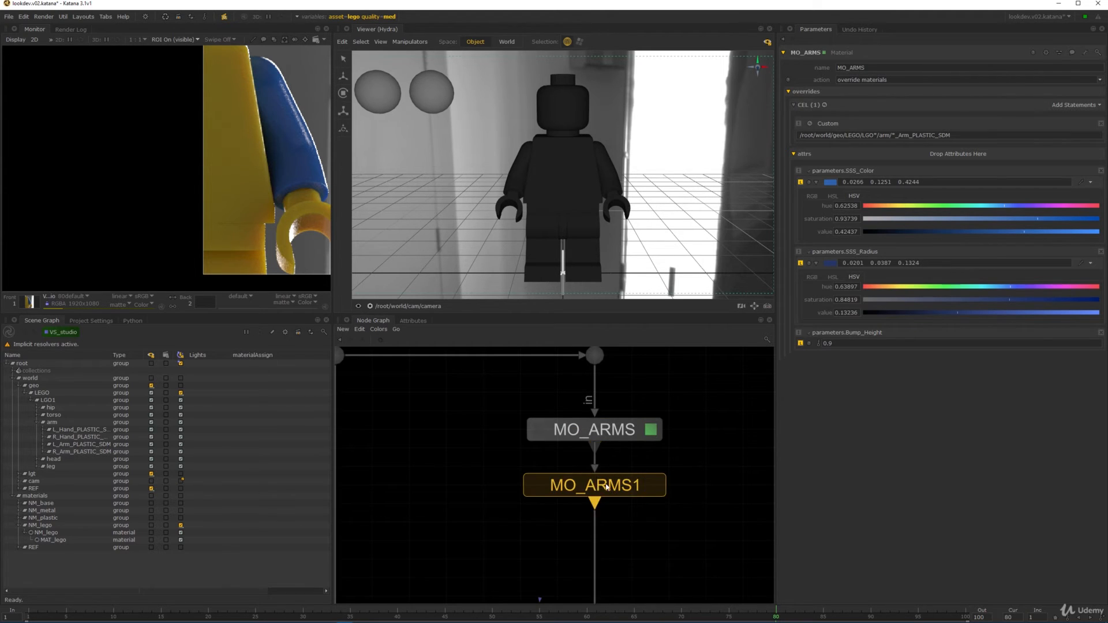
{"action": "left_click", "coordinate": [606, 488]}
{"action": "key", "text": "n"}
{"action": "key", "text": "End"}
{"action": "key", "text": "BackSpace"}
{"action": "key", "text": "BackSpace"}
{"action": "key", "text": "BackSpace"}
{"action": "key", "text": "BackSpace"}
{"action": "key", "text": "BackSpace"}
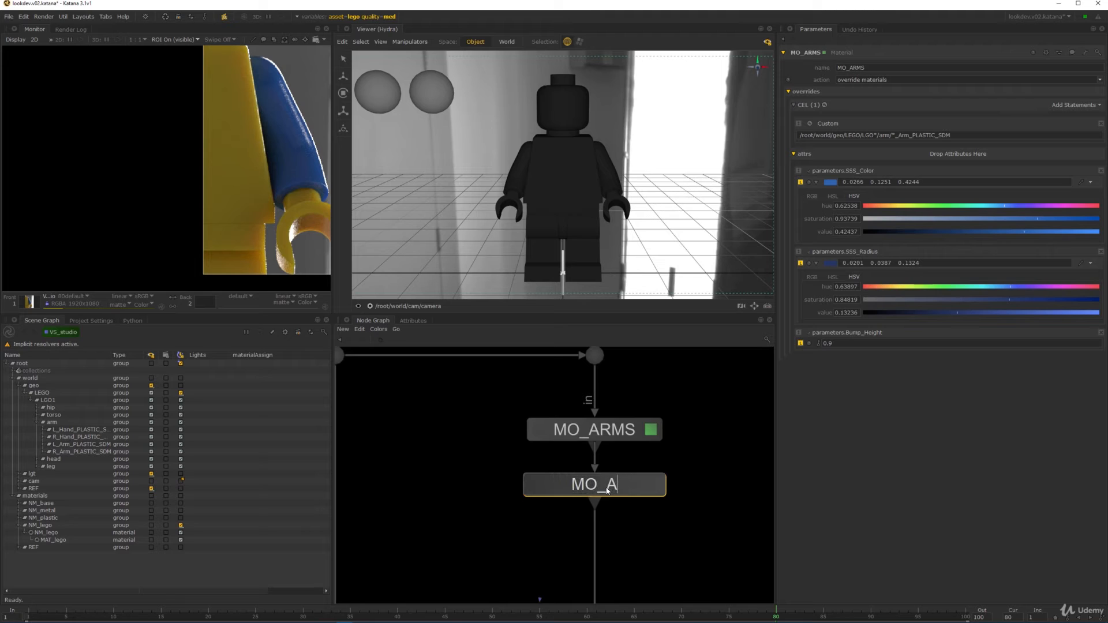
{"action": "type", "text": "LEGS_TORSO"}
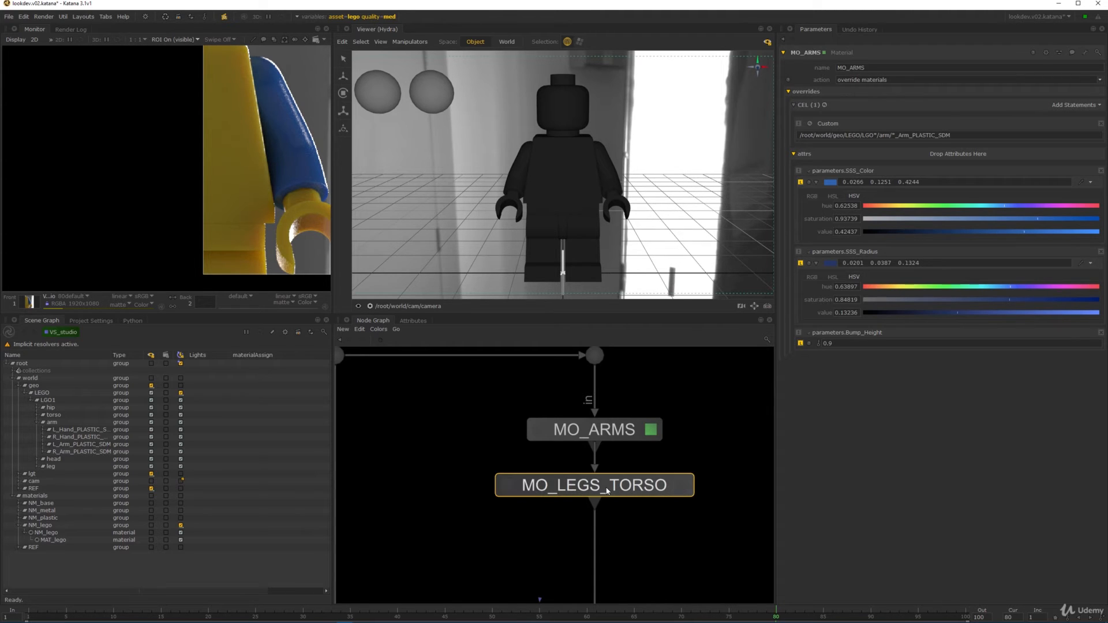
{"action": "left_click", "coordinate": [681, 485]}
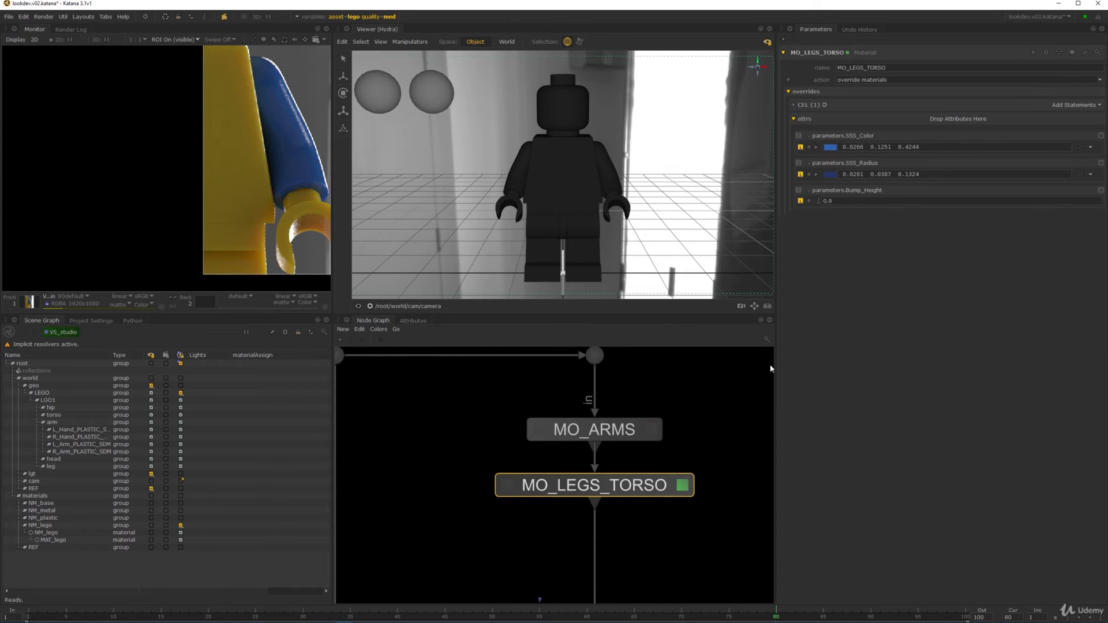
- Expand the torso, leg, head and hip groups in the hierarchy to locate their PLASTIC_SDM meshes
{"action": "left_click", "coordinate": [794, 104]}
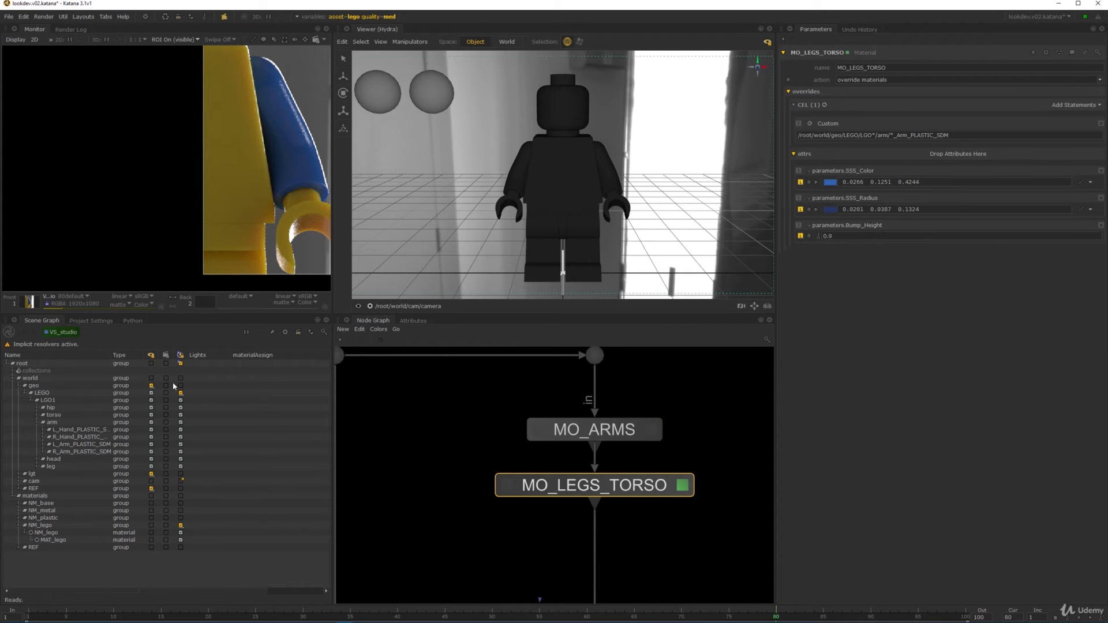
{"action": "left_click", "coordinate": [43, 423]}
{"action": "left_click", "coordinate": [54, 415]}
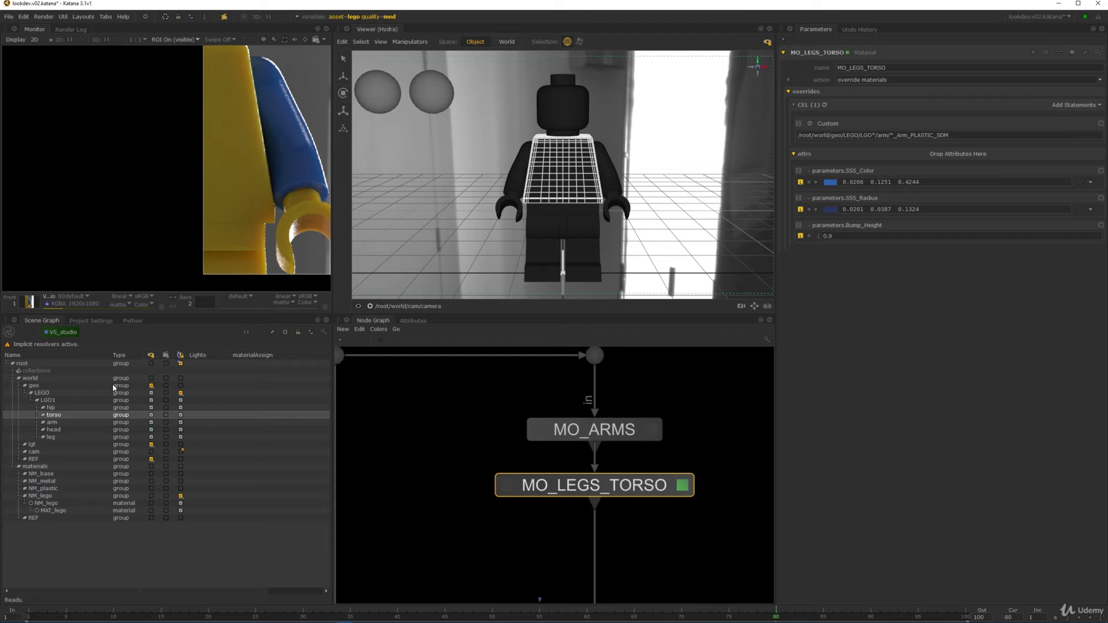
{"action": "left_click", "coordinate": [42, 414]}
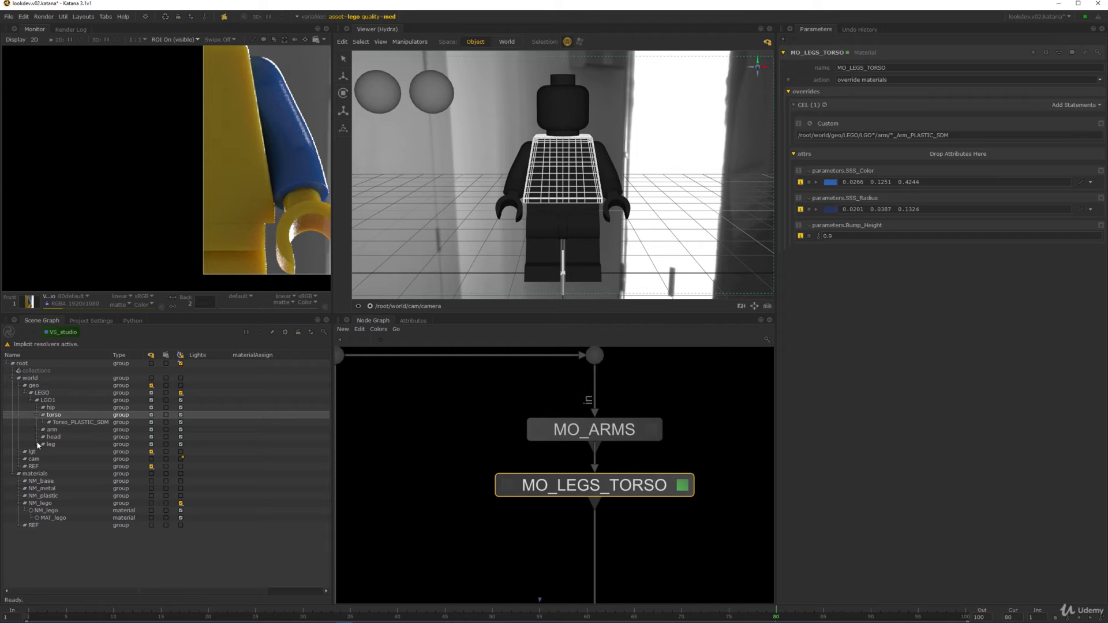
{"action": "left_click", "coordinate": [43, 445]}
{"action": "left_click", "coordinate": [66, 451]}
{"action": "left_click", "coordinate": [69, 459]}
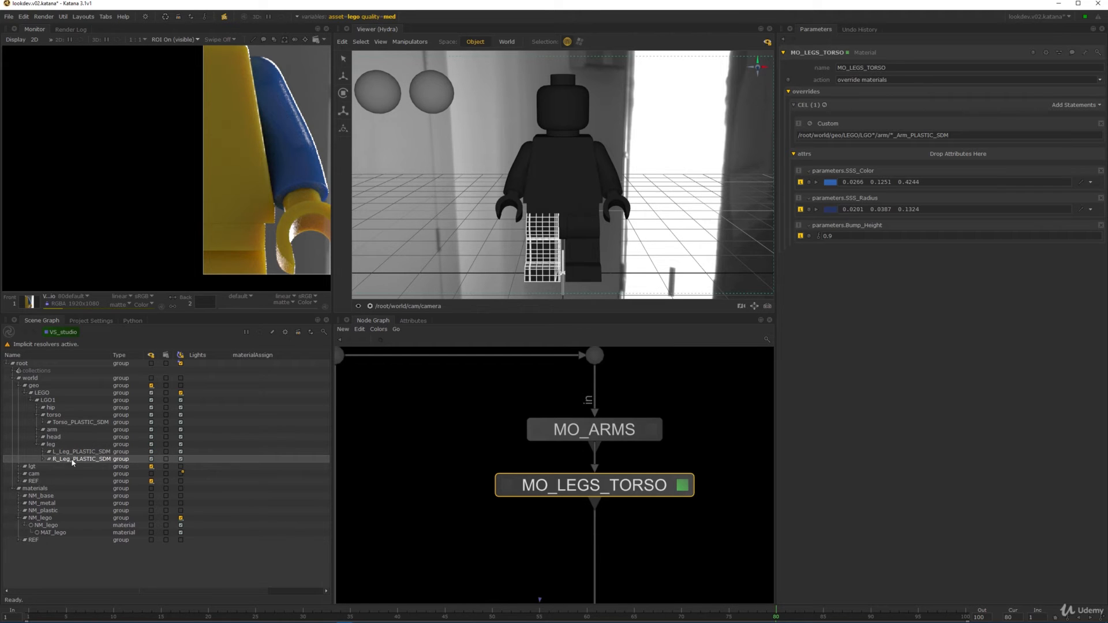
{"action": "left_click", "coordinate": [49, 437]}
{"action": "left_click", "coordinate": [39, 437]}
{"action": "left_click", "coordinate": [39, 437]}
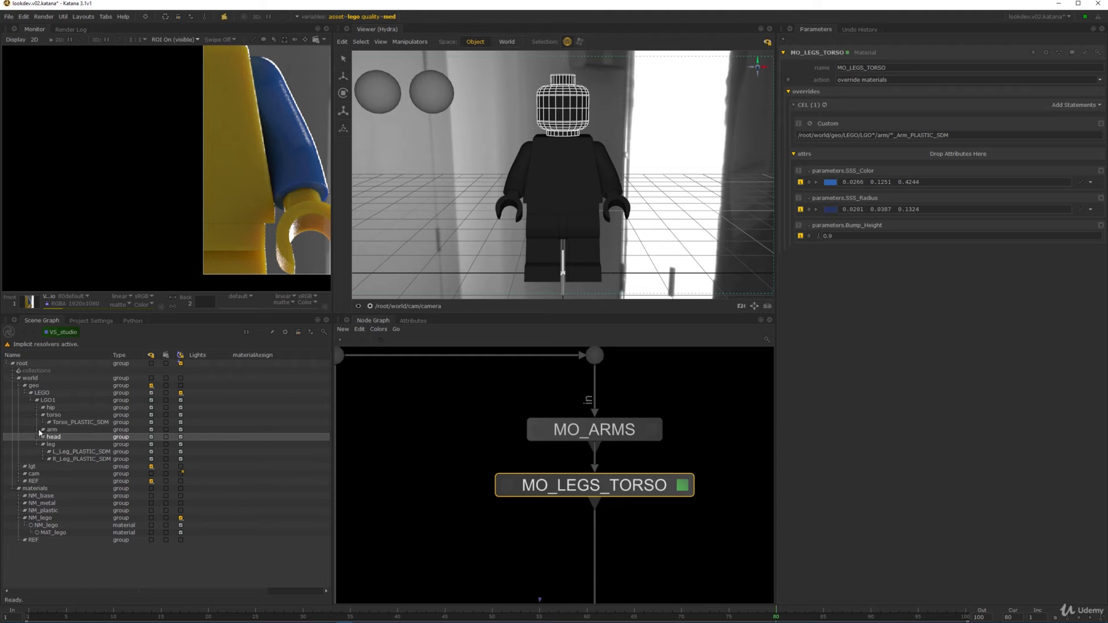
{"action": "left_click", "coordinate": [43, 408]}
{"action": "left_click", "coordinate": [67, 415]}
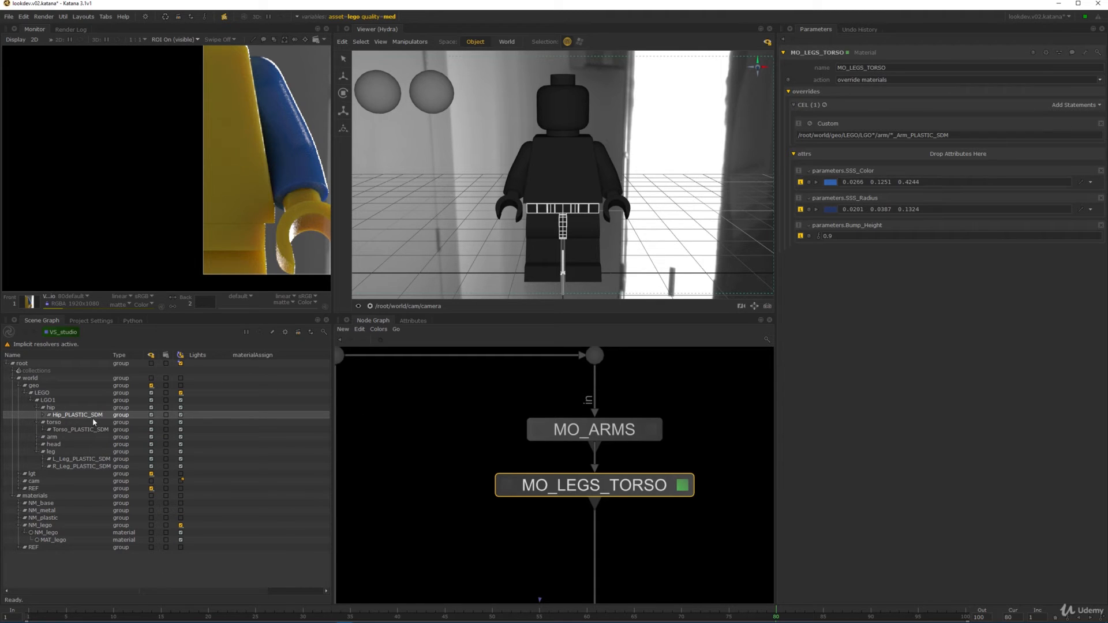
- Add a CEL statement for Hip_PLASTIC_SDM and replace the first statement's arm path with Torso_PLASTIC_SDM
{"action": "left_click", "coordinate": [1074, 108]}
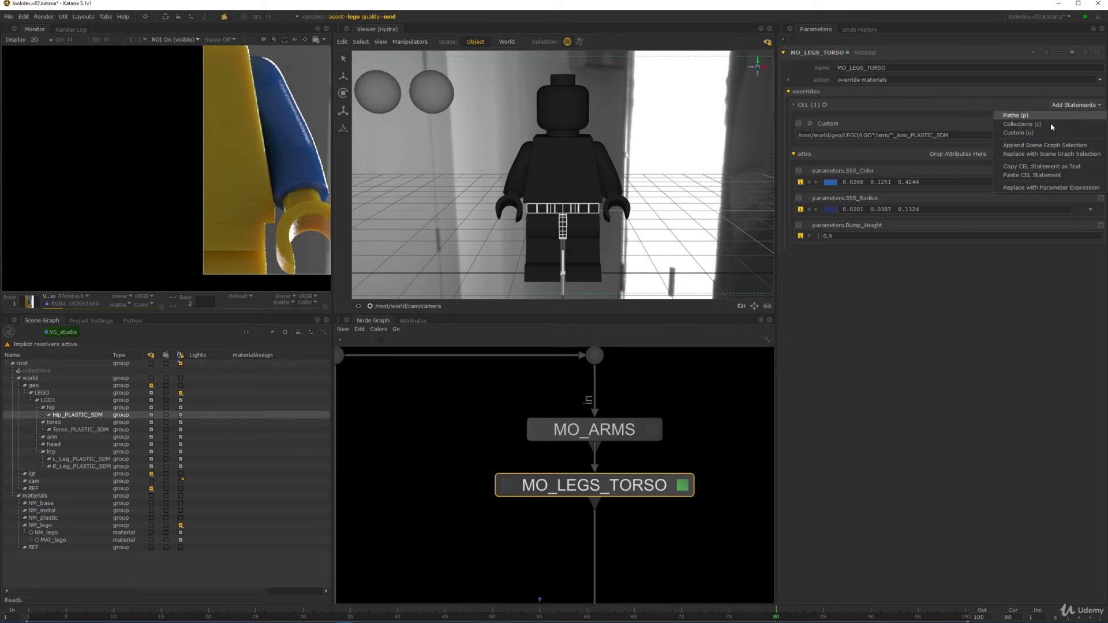
{"action": "left_click", "coordinate": [1044, 132]}
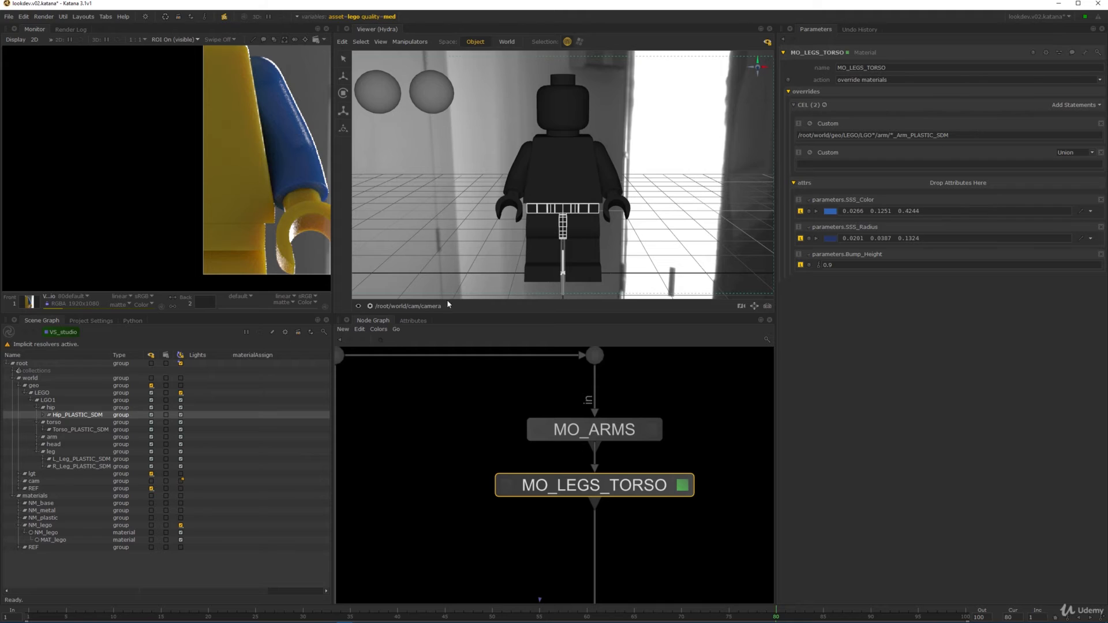
{"action": "left_click_drag", "start_coordinate": [79, 416], "coordinate": [867, 171]}
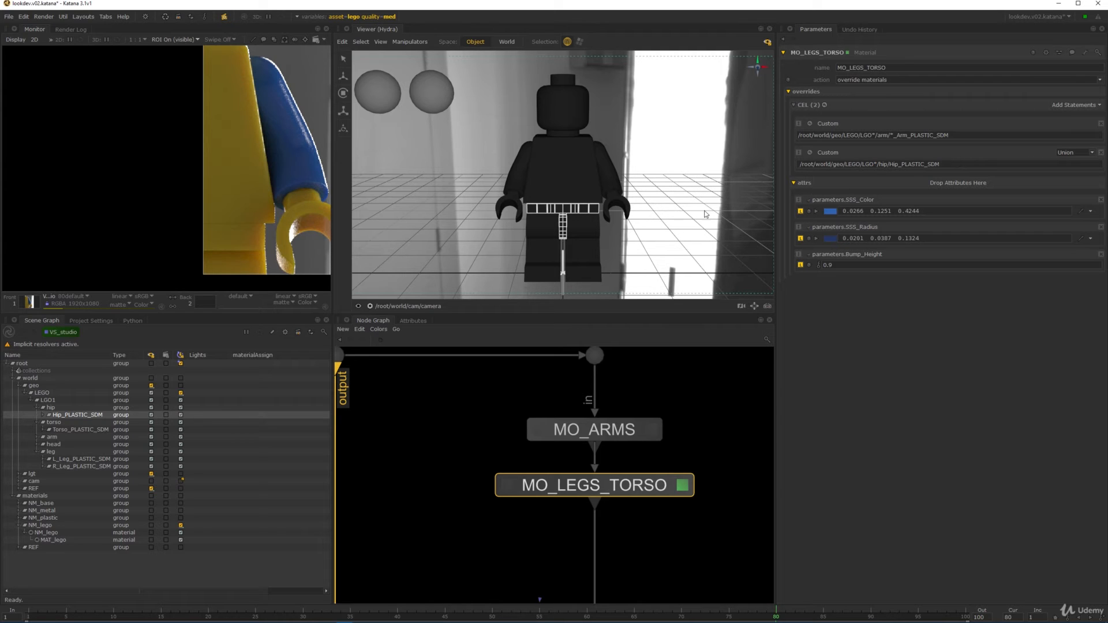
{"action": "left_click", "coordinate": [61, 430]}
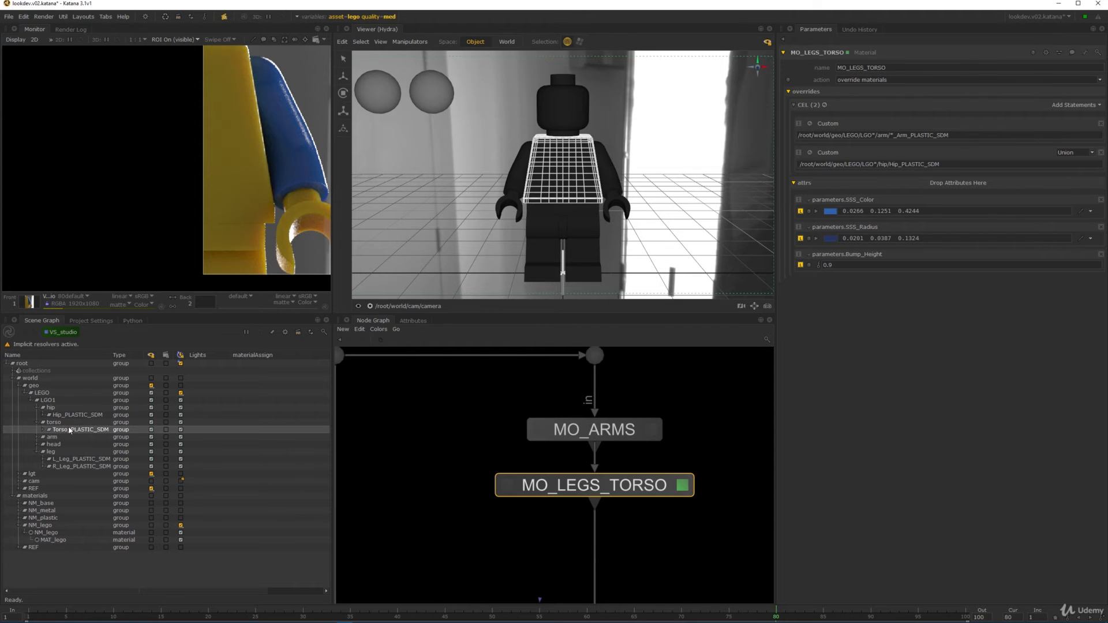
{"action": "triple_click", "coordinate": [946, 136]}
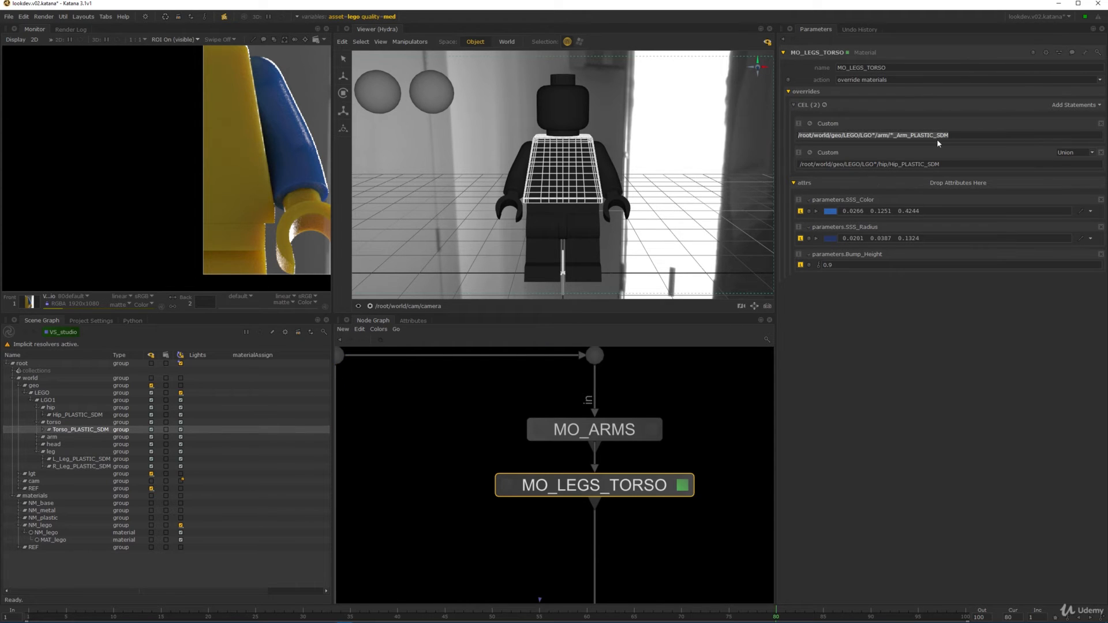
{"action": "key", "text": "BackSpace"}
{"action": "left_click_drag", "start_coordinate": [78, 432], "coordinate": [851, 144]}
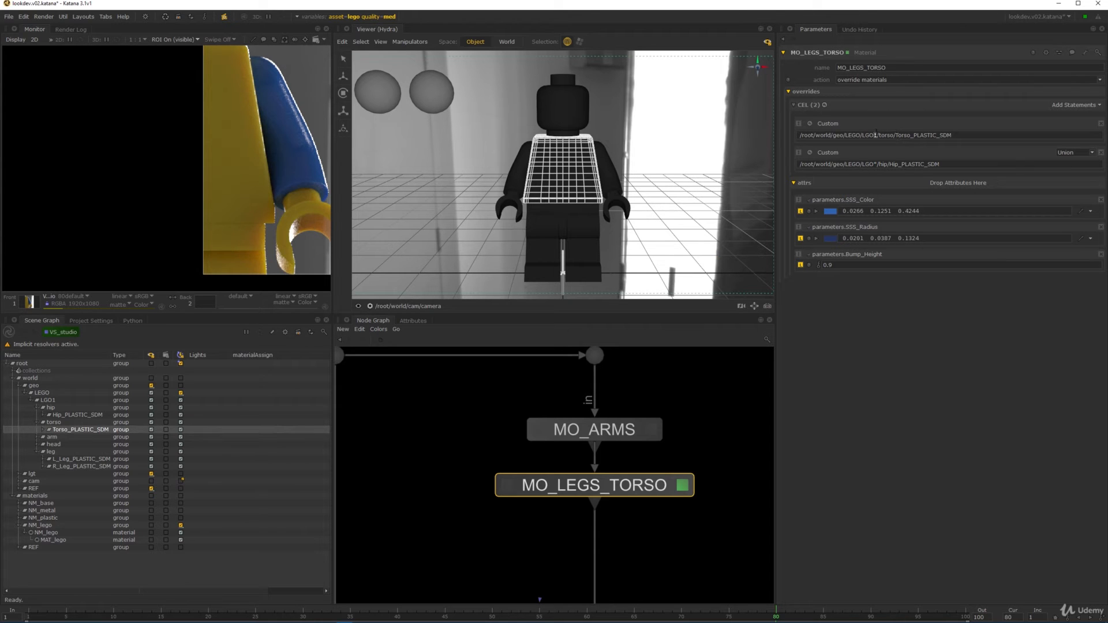
- Add a third CEL statement with the L_Leg_PLASTIC_SDM path, edited to match both legs
{"action": "left_click", "coordinate": [78, 459]}
{"action": "left_click", "coordinate": [1077, 105]}
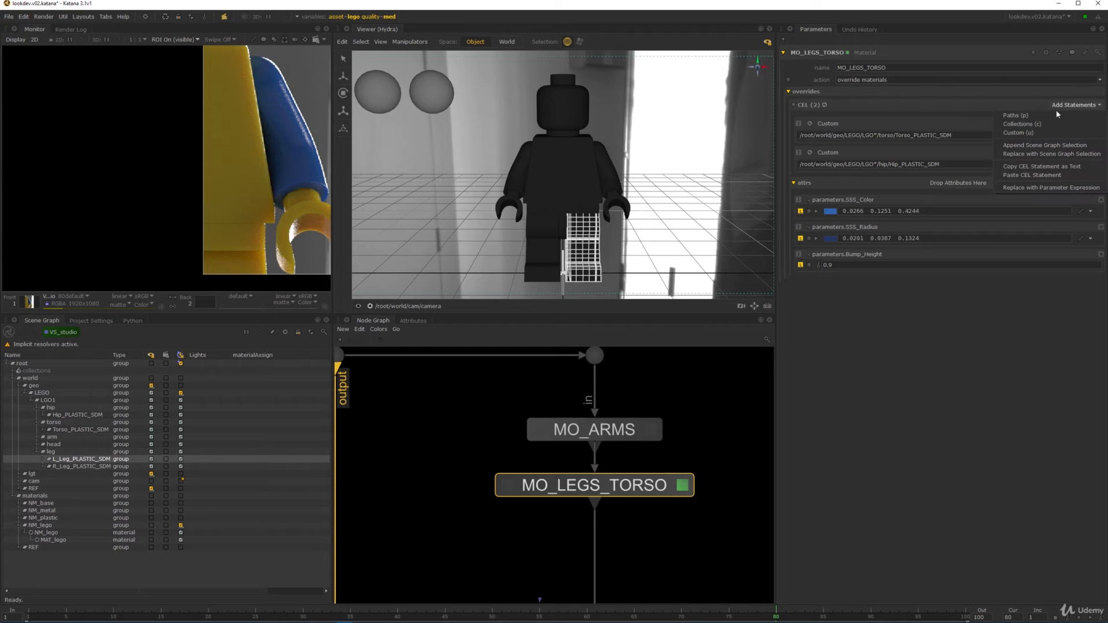
{"action": "left_click", "coordinate": [1018, 133]}
{"action": "left_click_drag", "start_coordinate": [69, 463], "coordinate": [862, 195]}
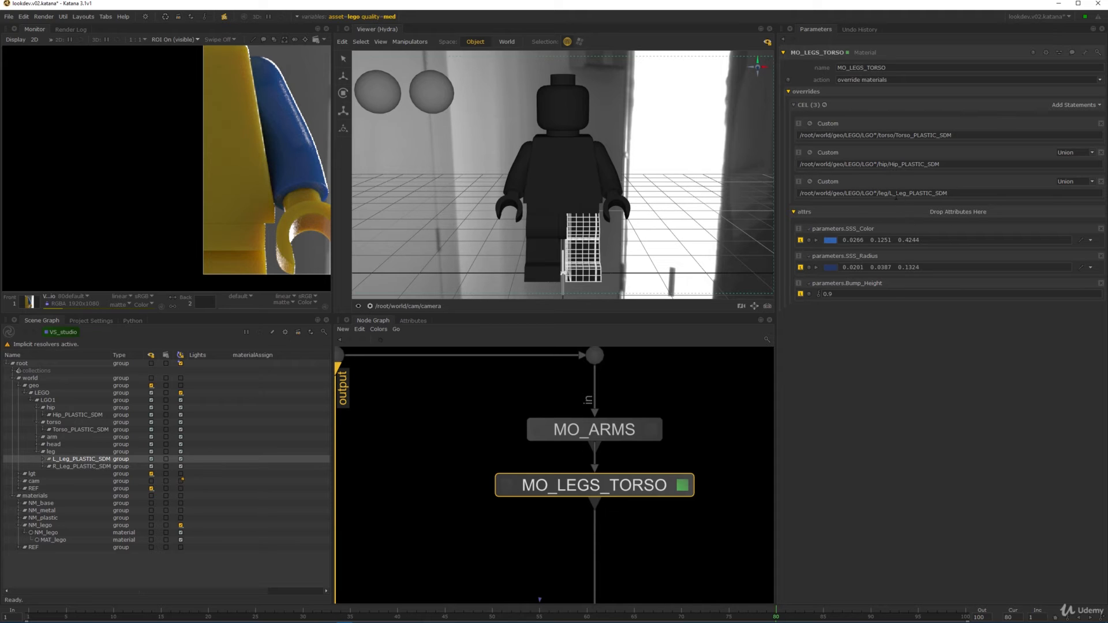
{"action": "left_click", "coordinate": [890, 194]}
- Confirm the CEL expression matches 4 locations and select them in the scene graph
{"action": "left_click", "coordinate": [824, 105]}
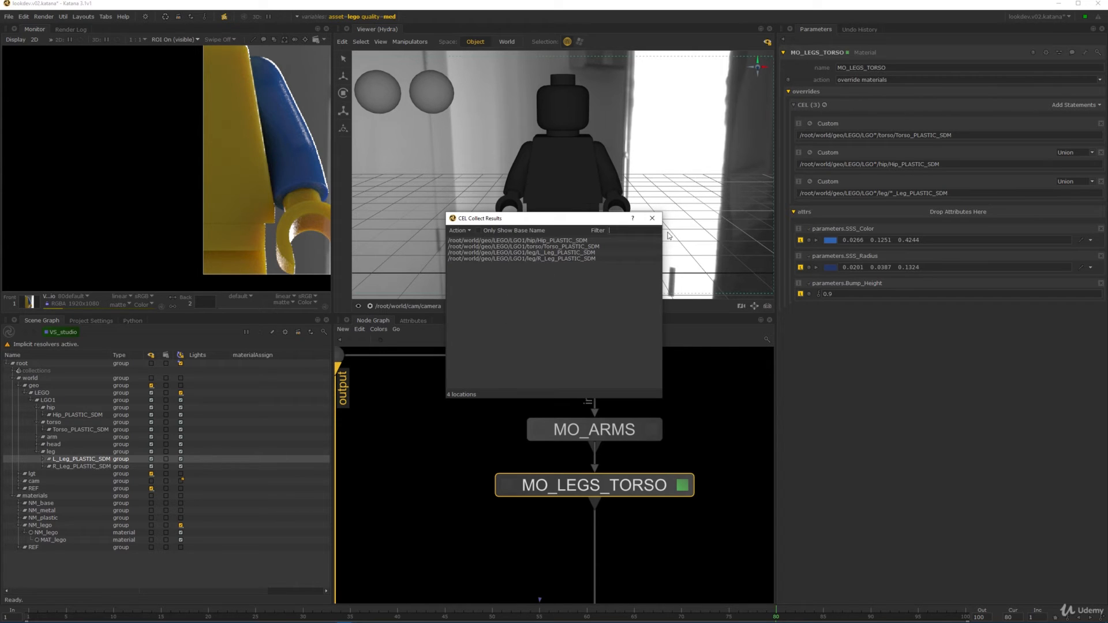
{"action": "left_click", "coordinate": [652, 218]}
{"action": "left_click", "coordinate": [826, 107]}
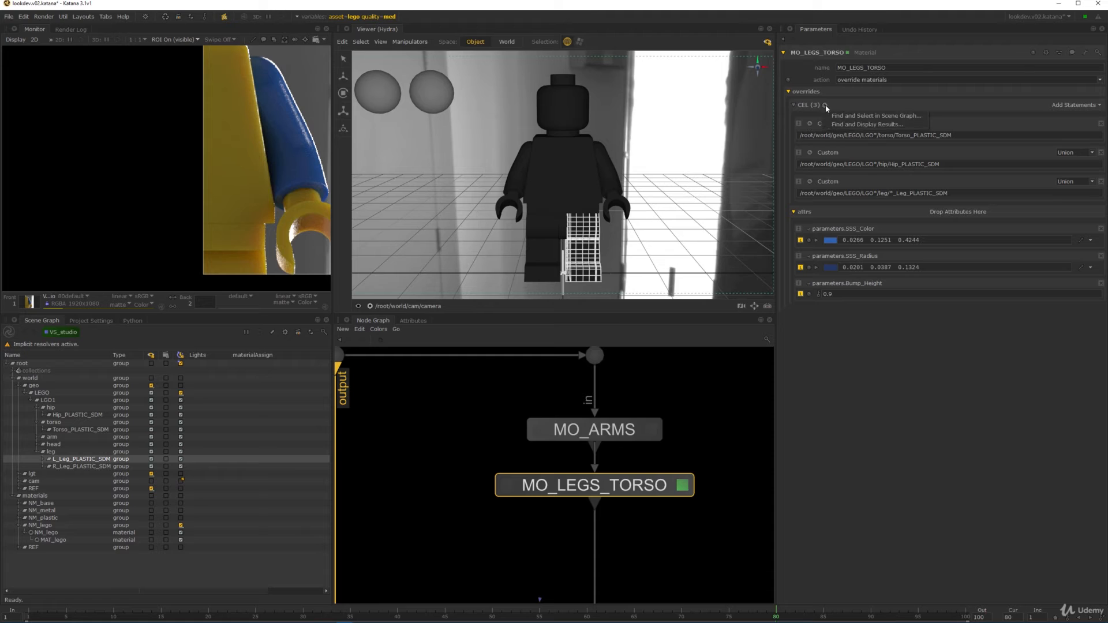
{"action": "left_click", "coordinate": [866, 115]}
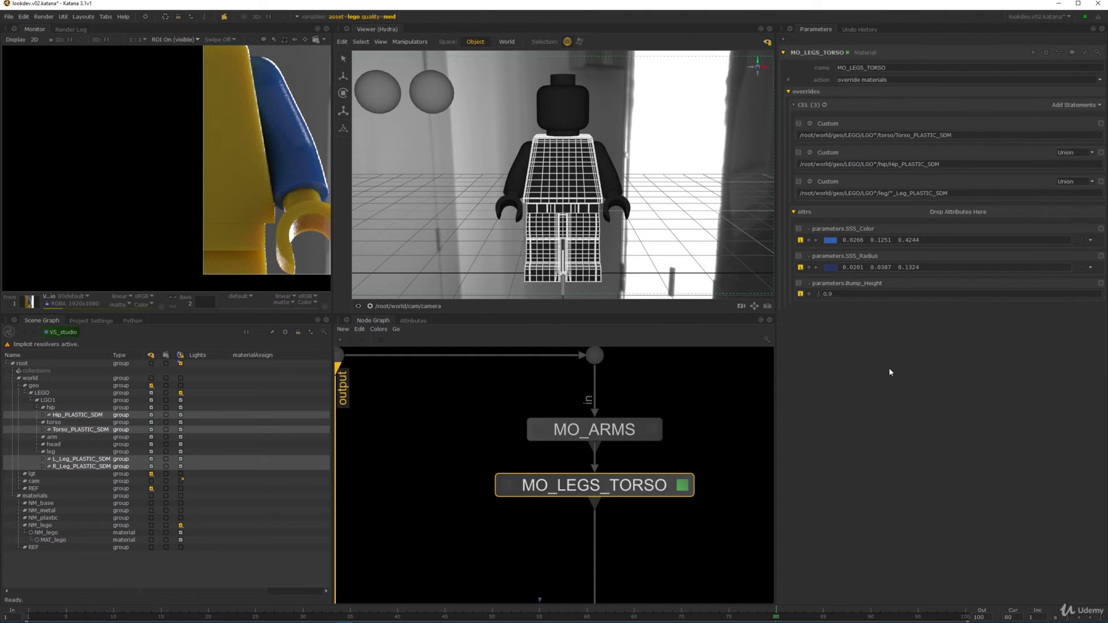
- Change SSS_Color to orange (0.5754, 0.1890, 0.0446) using the HSV hue controls
{"action": "left_click", "coordinate": [830, 240]}
{"action": "left_click_drag", "start_coordinate": [586, 226], "coordinate": [691, 290]}
{"action": "left_click", "coordinate": [713, 353]}
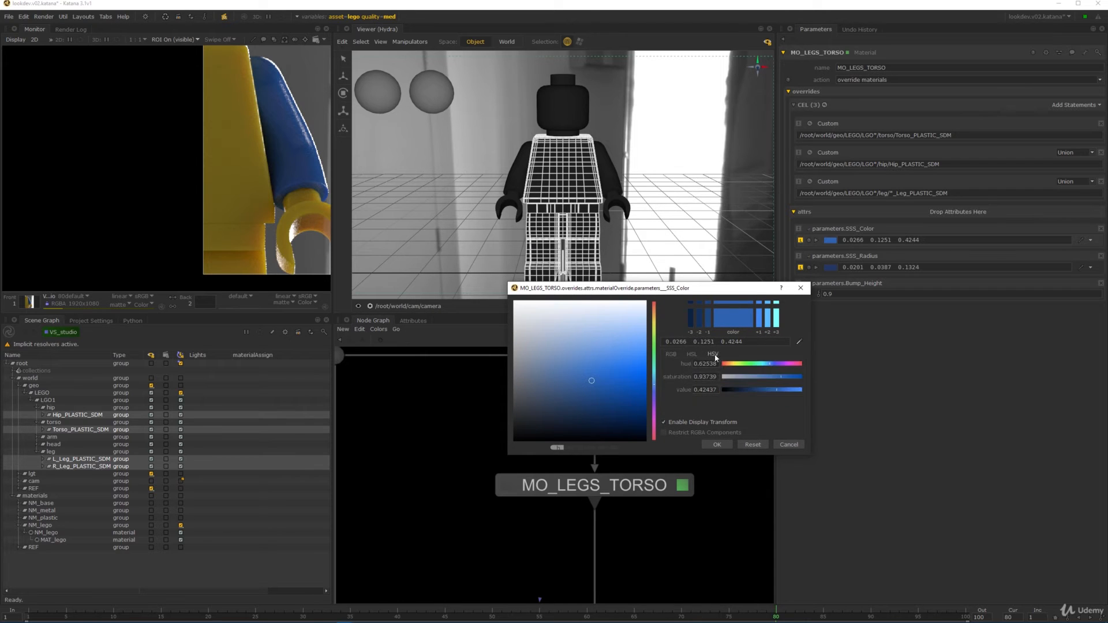
{"action": "left_click", "coordinate": [731, 365]}
{"action": "left_click_drag", "start_coordinate": [730, 366], "coordinate": [776, 378]}
{"action": "left_click_drag", "start_coordinate": [687, 364], "coordinate": [731, 397]}
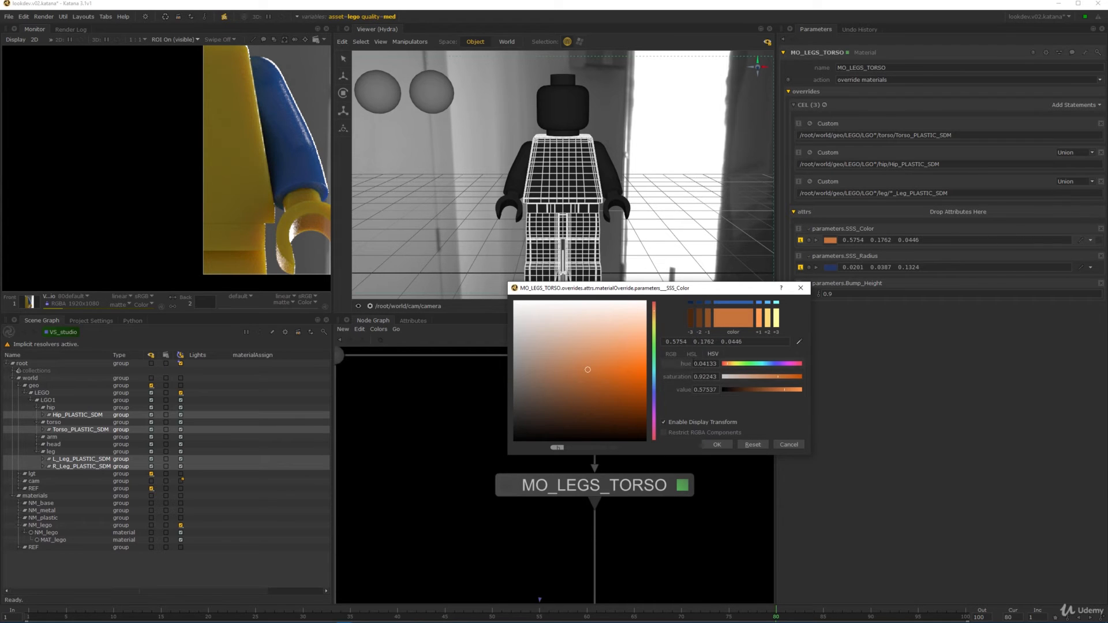
{"action": "left_click_drag", "start_coordinate": [685, 365], "coordinate": [688, 366]}
{"action": "left_click", "coordinate": [717, 444]}
- Set SSS_Radius to the orange colour with saturation lowered to about 0.83
{"action": "left_click", "coordinate": [1081, 267]}
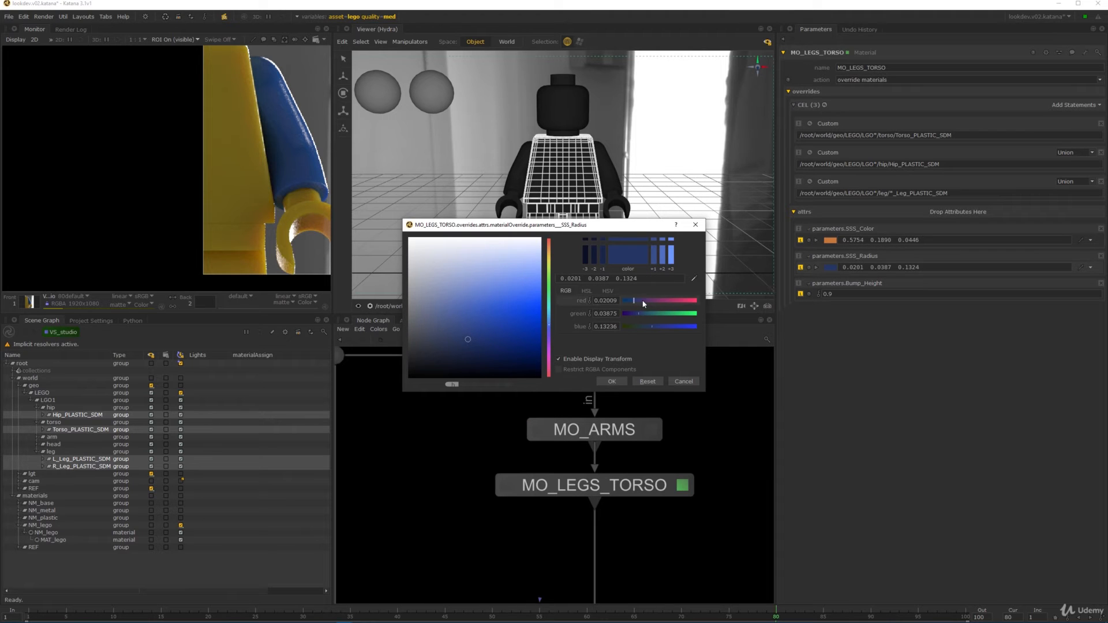
{"action": "left_click", "coordinate": [693, 278]}
{"action": "left_click", "coordinate": [830, 240]}
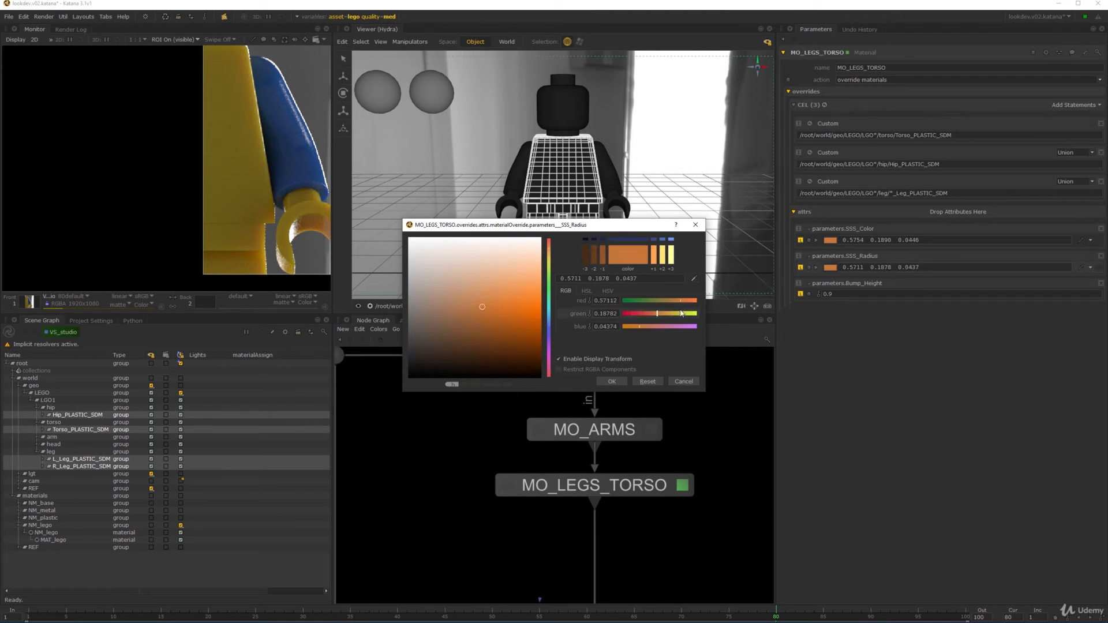
{"action": "left_click", "coordinate": [607, 292]}
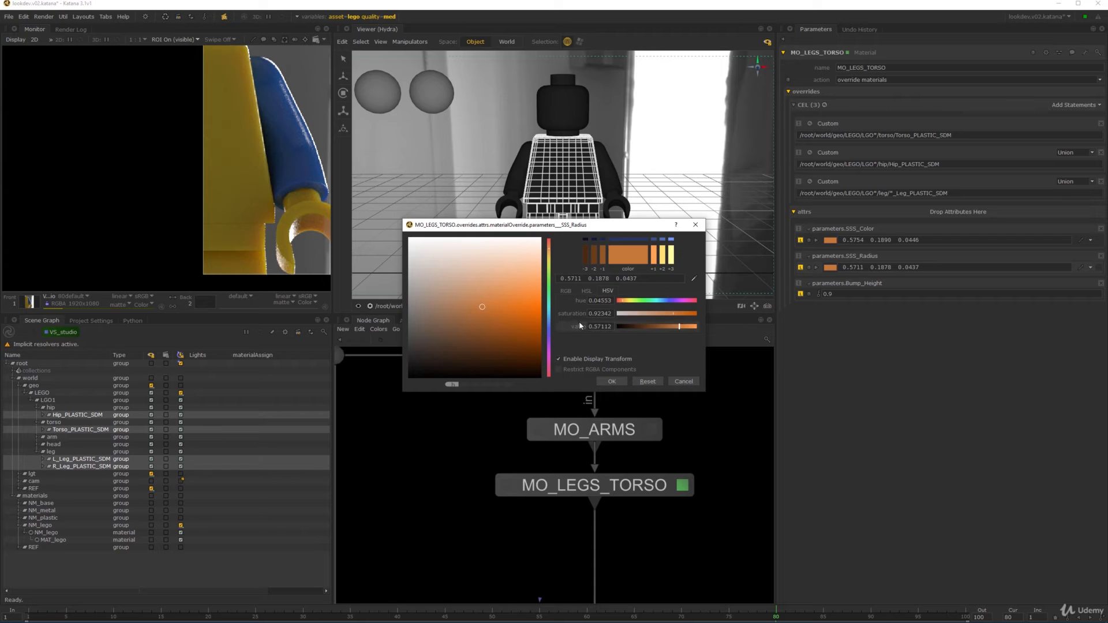
{"action": "mouse_move", "coordinate": [573, 314]}
{"action": "left_mouse_down"}
{"action": "mouse_move", "coordinate": [525, 324]}
{"action": "mouse_move", "coordinate": [580, 300]}
{"action": "mouse_move", "coordinate": [576, 327]}
{"action": "mouse_move", "coordinate": [566, 326]}
{"action": "mouse_move", "coordinate": [585, 330]}
{"action": "left_mouse_up"}
{"action": "left_click", "coordinate": [612, 381]}
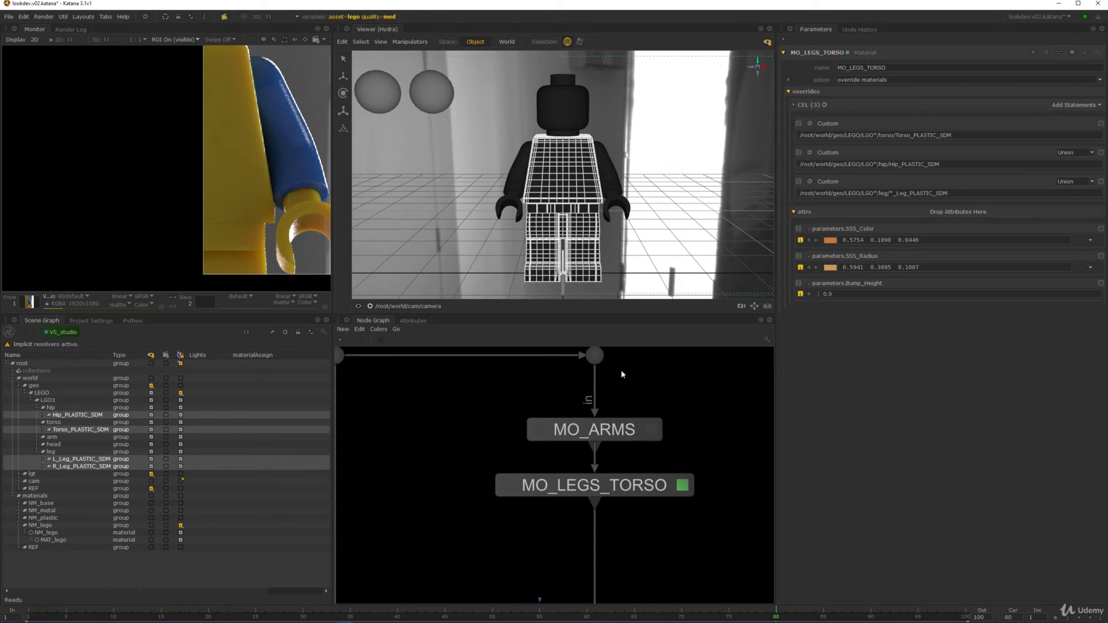
{"action": "double_click", "coordinate": [837, 293]}
- Set Bump_Height to 0.3, save the scene, and start a Preview Render from the root
{"action": "key", "text": "BackSpace"}
{"action": "middle_click_drag", "start_coordinate": [445, 415], "coordinate": [448, 411]}
{"action": "key", "text": "ctrl+s"}
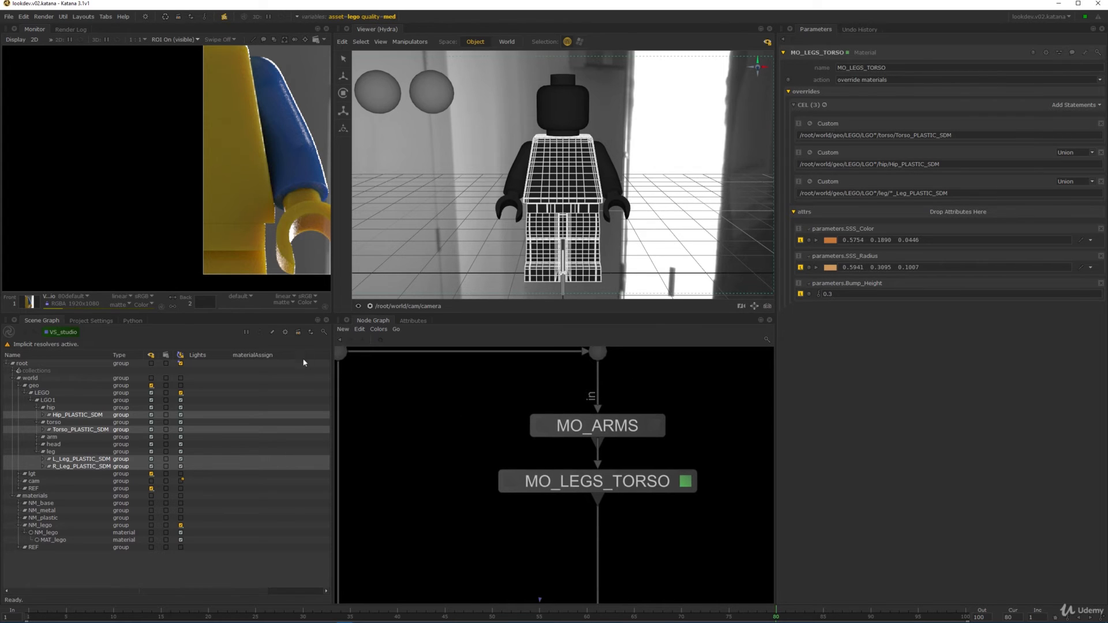
{"action": "left_click", "coordinate": [298, 332]}
{"action": "right_click", "coordinate": [62, 334]}
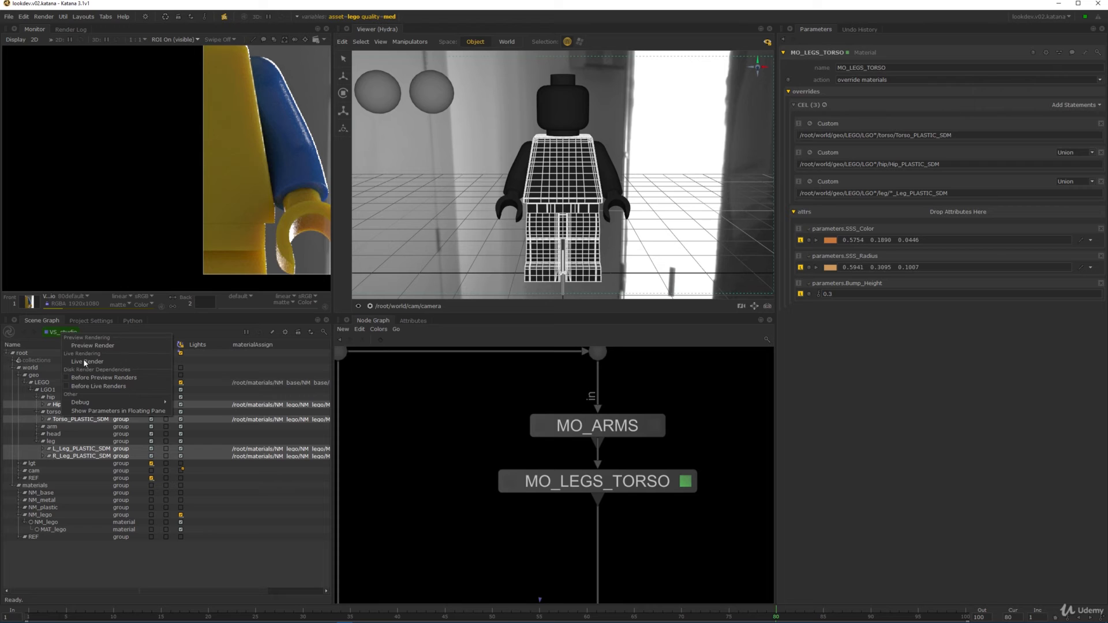
{"action": "left_click", "coordinate": [84, 360]}
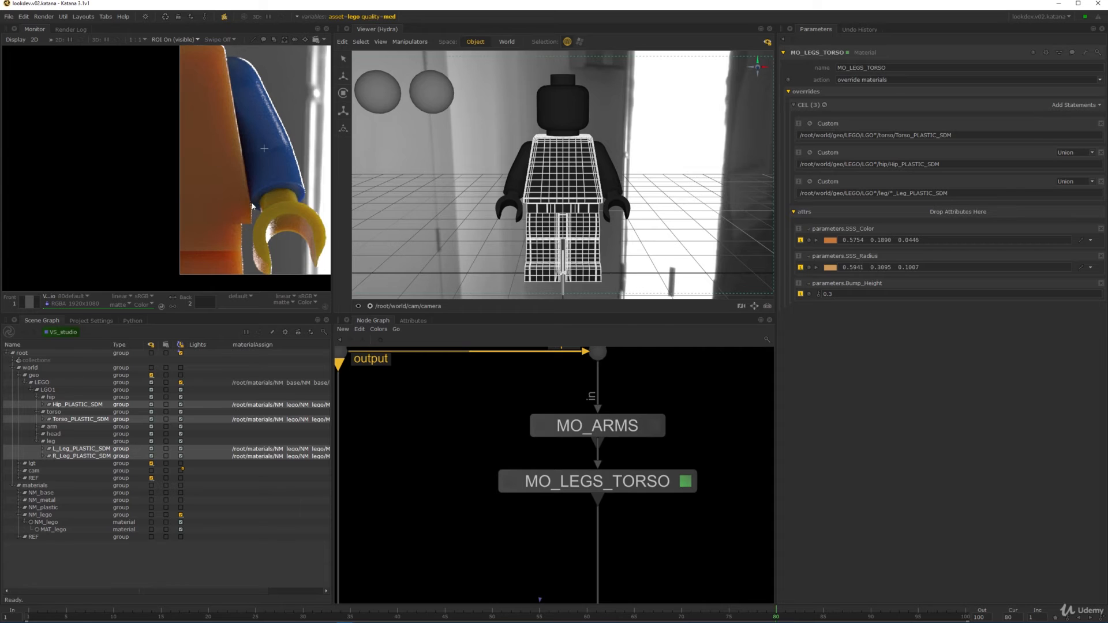
- Compare the render's torso, hips and arm against the reference photo in the Monitor
{"action": "middle_click_drag", "start_coordinate": [251, 242], "coordinate": [264, 188]}
{"action": "scroll", "coordinate": [264, 188], "scroll_direction": "up", "scroll_amount": 3}
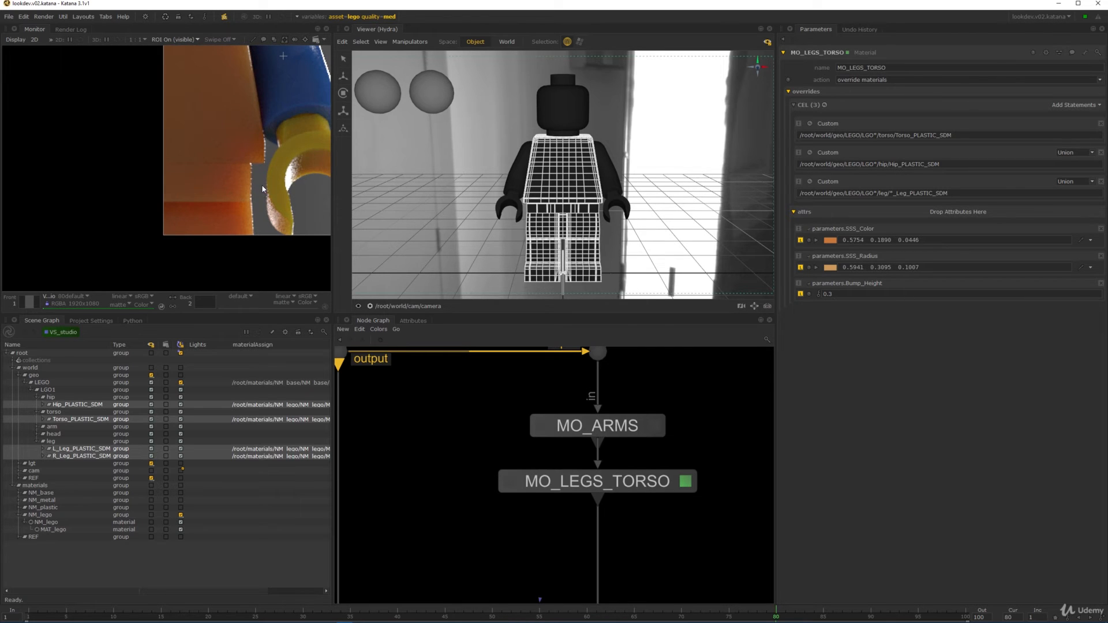
{"action": "middle_click_drag", "start_coordinate": [198, 195], "coordinate": [161, 212]}
{"action": "key", "text": "2"}
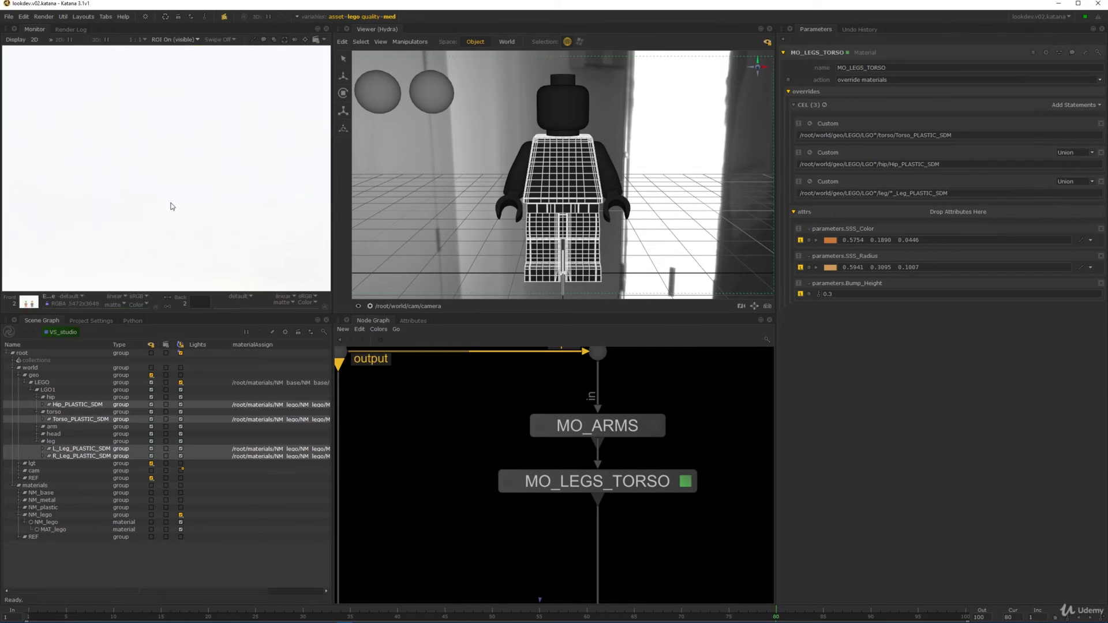
{"action": "scroll", "coordinate": [185, 183], "scroll_direction": "down", "scroll_amount": 2}
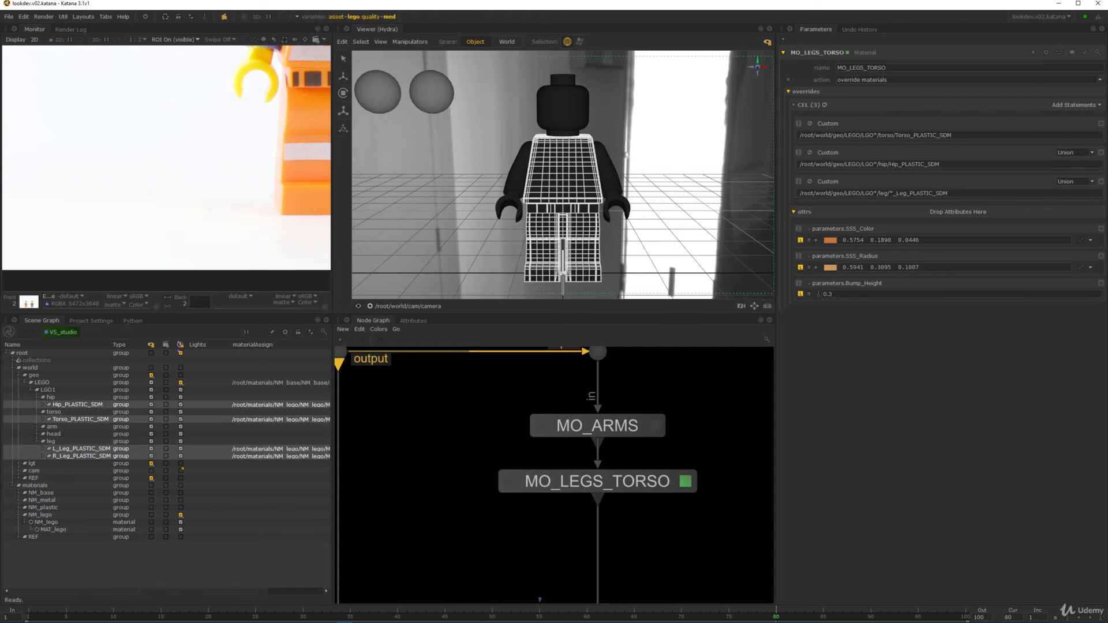
{"action": "middle_click_drag", "start_coordinate": [288, 203], "coordinate": [95, 223]}
{"action": "scroll", "coordinate": [247, 139], "scroll_direction": "up", "scroll_amount": 1}
{"action": "middle_click_drag", "start_coordinate": [241, 94], "coordinate": [254, 61]}
{"action": "middle_click_drag", "start_coordinate": [35, 69], "coordinate": [241, 145]}
{"action": "scroll", "coordinate": [241, 144], "scroll_direction": "up", "scroll_amount": 1}
{"action": "scroll", "coordinate": [241, 147], "scroll_direction": "down", "scroll_amount": 1}
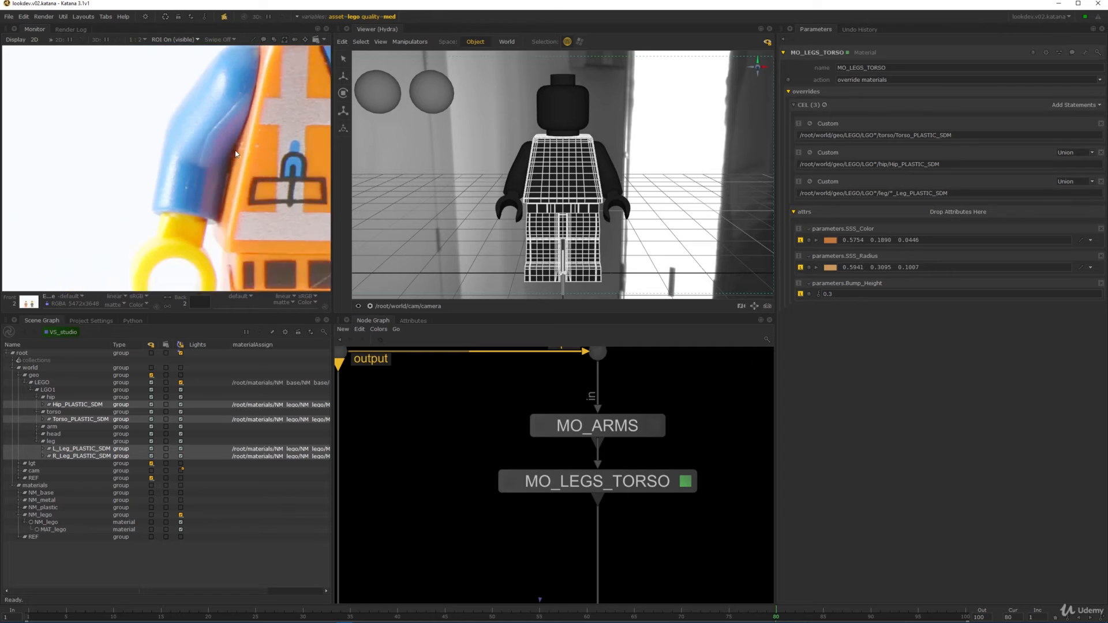
{"action": "scroll", "coordinate": [167, 163], "scroll_direction": "up", "scroll_amount": 1}
- Return the Monitor to the rendered image, centred on the torso and arm
{"action": "key", "text": "1"}
{"action": "middle_click_drag", "start_coordinate": [172, 207], "coordinate": [311, 63]}
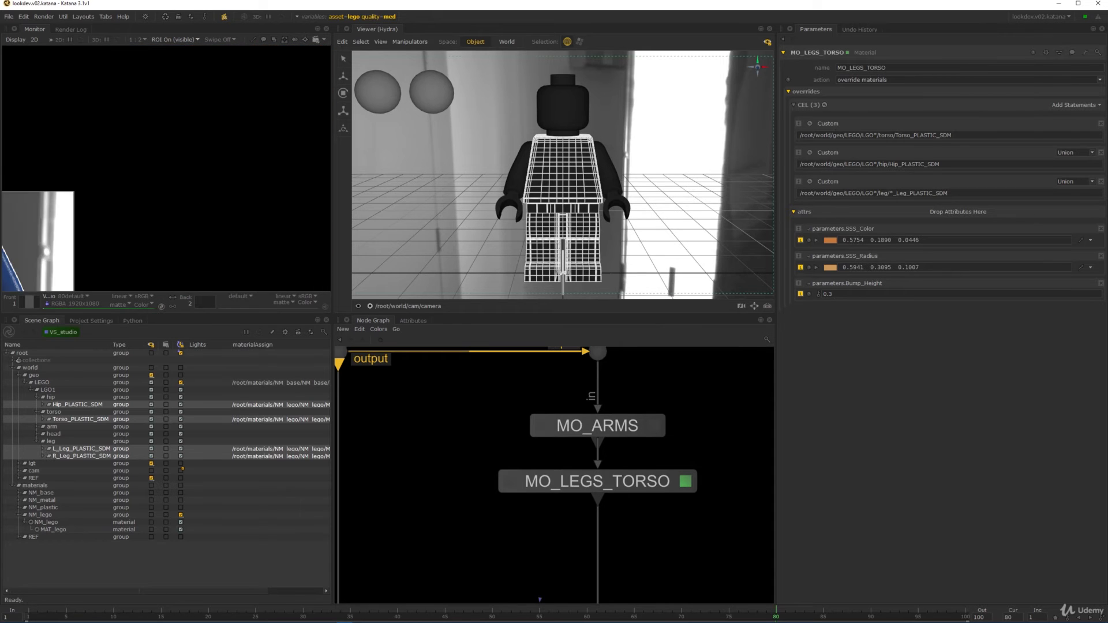
{"action": "middle_click_drag", "start_coordinate": [87, 254], "coordinate": [292, 106]}
{"action": "middle_click_drag", "start_coordinate": [168, 250], "coordinate": [190, 214]}
- Set the SSS_Radius HSV value to 0.3
{"action": "scroll", "coordinate": [190, 214], "scroll_direction": "up", "scroll_amount": 1}
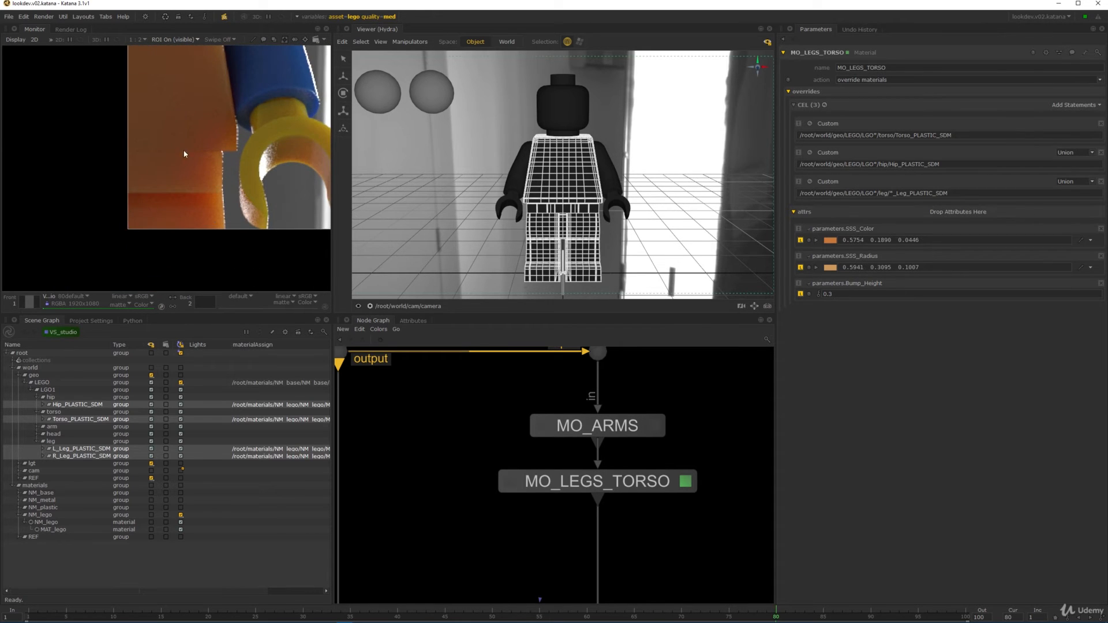
{"action": "middle_click_drag", "start_coordinate": [185, 155], "coordinate": [224, 173]}
{"action": "left_click", "coordinate": [816, 268]}
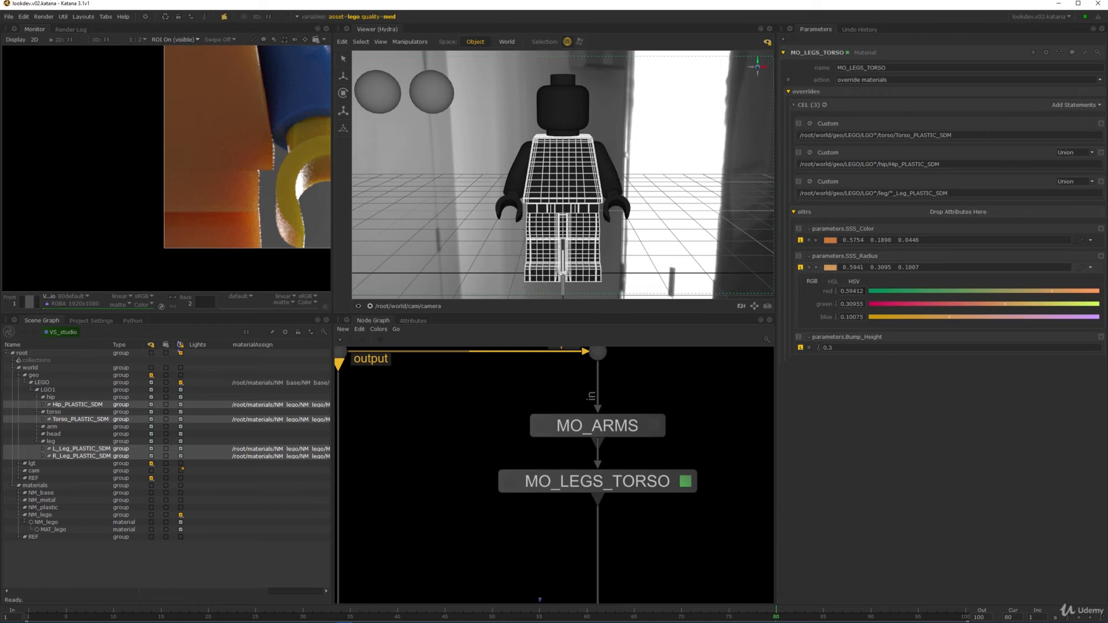
{"action": "left_click", "coordinate": [854, 282]}
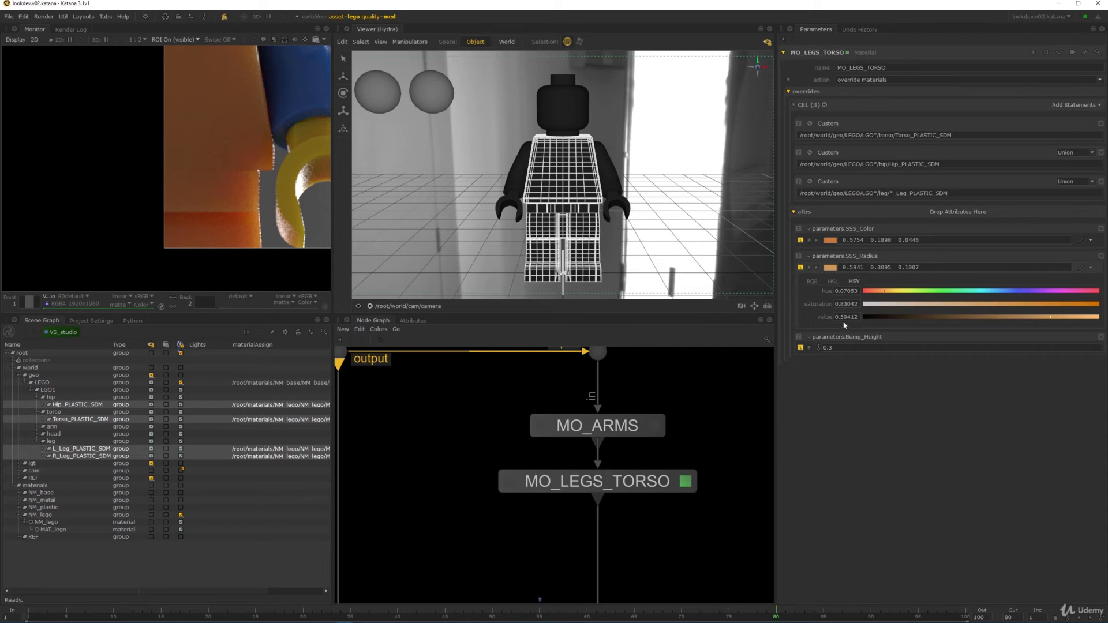
{"action": "left_click_drag", "start_coordinate": [840, 317], "coordinate": [871, 318]}
{"action": "type", "text": "3"}
{"action": "key", "text": "Return"}
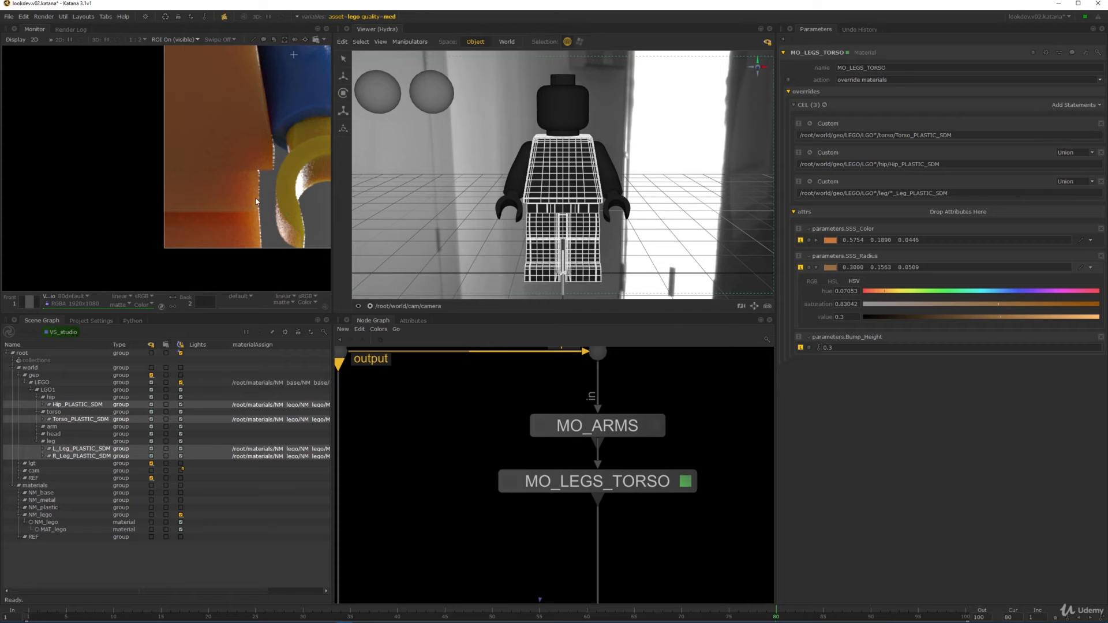
- Lower the SSS_Radius saturation to about 0.67 and inspect the orange and blue parts in the render
{"action": "middle_click_drag", "start_coordinate": [243, 176], "coordinate": [232, 221]}
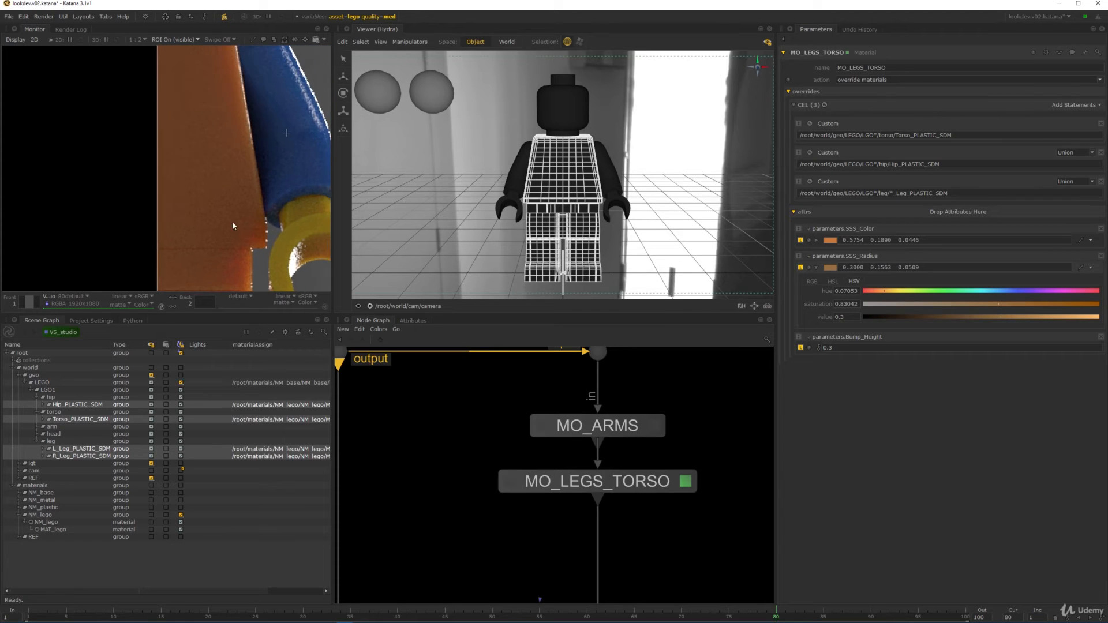
{"action": "scroll", "coordinate": [231, 222], "scroll_direction": "down", "scroll_amount": 3}
{"action": "middle_click_drag", "start_coordinate": [218, 165], "coordinate": [224, 222]}
{"action": "scroll", "coordinate": [270, 165], "scroll_direction": "up", "scroll_amount": 2}
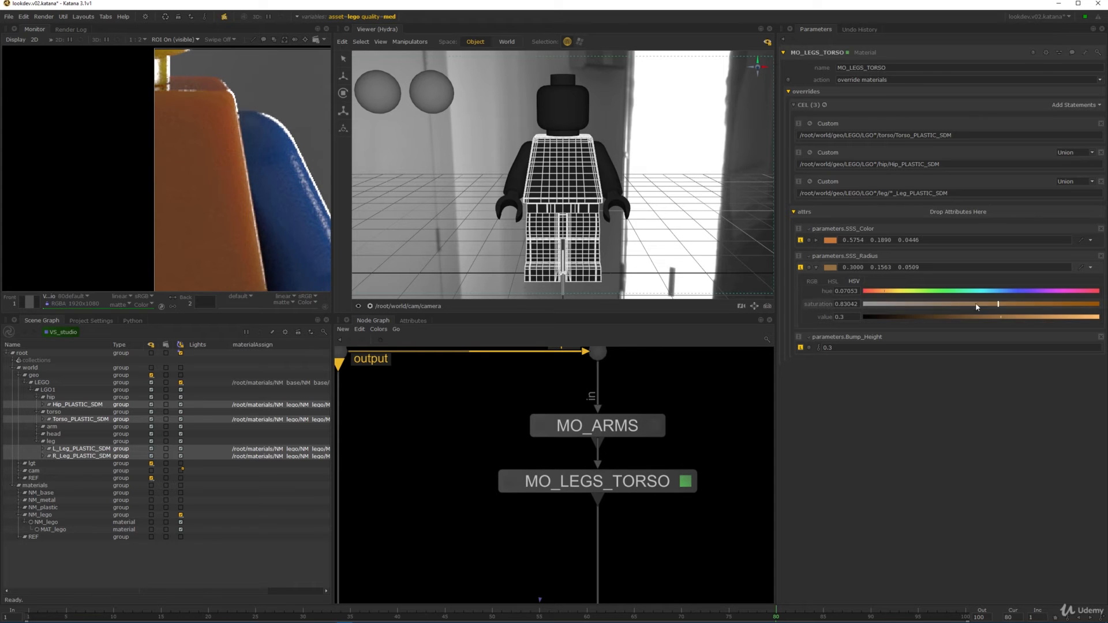
{"action": "left_click_drag", "start_coordinate": [973, 305], "coordinate": [958, 304]}
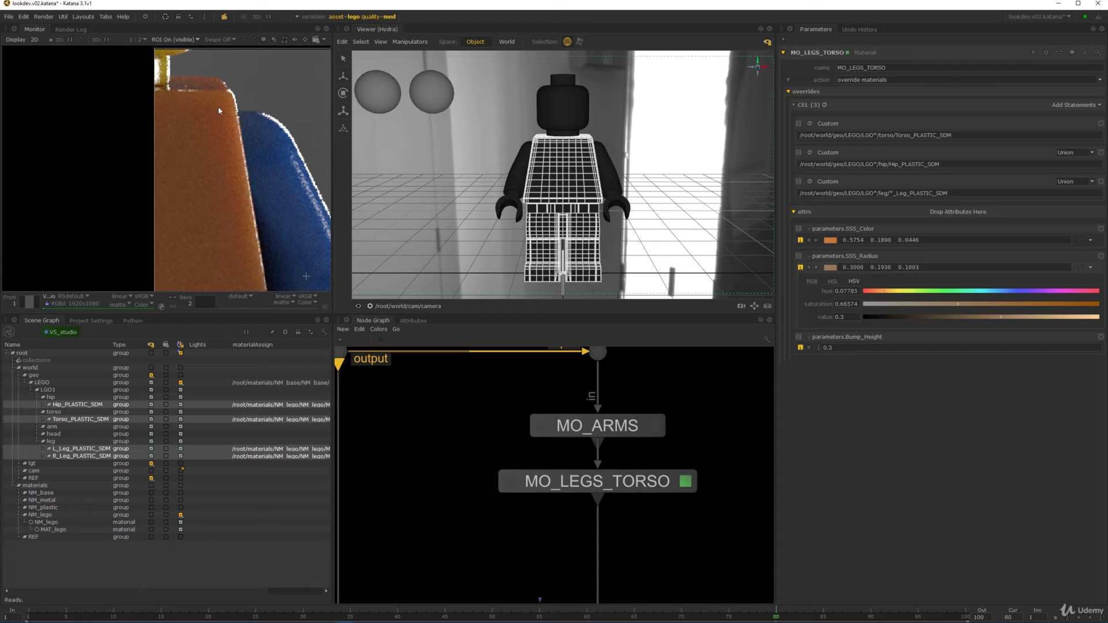
{"action": "scroll", "coordinate": [220, 111], "scroll_direction": "down", "scroll_amount": 2}
{"action": "middle_click_drag", "start_coordinate": [234, 178], "coordinate": [257, 213]}
{"action": "scroll", "coordinate": [239, 183], "scroll_direction": "up", "scroll_amount": 1}
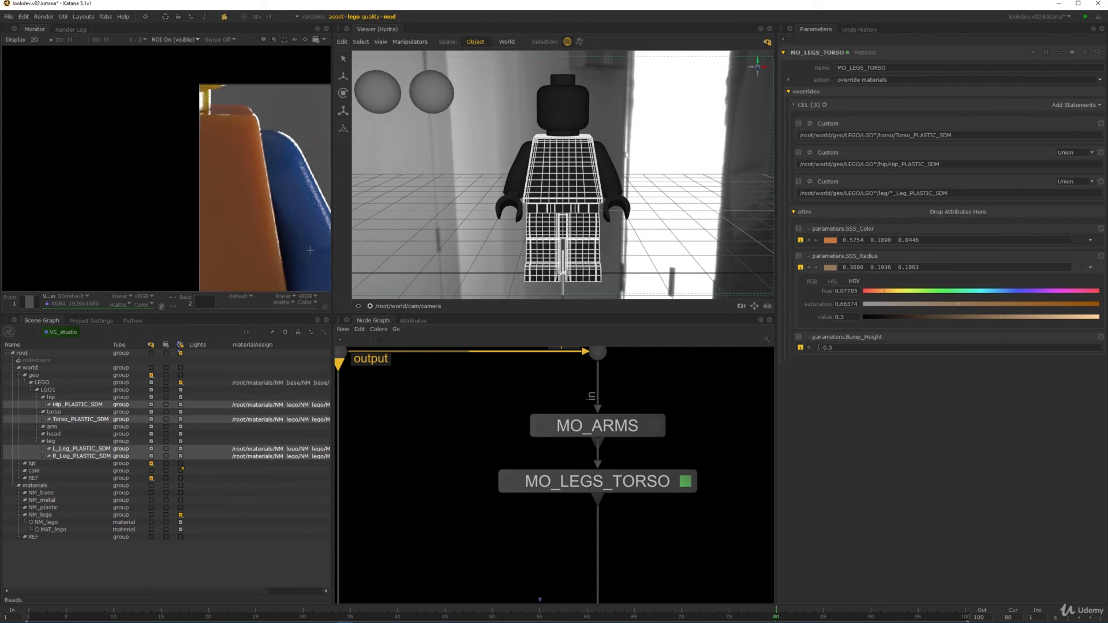
- Switch SSS_Color to HSV and nudge its saturation up and hue toward yellow-orange
{"action": "left_click", "coordinate": [816, 240]}
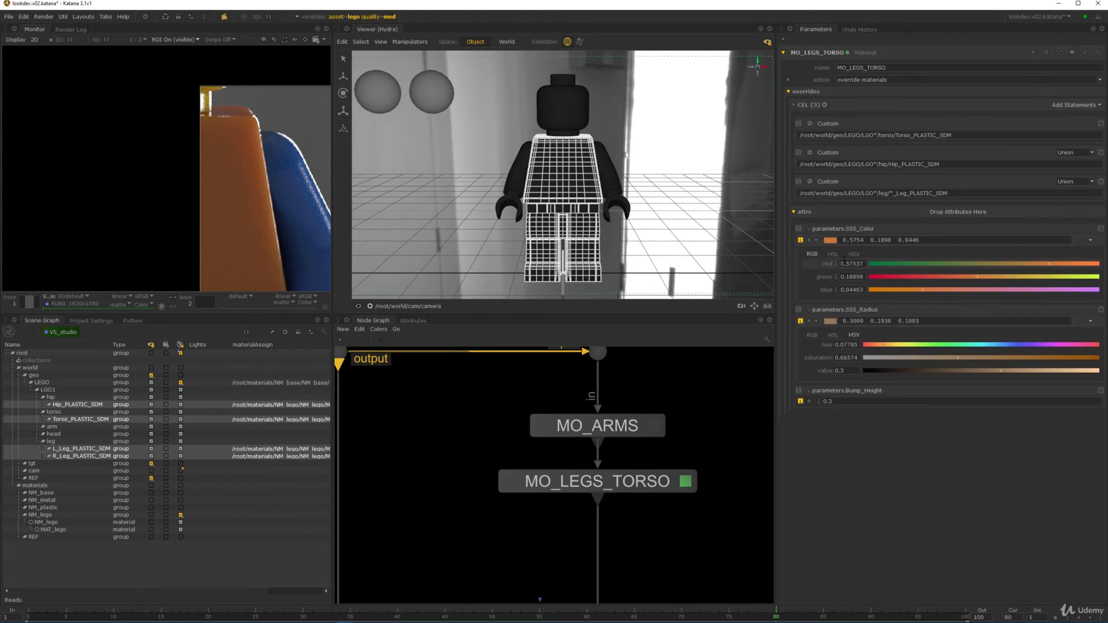
{"action": "left_click", "coordinate": [854, 253]}
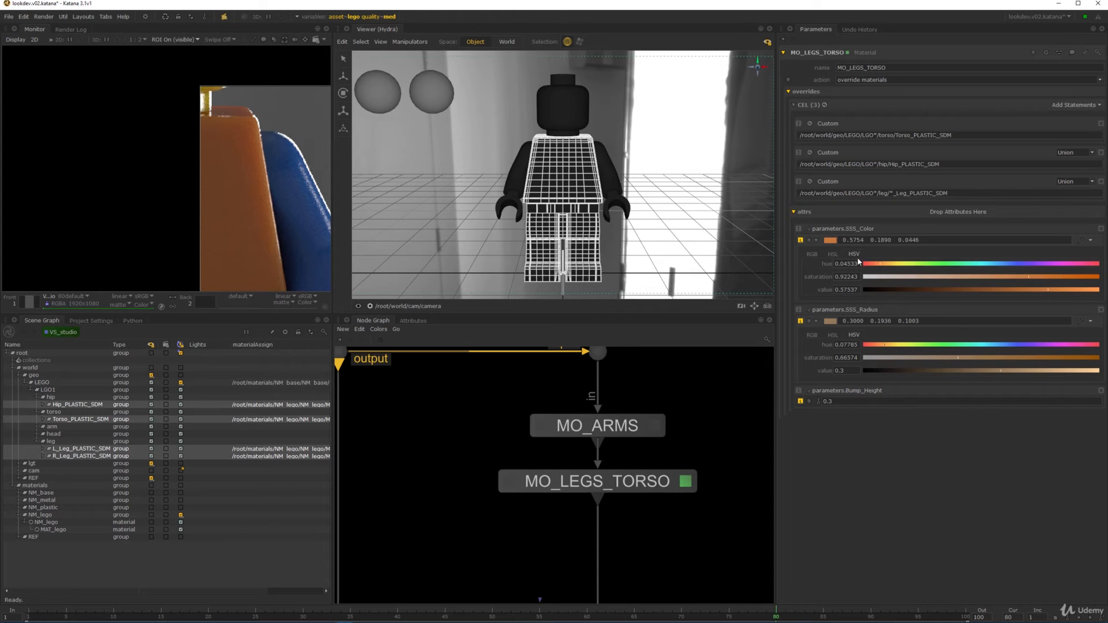
{"action": "left_click_drag", "start_coordinate": [810, 279], "coordinate": [826, 283]}
{"action": "left_click_drag", "start_coordinate": [820, 264], "coordinate": [833, 276]}
{"action": "scroll", "coordinate": [188, 194], "scroll_direction": "down", "scroll_amount": 2}
{"action": "middle_click_drag", "start_coordinate": [200, 200], "coordinate": [293, 99]}
{"action": "scroll", "coordinate": [217, 150], "scroll_direction": "up", "scroll_amount": 1}
- Compare the render with the reference photo, then return to the render
{"action": "key", "text": "2"}
{"action": "scroll", "coordinate": [211, 151], "scroll_direction": "down", "scroll_amount": 3}
{"action": "scroll", "coordinate": [283, 100], "scroll_direction": "up", "scroll_amount": 2}
{"action": "key", "text": "1"}
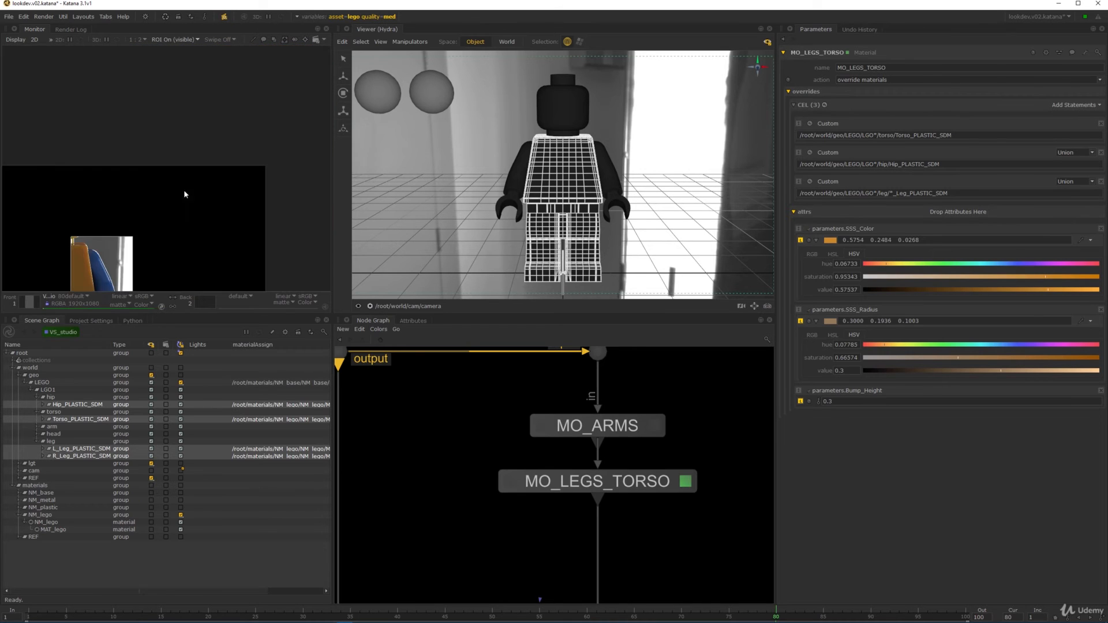
{"action": "middle_click_drag", "start_coordinate": [118, 236], "coordinate": [215, 146]}
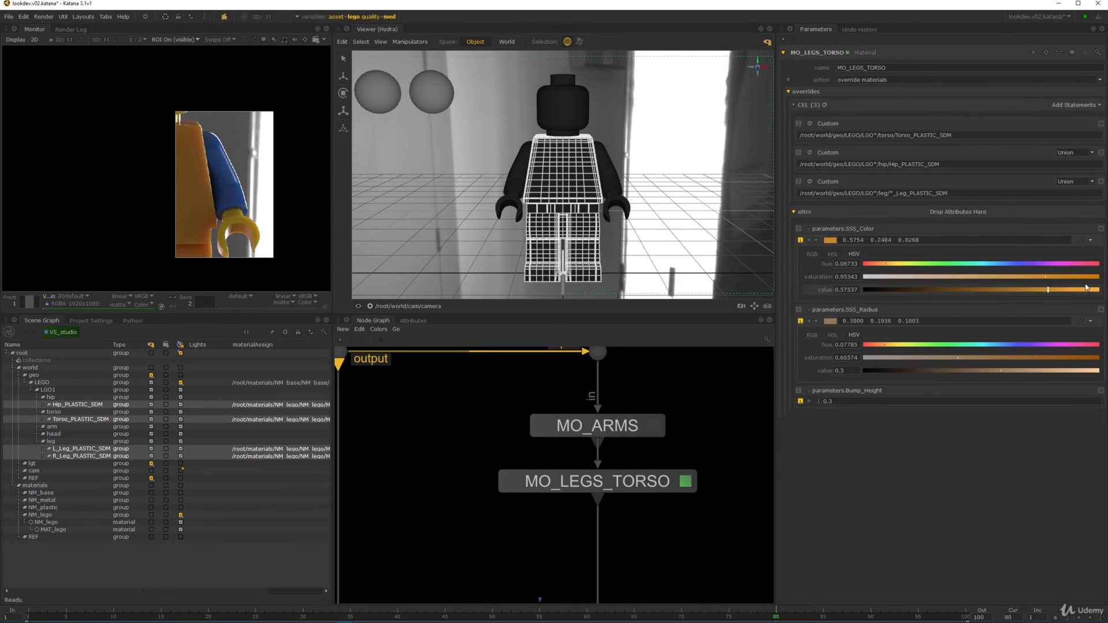
- Raise SSS_Color saturation to about 0.98 and shift its hue to a redder orange (0.04284)
{"action": "left_click_drag", "start_coordinate": [1045, 277], "coordinate": [1067, 279]}
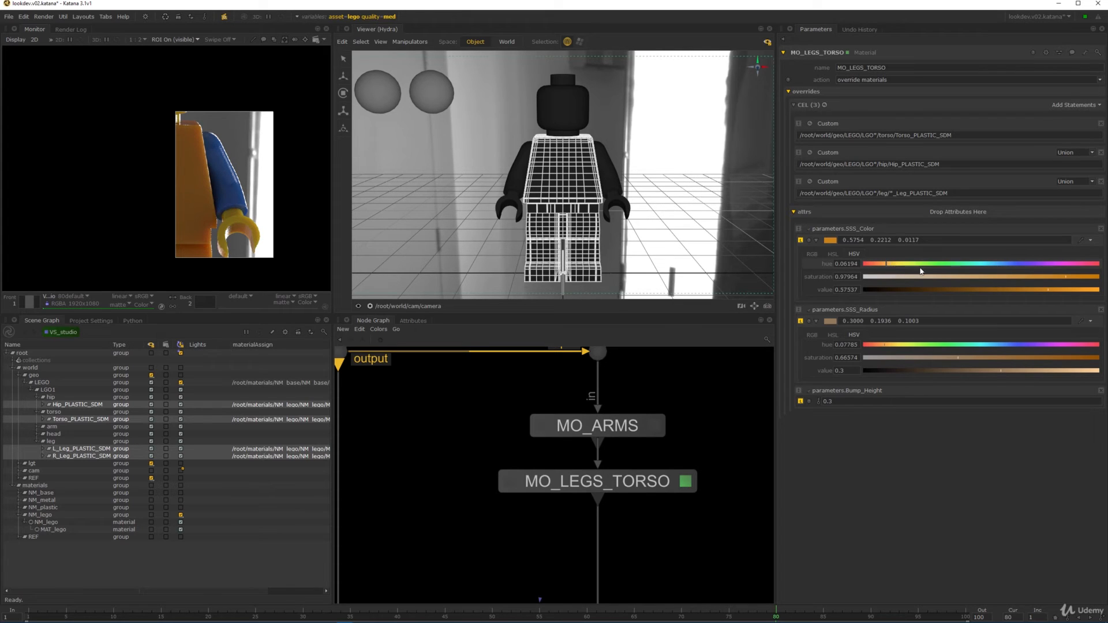
{"action": "left_click_drag", "start_coordinate": [1065, 277], "coordinate": [1060, 291]}
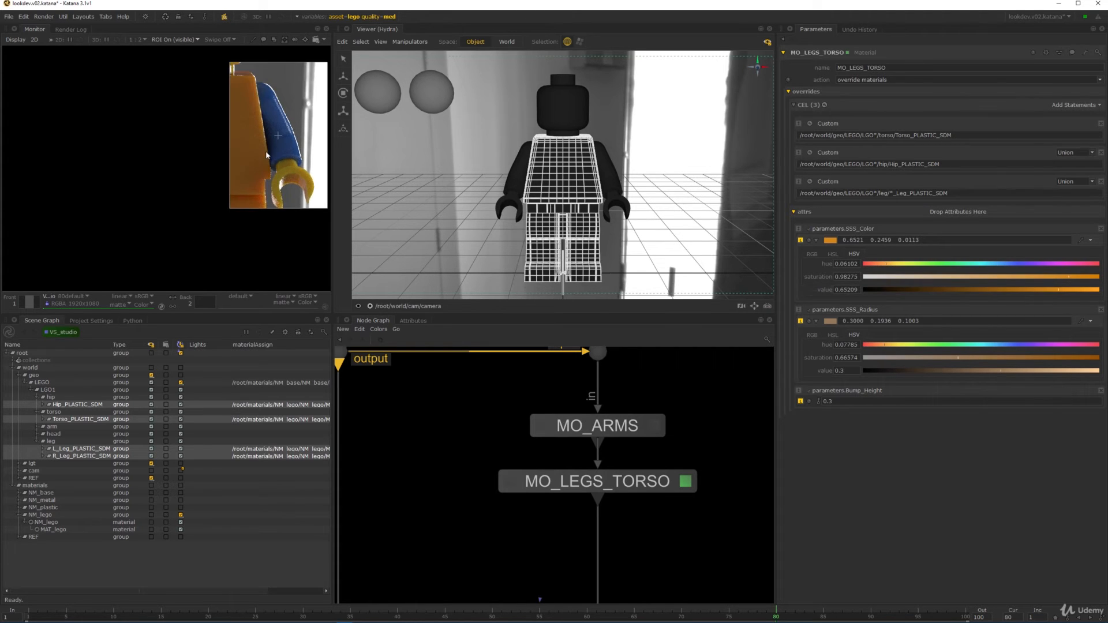
{"action": "left_click_drag", "start_coordinate": [1069, 277], "coordinate": [1074, 277]}
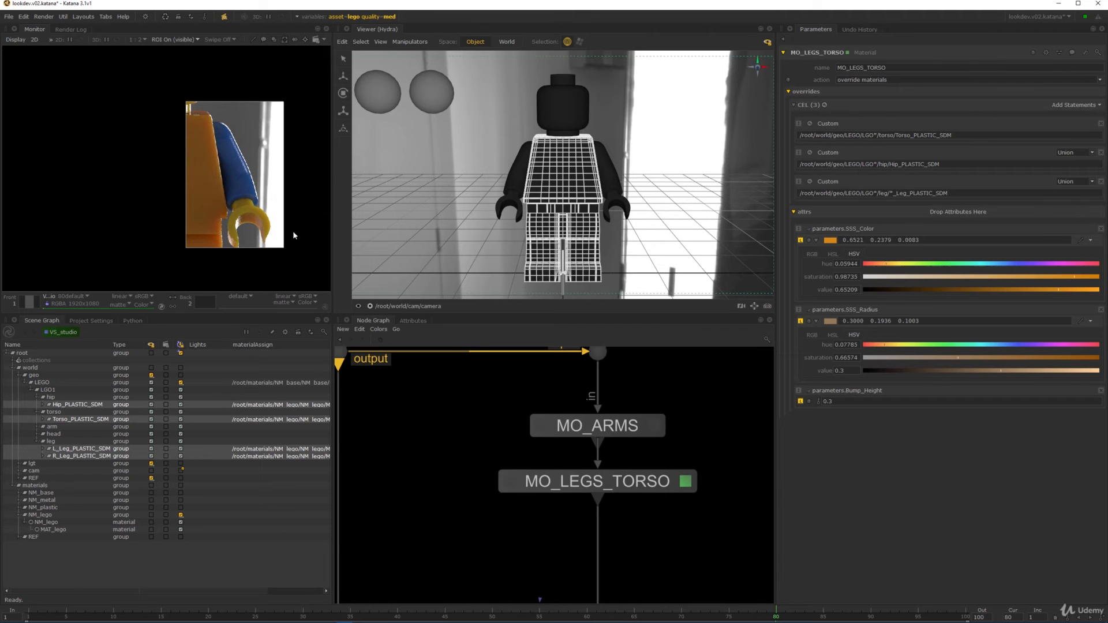
{"action": "scroll", "coordinate": [240, 212], "scroll_direction": "up", "scroll_amount": 5}
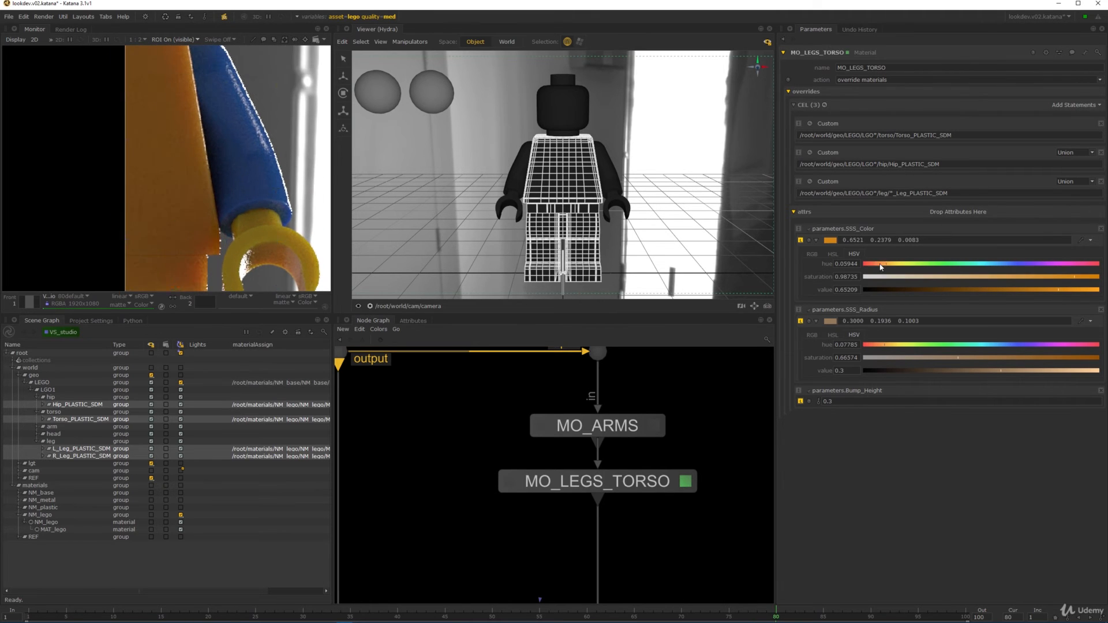
{"action": "left_click_drag", "start_coordinate": [886, 266], "coordinate": [889, 266]}
{"action": "left_click_drag", "start_coordinate": [884, 266], "coordinate": [875, 266]}
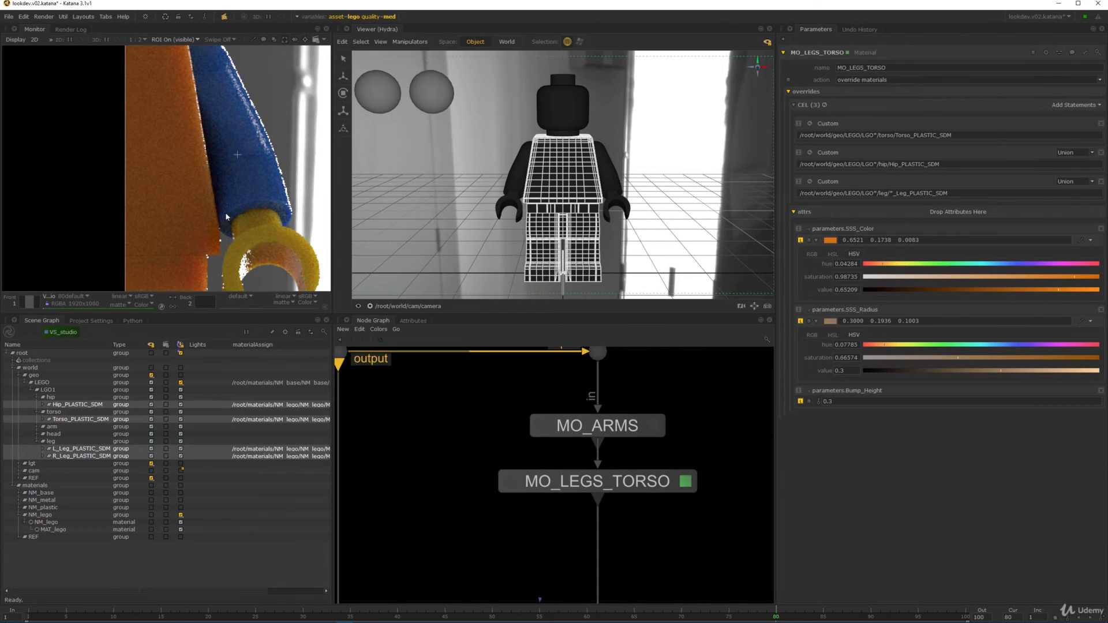
{"action": "scroll", "coordinate": [224, 215], "scroll_direction": "down", "scroll_amount": 3}
{"action": "middle_click_drag", "start_coordinate": [205, 218], "coordinate": [231, 173]}
{"action": "scroll", "coordinate": [230, 176], "scroll_direction": "up", "scroll_amount": 2}
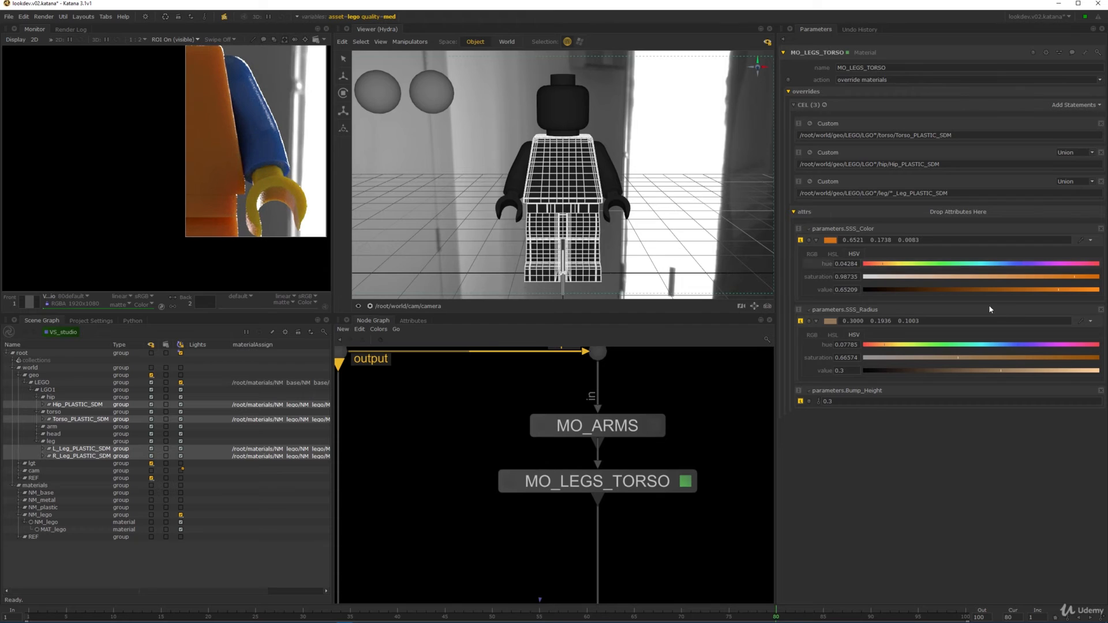
- Set the SSS_Radius value to 0.175
{"action": "scroll", "coordinate": [256, 132], "scroll_direction": "up", "scroll_amount": 2}
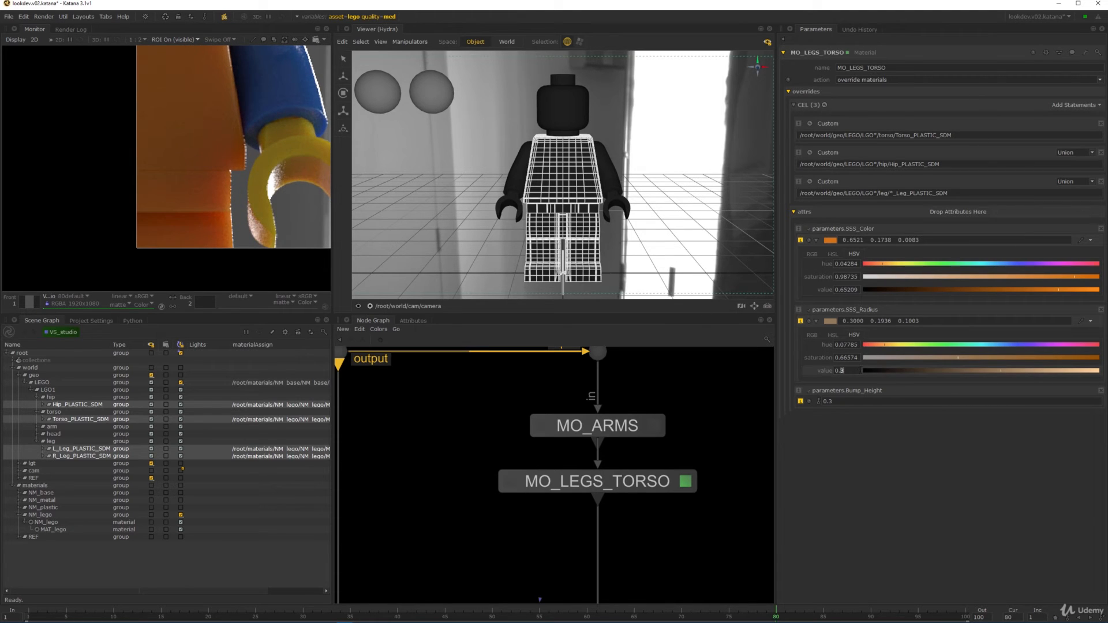
{"action": "type", "text": "75"}
{"action": "key", "text": "Return"}
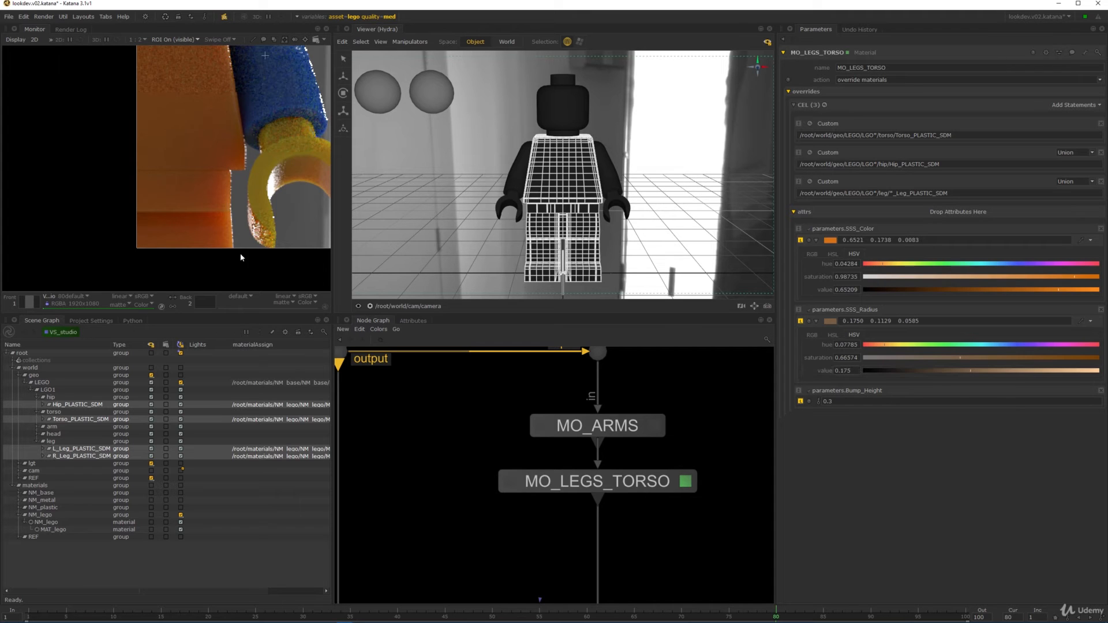
{"action": "scroll", "coordinate": [213, 147], "scroll_direction": "down", "scroll_amount": 3}
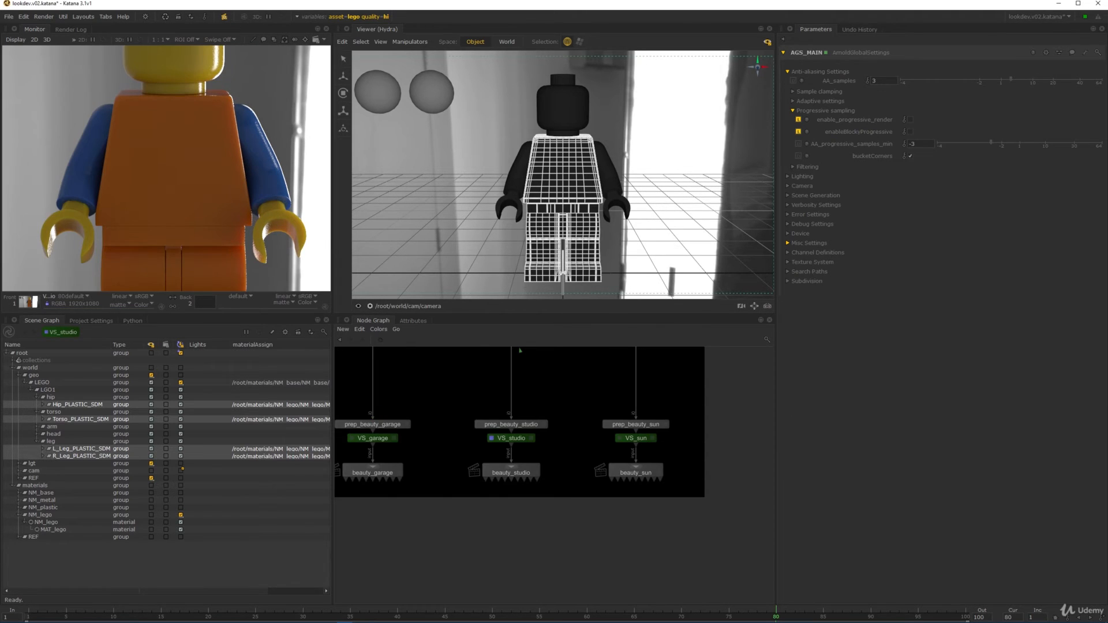
- Inspect the VS_studio render in a maximized Monitor at 1:1, then switch to the VS_sun render
{"action": "mouse_move", "coordinate": [169, 148]}
{"action": "middle_mouse_down"}
{"action": "mouse_move", "coordinate": [190, 140]}
{"action": "mouse_move", "coordinate": [167, 144]}
{"action": "middle_mouse_up"}
{"action": "key", "text": "space"}
{"action": "key", "text": "f"}
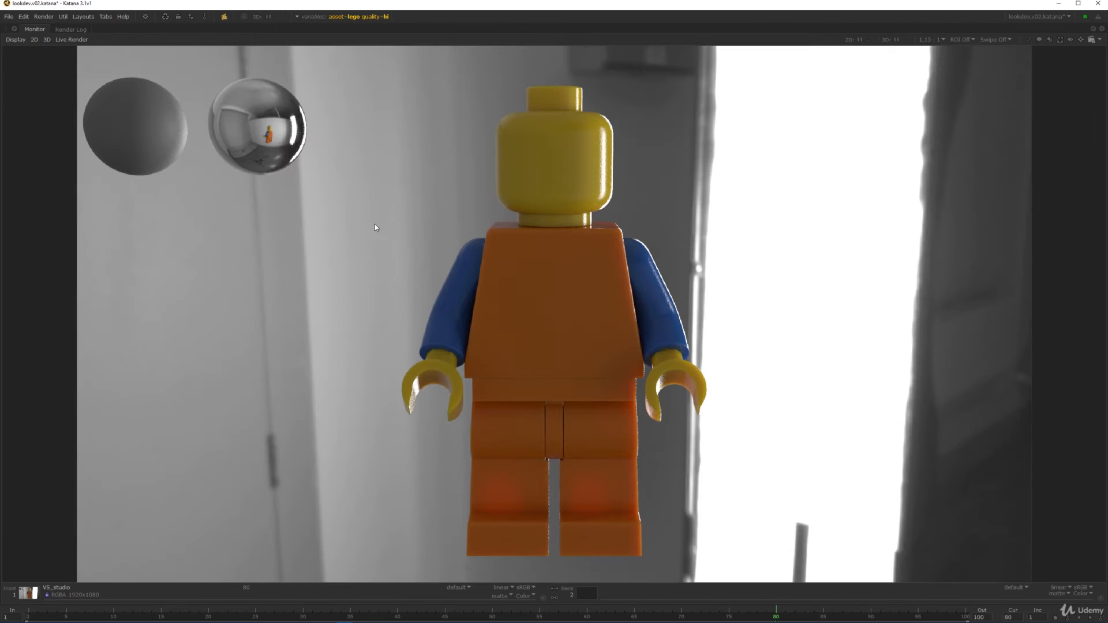
{"action": "key", "text": "Home"}
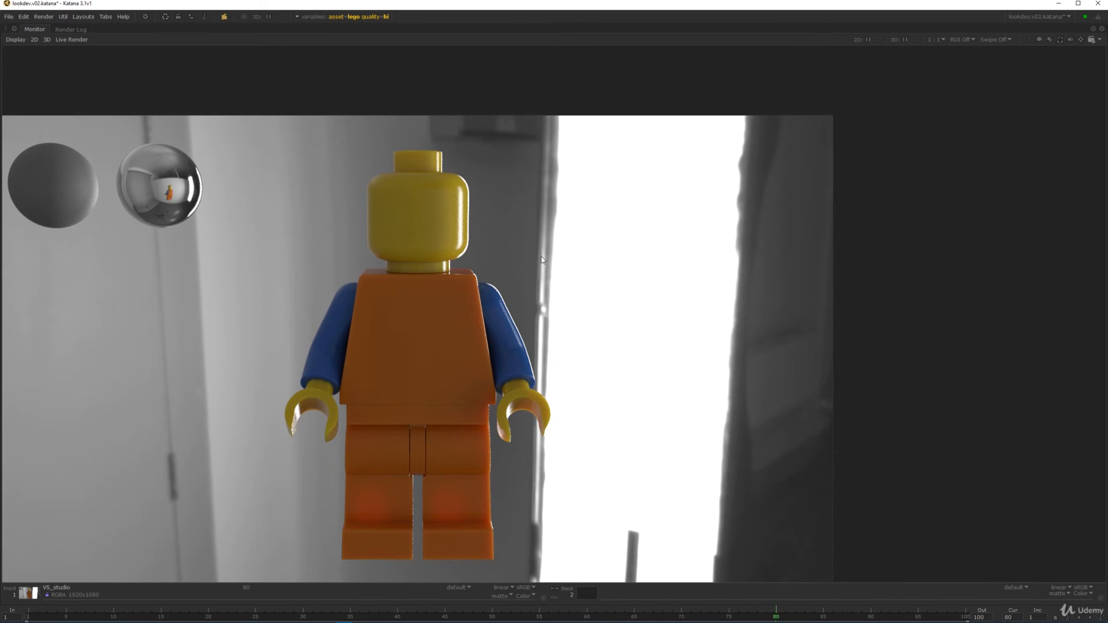
{"action": "middle_click_drag", "start_coordinate": [542, 309], "coordinate": [603, 268]}
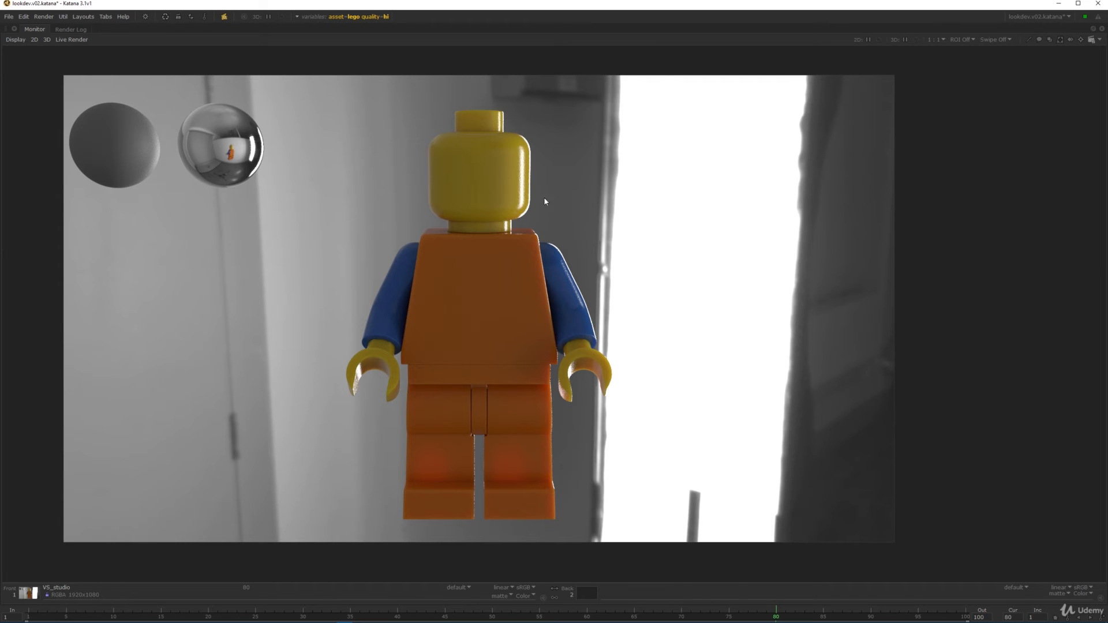
{"action": "scroll", "coordinate": [467, 194], "scroll_direction": "up", "scroll_amount": 2}
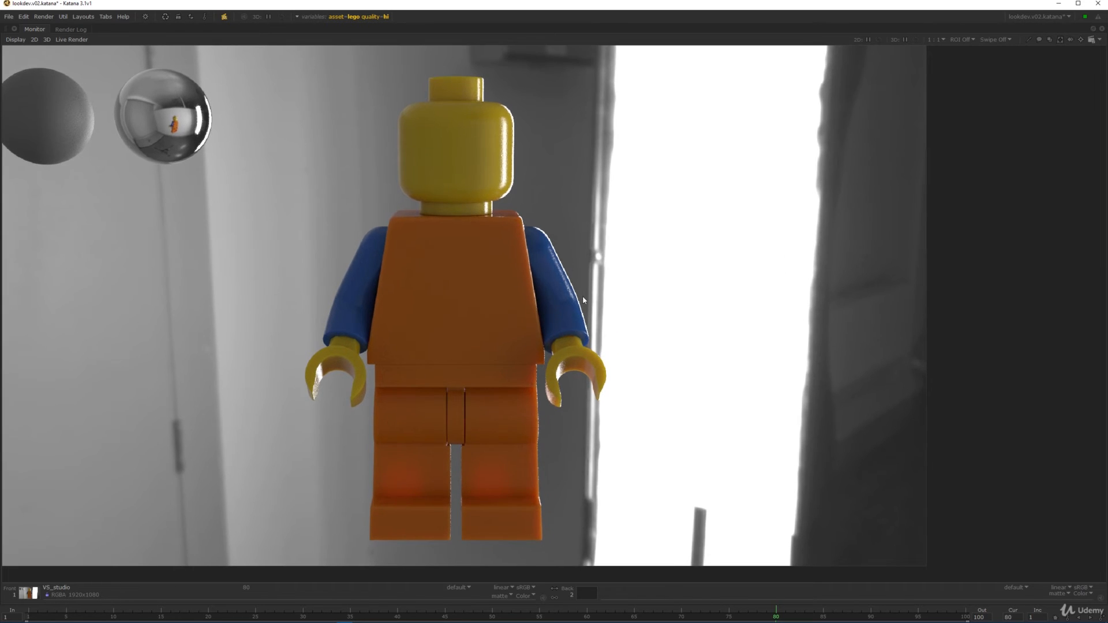
{"action": "scroll", "coordinate": [571, 282], "scroll_direction": "down", "scroll_amount": 1}
{"action": "key", "text": "f"}
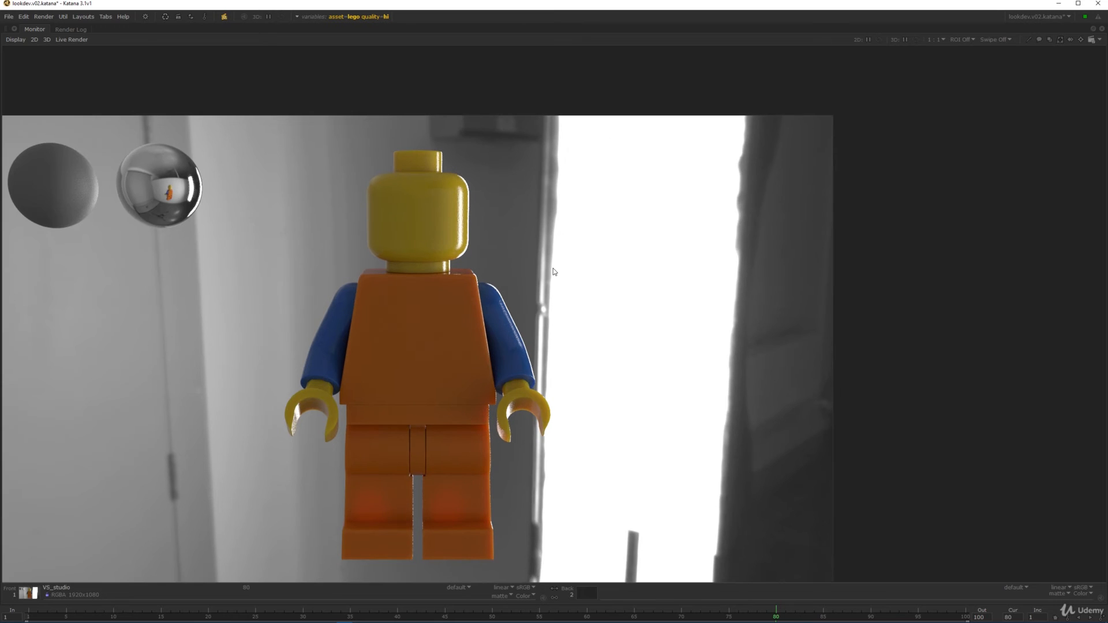
{"action": "middle_click_drag", "start_coordinate": [443, 244], "coordinate": [462, 240]}
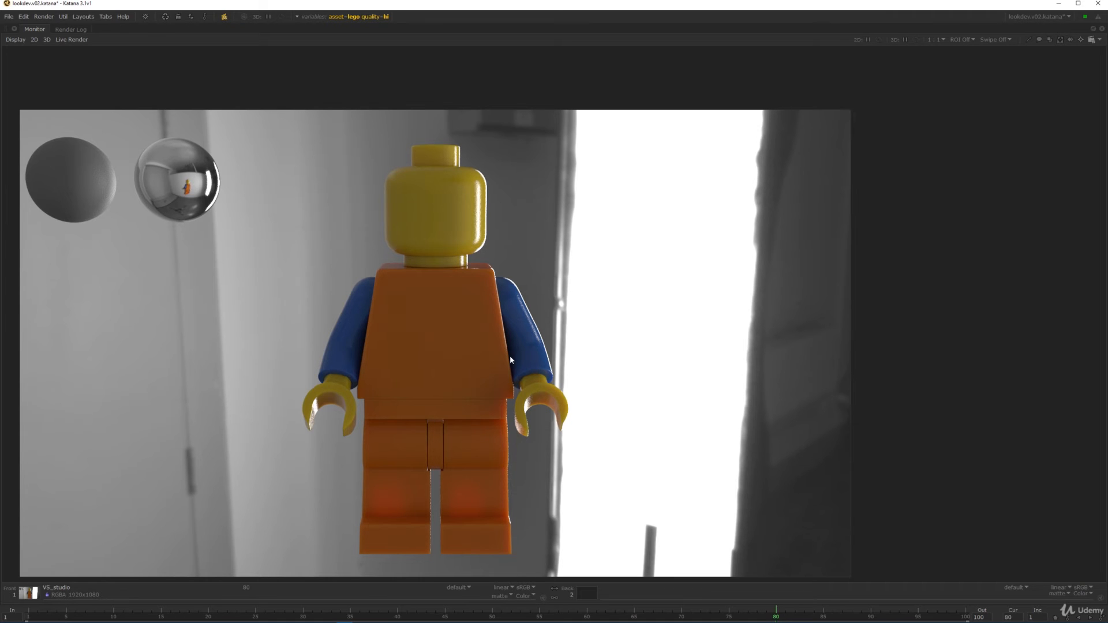
{"action": "middle_click_drag", "start_coordinate": [510, 355], "coordinate": [534, 359]}
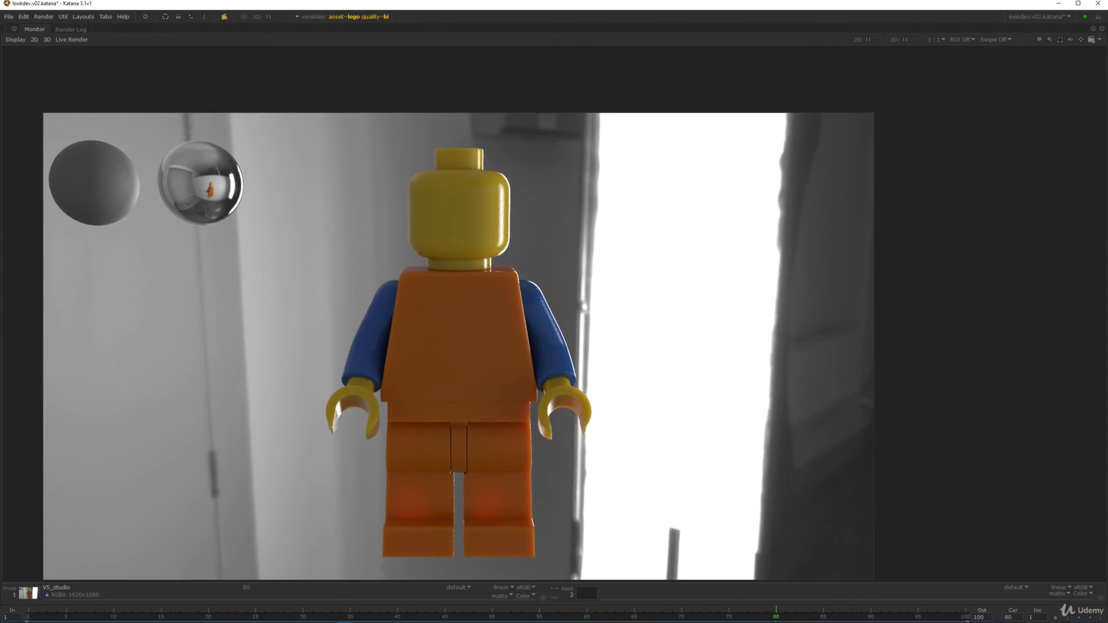
{"action": "key", "text": "Page_Down"}
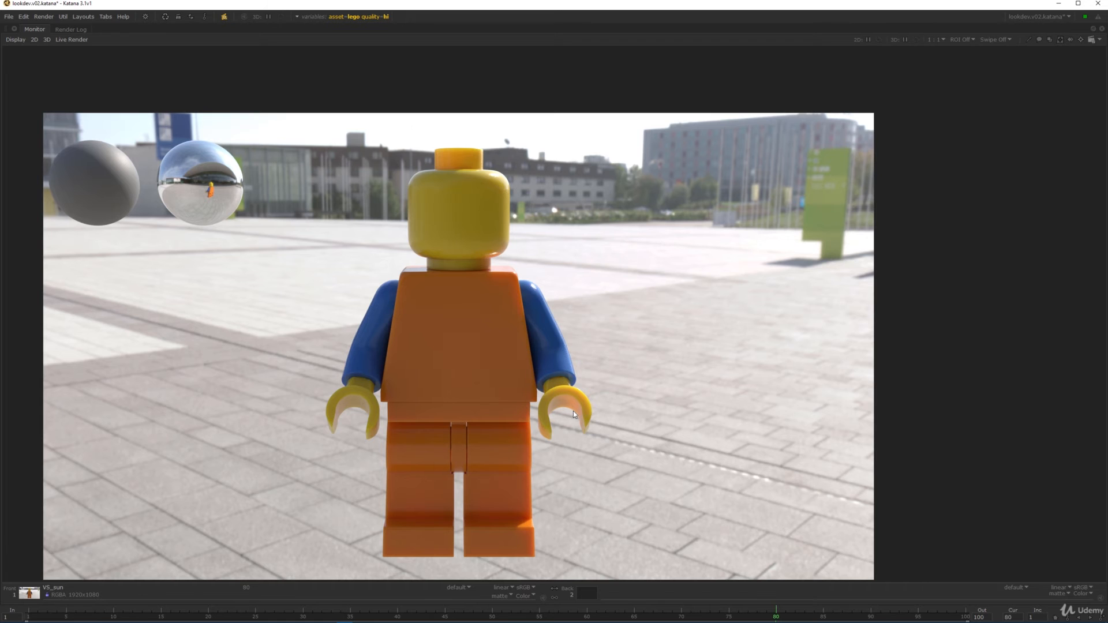
{"action": "scroll", "coordinate": [573, 411], "scroll_direction": "up", "scroll_amount": 2}
{"action": "middle_click_drag", "start_coordinate": [565, 300], "coordinate": [561, 533]}
{"action": "middle_click_drag", "start_coordinate": [450, 198], "coordinate": [519, 291]}
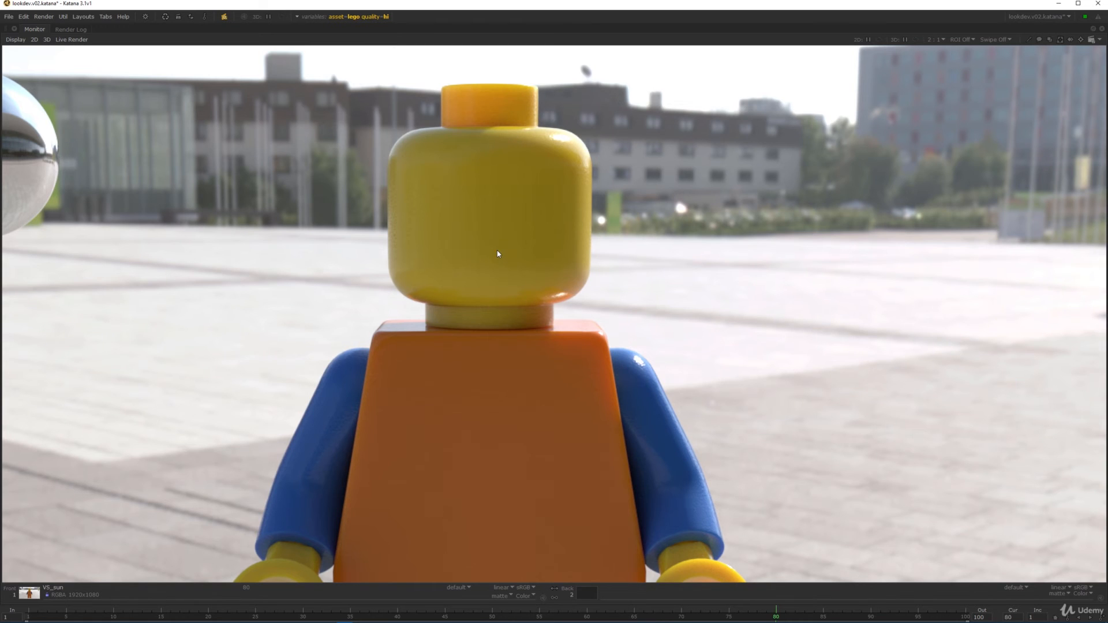
{"action": "scroll", "coordinate": [499, 254], "scroll_direction": "down", "scroll_amount": 1}
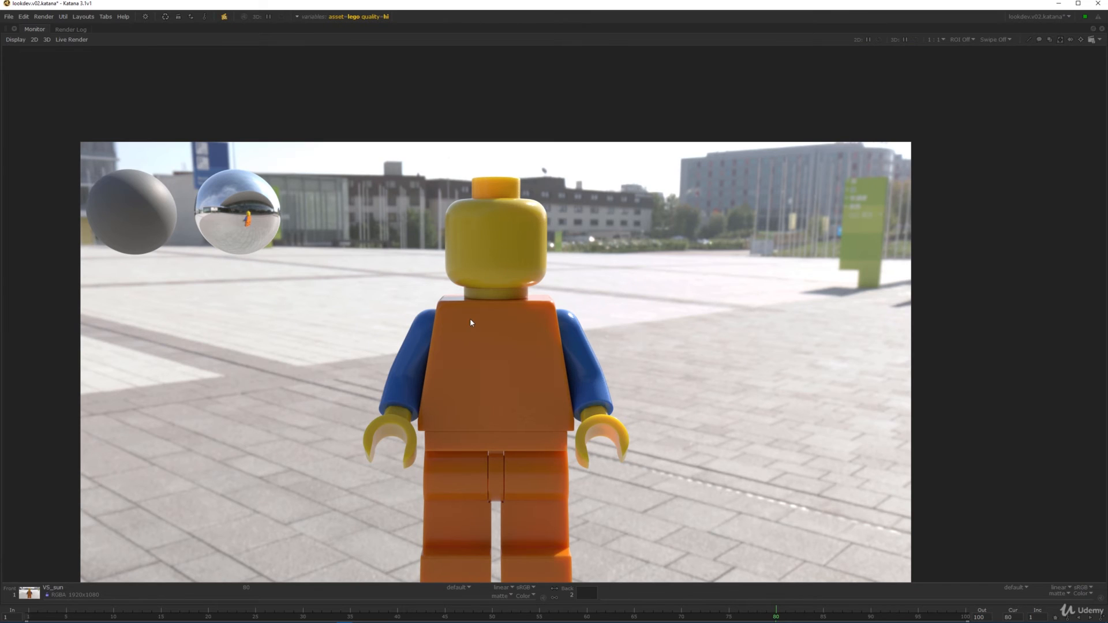
{"action": "middle_click_drag", "start_coordinate": [472, 361], "coordinate": [483, 333]}
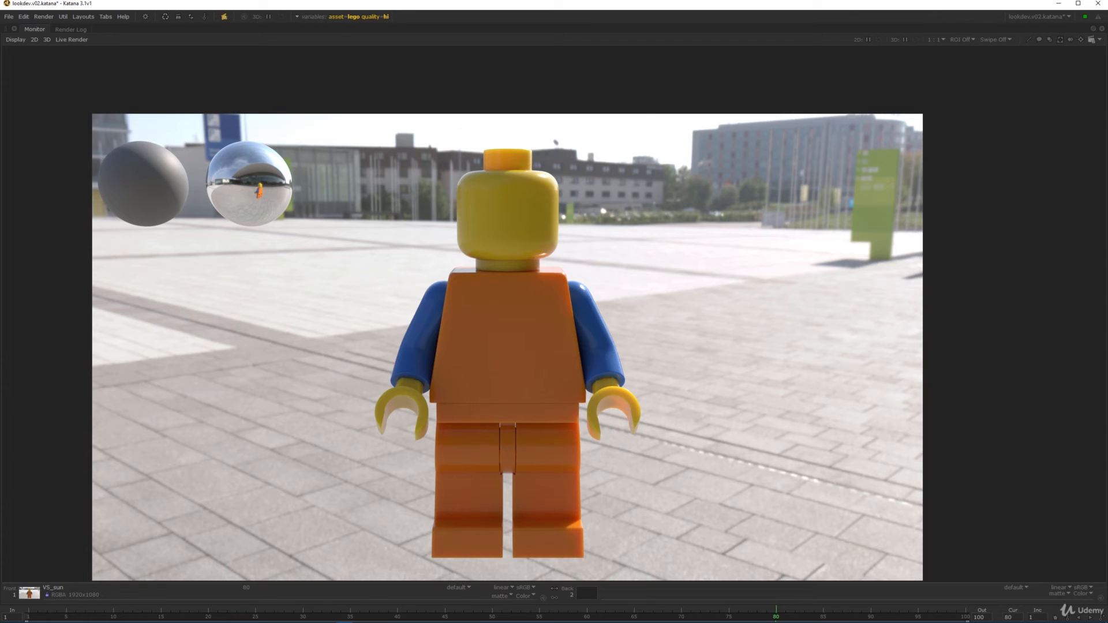
{"action": "key", "text": "Page_Down"}
- Bring up the VS_garage render and zoom in on the figure's torso and head
{"action": "key", "text": "Page_Up"}
{"action": "key", "text": "Page_Up"}
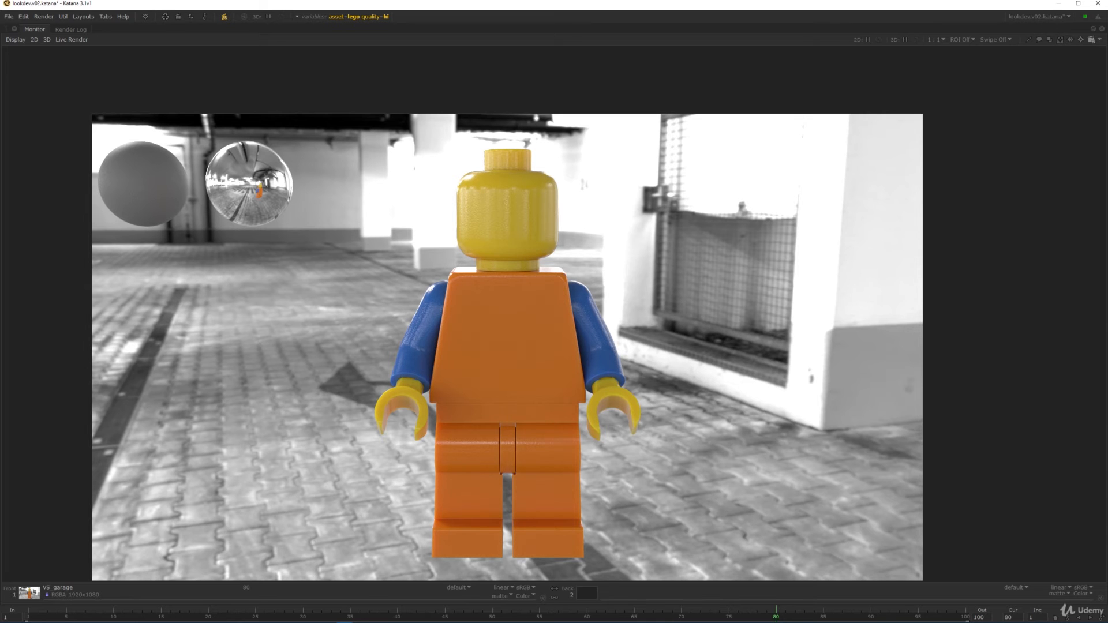
{"action": "right_click_drag", "start_coordinate": [553, 356], "coordinate": [604, 449], "text": "alt"}
{"action": "middle_click_drag", "start_coordinate": [604, 449], "coordinate": [636, 367], "text": "alt"}
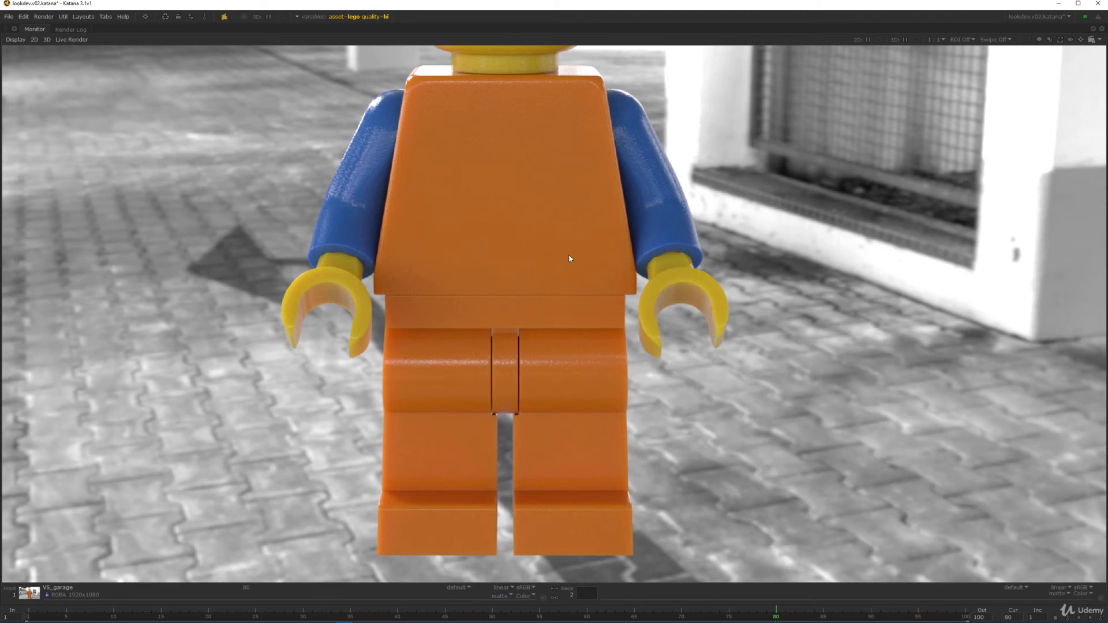
{"action": "middle_click_drag", "start_coordinate": [570, 258], "coordinate": [571, 407]}
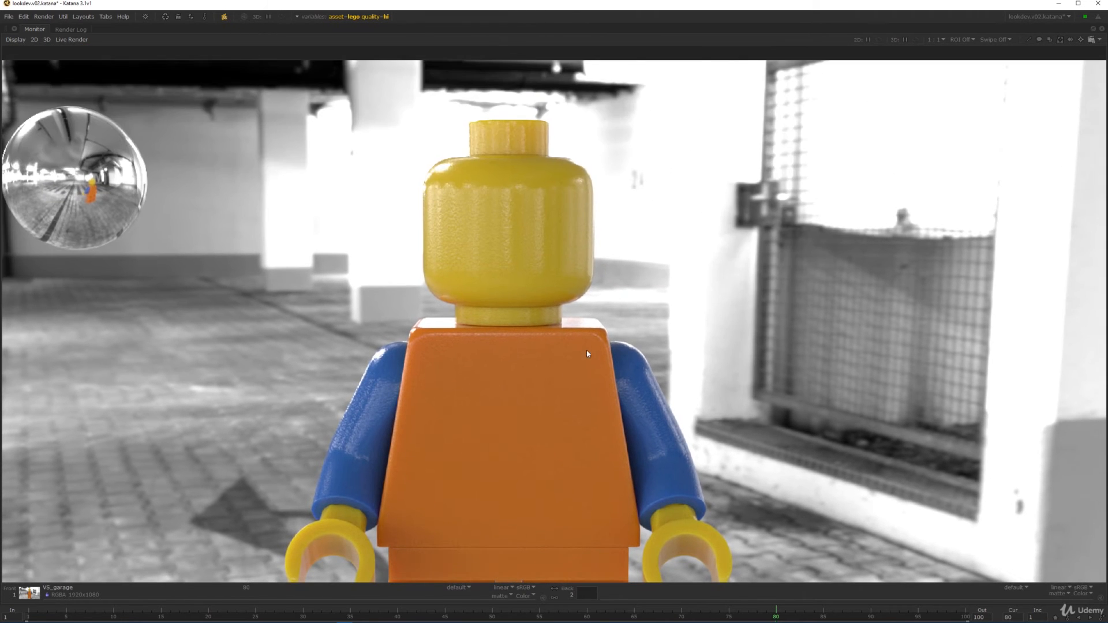
{"action": "scroll", "coordinate": [527, 352], "scroll_direction": "down", "scroll_amount": 4}
{"action": "middle_click_drag", "start_coordinate": [513, 282], "coordinate": [489, 216]}
{"action": "scroll", "coordinate": [490, 215], "scroll_direction": "down", "scroll_amount": 1}
{"action": "scroll", "coordinate": [485, 210], "scroll_direction": "up", "scroll_amount": 5}
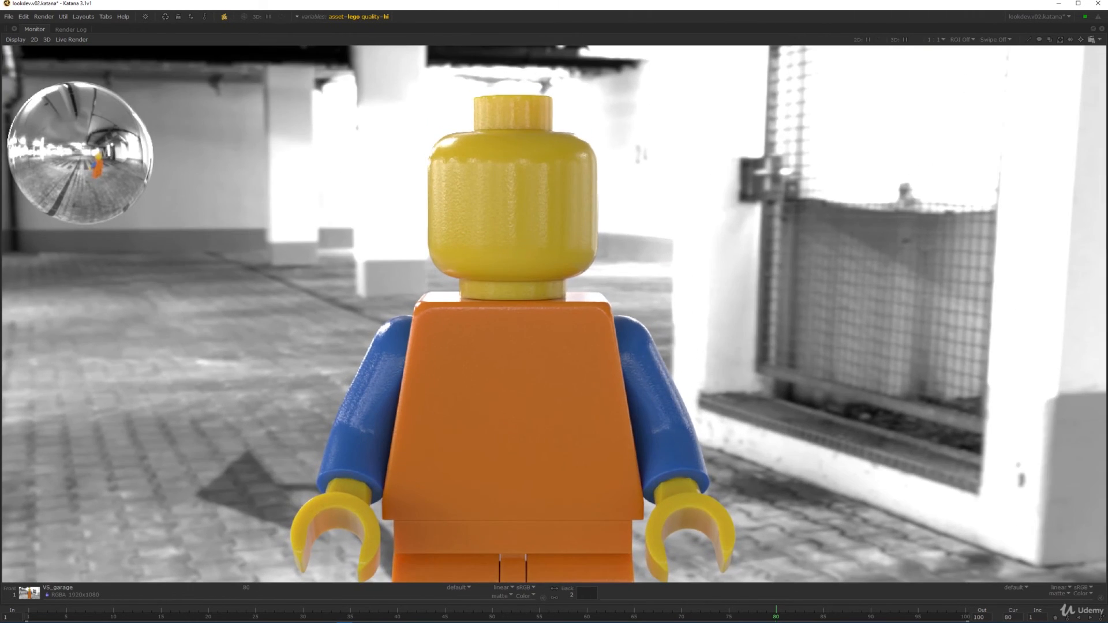
{"action": "scroll", "coordinate": [505, 200], "scroll_direction": "up", "scroll_amount": 3}
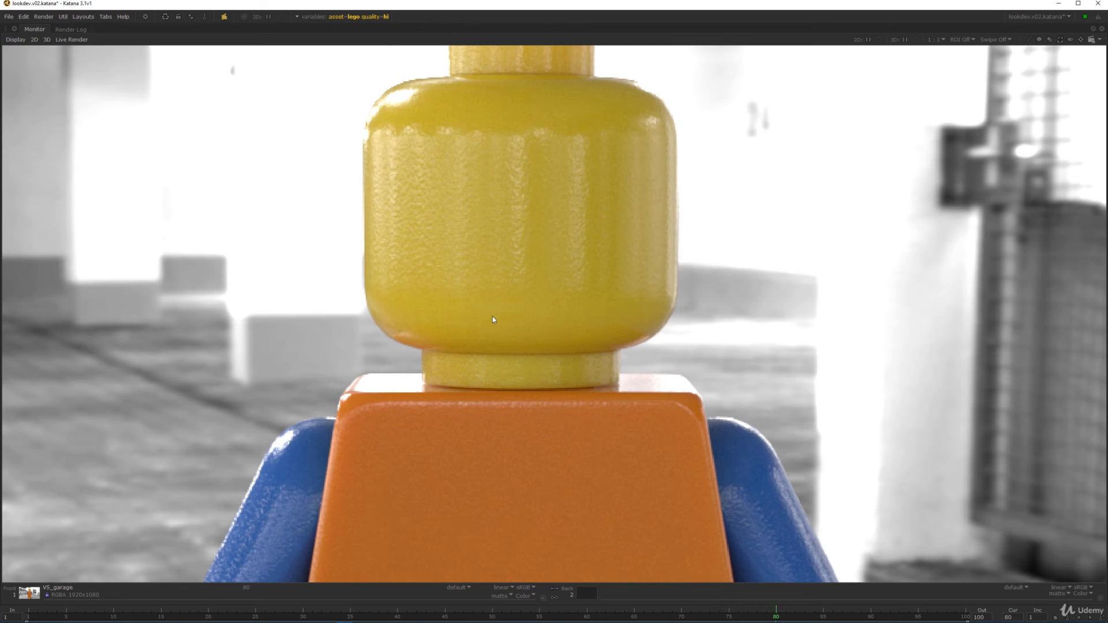
- Inspect the torso and head plastic up close, then reset the view to 1:1
{"action": "middle_click_drag", "start_coordinate": [582, 570], "coordinate": [576, 279]}
{"action": "scroll", "coordinate": [571, 281], "scroll_direction": "down", "scroll_amount": 7}
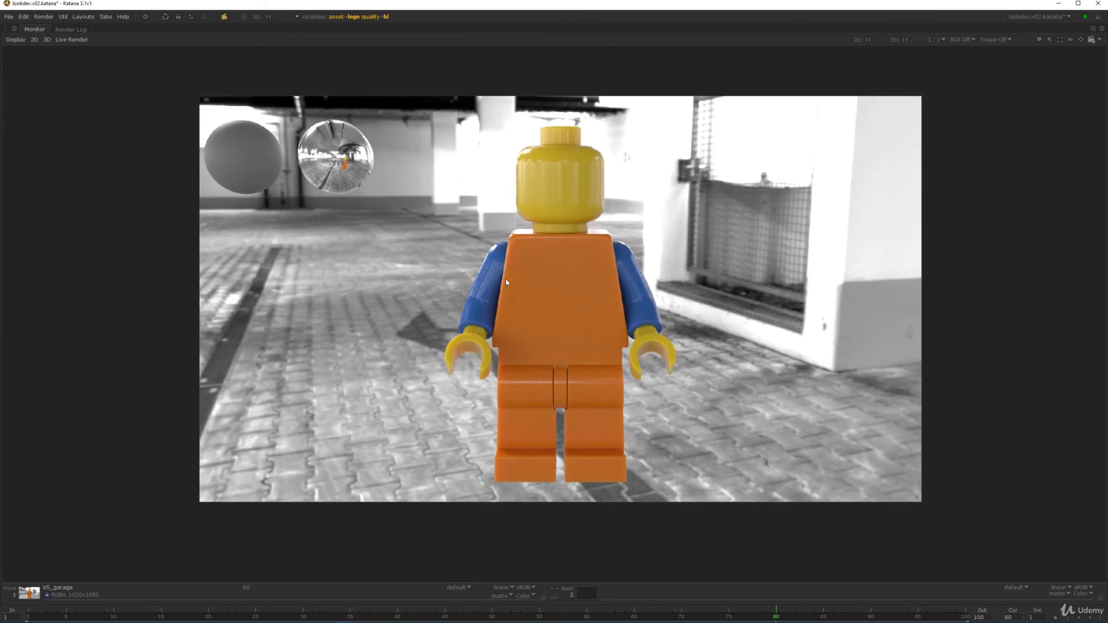
{"action": "scroll", "coordinate": [505, 281], "scroll_direction": "up", "scroll_amount": 4}
{"action": "middle_click_drag", "start_coordinate": [604, 91], "coordinate": [571, 237]}
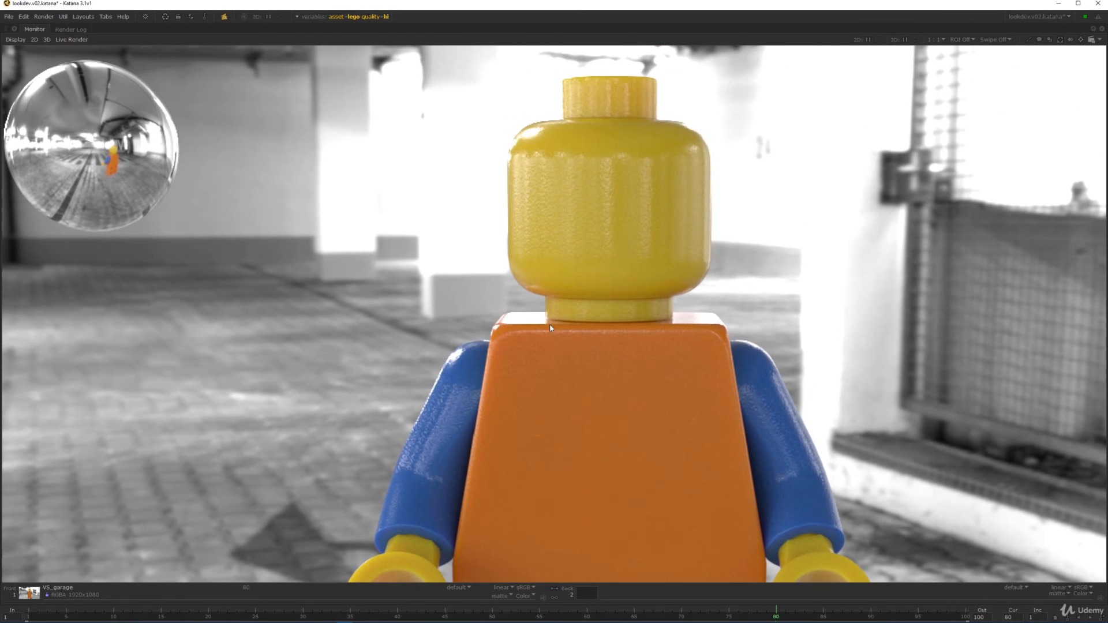
{"action": "middle_click_drag", "start_coordinate": [549, 324], "coordinate": [643, 311]}
{"action": "key", "text": "Home"}
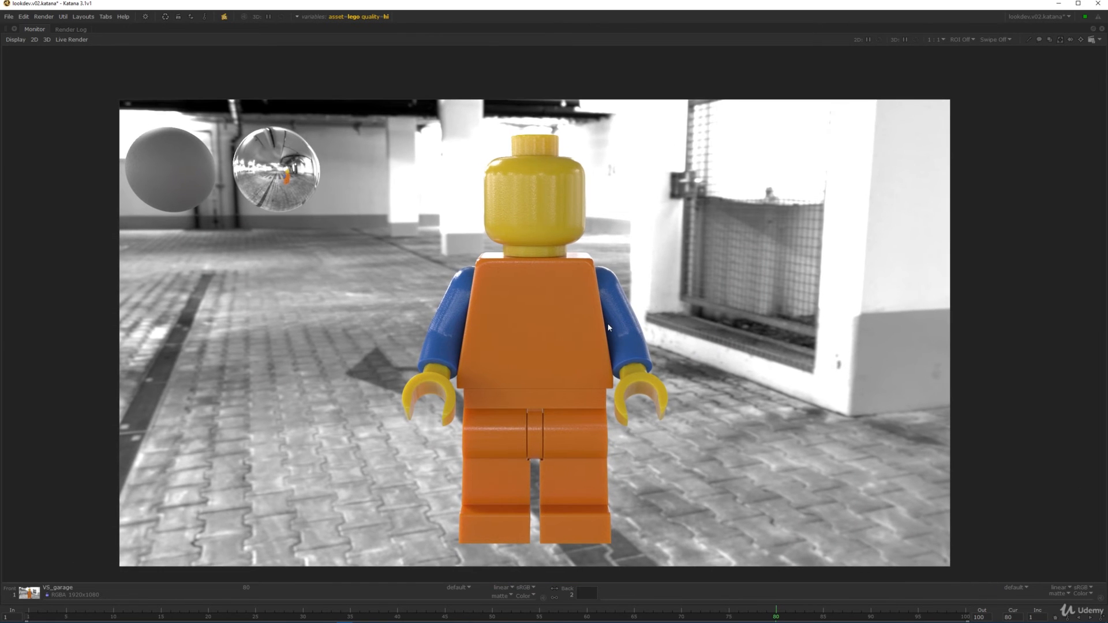
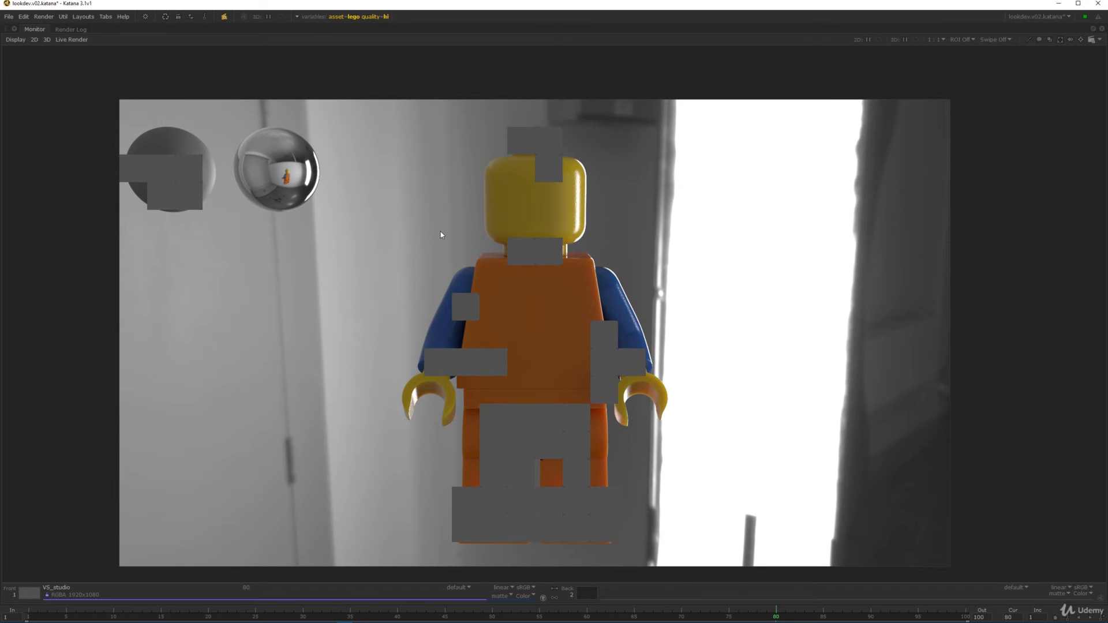
- Load an earlier VS_studio render from the Catalog as the comparison and zoom in on the torso
{"action": "key", "text": "Tab"}
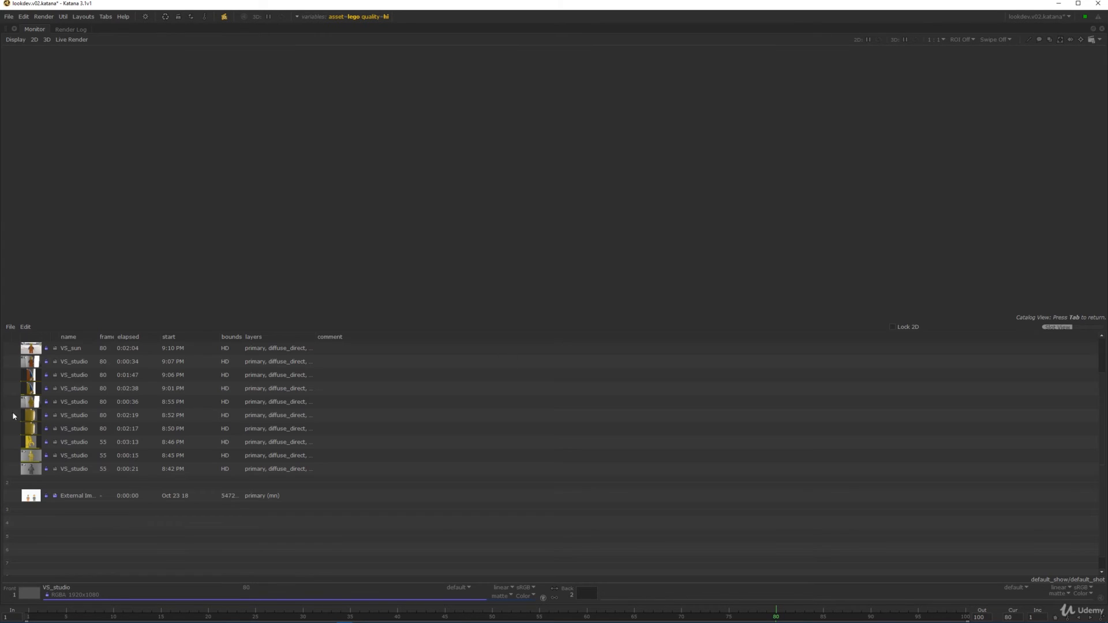
{"action": "middle_click", "coordinate": [31, 363]}
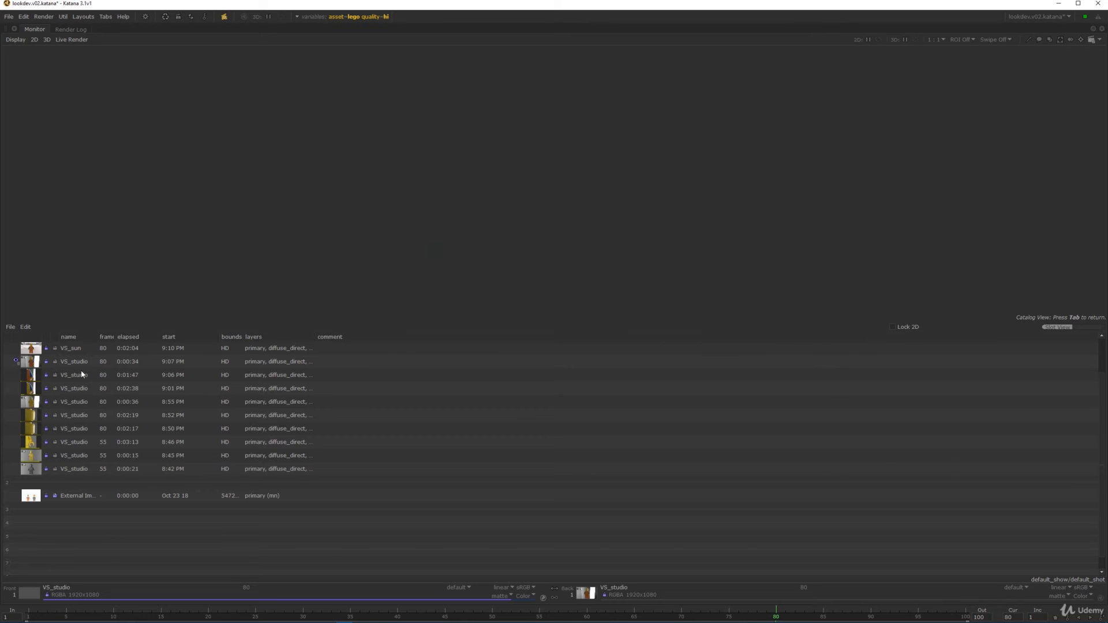
{"action": "key", "text": "Tab"}
{"action": "scroll", "coordinate": [581, 218], "scroll_direction": "up", "scroll_amount": 1}
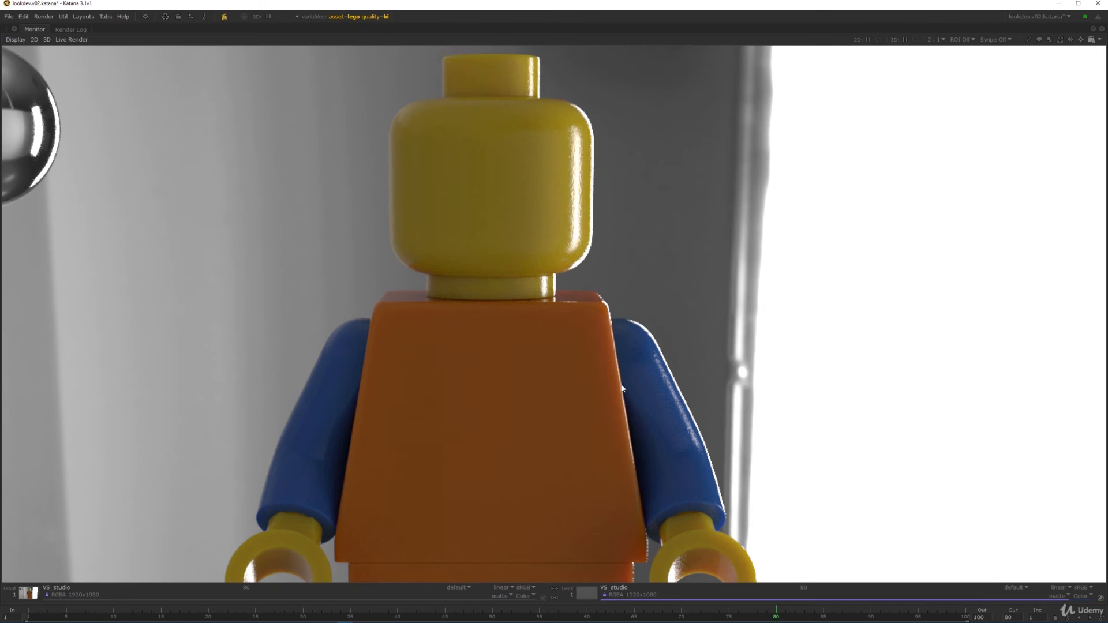
{"action": "middle_click_drag", "start_coordinate": [619, 379], "coordinate": [620, 254]}
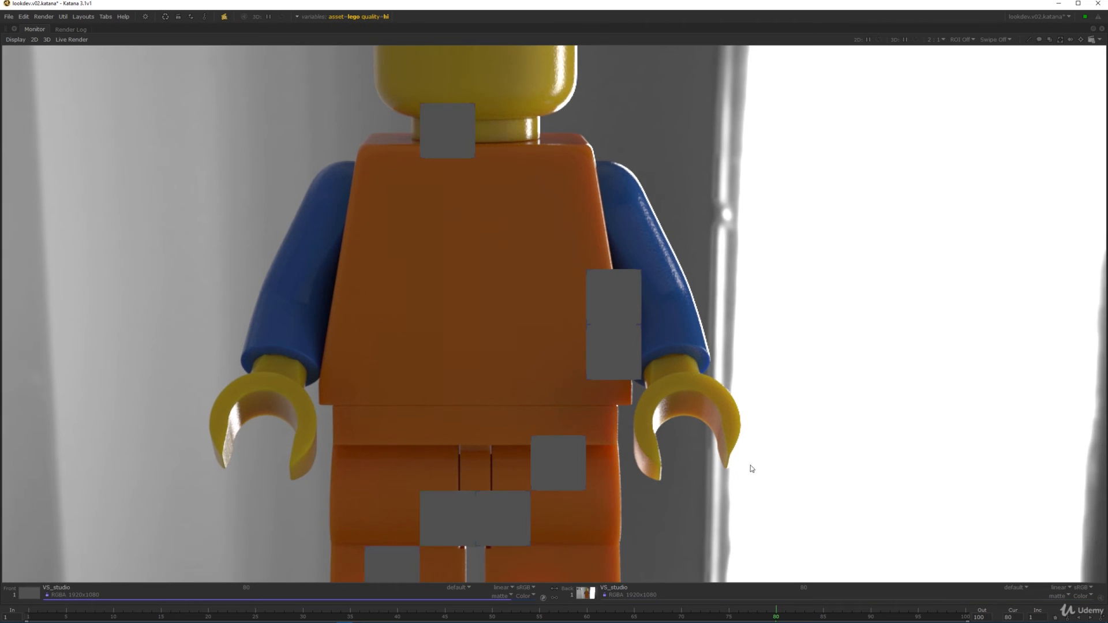
{"action": "scroll", "coordinate": [744, 462], "scroll_direction": "up", "scroll_amount": 1}
{"action": "scroll", "coordinate": [719, 434], "scroll_direction": "up", "scroll_amount": 1}
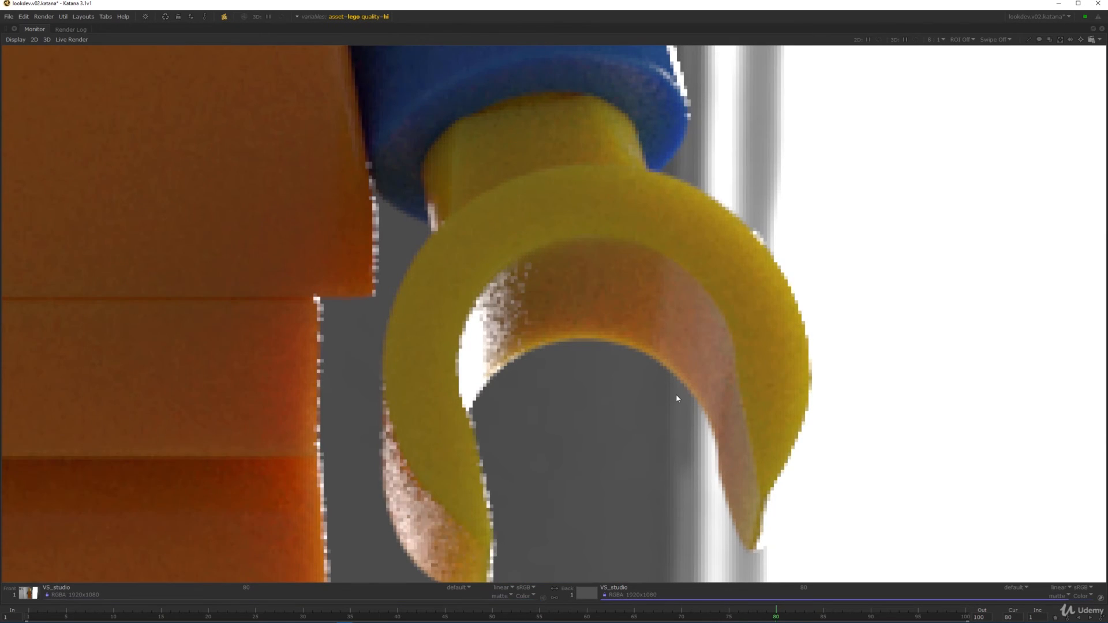
- Swap the two renders to compare the head and spheres, then restore the multi-panel layout
{"action": "key", "text": "Return"}
{"action": "scroll", "coordinate": [672, 392], "scroll_direction": "down", "scroll_amount": 2}
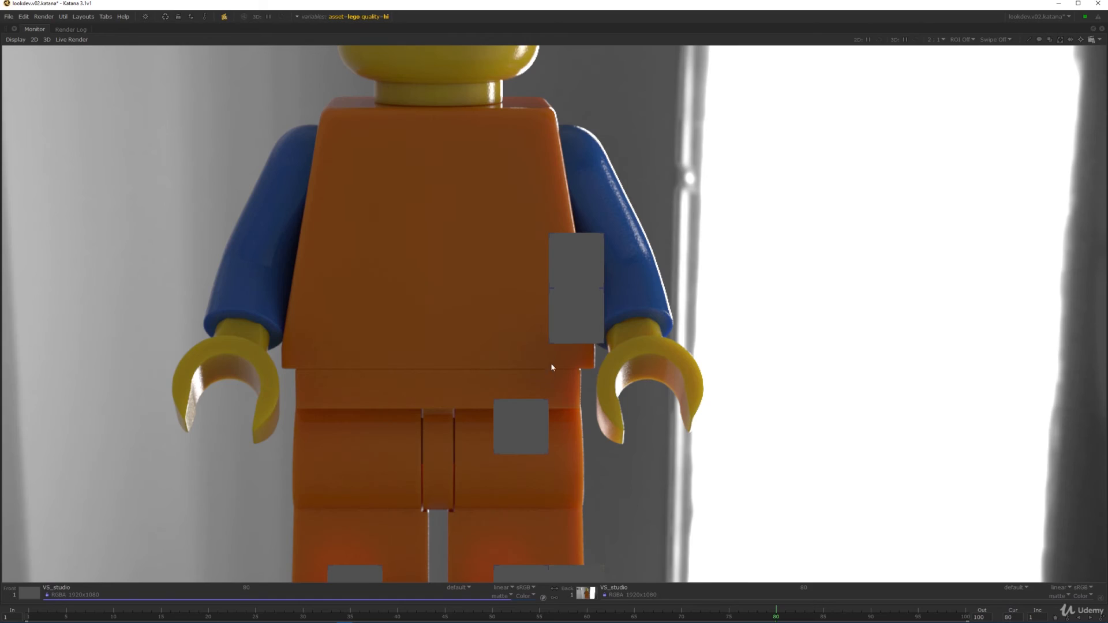
{"action": "middle_click_drag", "start_coordinate": [551, 366], "coordinate": [604, 280]}
{"action": "scroll", "coordinate": [600, 243], "scroll_direction": "down", "scroll_amount": 1}
{"action": "middle_click_drag", "start_coordinate": [584, 200], "coordinate": [554, 289]}
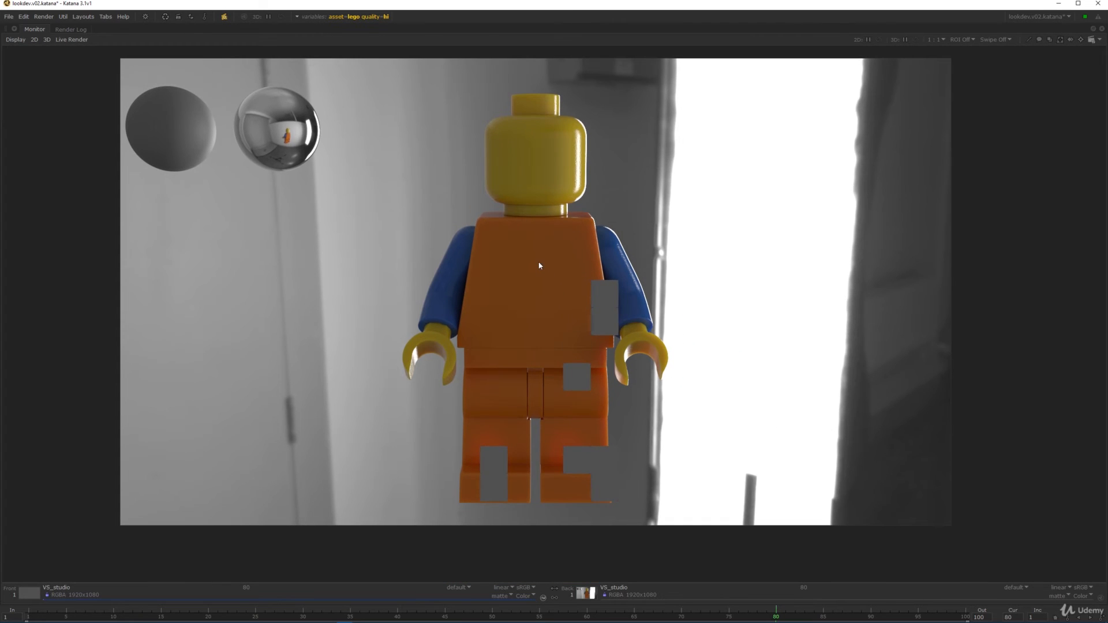
{"action": "middle_click_drag", "start_coordinate": [531, 229], "coordinate": [528, 242]}
{"action": "scroll", "coordinate": [528, 243], "scroll_direction": "up", "scroll_amount": 1}
{"action": "scroll", "coordinate": [528, 243], "scroll_direction": "down", "scroll_amount": 1}
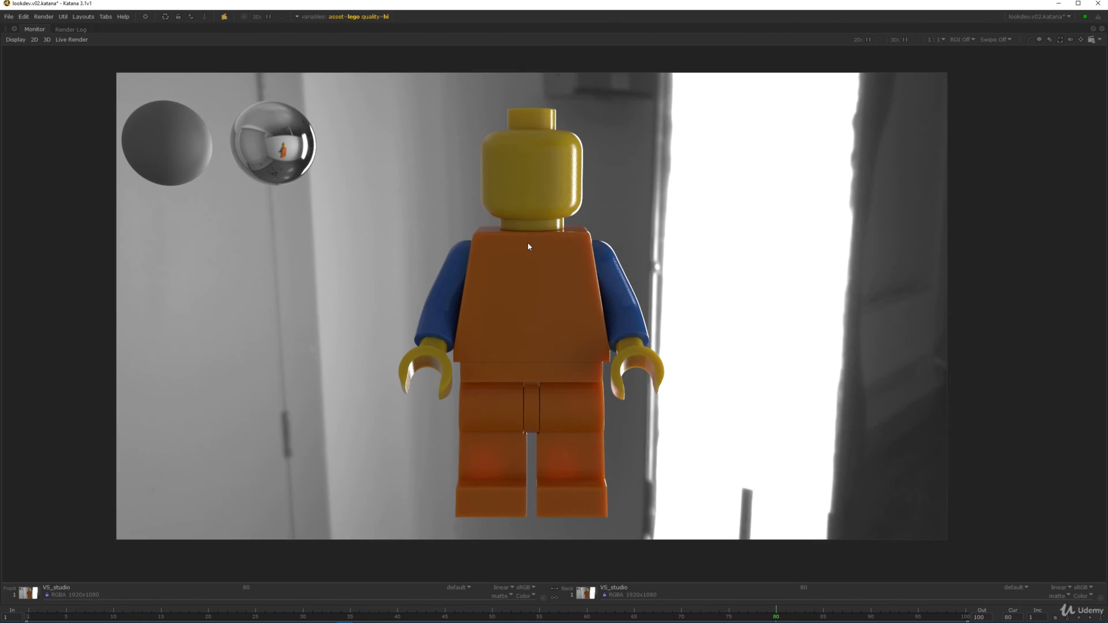
{"action": "key", "text": "space"}
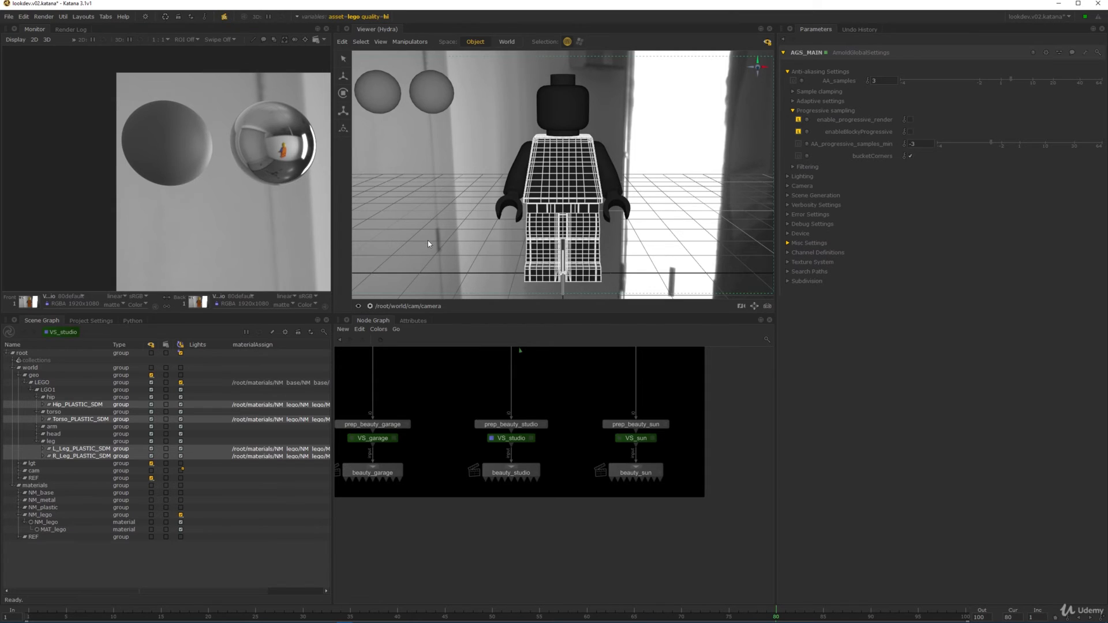
- Set the quality graph state variable to med
{"action": "key", "text": "f"}
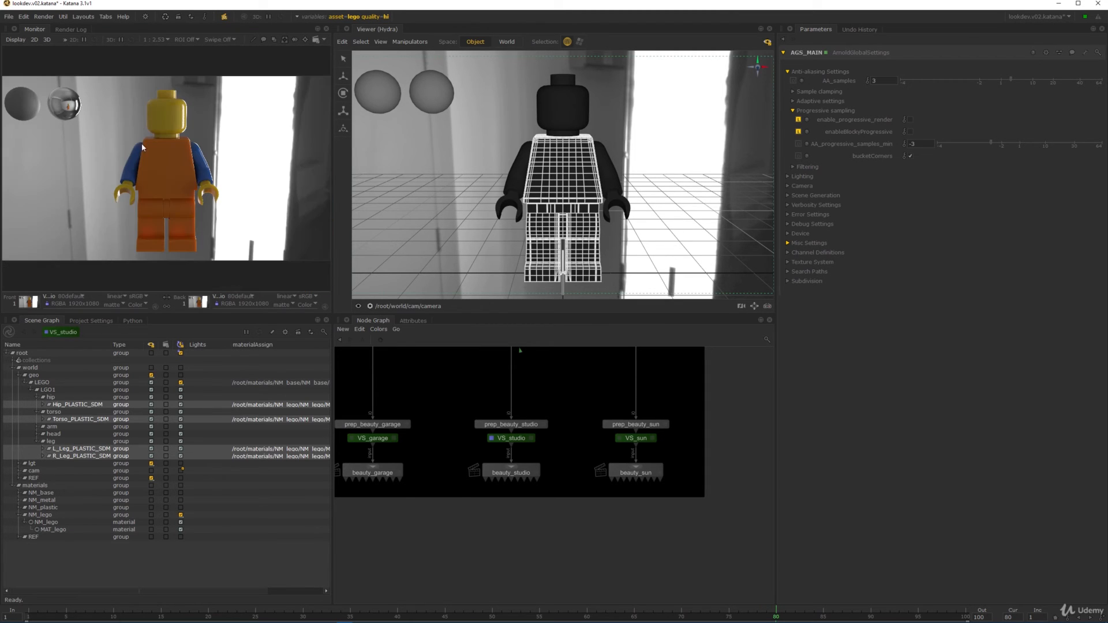
{"action": "left_click", "coordinate": [382, 17]}
{"action": "left_click", "coordinate": [411, 60]}
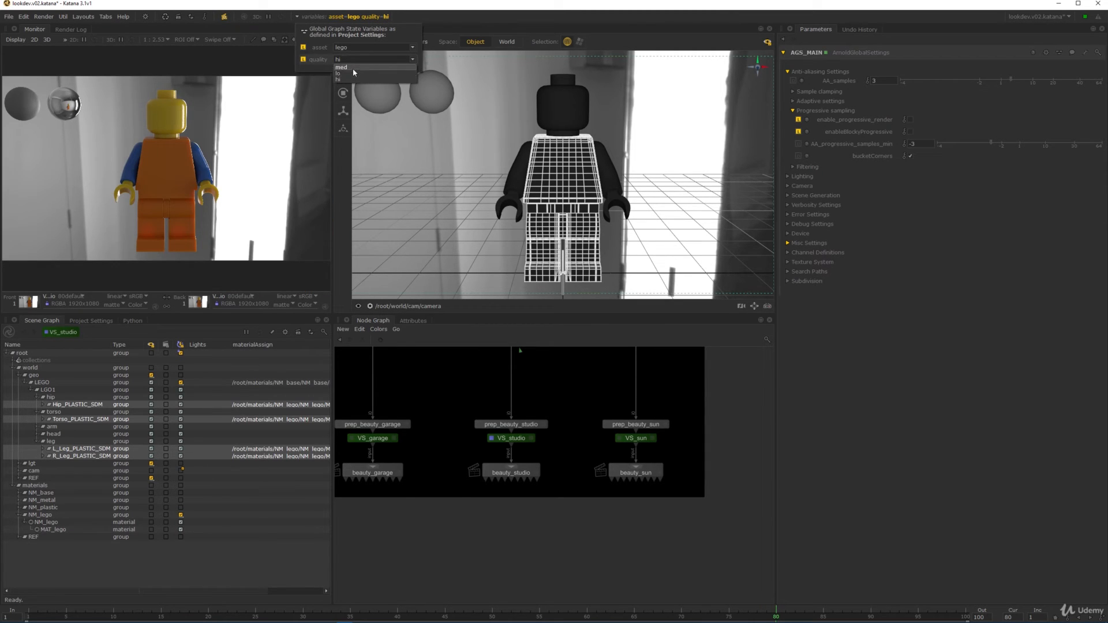
{"action": "left_click", "coordinate": [358, 76]}
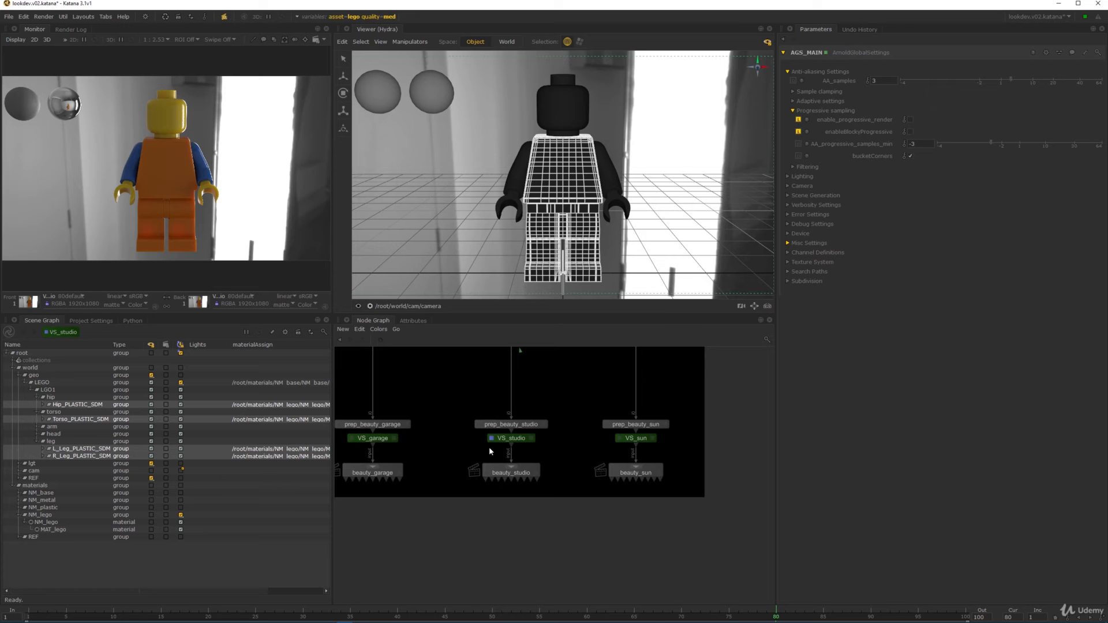
- Browse the node graph backdrops to bring the MO_ARMS and MO_LEGS_TORSO nodes into view
{"action": "scroll", "coordinate": [497, 444], "scroll_direction": "up", "scroll_amount": 10}
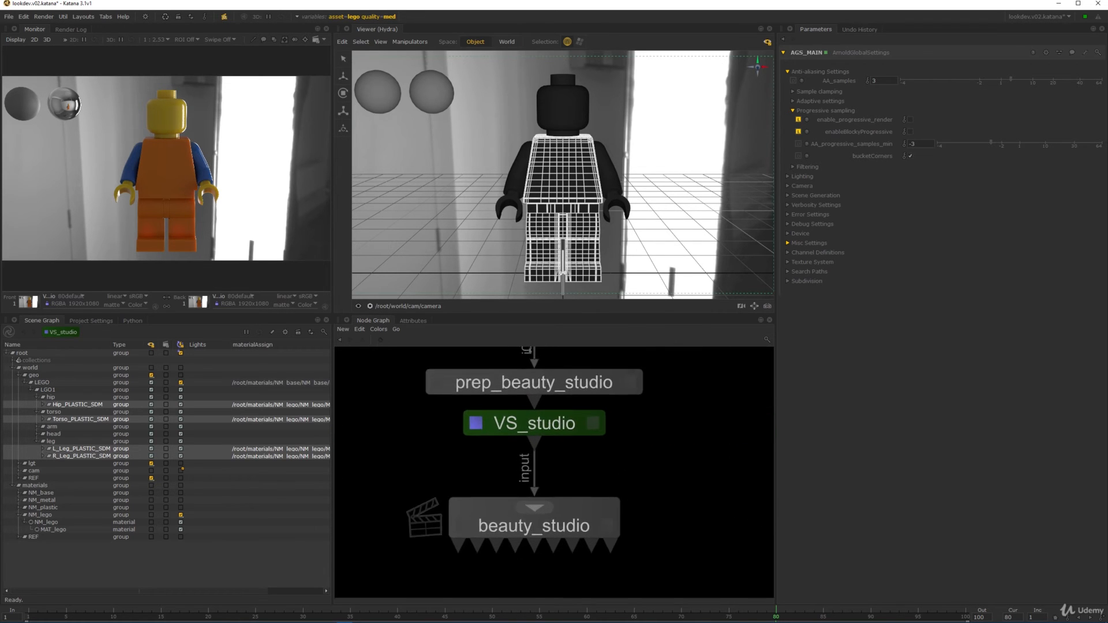
{"action": "middle_click_drag", "start_coordinate": [639, 379], "coordinate": [615, 453]}
{"action": "scroll", "coordinate": [663, 455], "scroll_direction": "down", "scroll_amount": 9}
{"action": "left_click", "coordinate": [663, 210]}
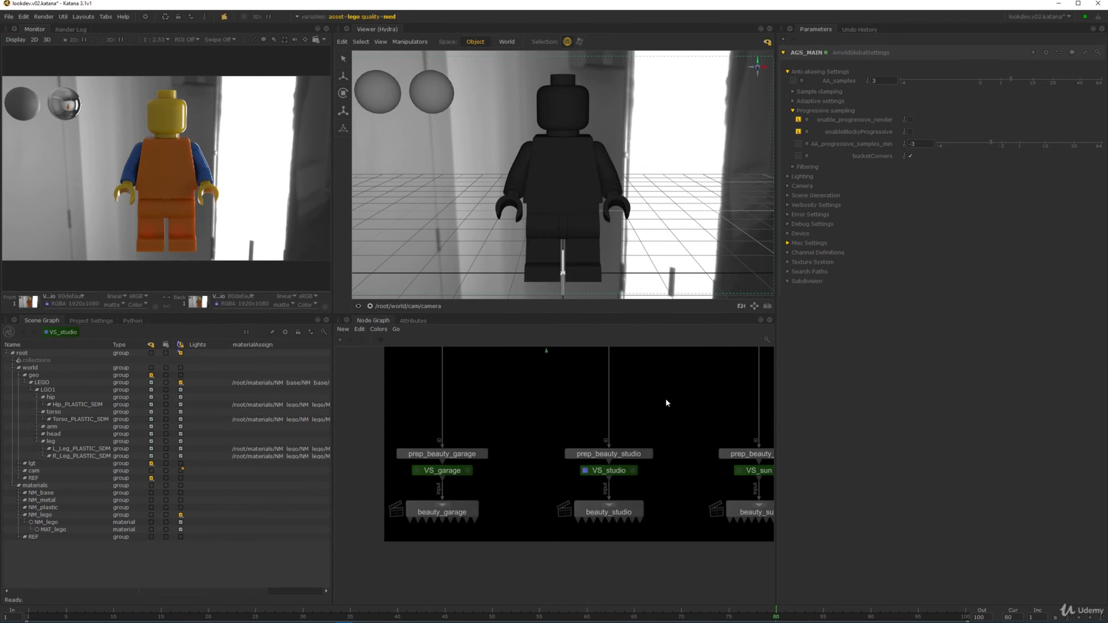
{"action": "middle_click_drag", "start_coordinate": [666, 403], "coordinate": [532, 520]}
{"action": "scroll", "coordinate": [601, 456], "scroll_direction": "down", "scroll_amount": 6}
{"action": "middle_click_drag", "start_coordinate": [605, 391], "coordinate": [578, 495]}
{"action": "middle_click_drag", "start_coordinate": [578, 439], "coordinate": [612, 575]}
{"action": "middle_click_drag", "start_coordinate": [610, 411], "coordinate": [601, 518]}
{"action": "middle_click_drag", "start_coordinate": [600, 372], "coordinate": [593, 535]}
{"action": "mouse_move", "coordinate": [600, 399]}
{"action": "middle_mouse_down"}
{"action": "mouse_move", "coordinate": [610, 500]}
{"action": "mouse_move", "coordinate": [592, 480]}
{"action": "middle_mouse_up"}
{"action": "mouse_move", "coordinate": [584, 597]}
{"action": "middle_mouse_down"}
{"action": "mouse_move", "coordinate": [593, 504]}
{"action": "mouse_move", "coordinate": [580, 371]}
{"action": "middle_mouse_up"}
{"action": "middle_click_drag", "start_coordinate": [627, 467], "coordinate": [599, 393]}
{"action": "scroll", "coordinate": [598, 393], "scroll_direction": "up", "scroll_amount": 3}
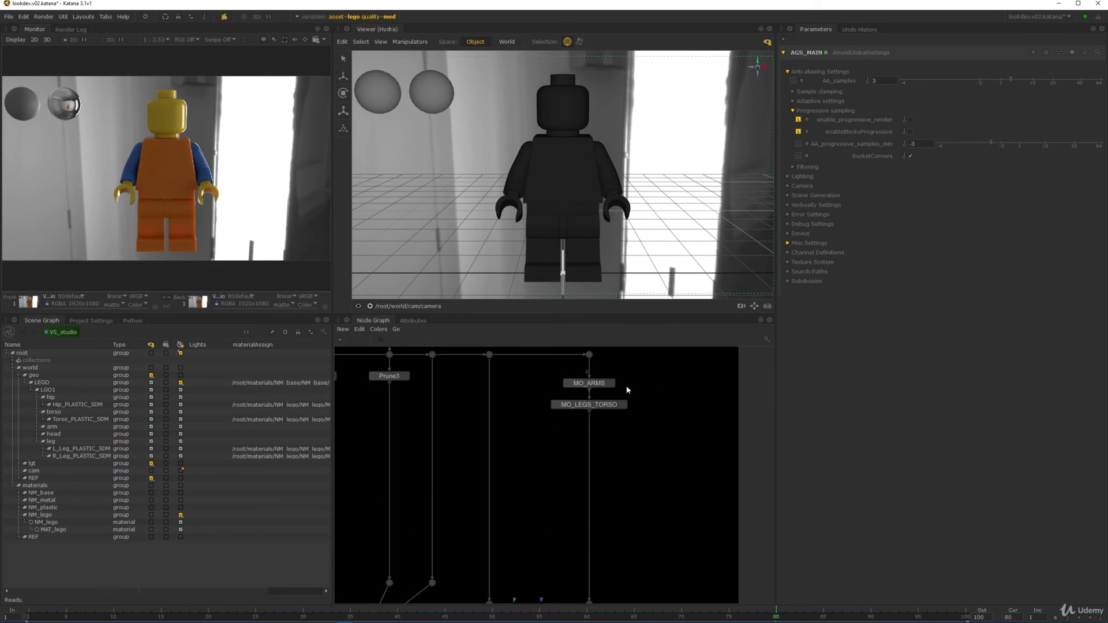
- Edit the MO_ARMS overrides, collapsing the SSS_Color and SSS_Radius sliders
{"action": "left_click", "coordinate": [610, 384]}
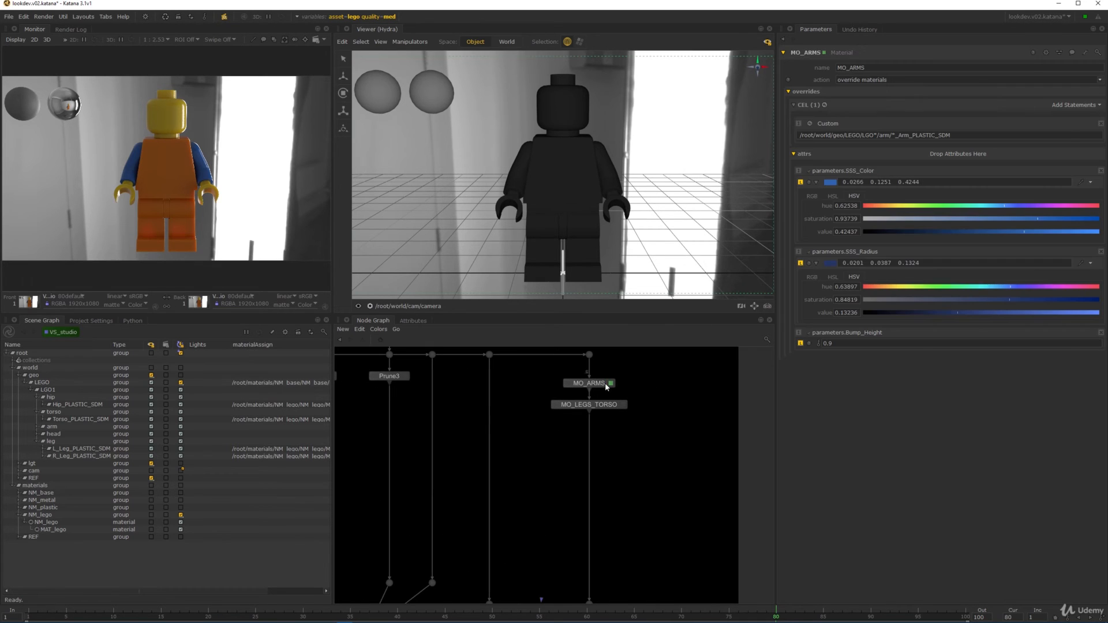
{"action": "left_click", "coordinate": [816, 182]}
{"action": "left_click", "coordinate": [815, 210]}
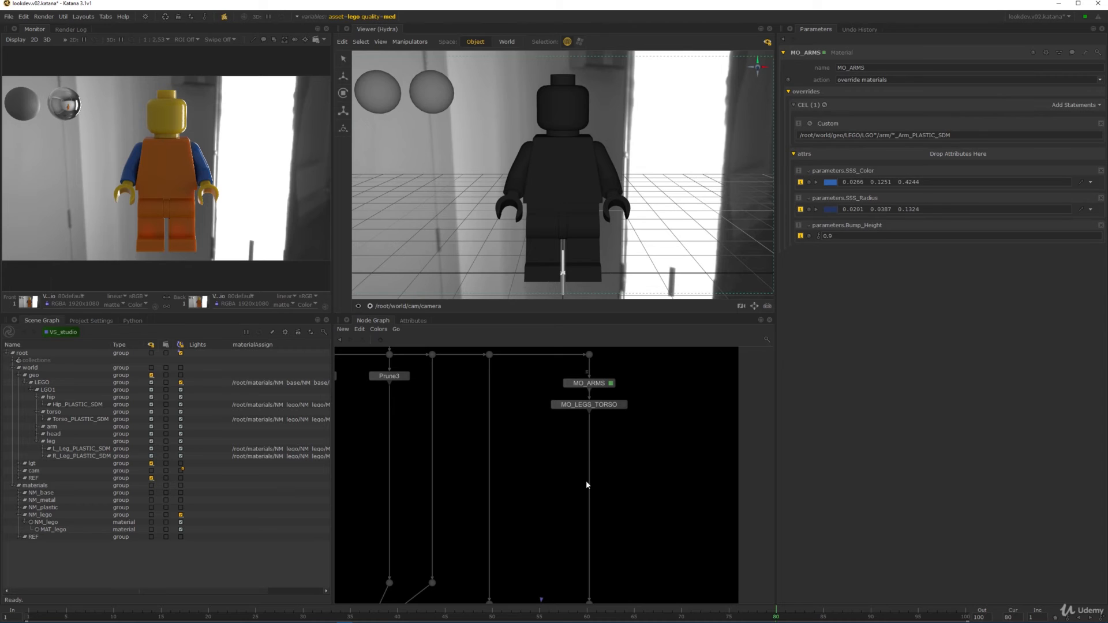
{"action": "scroll", "coordinate": [585, 482], "scroll_direction": "down", "scroll_amount": 5}
{"action": "scroll", "coordinate": [576, 463], "scroll_direction": "up", "scroll_amount": 4}
- Enter the LOOKDEV_ENV group and select LEGO_NETWORK together with MAT_lego
{"action": "middle_click", "coordinate": [577, 499], "text": "ctrl"}
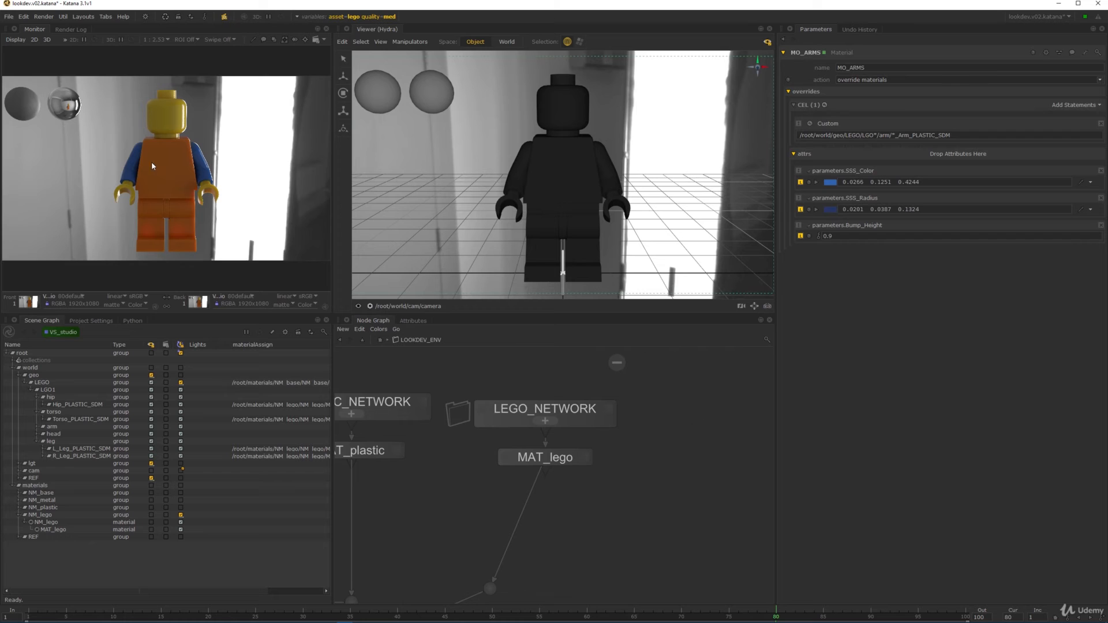
{"action": "scroll", "coordinate": [145, 167], "scroll_direction": "up", "scroll_amount": 3}
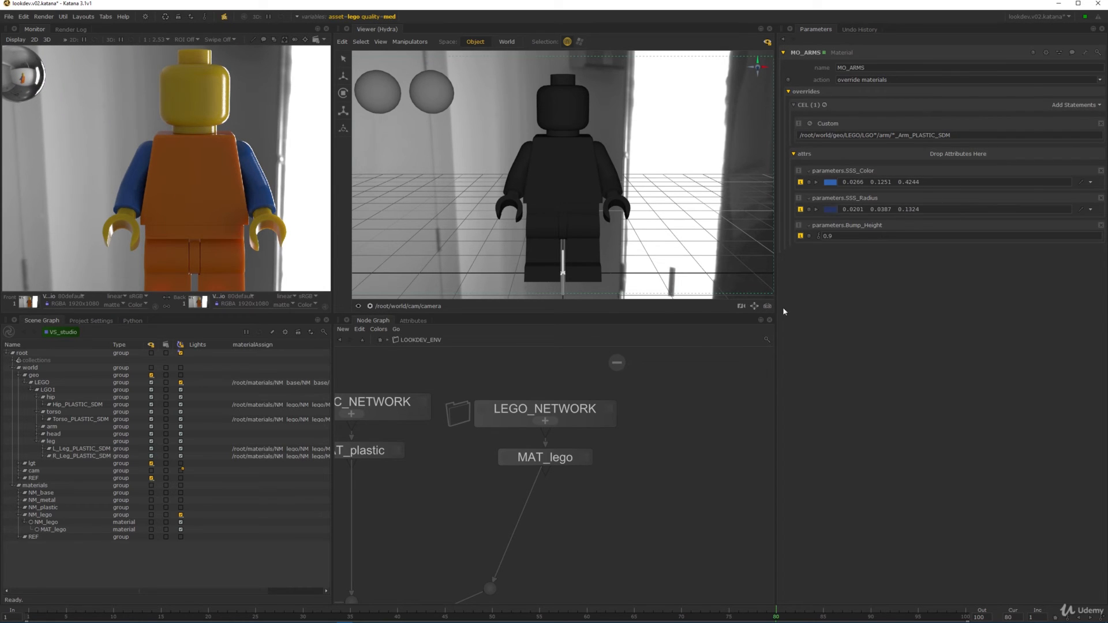
{"action": "middle_click_drag", "start_coordinate": [659, 494], "coordinate": [625, 513]}
{"action": "scroll", "coordinate": [684, 442], "scroll_direction": "down", "scroll_amount": 1}
{"action": "scroll", "coordinate": [615, 470], "scroll_direction": "up", "scroll_amount": 1}
{"action": "left_click_drag", "start_coordinate": [566, 393], "coordinate": [578, 477]}
- Copy and paste the Lego network nodes, placing the duplicates beside the originals
{"action": "key", "text": "ctrl+c"}
{"action": "key", "text": "ctrl+v"}
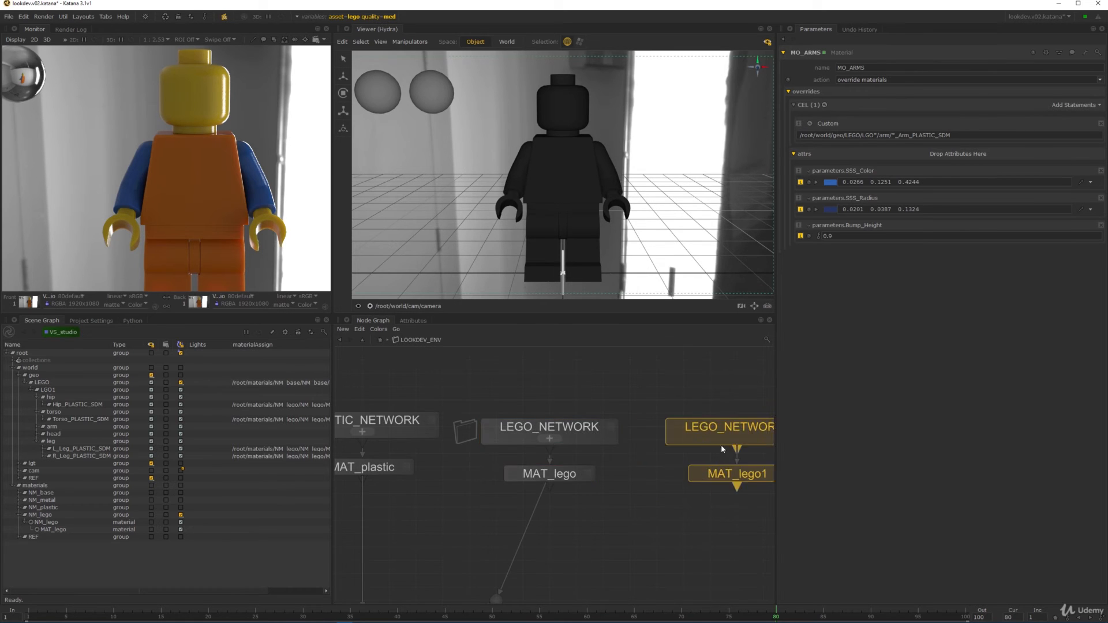
{"action": "left_click", "coordinate": [696, 447]}
{"action": "middle_click_drag", "start_coordinate": [698, 457], "coordinate": [625, 437]}
- Rename LEGO_NETWORK1 to LEGOADV_NETWORK
{"action": "left_click", "coordinate": [661, 414]}
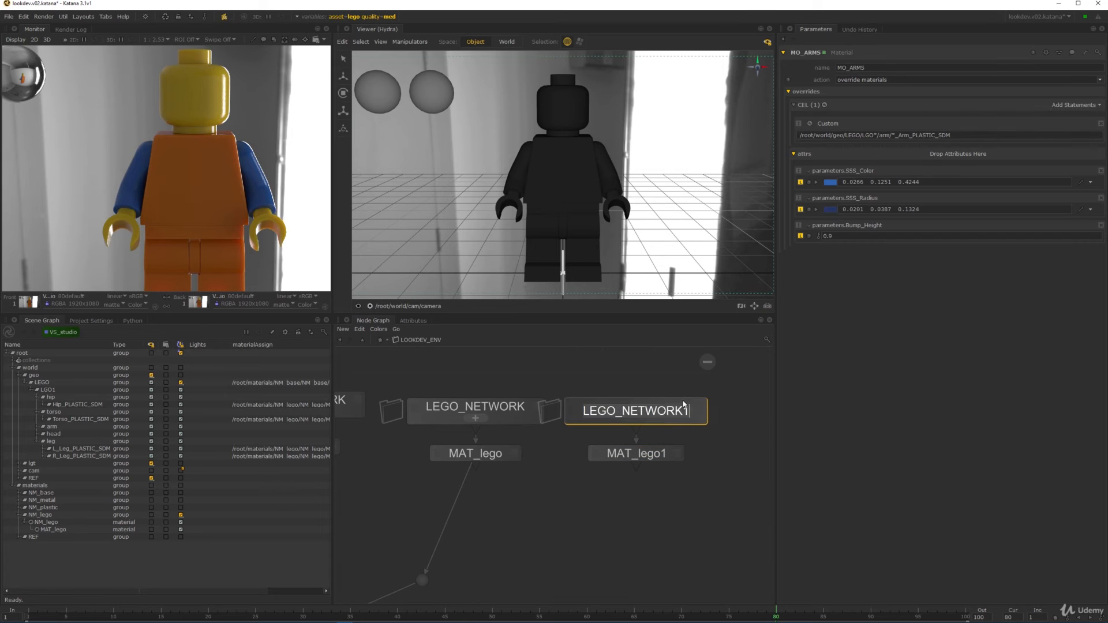
{"action": "double_click", "coordinate": [683, 411]}
{"action": "key", "text": "End"}
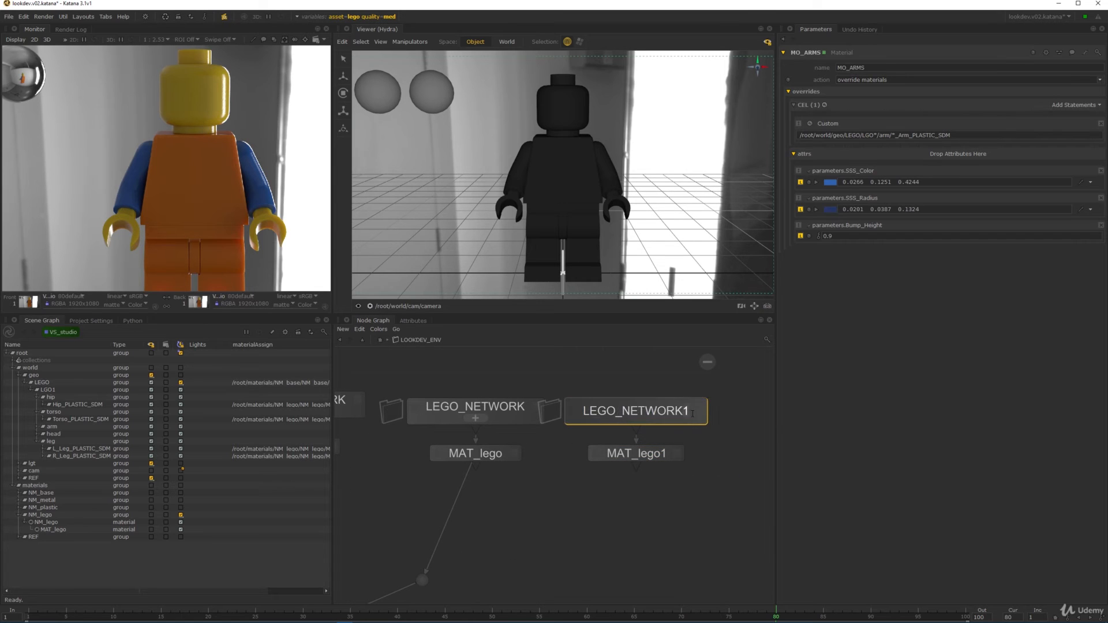
{"action": "key", "text": "BackSpace"}
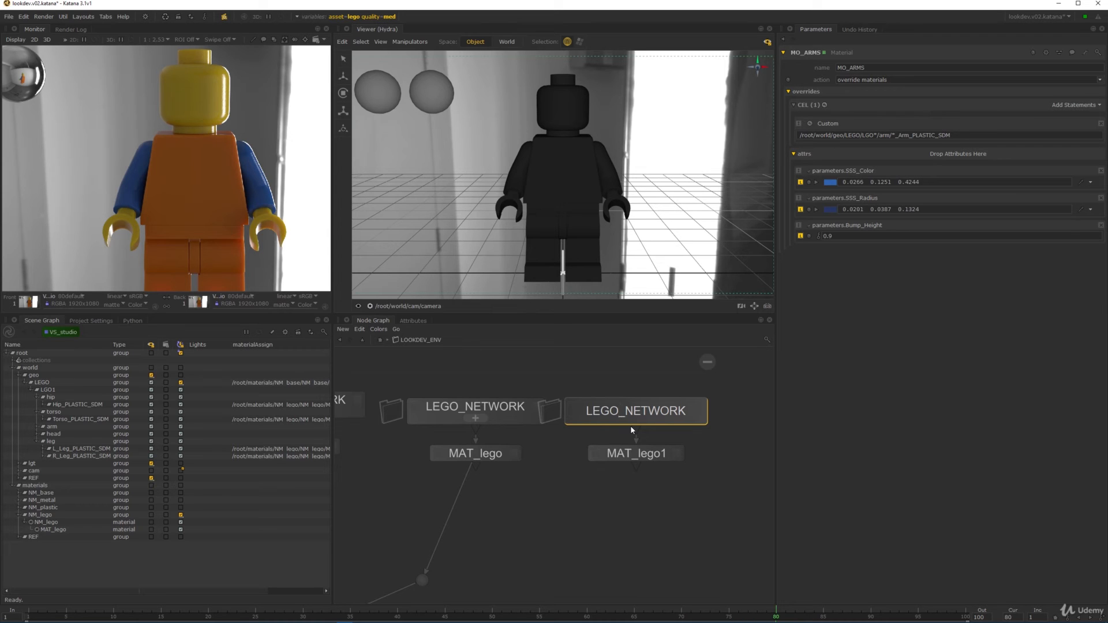
{"action": "type", "text": "ADV"}
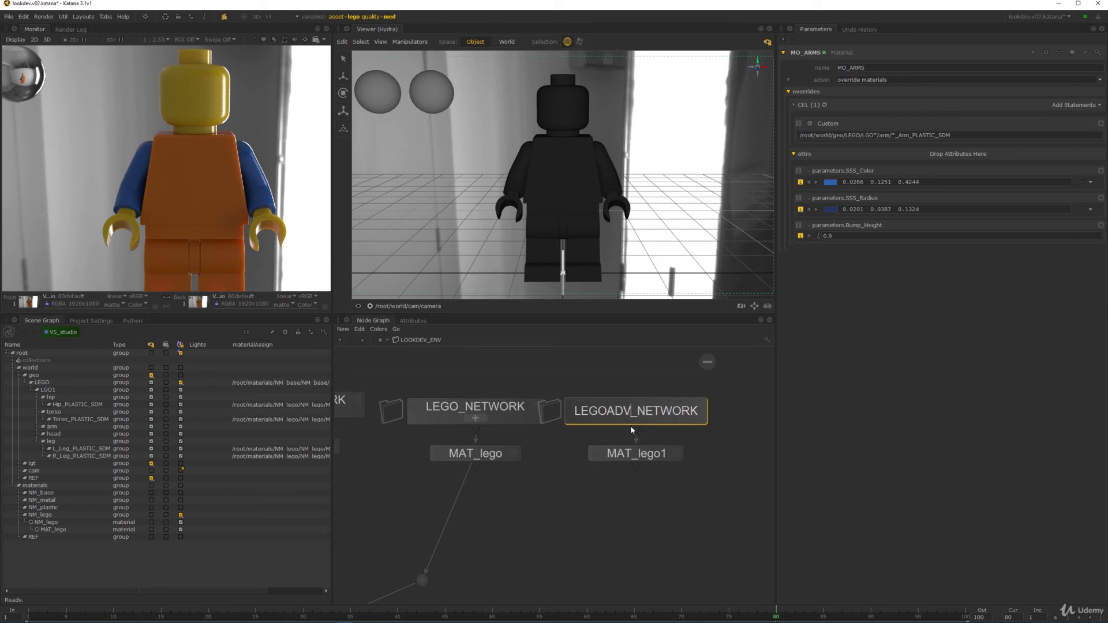
{"action": "key", "text": "Return"}
- Connect MAT_lego1's output into the materialMerge node
{"action": "left_click_drag", "start_coordinate": [685, 515], "coordinate": [673, 408]}
{"action": "left_click_drag", "start_coordinate": [673, 409], "coordinate": [699, 409]}
{"action": "left_click", "coordinate": [638, 516]}
{"action": "middle_click_drag", "start_coordinate": [638, 515], "coordinate": [854, 326]}
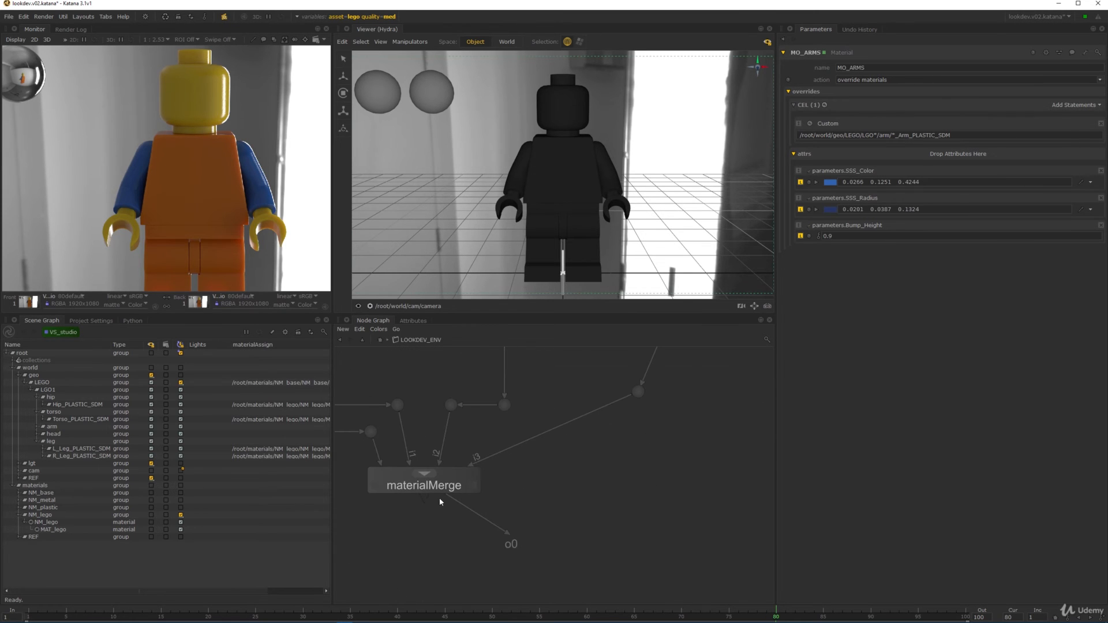
{"action": "left_click_drag", "start_coordinate": [439, 500], "coordinate": [574, 490]}
{"action": "scroll", "coordinate": [657, 448], "scroll_direction": "down", "scroll_amount": 3}
{"action": "scroll", "coordinate": [552, 444], "scroll_direction": "up", "scroll_amount": 2}
{"action": "middle_click_drag", "start_coordinate": [659, 444], "coordinate": [606, 432]}
{"action": "left_click", "coordinate": [568, 437]}
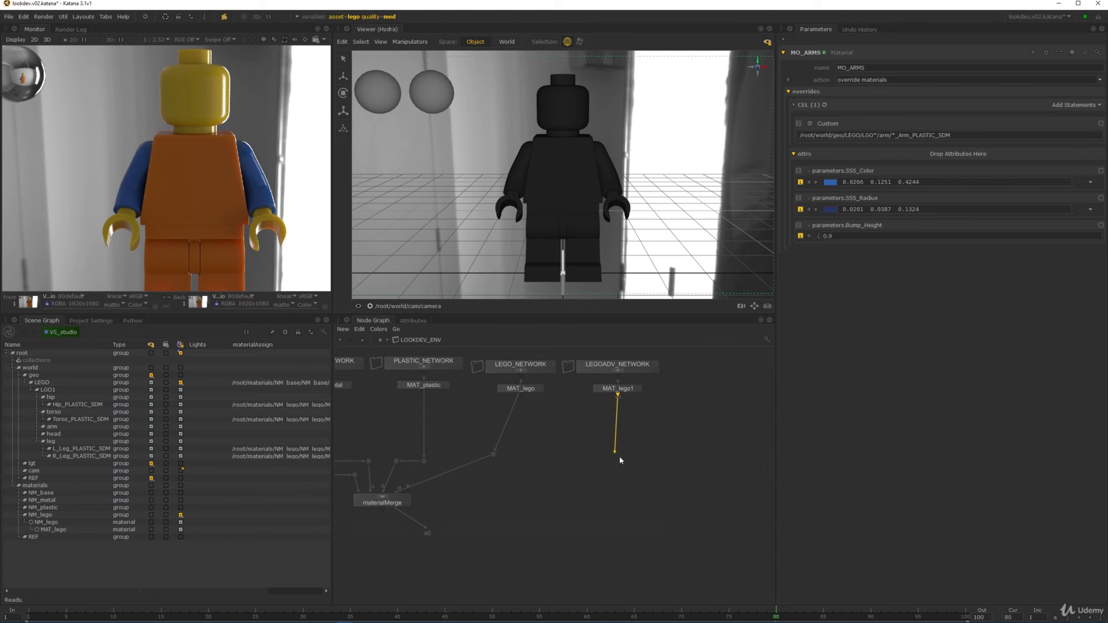
{"action": "left_click", "coordinate": [404, 497]}
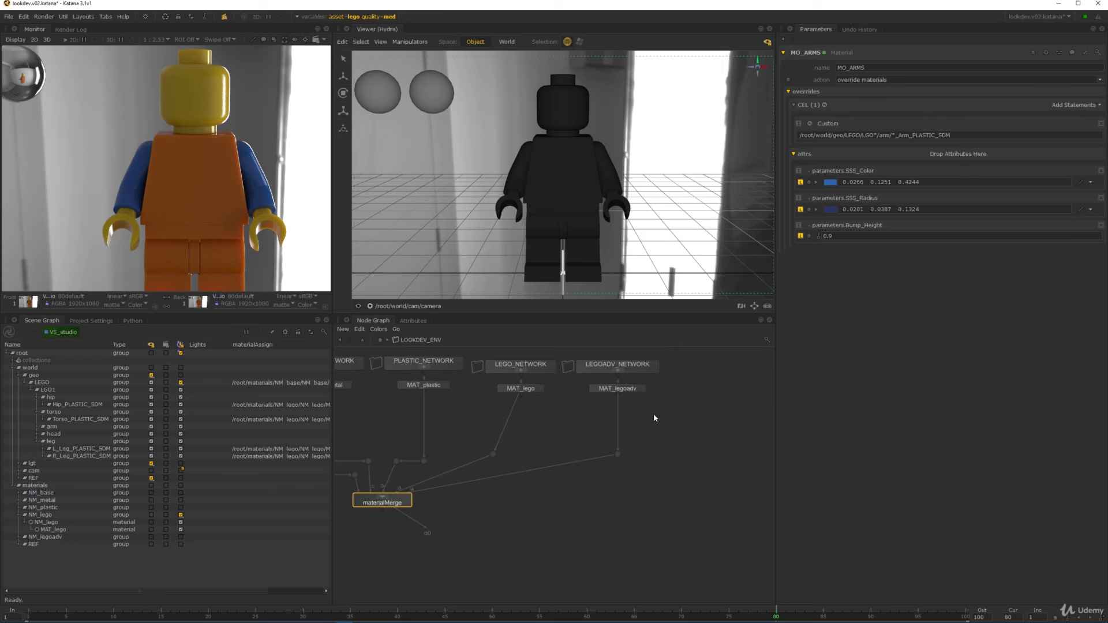
{"action": "scroll", "coordinate": [654, 418], "scroll_direction": "up", "scroll_amount": 2}
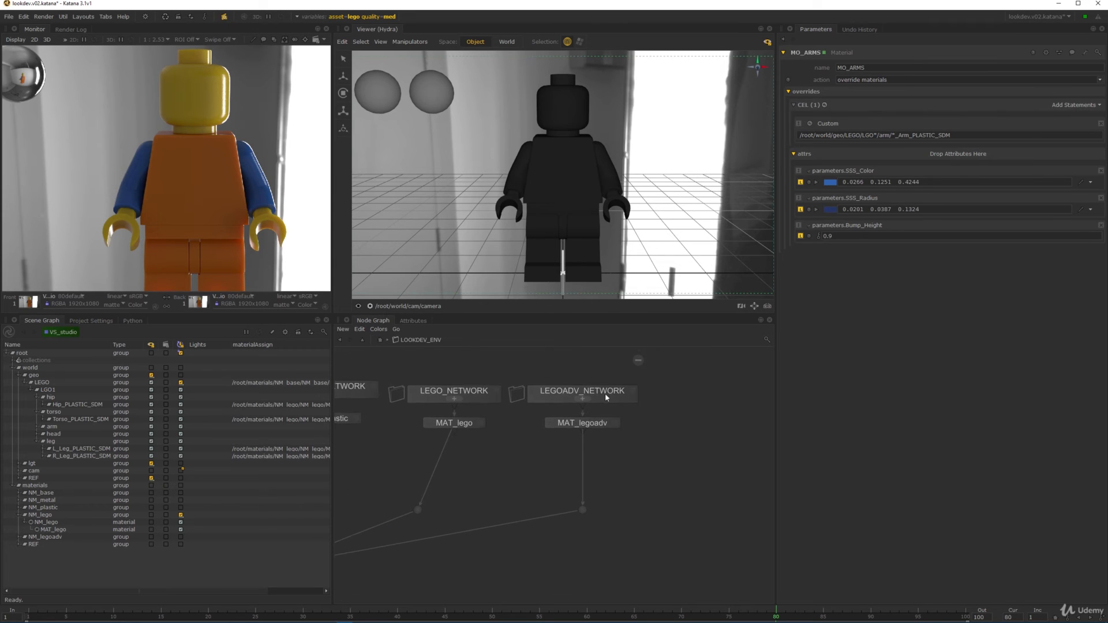
{"action": "scroll", "coordinate": [574, 418], "scroll_direction": "up", "scroll_amount": 2}
- Step inside LEGOADV_NETWORK and frame its shading nodes
{"action": "middle_click", "coordinate": [593, 417], "text": "ctrl"}
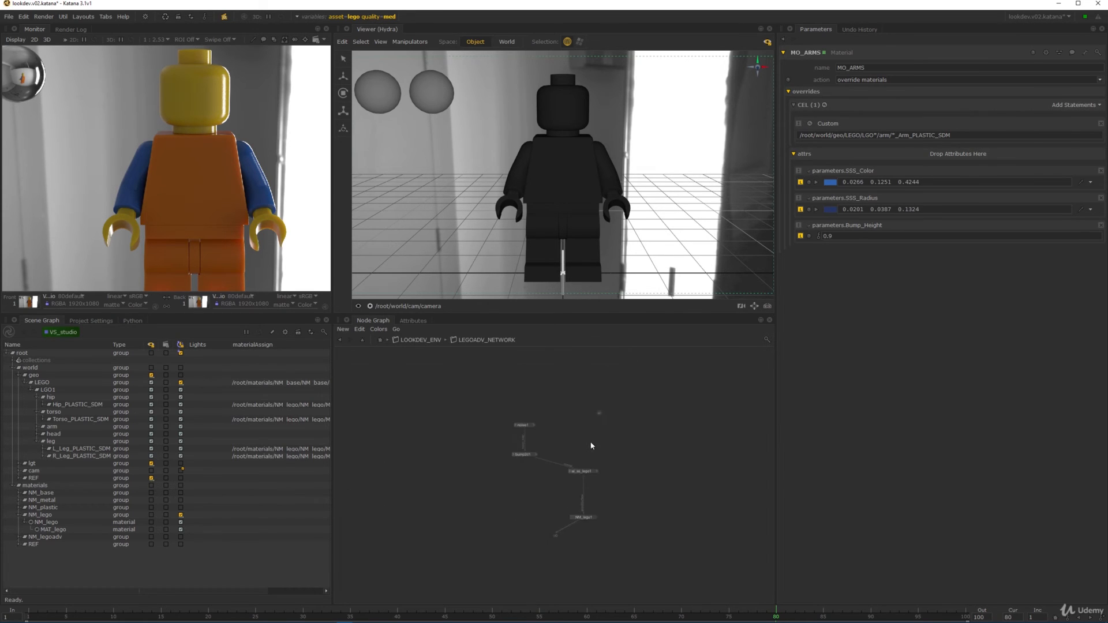
{"action": "left_click_drag", "start_coordinate": [413, 376], "coordinate": [488, 489]}
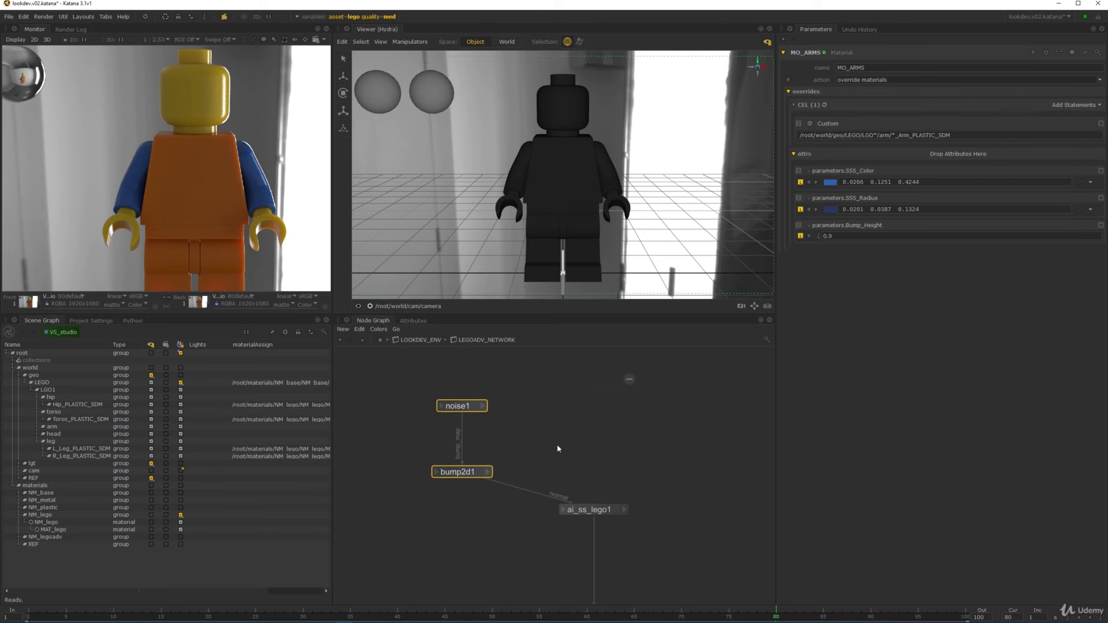
{"action": "left_click", "coordinate": [555, 445]}
{"action": "scroll", "coordinate": [605, 430], "scroll_direction": "up", "scroll_amount": 1}
{"action": "middle_click_drag", "start_coordinate": [605, 430], "coordinate": [584, 440]}
{"action": "scroll", "coordinate": [584, 441], "scroll_direction": "up", "scroll_amount": 2}
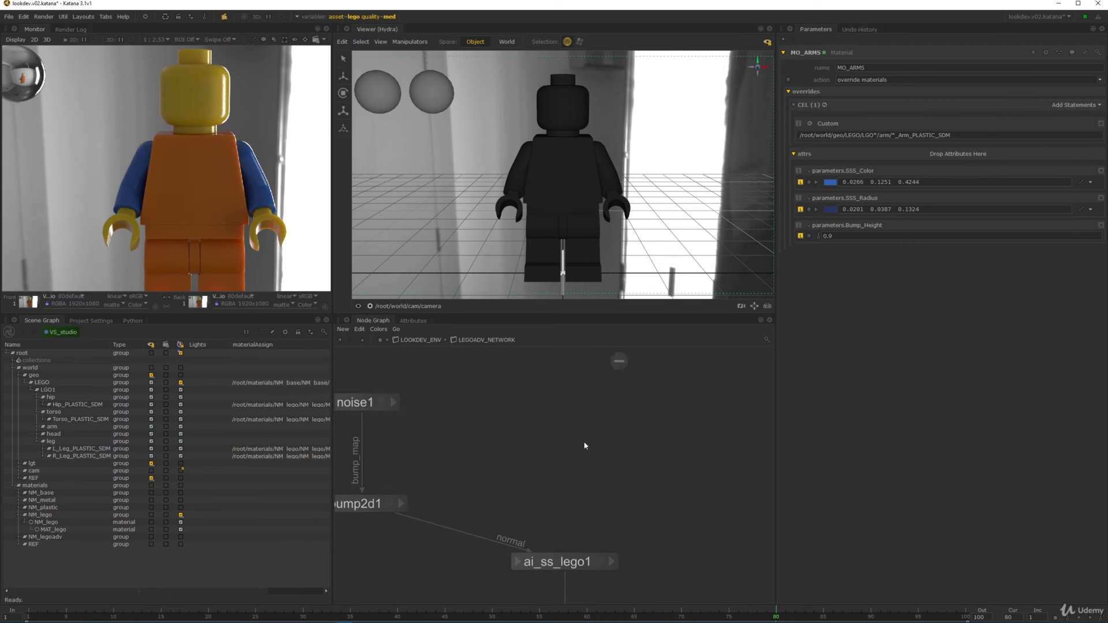
{"action": "scroll", "coordinate": [579, 438], "scroll_direction": "down", "scroll_amount": 2}
- Create an image texture node and place it above the network
{"action": "key", "text": "Tab"}
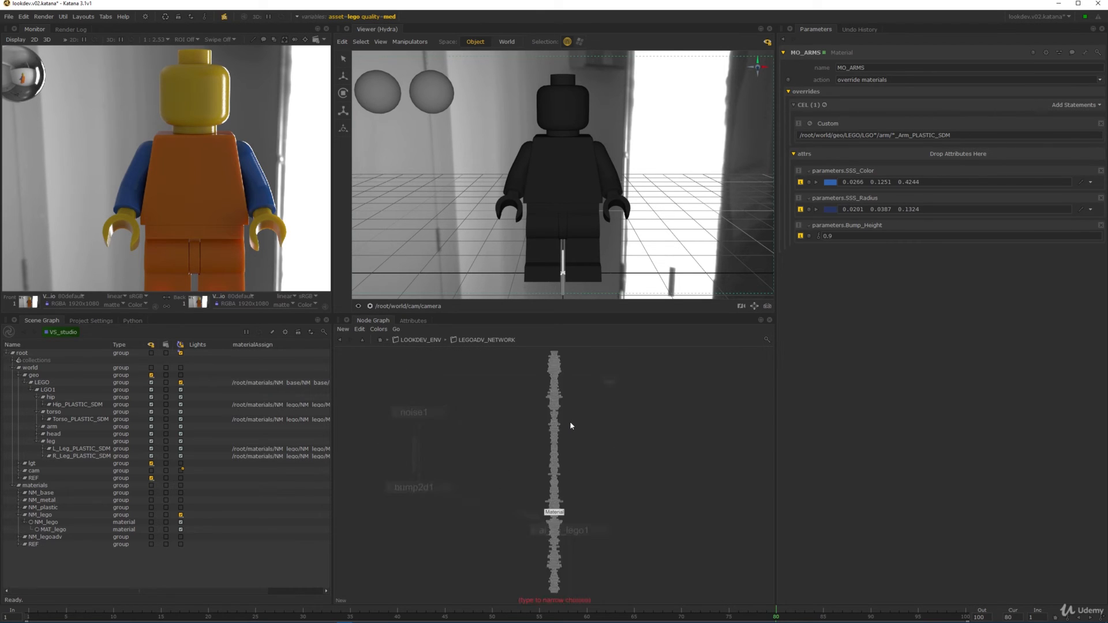
{"action": "type", "text": "bump2d"}
{"action": "type", "text": "file"}
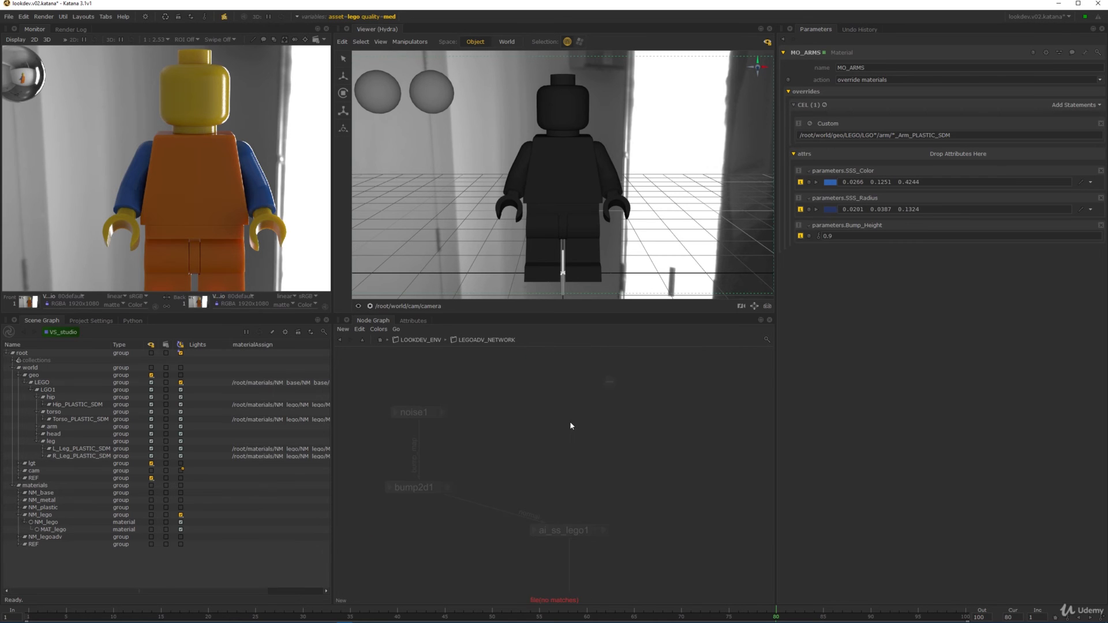
{"action": "key", "text": "BackSpace"}
{"action": "key", "text": "BackSpace"}
{"action": "key", "text": "BackSpace"}
{"action": "key", "text": "BackSpace"}
{"action": "type", "text": "foil"}
{"action": "key", "text": "BackSpace"}
{"action": "key", "text": "BackSpace"}
{"action": "key", "text": "BackSpace"}
{"action": "key", "text": "BackSpace"}
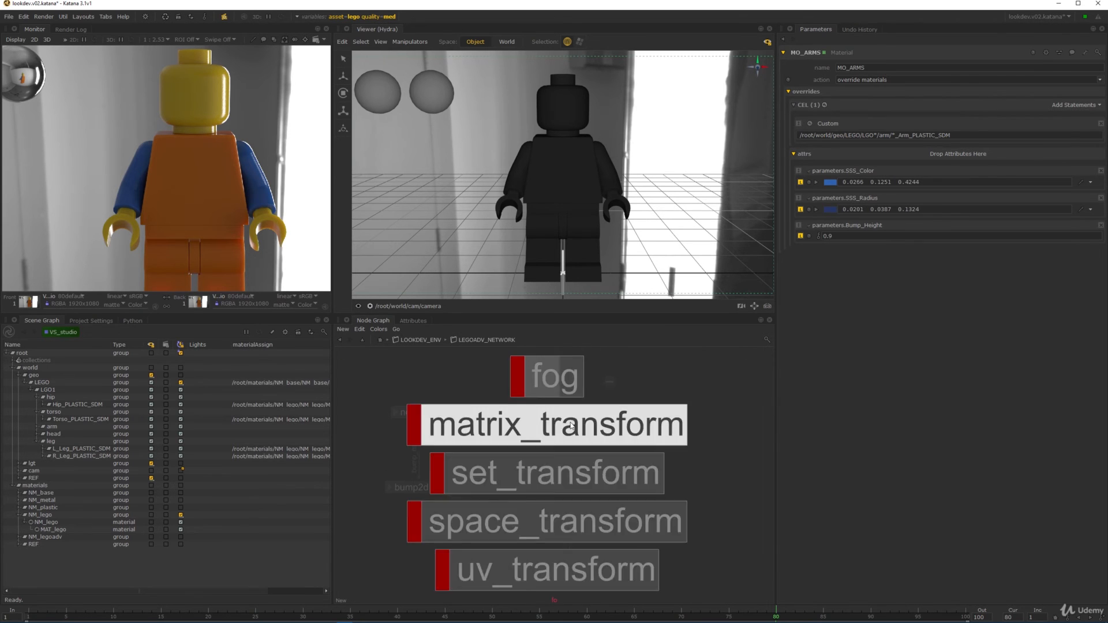
{"action": "type", "text": "image"}
{"action": "key", "text": "Return"}
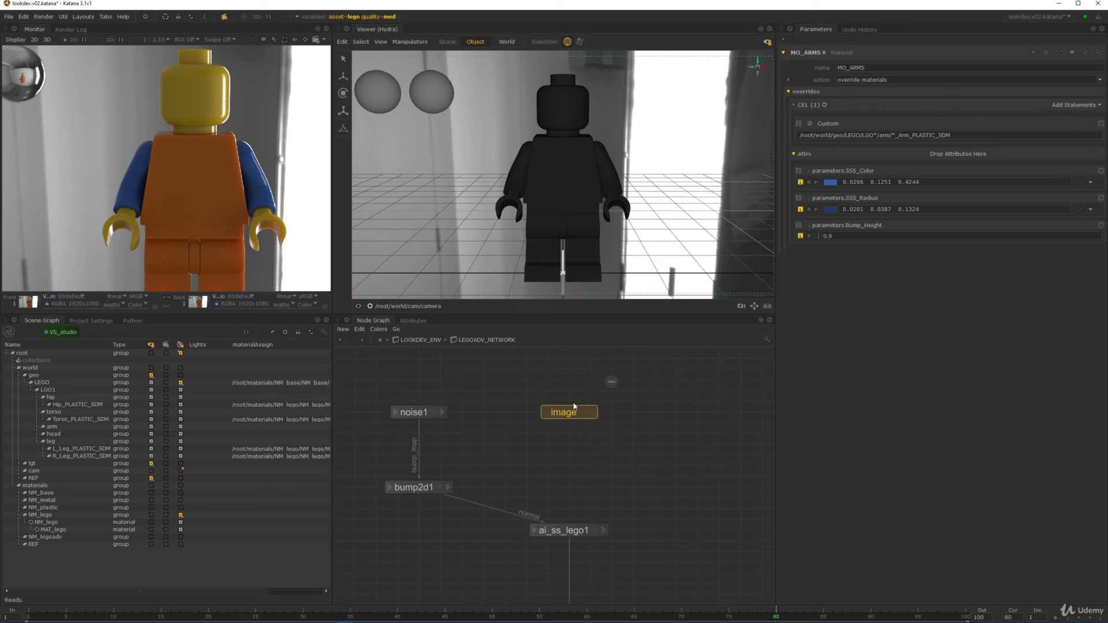
{"action": "left_click", "coordinate": [570, 393]}
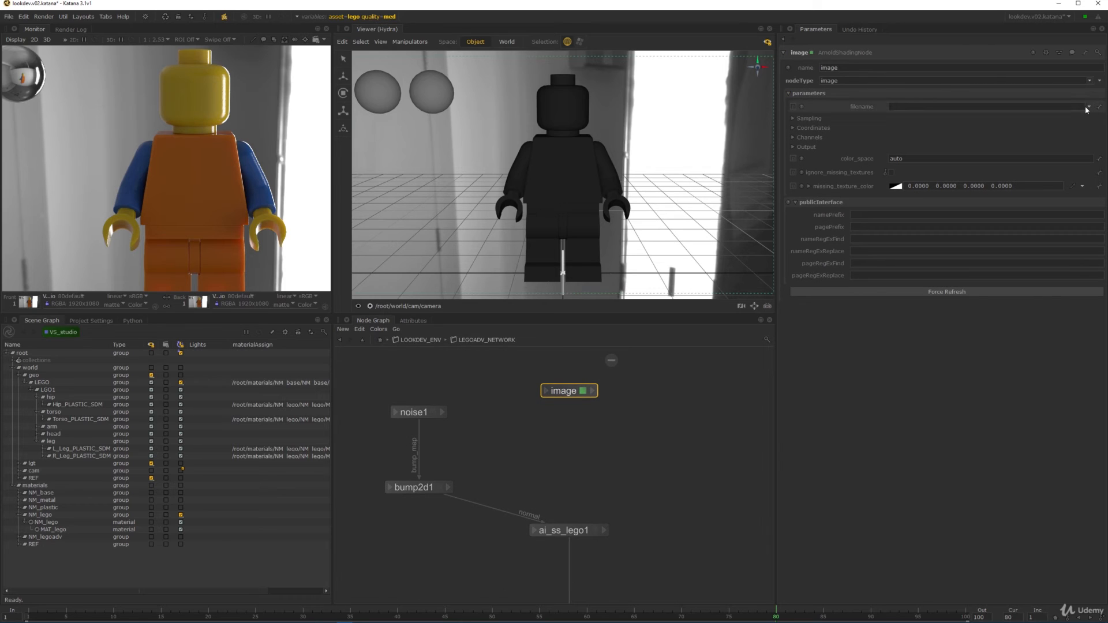
- Browse the filename to source/lego and pick 3626d571.1001.png
{"action": "left_click", "coordinate": [1088, 106]}
{"action": "left_click", "coordinate": [1042, 118]}
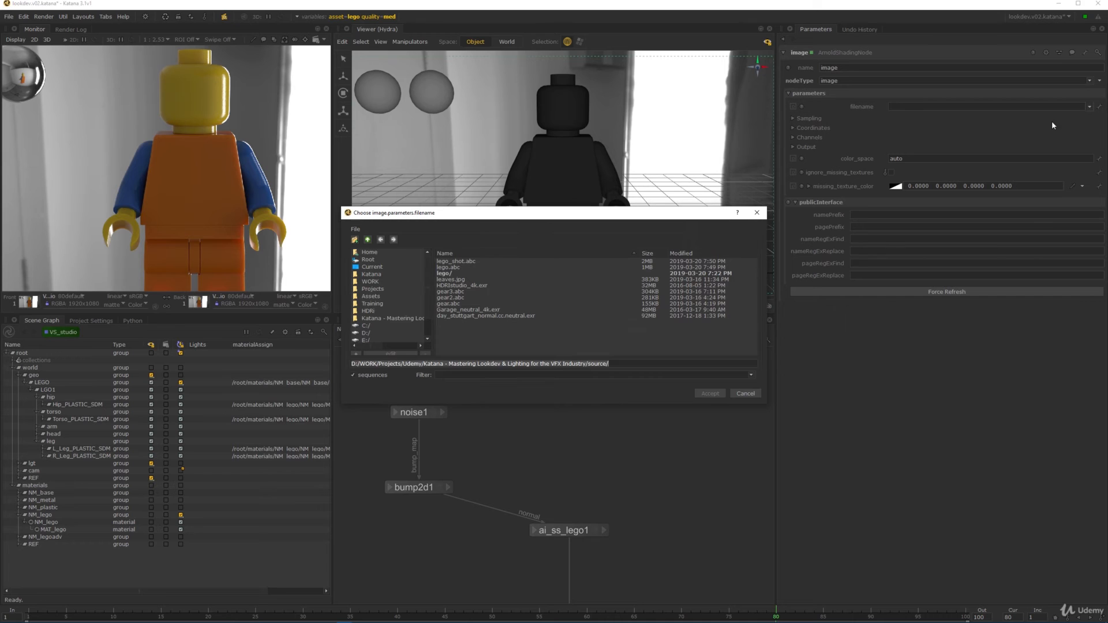
{"action": "left_click", "coordinate": [405, 325]}
{"action": "left_click", "coordinate": [398, 318]}
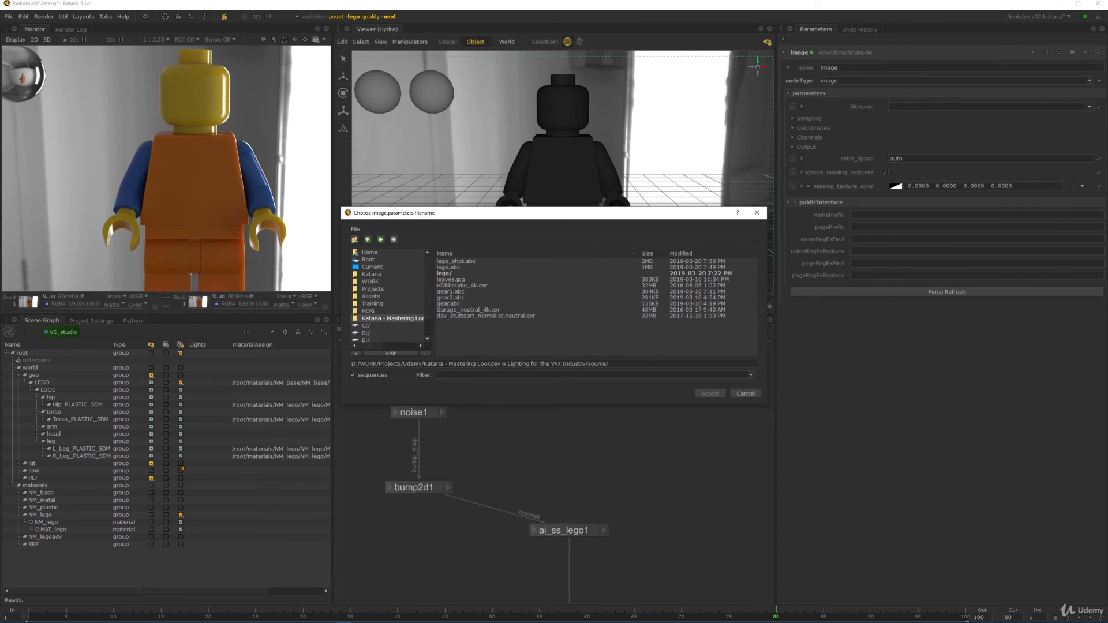
{"action": "double_click", "coordinate": [456, 273]}
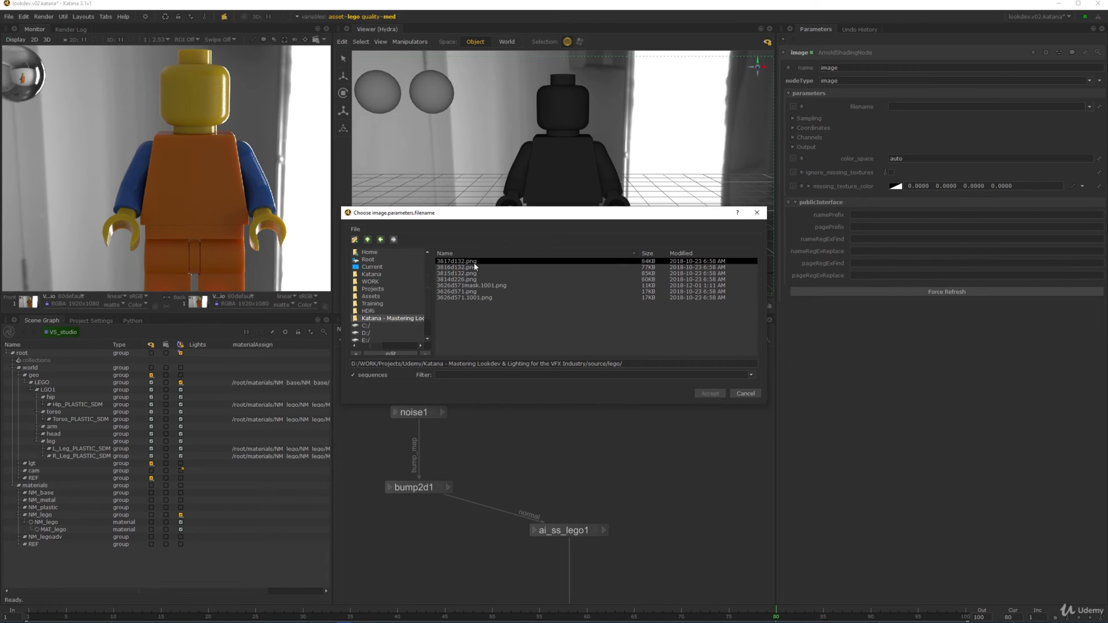
{"action": "left_click", "coordinate": [486, 300]}
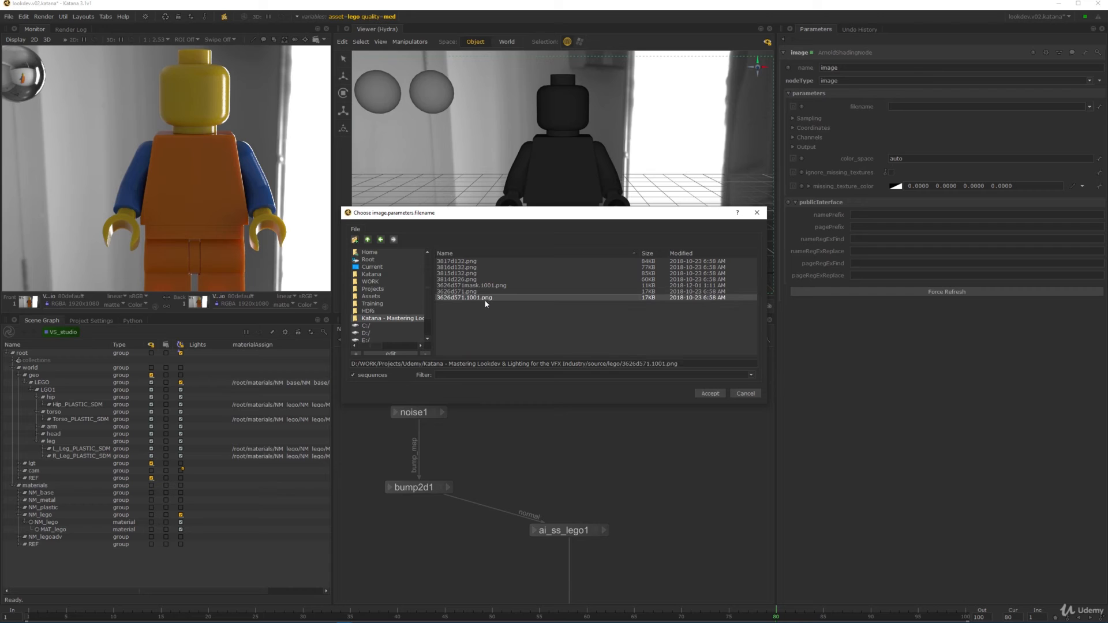
- Accept the texture file and rename the image node to face_image
{"action": "left_click", "coordinate": [711, 394]}
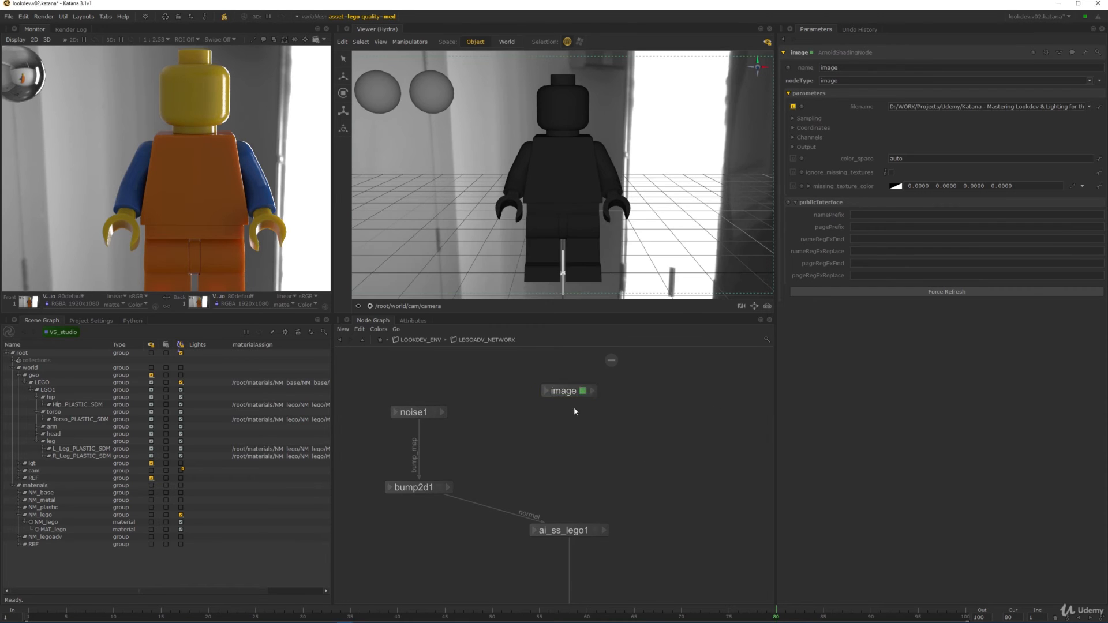
{"action": "double_click", "coordinate": [570, 391]}
{"action": "key", "text": "BackSpace"}
{"action": "key", "text": "BackSpace"}
{"action": "key", "text": "BackSpace"}
{"action": "key", "text": "BackSpace"}
{"action": "key", "text": "BackSpace"}
{"action": "type", "text": "face_image"}
{"action": "key", "text": "Return"}
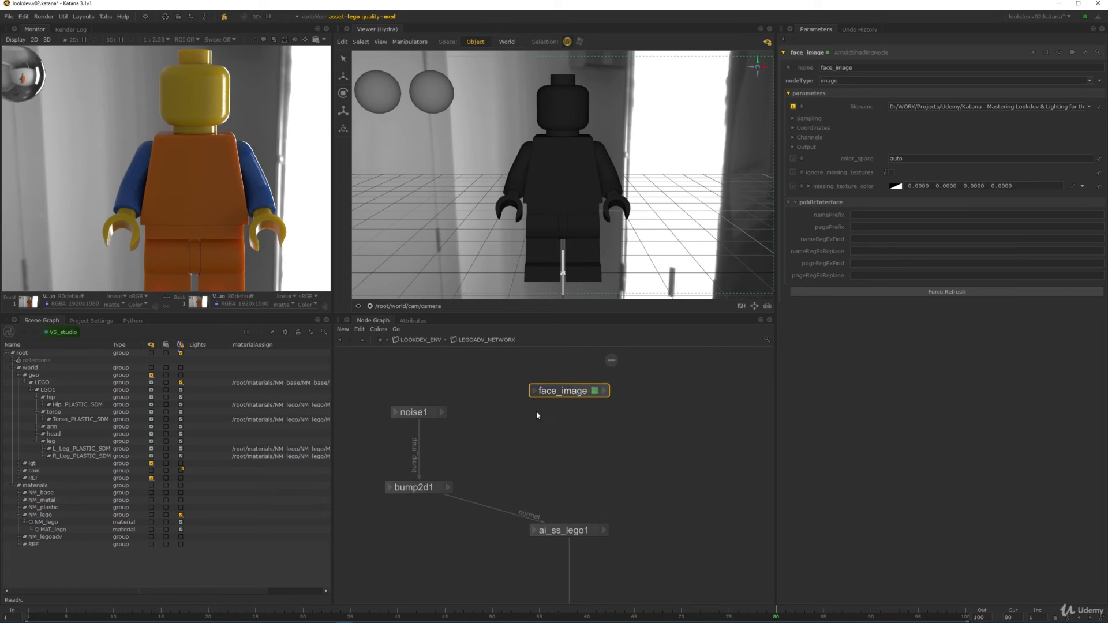
- Wire face_image's out.r channel into ai_ss_lego1's subsurface_color input
{"action": "left_click", "coordinate": [602, 392]}
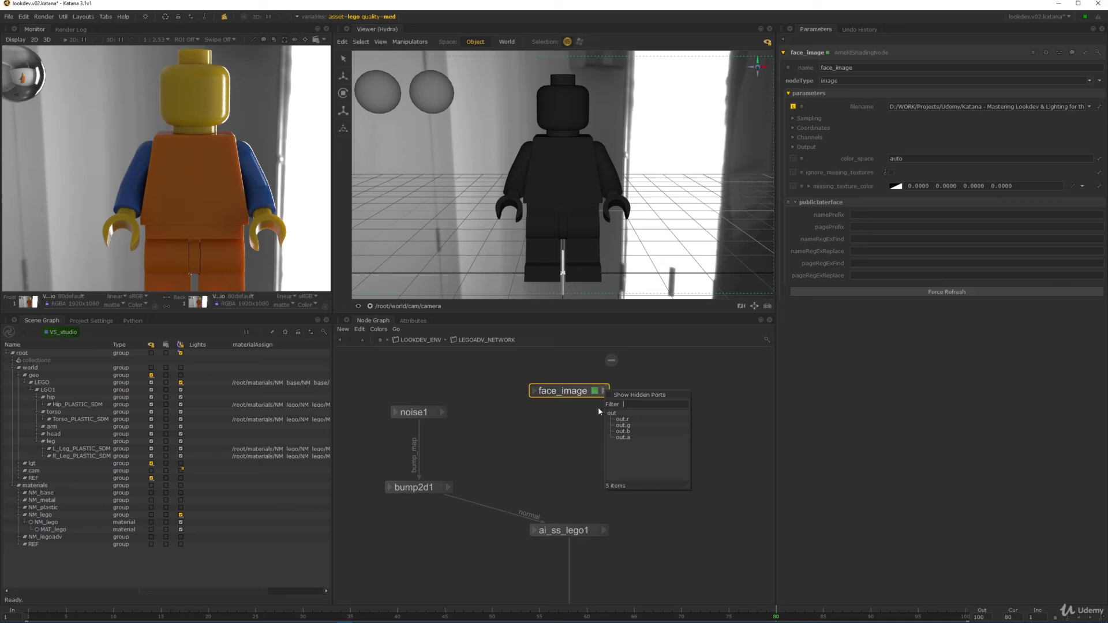
{"action": "left_click", "coordinate": [627, 418]}
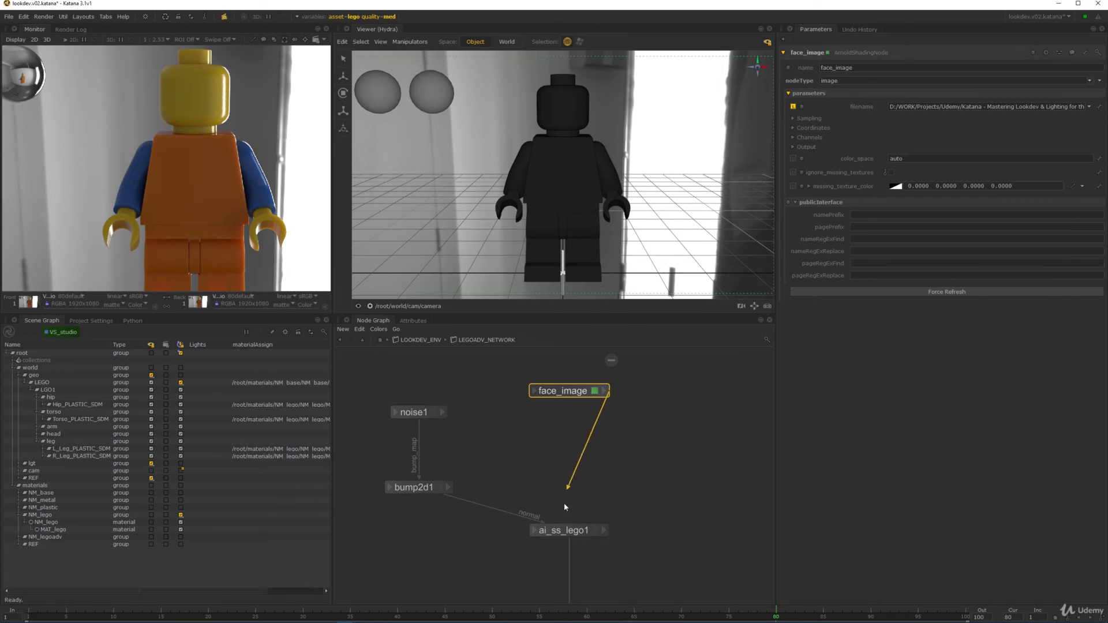
{"action": "left_click", "coordinate": [541, 533]}
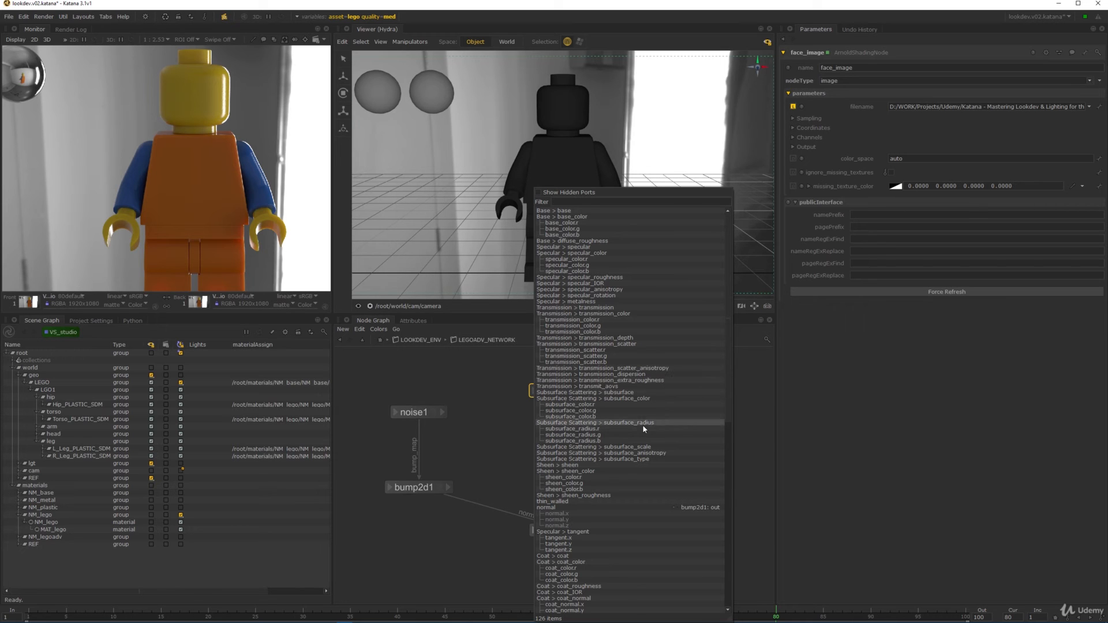
{"action": "left_click", "coordinate": [608, 398]}
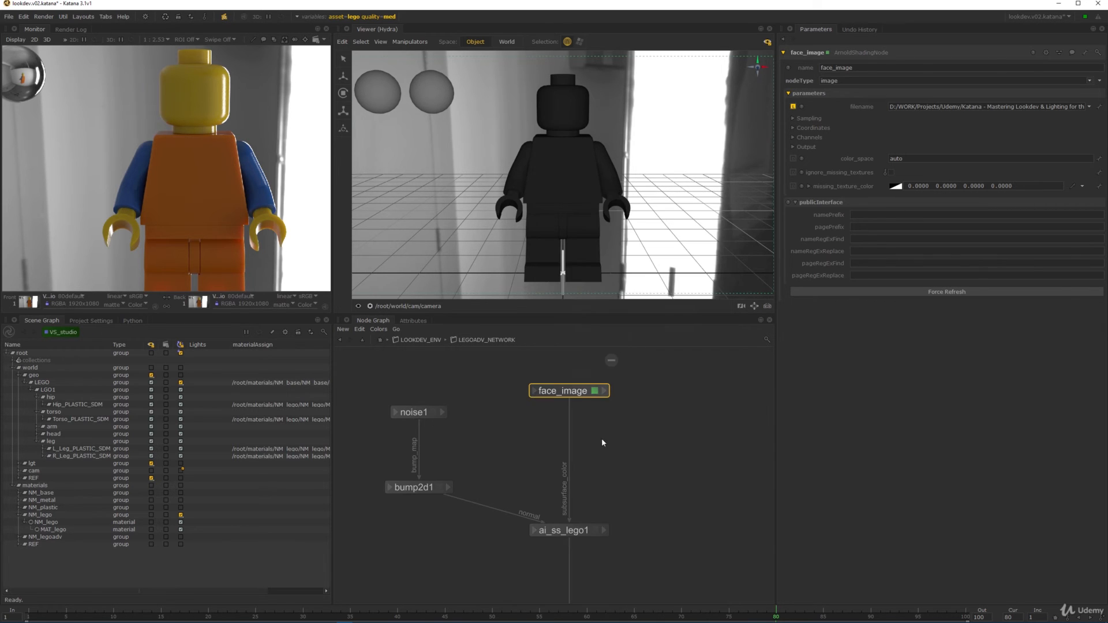
{"action": "scroll", "coordinate": [638, 404], "scroll_direction": "down", "scroll_amount": 6}
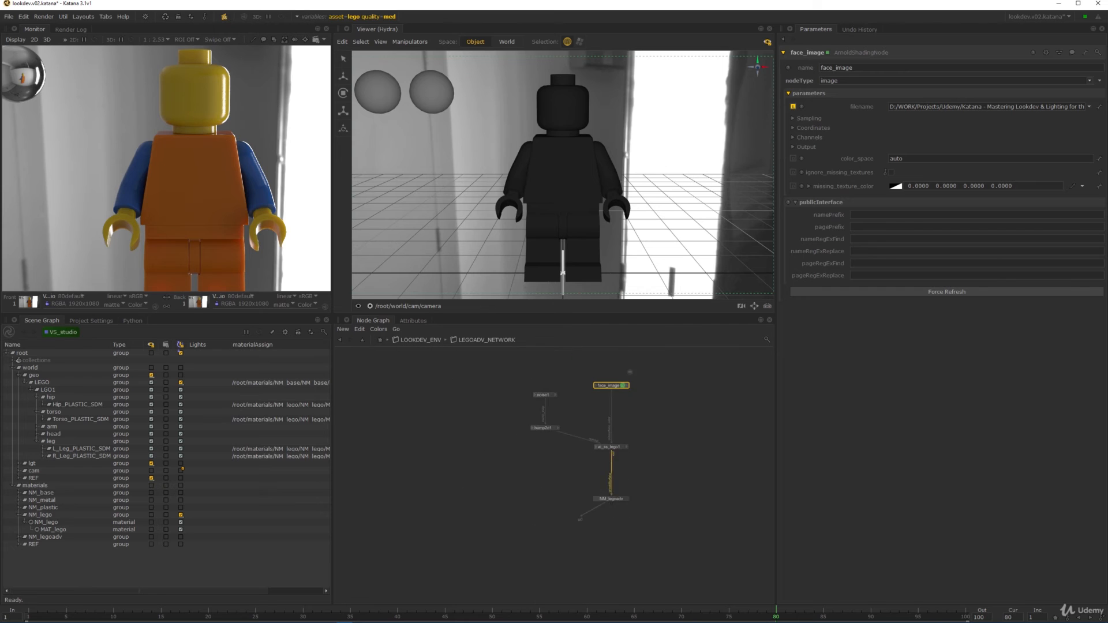
- In MATERIAL_ASSIGN_STACK, duplicate MA_lego and name the copy MA_legoadv
{"action": "left_click", "coordinate": [381, 341]}
{"action": "scroll", "coordinate": [561, 442], "scroll_direction": "up", "scroll_amount": 5}
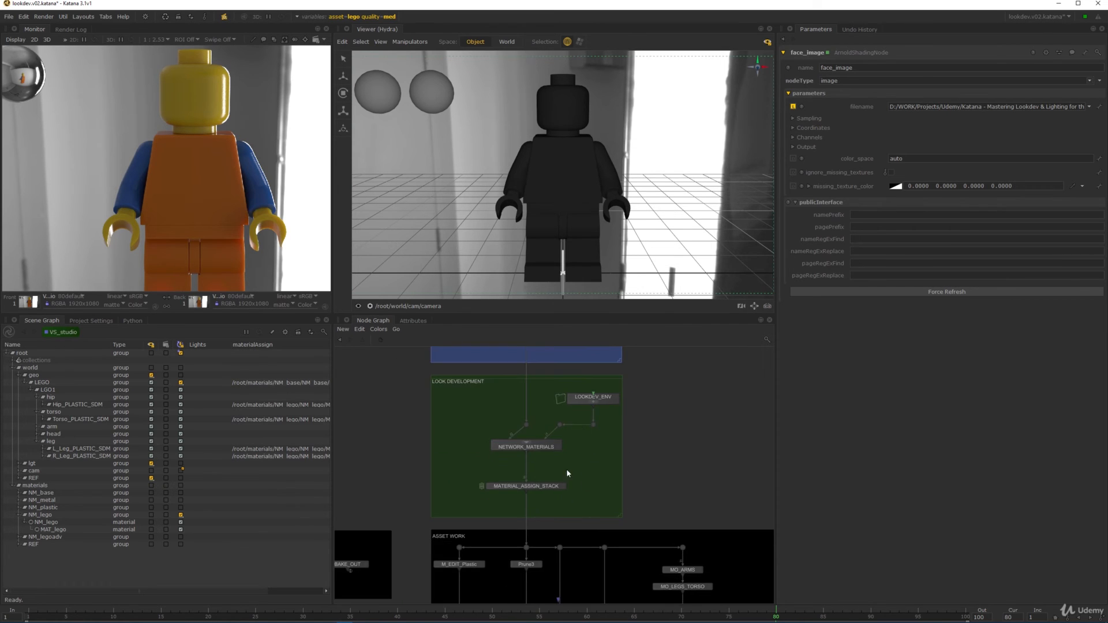
{"action": "key", "text": "e"}
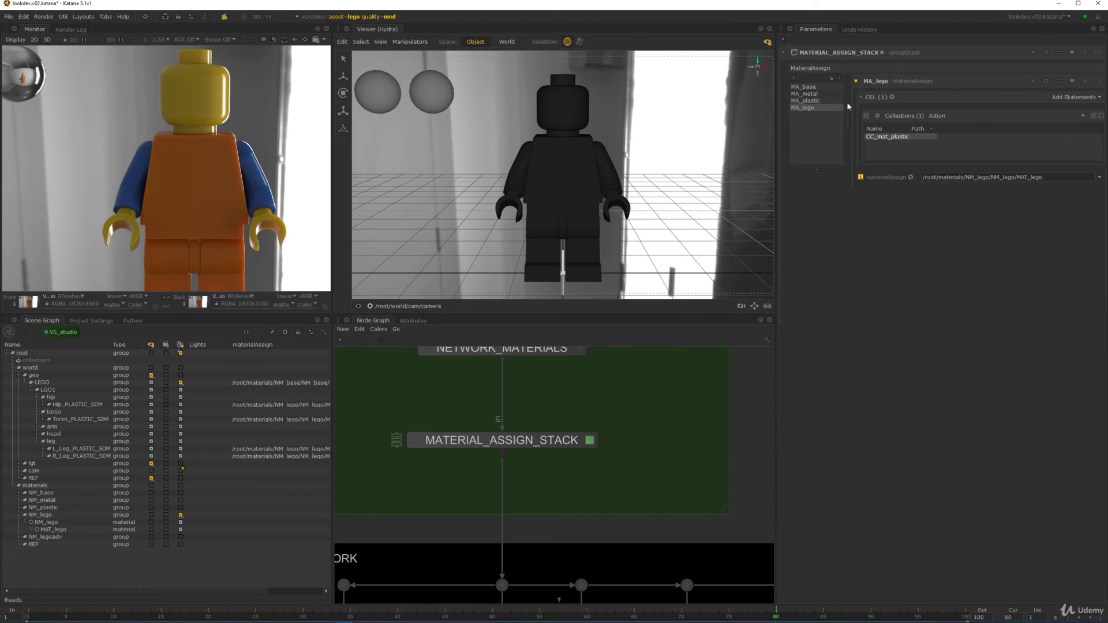
{"action": "right_click", "coordinate": [810, 109]}
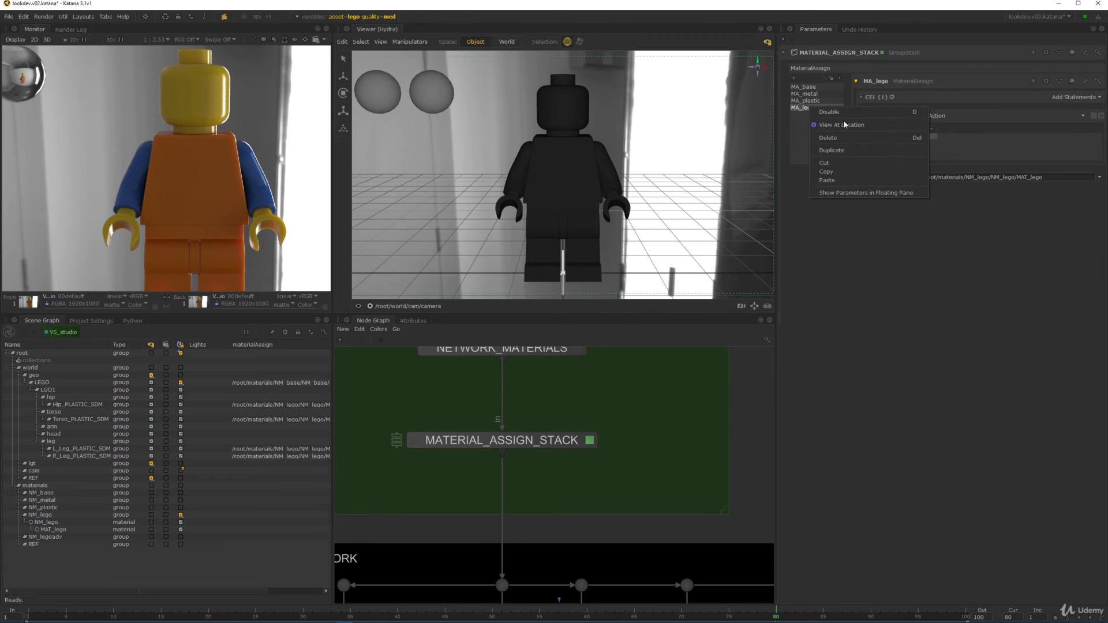
{"action": "left_click", "coordinate": [844, 152]}
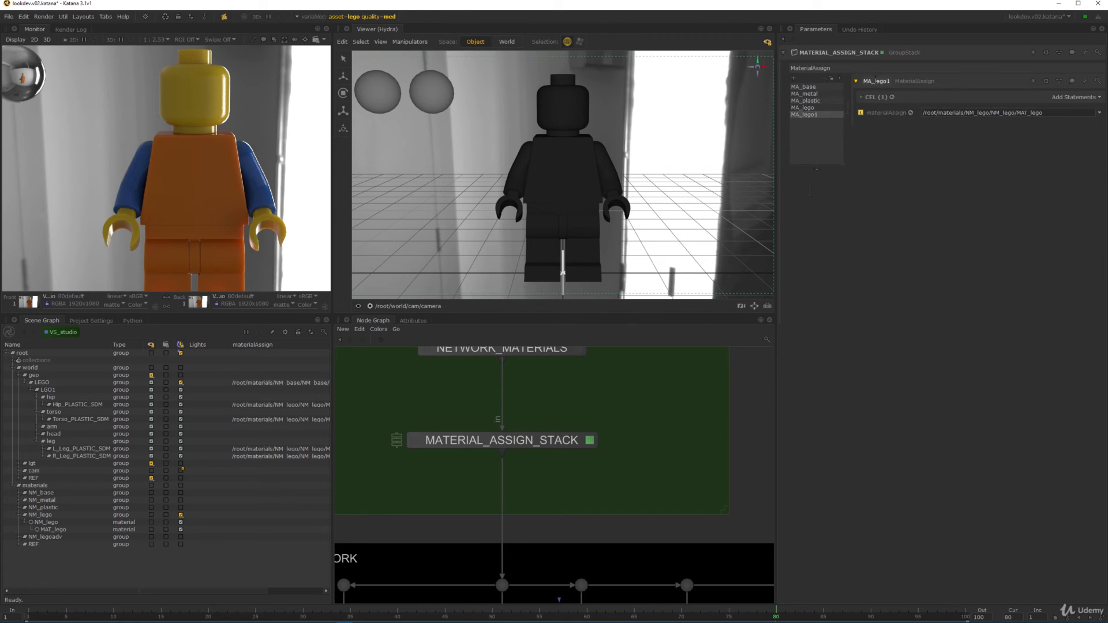
{"action": "type", "text": "_"}
{"action": "key", "text": "BackSpace"}
{"action": "type", "text": "adv"}
{"action": "key", "text": "Return"}
- Replace the collection statement with a Paths statement holding Head_PLASTIC_SDM
{"action": "left_click", "coordinate": [863, 98]}
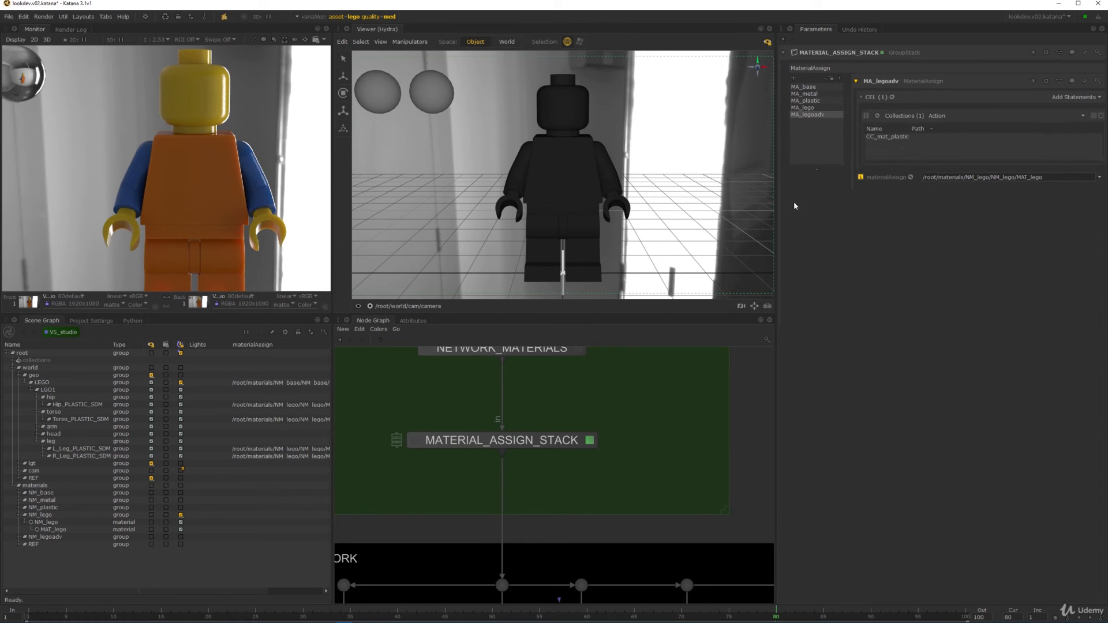
{"action": "left_click", "coordinate": [37, 433]}
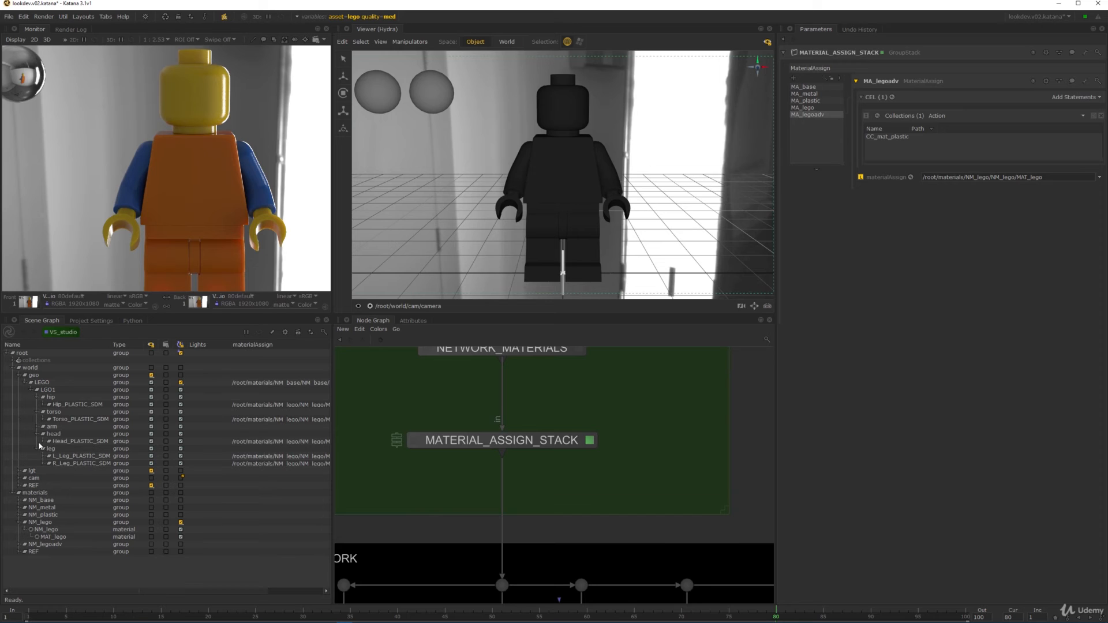
{"action": "left_click", "coordinate": [53, 434]}
{"action": "left_click", "coordinate": [95, 442]}
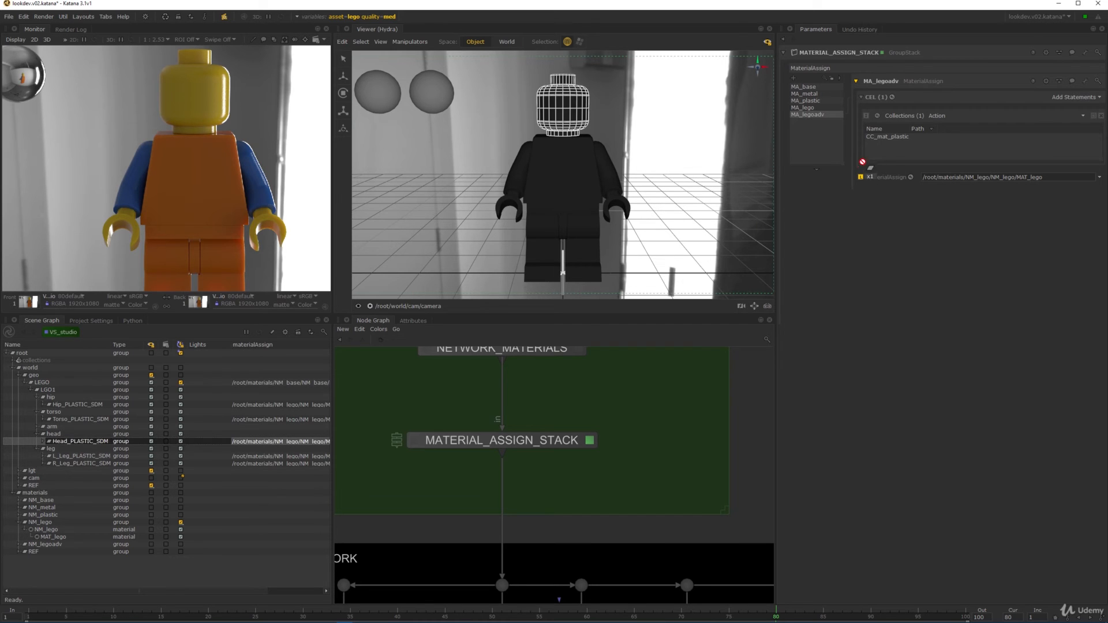
{"action": "left_click", "coordinate": [1079, 98]}
{"action": "left_click", "coordinate": [1074, 108]}
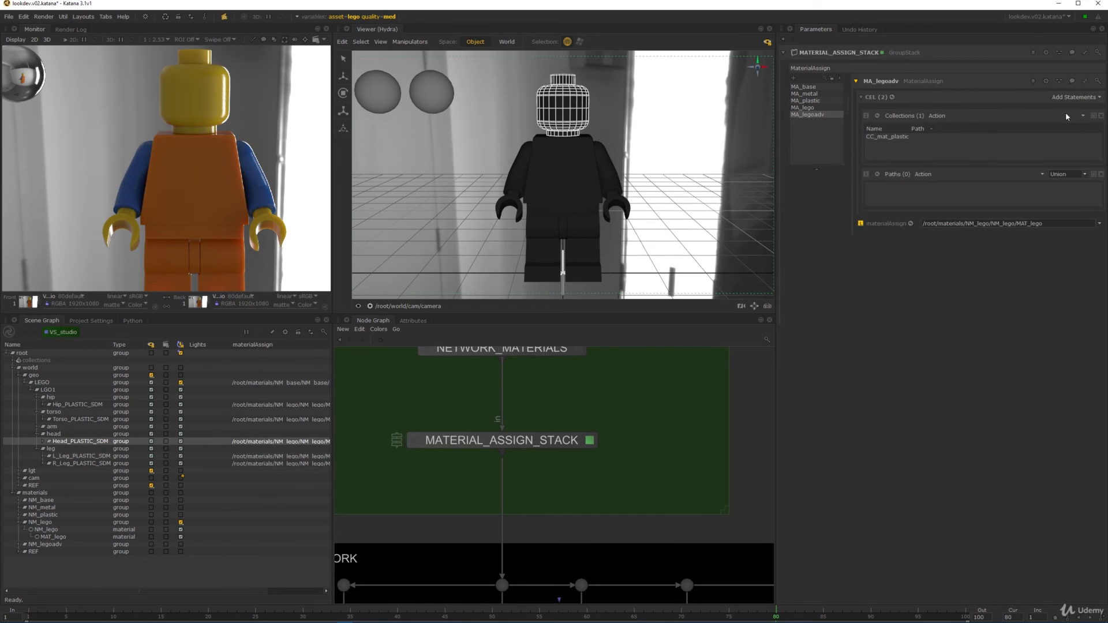
{"action": "left_click", "coordinate": [1101, 116]}
{"action": "left_click_drag", "start_coordinate": [97, 442], "coordinate": [915, 146]}
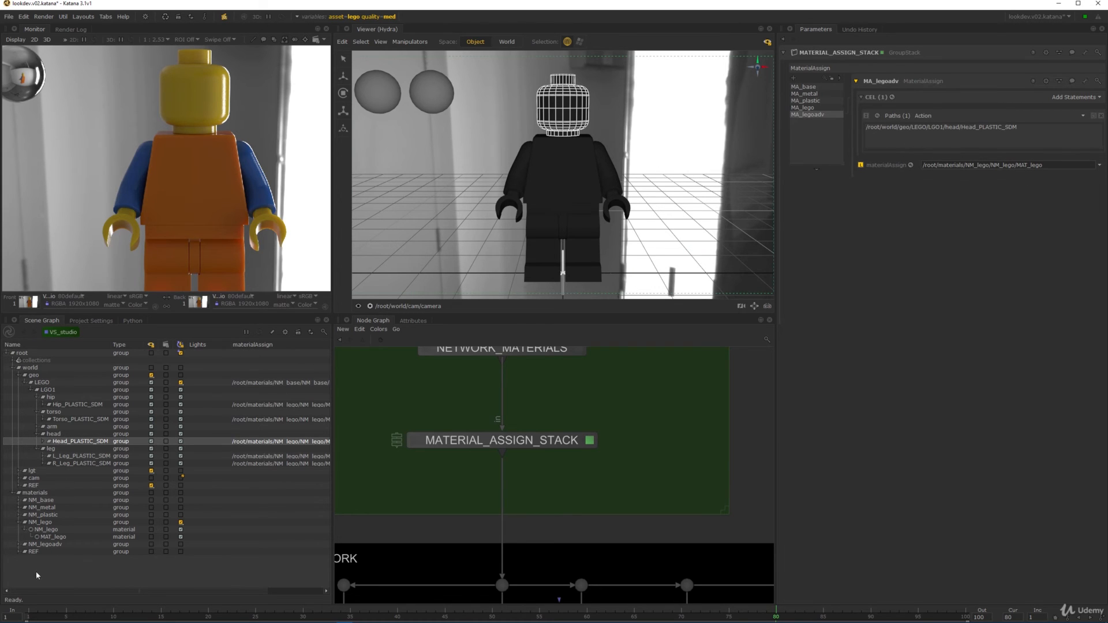
- Assign MAT_legoadv from NM_legoadv as MA_legoadv's material
{"action": "left_click", "coordinate": [19, 544]}
{"action": "left_click", "coordinate": [24, 552]}
{"action": "left_click_drag", "start_coordinate": [55, 560], "coordinate": [887, 169]}
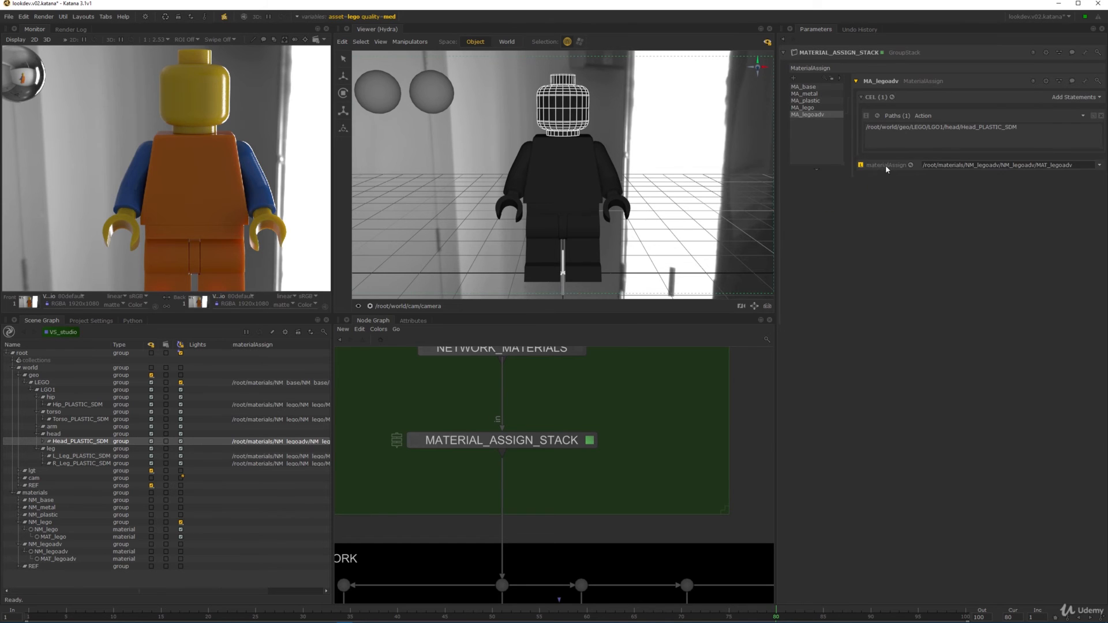
{"action": "key", "text": "space"}
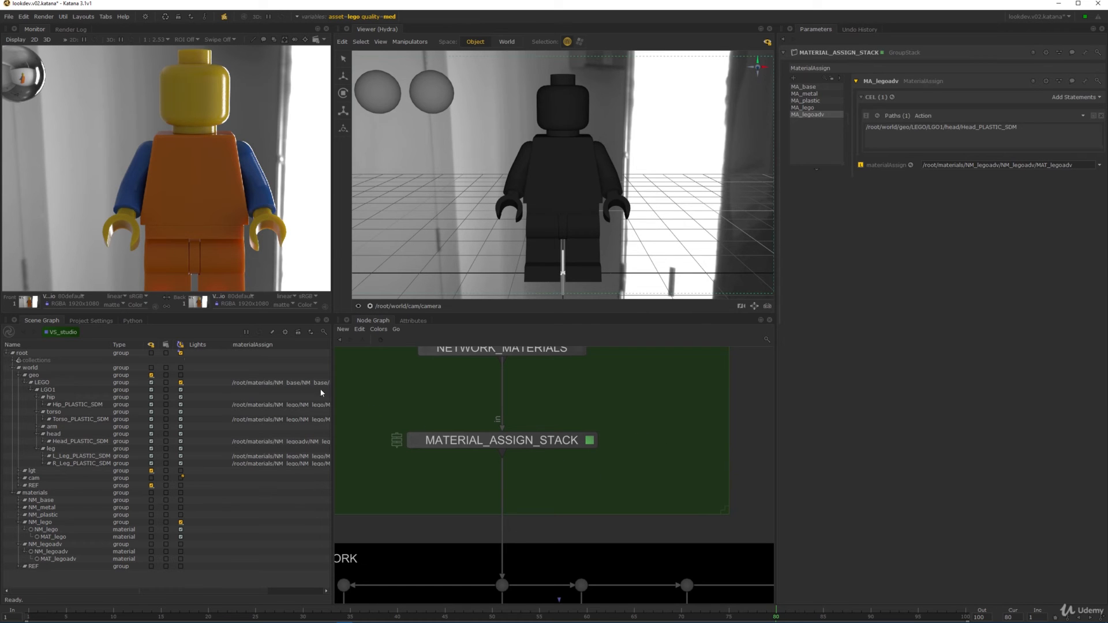
{"action": "scroll", "coordinate": [517, 476], "scroll_direction": "down", "scroll_amount": 6}
{"action": "scroll", "coordinate": [518, 476], "scroll_direction": "up", "scroll_amount": 6}
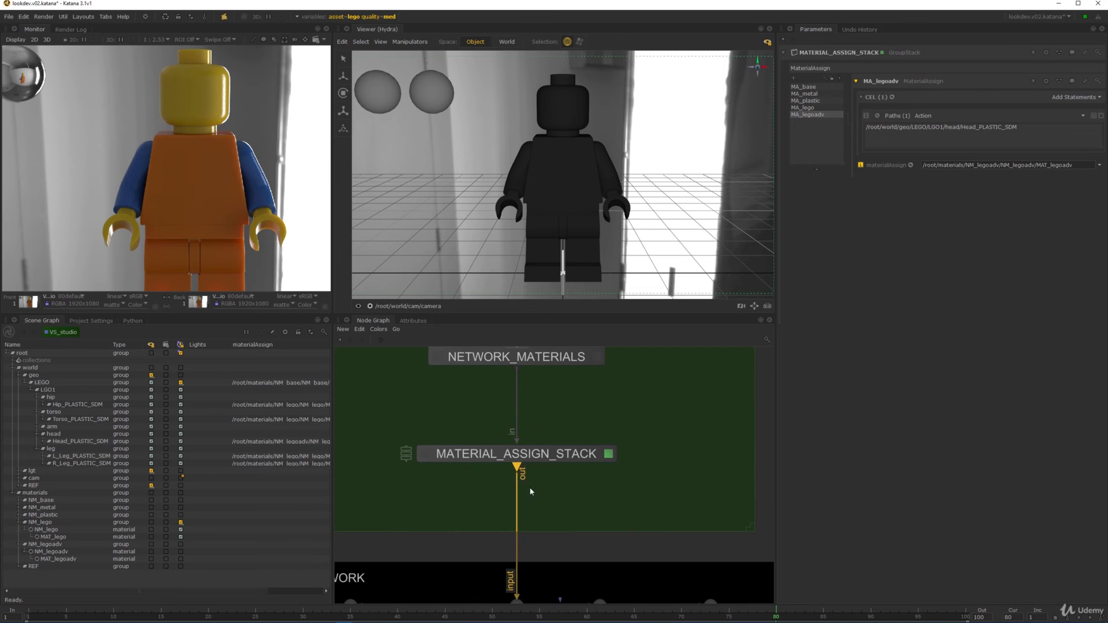
{"action": "left_click_drag", "start_coordinate": [149, 90], "coordinate": [249, 195]}
{"action": "scroll", "coordinate": [498, 546], "scroll_direction": "down", "scroll_amount": 5}
{"action": "middle_click_drag", "start_coordinate": [497, 547], "coordinate": [564, 432]}
{"action": "middle_click_drag", "start_coordinate": [654, 598], "coordinate": [612, 364]}
{"action": "middle_click_drag", "start_coordinate": [598, 574], "coordinate": [601, 323]}
{"action": "middle_click_drag", "start_coordinate": [572, 599], "coordinate": [563, 347]}
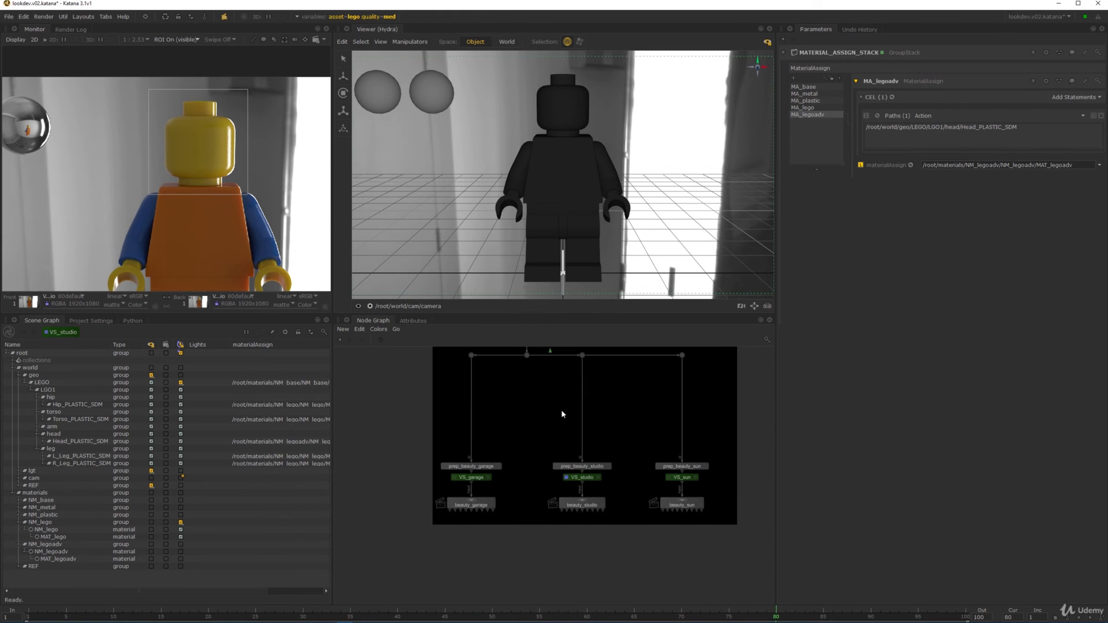
{"action": "right_click", "coordinate": [72, 335]}
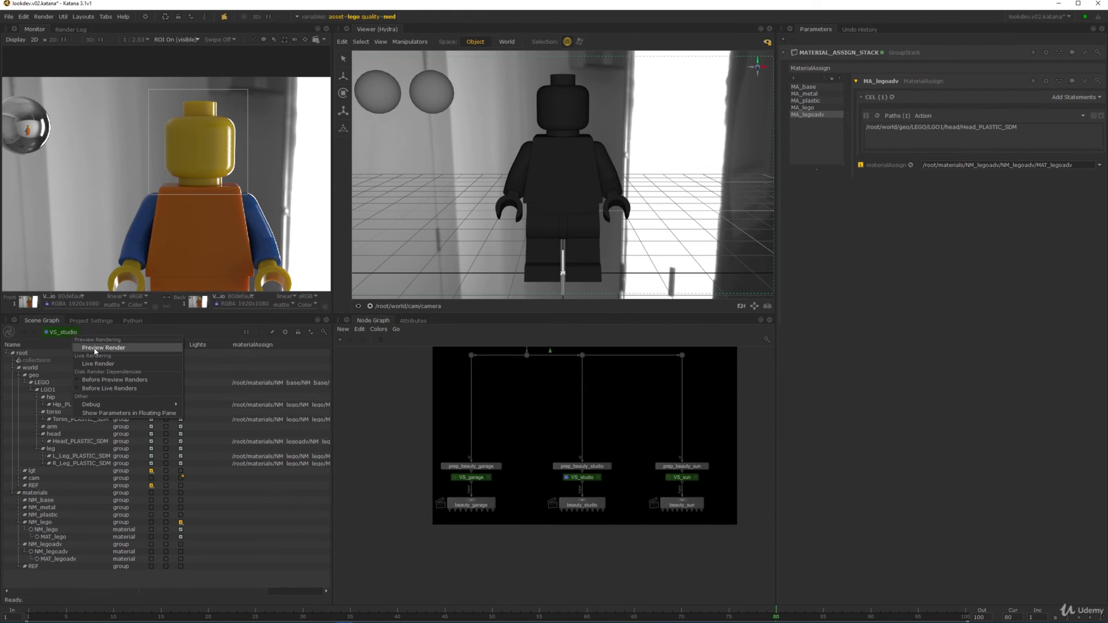
{"action": "left_click", "coordinate": [94, 348]}
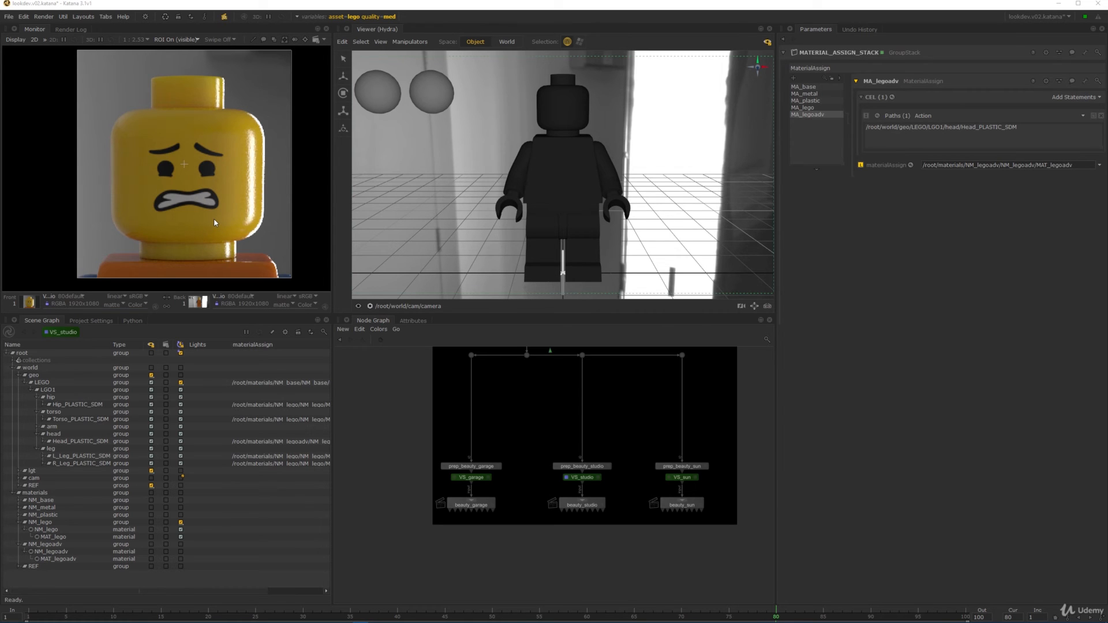
{"action": "scroll", "coordinate": [224, 206], "scroll_direction": "up", "scroll_amount": 4}
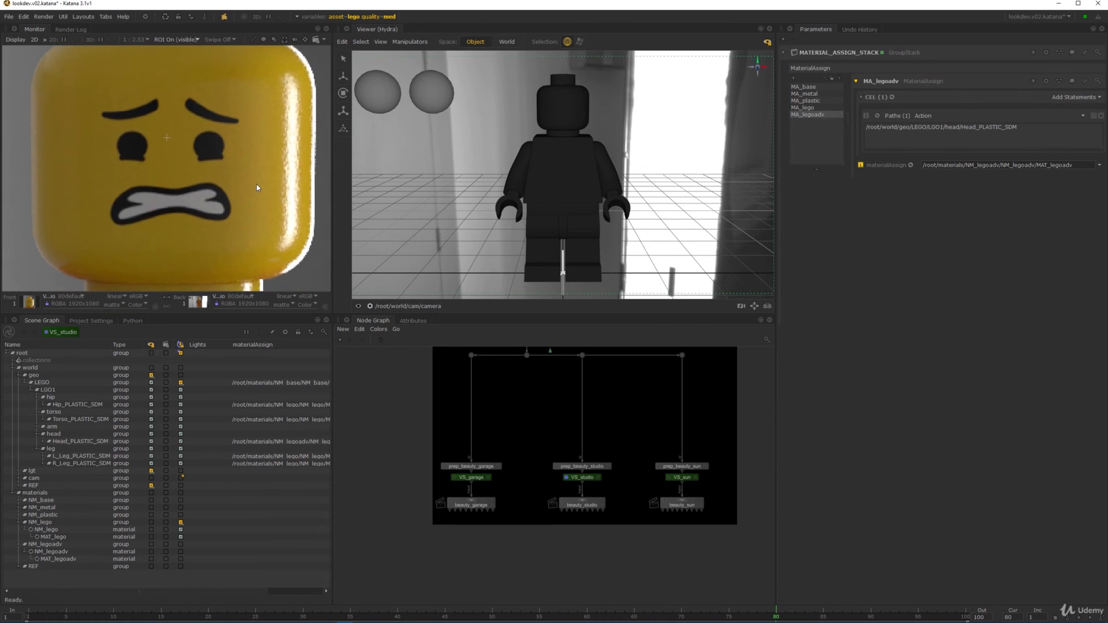
{"action": "scroll", "coordinate": [259, 181], "scroll_direction": "down", "scroll_amount": 2}
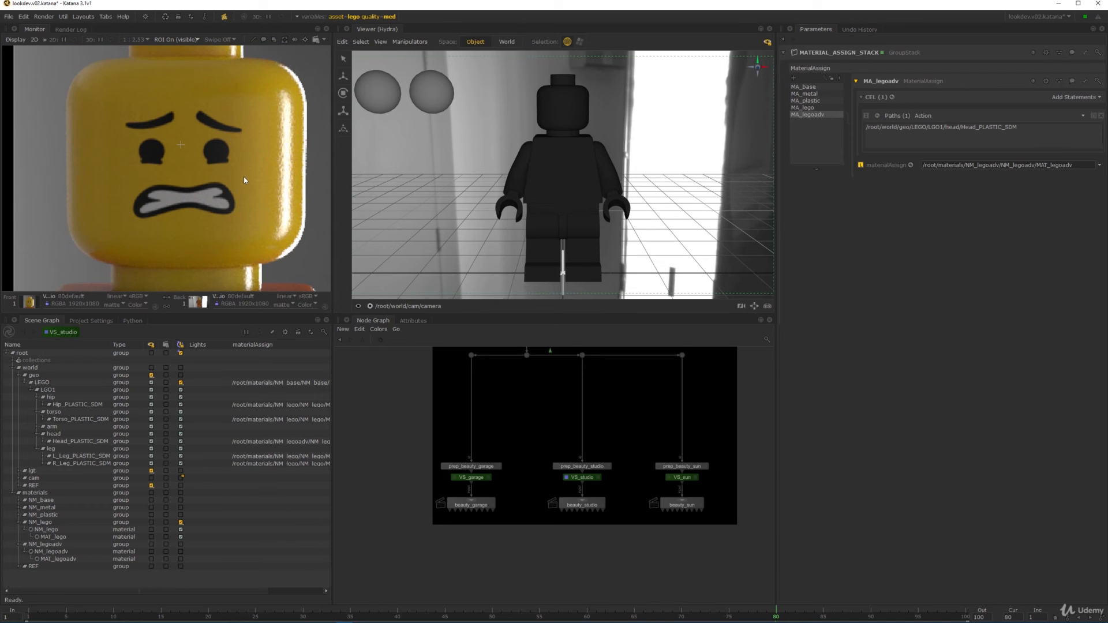
{"action": "mouse_move", "coordinate": [235, 174]}
{"action": "middle_mouse_down"}
{"action": "mouse_move", "coordinate": [232, 214]}
{"action": "mouse_move", "coordinate": [220, 183]}
{"action": "middle_mouse_up"}
{"action": "scroll", "coordinate": [232, 214], "scroll_direction": "down", "scroll_amount": 1}
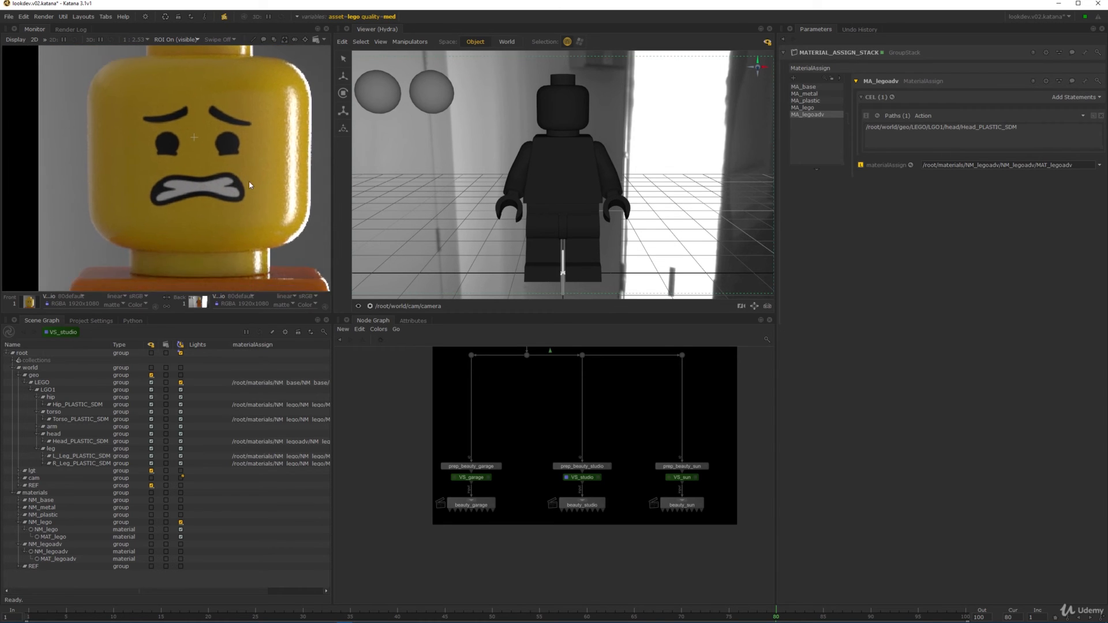
{"action": "scroll", "coordinate": [220, 183], "scroll_direction": "down", "scroll_amount": 2}
{"action": "middle_click_drag", "start_coordinate": [579, 412], "coordinate": [559, 484]}
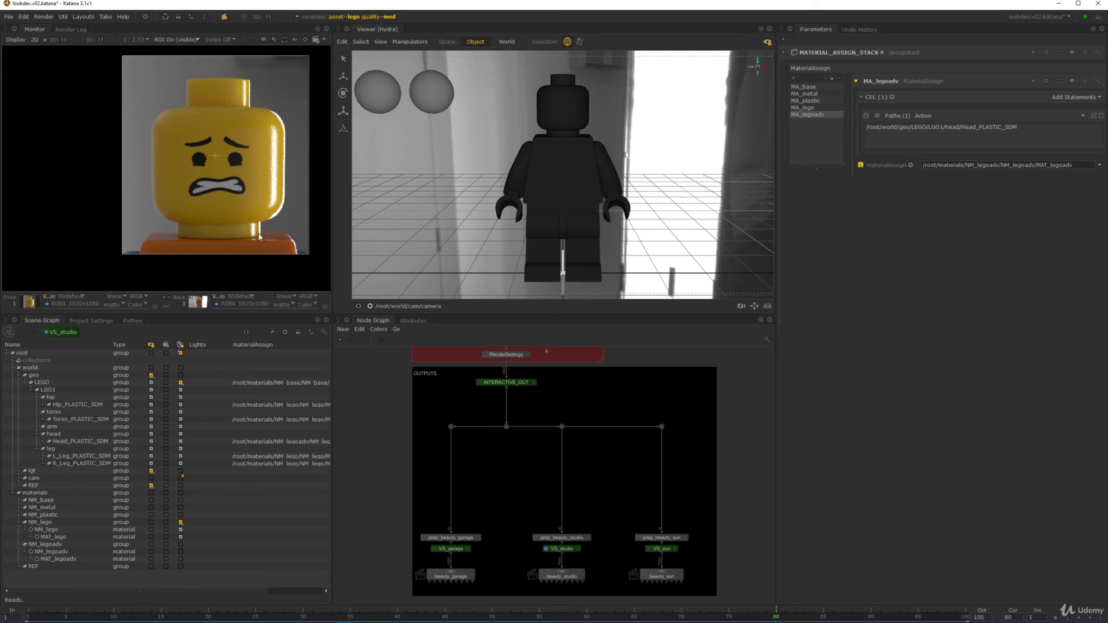
{"action": "middle_click_drag", "start_coordinate": [248, 206], "coordinate": [240, 173]}
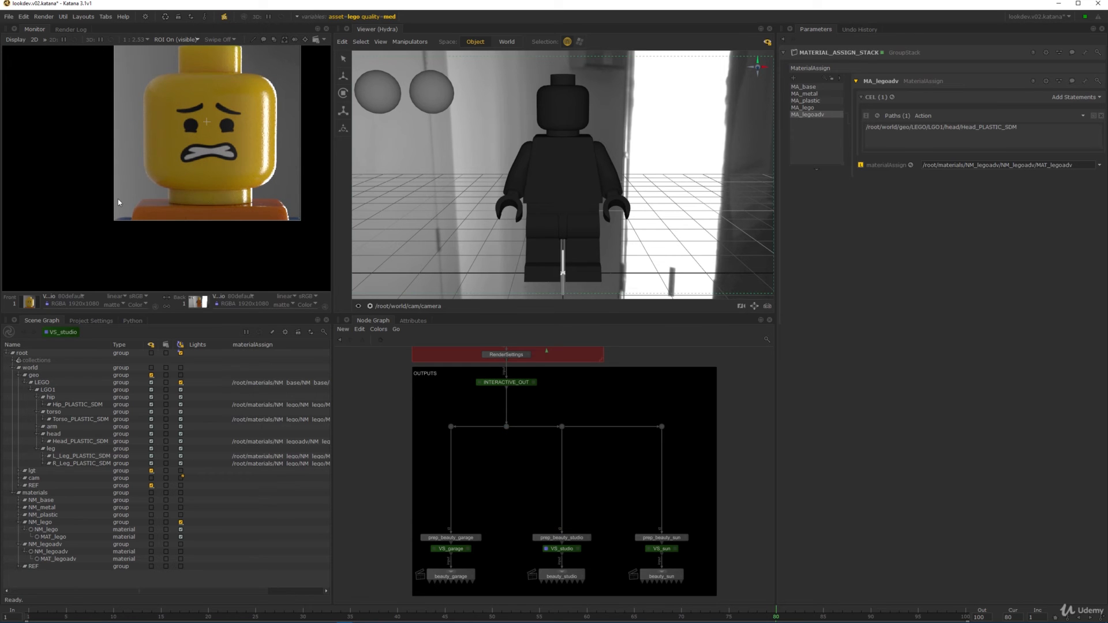
- Browse the Node Graph past RENDER SETTINGS, LIGHTING SETUP, MO_ARMS and MATERIAL_ASSIGN_STACK
{"action": "middle_click_drag", "start_coordinate": [616, 386], "coordinate": [570, 539]}
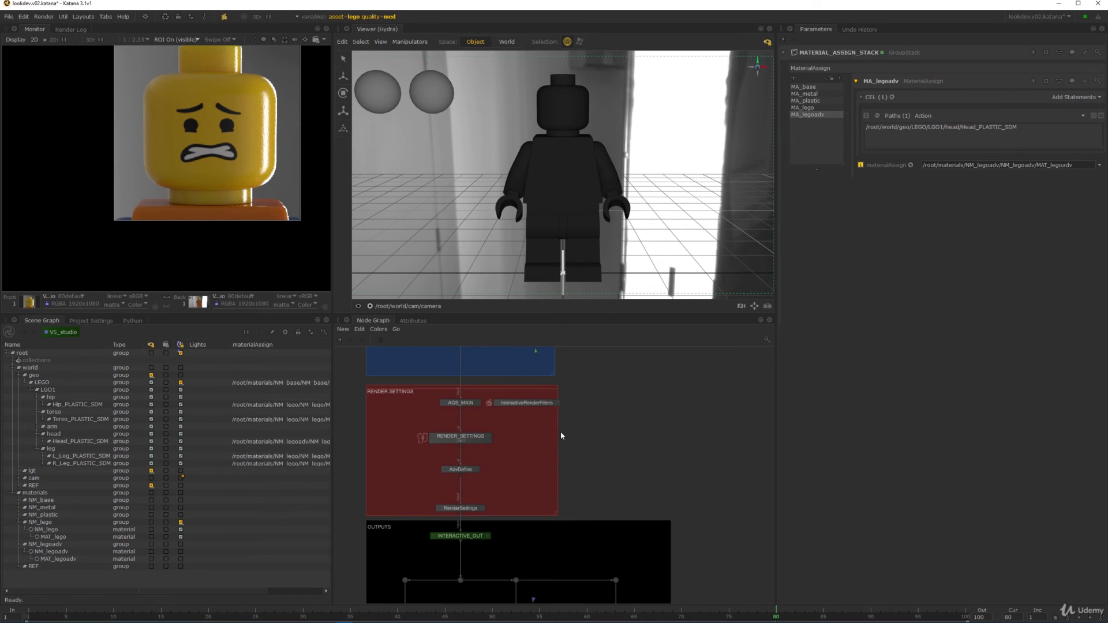
{"action": "middle_click_drag", "start_coordinate": [606, 425], "coordinate": [615, 593]}
{"action": "scroll", "coordinate": [559, 446], "scroll_direction": "down", "scroll_amount": 2}
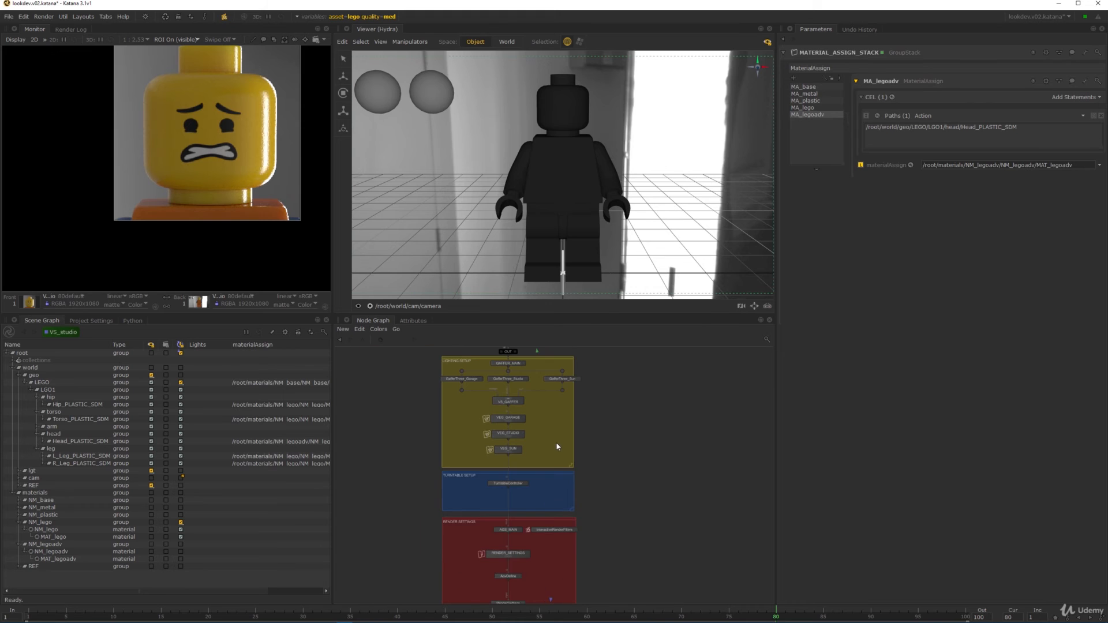
{"action": "middle_click_drag", "start_coordinate": [562, 354], "coordinate": [561, 491]}
{"action": "middle_click_drag", "start_coordinate": [600, 375], "coordinate": [587, 532]}
{"action": "scroll", "coordinate": [602, 500], "scroll_direction": "up", "scroll_amount": 9}
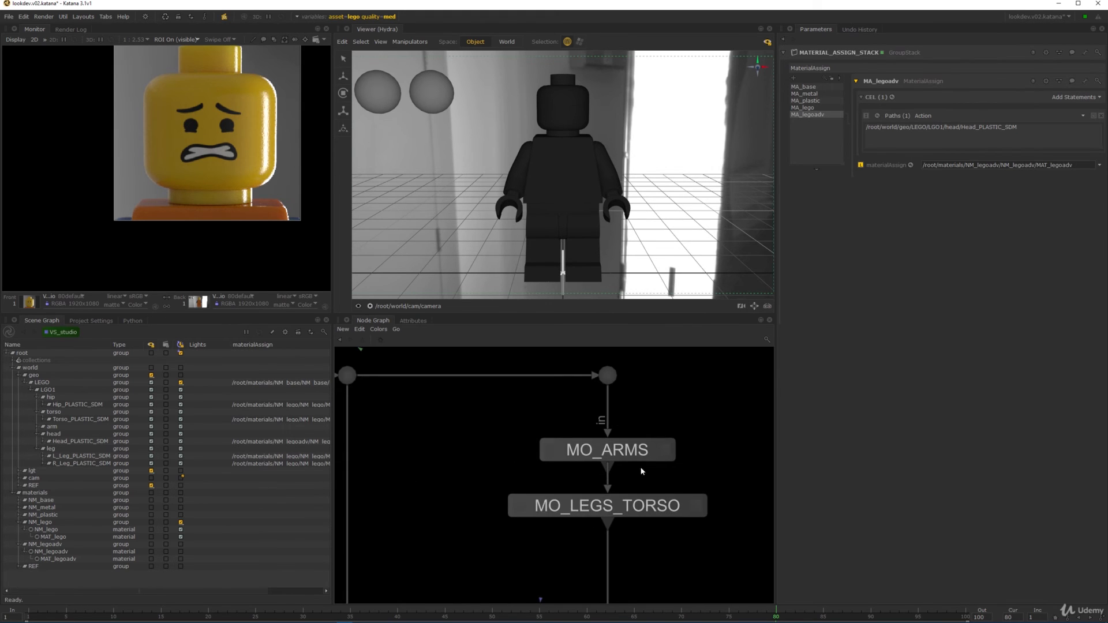
{"action": "scroll", "coordinate": [635, 455], "scroll_direction": "down", "scroll_amount": 2}
{"action": "scroll", "coordinate": [566, 442], "scroll_direction": "down", "scroll_amount": 4}
{"action": "middle_click_drag", "start_coordinate": [590, 394], "coordinate": [631, 397]}
{"action": "middle_click_drag", "start_coordinate": [658, 497], "coordinate": [647, 446]}
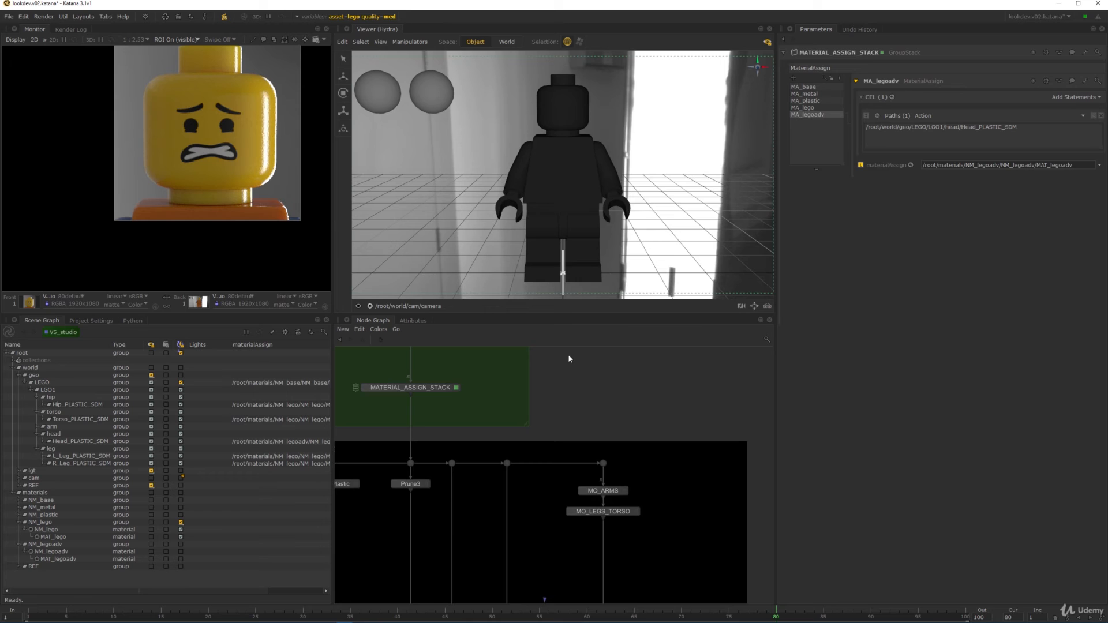
{"action": "scroll", "coordinate": [581, 456], "scroll_direction": "down", "scroll_amount": 5}
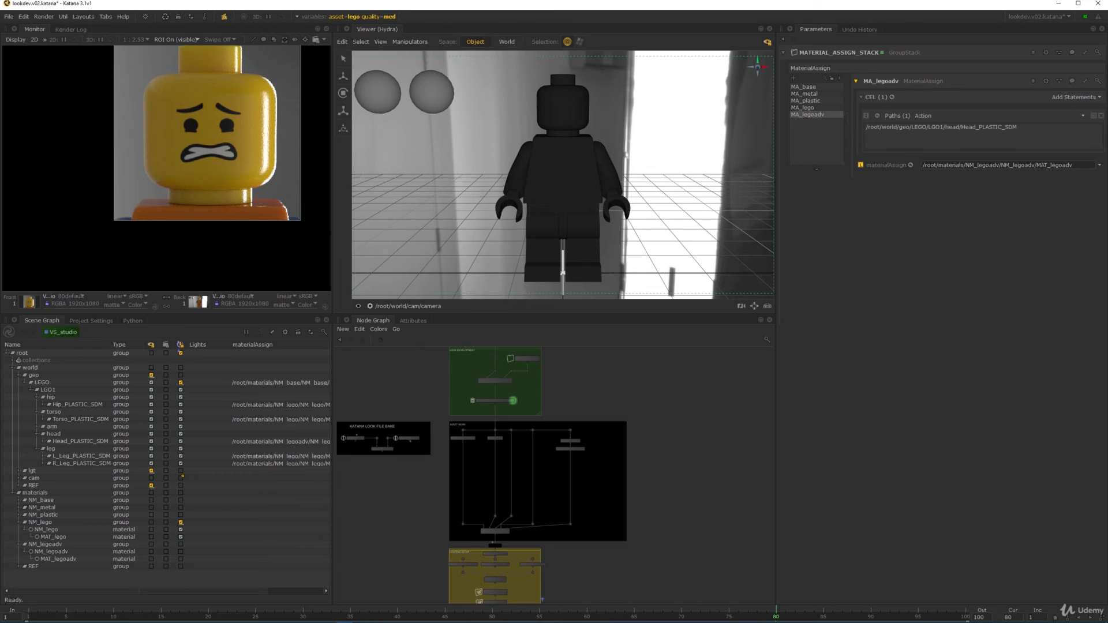
{"action": "scroll", "coordinate": [255, 145], "scroll_direction": "down", "scroll_amount": 3}
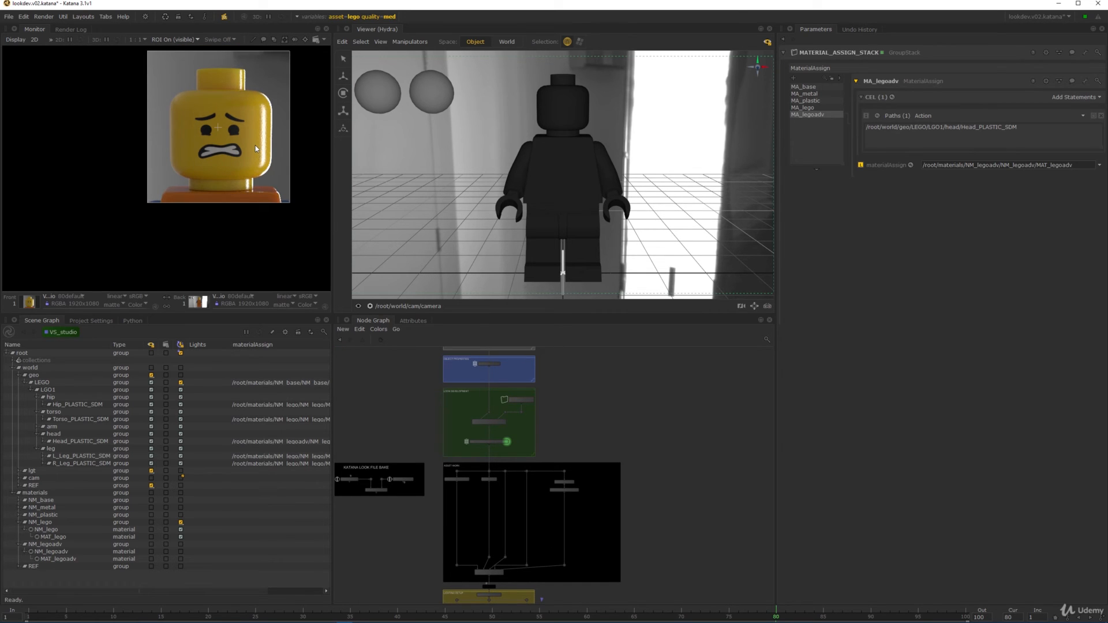
{"action": "middle_click_drag", "start_coordinate": [223, 140], "coordinate": [209, 167]}
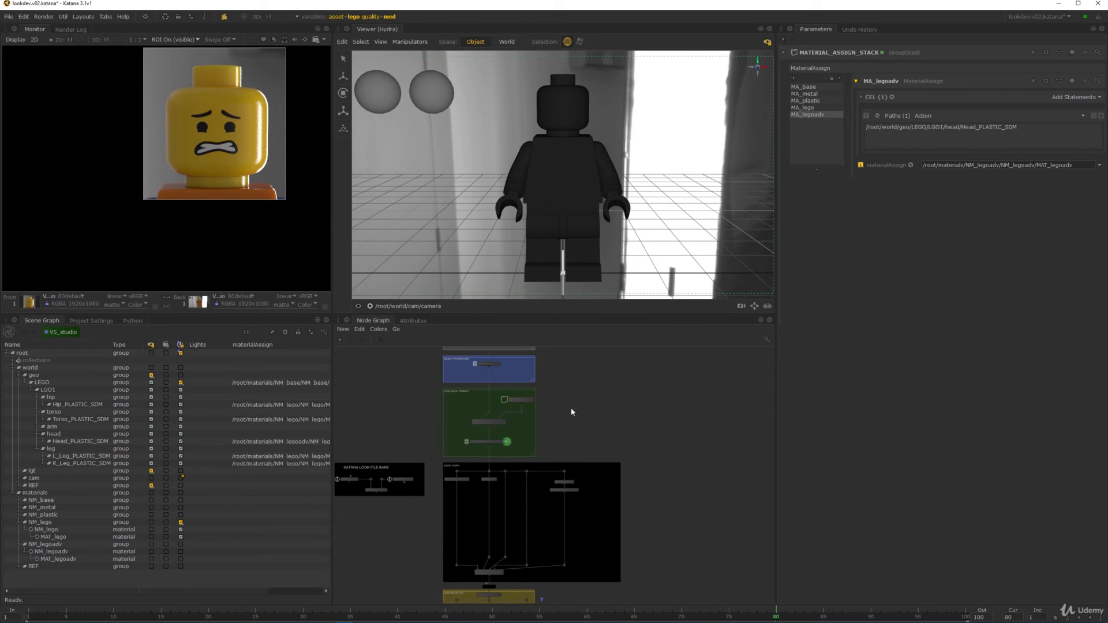
- Pan up to the look-development backdrops and enter the LOOKDEV_ENV group
{"action": "middle_click_drag", "start_coordinate": [593, 366], "coordinate": [578, 458]}
{"action": "middle_click_drag", "start_coordinate": [578, 558], "coordinate": [581, 390]}
{"action": "scroll", "coordinate": [548, 416], "scroll_direction": "up", "scroll_amount": 5}
{"action": "scroll", "coordinate": [546, 416], "scroll_direction": "down", "scroll_amount": 6}
{"action": "middle_click_drag", "start_coordinate": [572, 453], "coordinate": [576, 463]}
{"action": "middle_click_drag", "start_coordinate": [568, 355], "coordinate": [565, 514]}
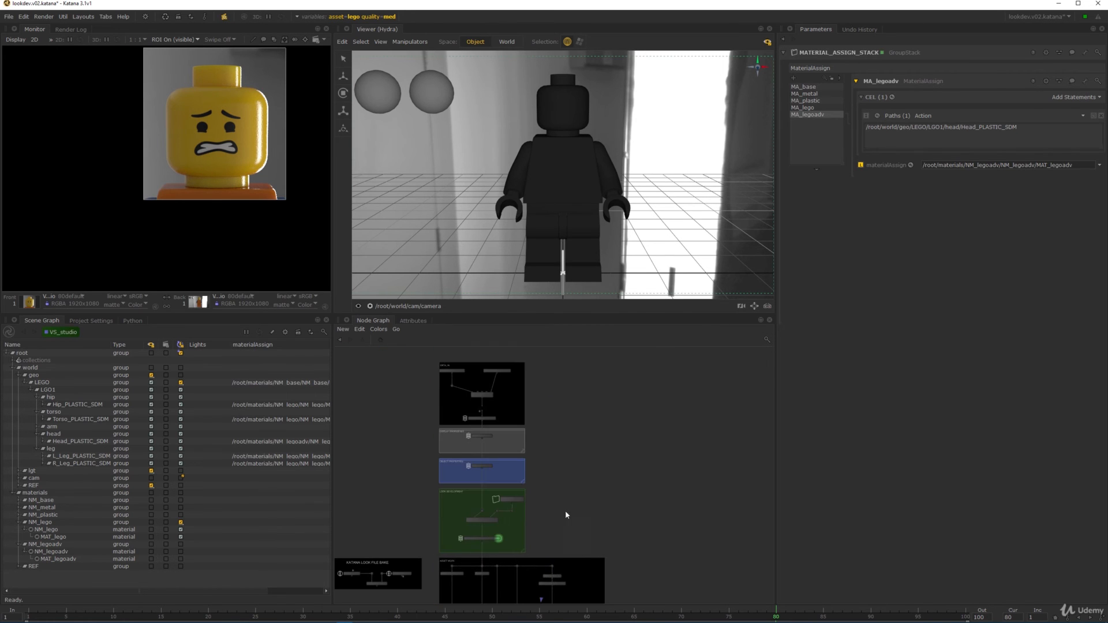
{"action": "scroll", "coordinate": [515, 542], "scroll_direction": "up", "scroll_amount": 5}
{"action": "middle_click", "coordinate": [535, 411], "text": "ctrl"}
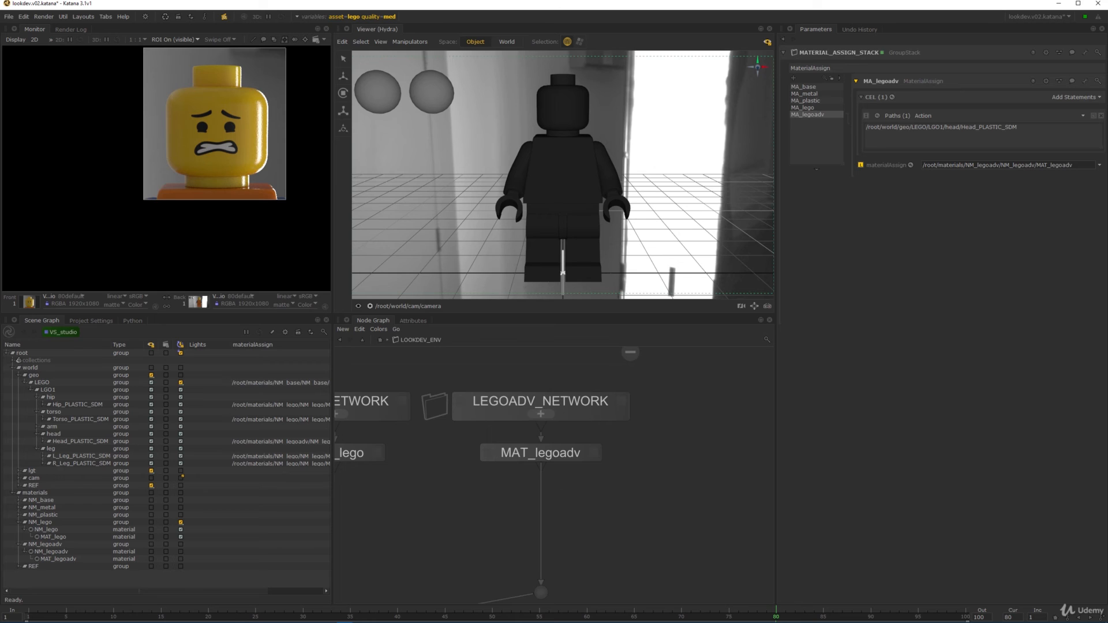
- Find LEGO_NETWORK next to LEGOADV_NETWORK and open its contents
{"action": "scroll", "coordinate": [535, 411], "scroll_direction": "down", "scroll_amount": 4}
{"action": "middle_click_drag", "start_coordinate": [485, 453], "coordinate": [574, 430]}
{"action": "middle_click_drag", "start_coordinate": [478, 479], "coordinate": [621, 462]}
{"action": "middle_click_drag", "start_coordinate": [720, 371], "coordinate": [512, 438]}
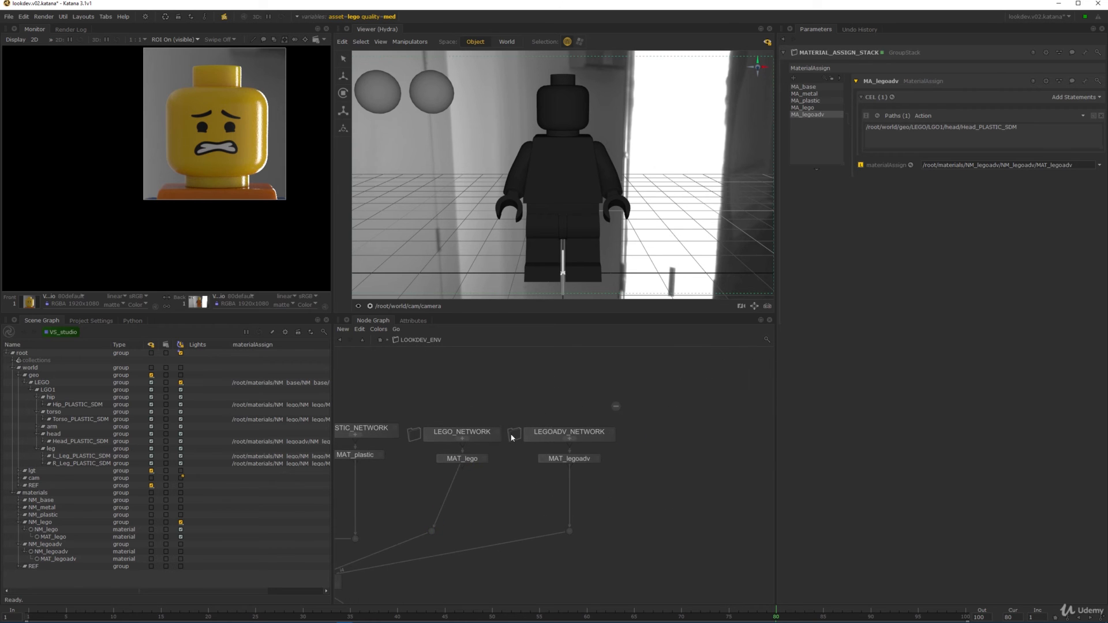
{"action": "middle_click", "coordinate": [473, 434], "text": "ctrl"}
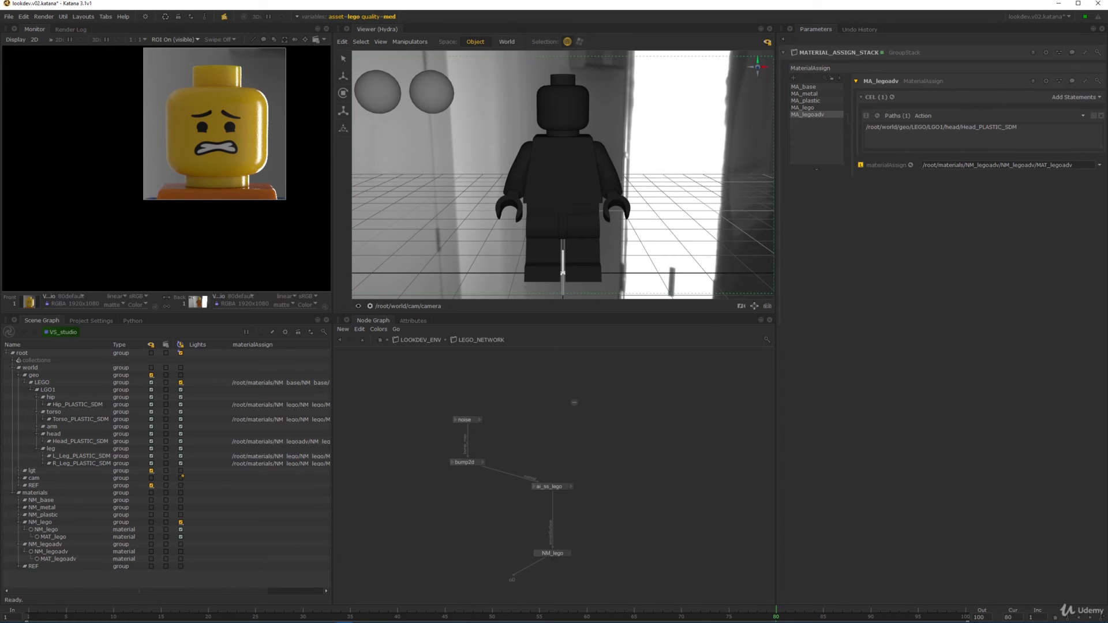
- Create a curvature node and place it above the ai_ss_lego shader
{"action": "scroll", "coordinate": [554, 411], "scroll_direction": "up", "scroll_amount": 4}
{"action": "middle_click_drag", "start_coordinate": [594, 430], "coordinate": [563, 468]}
{"action": "scroll", "coordinate": [571, 462], "scroll_direction": "down", "scroll_amount": 2}
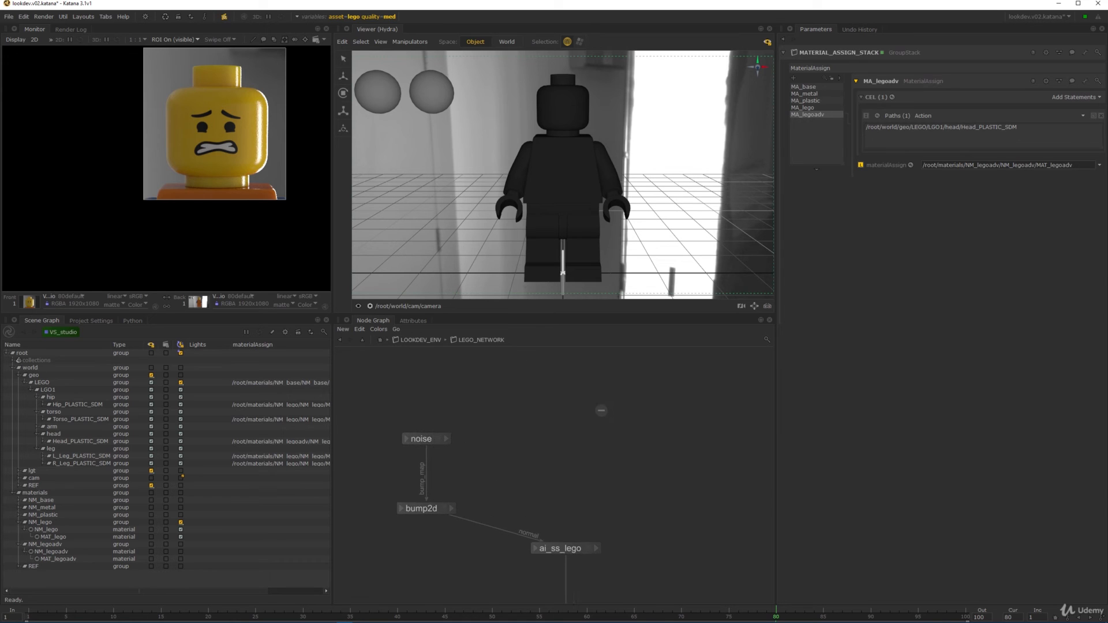
{"action": "key", "text": "Tab"}
{"action": "type", "text": "occ"}
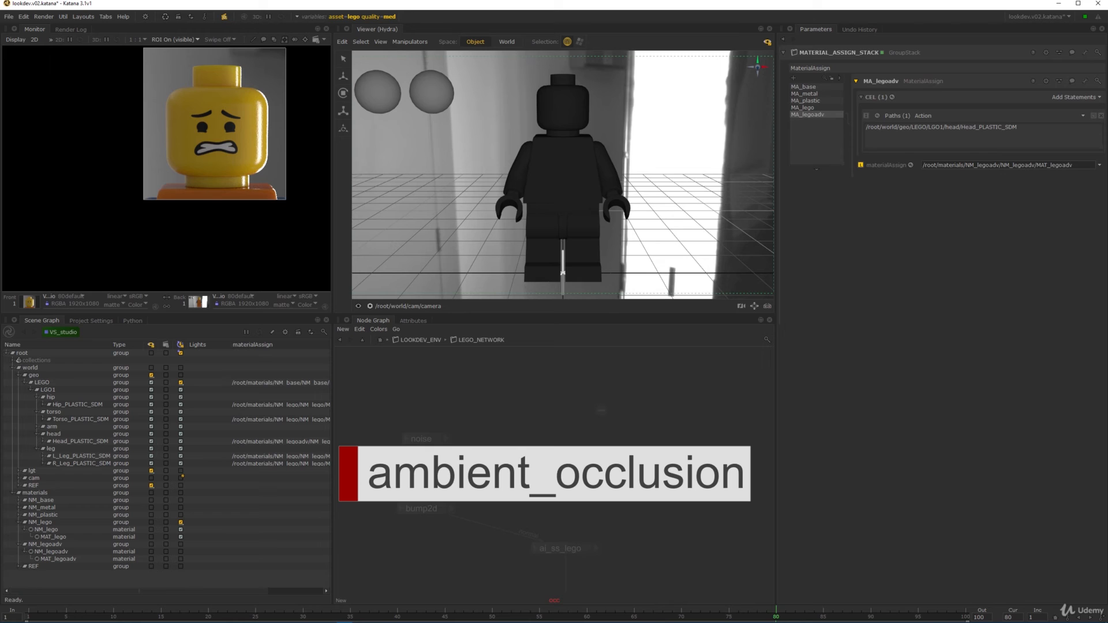
{"action": "key", "text": "BackSpace"}
{"action": "key", "text": "BackSpace"}
{"action": "key", "text": "BackSpace"}
{"action": "type", "text": "cur"}
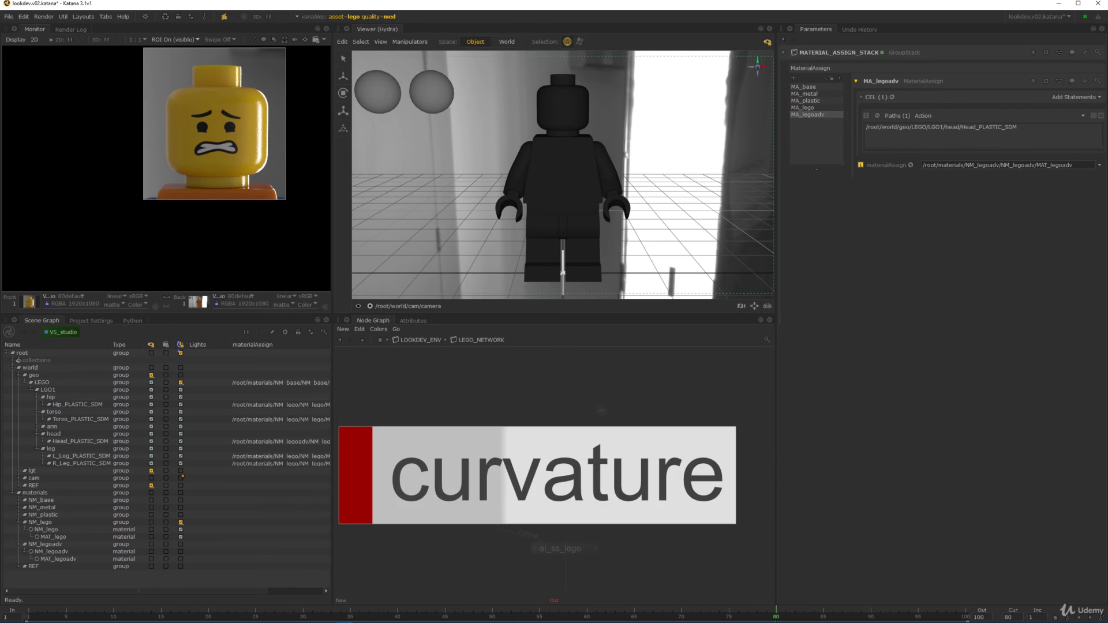
{"action": "key", "text": "Return"}
{"action": "middle_click_drag", "start_coordinate": [662, 451], "coordinate": [663, 421]}
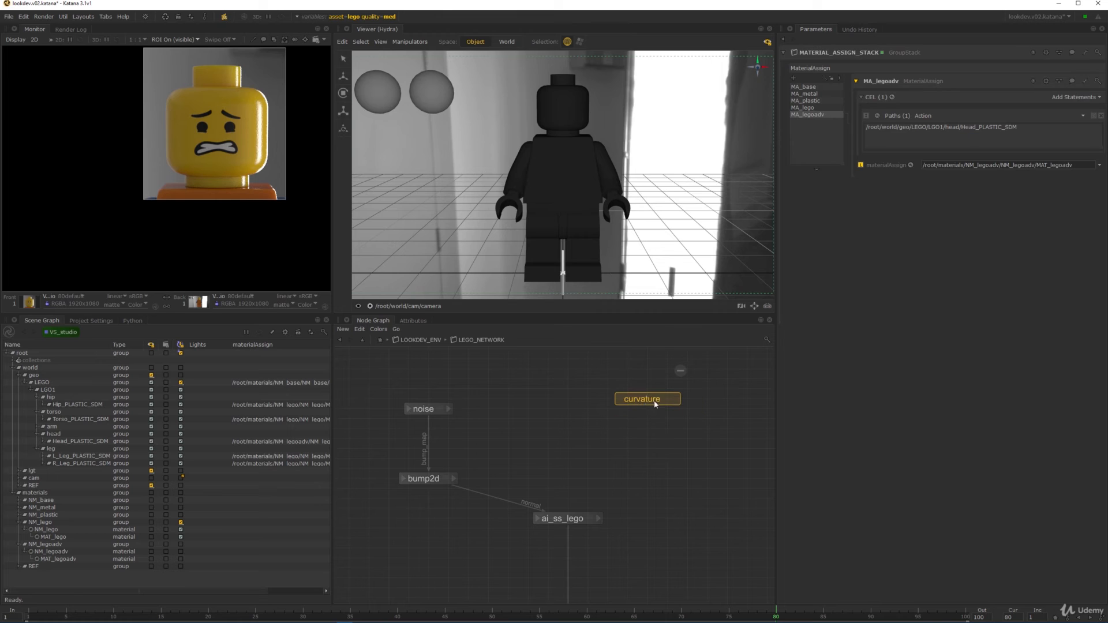
{"action": "left_click", "coordinate": [656, 403]}
- Load ai_ss_lego's parameters and select its specular roughness value
{"action": "middle_click_drag", "start_coordinate": [671, 453], "coordinate": [621, 423]}
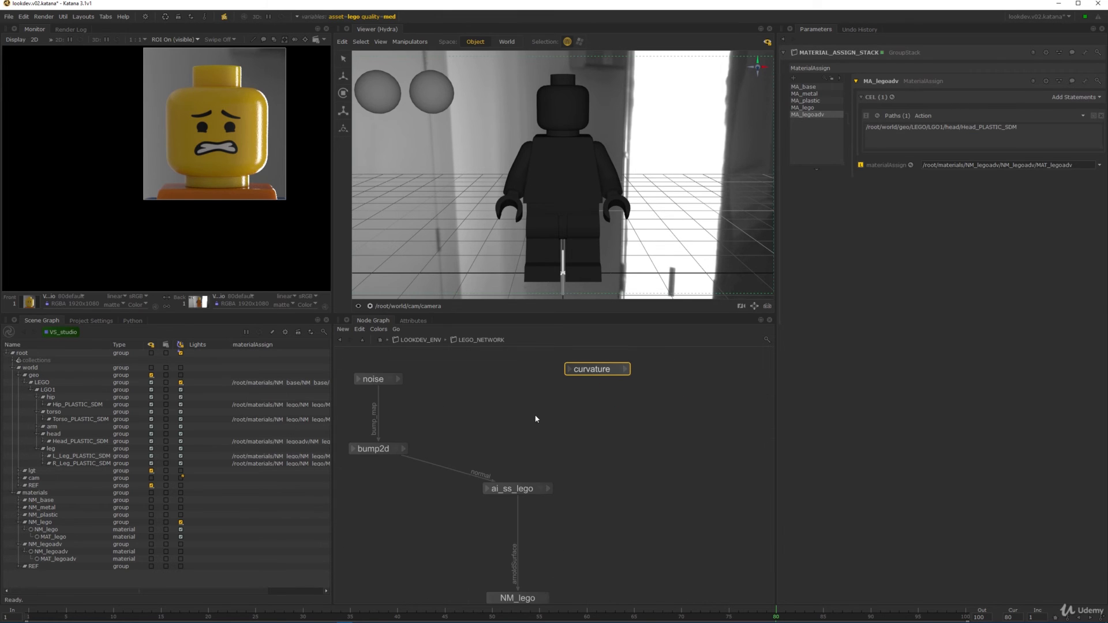
{"action": "mouse_move", "coordinate": [541, 409]}
{"action": "middle_mouse_down"}
{"action": "mouse_move", "coordinate": [551, 453]}
{"action": "mouse_move", "coordinate": [530, 427]}
{"action": "middle_mouse_up"}
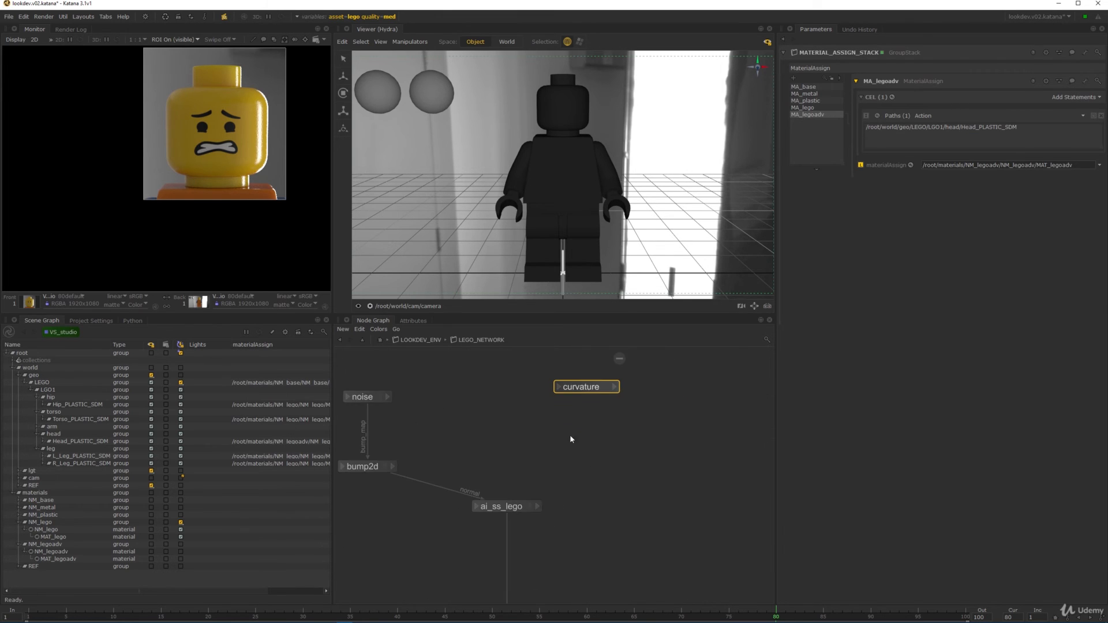
{"action": "double_click", "coordinate": [516, 507]}
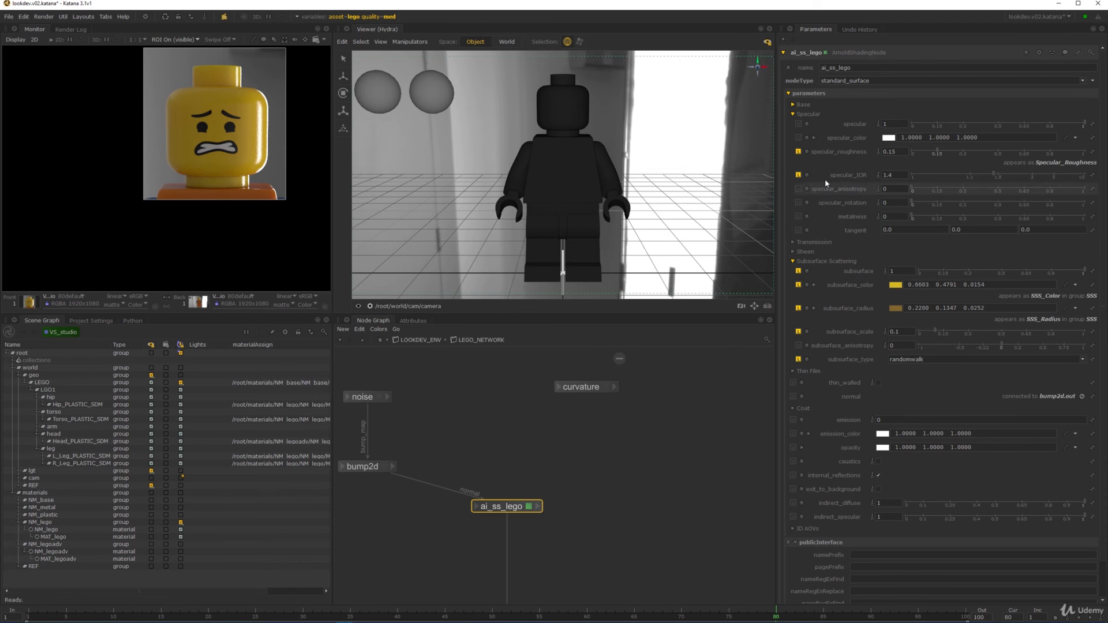
{"action": "left_click_drag", "start_coordinate": [900, 154], "coordinate": [875, 158]}
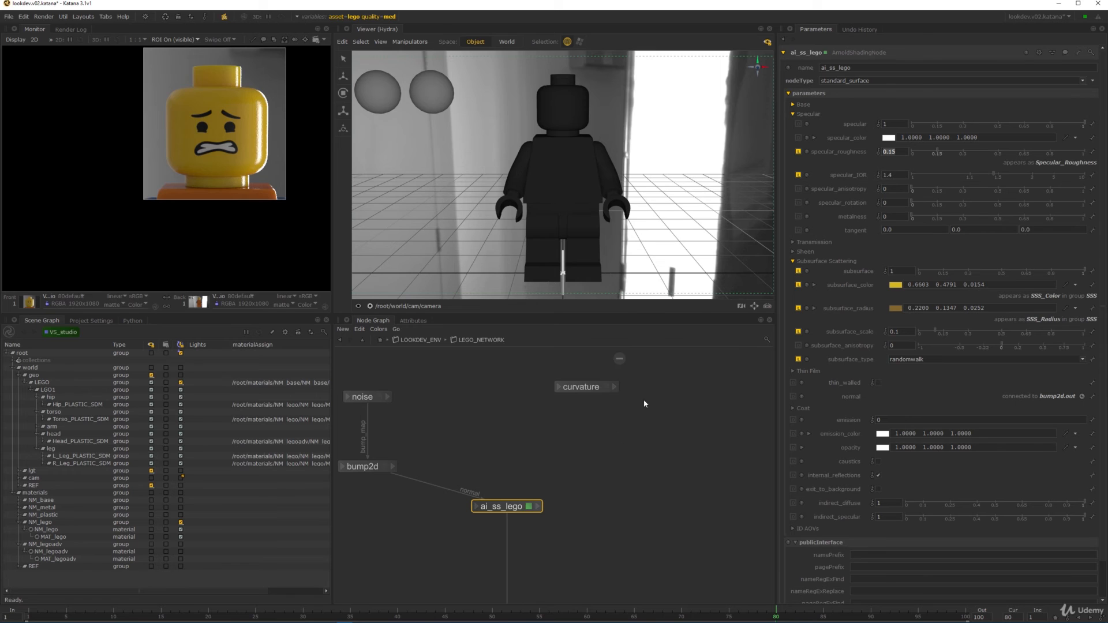
{"action": "middle_click_drag", "start_coordinate": [590, 400], "coordinate": [580, 445]}
{"action": "scroll", "coordinate": [581, 445], "scroll_direction": "up", "scroll_amount": 2}
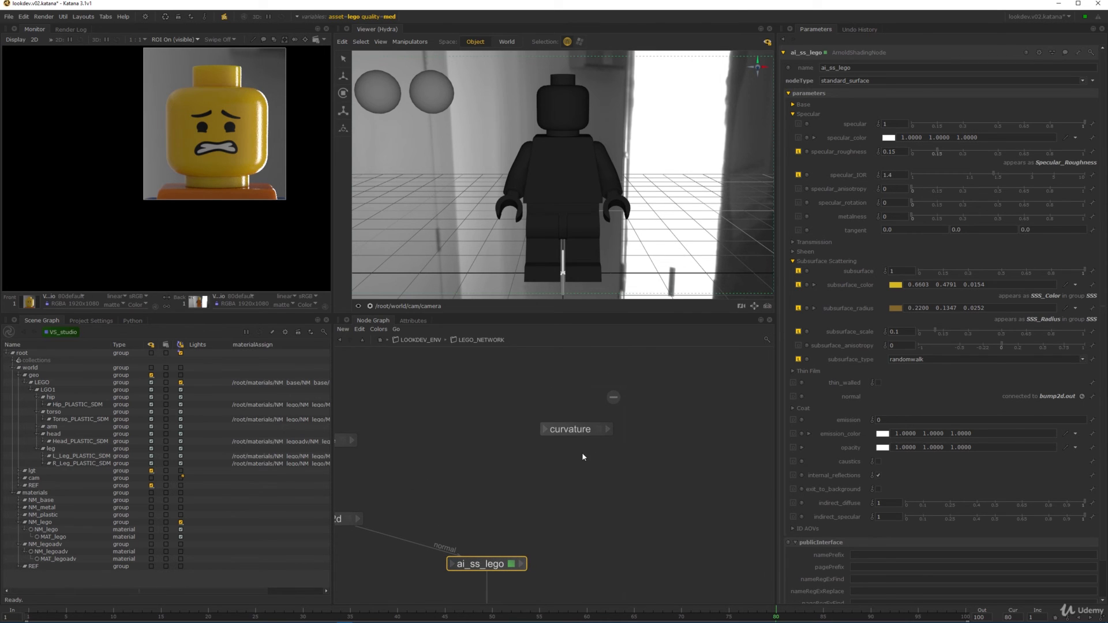
{"action": "scroll", "coordinate": [539, 511], "scroll_direction": "up", "scroll_amount": 5}
{"action": "middle_click_drag", "start_coordinate": [544, 484], "coordinate": [543, 471]}
{"action": "scroll", "coordinate": [542, 471], "scroll_direction": "down", "scroll_amount": 2}
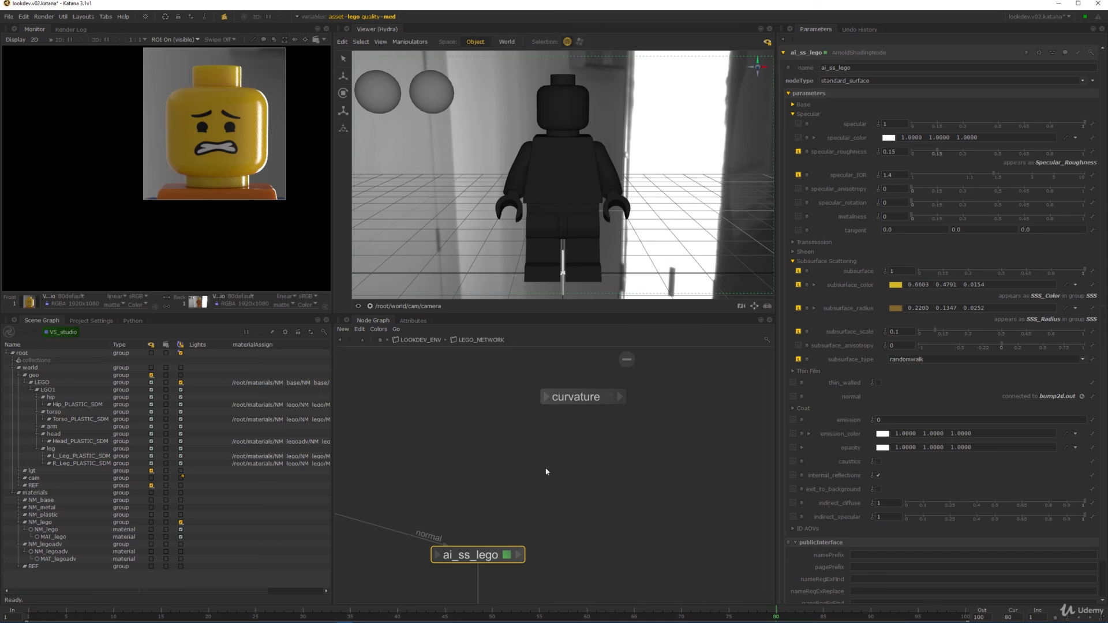
- Add a range node under curvature and feed curvature's output into it
{"action": "key", "text": "Tab"}
{"action": "type", "text": "rem"}
{"action": "key", "text": "BackSpace"}
{"action": "key", "text": "BackSpace"}
{"action": "key", "text": "BackSpace"}
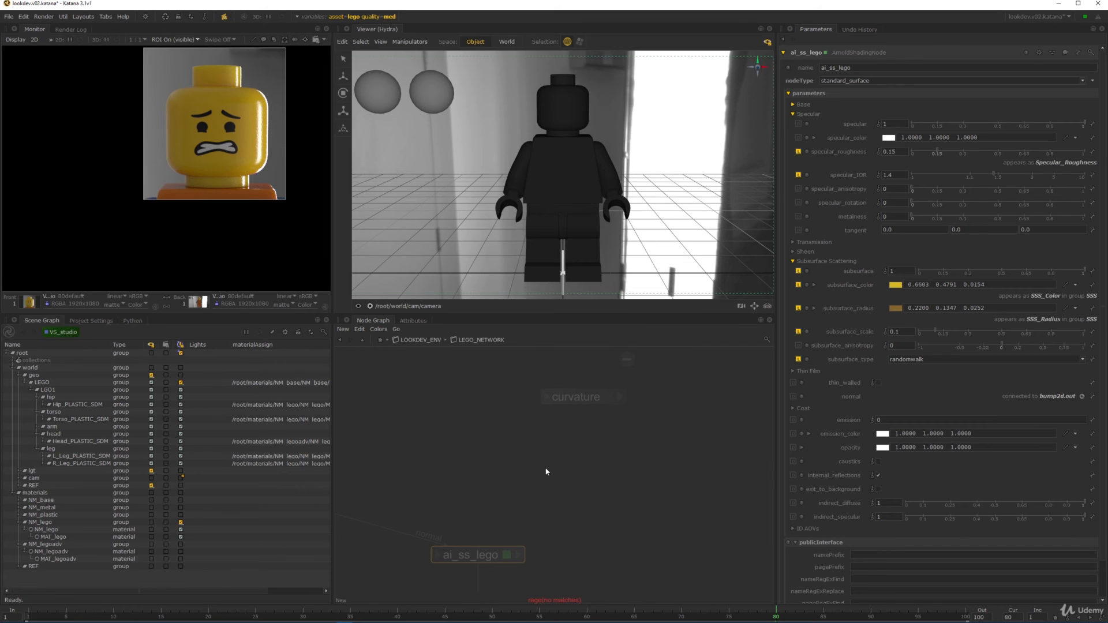
{"action": "type", "text": "range"}
{"action": "key", "text": "Return"}
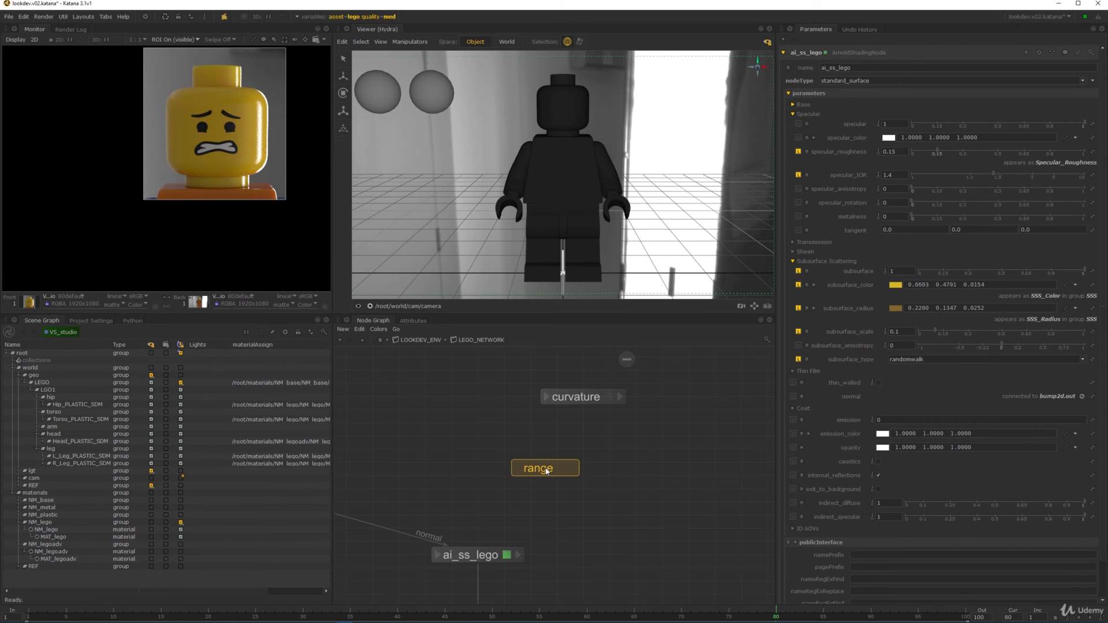
{"action": "left_click", "coordinate": [558, 479]}
{"action": "left_click", "coordinate": [621, 398]}
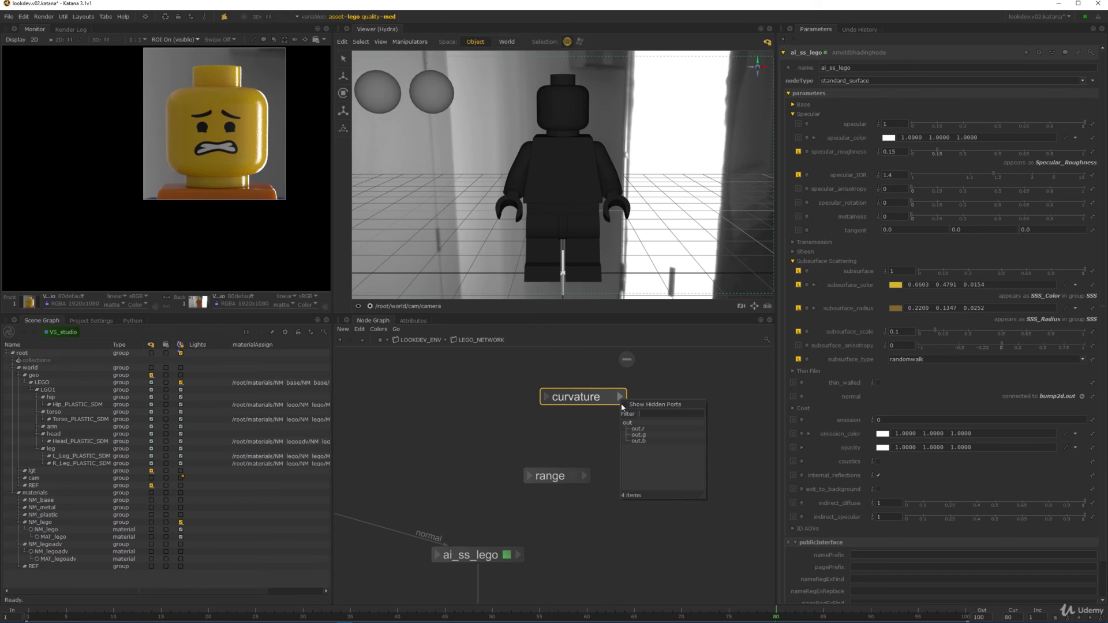
{"action": "left_click", "coordinate": [629, 422]}
{"action": "left_click", "coordinate": [525, 478]}
{"action": "left_click", "coordinate": [554, 490]}
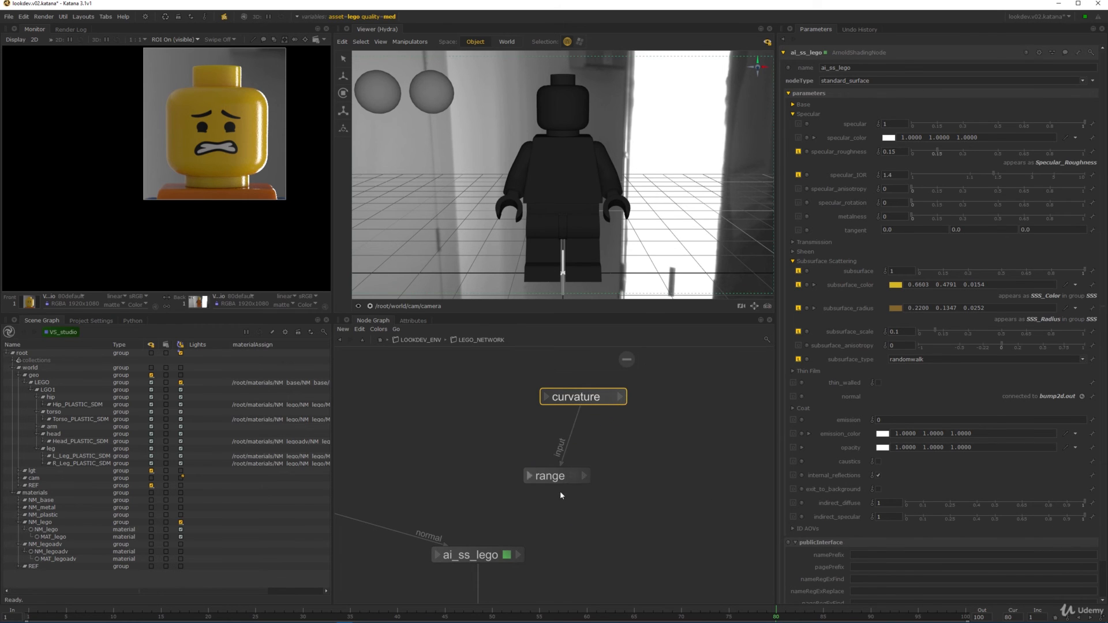
{"action": "left_click_drag", "start_coordinate": [551, 478], "coordinate": [584, 444]}
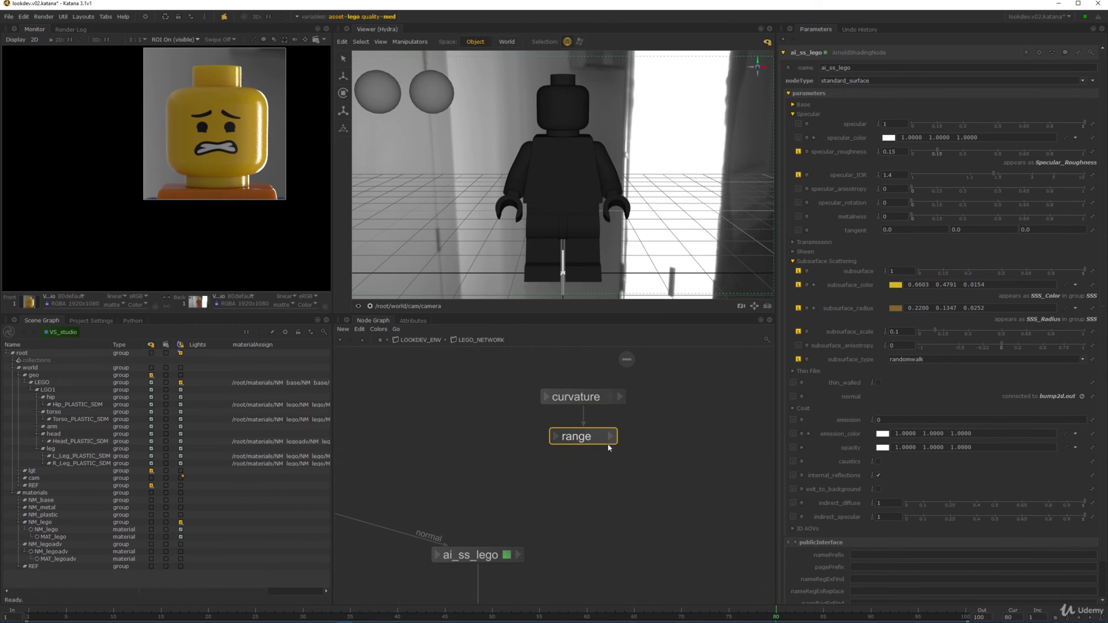
- Wire range's out.r into ai_ss_lego's specular_roughness input
{"action": "left_click", "coordinate": [610, 438]}
{"action": "left_click", "coordinate": [640, 466]}
{"action": "left_click", "coordinate": [437, 555]}
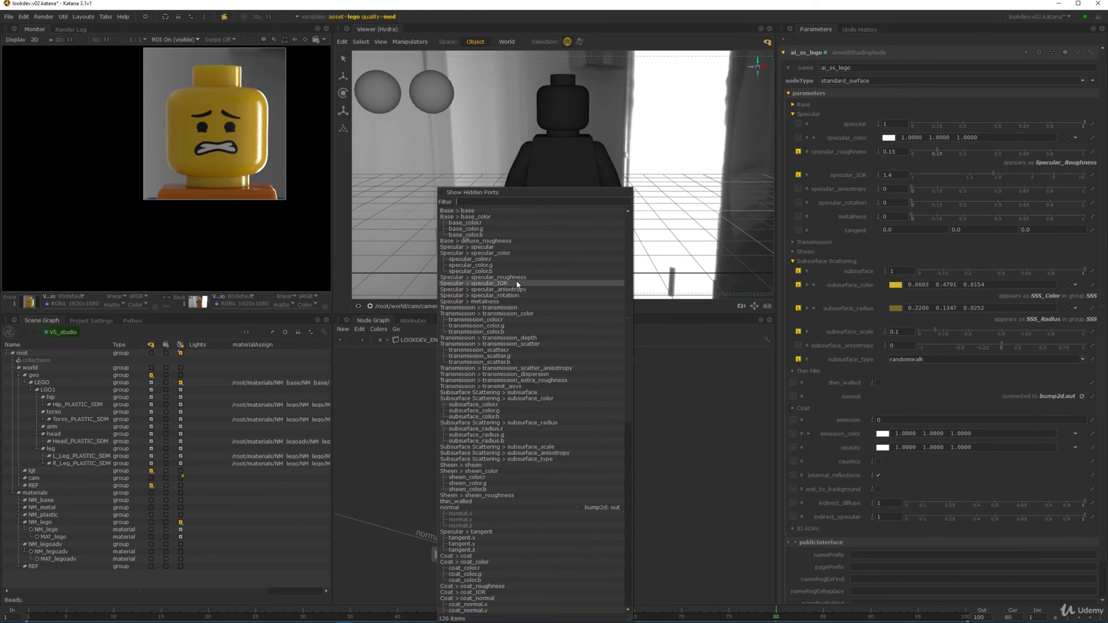
{"action": "left_click", "coordinate": [485, 278]}
- Re-render and restrict the render region to the right arm and hand
{"action": "middle_click_drag", "start_coordinate": [612, 491], "coordinate": [601, 437]}
{"action": "scroll", "coordinate": [601, 437], "scroll_direction": "down", "scroll_amount": 2}
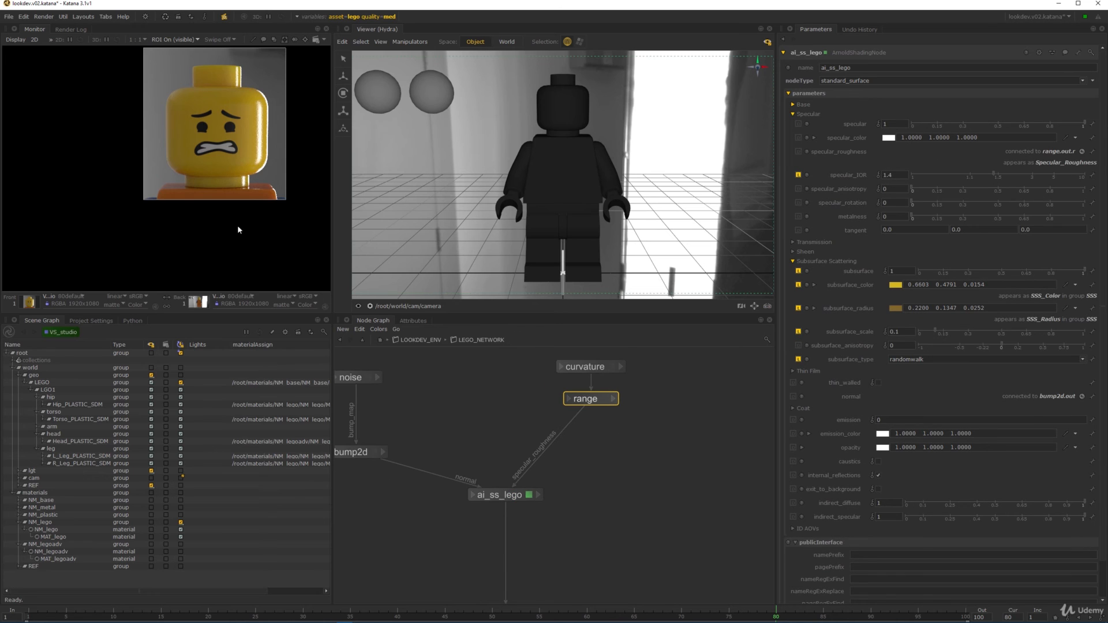
{"action": "mouse_move", "coordinate": [241, 229]}
{"action": "middle_mouse_down"}
{"action": "mouse_move", "coordinate": [217, 149]}
{"action": "mouse_move", "coordinate": [190, 146]}
{"action": "middle_mouse_up"}
{"action": "scroll", "coordinate": [213, 163], "scroll_direction": "down", "scroll_amount": 1}
{"action": "key", "text": "Page_Down"}
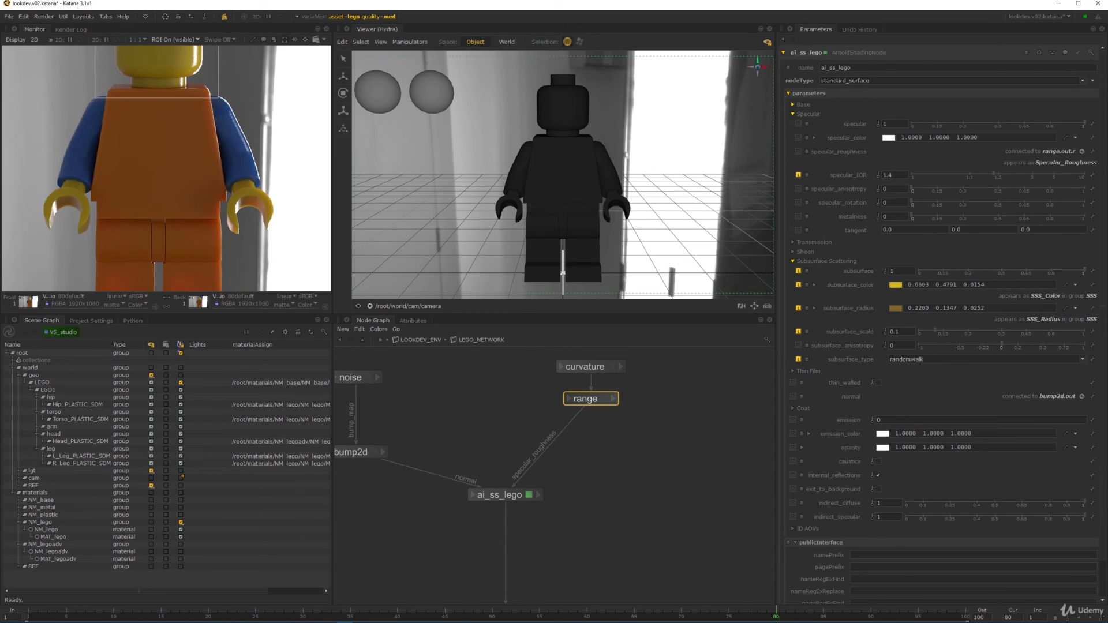
{"action": "key", "text": "Page_Down"}
{"action": "scroll", "coordinate": [234, 111], "scroll_direction": "up", "scroll_amount": 2}
{"action": "left_click_drag", "start_coordinate": [215, 126], "coordinate": [302, 294], "text": "shift"}
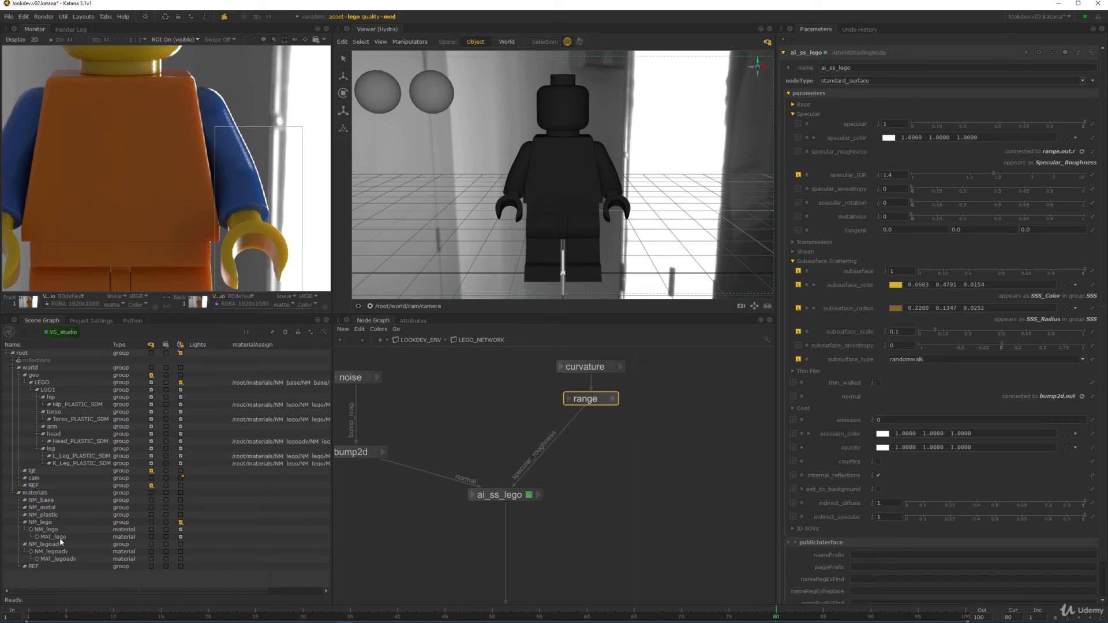
- Start a Live Render from the scene root, then review curvature, range and NM_lego in the graph
{"action": "right_click", "coordinate": [53, 353]}
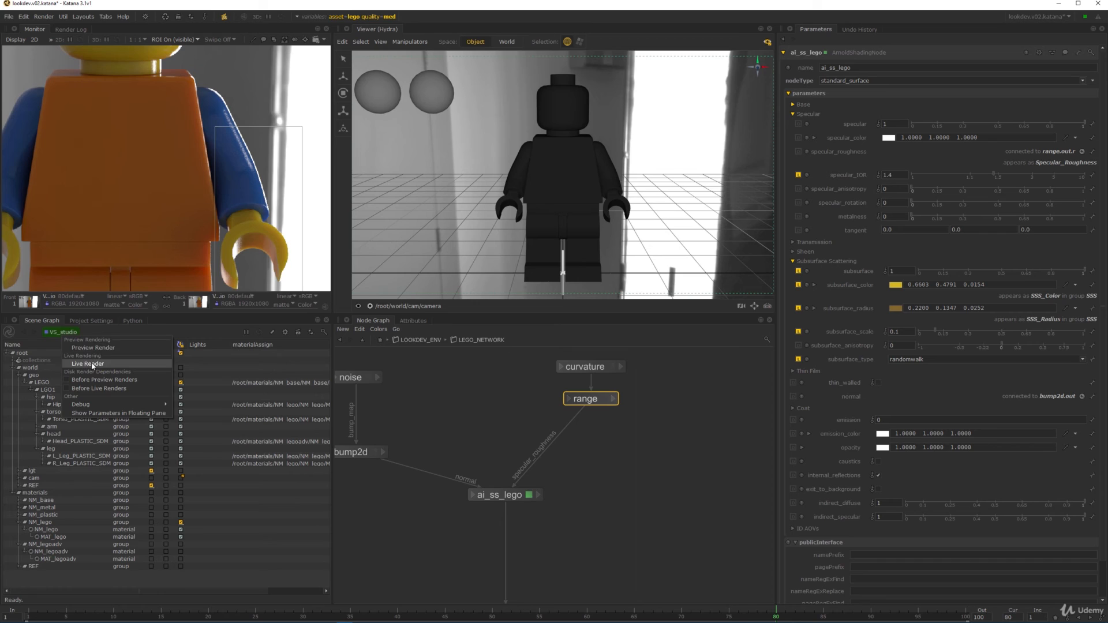
{"action": "left_click", "coordinate": [86, 365]}
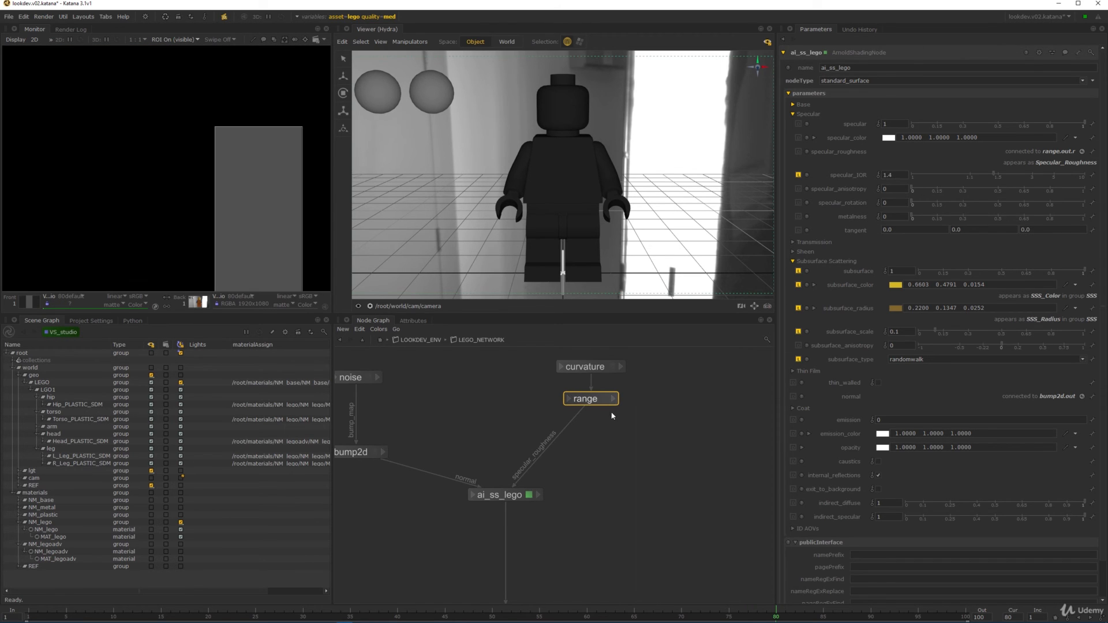
{"action": "middle_click_drag", "start_coordinate": [584, 491], "coordinate": [611, 390]}
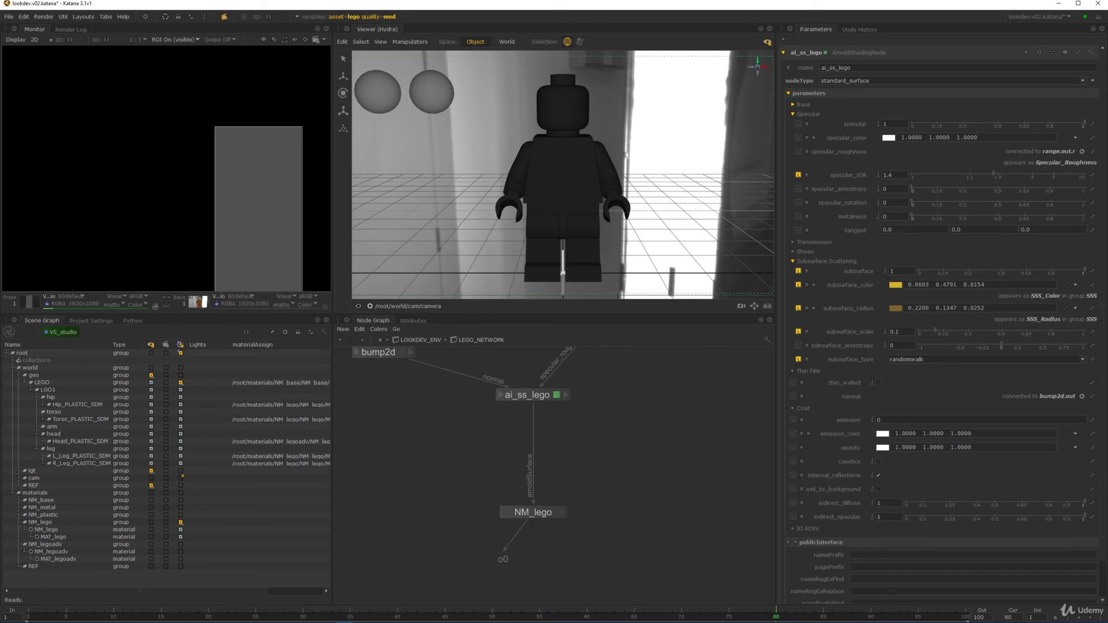
{"action": "middle_click_drag", "start_coordinate": [636, 354], "coordinate": [611, 426]}
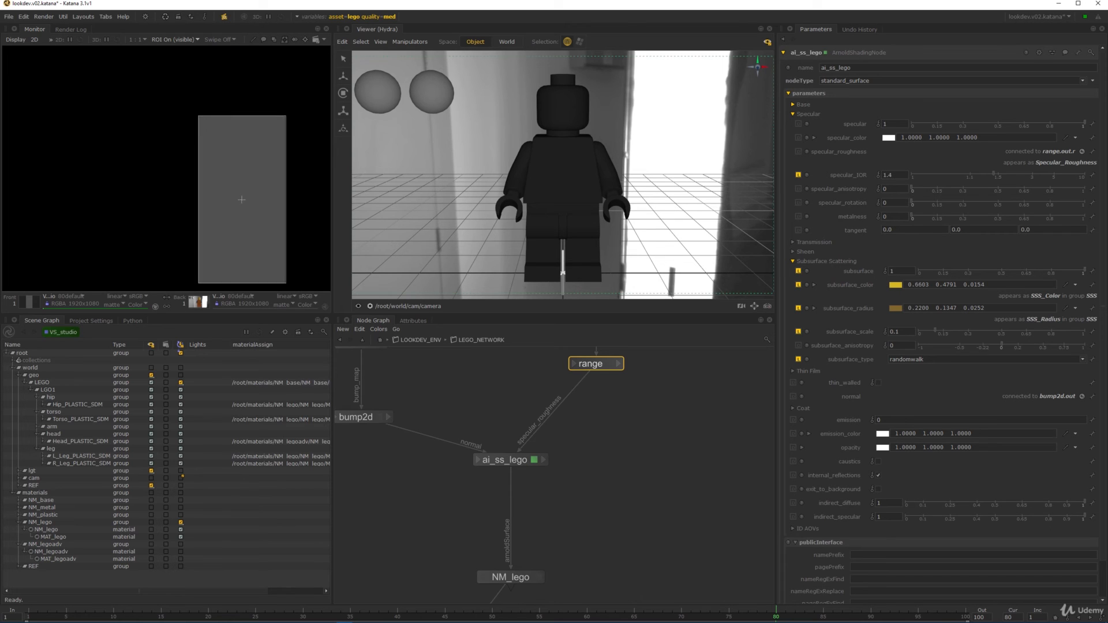
{"action": "middle_click_drag", "start_coordinate": [678, 354], "coordinate": [651, 455]}
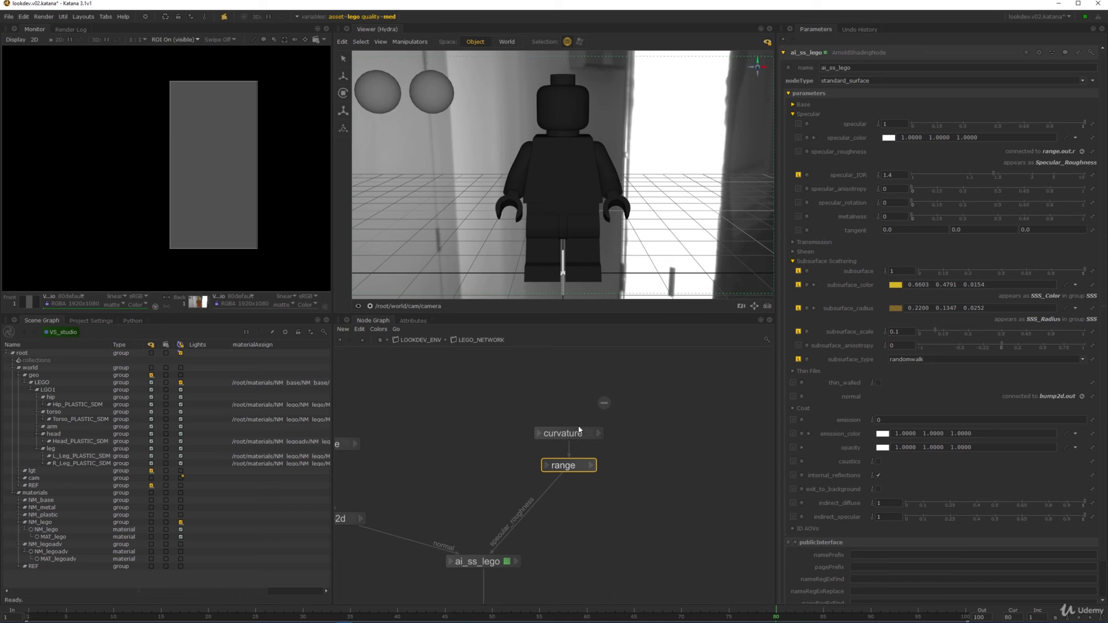
{"action": "middle_click_drag", "start_coordinate": [584, 542], "coordinate": [600, 460]}
- Create a flat node and place it beside ai_ss_lego
{"action": "key", "text": "Tab"}
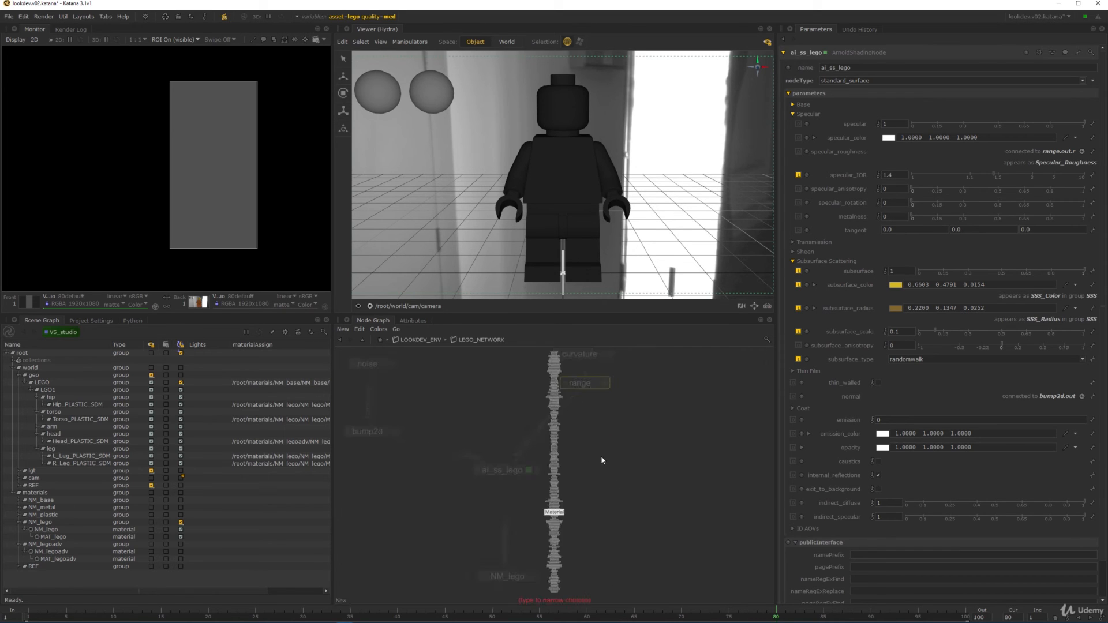
{"action": "key", "text": "Escape"}
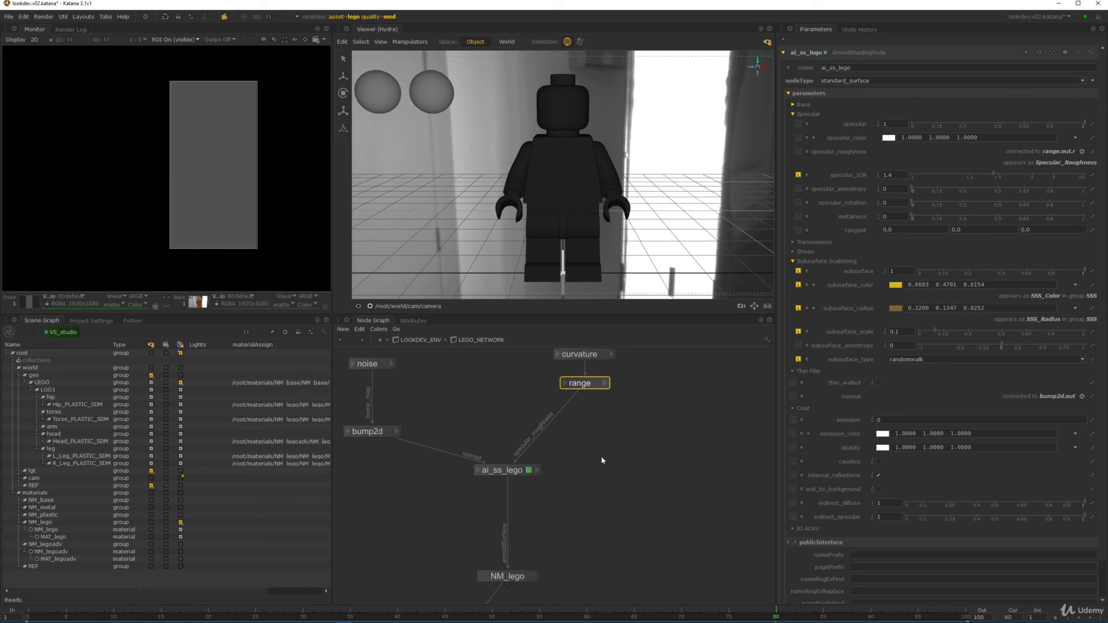
{"action": "middle_click_drag", "start_coordinate": [602, 461], "coordinate": [575, 454]}
{"action": "key", "text": "Tab"}
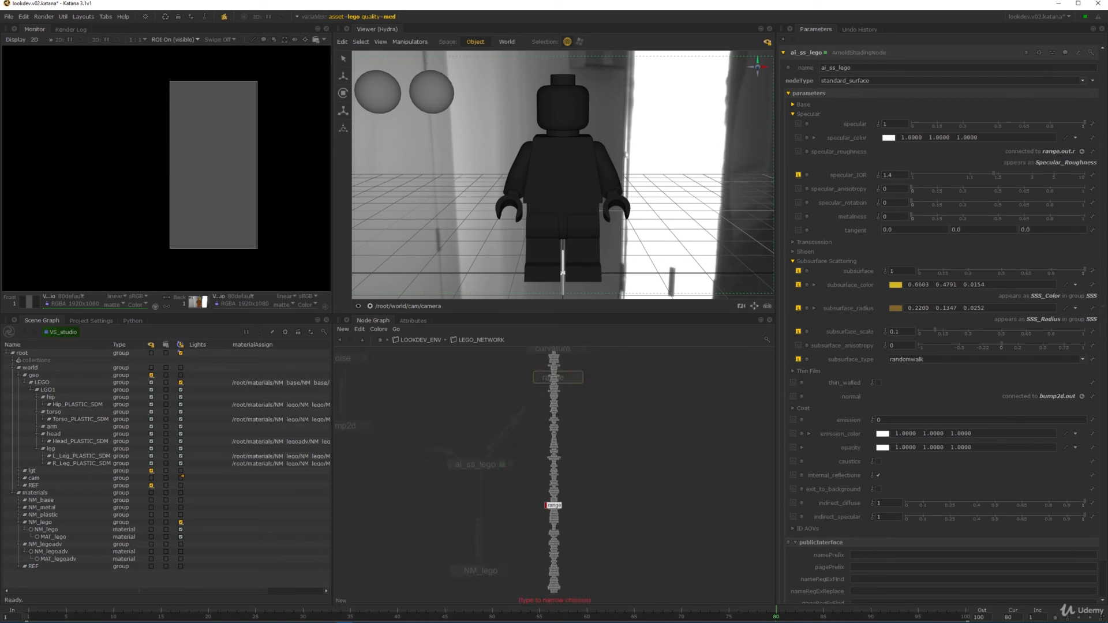
{"action": "type", "text": "c"}
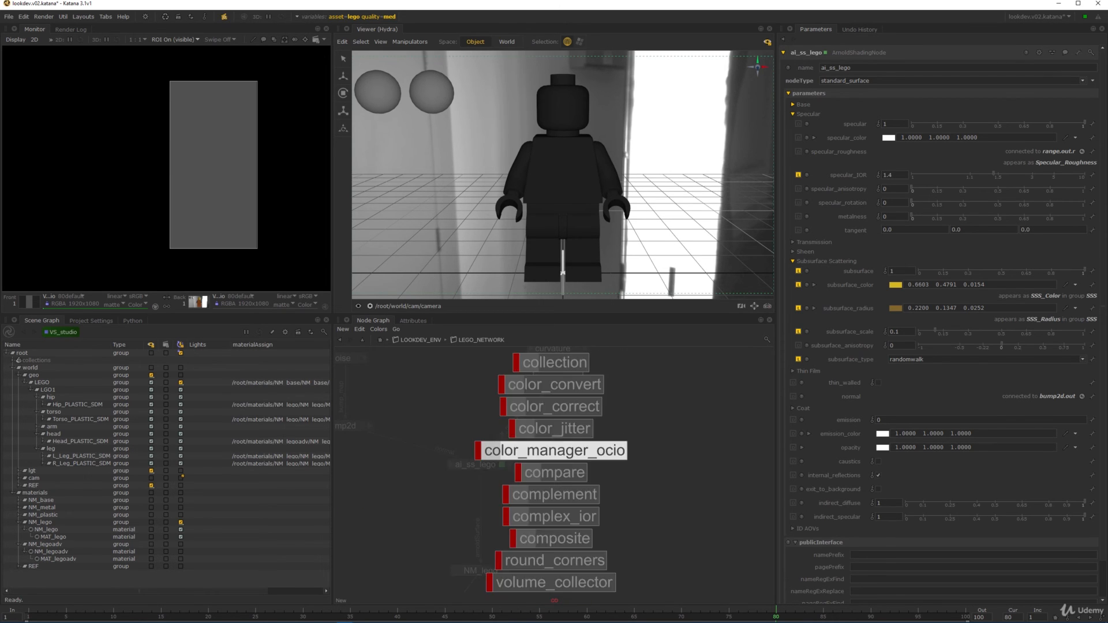
{"action": "key", "text": "BackSpace"}
{"action": "type", "text": "flat"}
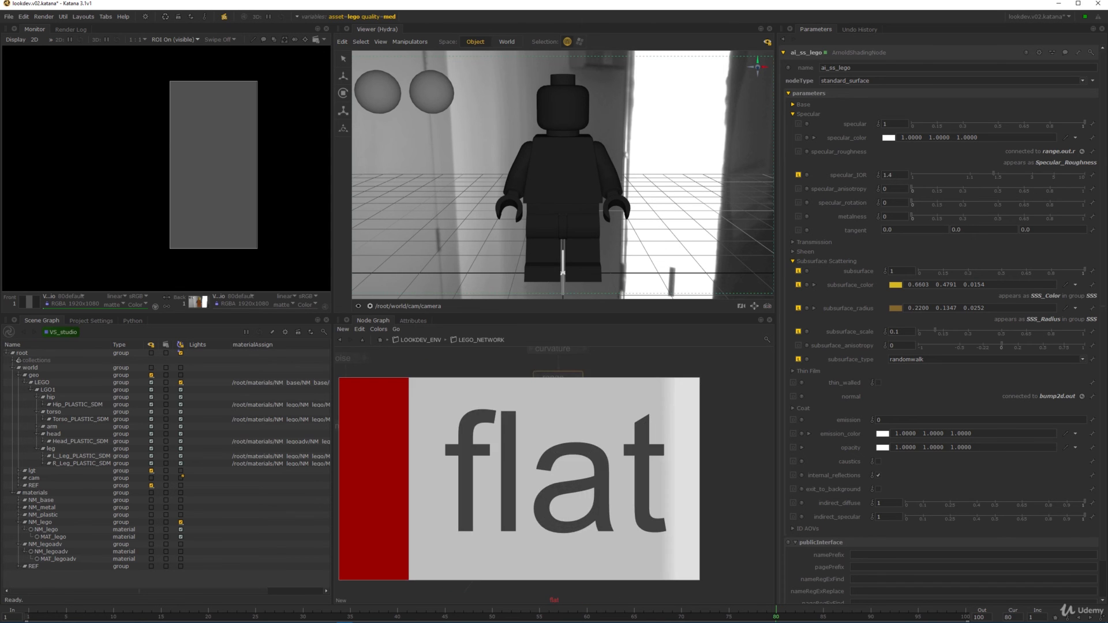
{"action": "key", "text": "Return"}
{"action": "left_click", "coordinate": [640, 479]}
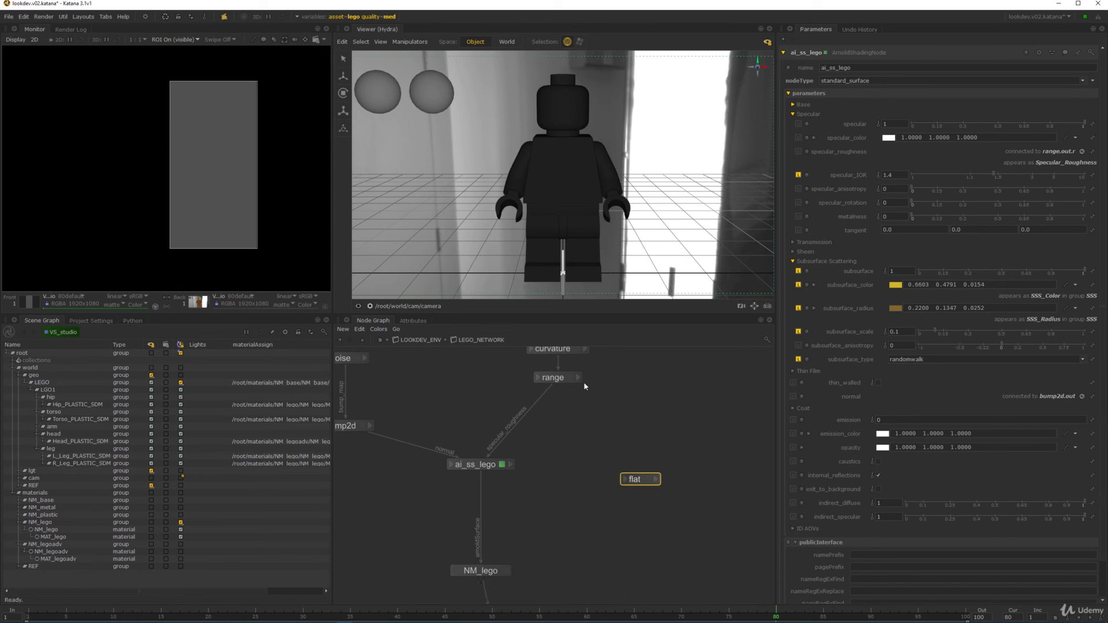
- Wire range's output into flat's color input and jump to frame 100
{"action": "left_click", "coordinate": [575, 381]}
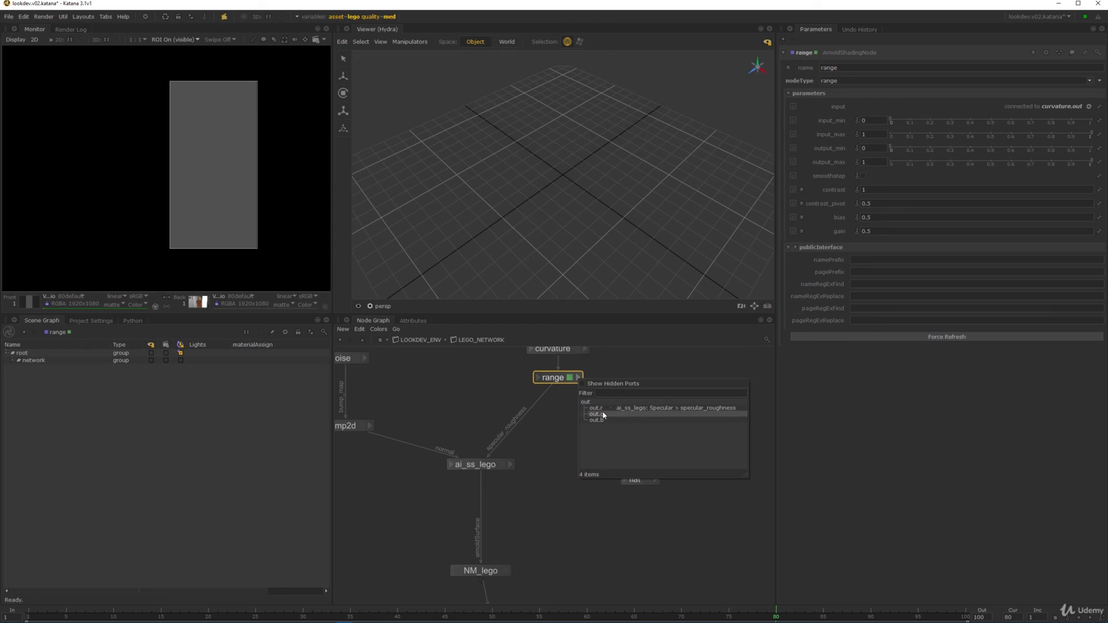
{"action": "left_click", "coordinate": [25, 331]}
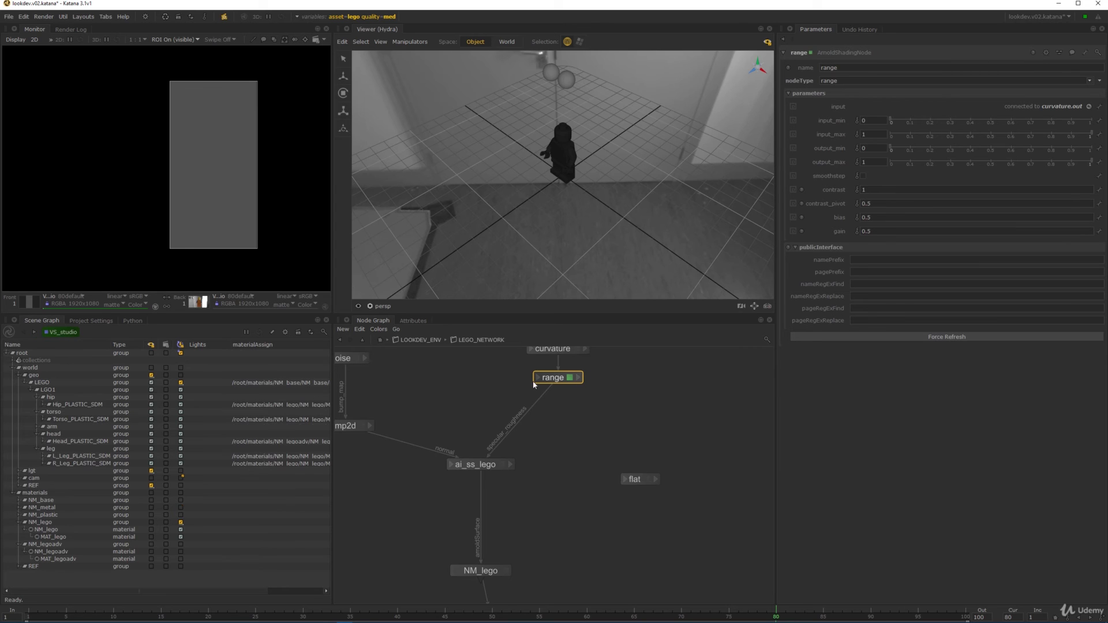
{"action": "left_click", "coordinate": [579, 377]}
{"action": "left_click", "coordinate": [600, 400]}
{"action": "left_click", "coordinate": [624, 479]}
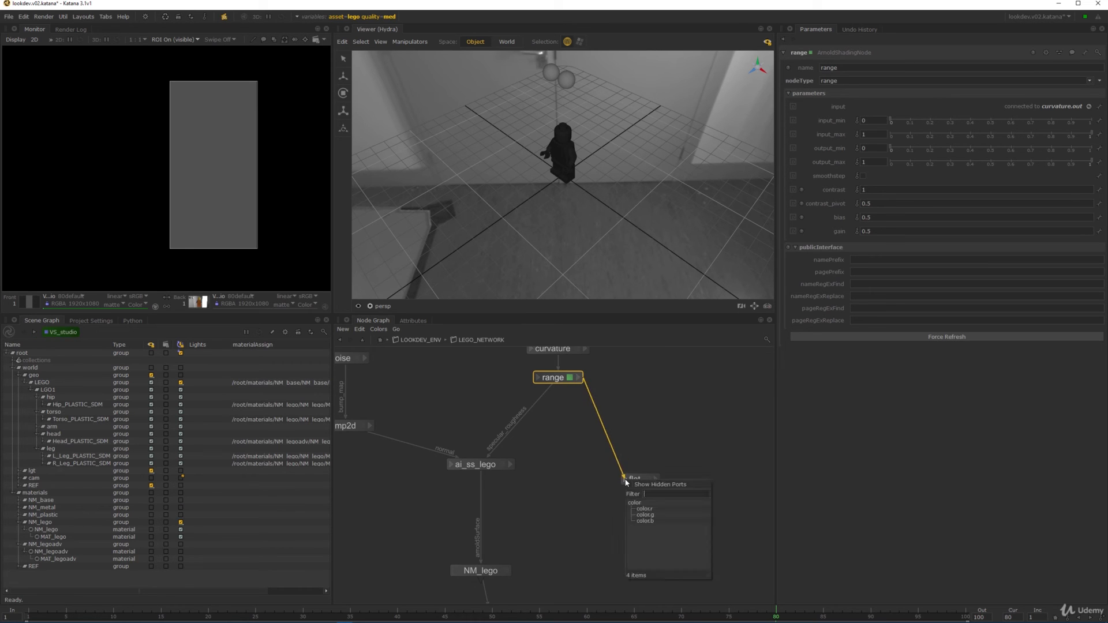
{"action": "left_click", "coordinate": [636, 503]}
{"action": "left_click_drag", "start_coordinate": [176, 195], "coordinate": [139, 178], "text": "alt"}
{"action": "key", "text": "End"}
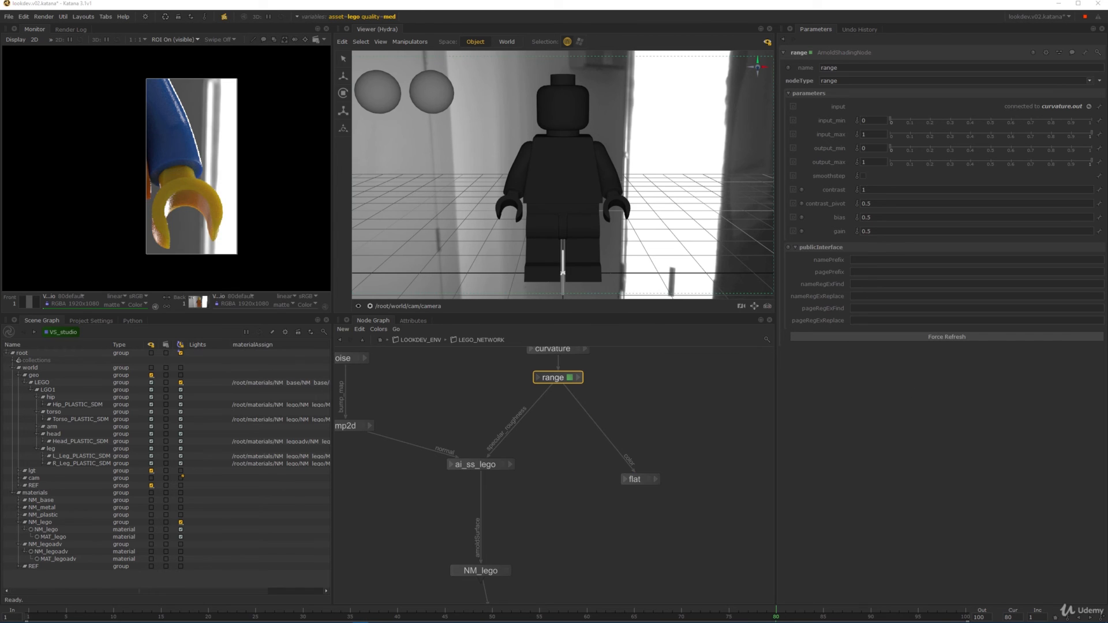
{"action": "scroll", "coordinate": [612, 443], "scroll_direction": "up", "scroll_amount": 3}
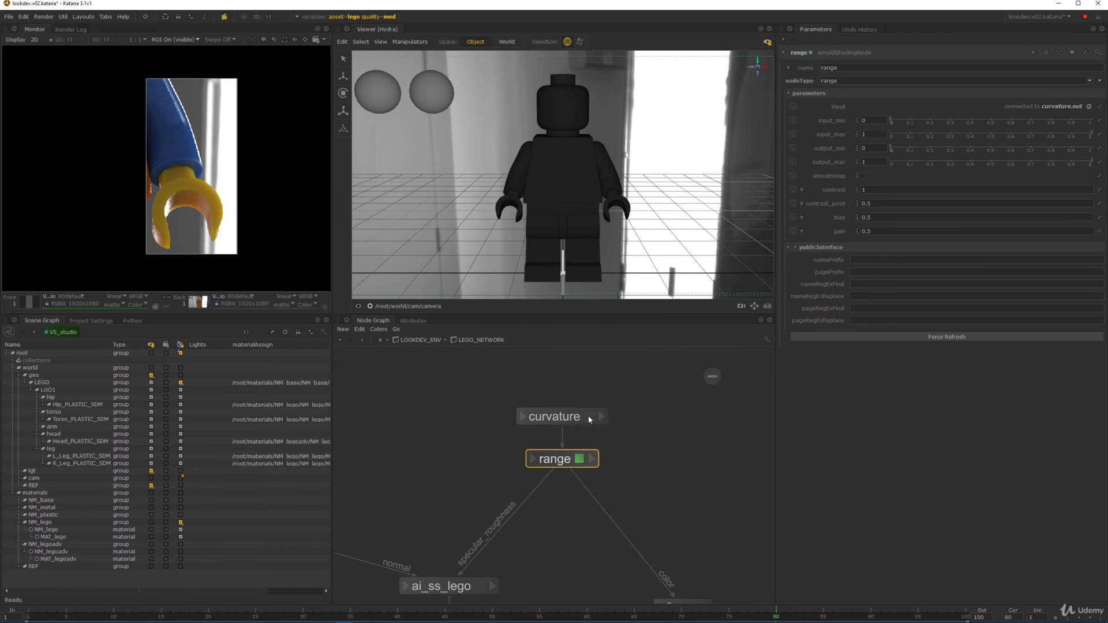
{"action": "left_click", "coordinate": [588, 416]}
{"action": "left_click", "coordinate": [580, 460]}
- Connect flat's output to NM_lego's surface in place of ai_ss_lego
{"action": "middle_click_drag", "start_coordinate": [652, 490], "coordinate": [675, 386]}
{"action": "left_click", "coordinate": [719, 404]}
{"action": "left_click", "coordinate": [750, 430]}
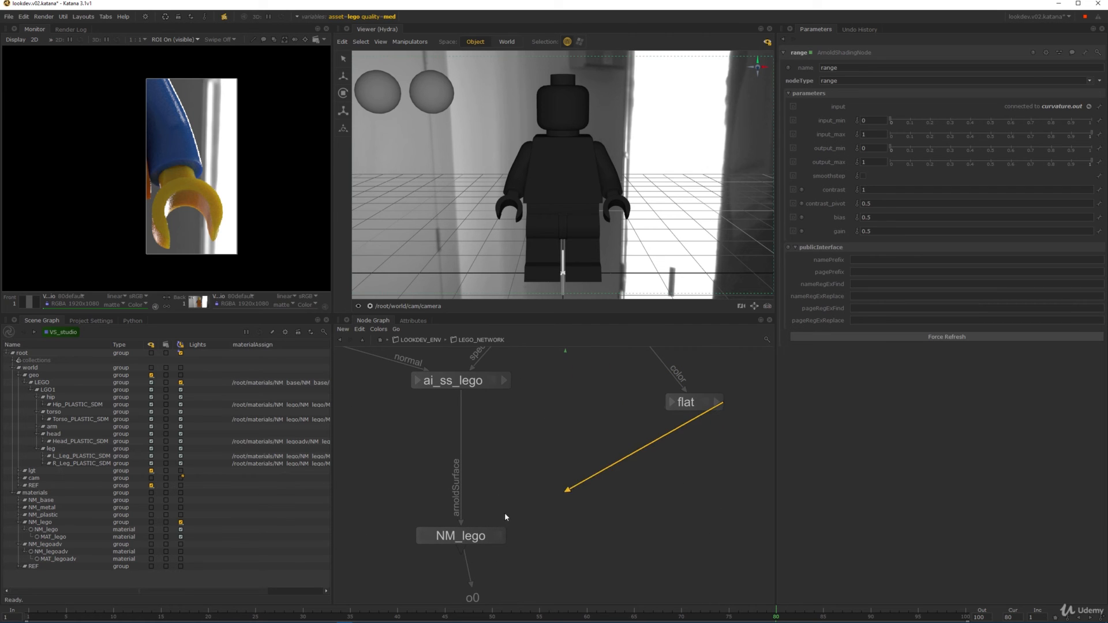
{"action": "left_click", "coordinate": [443, 536]}
{"action": "middle_click_drag", "start_coordinate": [709, 445], "coordinate": [656, 565]}
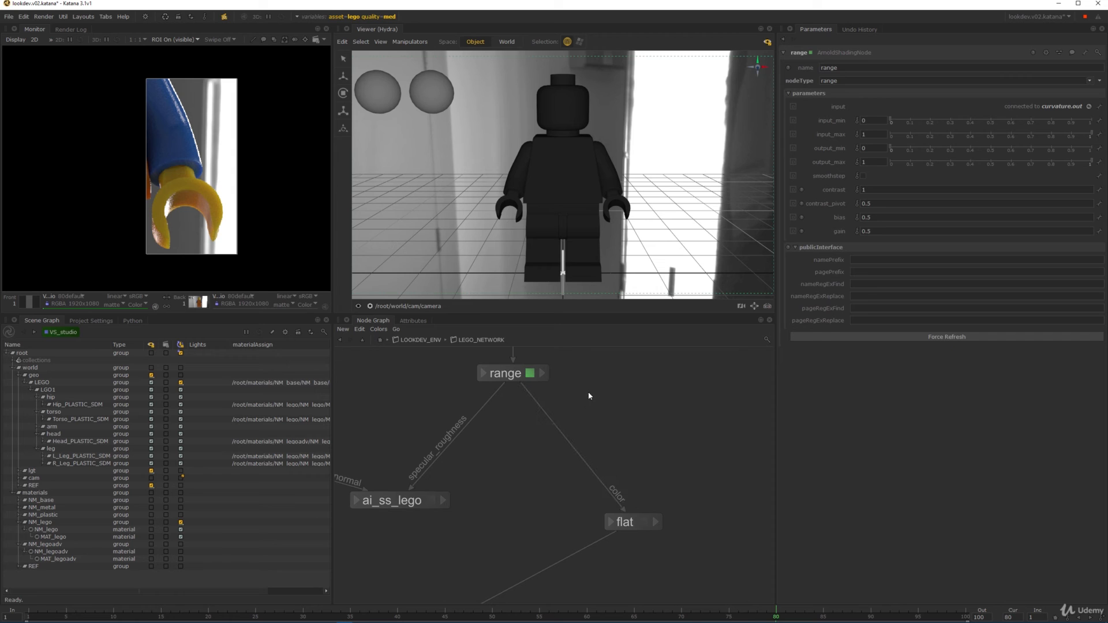
{"action": "middle_click_drag", "start_coordinate": [690, 411], "coordinate": [622, 421]}
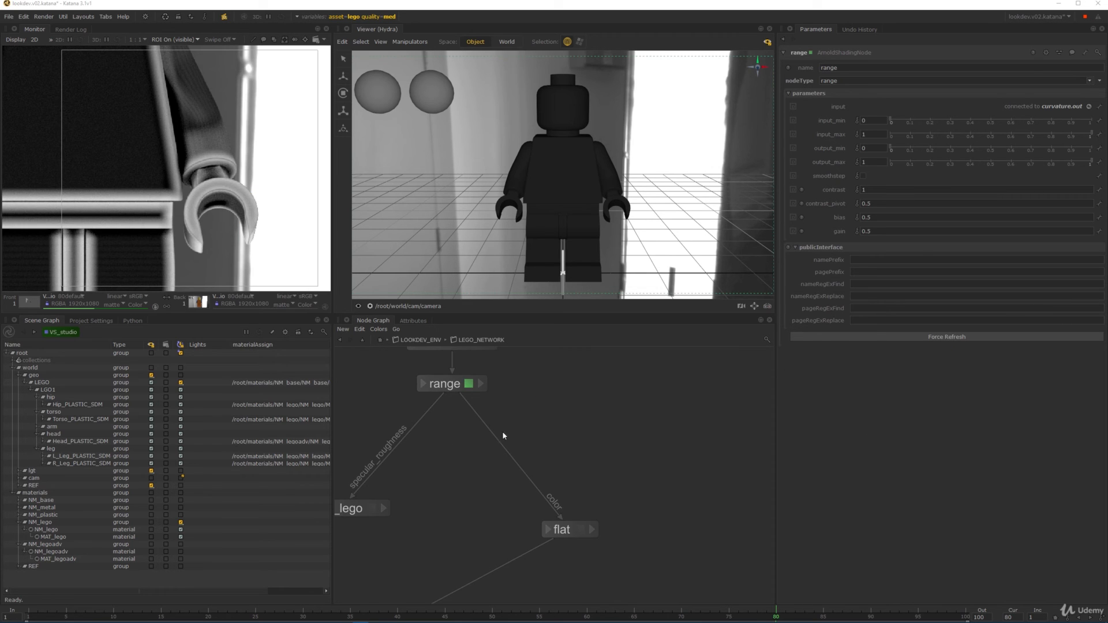
{"action": "middle_click_drag", "start_coordinate": [483, 348], "coordinate": [547, 439]}
- Give the curvature node 10 samples and a 0.05 radius, then check the render
{"action": "left_click", "coordinate": [544, 435]}
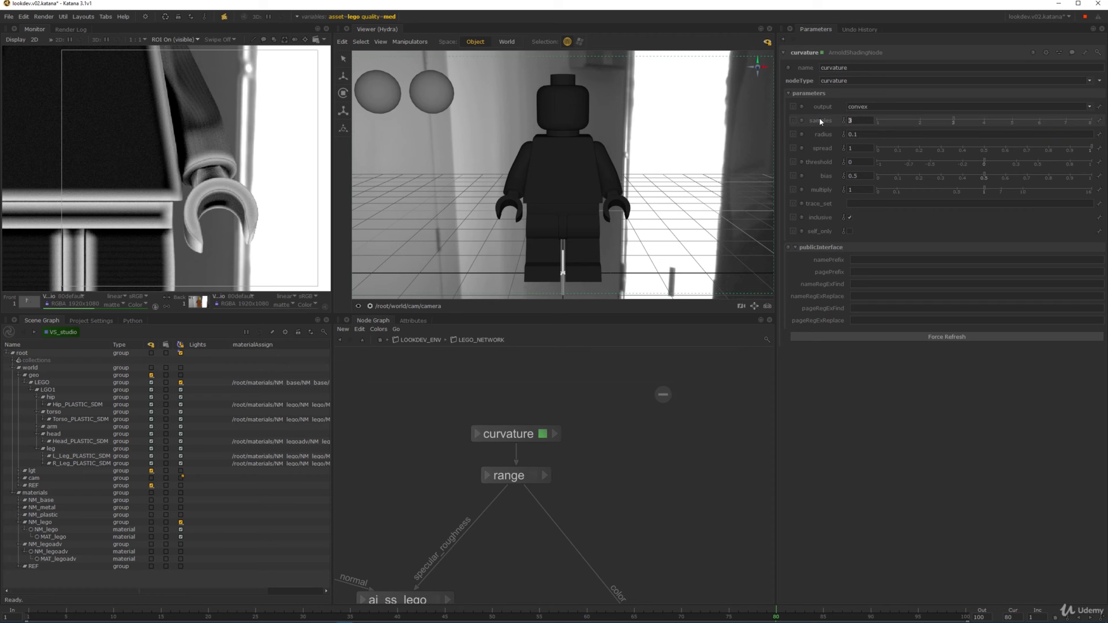
{"action": "type", "text": "10"}
{"action": "key", "text": "Return"}
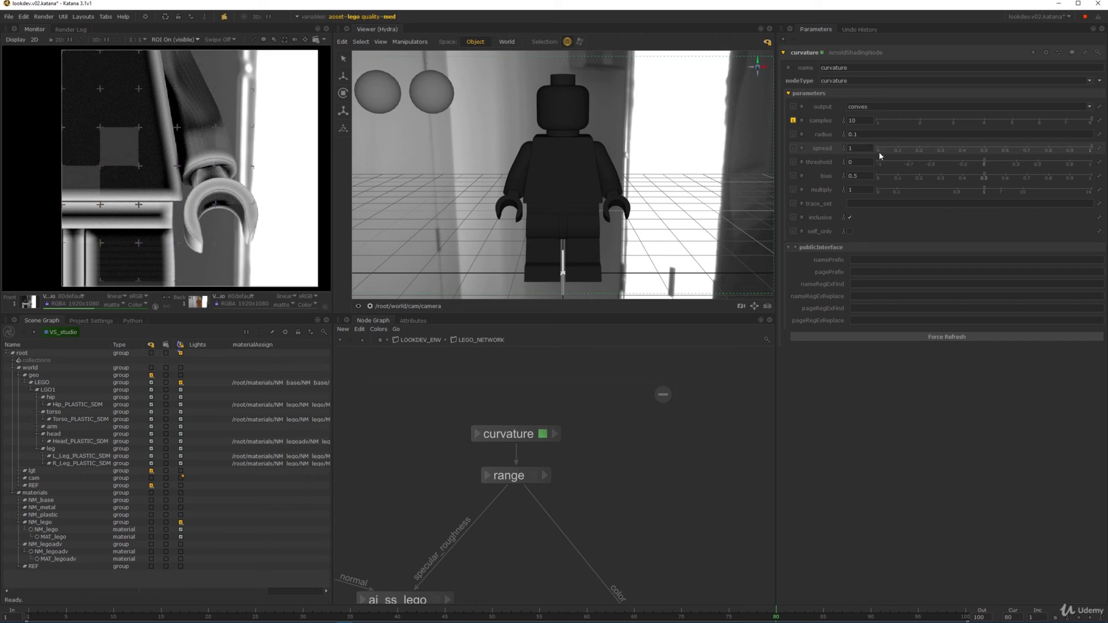
{"action": "double_click", "coordinate": [855, 134]}
{"action": "type", "text": "05"}
{"action": "key", "text": "Return"}
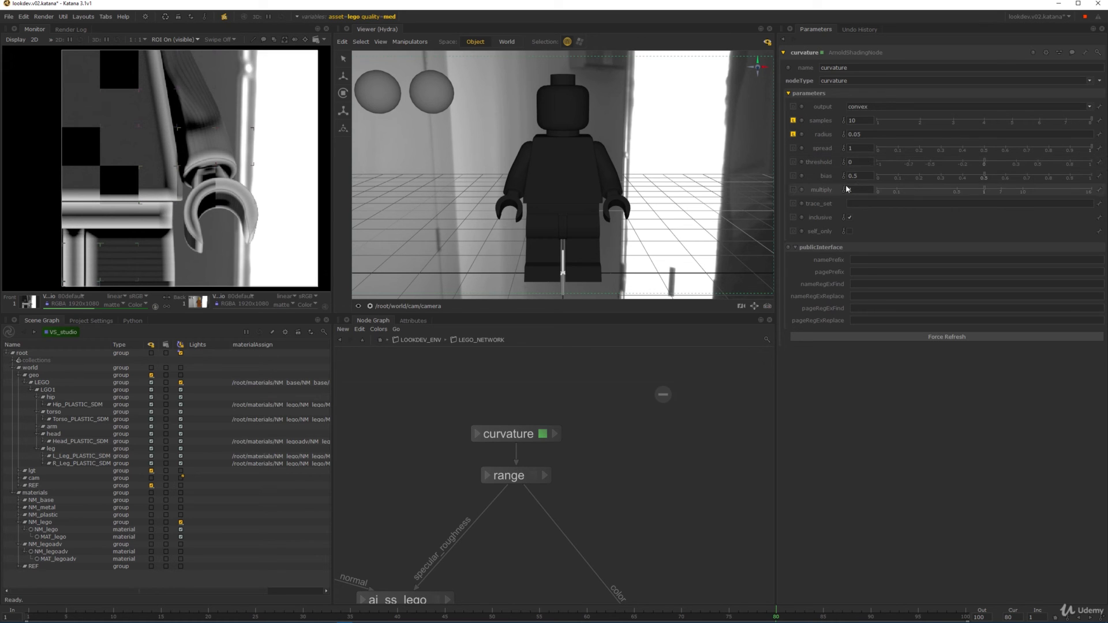
{"action": "middle_click_drag", "start_coordinate": [202, 134], "coordinate": [206, 148]}
{"action": "scroll", "coordinate": [207, 146], "scroll_direction": "up", "scroll_amount": 2}
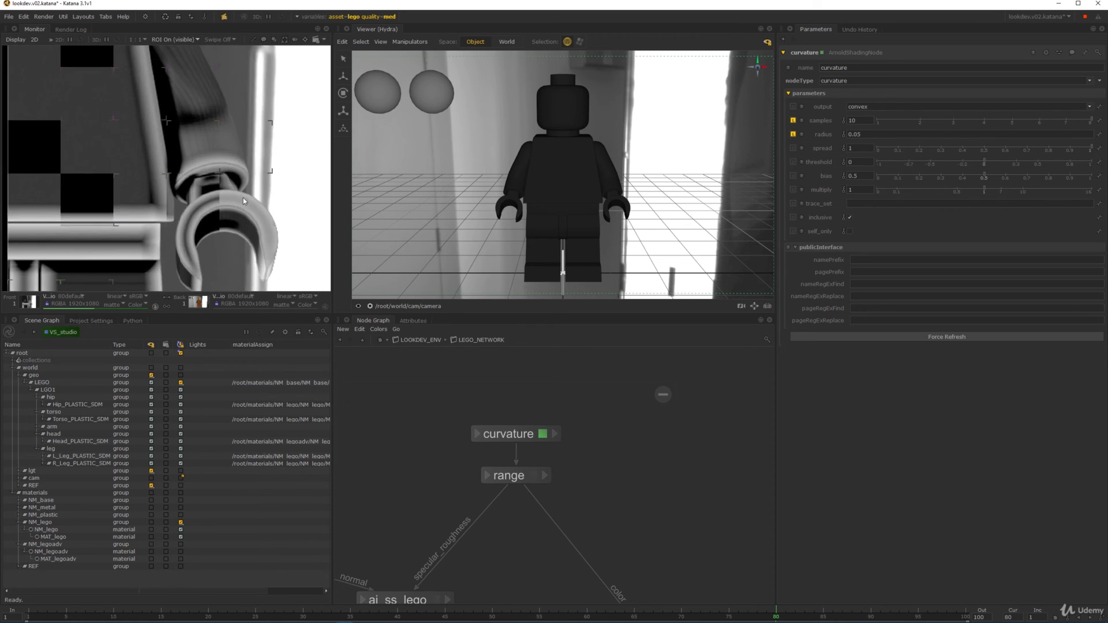
{"action": "middle_click_drag", "start_coordinate": [242, 261], "coordinate": [179, 173]}
{"action": "scroll", "coordinate": [231, 157], "scroll_direction": "down", "scroll_amount": 3}
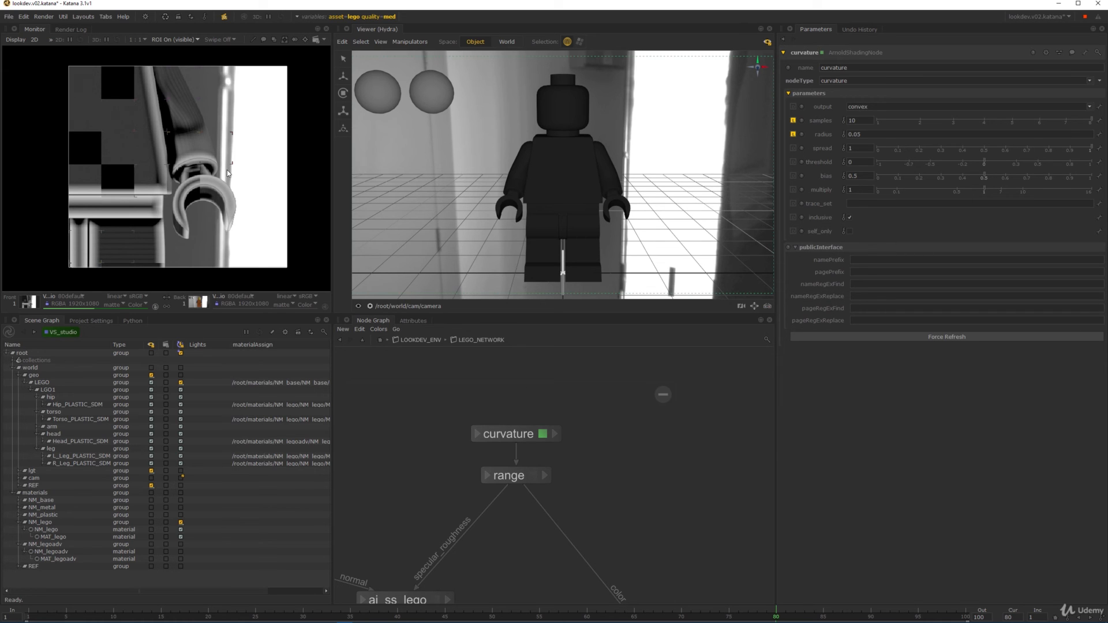
- Set the range node's input_min to 0.1
{"action": "left_click", "coordinate": [532, 475]}
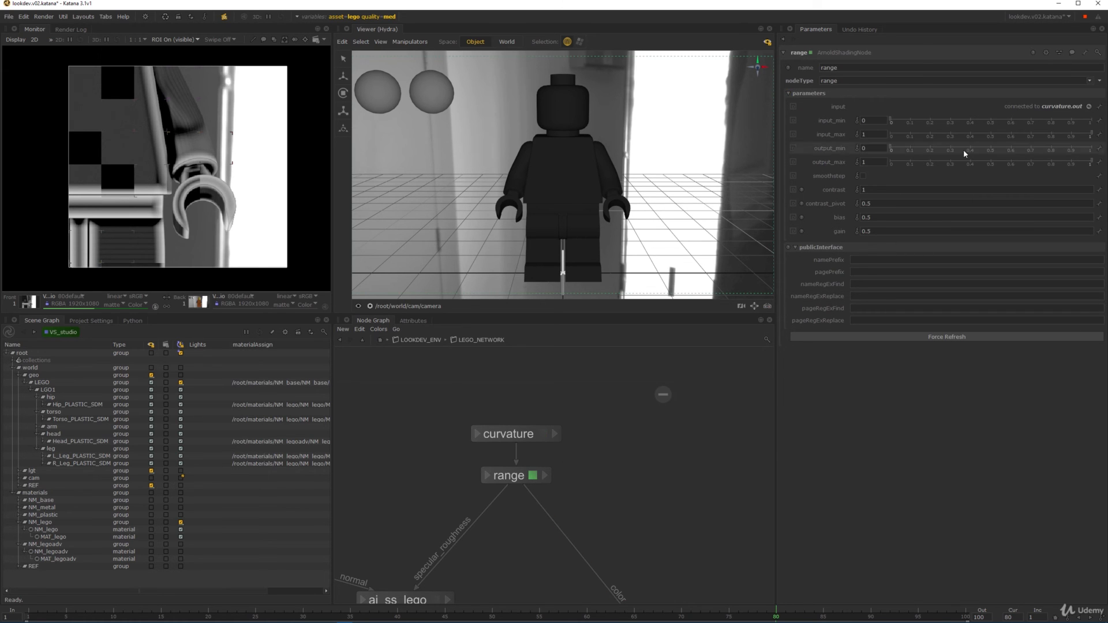
{"action": "left_click", "coordinate": [872, 123]}
{"action": "type", "text": "0.1"}
{"action": "key", "text": "Return"}
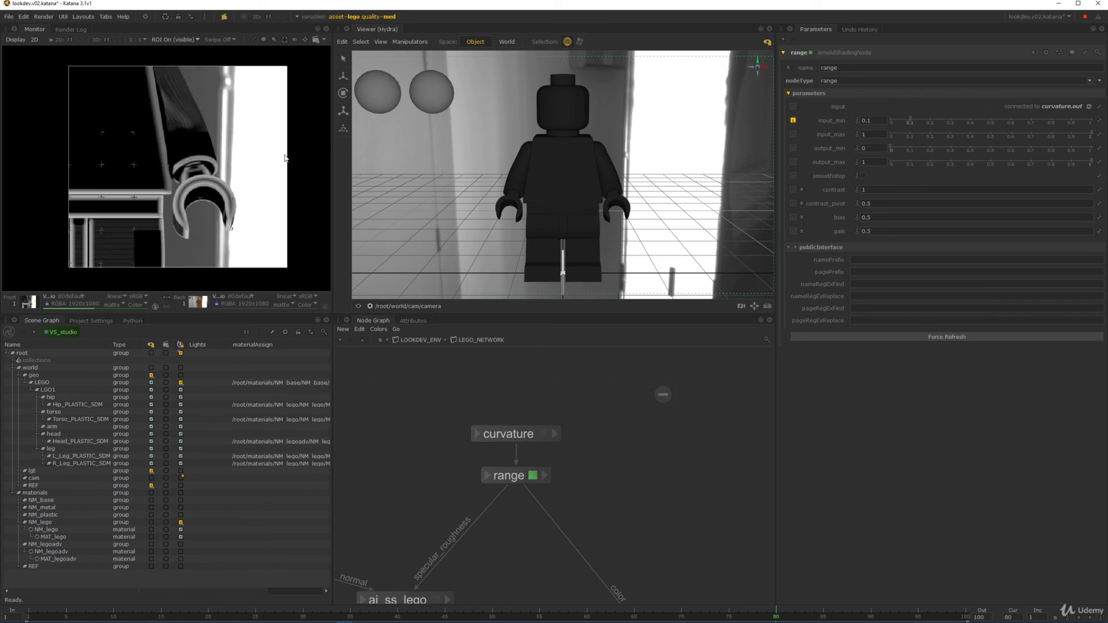
{"action": "scroll", "coordinate": [185, 172], "scroll_direction": "up", "scroll_amount": 2}
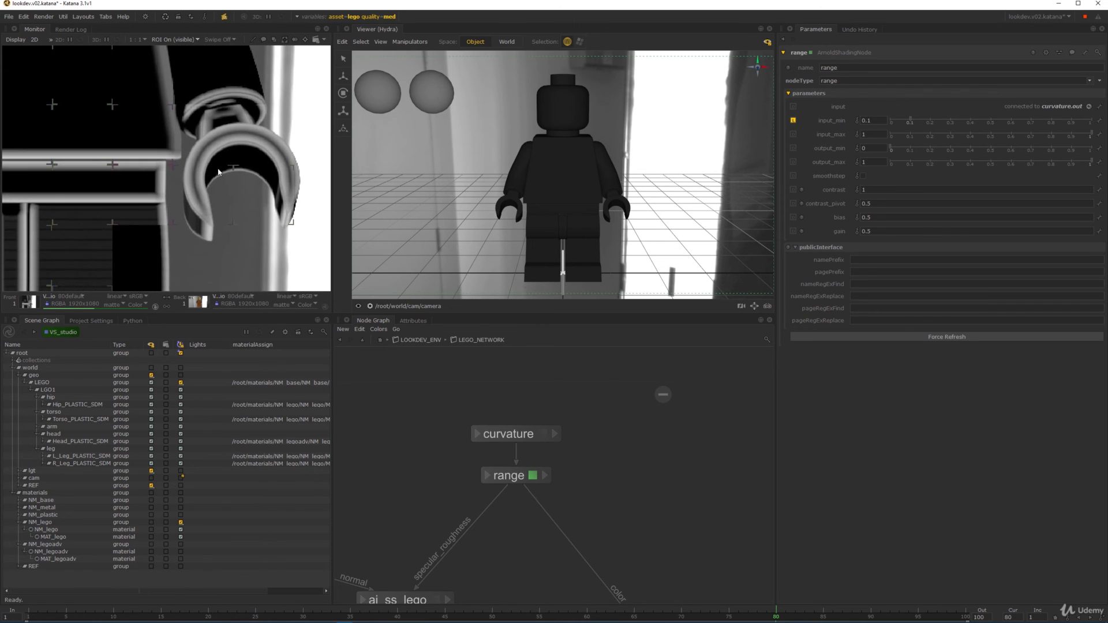
- Set curvature multiply to 3 and probe the torso edge pixels in the render
{"action": "left_click", "coordinate": [536, 440]}
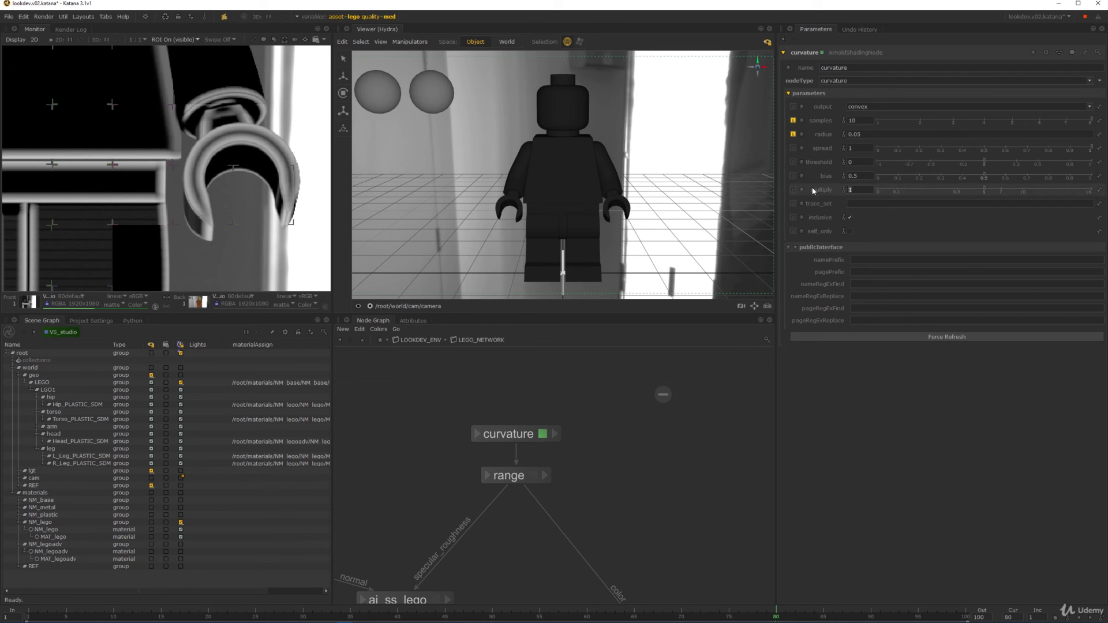
{"action": "type", "text": "3"}
{"action": "key", "text": "Return"}
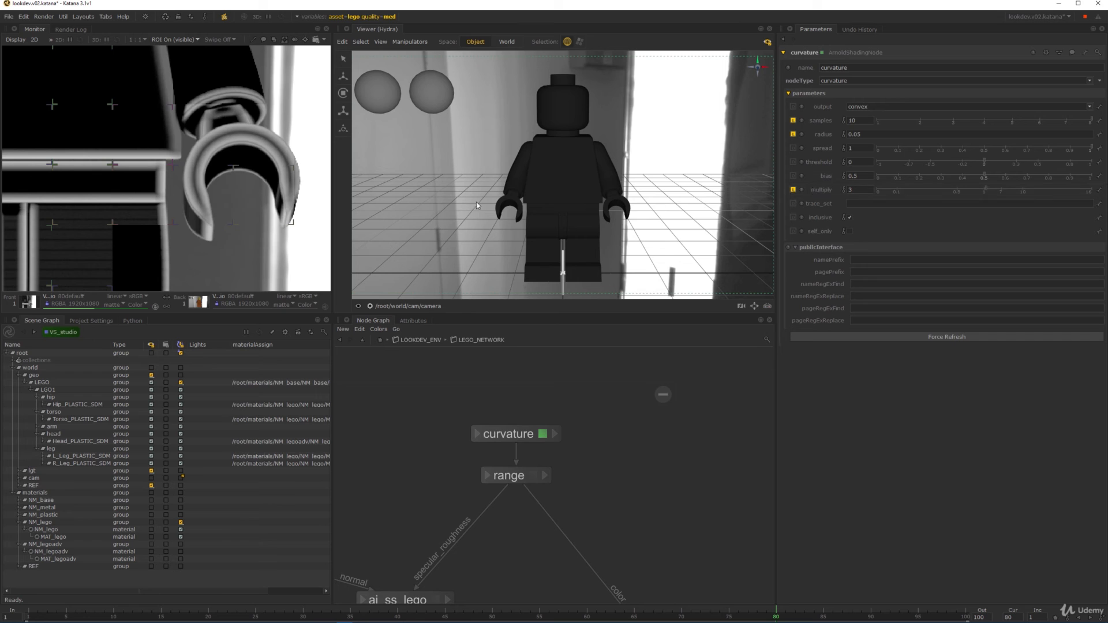
{"action": "scroll", "coordinate": [239, 170], "scroll_direction": "down", "scroll_amount": 4}
{"action": "middle_click_drag", "start_coordinate": [250, 129], "coordinate": [207, 172]}
{"action": "scroll", "coordinate": [280, 165], "scroll_direction": "up", "scroll_amount": 6}
{"action": "scroll", "coordinate": [229, 160], "scroll_direction": "down", "scroll_amount": 2}
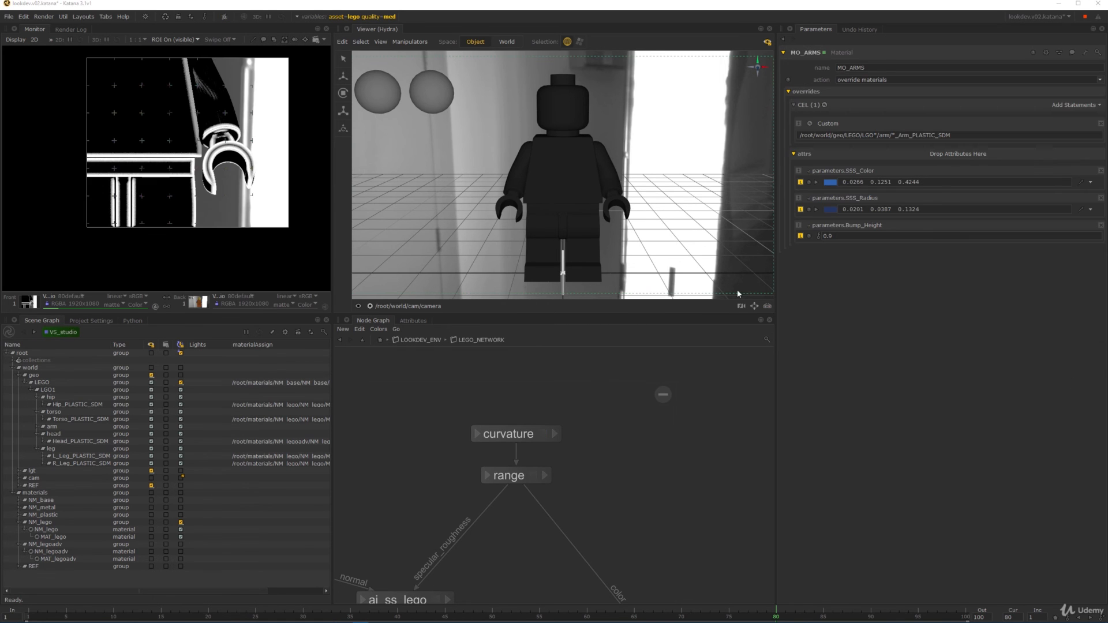
{"action": "scroll", "coordinate": [187, 142], "scroll_direction": "up", "scroll_amount": 2}
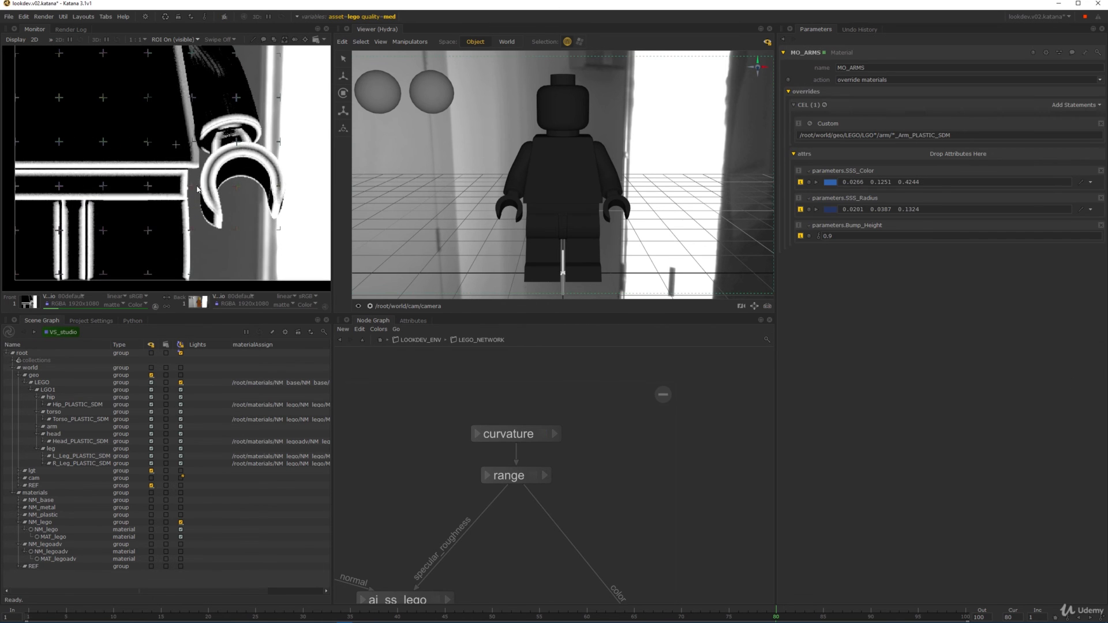
{"action": "middle_click_drag", "start_coordinate": [521, 503], "coordinate": [554, 463]}
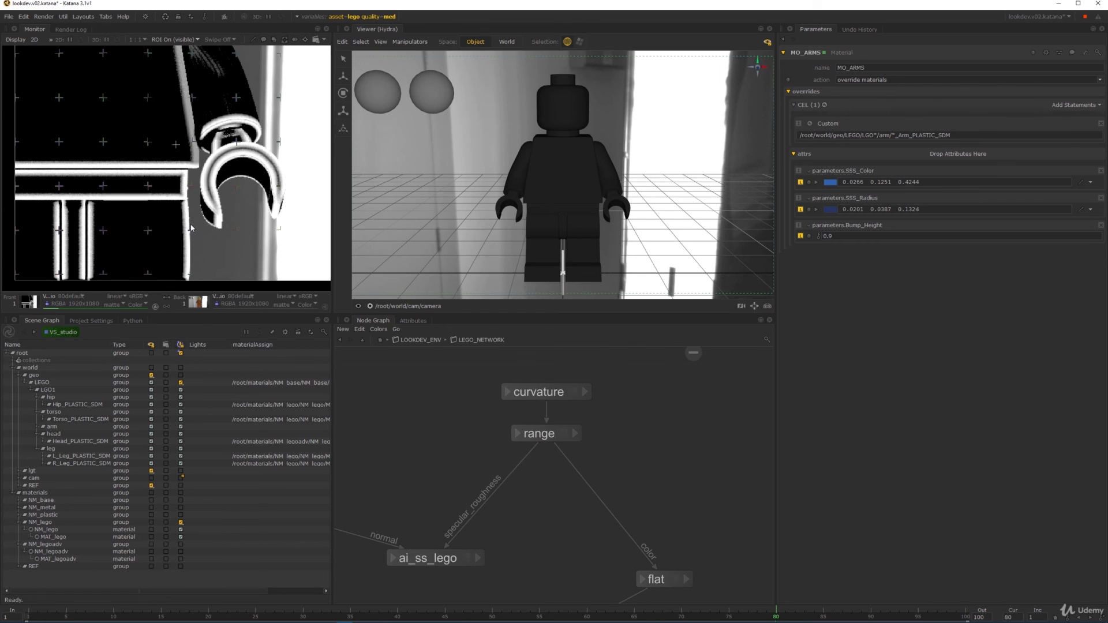
{"action": "left_click_drag", "start_coordinate": [174, 168], "coordinate": [163, 169]}
{"action": "left_click", "coordinate": [564, 434]}
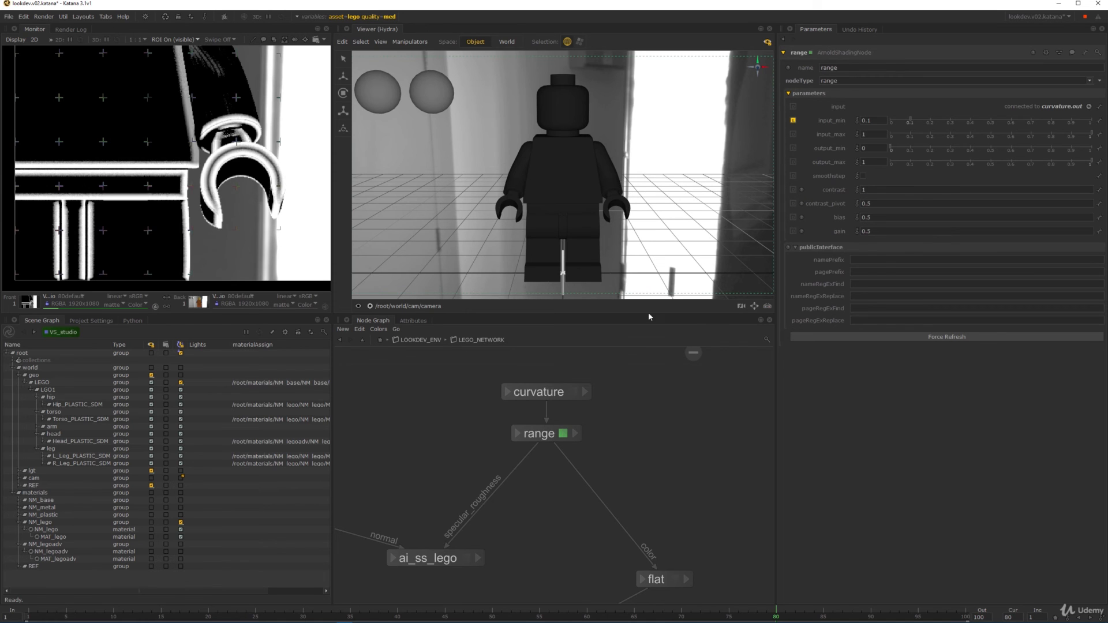
- Turn on smoothstep in range and set its output to 0.05–0.25
{"action": "left_click", "coordinate": [864, 176]}
{"action": "left_click_drag", "start_coordinate": [163, 167], "coordinate": [162, 151]}
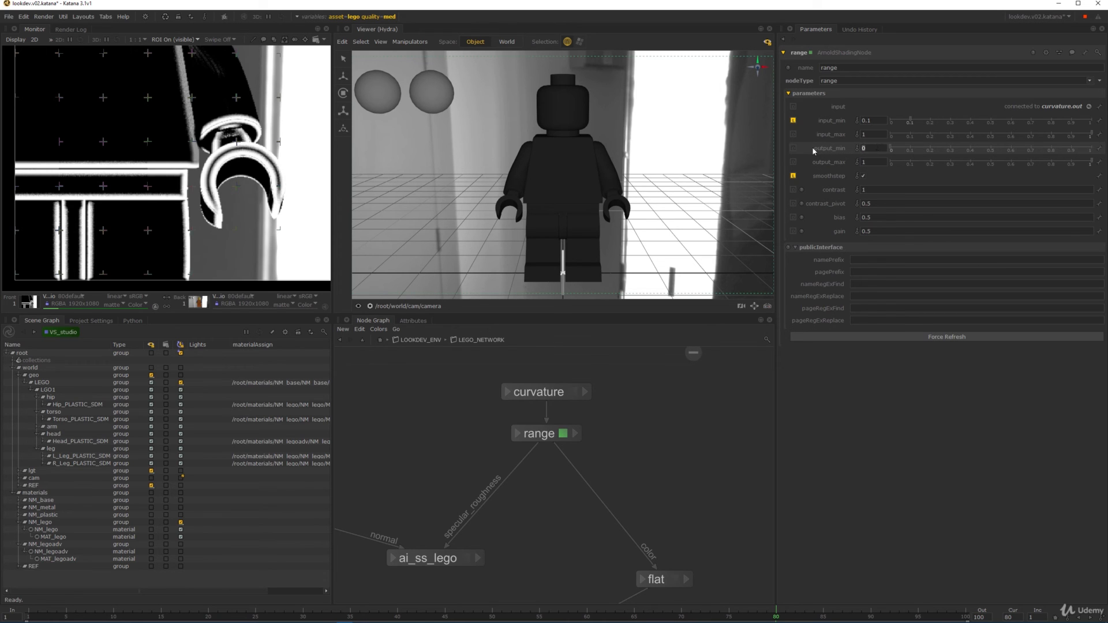
{"action": "type", "text": "5"}
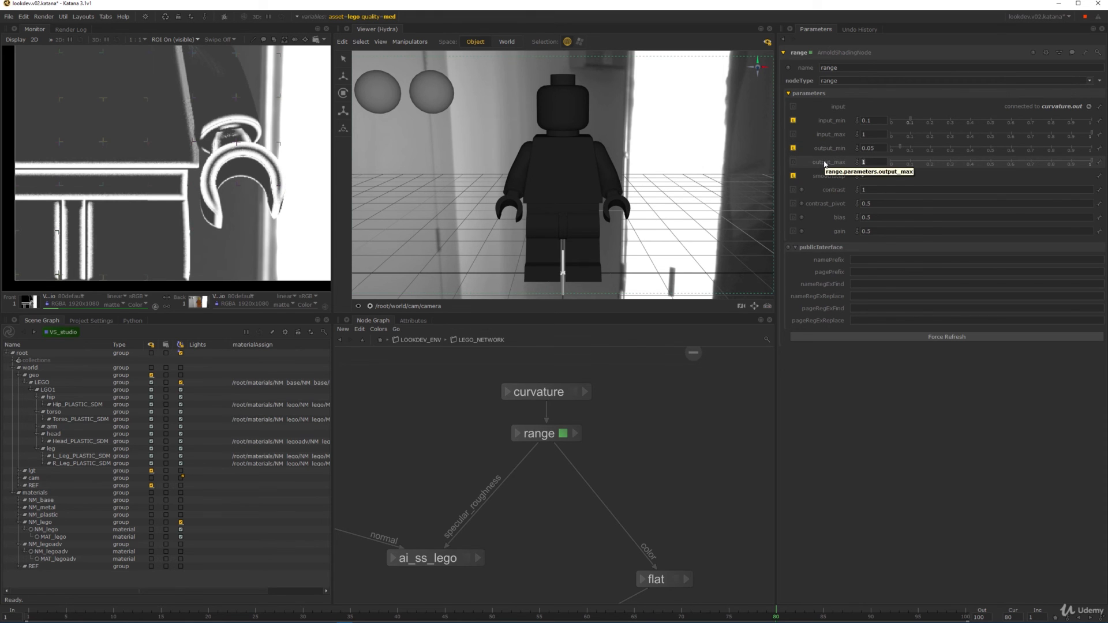
{"action": "type", "text": ".25"}
{"action": "key", "text": "Return"}
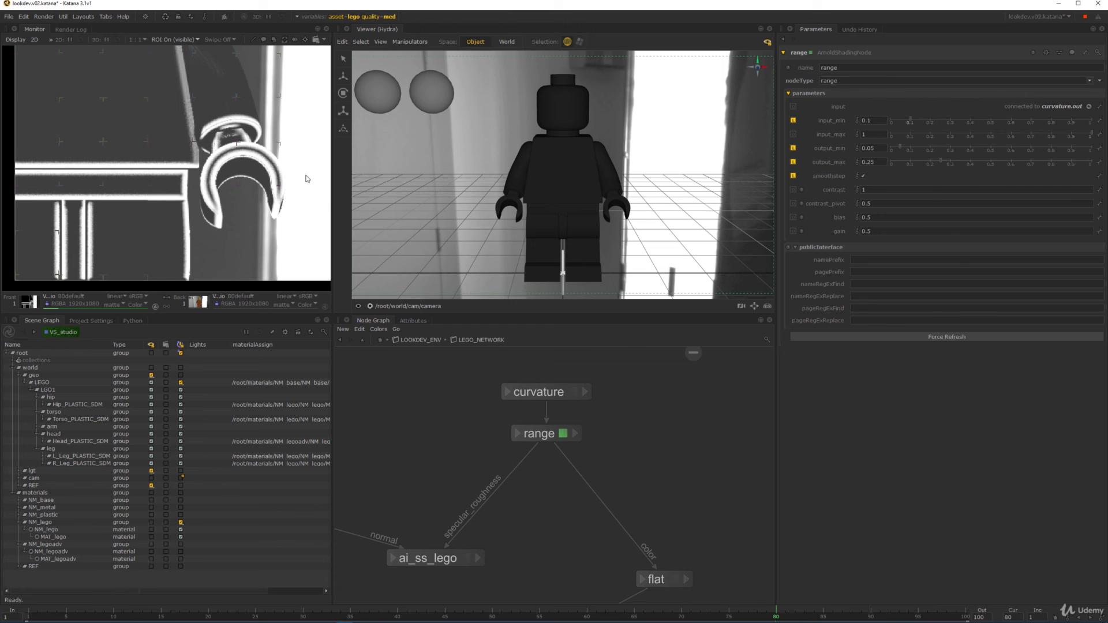
- Inspect pixel values around the railing area of the softened mask render
{"action": "middle_click_drag", "start_coordinate": [176, 142], "coordinate": [224, 182]}
{"action": "scroll", "coordinate": [242, 212], "scroll_direction": "down", "scroll_amount": 3}
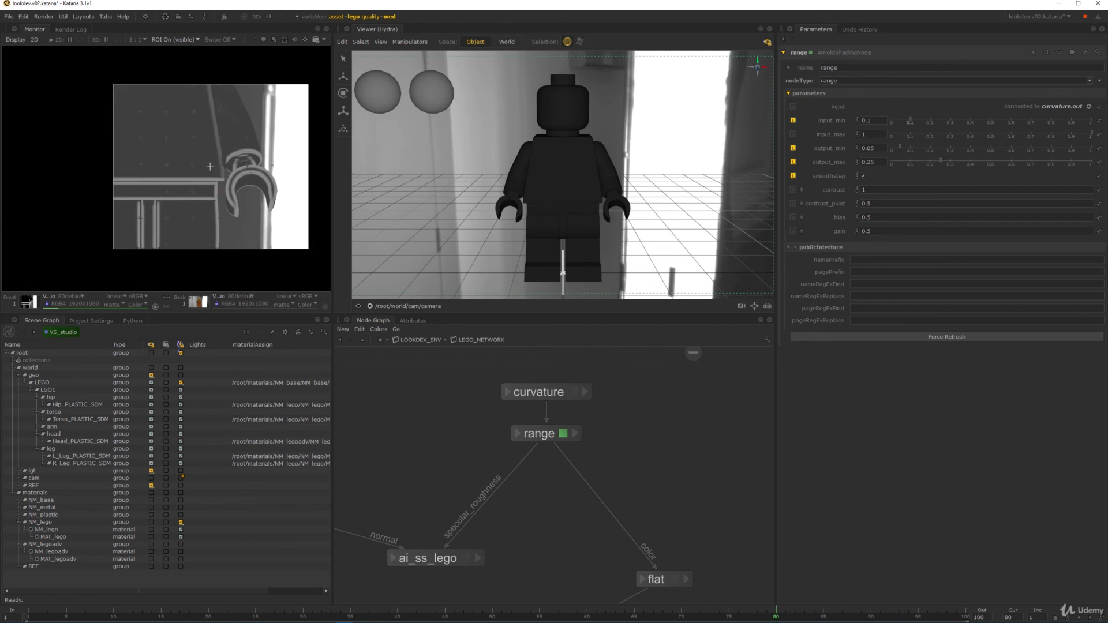
{"action": "scroll", "coordinate": [225, 183], "scroll_direction": "up", "scroll_amount": 2}
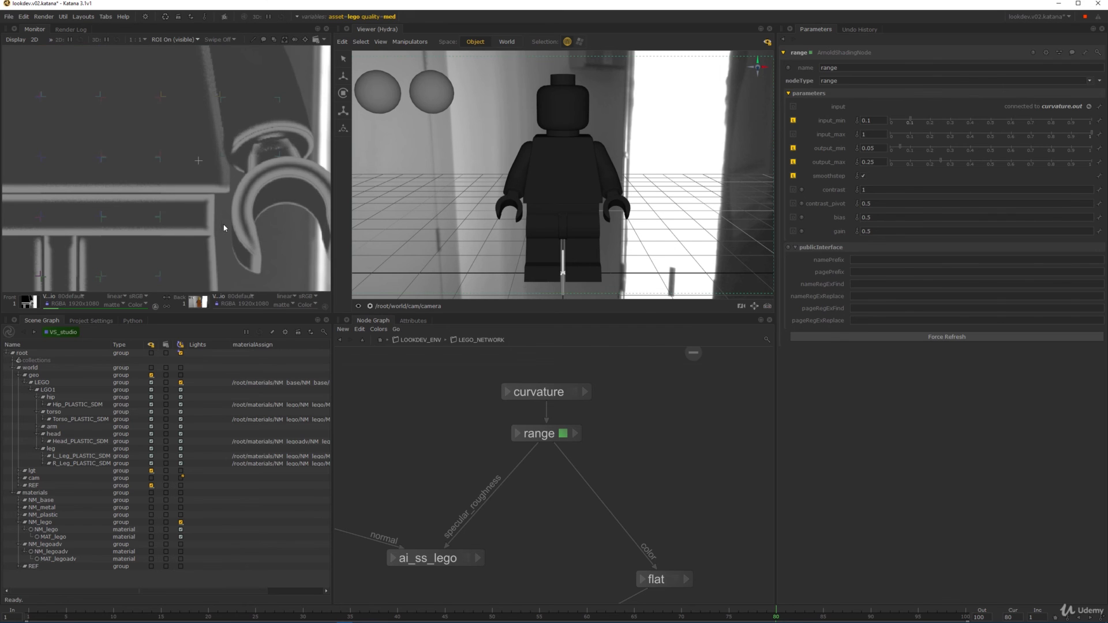
{"action": "key", "text": "x"}
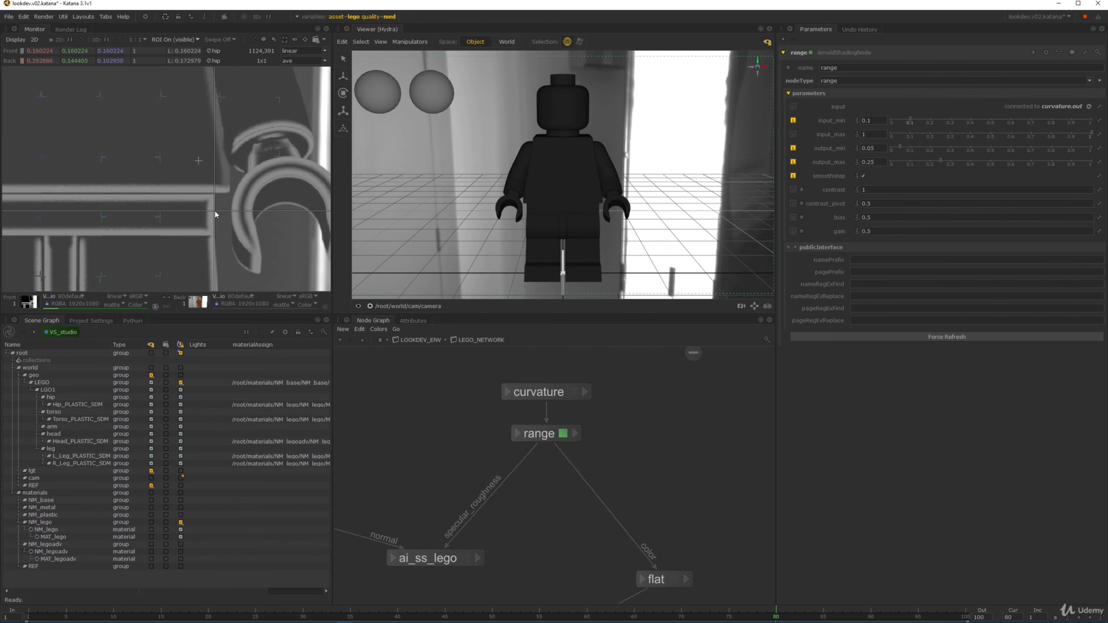
{"action": "key", "text": "x"}
{"action": "middle_click_drag", "start_coordinate": [589, 480], "coordinate": [589, 451]}
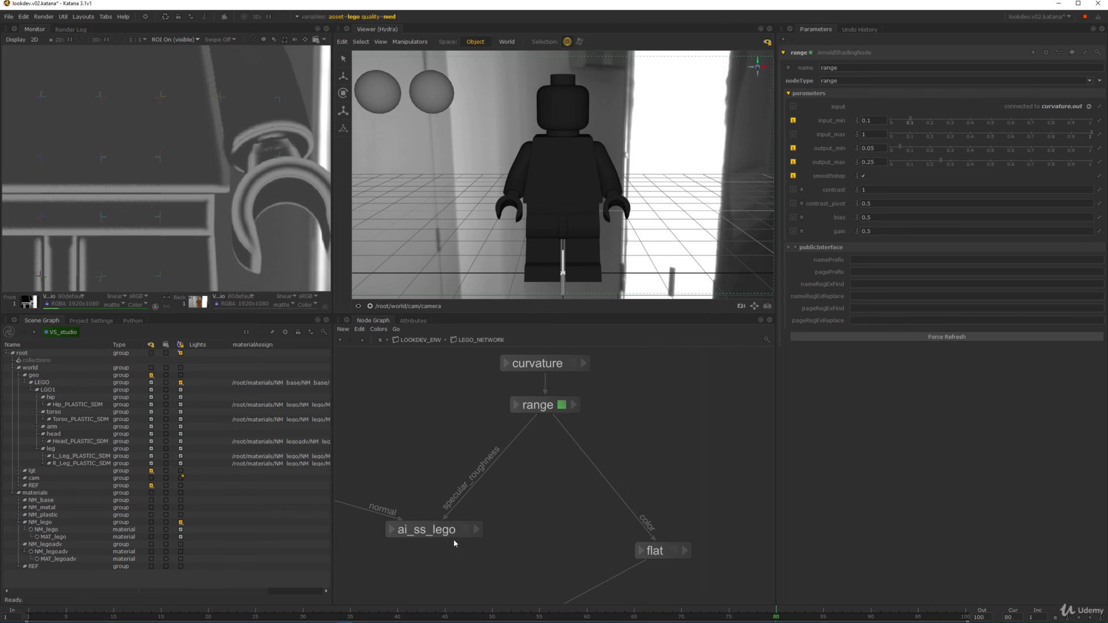
{"action": "middle_click_drag", "start_coordinate": [561, 398], "coordinate": [580, 433]}
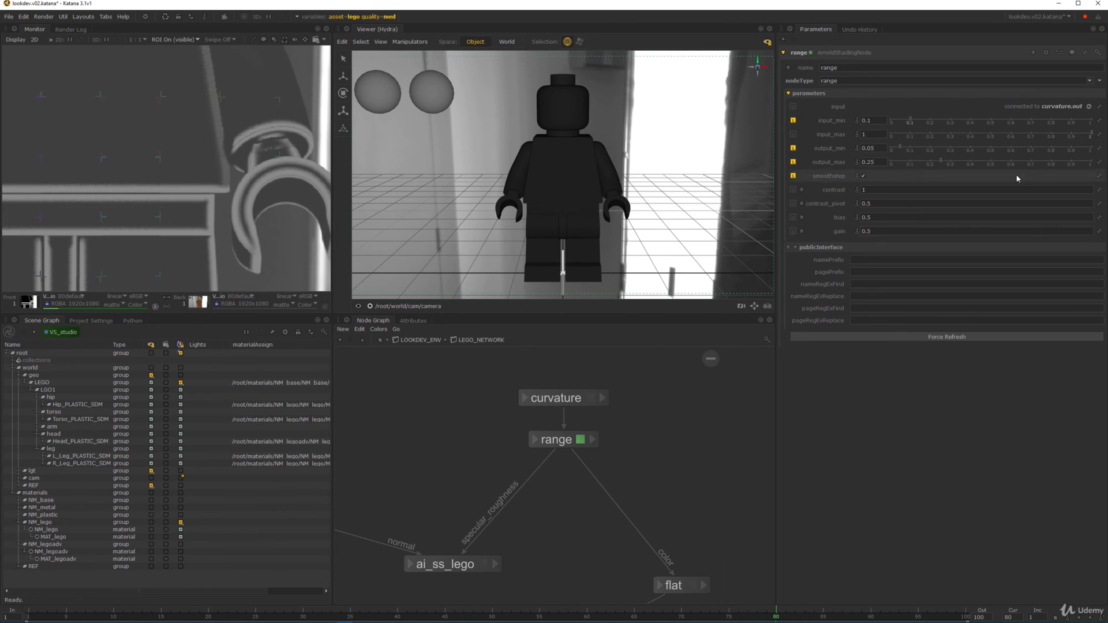
- Give range's output_max the material-interface name Specular_Roughness
{"action": "double_click", "coordinate": [868, 162]}
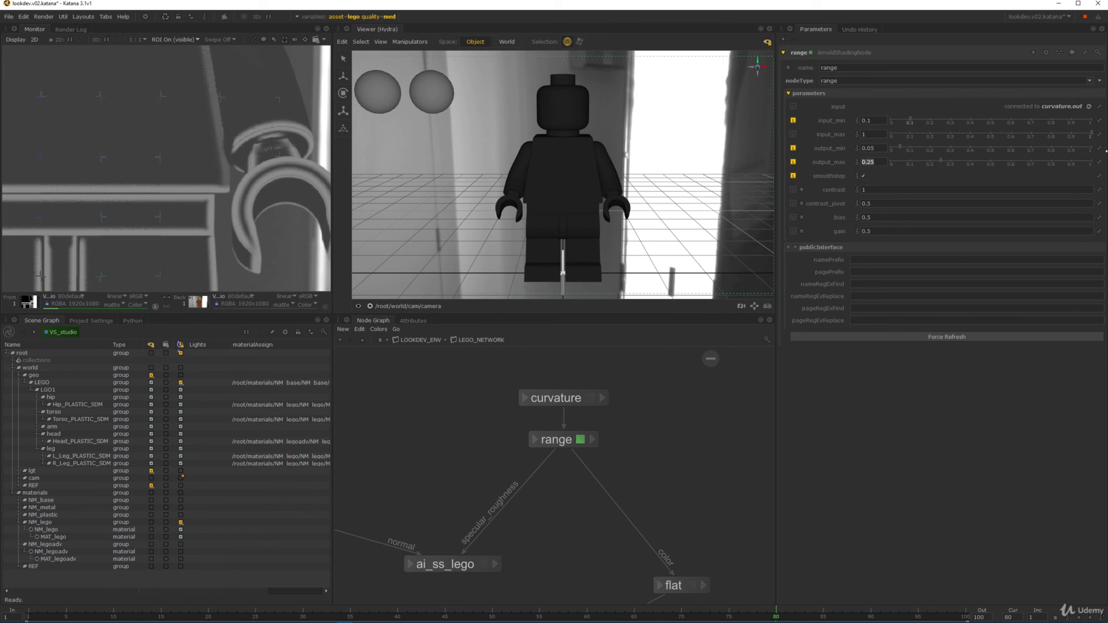
{"action": "right_click", "coordinate": [1101, 163]}
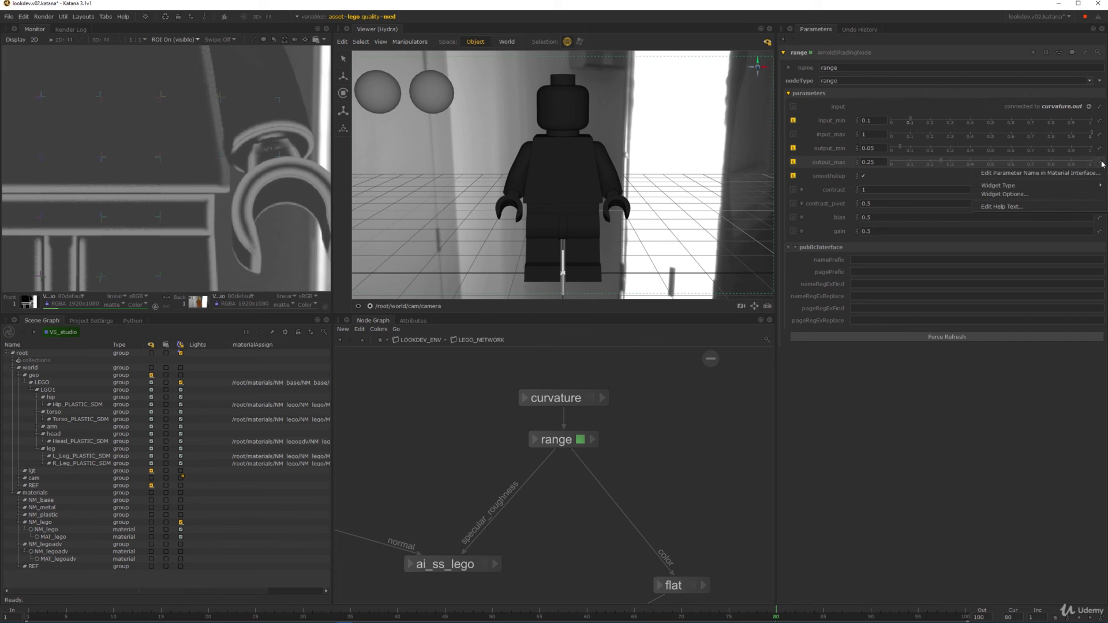
{"action": "left_click", "coordinate": [1025, 173]}
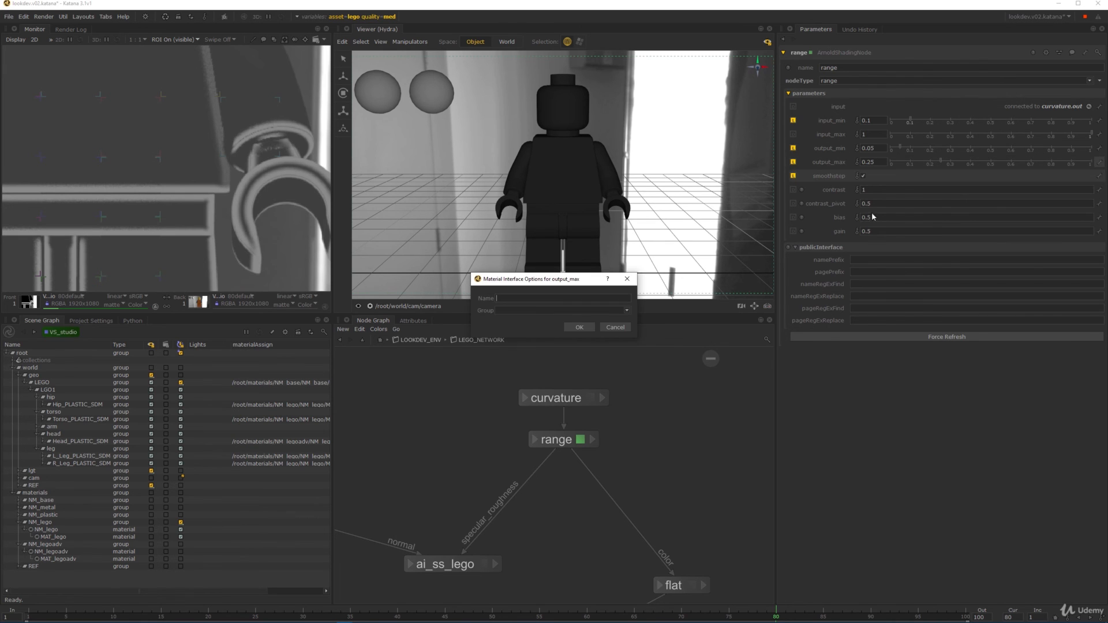
{"action": "type", "text": "Sped"}
{"action": "type", "text": "ular_Roughness"}
{"action": "type", "text": "Specular"}
{"action": "left_click", "coordinate": [580, 327]}
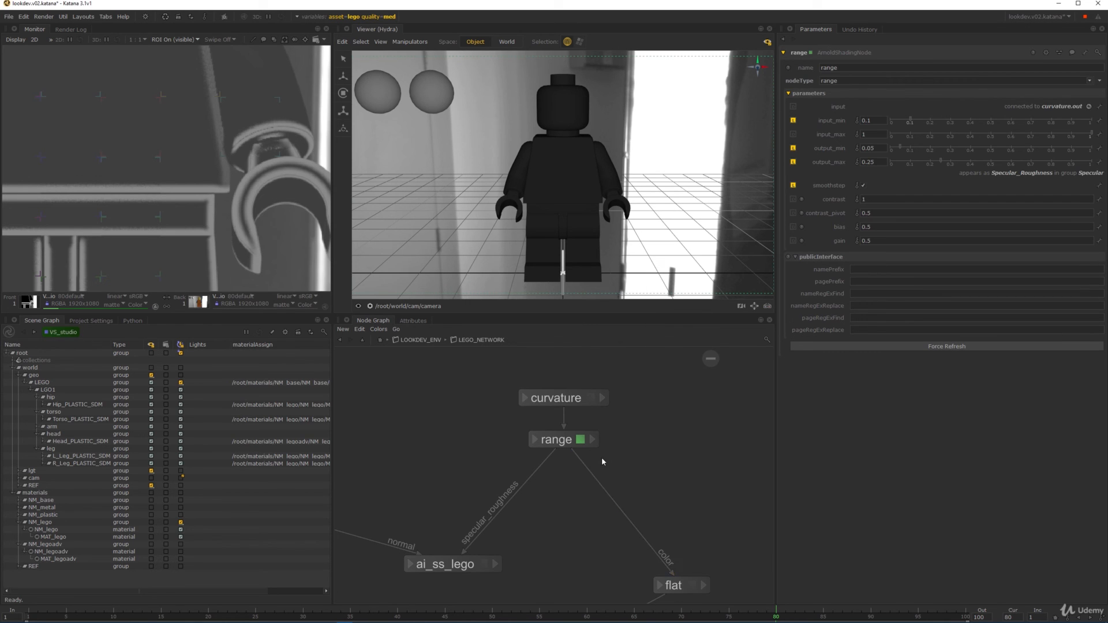
- Change ai_ss_lego's own specular_roughness interface entry so range's output replaces it
{"action": "middle_click_drag", "start_coordinate": [601, 457], "coordinate": [598, 389]}
{"action": "double_click", "coordinate": [470, 502]}
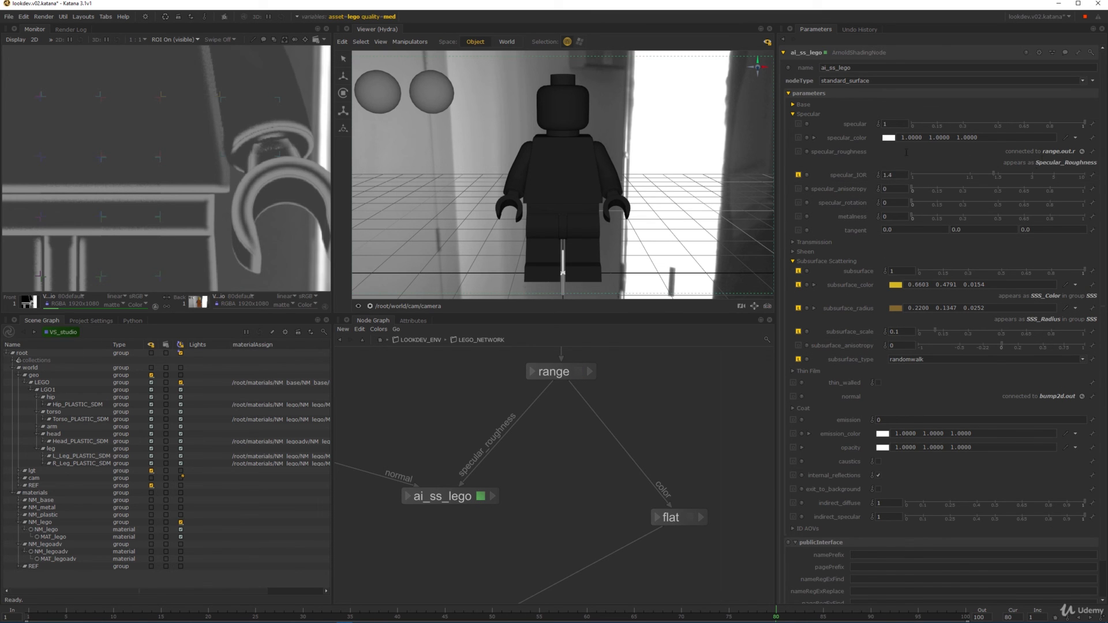
{"action": "left_click", "coordinate": [1092, 151]}
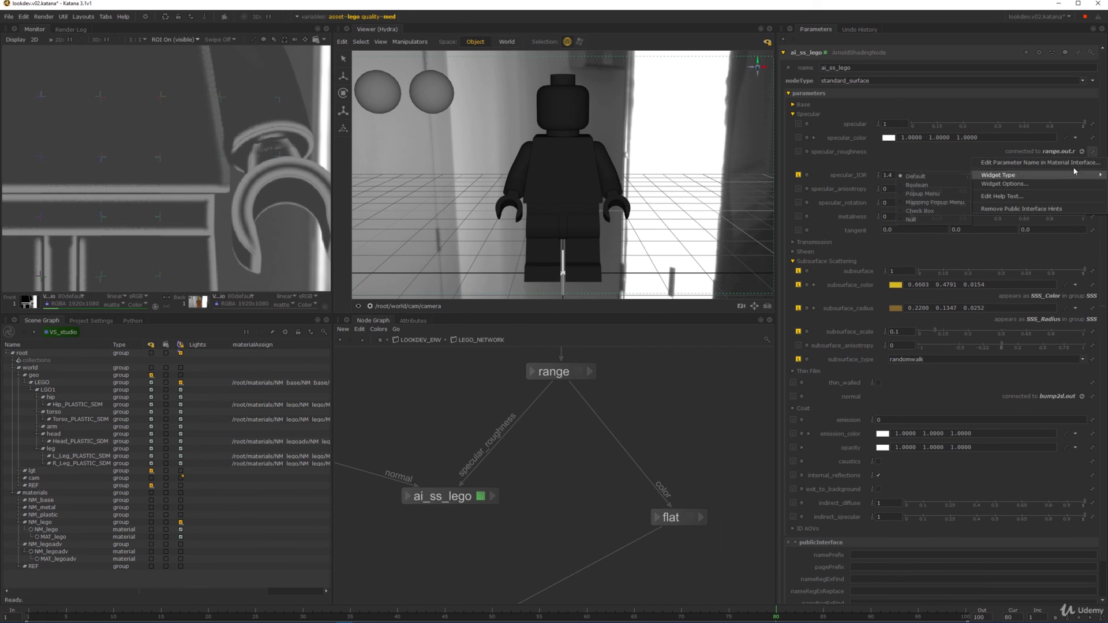
{"action": "left_click", "coordinate": [1072, 168]}
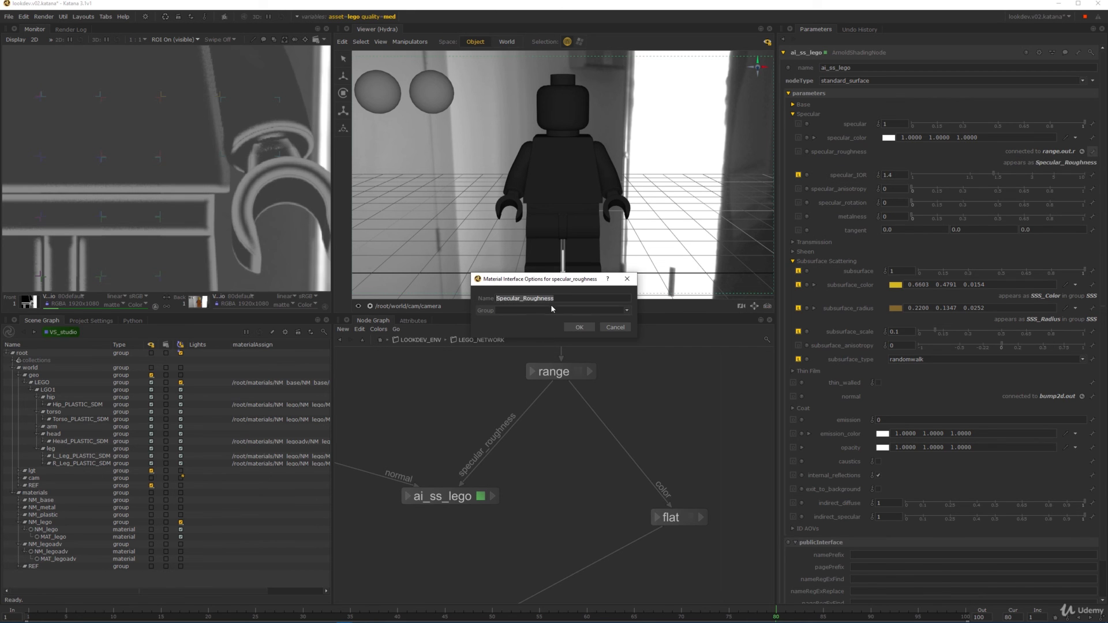
{"action": "left_click", "coordinate": [579, 327]}
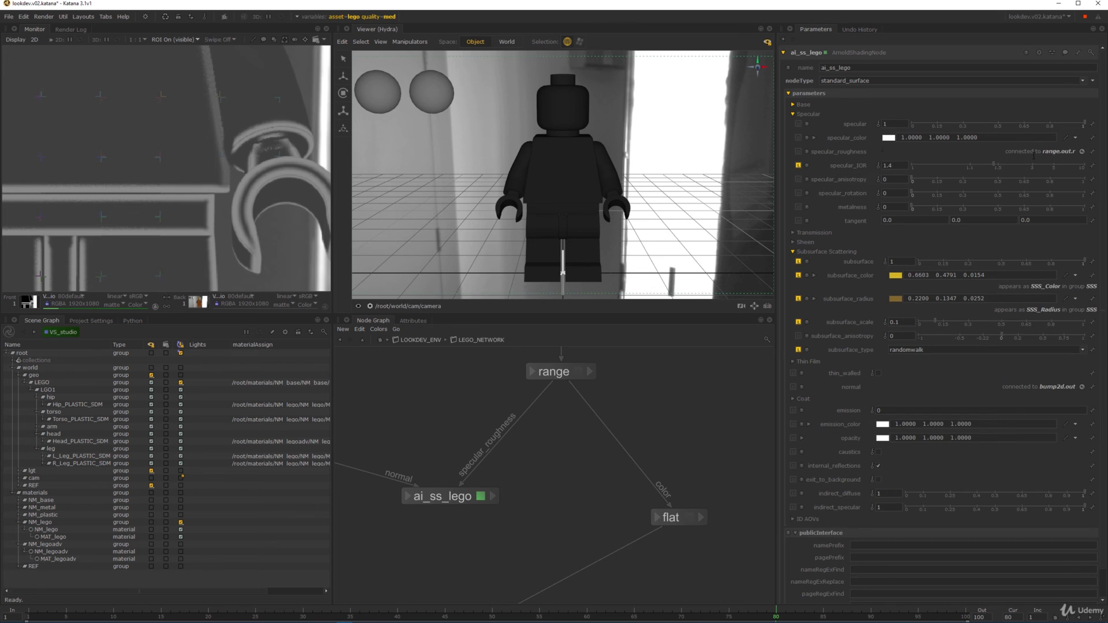
{"action": "left_click", "coordinate": [577, 373]}
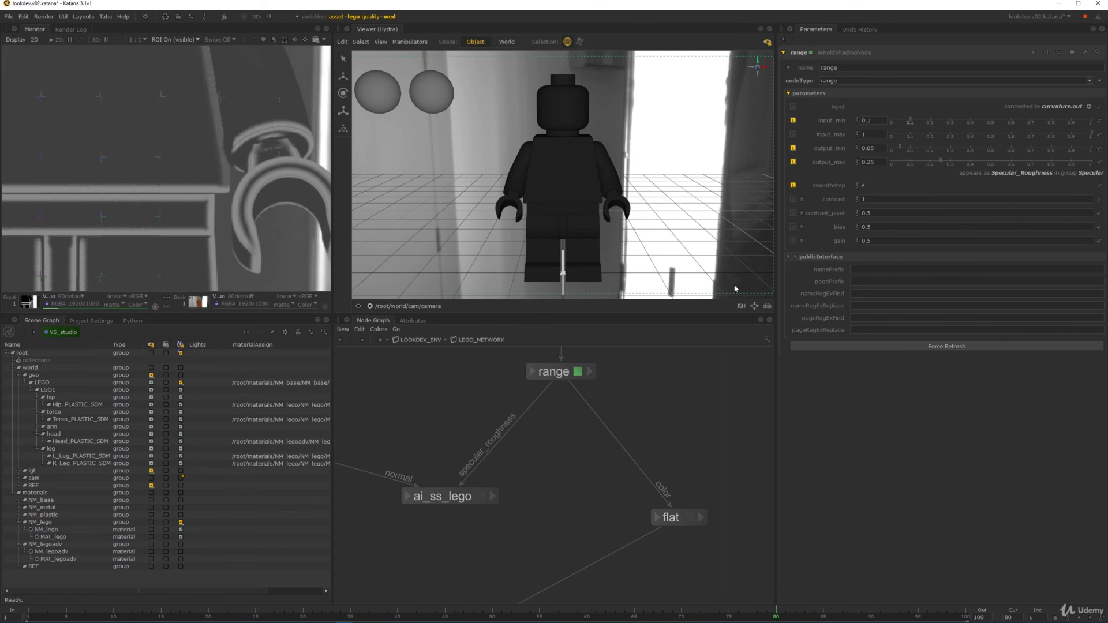
{"action": "middle_click_drag", "start_coordinate": [600, 512], "coordinate": [642, 426]}
{"action": "scroll", "coordinate": [642, 426], "scroll_direction": "down", "scroll_amount": 4}
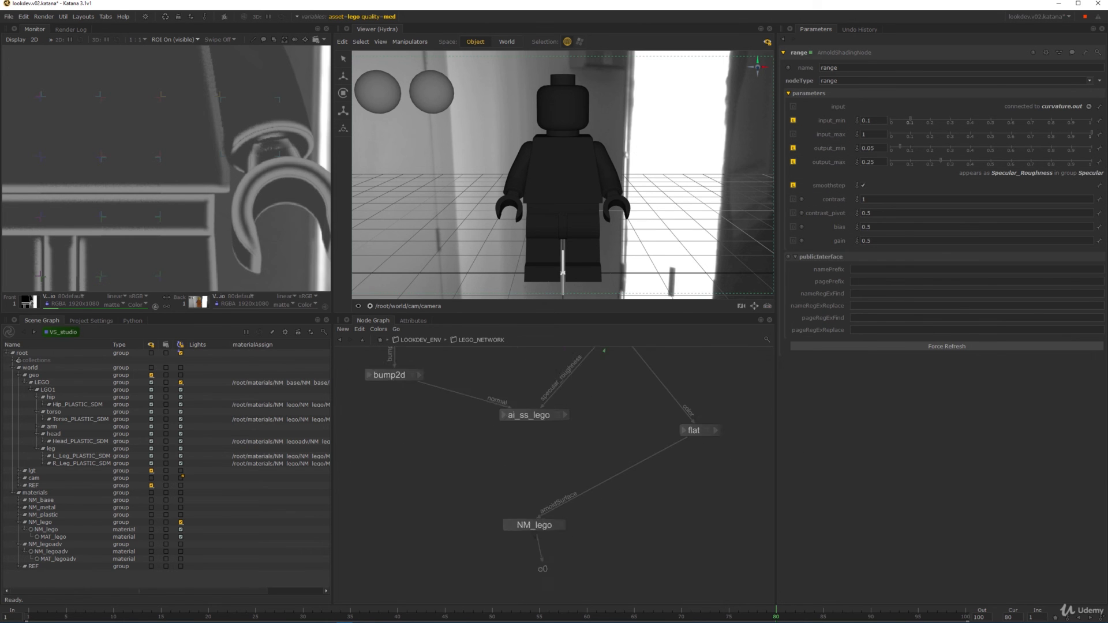
{"action": "left_click", "coordinate": [571, 417]}
{"action": "left_click", "coordinate": [578, 440]}
{"action": "left_click", "coordinate": [541, 512]}
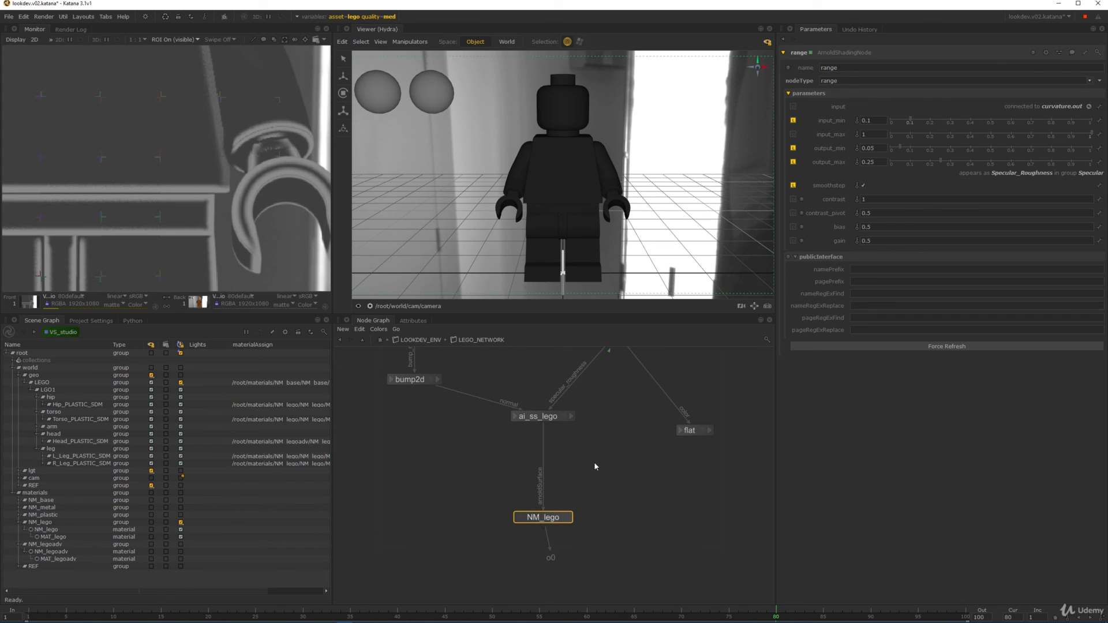
{"action": "scroll", "coordinate": [405, 439], "scroll_direction": "down", "scroll_amount": 2}
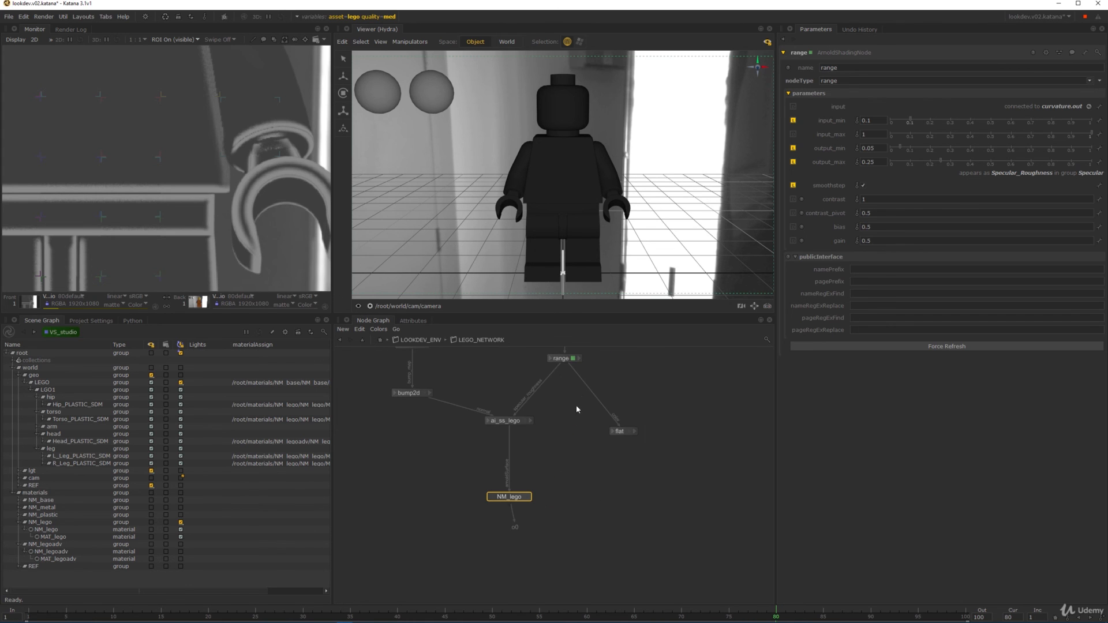
{"action": "scroll", "coordinate": [153, 174], "scroll_direction": "down", "scroll_amount": 4}
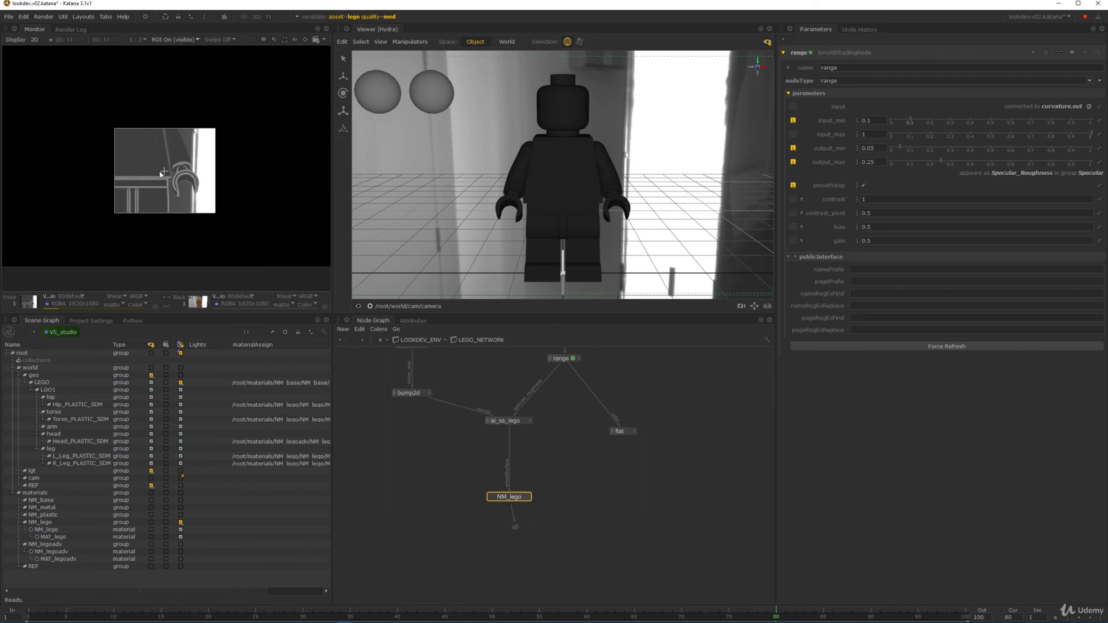
{"action": "scroll", "coordinate": [156, 174], "scroll_direction": "up", "scroll_amount": 2}
{"action": "left_click", "coordinate": [186, 41]}
{"action": "left_click", "coordinate": [184, 61]}
{"action": "middle_click_drag", "start_coordinate": [184, 62], "coordinate": [222, 23]}
{"action": "right_click", "coordinate": [60, 332]}
{"action": "left_click", "coordinate": [89, 360]}
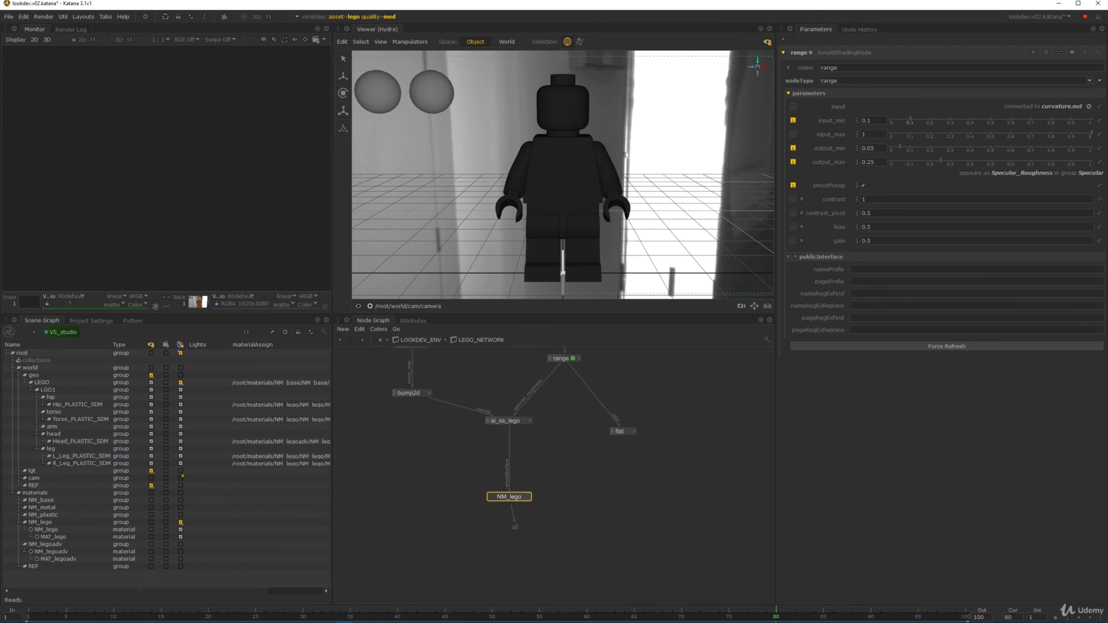
{"action": "middle_click_drag", "start_coordinate": [229, 110], "coordinate": [182, 145]}
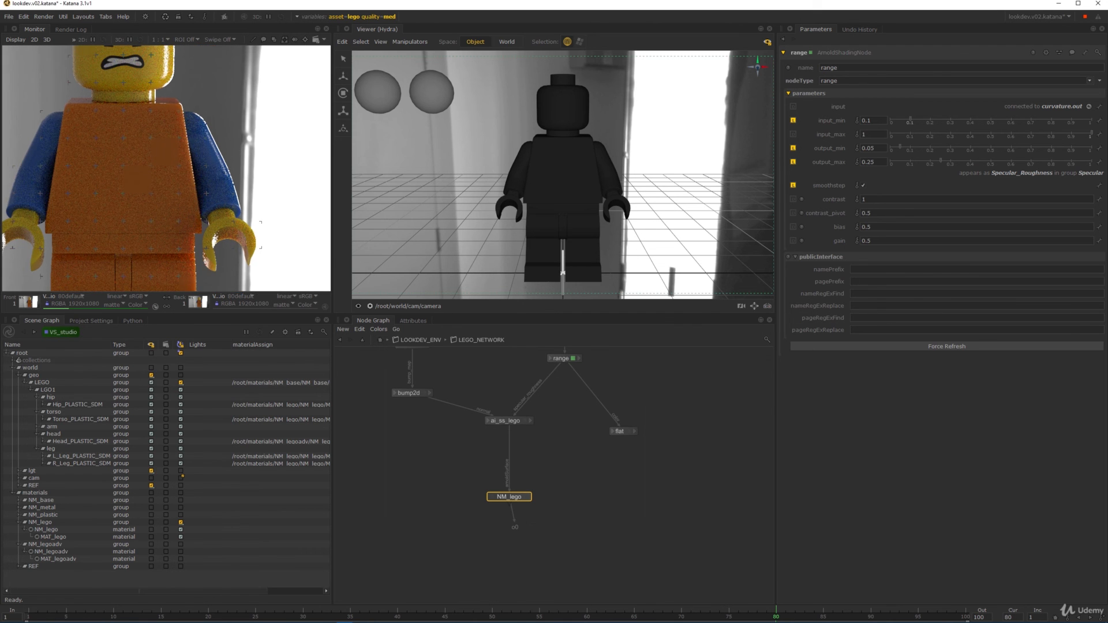
{"action": "scroll", "coordinate": [183, 144], "scroll_direction": "up", "scroll_amount": 5}
{"action": "middle_click_drag", "start_coordinate": [265, 161], "coordinate": [146, 187]}
{"action": "scroll", "coordinate": [240, 166], "scroll_direction": "down", "scroll_amount": 3}
{"action": "scroll", "coordinate": [240, 166], "scroll_direction": "up", "scroll_amount": 5}
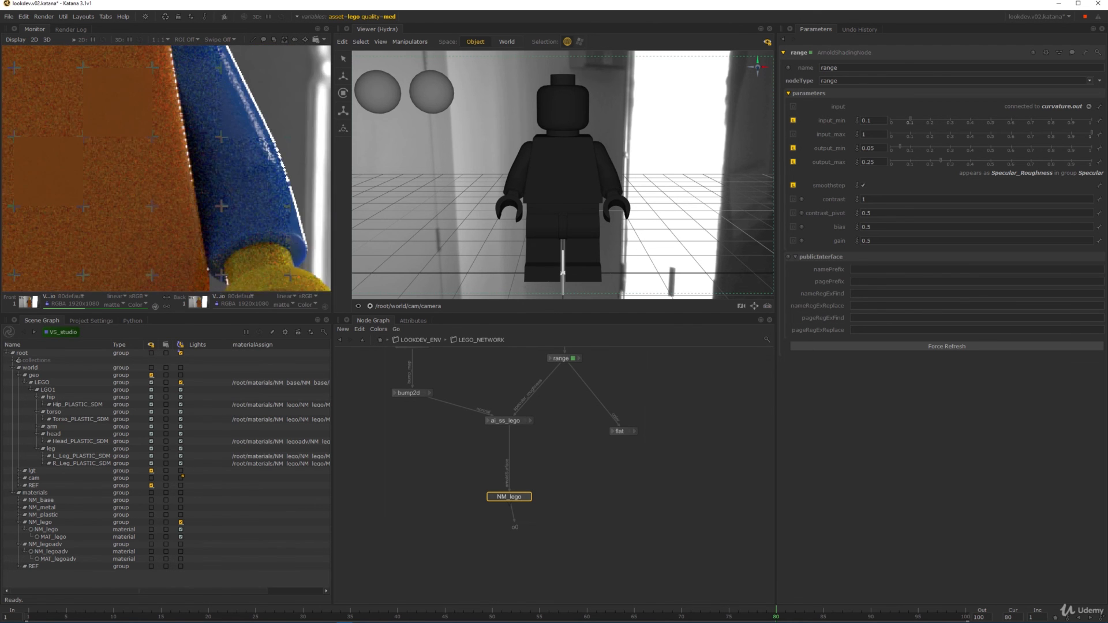
{"action": "scroll", "coordinate": [214, 142], "scroll_direction": "down", "scroll_amount": 1}
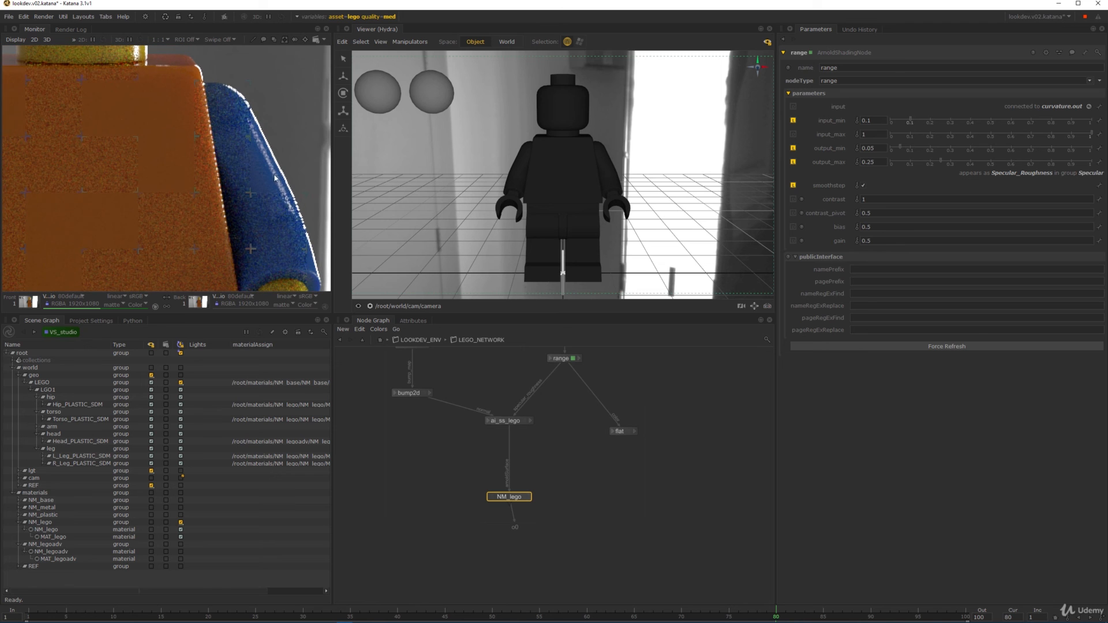
{"action": "scroll", "coordinate": [275, 178], "scroll_direction": "down", "scroll_amount": 2}
{"action": "middle_click_drag", "start_coordinate": [210, 196], "coordinate": [177, 127]}
{"action": "scroll", "coordinate": [187, 162], "scroll_direction": "down", "scroll_amount": 2}
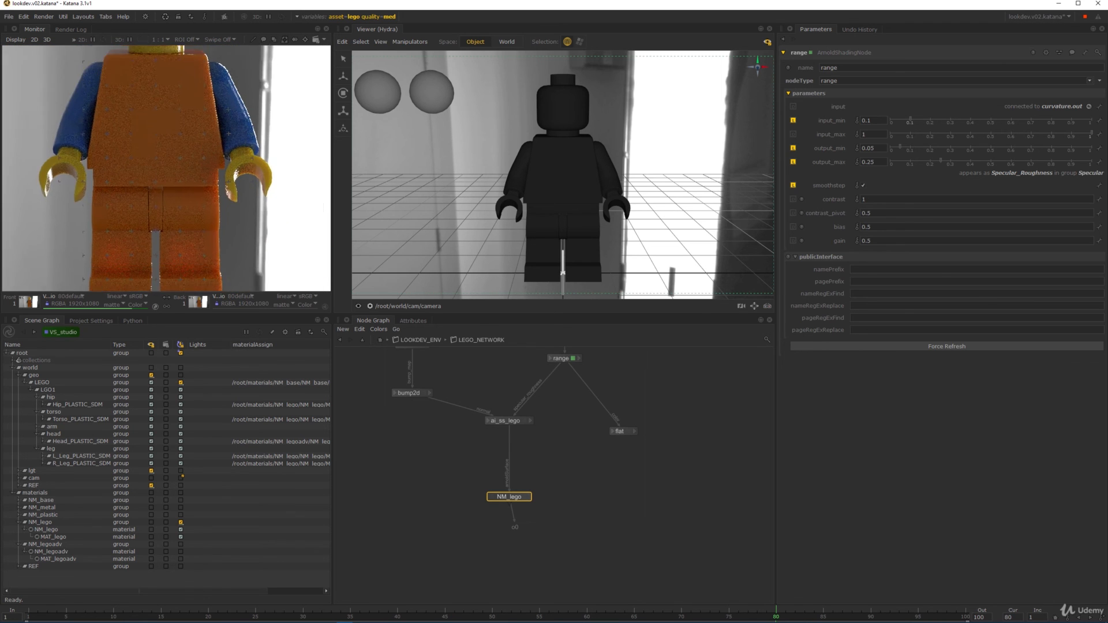
{"action": "scroll", "coordinate": [178, 127], "scroll_direction": "up", "scroll_amount": 2}
- Show the render's specular_direct pass in the Monitor and zoom around it
{"action": "left_click", "coordinate": [80, 298]}
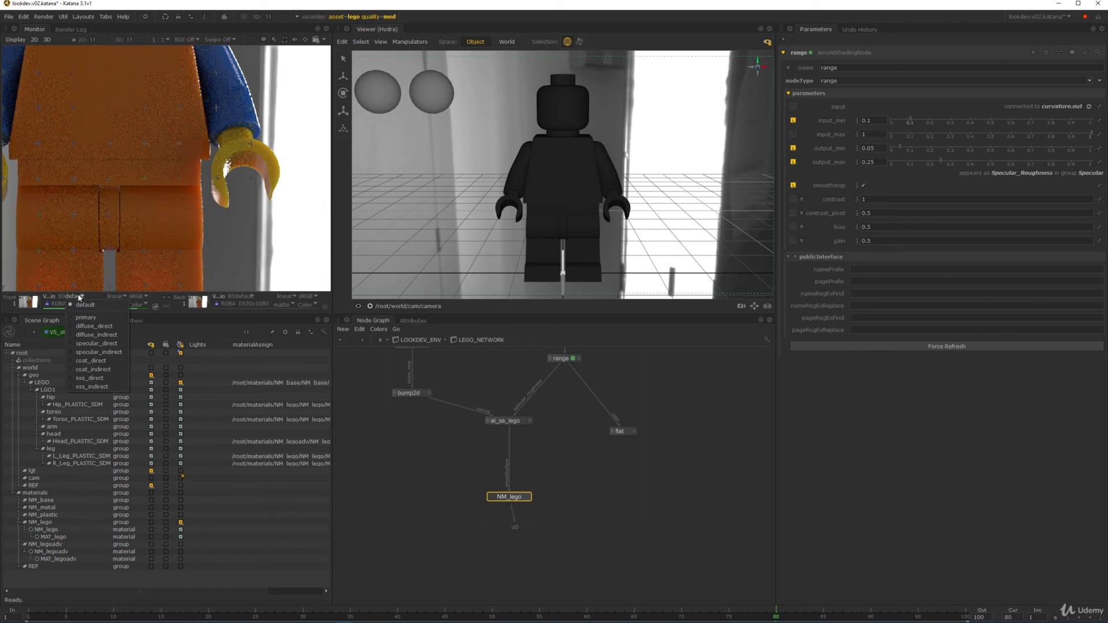
{"action": "left_click", "coordinate": [96, 343]}
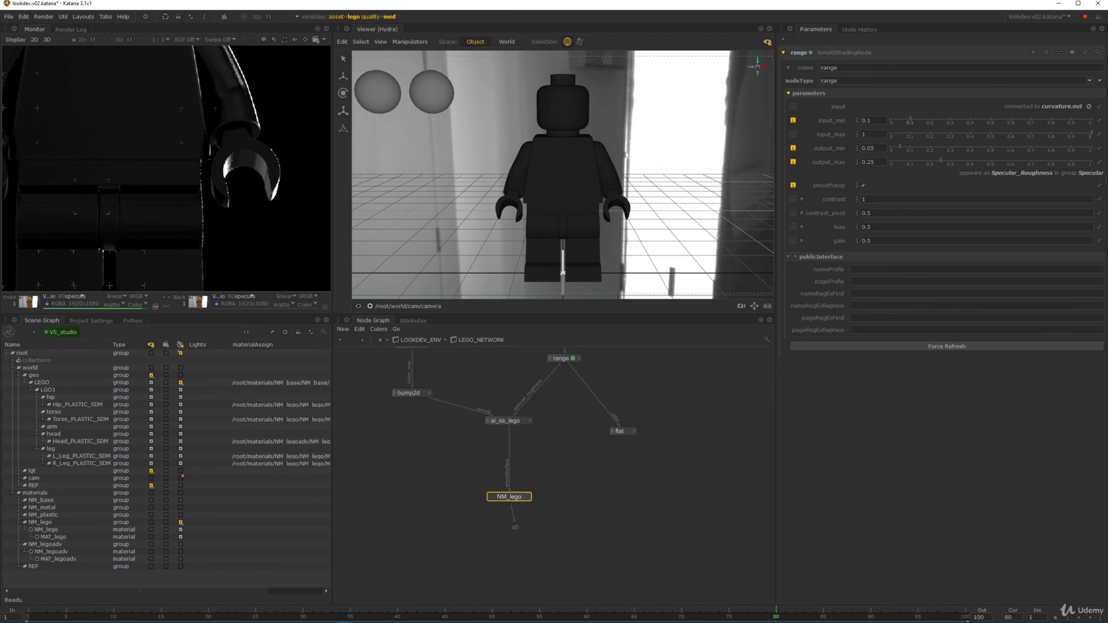
{"action": "scroll", "coordinate": [242, 196], "scroll_direction": "up", "scroll_amount": 4}
{"action": "scroll", "coordinate": [160, 172], "scroll_direction": "down", "scroll_amount": 3}
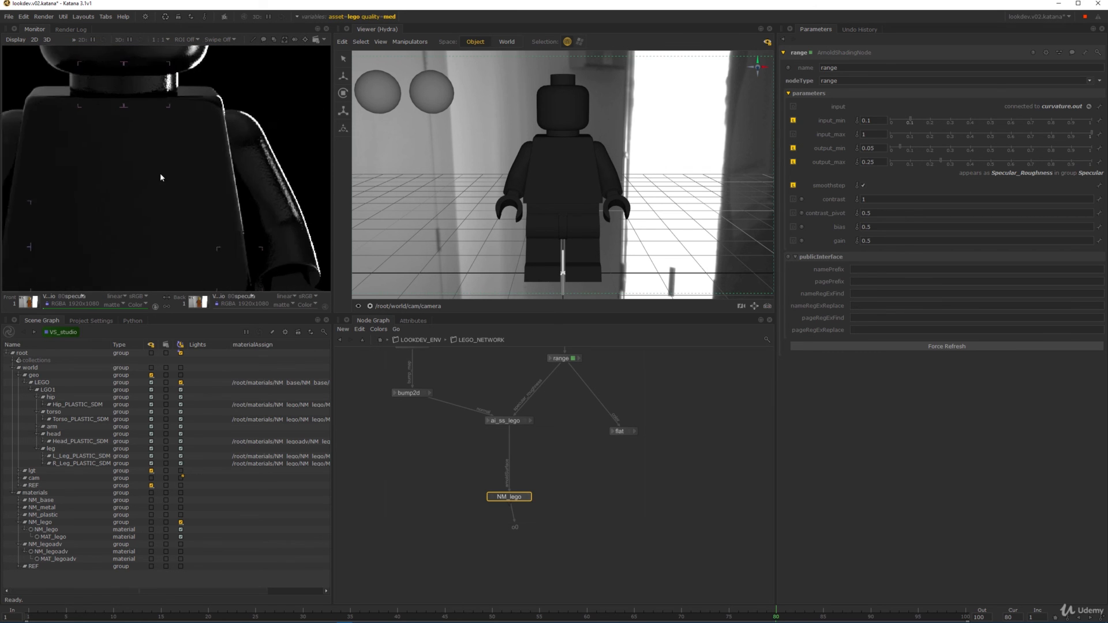
{"action": "scroll", "coordinate": [235, 167], "scroll_direction": "up", "scroll_amount": 4}
{"action": "scroll", "coordinate": [154, 161], "scroll_direction": "down", "scroll_amount": 4}
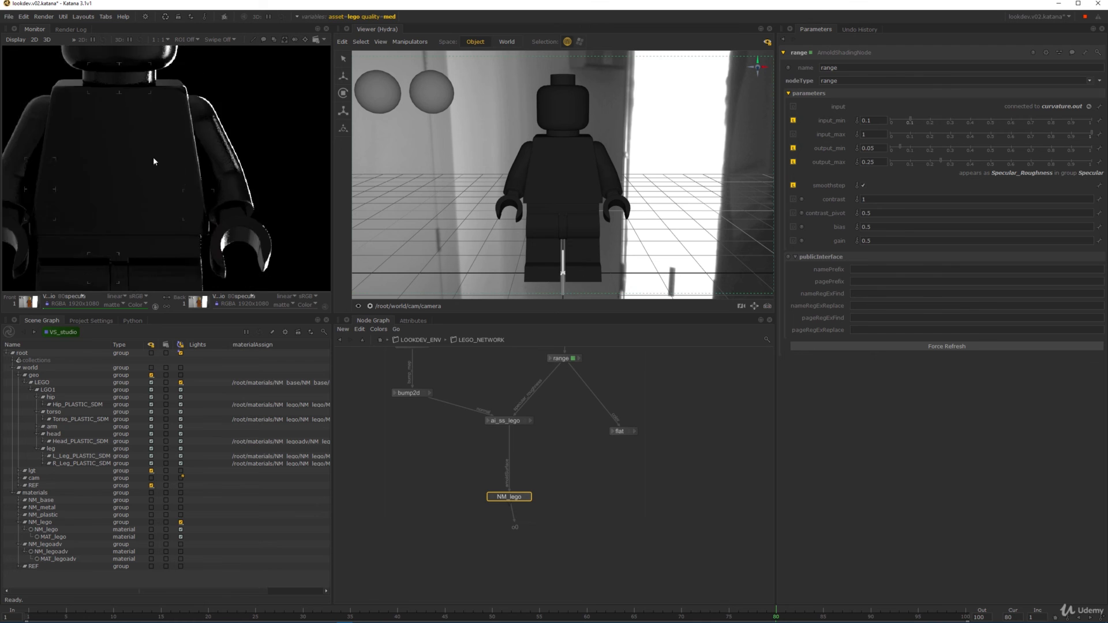
{"action": "scroll", "coordinate": [244, 147], "scroll_direction": "up", "scroll_amount": 1}
{"action": "scroll", "coordinate": [238, 137], "scroll_direction": "down", "scroll_amount": 5}
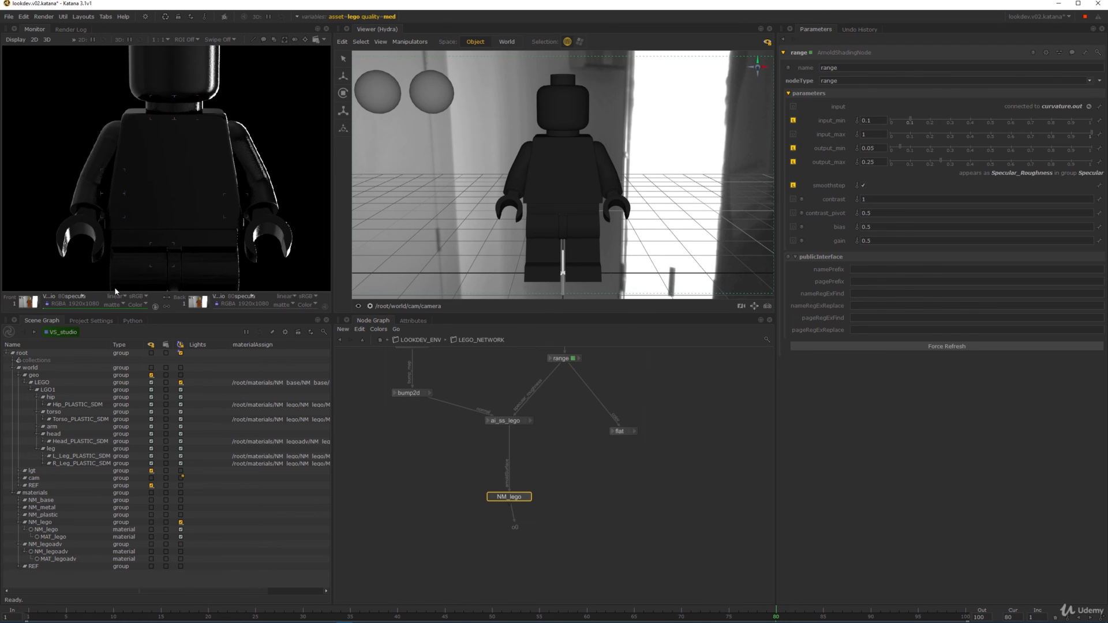
- Switch the Monitor back to primary and inspect the Lego figure in a maximized Monitor
{"action": "left_click", "coordinate": [76, 297]}
{"action": "left_click", "coordinate": [87, 317]}
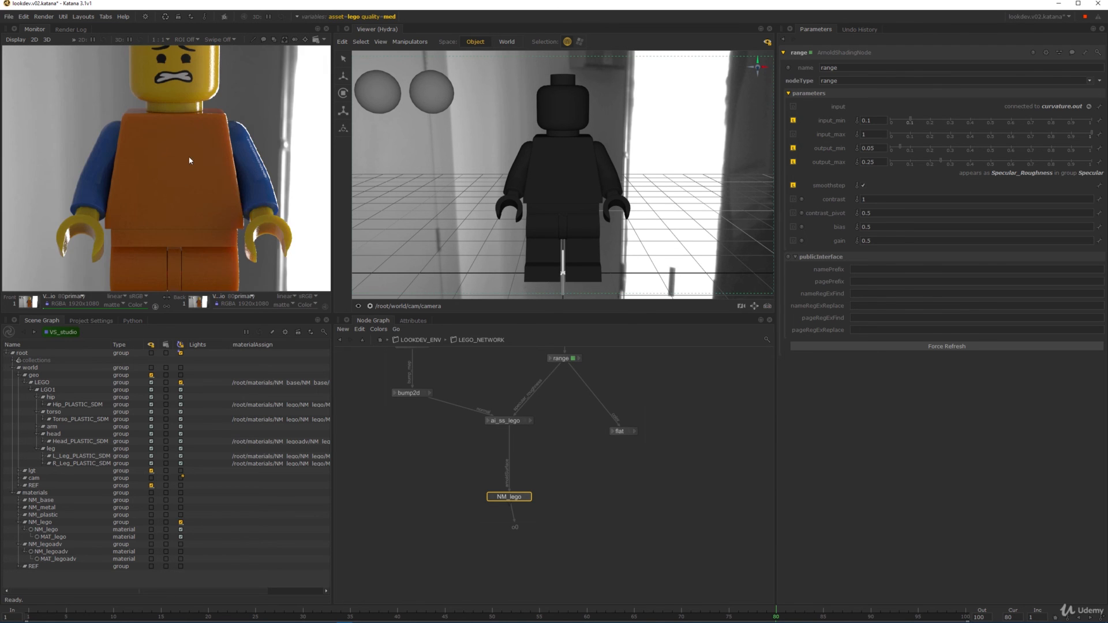
{"action": "scroll", "coordinate": [163, 150], "scroll_direction": "down", "scroll_amount": 3}
{"action": "key", "text": "space"}
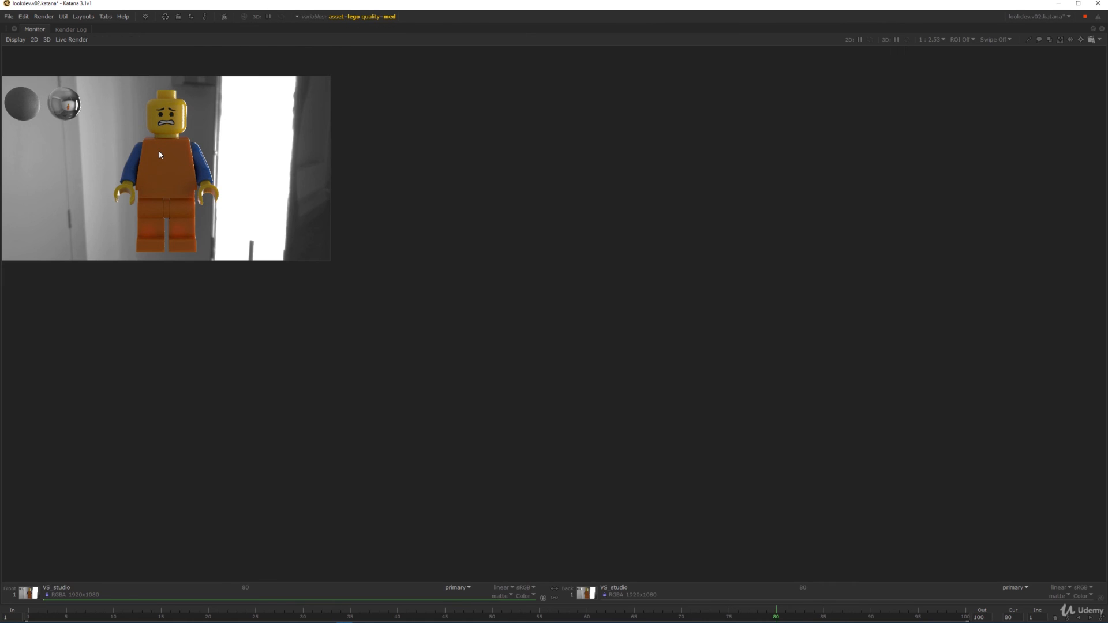
{"action": "scroll", "coordinate": [196, 186], "scroll_direction": "up", "scroll_amount": 3}
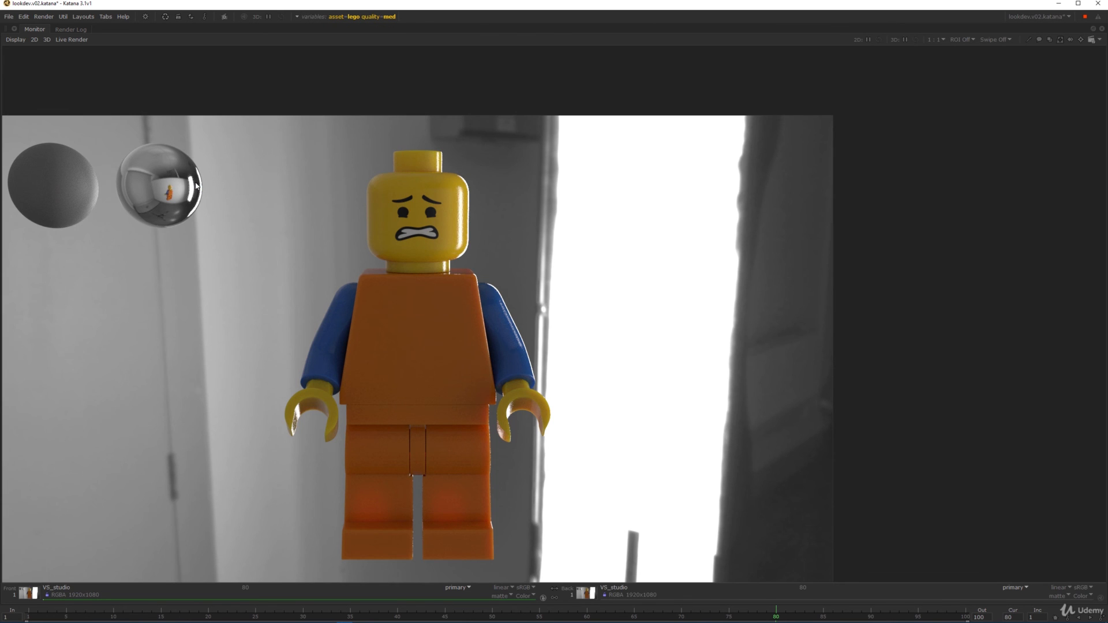
{"action": "scroll", "coordinate": [460, 253], "scroll_direction": "up", "scroll_amount": 3}
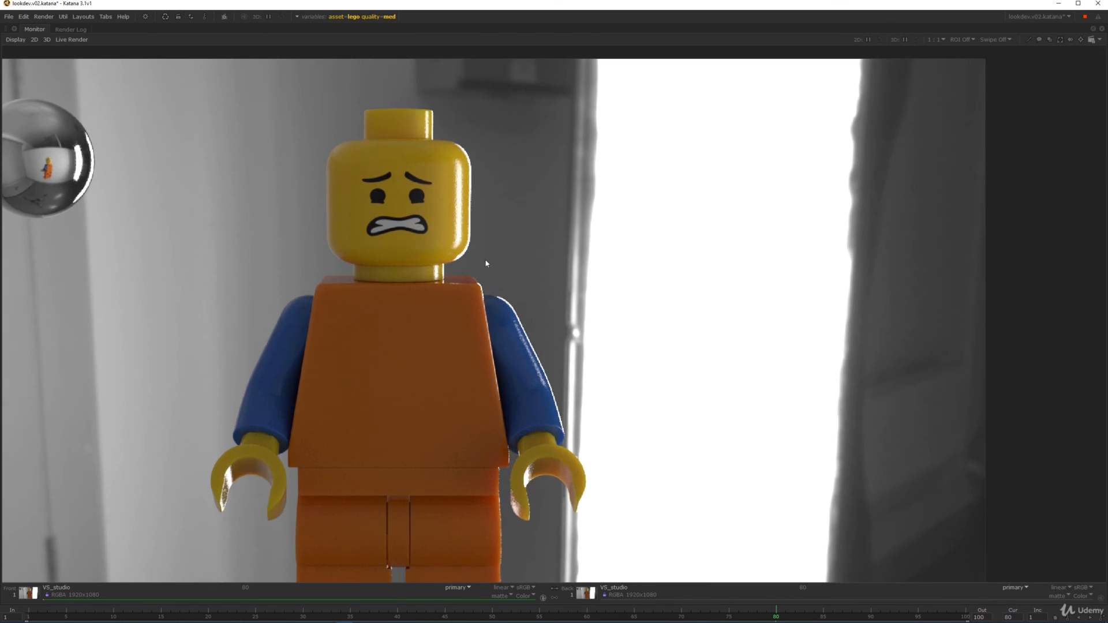
{"action": "middle_click_drag", "start_coordinate": [483, 258], "coordinate": [501, 198]}
{"action": "scroll", "coordinate": [474, 196], "scroll_direction": "down", "scroll_amount": 2}
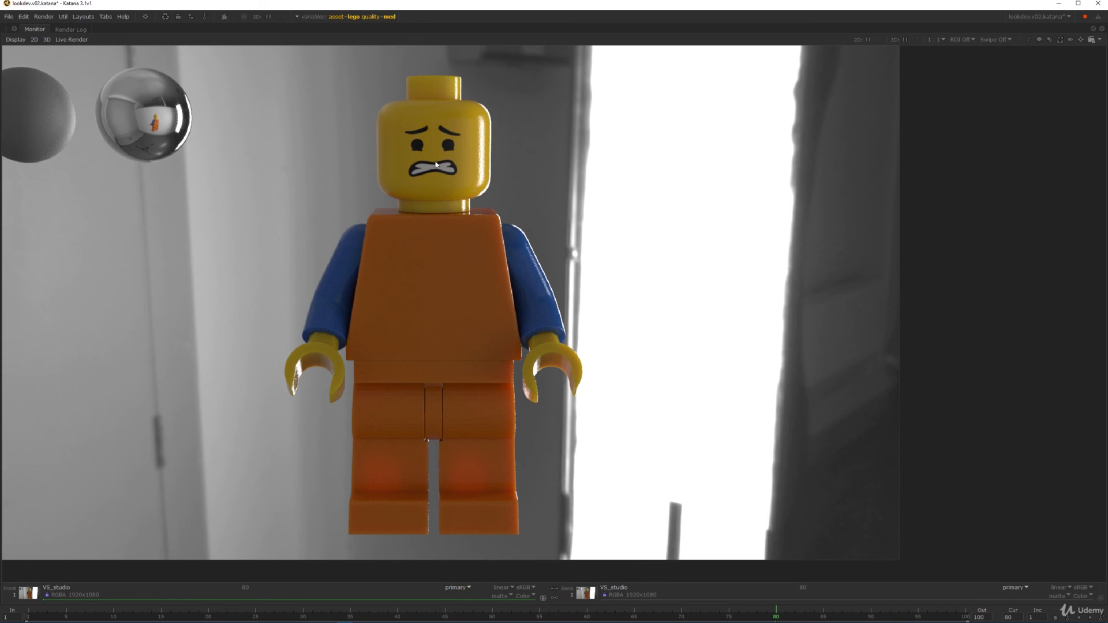
{"action": "middle_click_drag", "start_coordinate": [435, 187], "coordinate": [477, 221]}
{"action": "scroll", "coordinate": [525, 283], "scroll_direction": "down", "scroll_amount": 3}
{"action": "scroll", "coordinate": [525, 286], "scroll_direction": "up", "scroll_amount": 3}
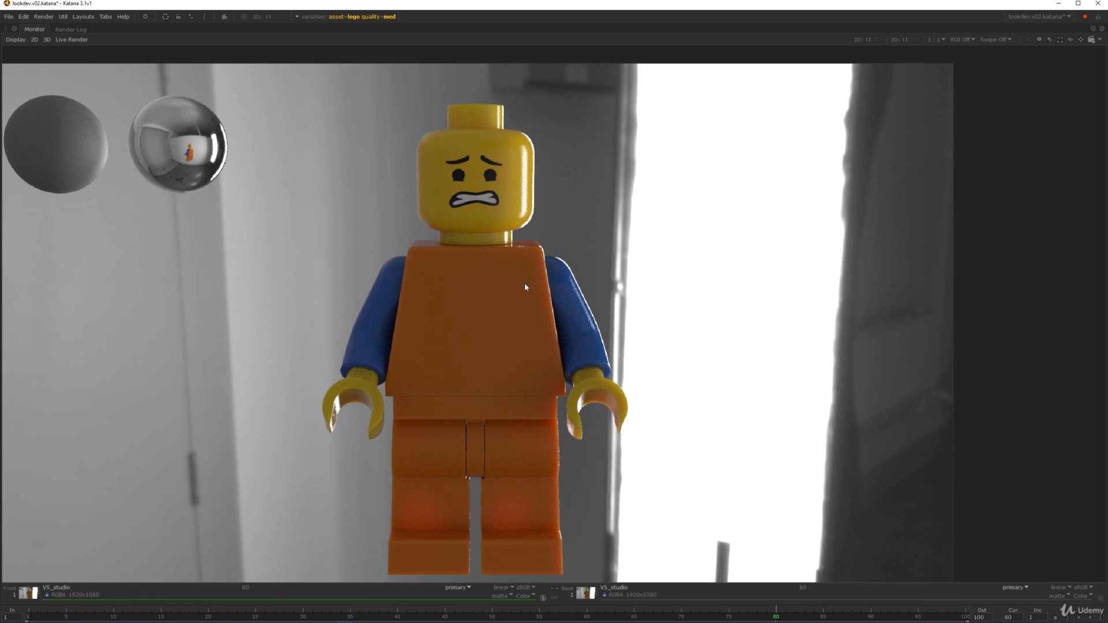
{"action": "key", "text": "space"}
- Go up from LEGO_NETWORK and frame the KATANA LOOK FILE BAKE backdrop
{"action": "left_click", "coordinate": [387, 341]}
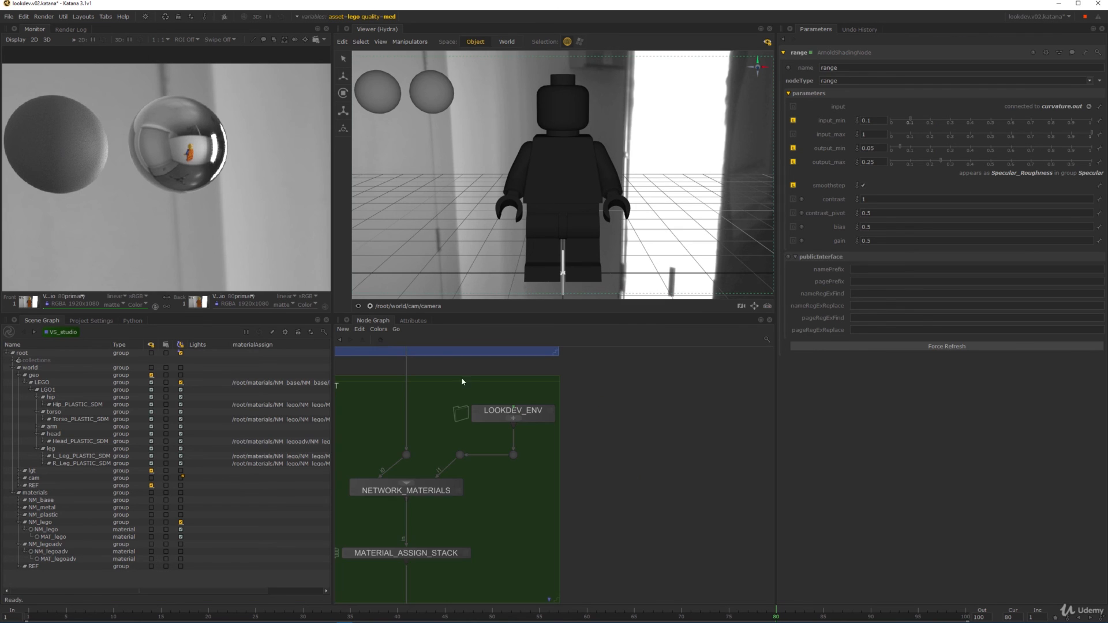
{"action": "middle_click_drag", "start_coordinate": [646, 533], "coordinate": [644, 437]}
{"action": "scroll", "coordinate": [643, 437], "scroll_direction": "up", "scroll_amount": 7}
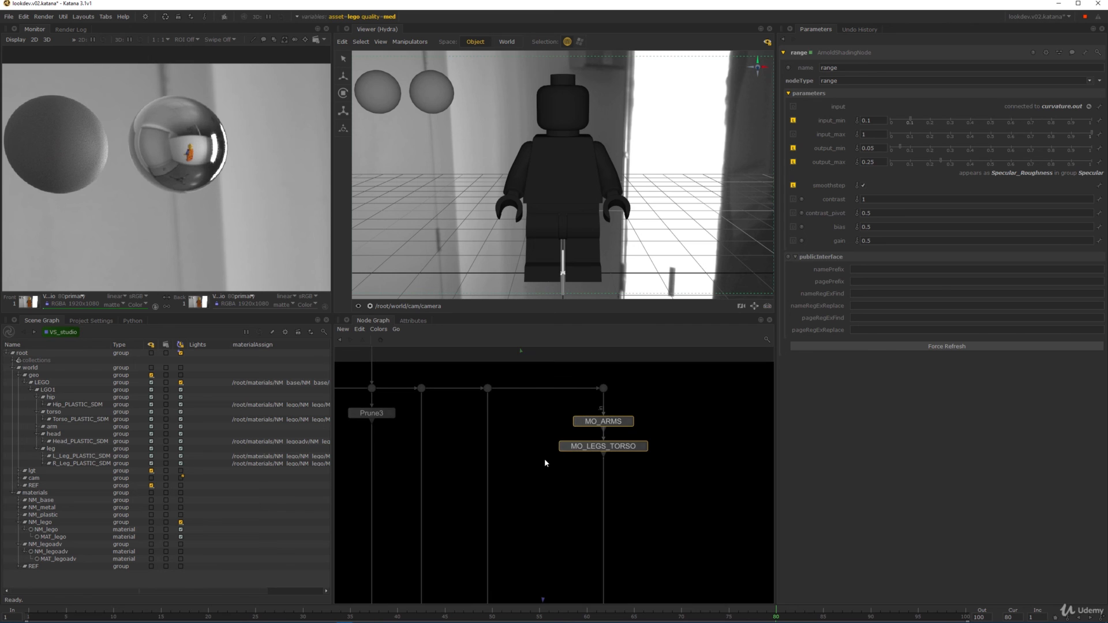
{"action": "scroll", "coordinate": [691, 413], "scroll_direction": "down", "scroll_amount": 3}
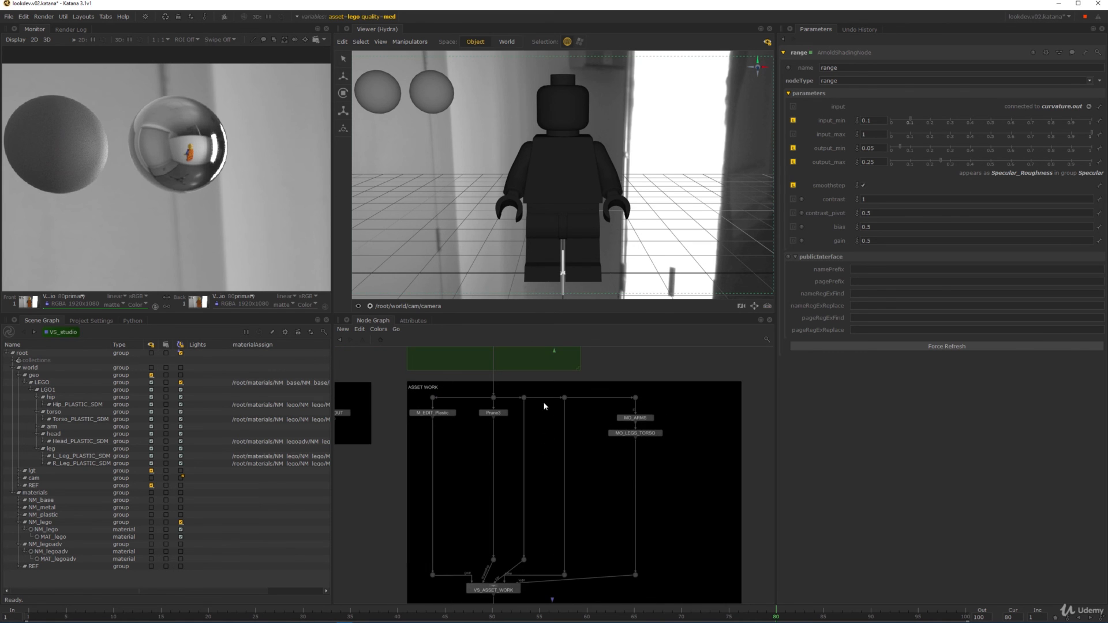
{"action": "scroll", "coordinate": [651, 427], "scroll_direction": "up", "scroll_amount": 3}
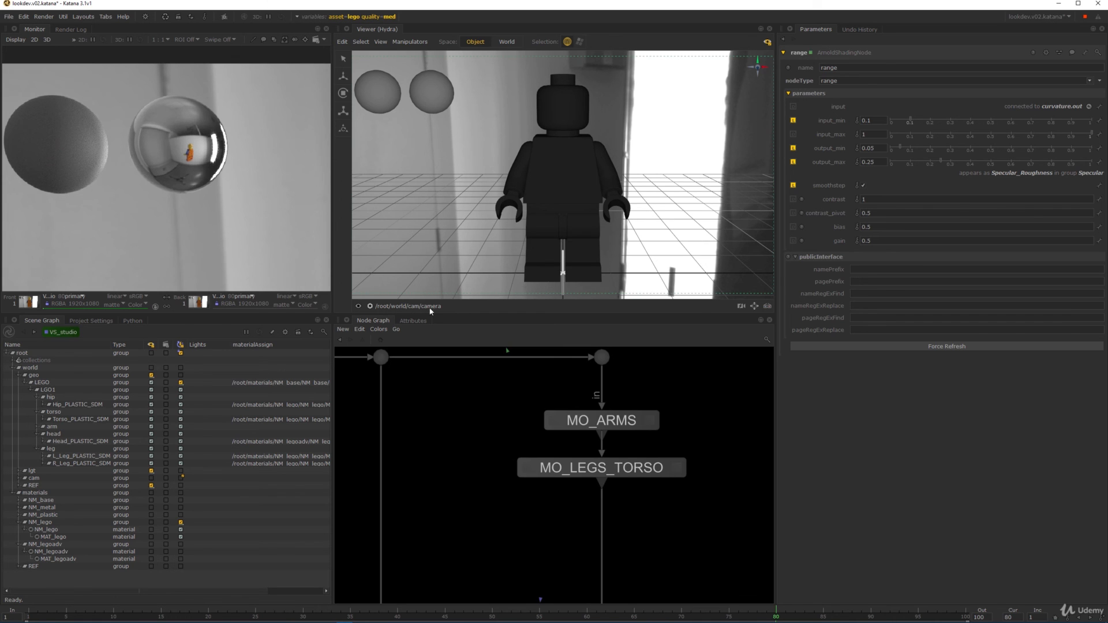
{"action": "scroll", "coordinate": [496, 456], "scroll_direction": "down", "scroll_amount": 6}
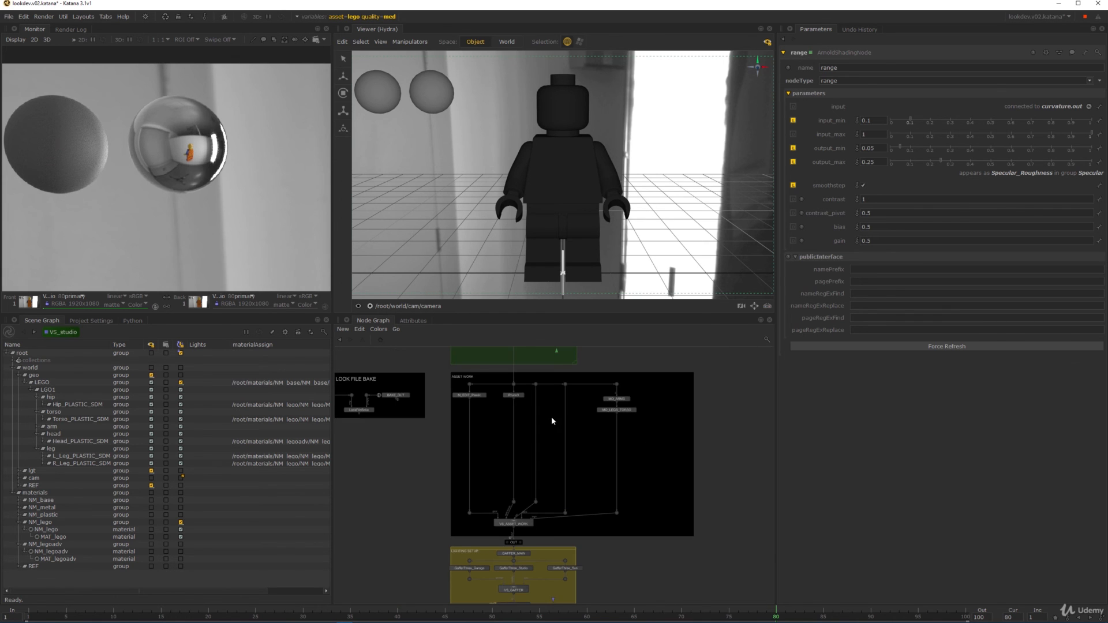
{"action": "middle_click_drag", "start_coordinate": [552, 418], "coordinate": [600, 464]}
{"action": "scroll", "coordinate": [585, 464], "scroll_direction": "down", "scroll_amount": 3}
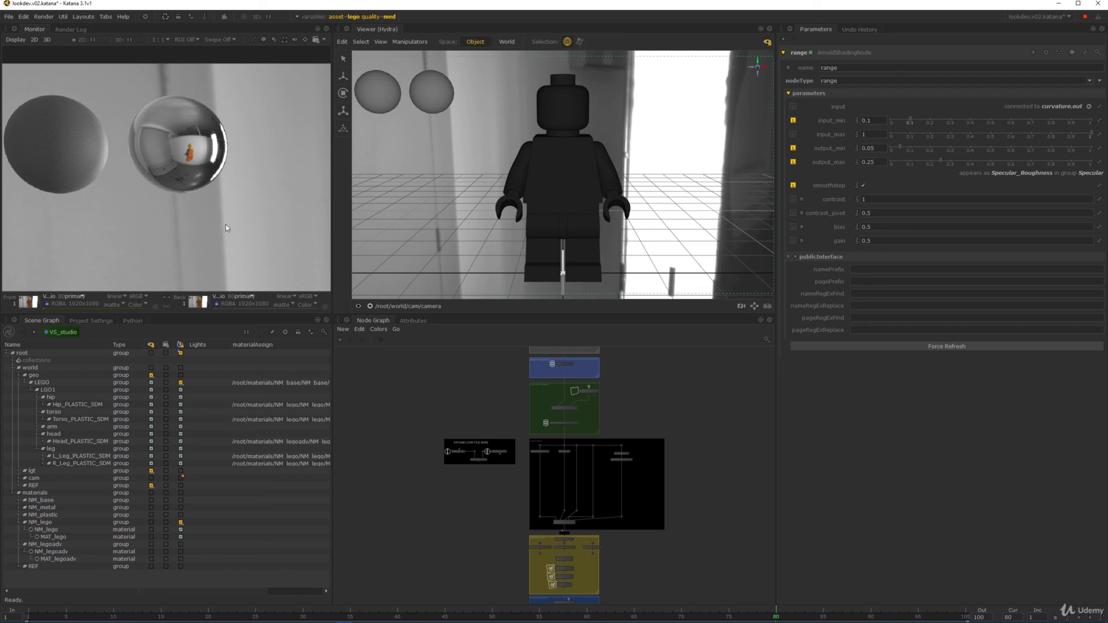
{"action": "scroll", "coordinate": [490, 460], "scroll_direction": "up", "scroll_amount": 3}
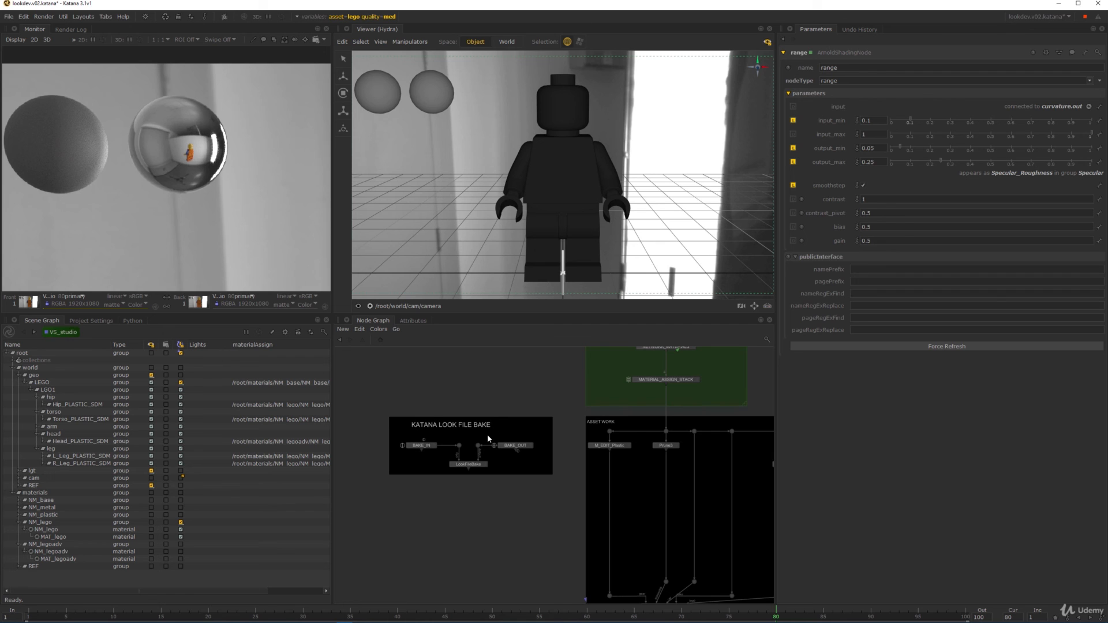
{"action": "scroll", "coordinate": [481, 469], "scroll_direction": "up", "scroll_amount": 1}
- Check LookFileBake's LGO1 root location and save path, then write lookfile_lego.klf
{"action": "double_click", "coordinate": [467, 465]}
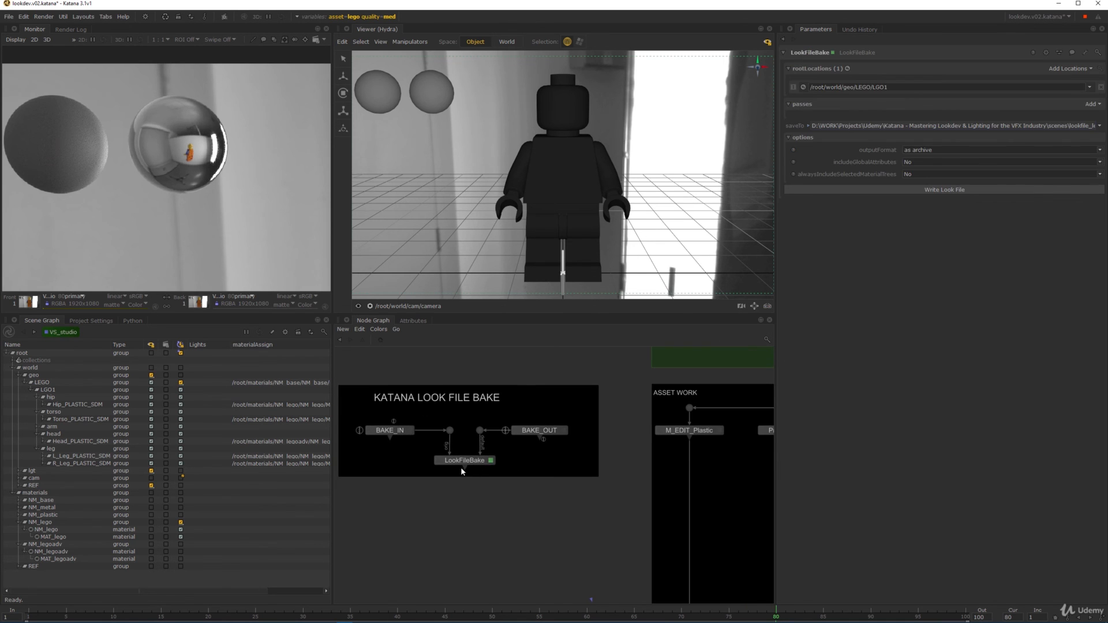
{"action": "scroll", "coordinate": [461, 467], "scroll_direction": "up", "scroll_amount": 2}
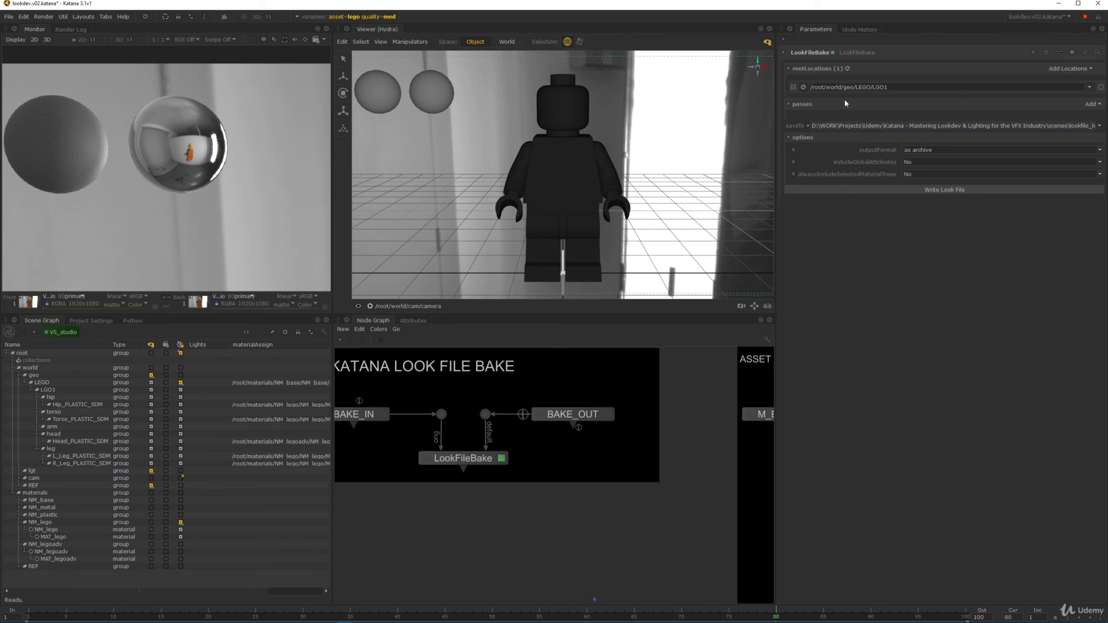
{"action": "left_click_drag", "start_coordinate": [843, 88], "coordinate": [904, 87]}
{"action": "left_click", "coordinate": [894, 86]}
{"action": "left_click", "coordinate": [58, 391]}
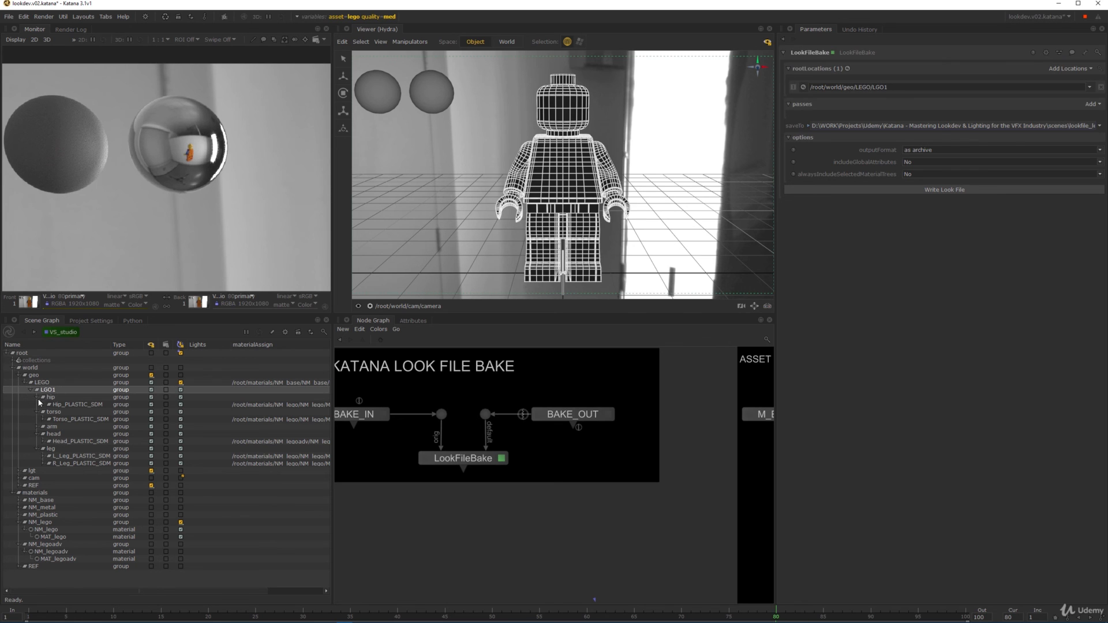
{"action": "left_click", "coordinate": [30, 391]}
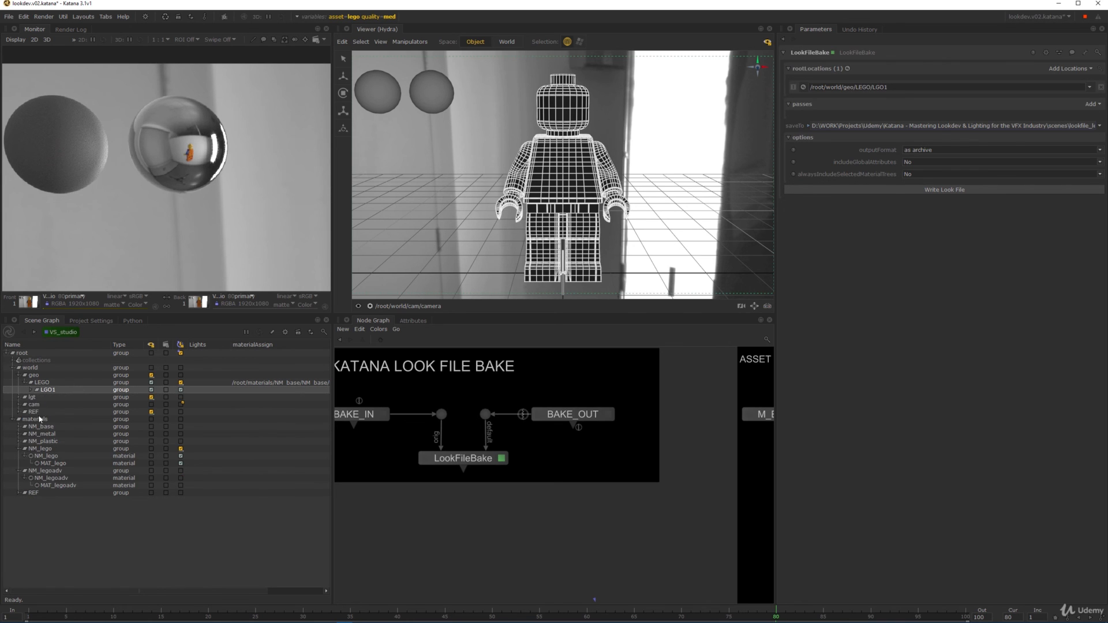
{"action": "left_click_drag", "start_coordinate": [969, 126], "coordinate": [1094, 126]}
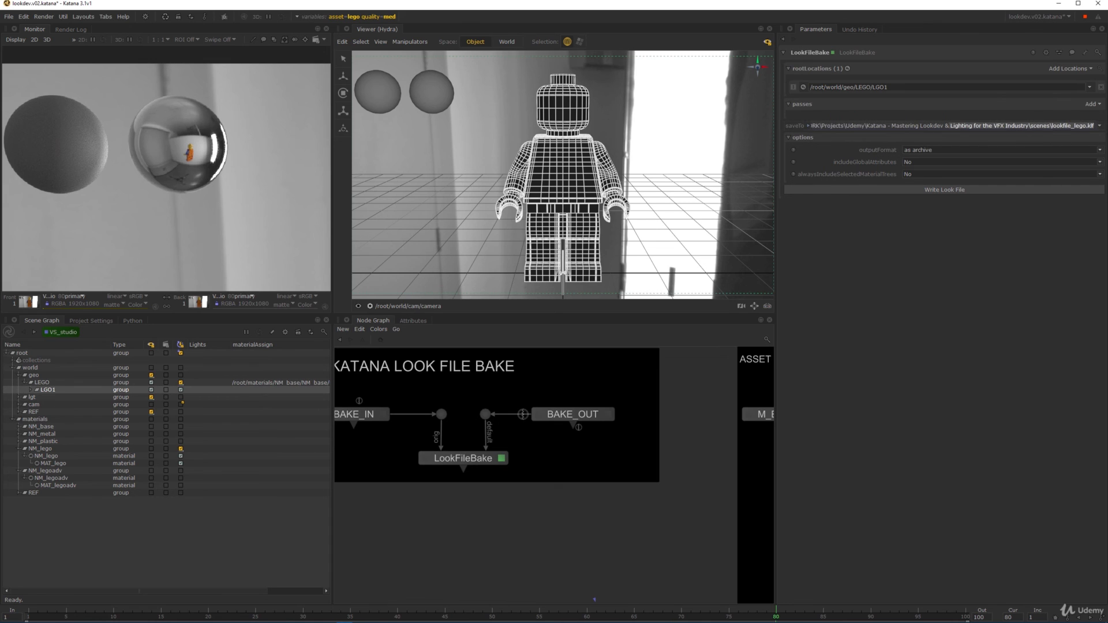
{"action": "left_click", "coordinate": [909, 129]}
{"action": "left_click", "coordinate": [952, 190]}
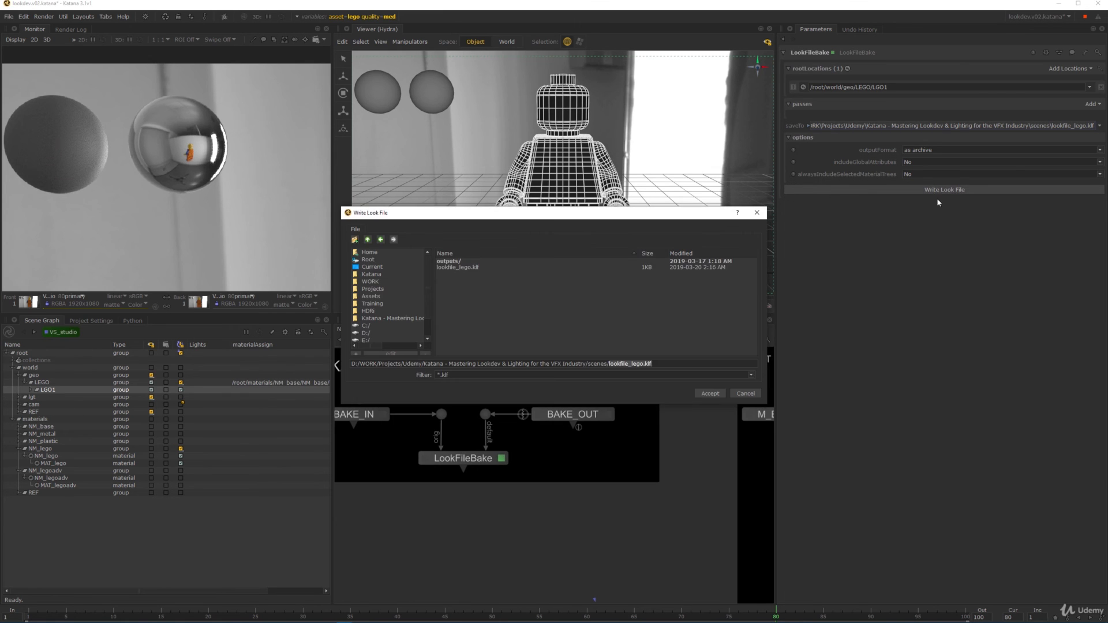
{"action": "left_click", "coordinate": [710, 393]}
- Pan the graph to the scene-assembly area and select its nine loose nodes
{"action": "scroll", "coordinate": [683, 478], "scroll_direction": "down", "scroll_amount": 4}
{"action": "middle_click_drag", "start_coordinate": [682, 477], "coordinate": [556, 446]}
{"action": "scroll", "coordinate": [688, 437], "scroll_direction": "down", "scroll_amount": 3}
{"action": "middle_click_drag", "start_coordinate": [688, 437], "coordinate": [601, 433]}
{"action": "middle_click_drag", "start_coordinate": [716, 413], "coordinate": [583, 405]}
{"action": "left_click_drag", "start_coordinate": [578, 406], "coordinate": [663, 477]}
{"action": "scroll", "coordinate": [663, 478], "scroll_direction": "down", "scroll_amount": 3}
{"action": "scroll", "coordinate": [663, 477], "scroll_direction": "up", "scroll_amount": 5}
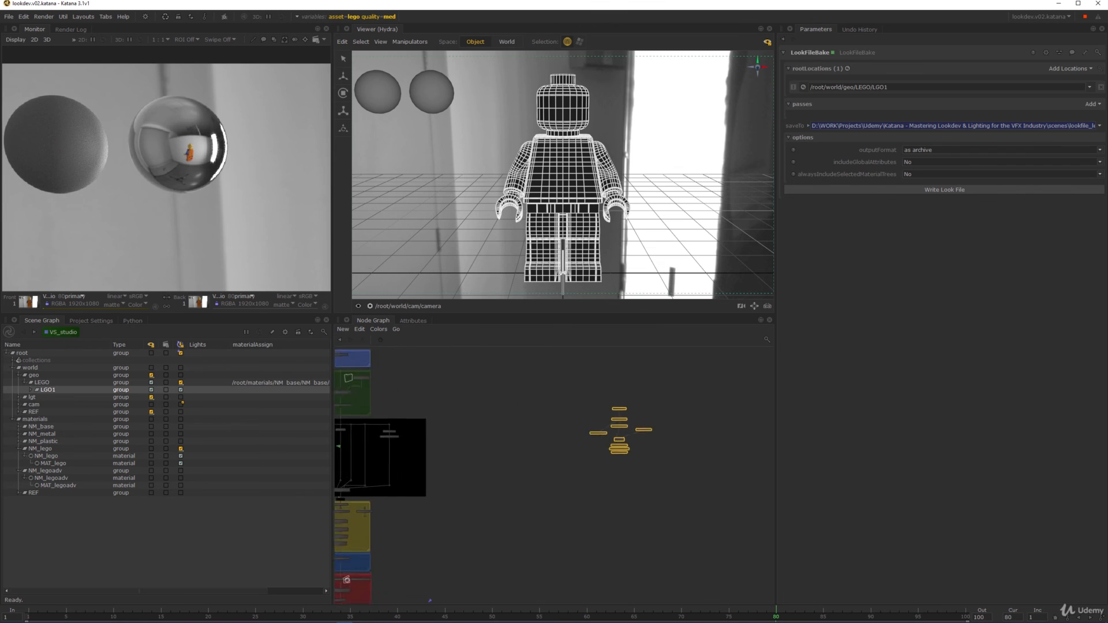
- Inspect the existing Importomatic's lego_shot_abc import settings, then delete that node
{"action": "key", "text": "f"}
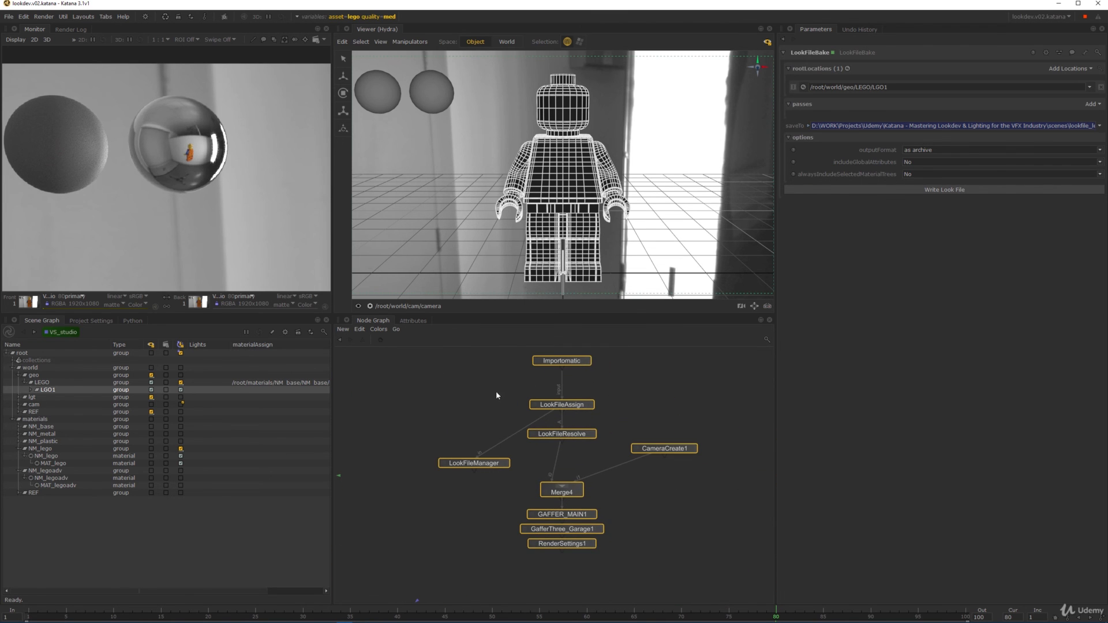
{"action": "scroll", "coordinate": [496, 390], "scroll_direction": "up", "scroll_amount": 3}
{"action": "left_click", "coordinate": [622, 360]}
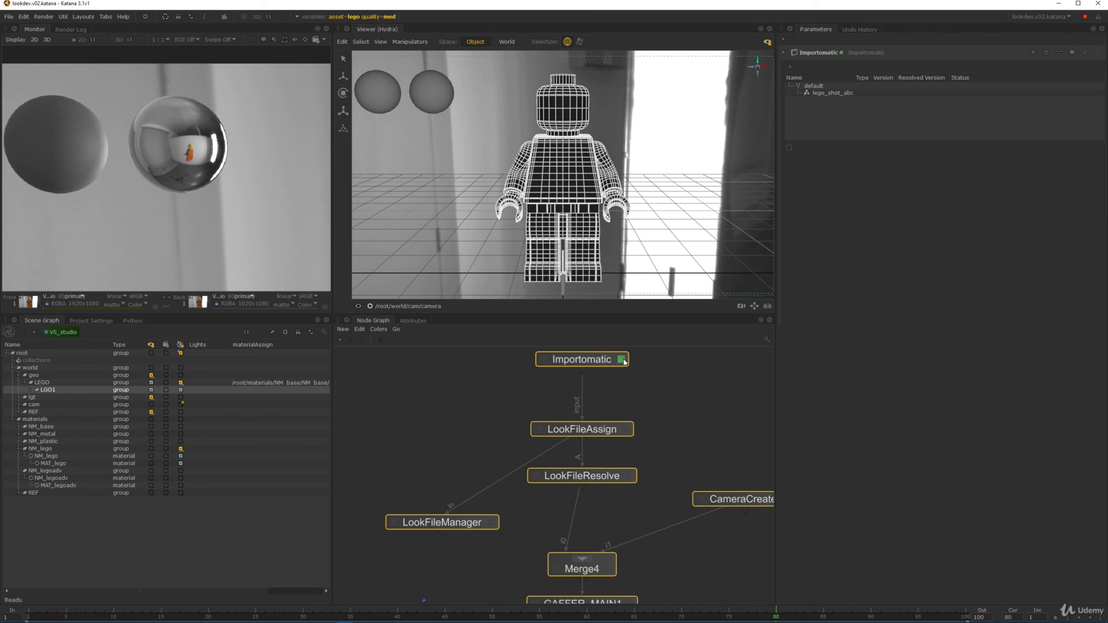
{"action": "left_click", "coordinate": [843, 93]}
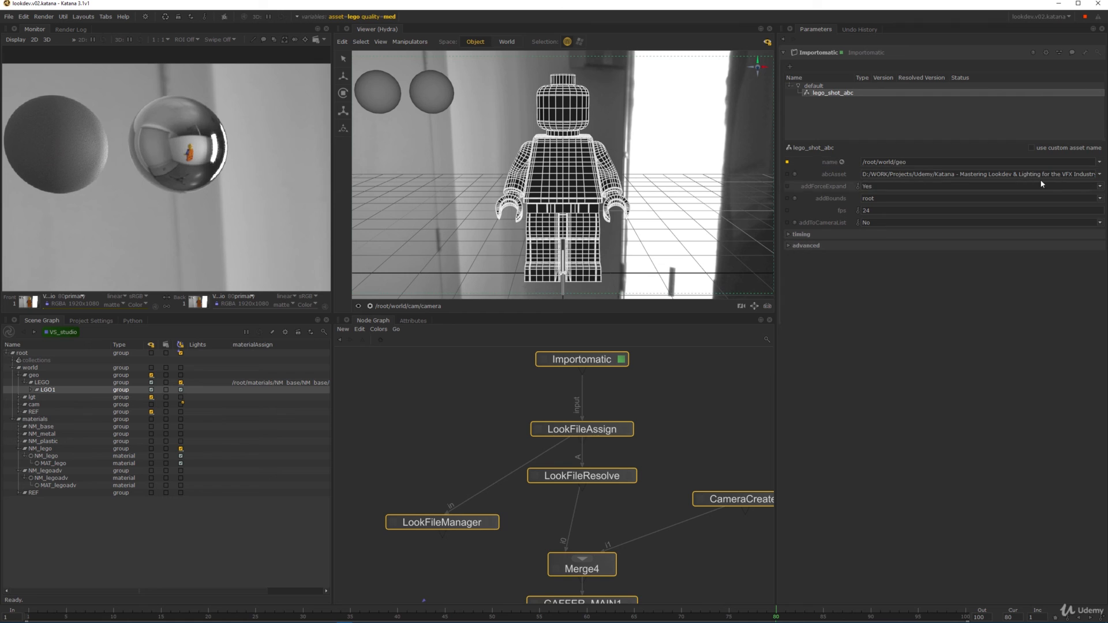
{"action": "left_click_drag", "start_coordinate": [1035, 173], "coordinate": [1096, 173]}
{"action": "left_click", "coordinate": [643, 418]}
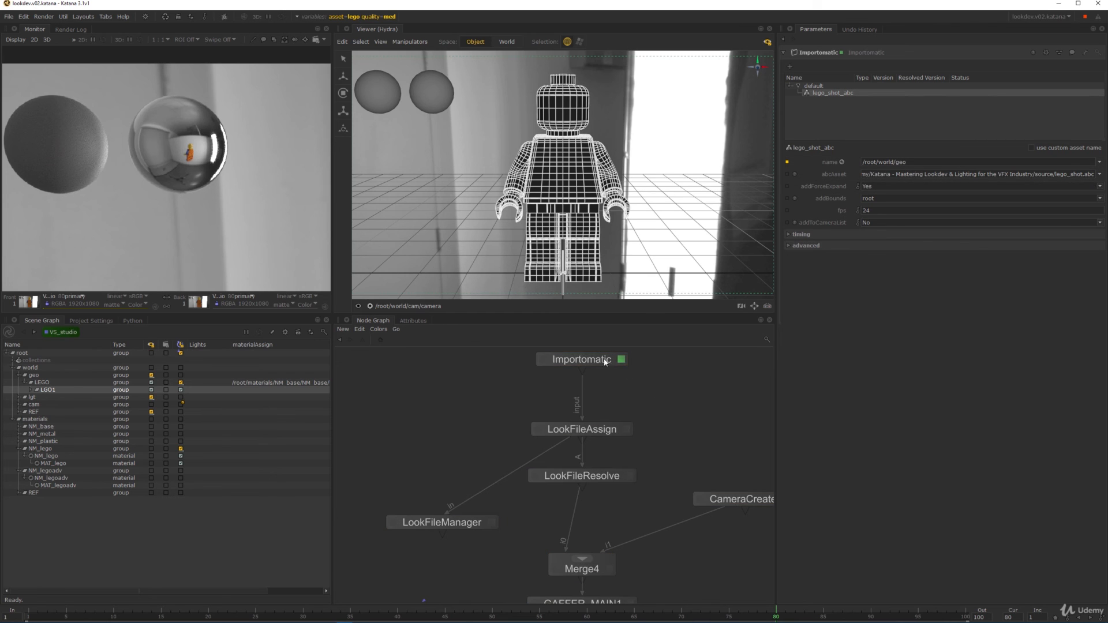
{"action": "left_click", "coordinate": [600, 360]}
{"action": "key", "text": "Delete"}
- Create a new Importomatic with 'impo', placed above and wired into LookFileAssign
{"action": "key", "text": "Tab"}
{"action": "type", "text": "impo"}
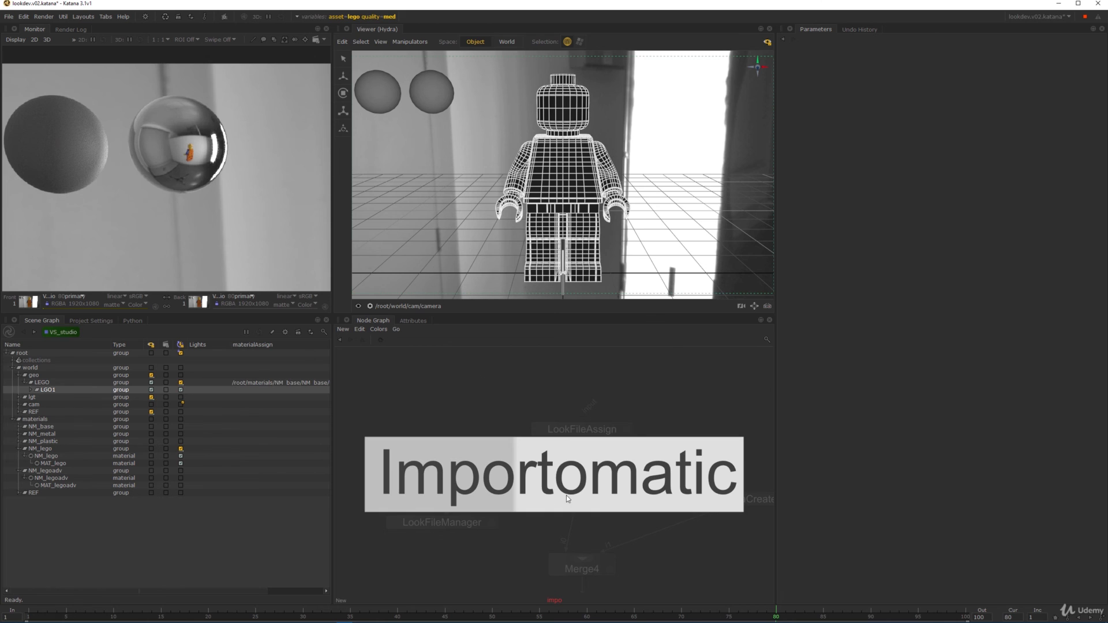
{"action": "key", "text": "Return"}
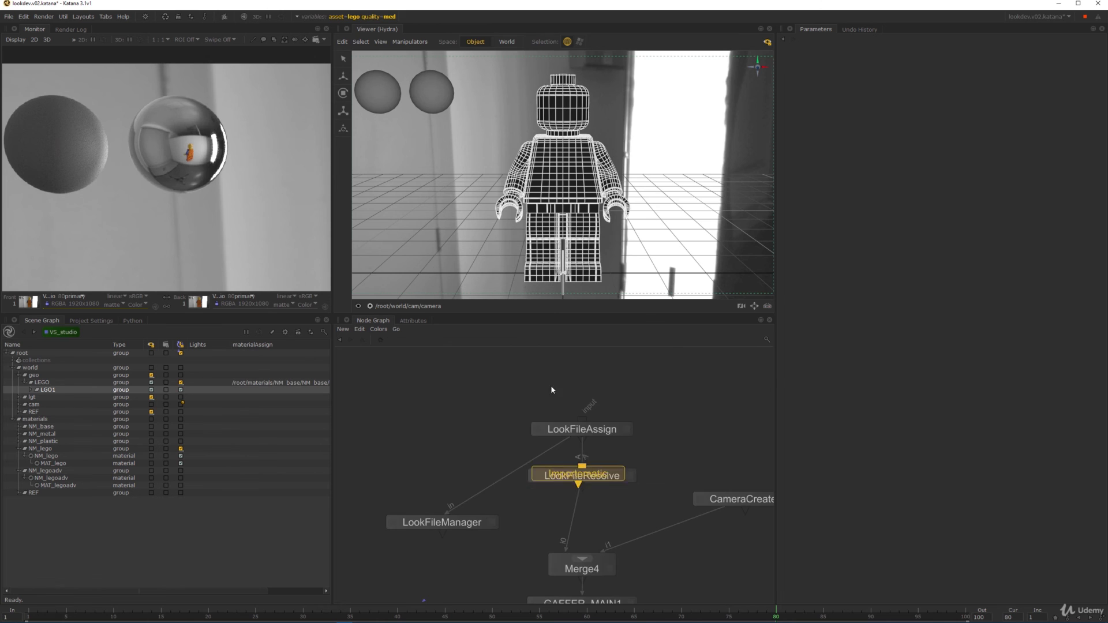
{"action": "left_click", "coordinate": [573, 363]}
{"action": "left_click_drag", "start_coordinate": [573, 372], "coordinate": [587, 419]}
{"action": "left_click", "coordinate": [587, 425]}
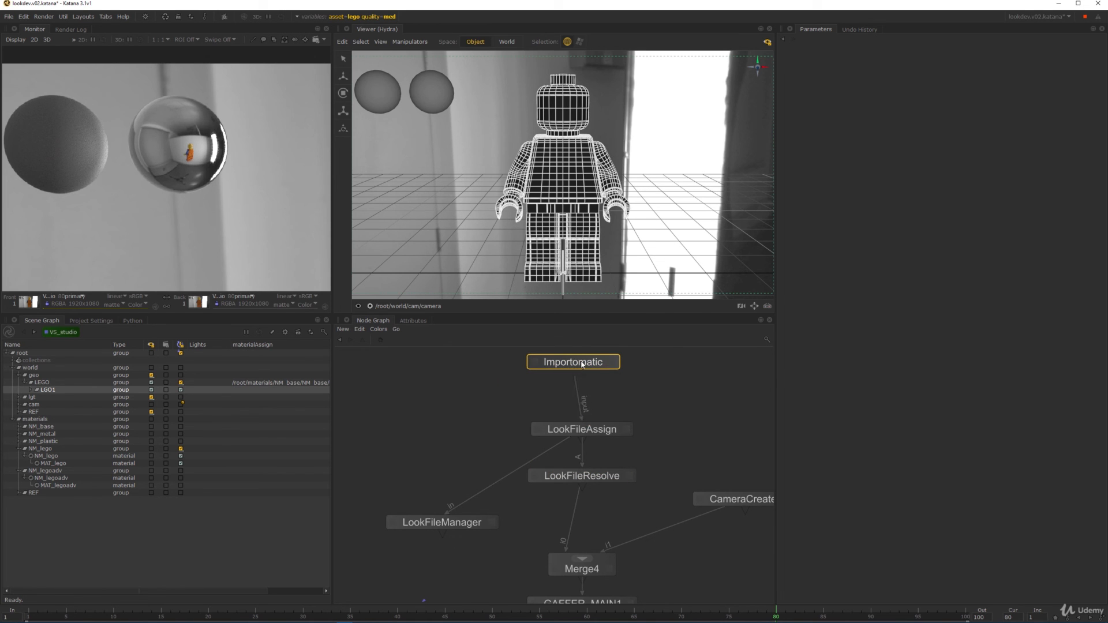
{"action": "key", "text": "e"}
{"action": "mouse_move", "coordinate": [583, 360]}
{"action": "left_mouse_down"}
{"action": "mouse_move", "coordinate": [600, 366]}
{"action": "mouse_move", "coordinate": [586, 367]}
{"action": "left_mouse_up"}
- Add source/lego_shot.abc to Importomatic as an Alembic at /root/world/geo
{"action": "left_click", "coordinate": [790, 68]}
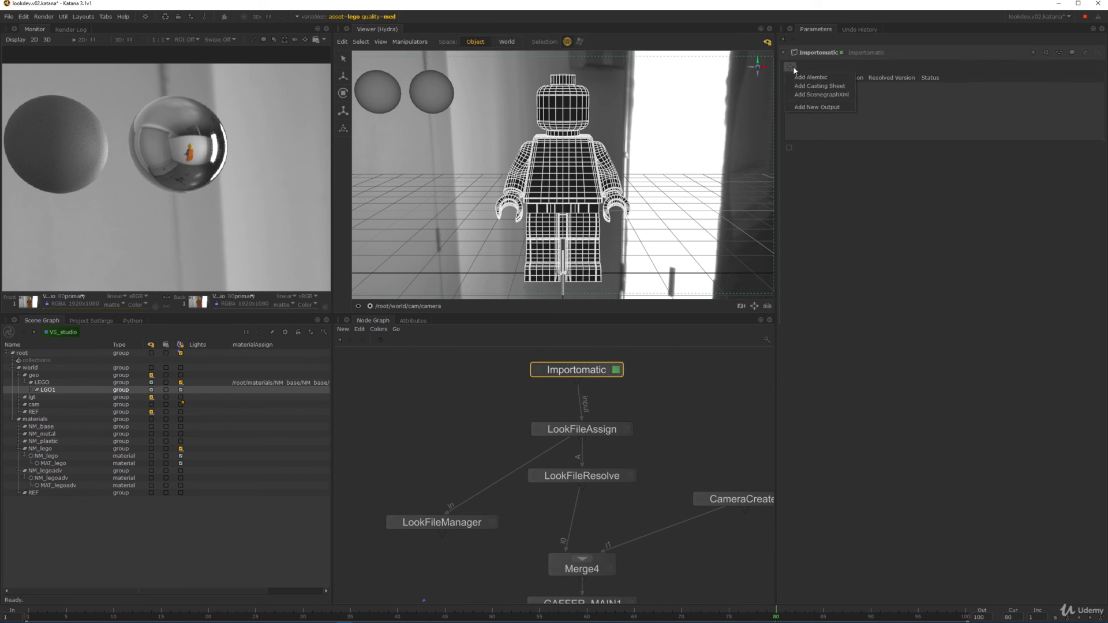
{"action": "left_click", "coordinate": [804, 77]}
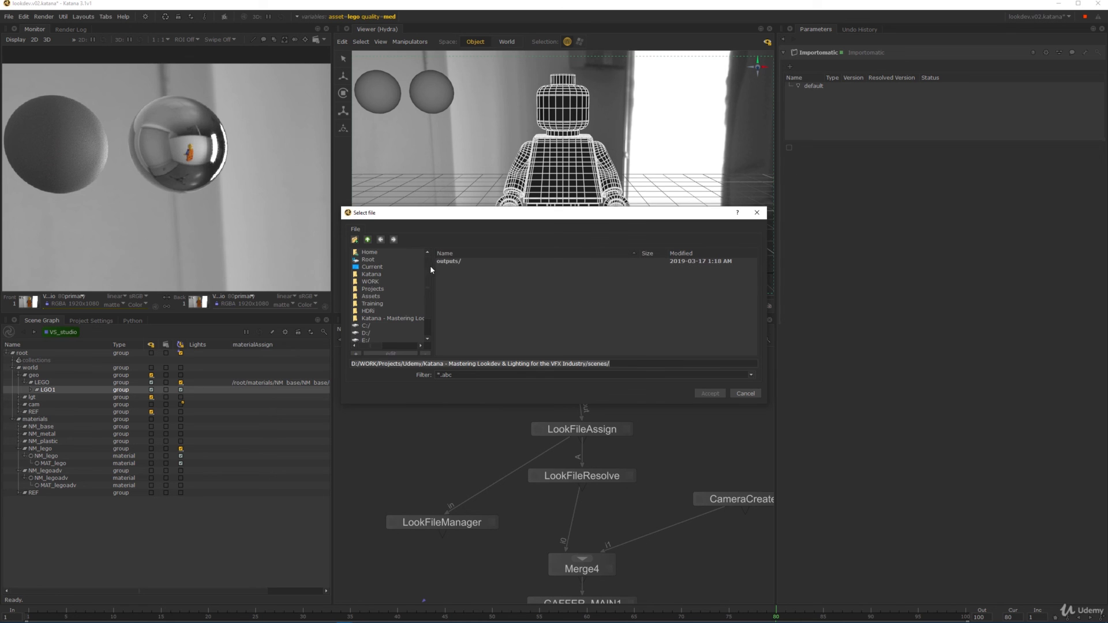
{"action": "left_click", "coordinate": [393, 318]}
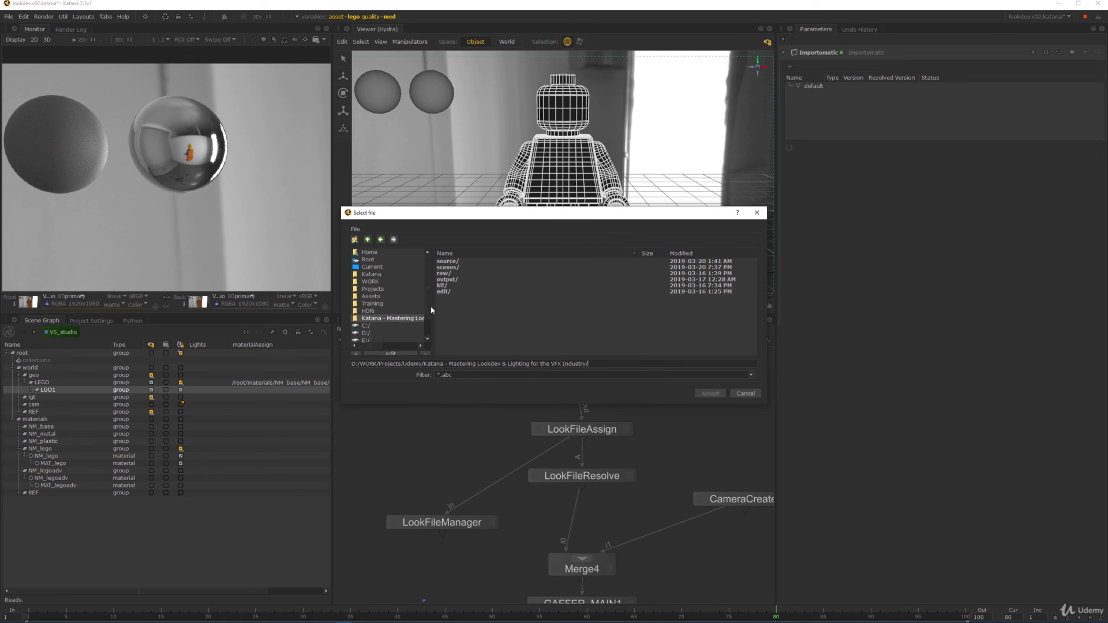
{"action": "double_click", "coordinate": [456, 263]}
{"action": "left_click", "coordinate": [456, 260]}
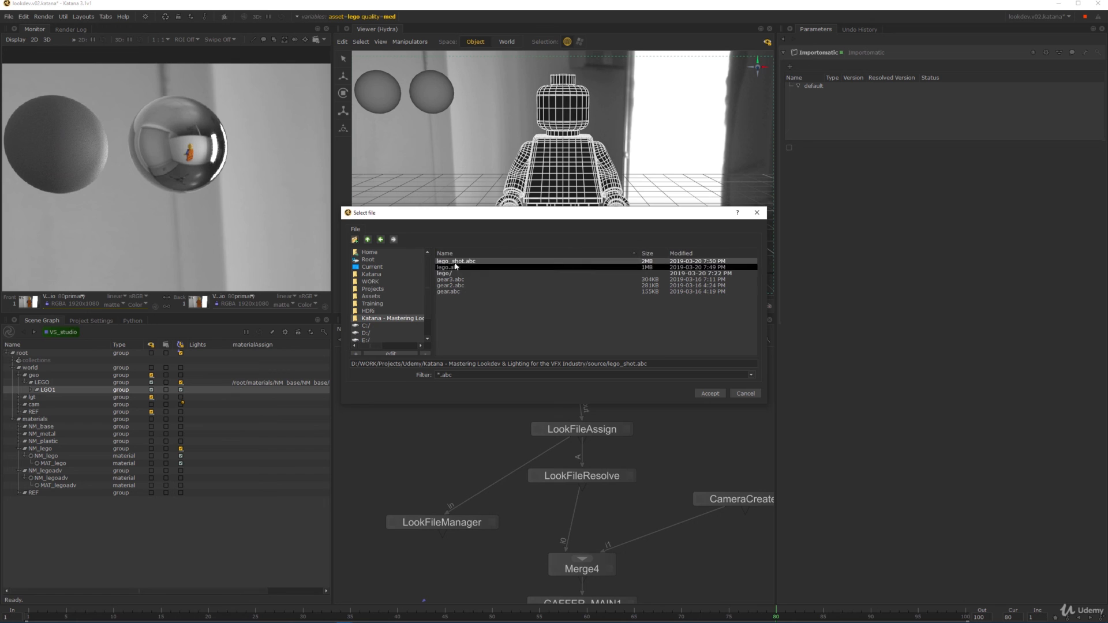
{"action": "left_click", "coordinate": [710, 393]}
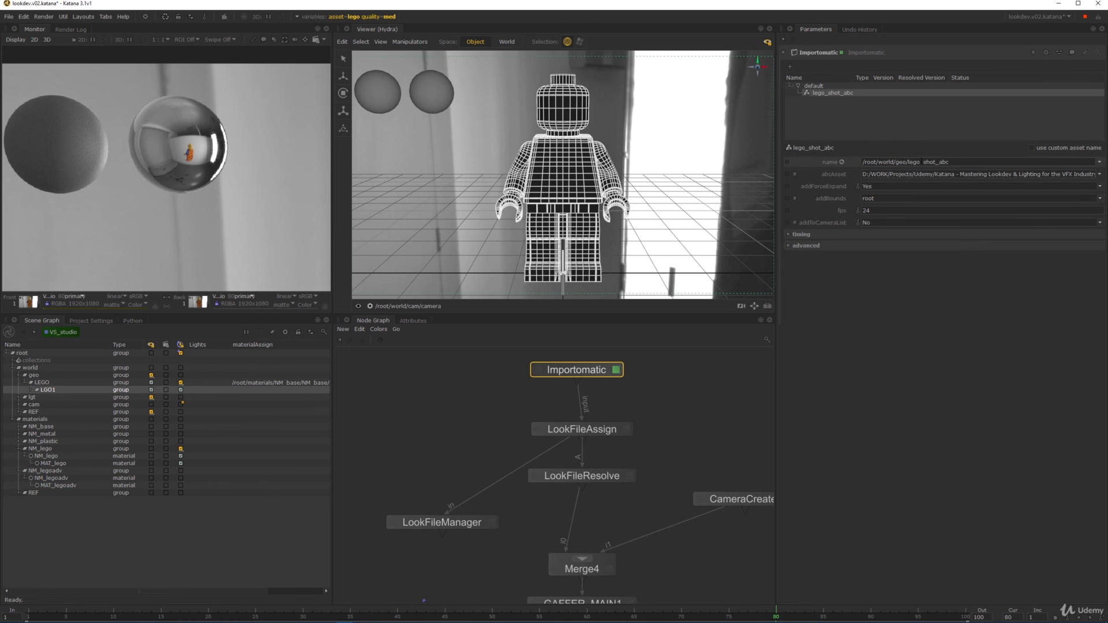
{"action": "left_click_drag", "start_coordinate": [906, 162], "coordinate": [966, 164]}
{"action": "key", "text": "BackSpace"}
- View the scene from Importomatic and inspect figures LGO1–LGO10 in the viewer
{"action": "key", "text": "v"}
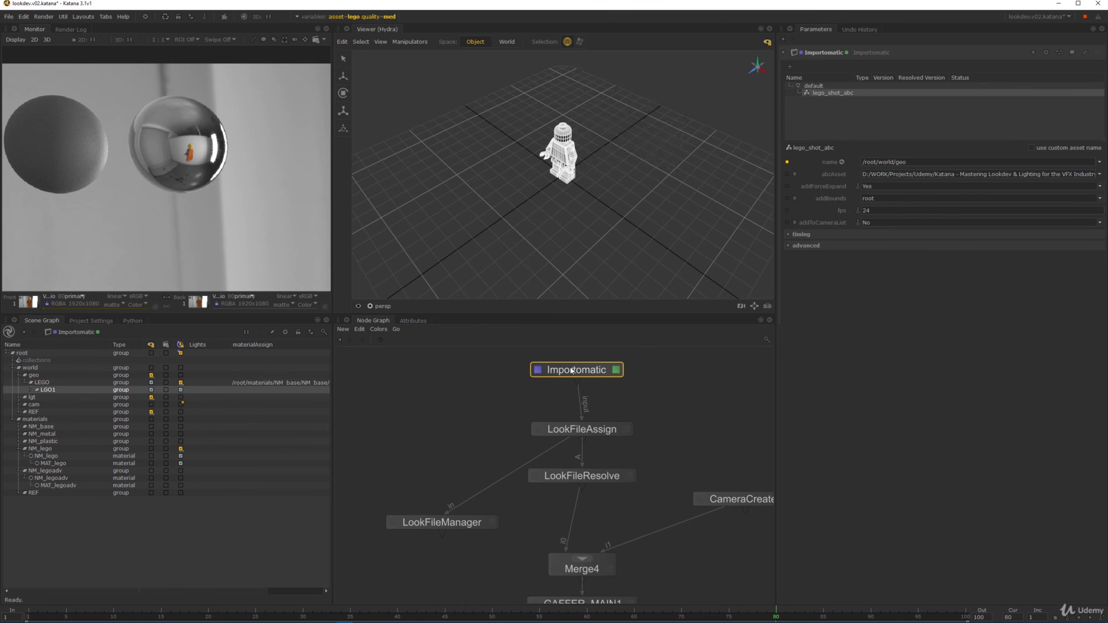
{"action": "left_click", "coordinate": [566, 132]}
{"action": "key", "text": "f"}
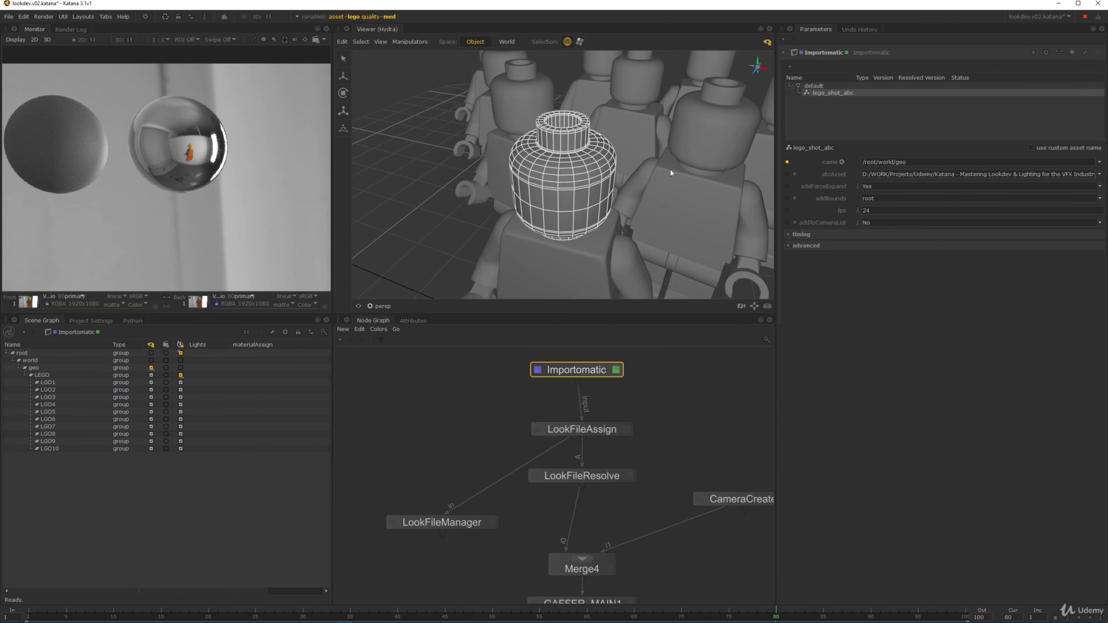
{"action": "right_click_drag", "start_coordinate": [670, 171], "coordinate": [647, 150], "text": "alt"}
{"action": "left_click", "coordinate": [675, 235]}
{"action": "left_click_drag", "start_coordinate": [675, 235], "coordinate": [534, 210], "text": "alt"}
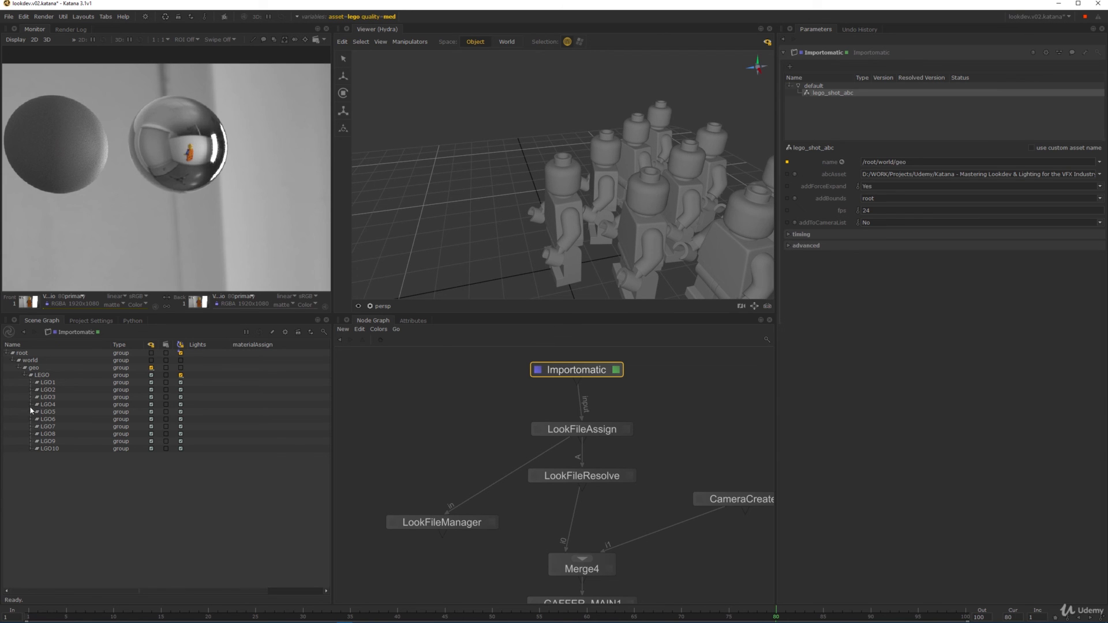
{"action": "left_click_drag", "start_coordinate": [60, 382], "coordinate": [68, 442]}
{"action": "left_click", "coordinate": [489, 140]}
{"action": "middle_click_drag", "start_coordinate": [633, 454], "coordinate": [626, 406]}
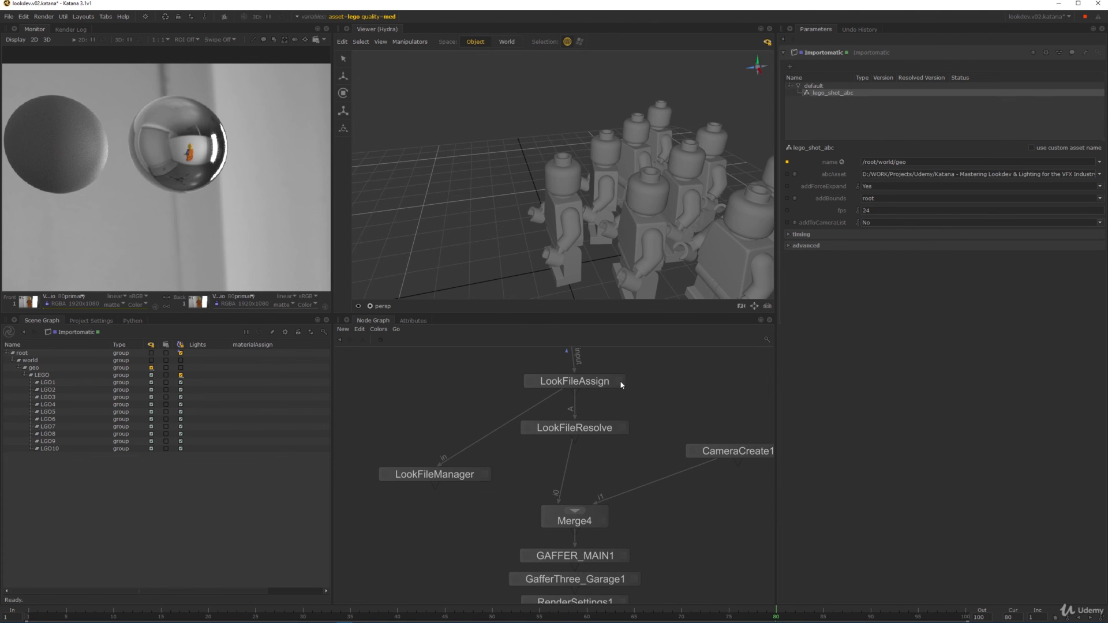
- Open LookFileAssign's CEL and asset settings and test the path against figure LGO1
{"action": "left_click", "coordinate": [620, 381]}
{"action": "left_click", "coordinate": [808, 69]}
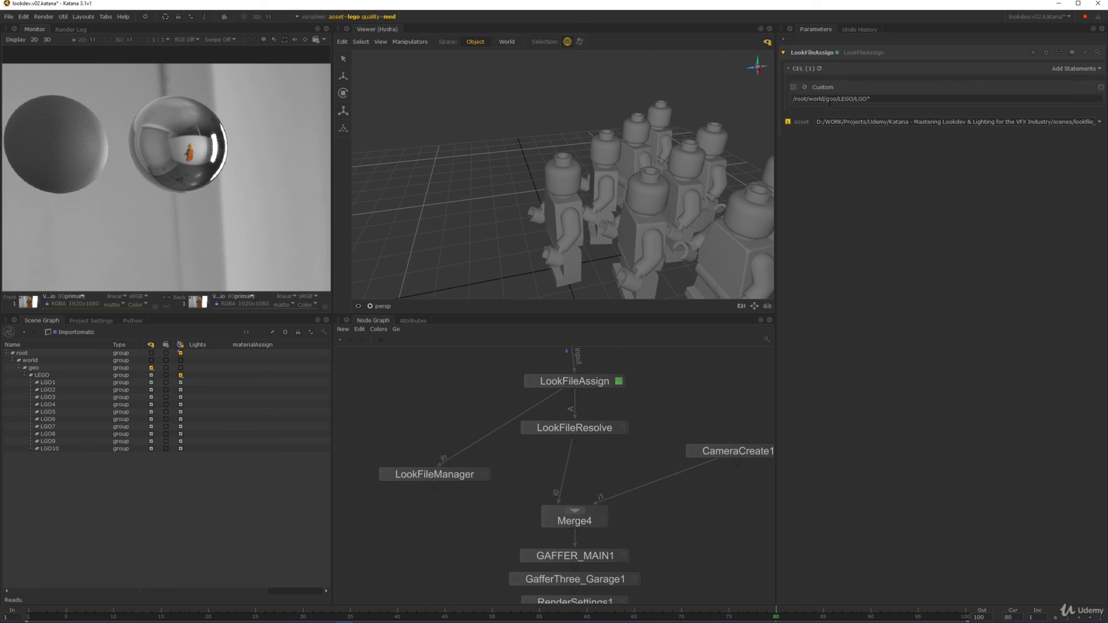
{"action": "key", "text": "BackSpace"}
{"action": "type", "text": "1"}
{"action": "left_click_drag", "start_coordinate": [953, 122], "coordinate": [1096, 123]}
{"action": "left_click", "coordinate": [877, 115]}
{"action": "left_click", "coordinate": [48, 382]}
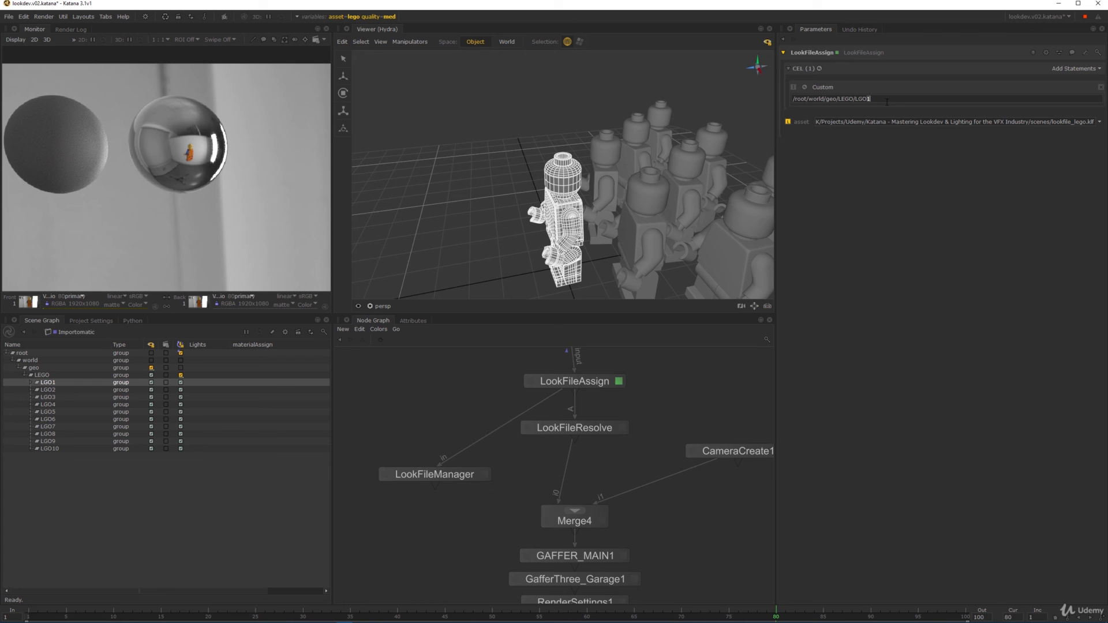
- Display the CEL's matches, confirming ten figures, and check the lookfile_lego.klf asset
{"action": "left_click", "coordinate": [793, 86]}
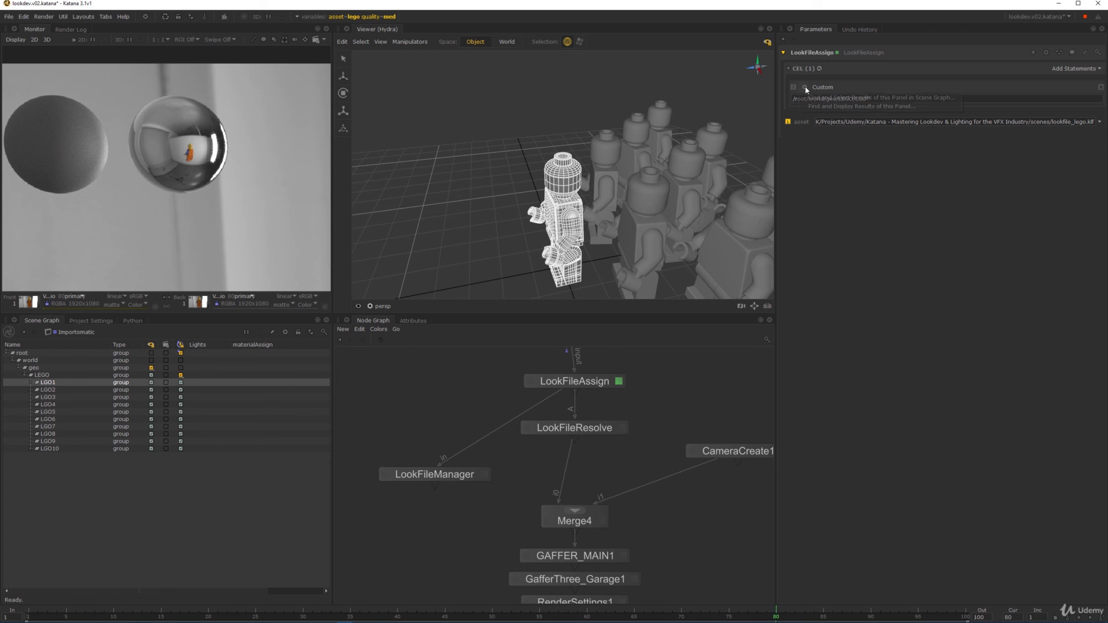
{"action": "left_click", "coordinate": [883, 105]}
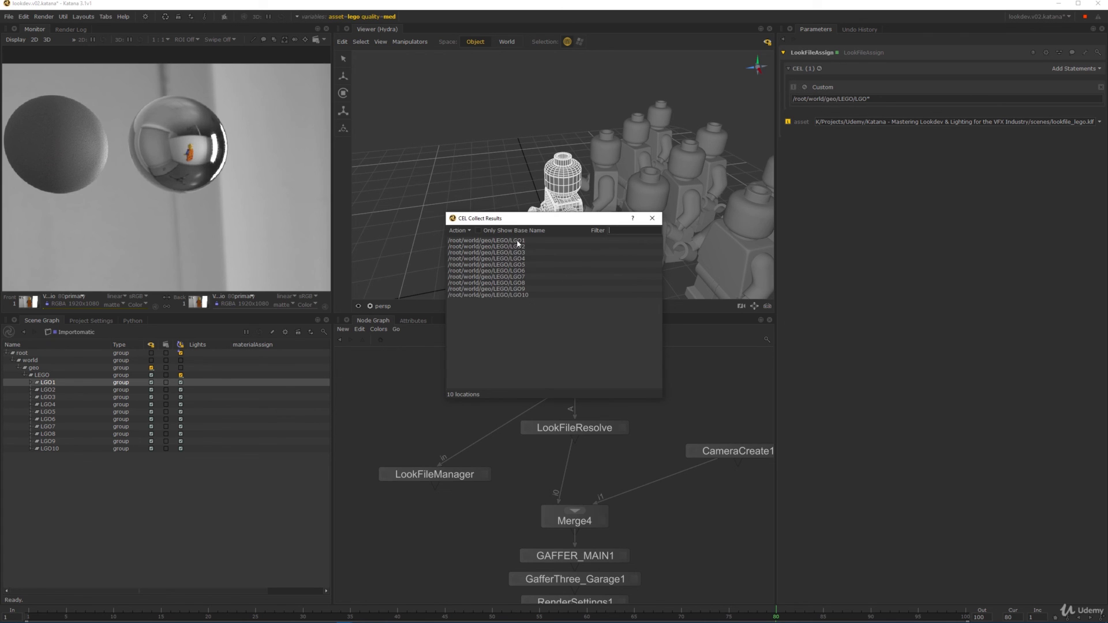
{"action": "left_click_drag", "start_coordinate": [515, 241], "coordinate": [537, 294]}
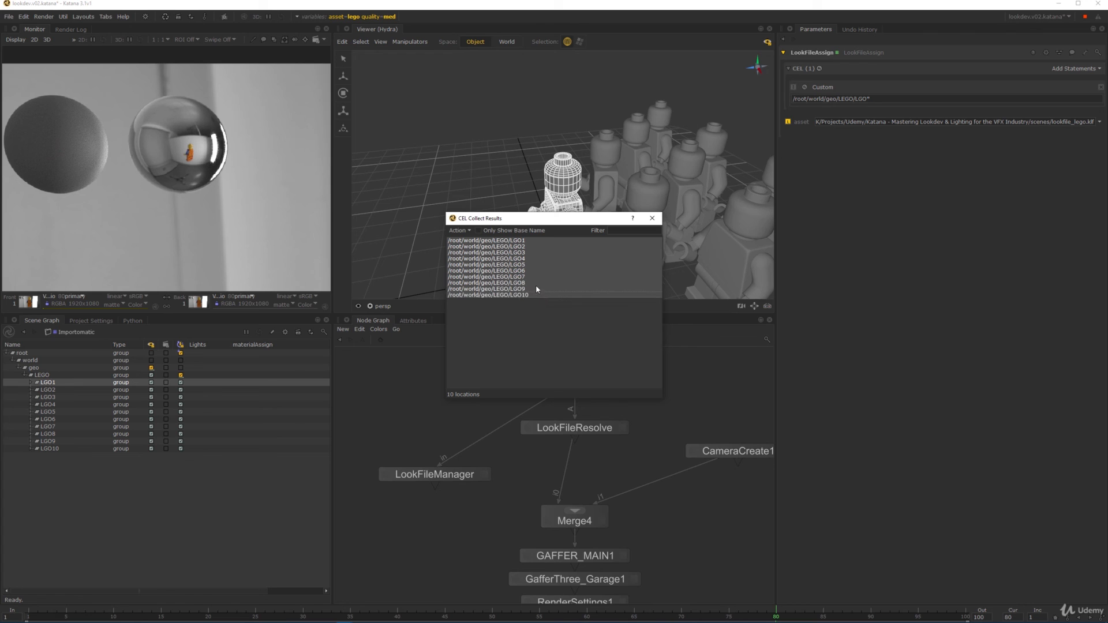
{"action": "left_click", "coordinate": [652, 218]}
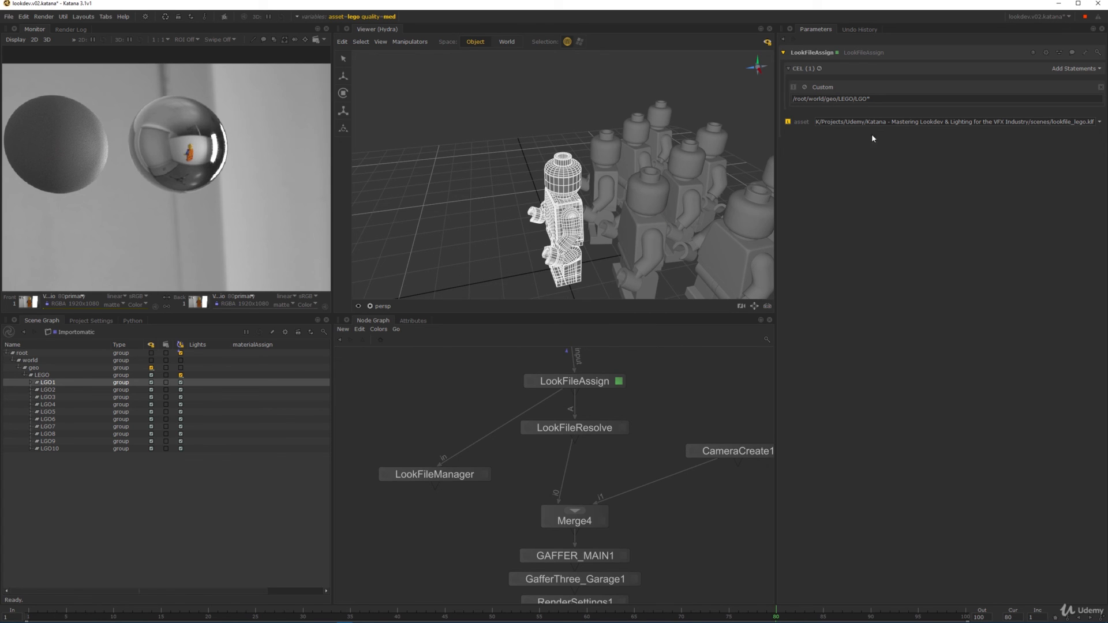
{"action": "left_click_drag", "start_coordinate": [1042, 122], "coordinate": [1094, 122]}
{"action": "left_click_drag", "start_coordinate": [836, 122], "coordinate": [1105, 119]}
{"action": "left_click", "coordinate": [709, 380]}
- Load LookFileResolve's parameters
{"action": "middle_click_drag", "start_coordinate": [705, 363], "coordinate": [698, 374]}
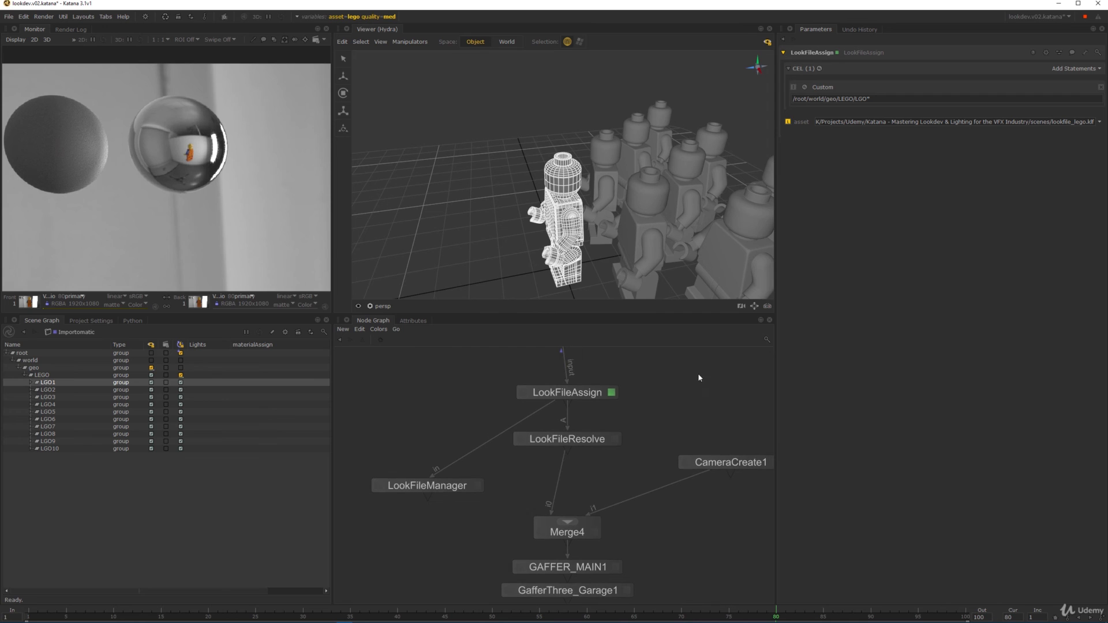
{"action": "middle_click_drag", "start_coordinate": [610, 470], "coordinate": [613, 451]}
{"action": "left_click", "coordinate": [600, 422]}
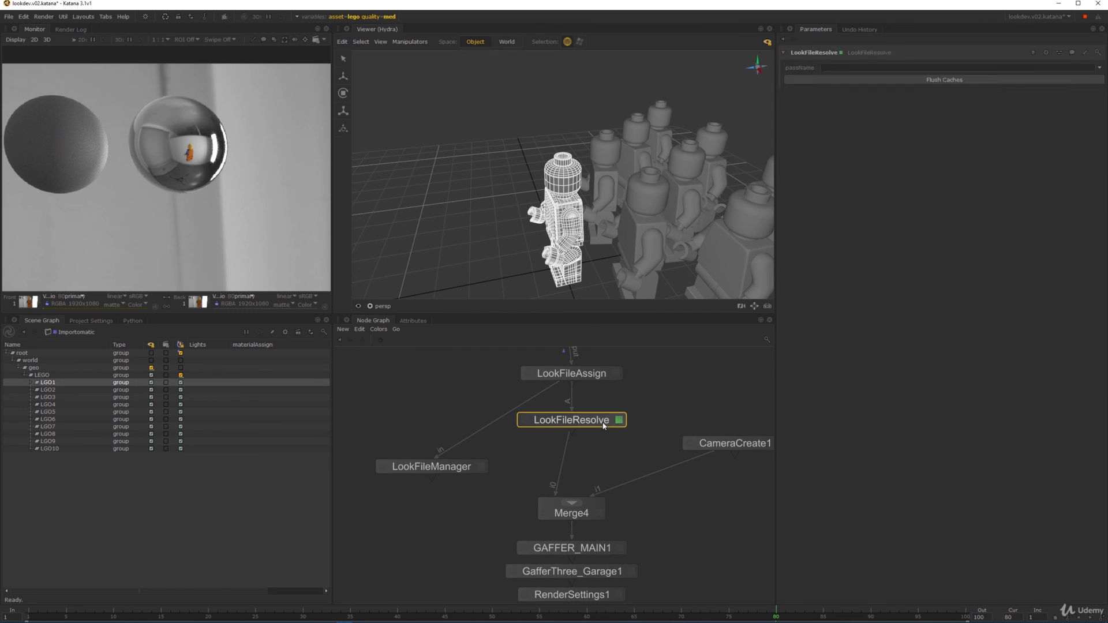
- Set the view flag on LookFileResolve and orbit around the ten figures
{"action": "left_click", "coordinate": [524, 420]}
{"action": "left_click_drag", "start_coordinate": [567, 196], "coordinate": [489, 161], "text": "alt"}
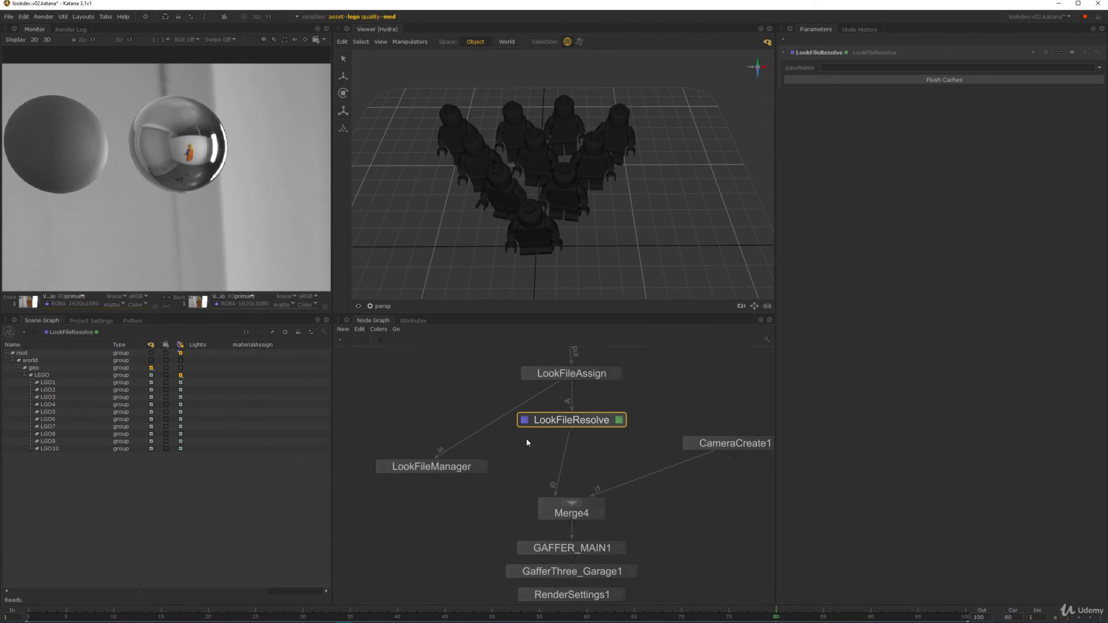
{"action": "scroll", "coordinate": [555, 184], "scroll_direction": "up", "scroll_amount": 4}
{"action": "left_click", "coordinate": [549, 180]}
{"action": "left_click_drag", "start_coordinate": [549, 180], "coordinate": [645, 219], "text": "alt"}
{"action": "left_click", "coordinate": [645, 218]}
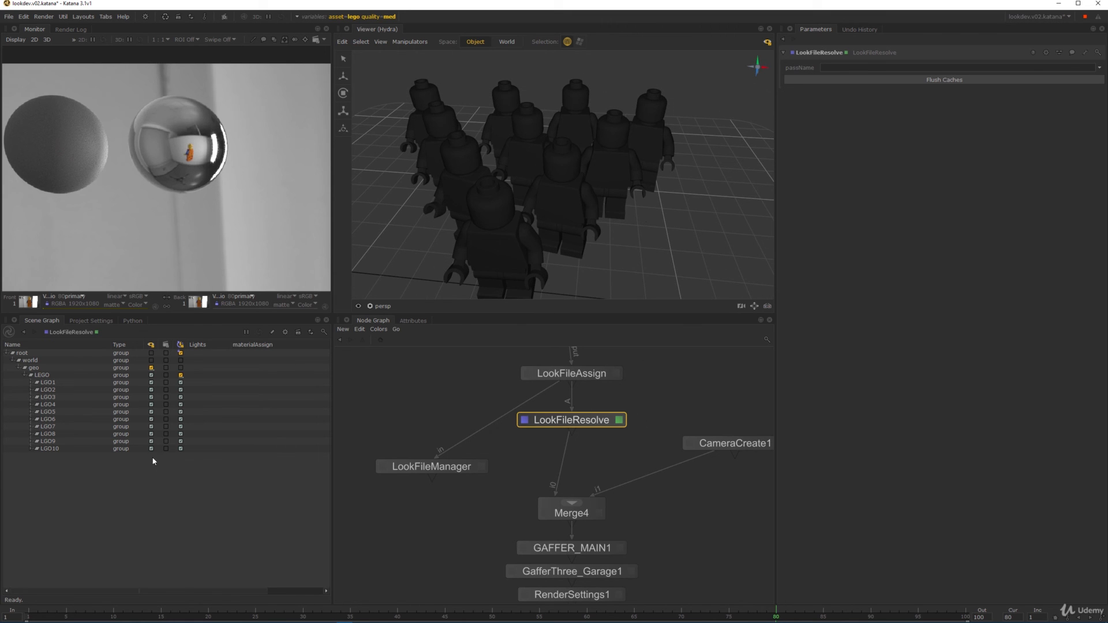
- Select LGO4's left arm L_Arm_PLASTIC_SDM and check its resolved material attributes
{"action": "left_click", "coordinate": [37, 406]}
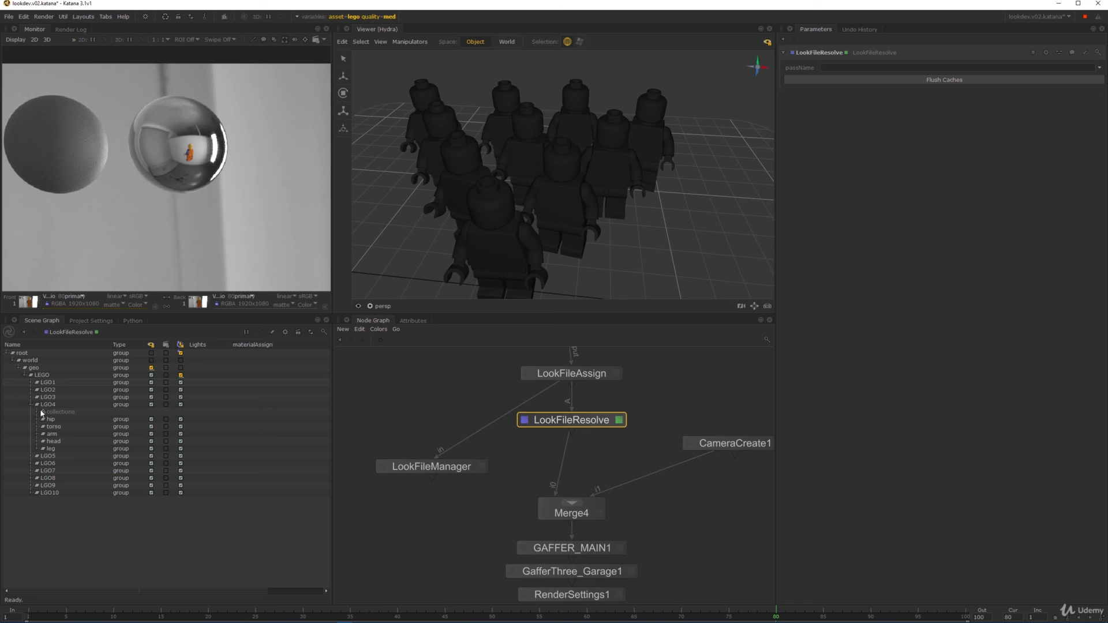
{"action": "left_click", "coordinate": [43, 434]}
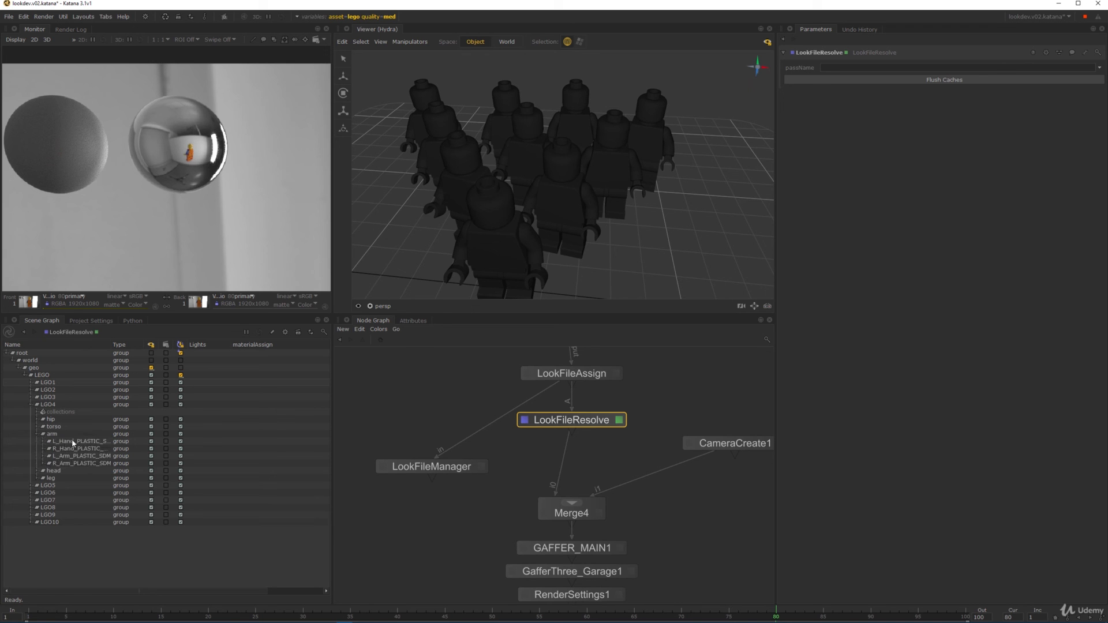
{"action": "left_click", "coordinate": [81, 457]}
{"action": "key", "text": "f"}
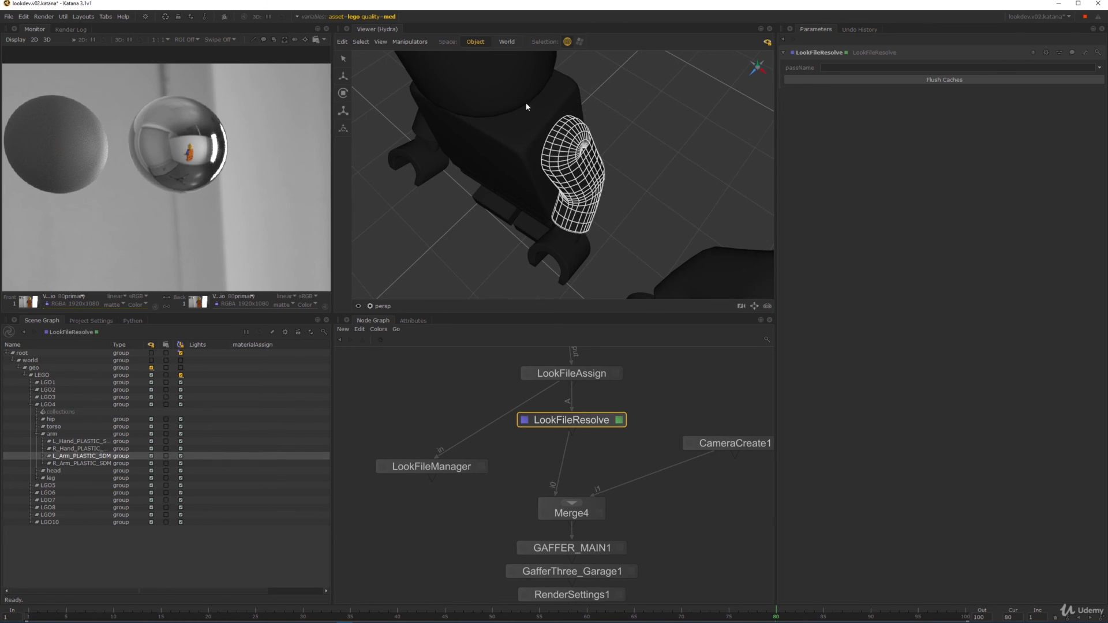
{"action": "left_click", "coordinate": [412, 320]}
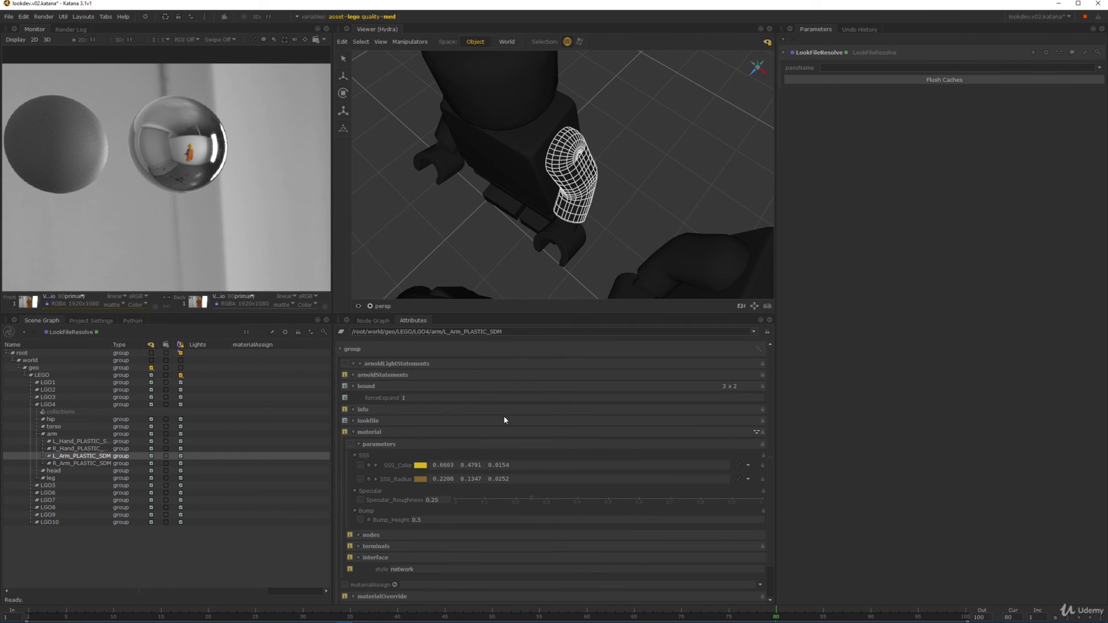
{"action": "left_click", "coordinate": [768, 332]}
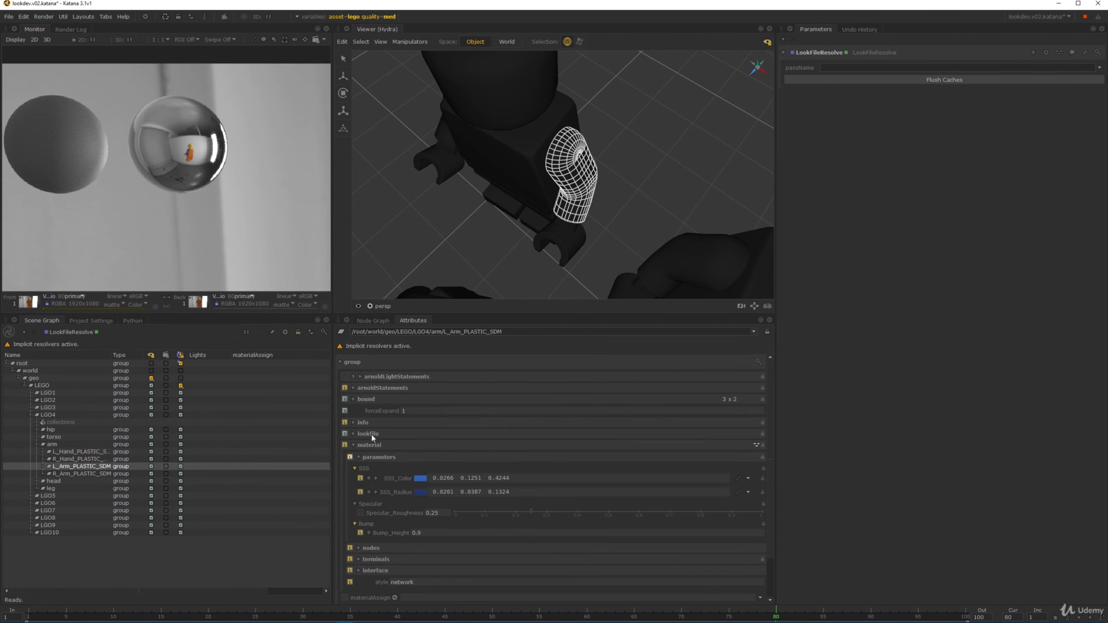
{"action": "scroll", "coordinate": [374, 495], "scroll_direction": "down", "scroll_amount": 2}
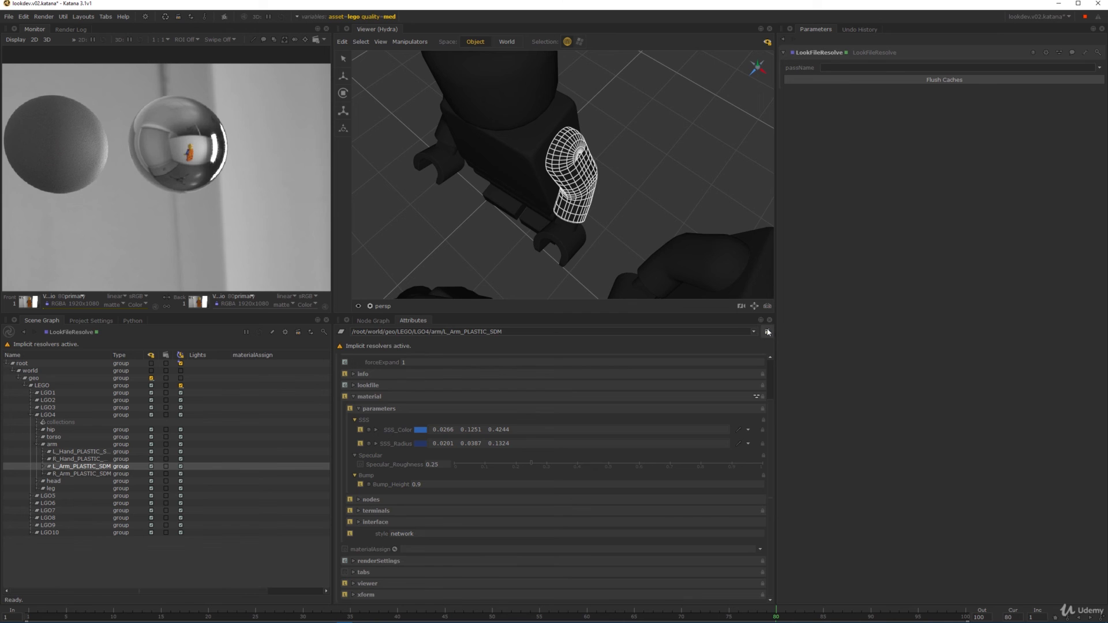
{"action": "left_click", "coordinate": [645, 174]}
- View the scene from RenderSettings1 through /root/world/cam/camera
{"action": "key", "text": "f"}
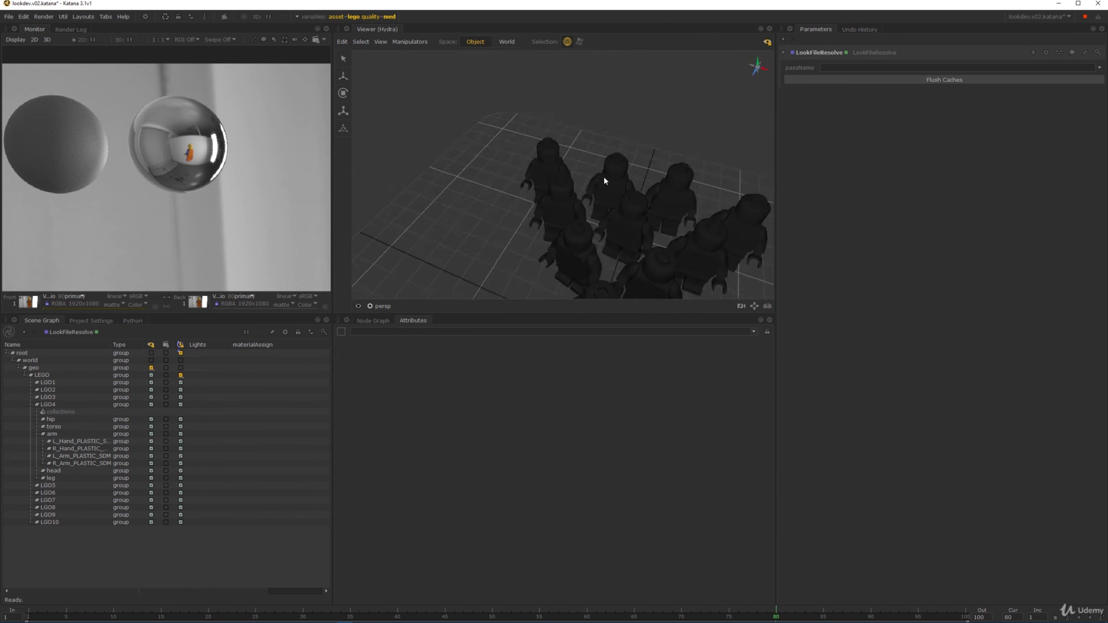
{"action": "left_click", "coordinate": [380, 321]}
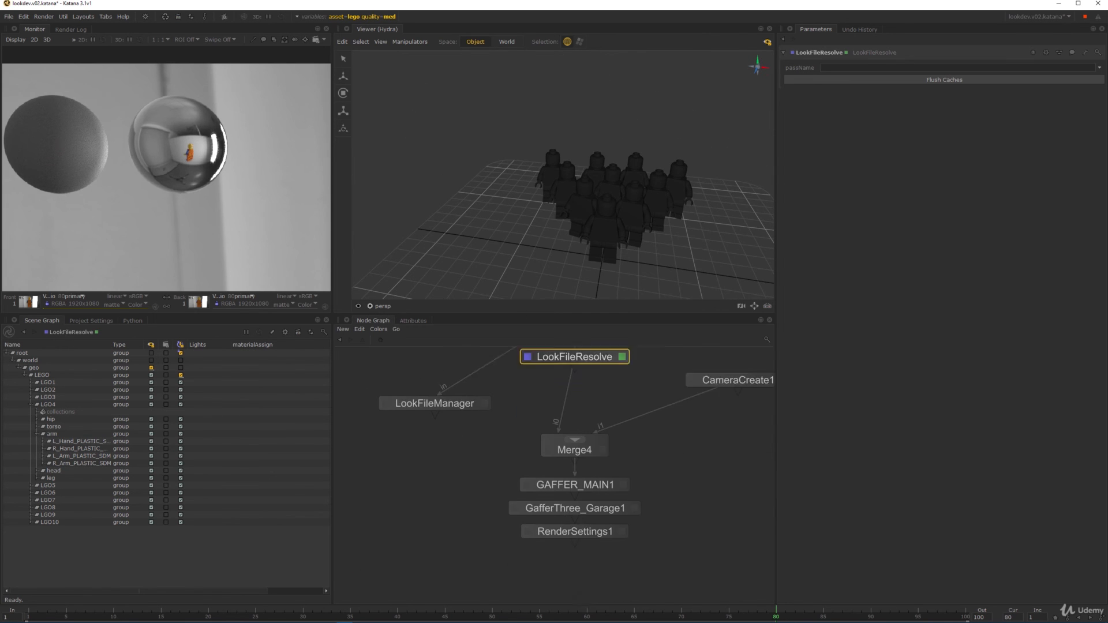
{"action": "left_click", "coordinate": [476, 505]}
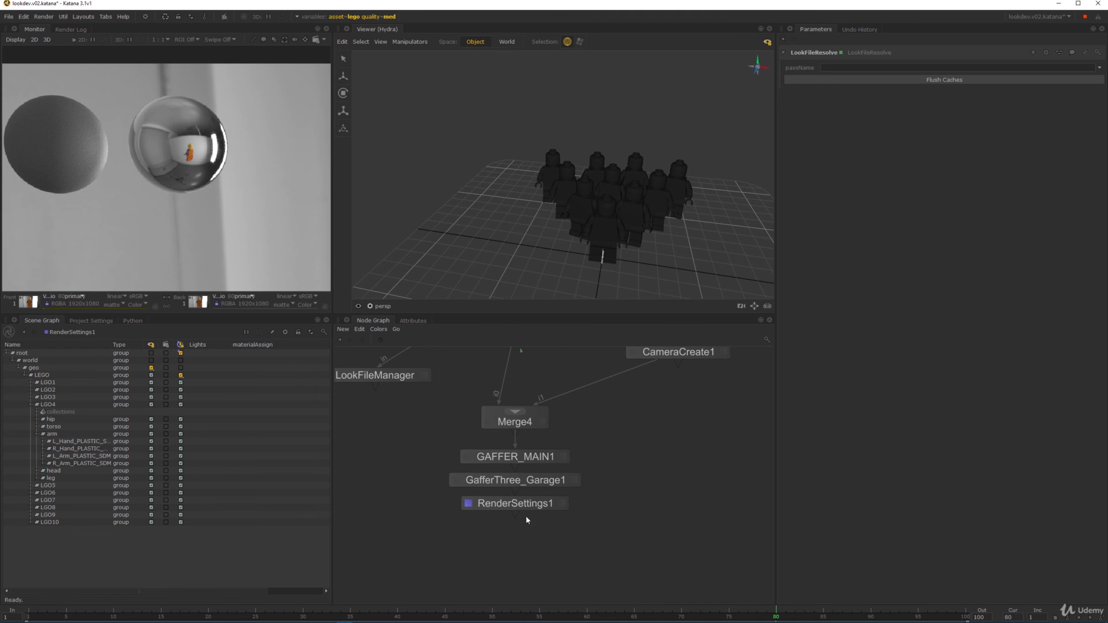
{"action": "left_click", "coordinate": [381, 306]}
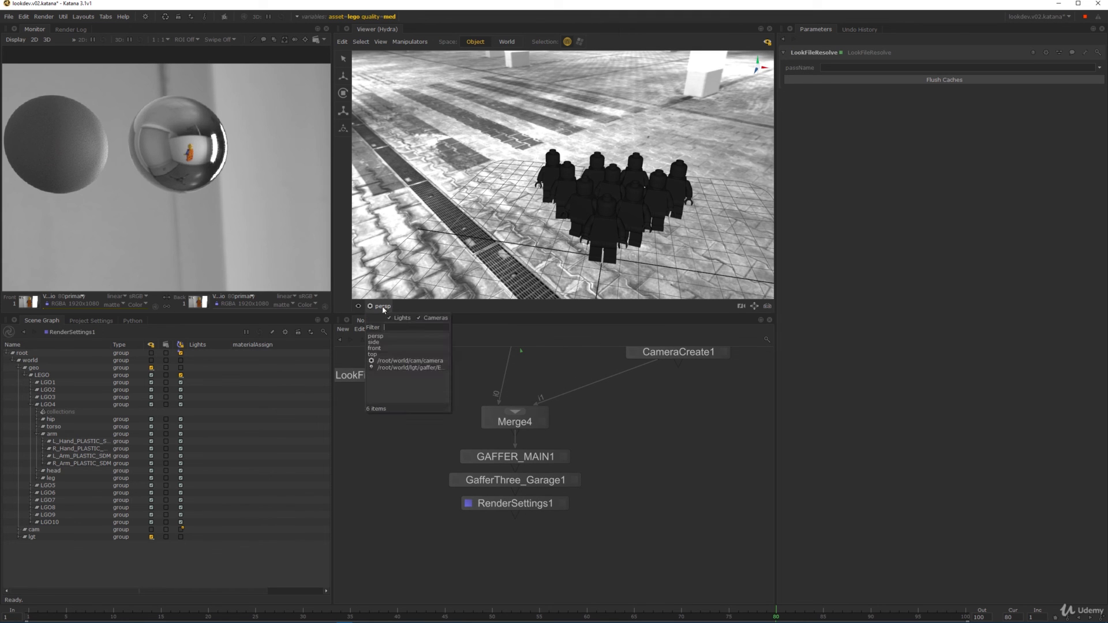
{"action": "left_click", "coordinate": [404, 363]}
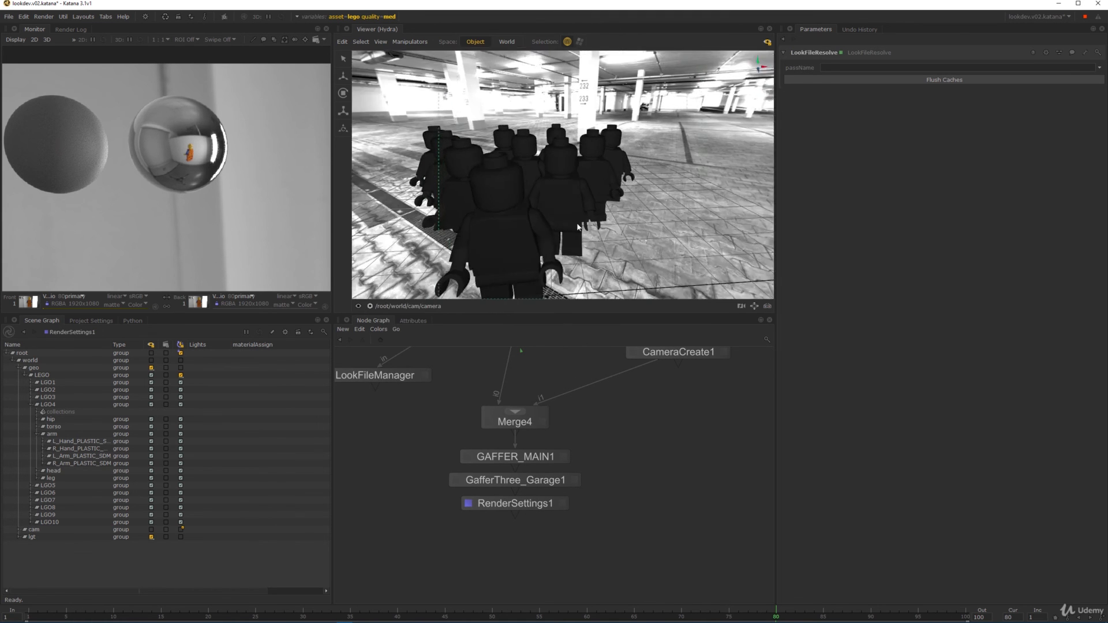
- Set RenderSettings1 to HD1/2 (960 x 540), adjusting height to match resolution
{"action": "left_click", "coordinate": [556, 505]}
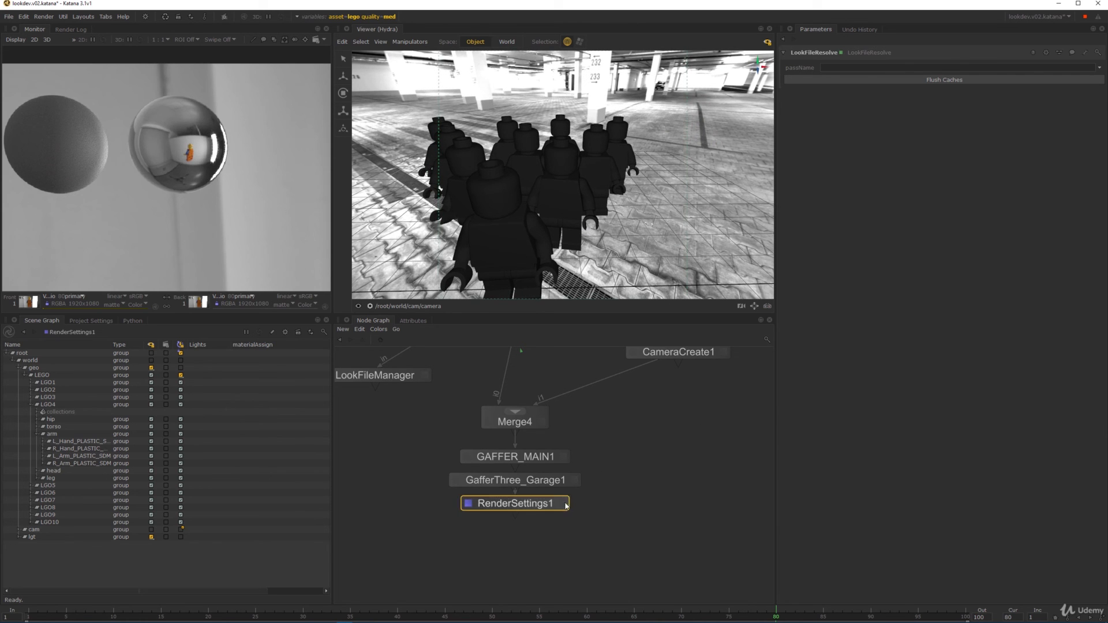
{"action": "left_click", "coordinate": [916, 97]}
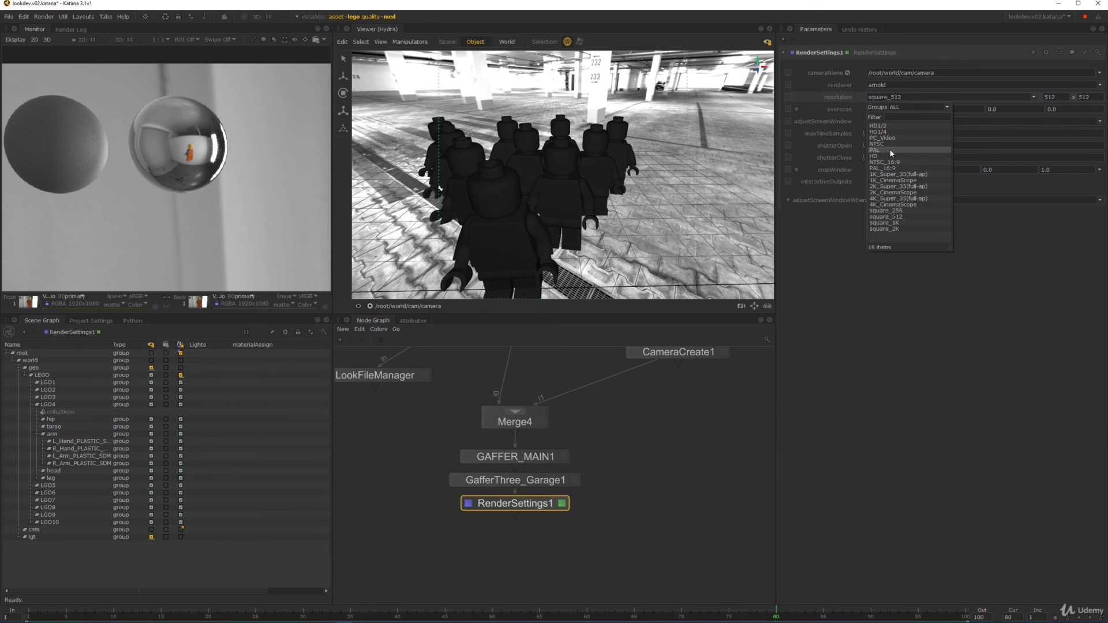
{"action": "left_click", "coordinate": [887, 126]}
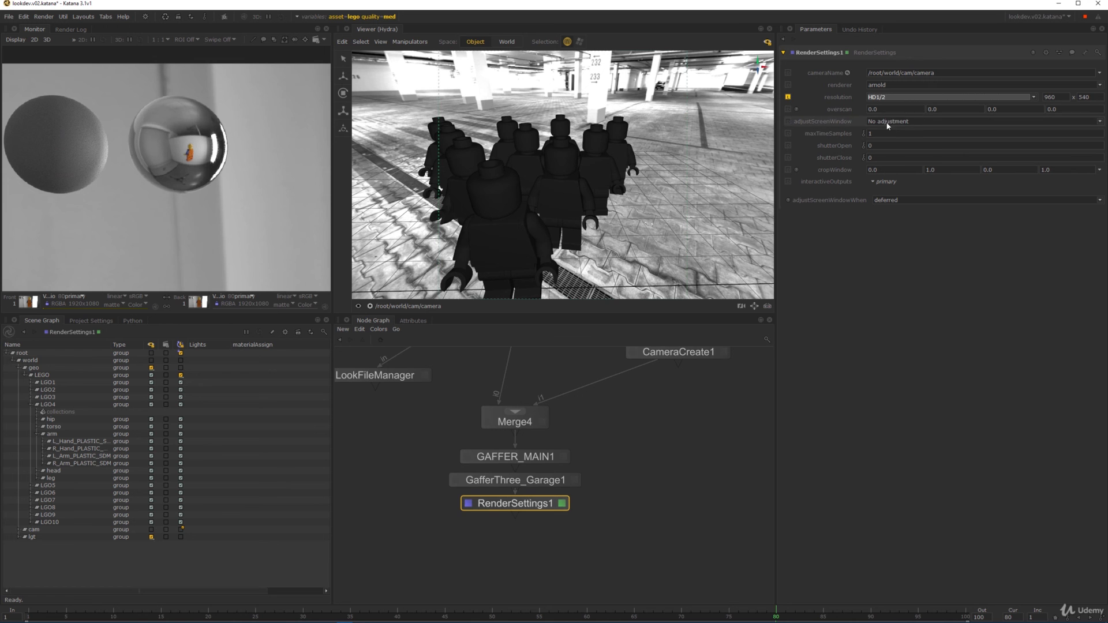
{"action": "left_click", "coordinate": [888, 121]}
{"action": "left_click", "coordinate": [891, 134]}
{"action": "right_click_drag", "start_coordinate": [682, 161], "coordinate": [603, 157], "text": "alt"}
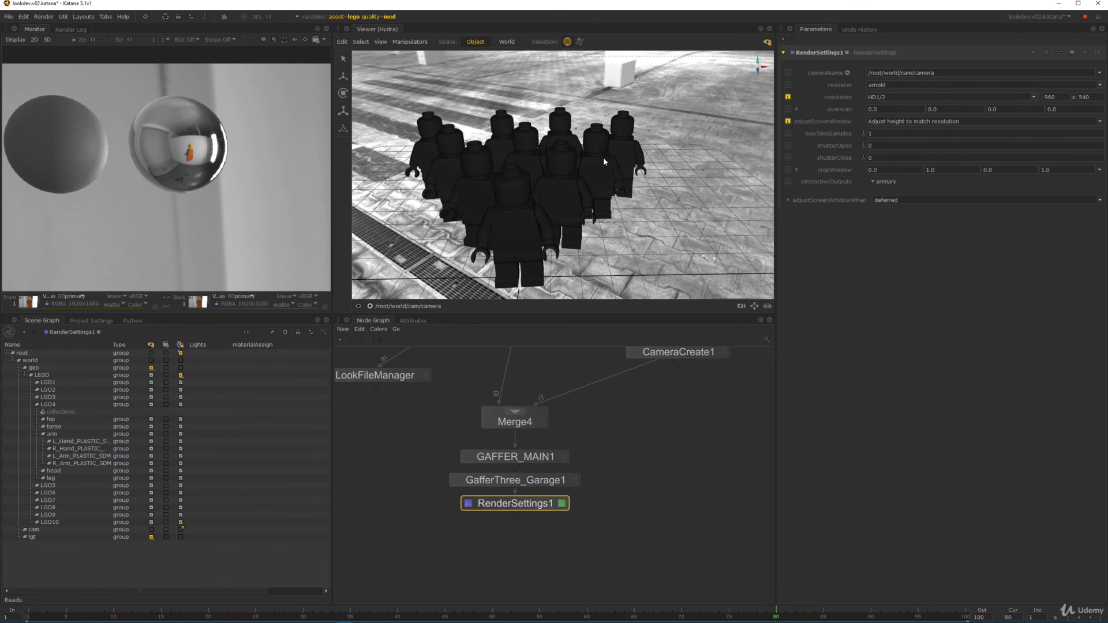
{"action": "left_click_drag", "start_coordinate": [604, 157], "coordinate": [597, 180], "text": "alt"}
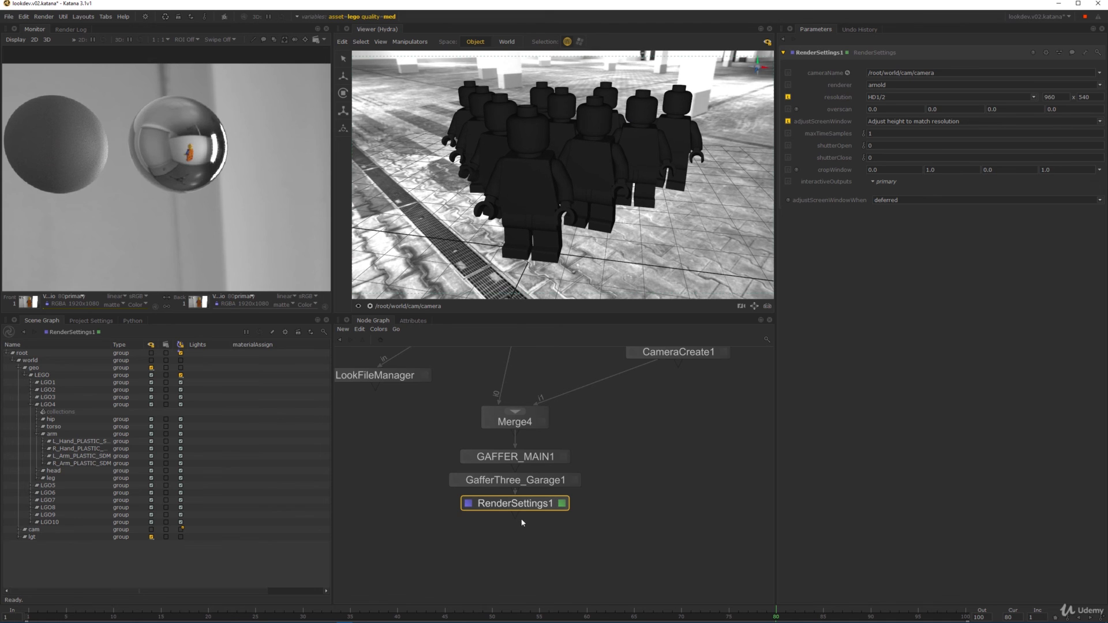
- Save the project and start a render from RenderSettings1
{"action": "left_click", "coordinate": [685, 521]}
{"action": "key", "text": "ctrl+s"}
{"action": "right_click", "coordinate": [531, 509]}
{"action": "left_click", "coordinate": [548, 519]}
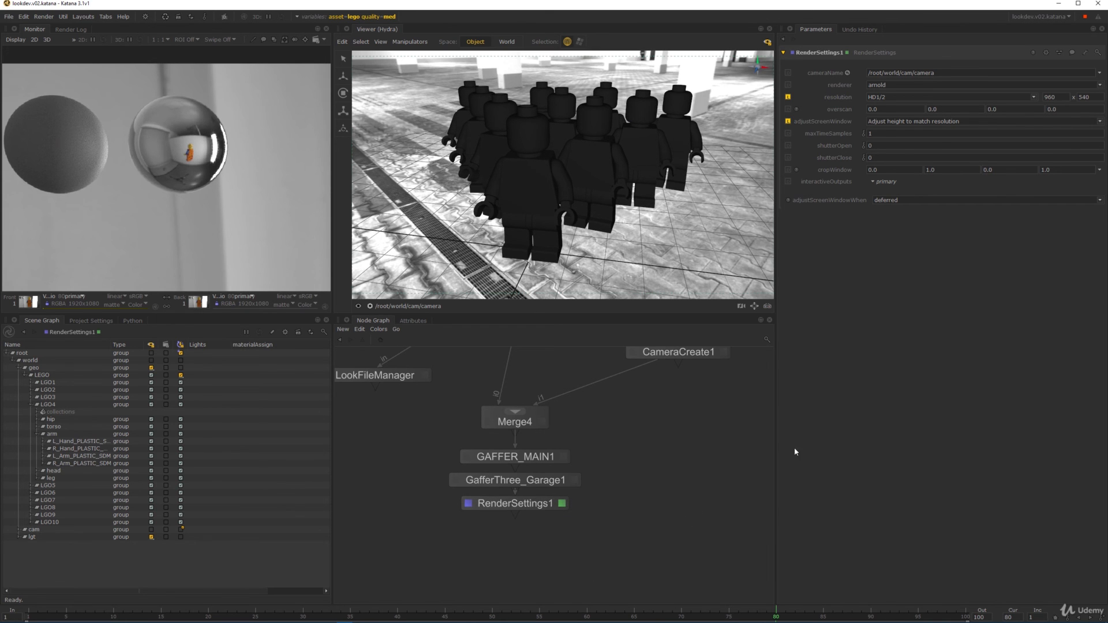
- Maximize the Monitor and pan across the 960x540 render to inspect the ten Lego figures, then restore the layout
{"action": "key", "text": "space"}
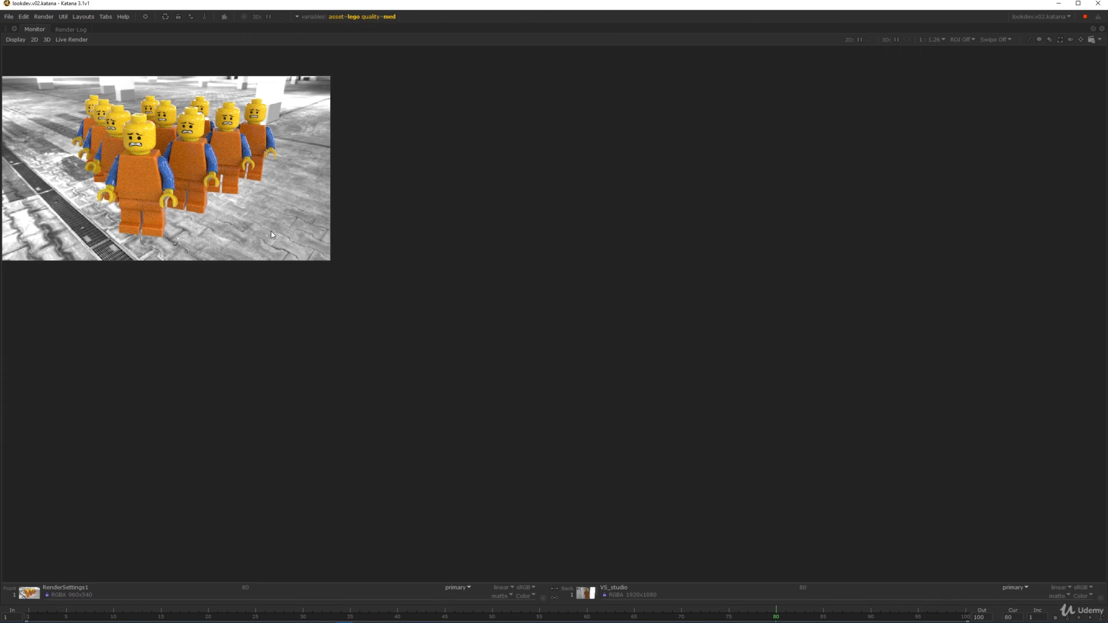
{"action": "key", "text": "f"}
{"action": "scroll", "coordinate": [682, 346], "scroll_direction": "down", "scroll_amount": 5}
{"action": "scroll", "coordinate": [681, 346], "scroll_direction": "up", "scroll_amount": 2}
{"action": "middle_click_drag", "start_coordinate": [680, 346], "coordinate": [634, 374]}
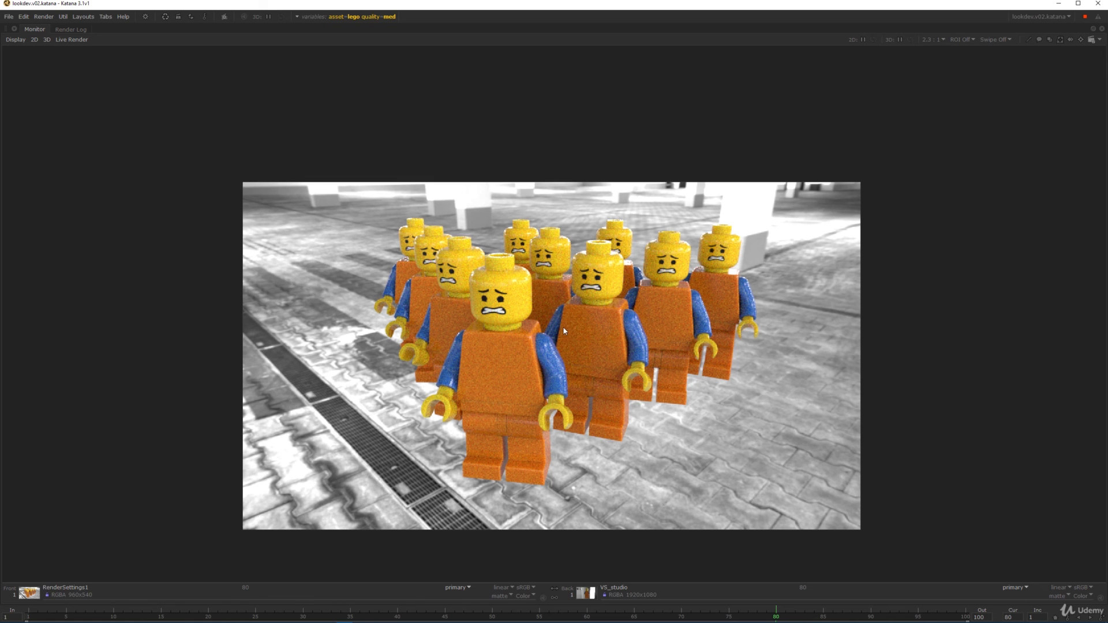
{"action": "middle_click_drag", "start_coordinate": [577, 362], "coordinate": [481, 327]}
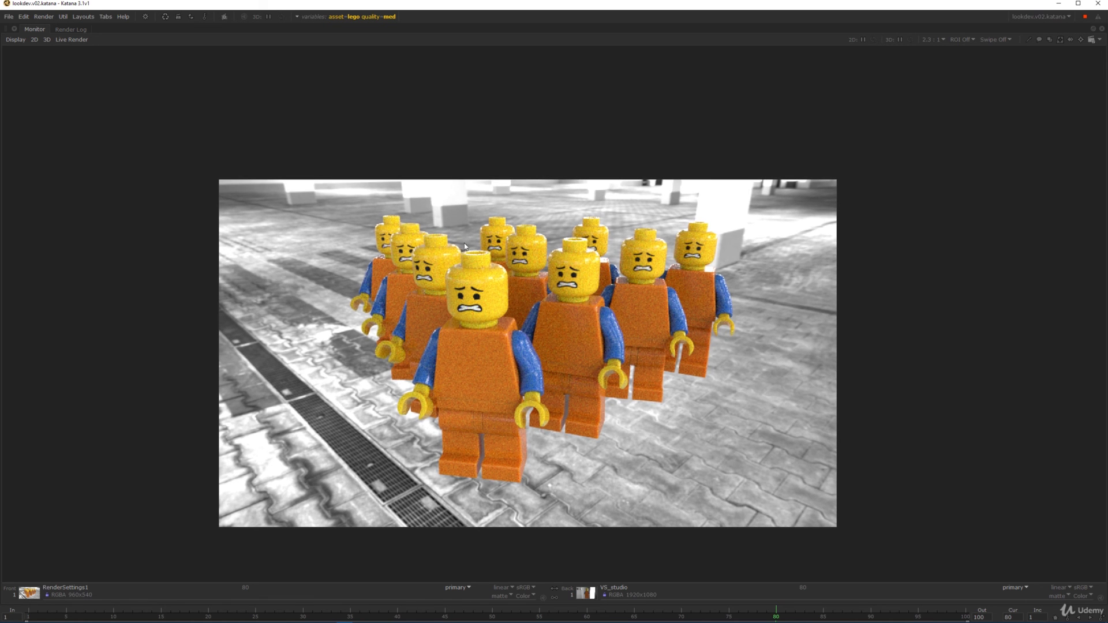
{"action": "mouse_move", "coordinate": [543, 272]}
{"action": "middle_mouse_down"}
{"action": "mouse_move", "coordinate": [487, 277]}
{"action": "mouse_move", "coordinate": [538, 277]}
{"action": "middle_mouse_up"}
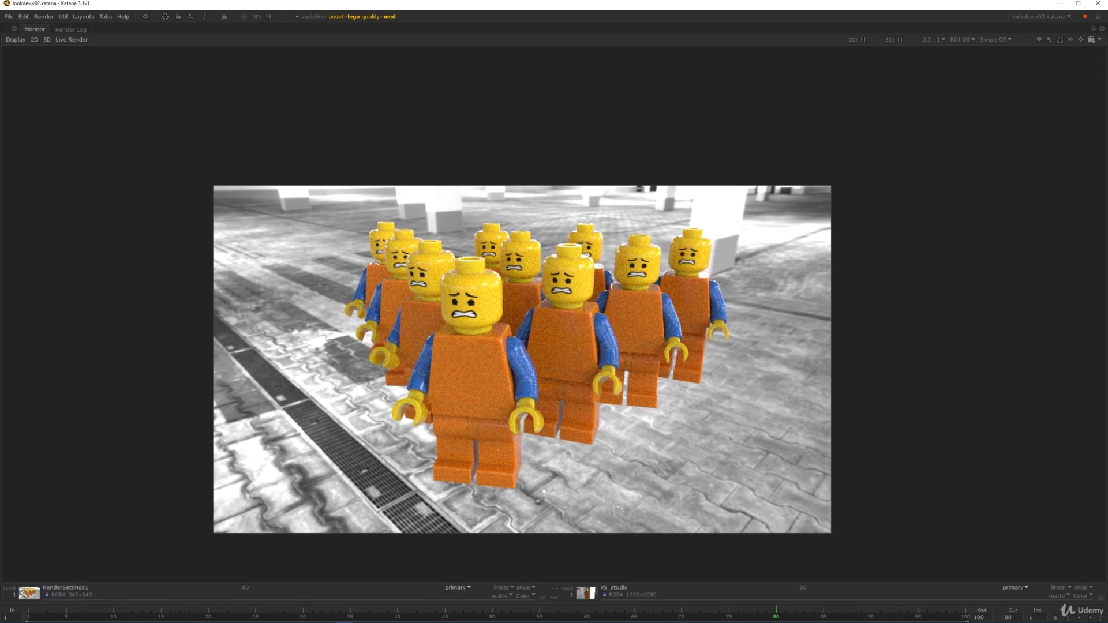
{"action": "scroll", "coordinate": [532, 291], "scroll_direction": "down", "scroll_amount": 2}
{"action": "scroll", "coordinate": [515, 307], "scroll_direction": "up", "scroll_amount": 2}
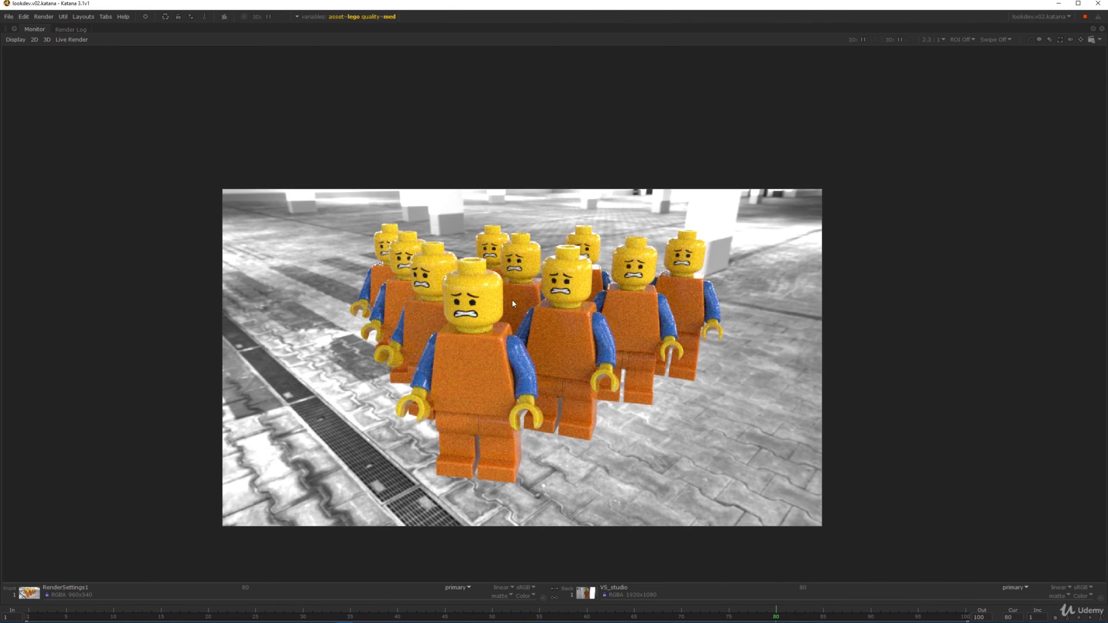
{"action": "key", "text": "space"}
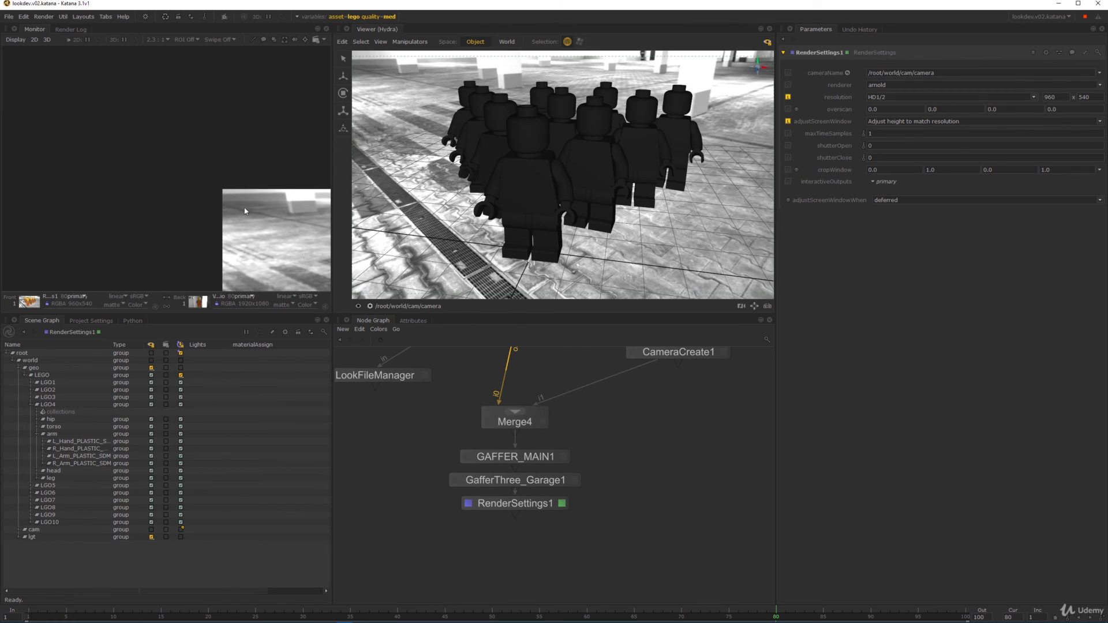
- Pan and zoom across the Node Graph to reveal the coloured node groups down to the lowest one
{"action": "key", "text": "f"}
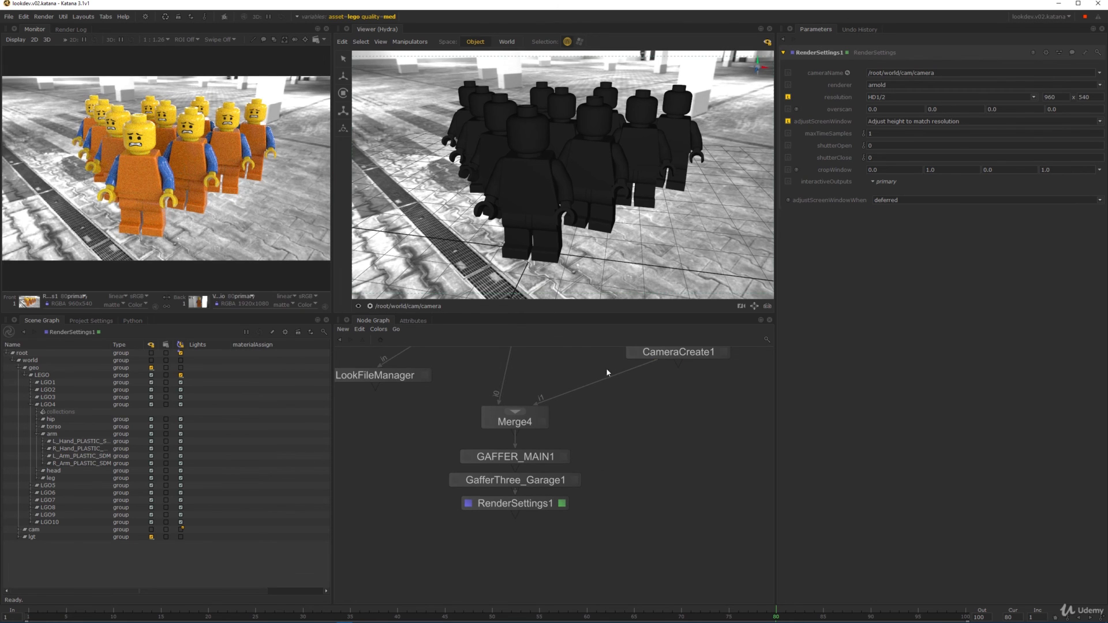
{"action": "scroll", "coordinate": [607, 372], "scroll_direction": "down", "scroll_amount": 3}
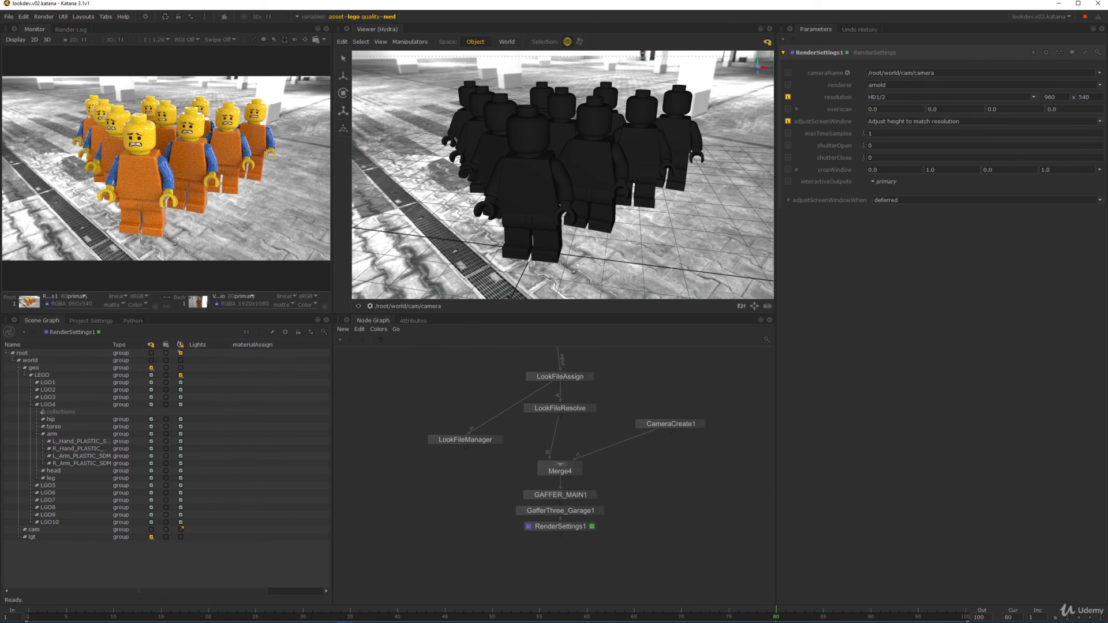
{"action": "middle_click_drag", "start_coordinate": [554, 425], "coordinate": [564, 474]}
{"action": "scroll", "coordinate": [563, 473], "scroll_direction": "down", "scroll_amount": 7}
{"action": "middle_click_drag", "start_coordinate": [485, 473], "coordinate": [648, 448]}
{"action": "scroll", "coordinate": [648, 448], "scroll_direction": "down", "scroll_amount": 3}
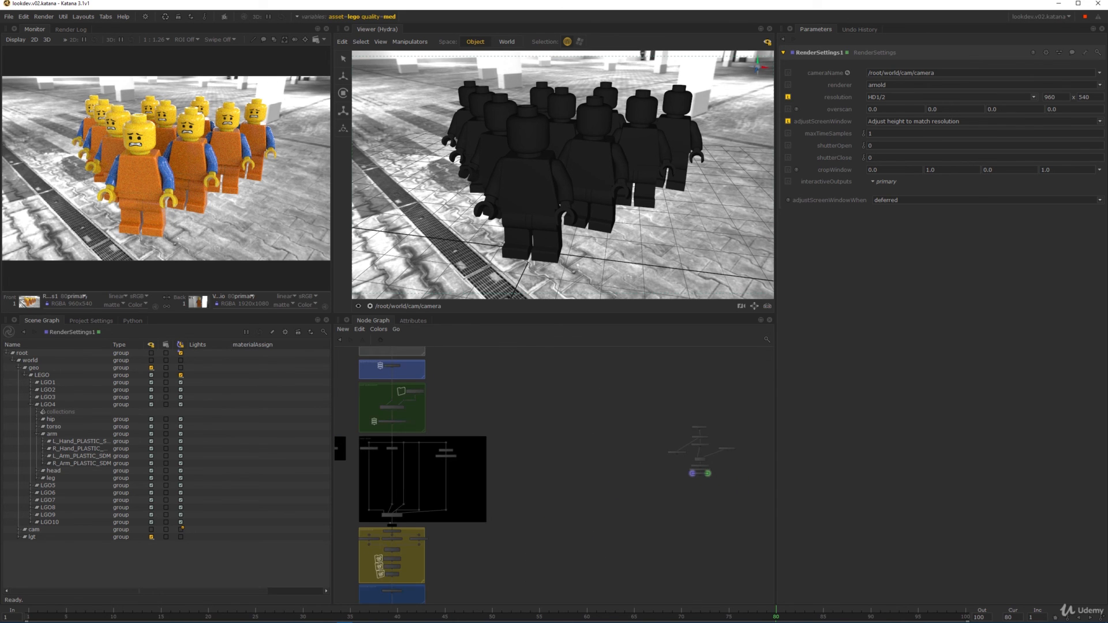
{"action": "middle_click_drag", "start_coordinate": [580, 436], "coordinate": [517, 457]}
{"action": "scroll", "coordinate": [565, 491], "scroll_direction": "down", "scroll_amount": 3}
{"action": "middle_click_drag", "start_coordinate": [456, 423], "coordinate": [497, 386]}
- Box-select the node groups and the small node cluster to inspect them, then clear the selection
{"action": "scroll", "coordinate": [497, 386], "scroll_direction": "down", "scroll_amount": 1}
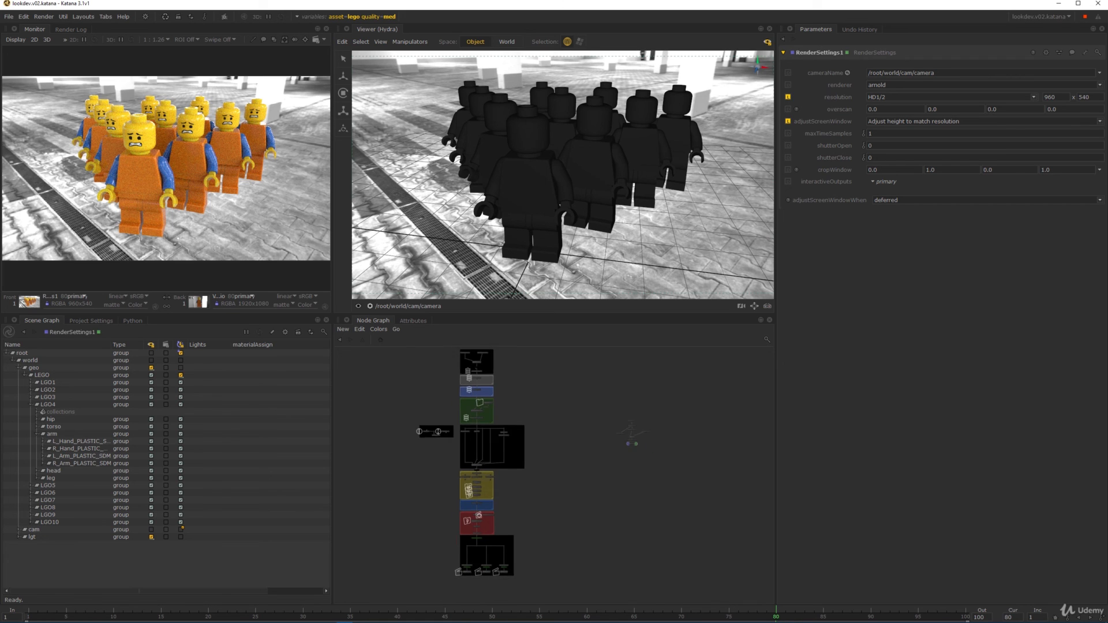
{"action": "left_click_drag", "start_coordinate": [546, 567], "coordinate": [426, 358]}
{"action": "left_click", "coordinate": [588, 455]}
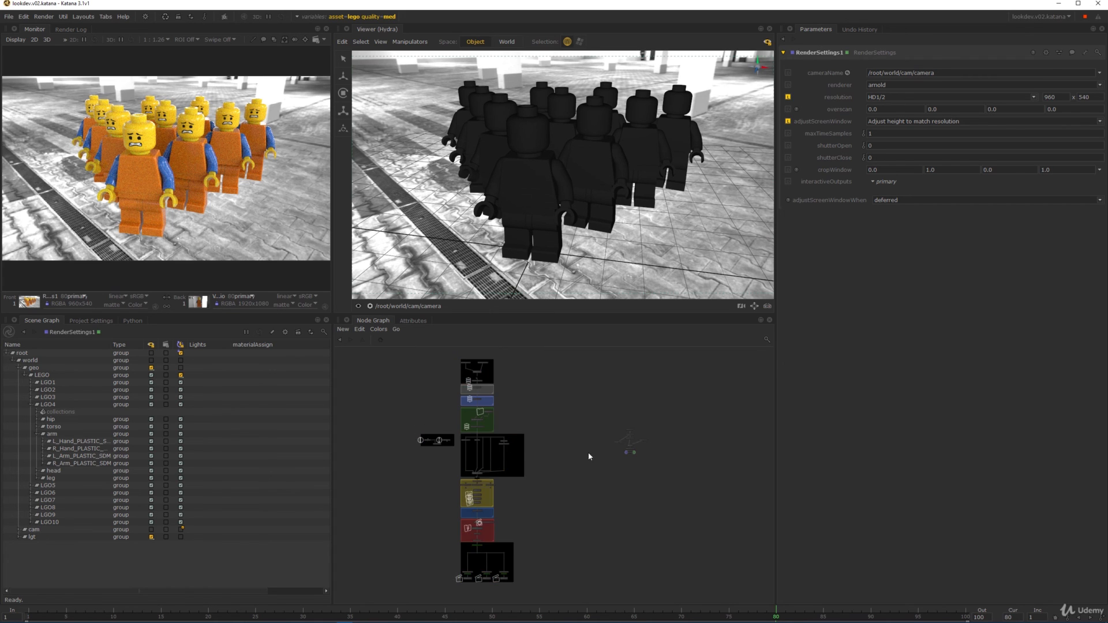
{"action": "middle_click_drag", "start_coordinate": [602, 445], "coordinate": [500, 403]}
{"action": "scroll", "coordinate": [517, 393], "scroll_direction": "up", "scroll_amount": 7}
{"action": "scroll", "coordinate": [500, 401], "scroll_direction": "up", "scroll_amount": 3}
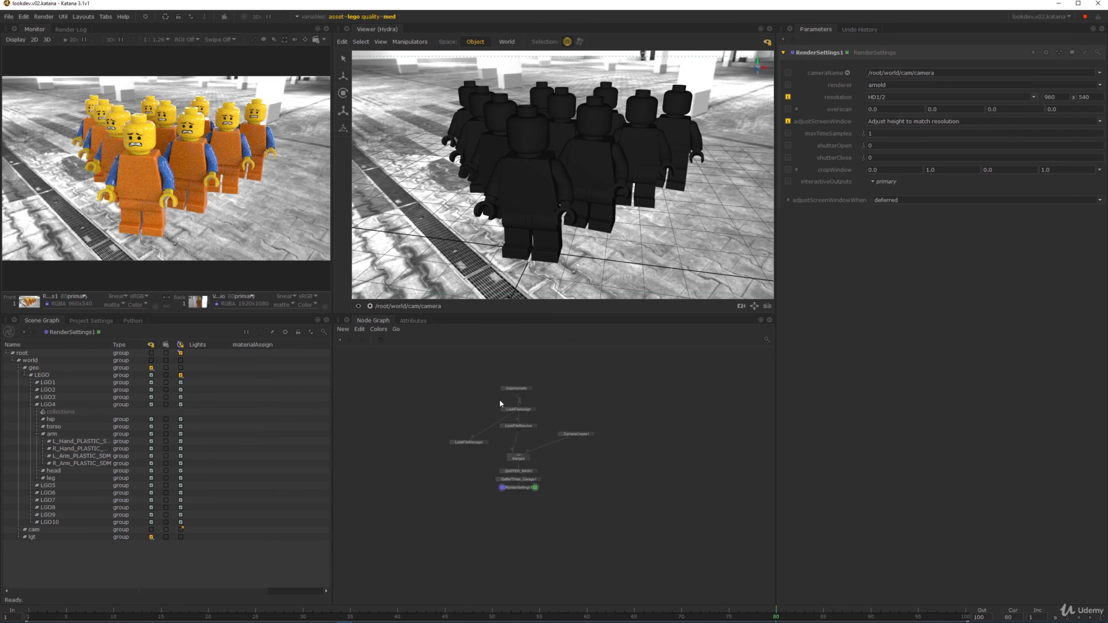
{"action": "left_click_drag", "start_coordinate": [415, 361], "coordinate": [649, 532]}
{"action": "left_click", "coordinate": [565, 498]}
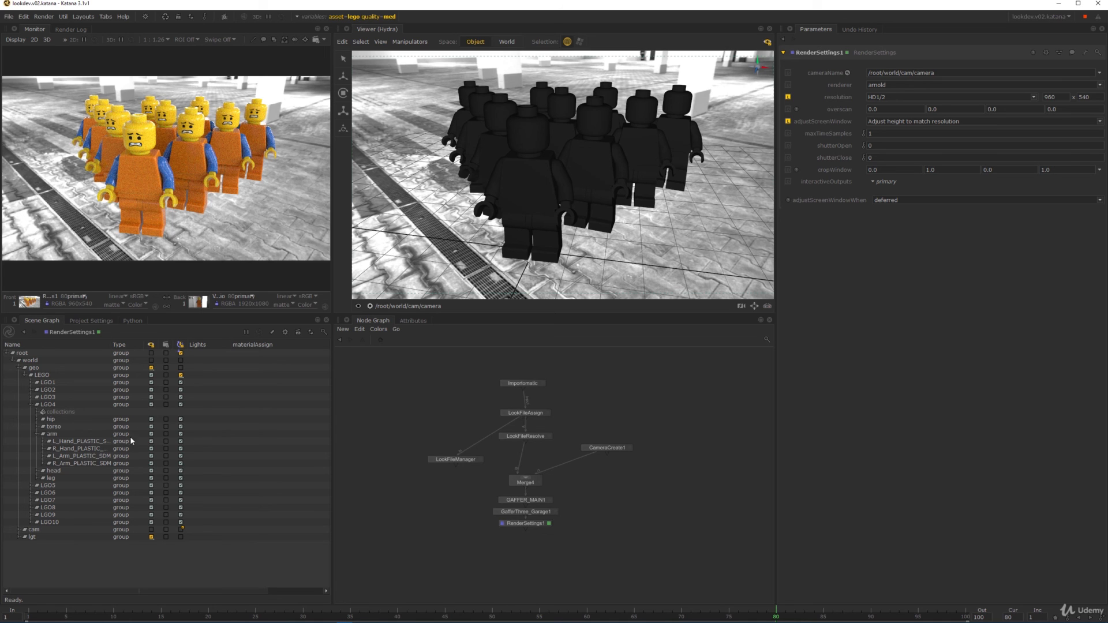
- Collapse the arm group in the Scene Graph and review the LOOK DEVELOPMENT, ASSET WORK and LIGHTING SETUP backdrops
{"action": "left_click", "coordinate": [36, 433]}
{"action": "middle_click_drag", "start_coordinate": [564, 407], "coordinate": [592, 426]}
{"action": "scroll", "coordinate": [593, 424], "scroll_direction": "down", "scroll_amount": 5}
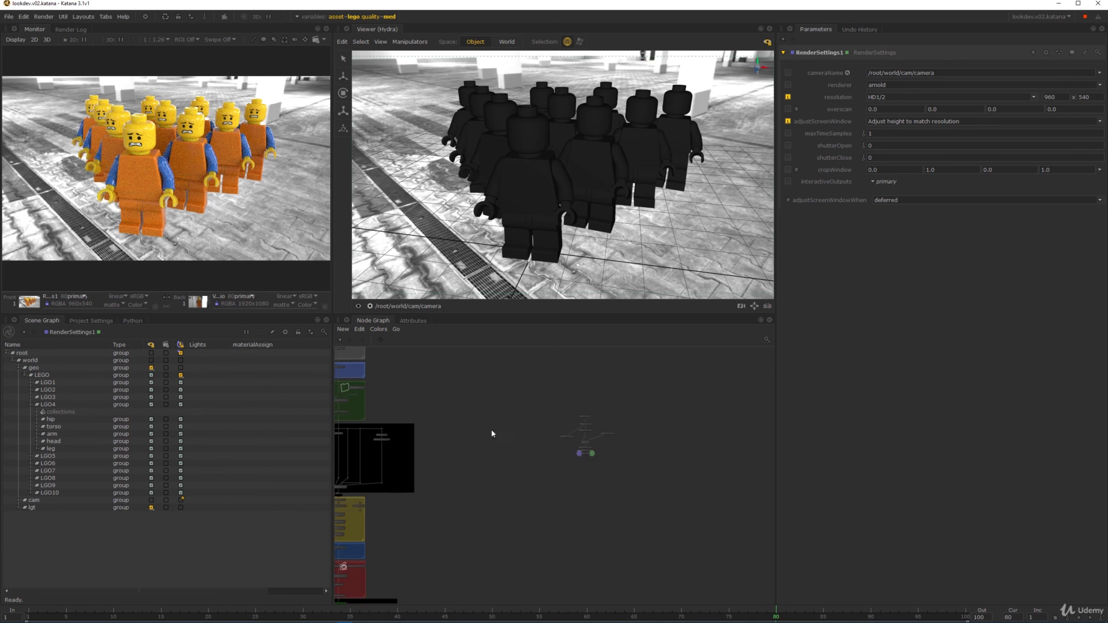
{"action": "middle_click_drag", "start_coordinate": [348, 430], "coordinate": [497, 414]}
{"action": "middle_click_drag", "start_coordinate": [512, 475], "coordinate": [549, 553]}
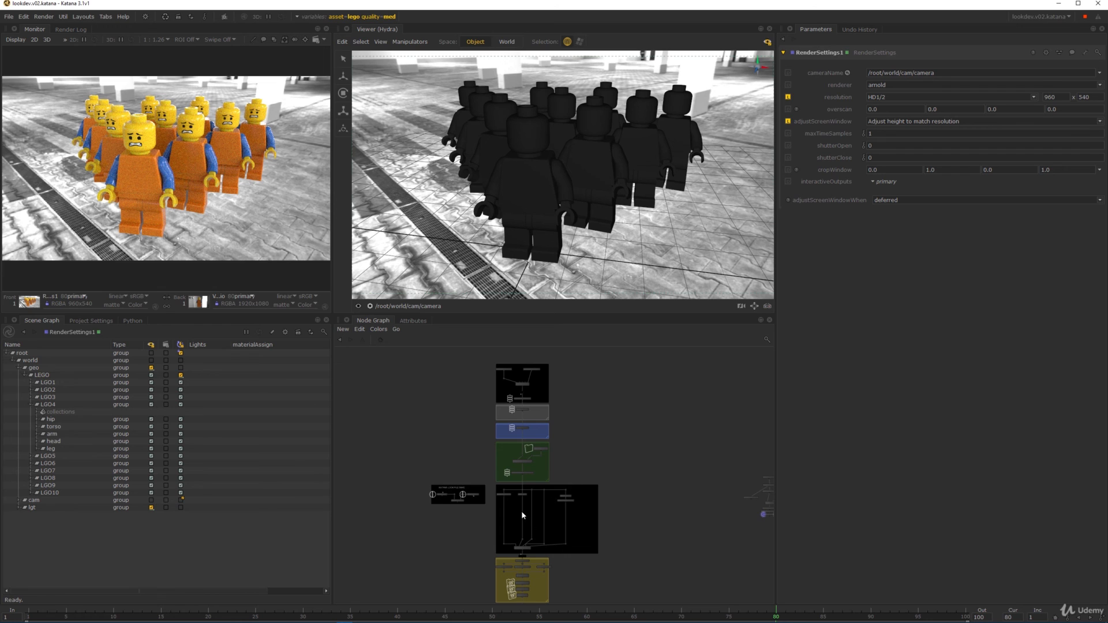
{"action": "scroll", "coordinate": [569, 523], "scroll_direction": "up", "scroll_amount": 5}
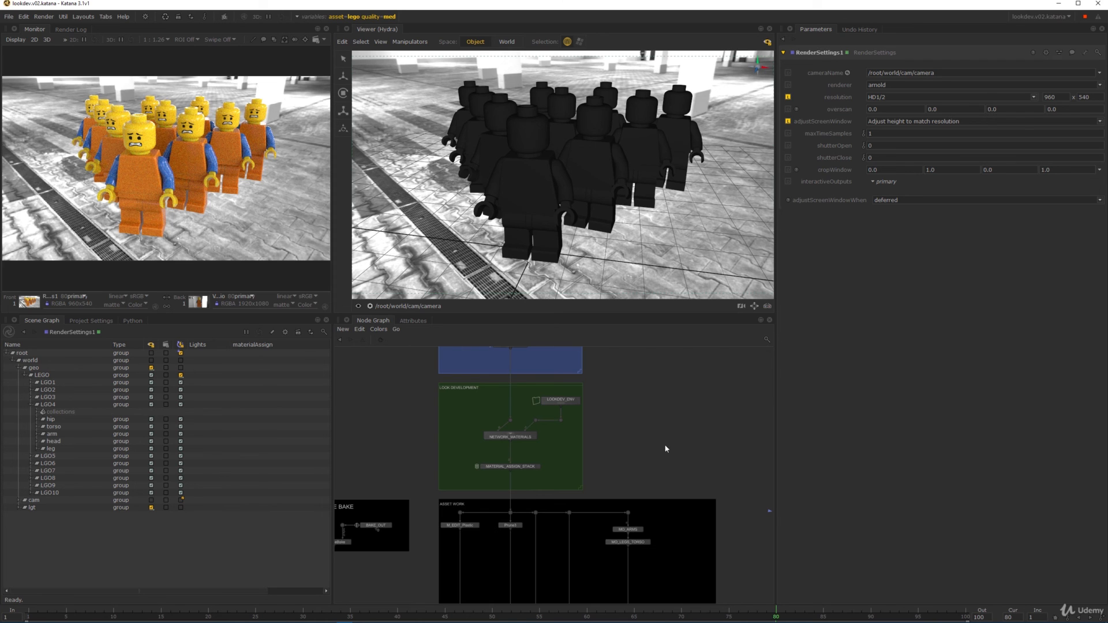
{"action": "scroll", "coordinate": [665, 447], "scroll_direction": "down", "scroll_amount": 2}
{"action": "middle_click_drag", "start_coordinate": [668, 534], "coordinate": [666, 479]}
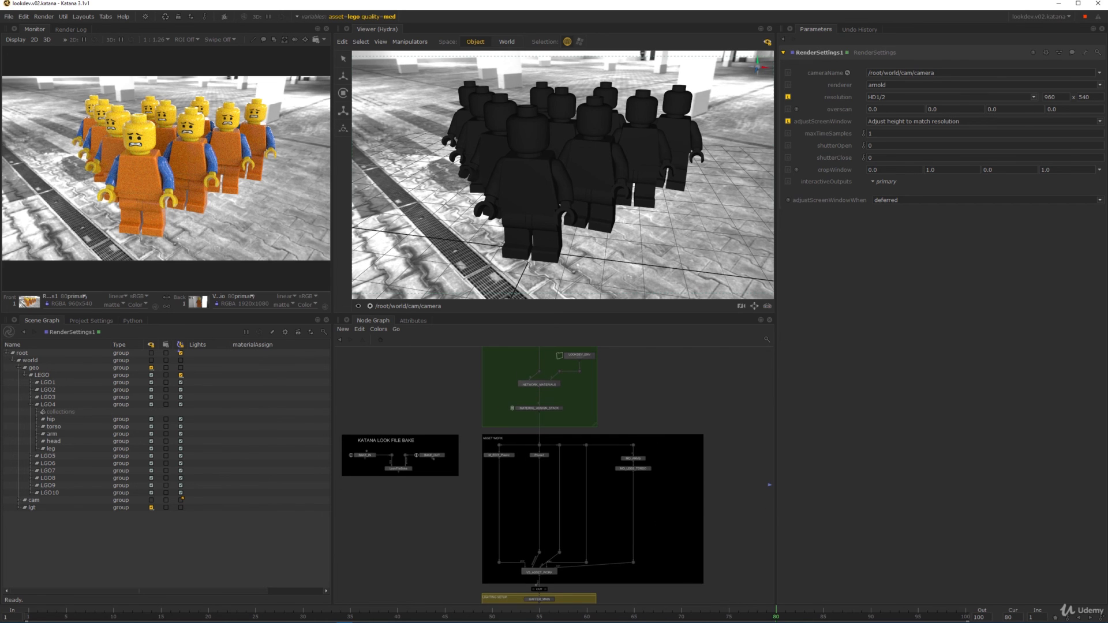
{"action": "scroll", "coordinate": [696, 525], "scroll_direction": "up", "scroll_amount": 1}
{"action": "middle_click_drag", "start_coordinate": [692, 573], "coordinate": [720, 556]}
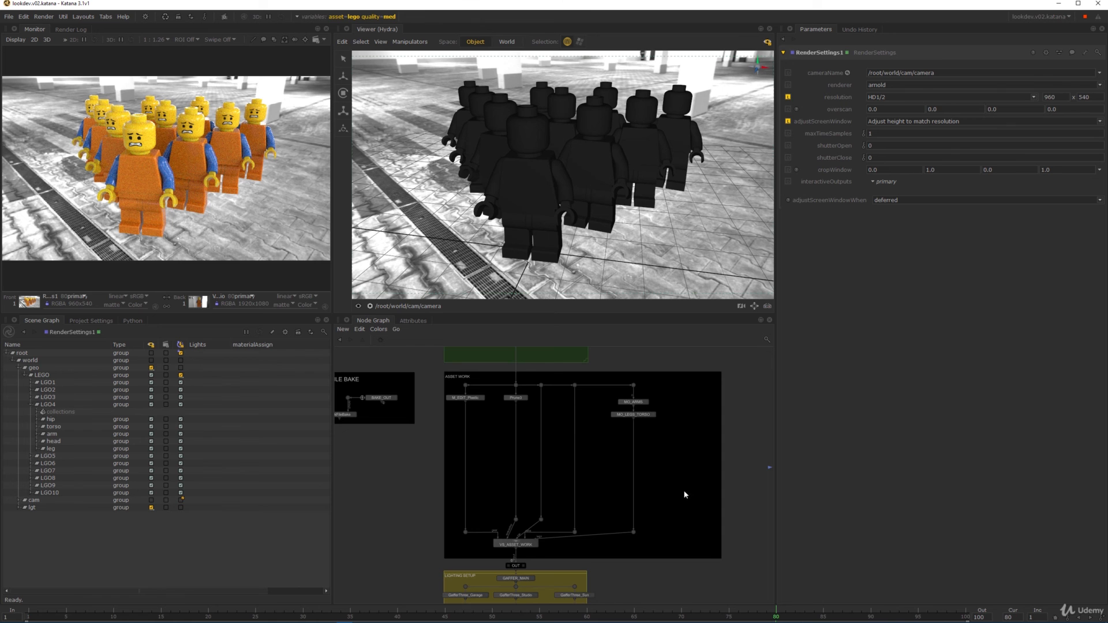
{"action": "scroll", "coordinate": [685, 495], "scroll_direction": "down", "scroll_amount": 3}
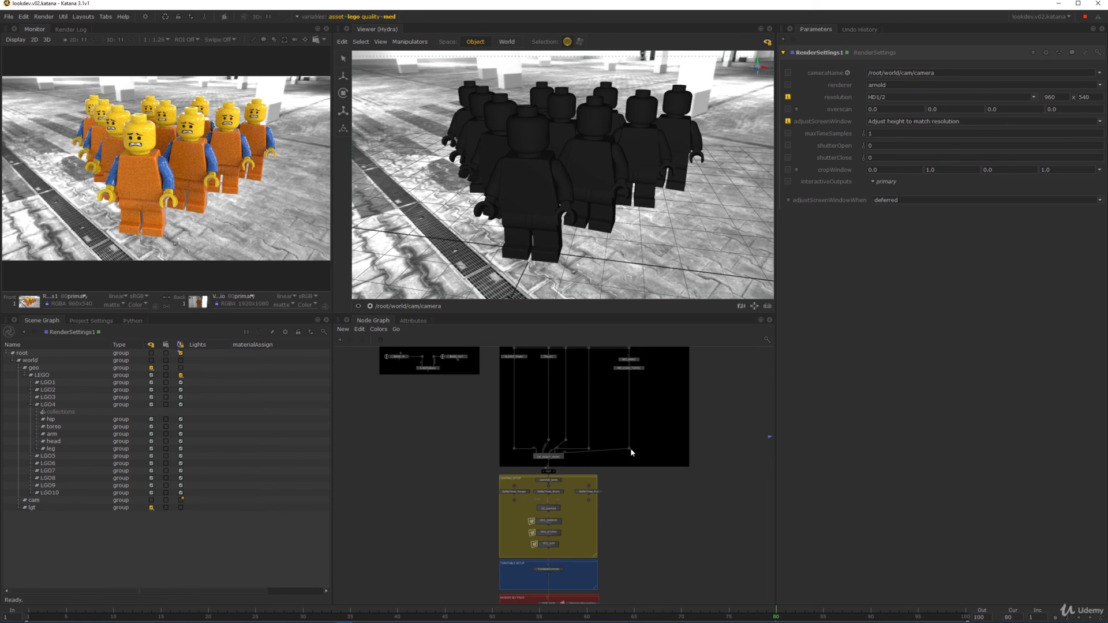